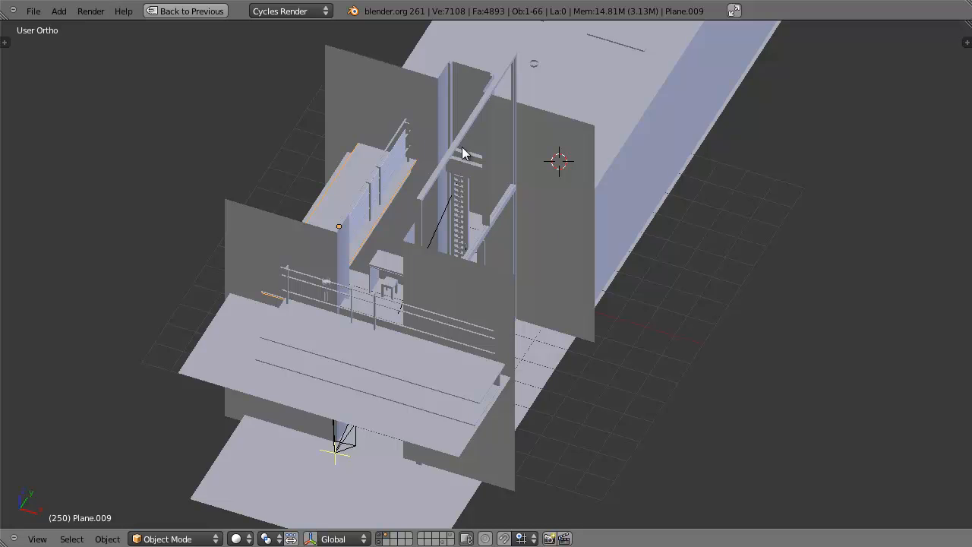
Step: Inspect the building model from outside and through the camera, checking the wall objects around the tall room
{"action": "middle_click_drag", "start_coordinate": [539, 261], "coordinate": [529, 281]}
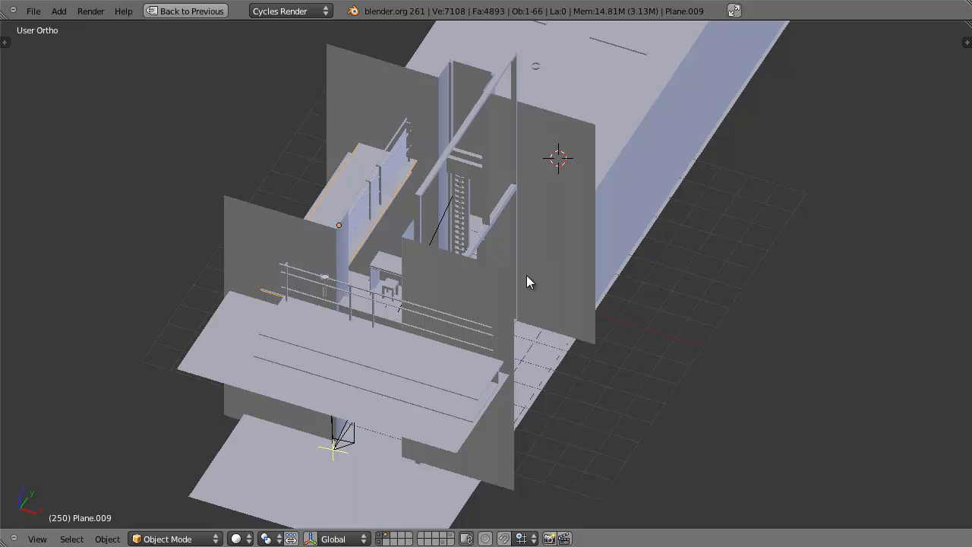
{"action": "key", "text": "KP_0"}
{"action": "key", "text": "a"}
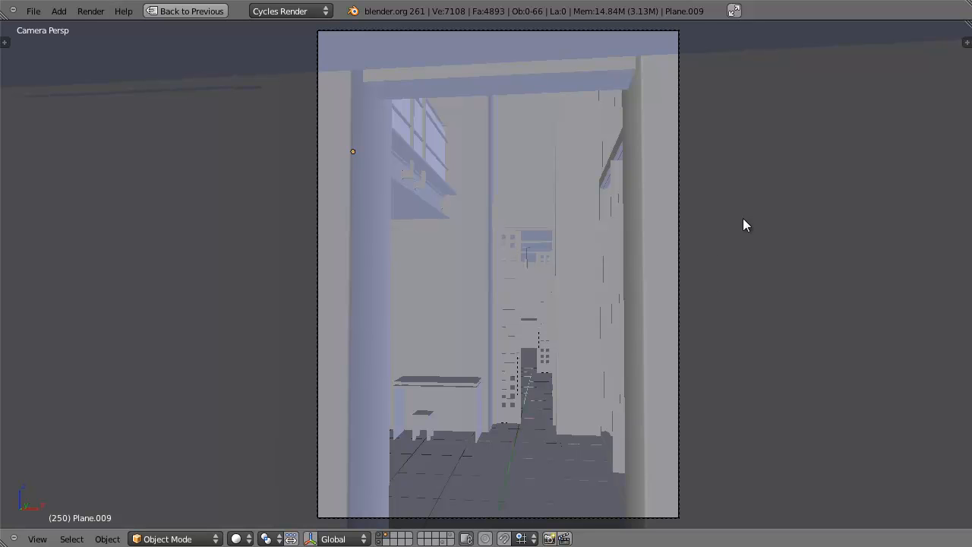
{"action": "right_click", "coordinate": [485, 236]}
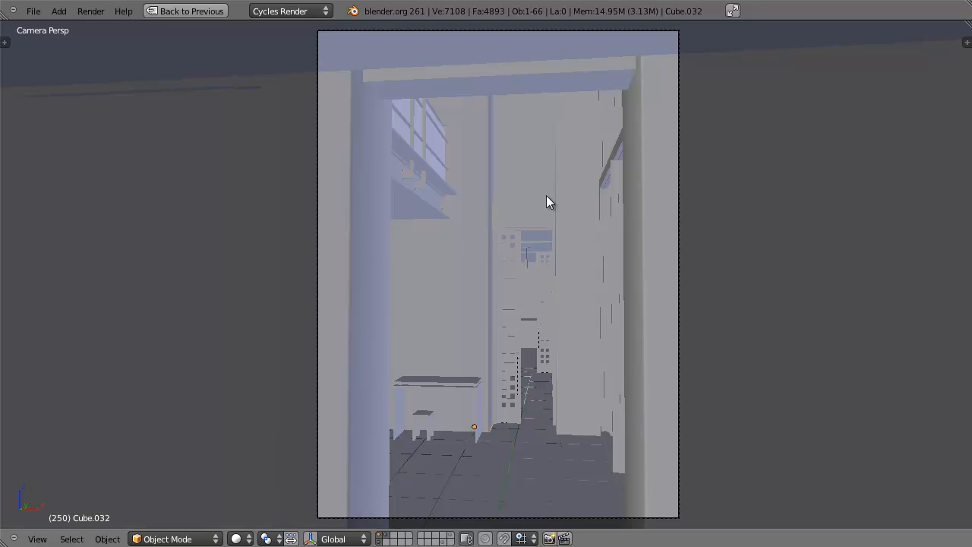
{"action": "key", "text": "KP_0"}
{"action": "middle_click_drag", "start_coordinate": [507, 231], "coordinate": [573, 294]}
{"action": "right_click", "coordinate": [581, 300]}
{"action": "right_click", "coordinate": [462, 236]}
{"action": "right_click", "coordinate": [620, 279]}
Step: Add a mesh plane just outside the room's glazed side wall, placing it in the top view
{"action": "key", "text": "KP_7"}
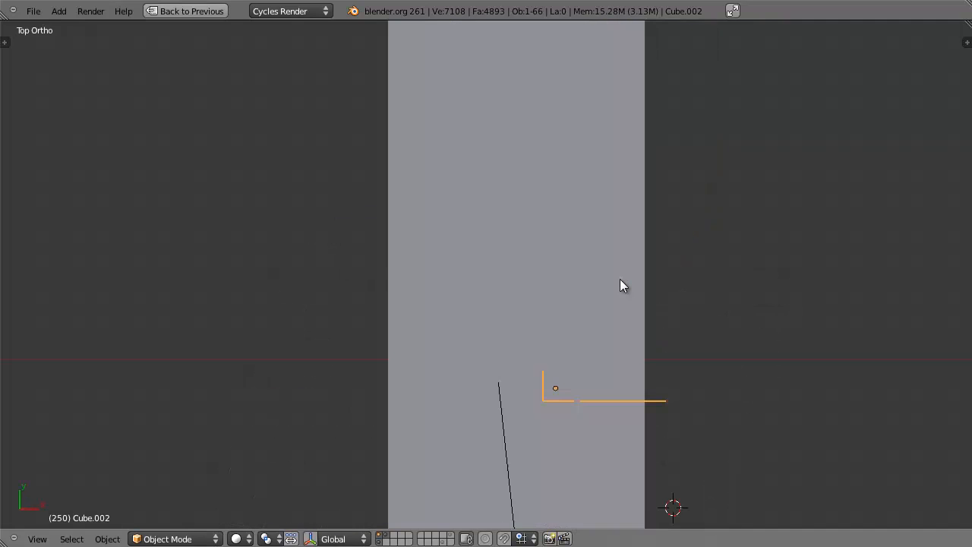
{"action": "key", "text": "z"}
{"action": "scroll", "coordinate": [617, 304], "scroll_direction": "down", "scroll_amount": 2}
{"action": "middle_click_drag", "start_coordinate": [615, 340], "coordinate": [539, 217], "text": "shift"}
{"action": "scroll", "coordinate": [544, 275], "scroll_direction": "up", "scroll_amount": 1}
{"action": "left_click", "coordinate": [545, 278]}
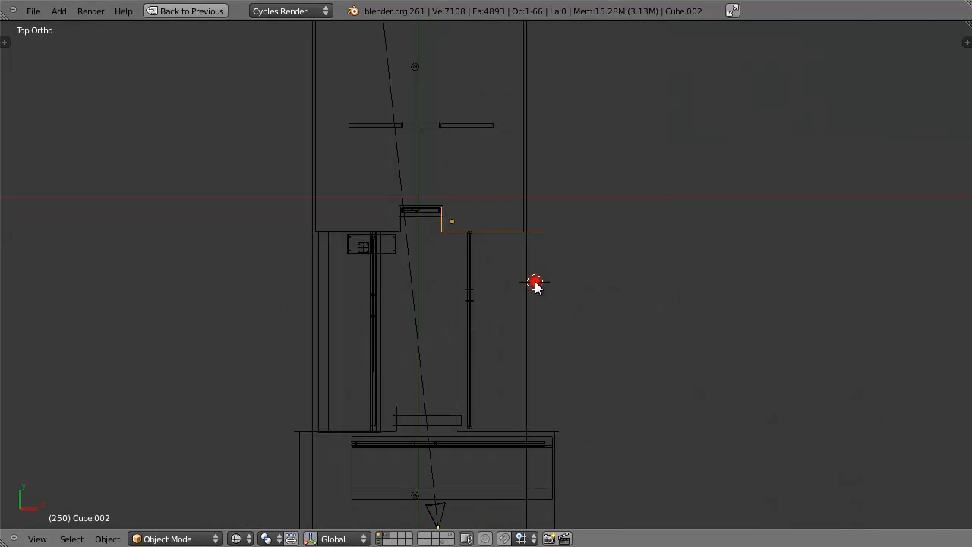
{"action": "key", "text": "shift+a"}
{"action": "mouse_move", "coordinate": [535, 283]}
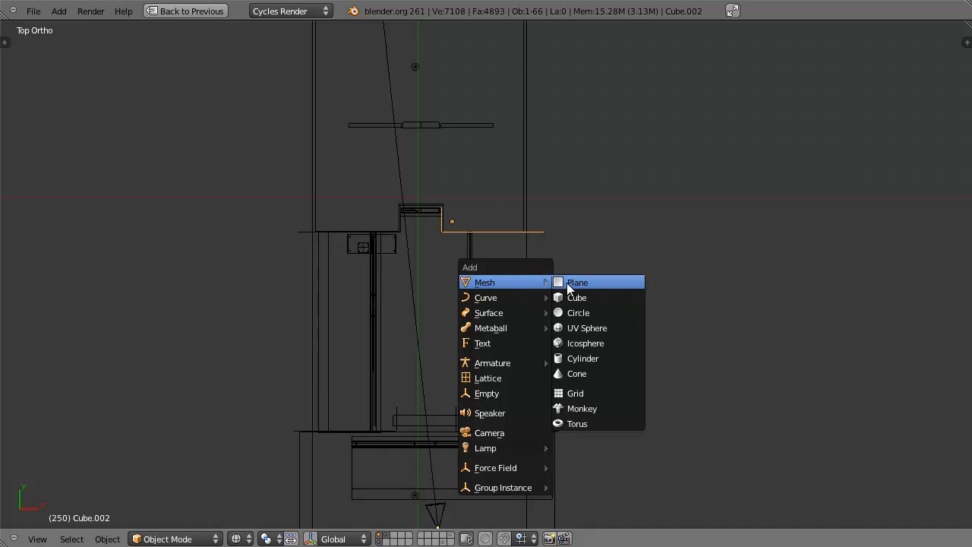
{"action": "left_click", "coordinate": [568, 282]}
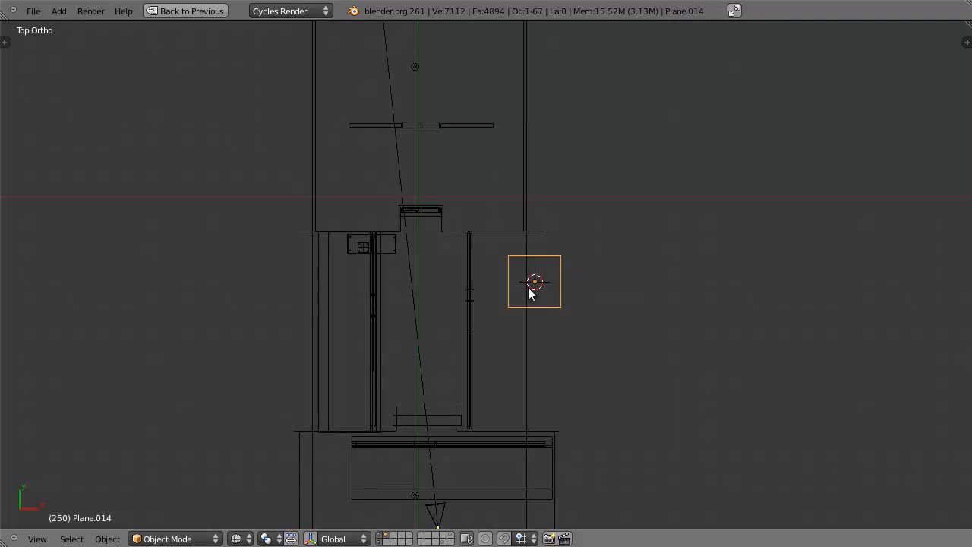
Step: Scale the new plane along X and Y into a long rectangle
{"action": "middle_click_drag", "start_coordinate": [523, 301], "coordinate": [786, 331]}
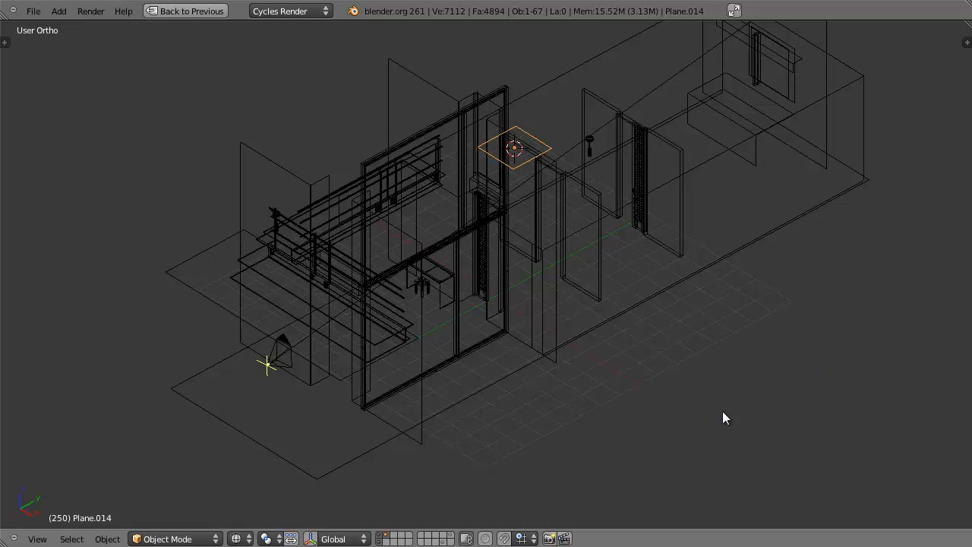
{"action": "middle_click_drag", "start_coordinate": [722, 416], "coordinate": [778, 368]}
{"action": "mouse_move", "coordinate": [573, 287]}
{"action": "middle_mouse_down"}
{"action": "mouse_move", "coordinate": [455, 255]}
{"action": "mouse_move", "coordinate": [379, 255]}
{"action": "middle_mouse_up"}
{"action": "key", "text": "z"}
{"action": "middle_click_drag", "start_coordinate": [418, 199], "coordinate": [634, 267]}
{"action": "key", "text": "KP_7"}
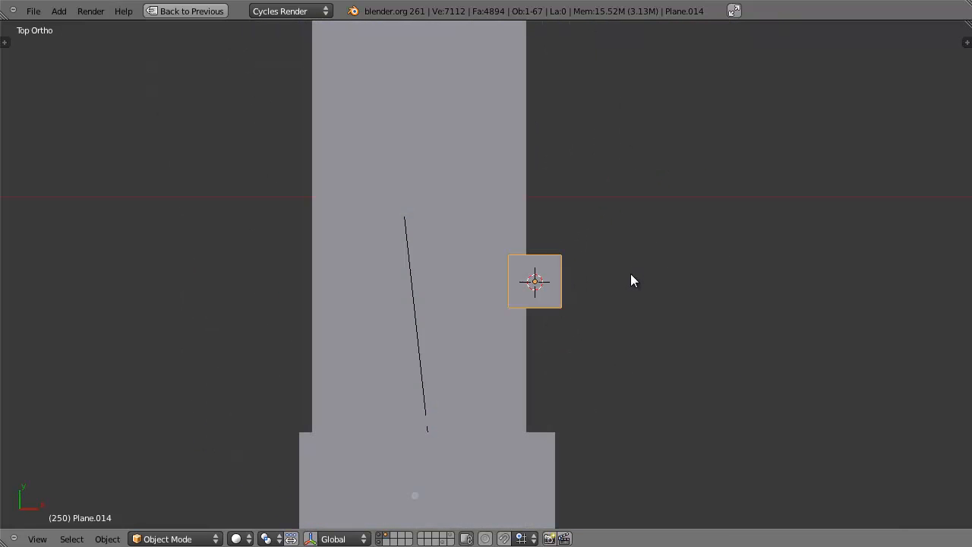
{"action": "key", "text": "z"}
{"action": "key", "text": "s"}
{"action": "key", "text": "x"}
{"action": "left_click", "coordinate": [851, 298]}
{"action": "key", "text": "s"}
{"action": "key", "text": "y"}
{"action": "left_click", "coordinate": [799, 374]}
Step: Move the rectangular plane along X, farther out from the building's side wall
{"action": "key", "text": "s"}
{"action": "key", "text": "x"}
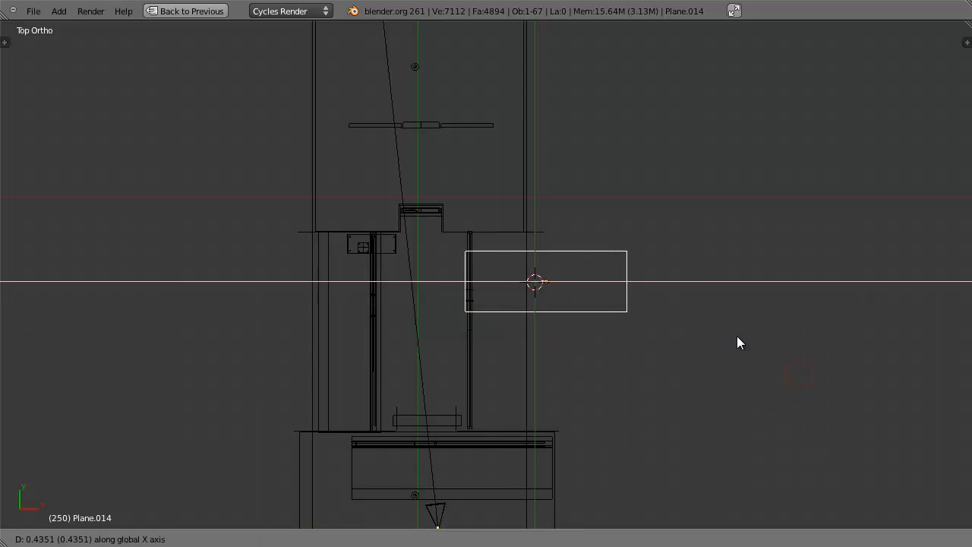
{"action": "left_click", "coordinate": [769, 336]}
Step: Tilt the plane in the front view so it slopes down away from the building, and reposition it beside the wall
{"action": "mouse_move", "coordinate": [769, 337]}
{"action": "middle_mouse_down"}
{"action": "mouse_move", "coordinate": [514, 230]}
{"action": "mouse_move", "coordinate": [594, 197]}
{"action": "mouse_move", "coordinate": [631, 199]}
{"action": "mouse_move", "coordinate": [583, 273]}
{"action": "mouse_move", "coordinate": [557, 200]}
{"action": "mouse_move", "coordinate": [523, 226]}
{"action": "mouse_move", "coordinate": [563, 218]}
{"action": "middle_mouse_up"}
{"action": "key", "text": "z"}
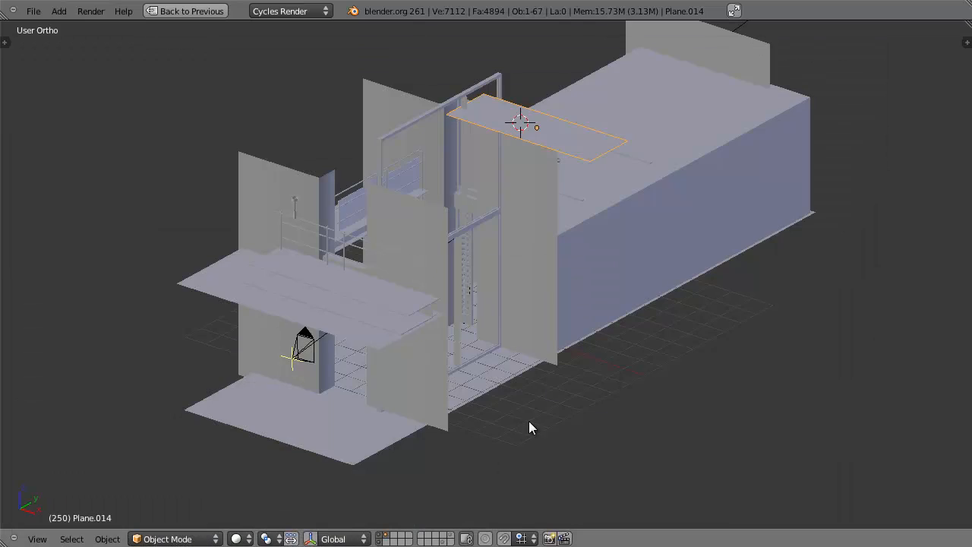
{"action": "middle_click_drag", "start_coordinate": [512, 202], "coordinate": [568, 205]}
{"action": "key", "text": "KP_1"}
{"action": "key", "text": "z"}
{"action": "key", "text": "r"}
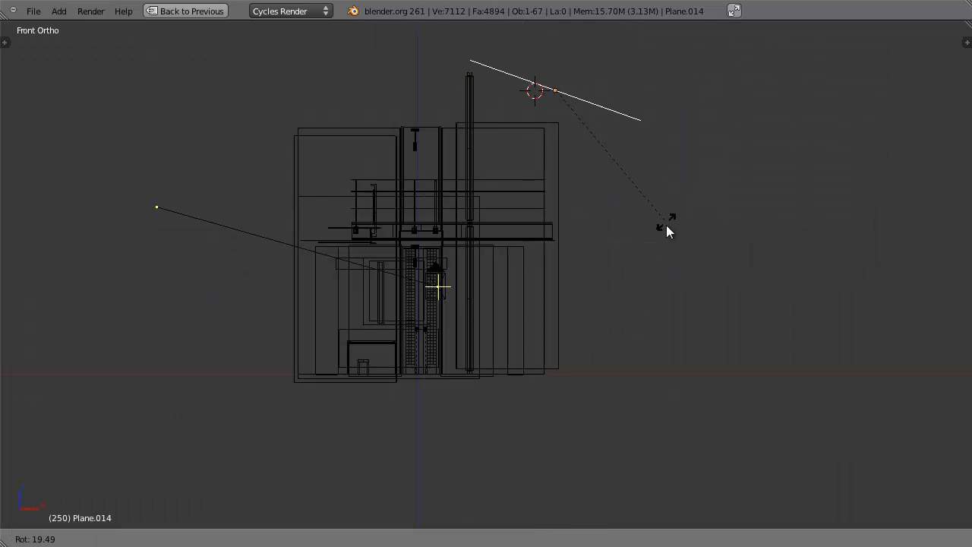
{"action": "left_click", "coordinate": [644, 292], "text": "ctrl"}
{"action": "key", "text": "g"}
{"action": "left_click", "coordinate": [647, 219]}
Step: Rotate the tilted plane diagonally in the top view and reposition it beside the room's side opening
{"action": "middle_click_drag", "start_coordinate": [647, 214], "coordinate": [596, 275]}
{"action": "key", "text": "z"}
{"action": "mouse_move", "coordinate": [586, 232]}
{"action": "middle_mouse_down"}
{"action": "mouse_move", "coordinate": [581, 252]}
{"action": "mouse_move", "coordinate": [592, 260]}
{"action": "middle_mouse_up"}
{"action": "key", "text": "KP_7"}
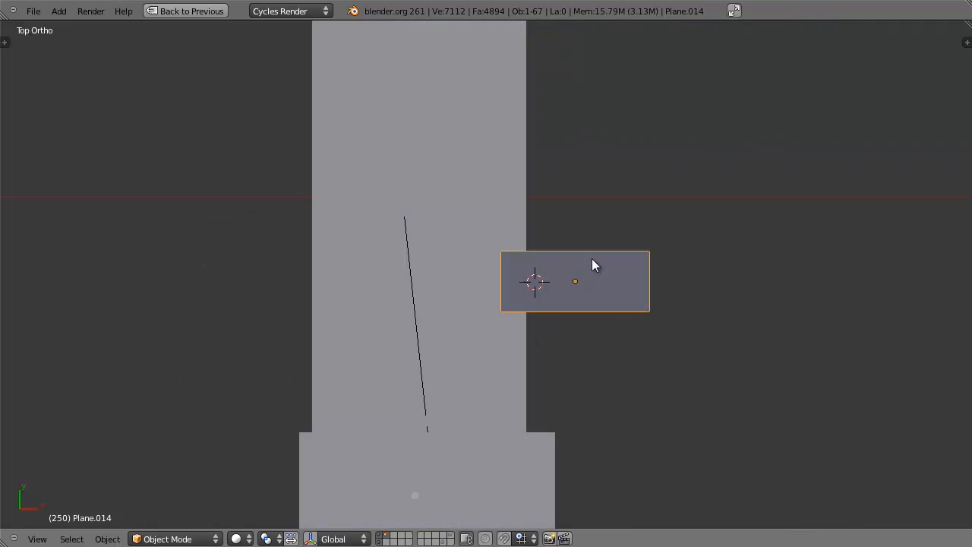
{"action": "key", "text": "z"}
{"action": "key", "text": "r"}
{"action": "left_click", "coordinate": [635, 242]}
{"action": "key", "text": "g"}
{"action": "left_click", "coordinate": [611, 282]}
Step: Move the angled plane along X, farther outside the building
{"action": "mouse_move", "coordinate": [610, 282]}
{"action": "middle_mouse_down"}
{"action": "mouse_move", "coordinate": [582, 255]}
{"action": "mouse_move", "coordinate": [603, 211]}
{"action": "mouse_move", "coordinate": [507, 180]}
{"action": "mouse_move", "coordinate": [490, 158]}
{"action": "mouse_move", "coordinate": [520, 158]}
{"action": "mouse_move", "coordinate": [515, 171]}
{"action": "mouse_move", "coordinate": [590, 184]}
{"action": "mouse_move", "coordinate": [458, 174]}
{"action": "mouse_move", "coordinate": [525, 199]}
{"action": "mouse_move", "coordinate": [530, 183]}
{"action": "mouse_move", "coordinate": [502, 157]}
{"action": "mouse_move", "coordinate": [391, 227]}
{"action": "mouse_move", "coordinate": [526, 342]}
{"action": "mouse_move", "coordinate": [740, 324]}
{"action": "middle_mouse_up"}
{"action": "key", "text": "z"}
{"action": "right_click", "coordinate": [531, 183]}
{"action": "right_click", "coordinate": [393, 227]}
{"action": "key", "text": "KP_7"}
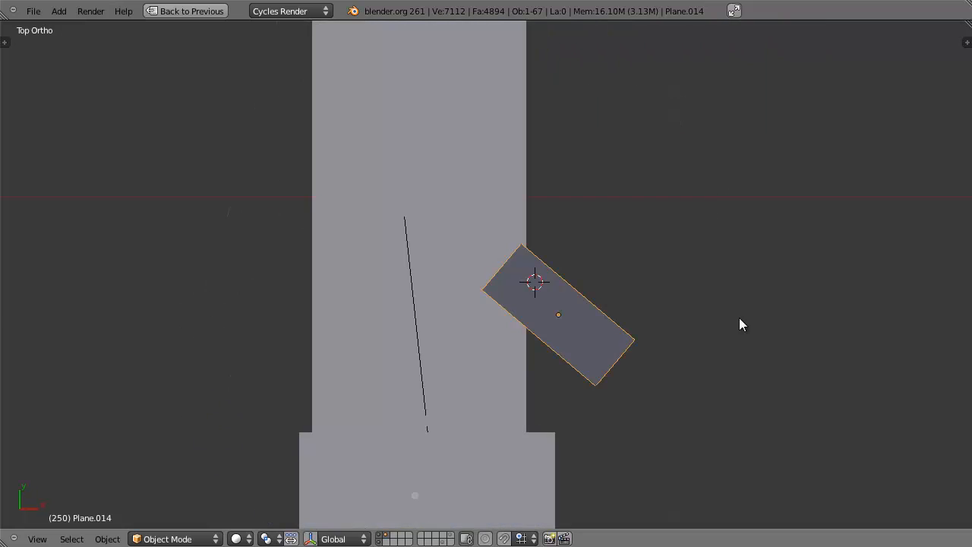
{"action": "key", "text": "z"}
{"action": "key", "text": "g"}
{"action": "key", "text": "x"}
{"action": "left_click", "coordinate": [683, 301]}
Step: Check the plane against the camera view, and resize and reposition it outside the tall window opening
{"action": "mouse_move", "coordinate": [683, 301]}
{"action": "middle_mouse_down"}
{"action": "mouse_move", "coordinate": [511, 215]}
{"action": "mouse_move", "coordinate": [517, 189]}
{"action": "mouse_move", "coordinate": [492, 168]}
{"action": "middle_mouse_up"}
{"action": "key", "text": "z"}
{"action": "key", "text": "KP_0"}
{"action": "key", "text": "z"}
{"action": "scroll", "coordinate": [701, 252], "scroll_direction": "down", "scroll_amount": 2}
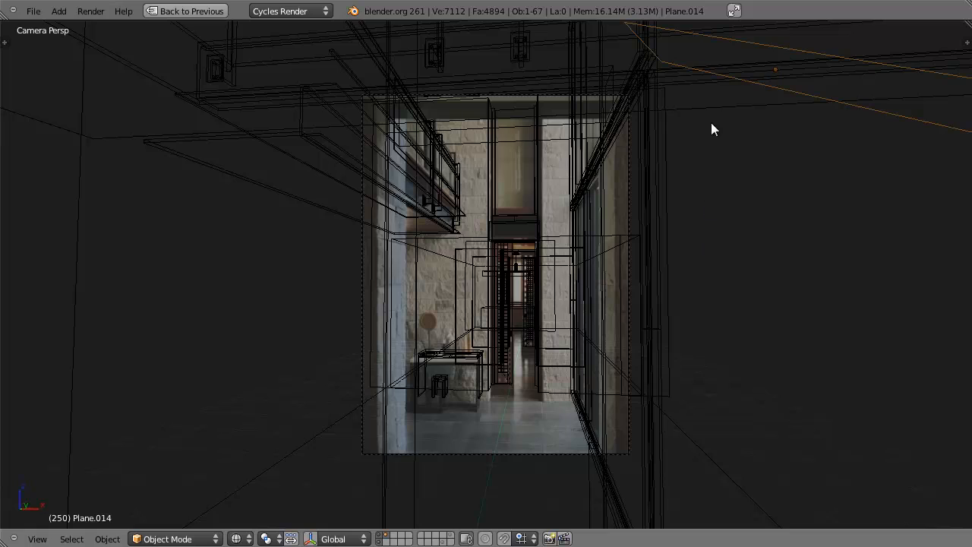
{"action": "key", "text": "z"}
{"action": "mouse_move", "coordinate": [710, 129]}
{"action": "middle_mouse_down"}
{"action": "mouse_move", "coordinate": [651, 145]}
{"action": "mouse_move", "coordinate": [601, 189]}
{"action": "mouse_move", "coordinate": [542, 205]}
{"action": "mouse_move", "coordinate": [580, 216]}
{"action": "mouse_move", "coordinate": [541, 224]}
{"action": "mouse_move", "coordinate": [615, 218]}
{"action": "mouse_move", "coordinate": [749, 173]}
{"action": "middle_mouse_up"}
{"action": "key", "text": "s"}
{"action": "left_click", "coordinate": [598, 211]}
{"action": "key", "text": "g"}
{"action": "left_click", "coordinate": [541, 226]}
Step: Restore the multi-editor layout, show the plane's material settings and choose Cycles Render as the render engine
{"action": "key", "text": "ctrl+Up"}
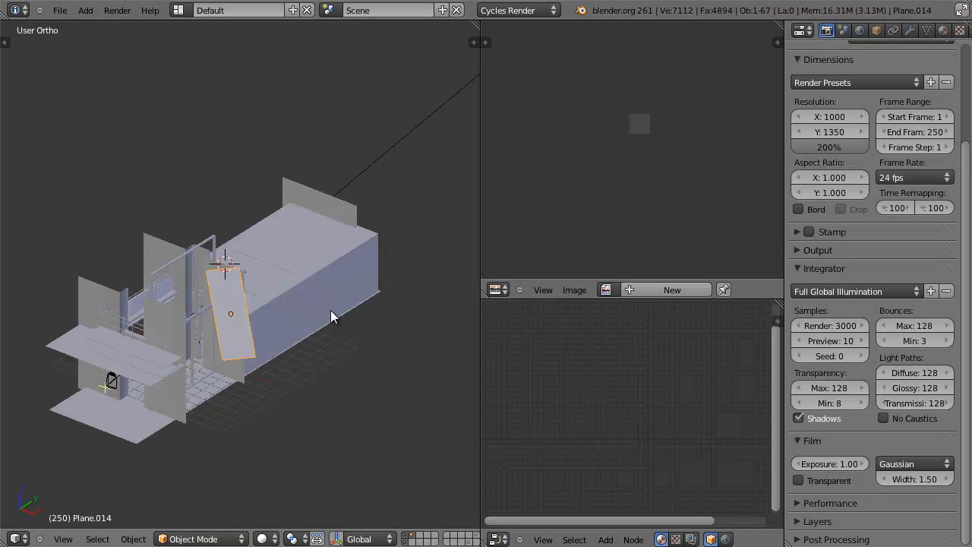
{"action": "left_click", "coordinate": [943, 29]}
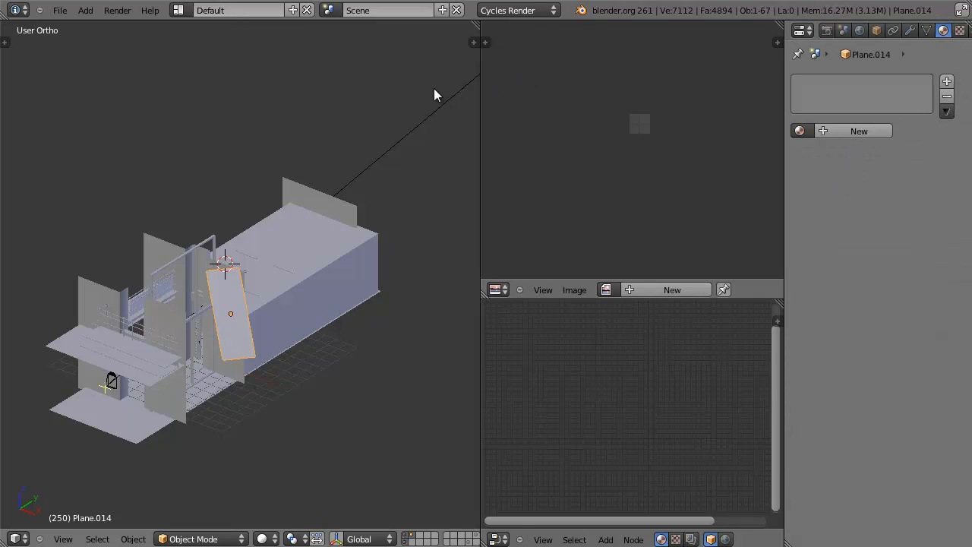
{"action": "left_click", "coordinate": [497, 10]}
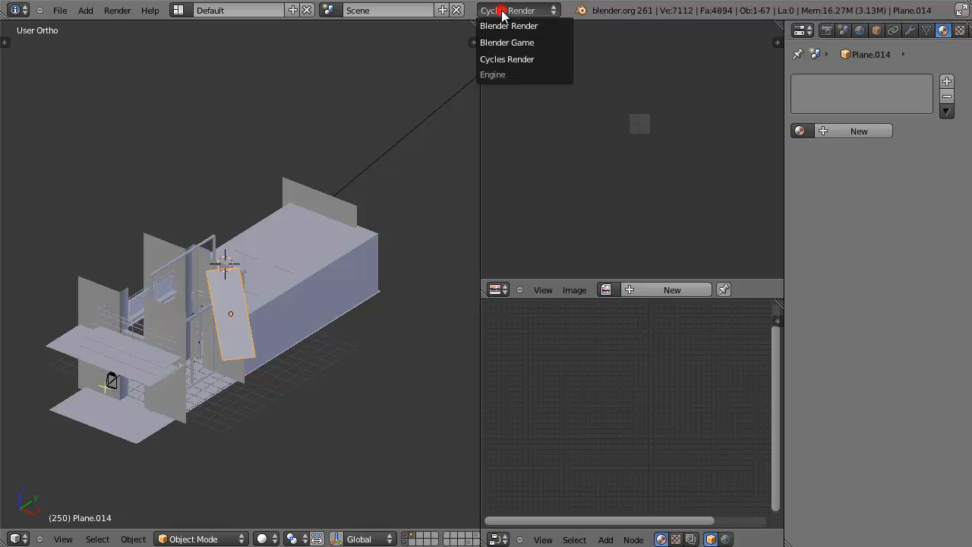
{"action": "left_click", "coordinate": [495, 61]}
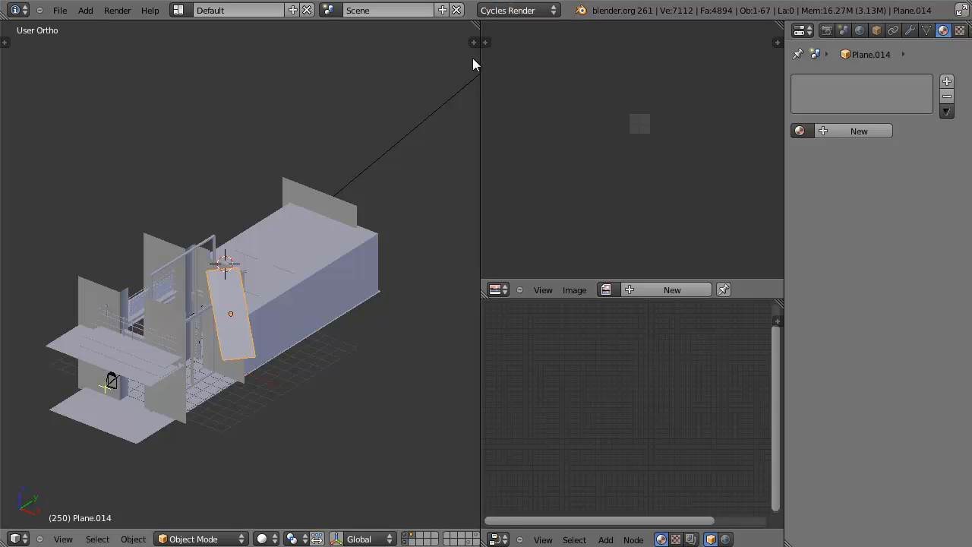
{"action": "left_click", "coordinate": [543, 10]}
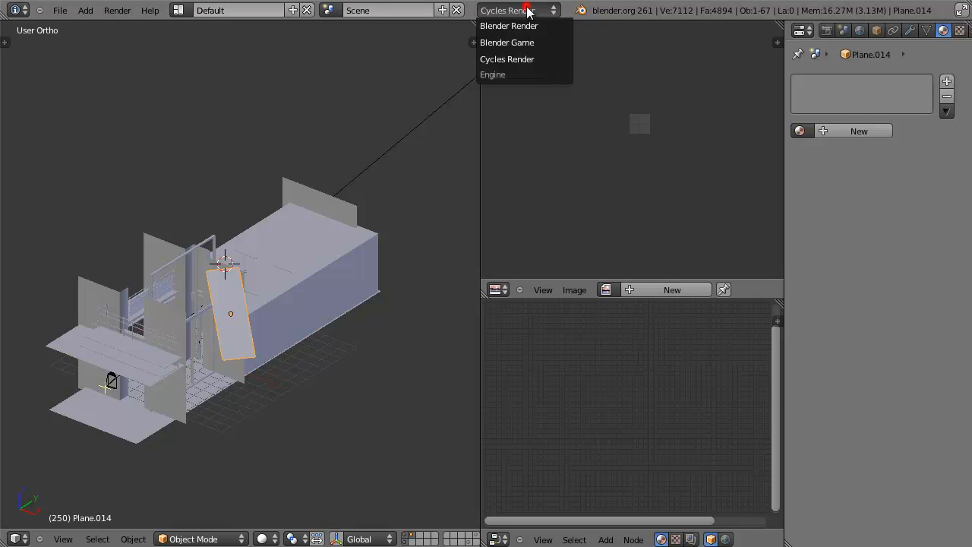
{"action": "left_click", "coordinate": [508, 60]}
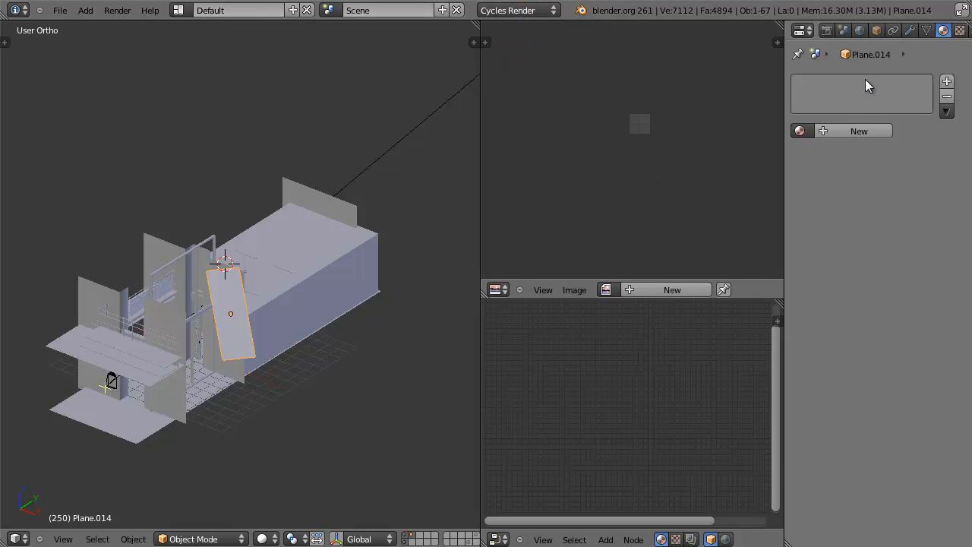
Step: Give the plane a new material with an Emission surface
{"action": "left_click", "coordinate": [850, 132]}
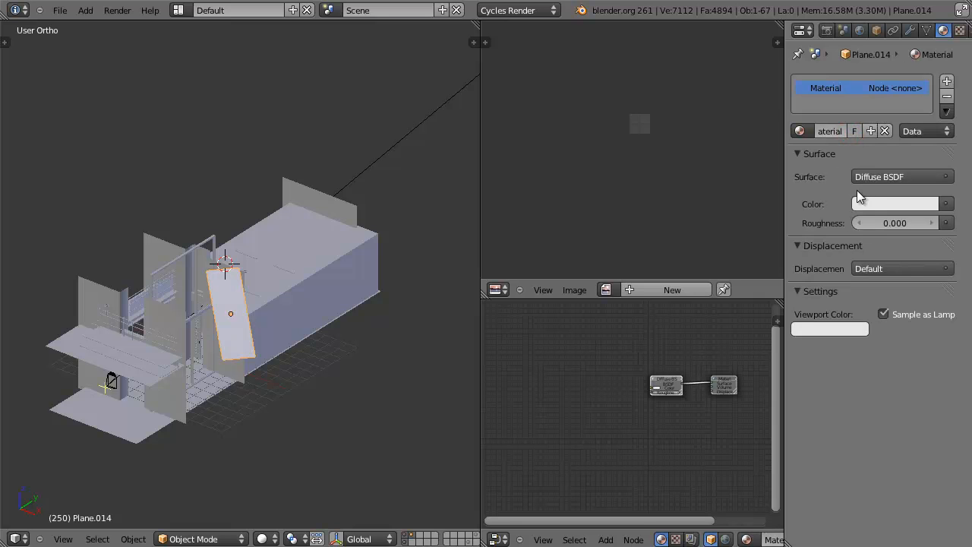
{"action": "left_click", "coordinate": [894, 176]}
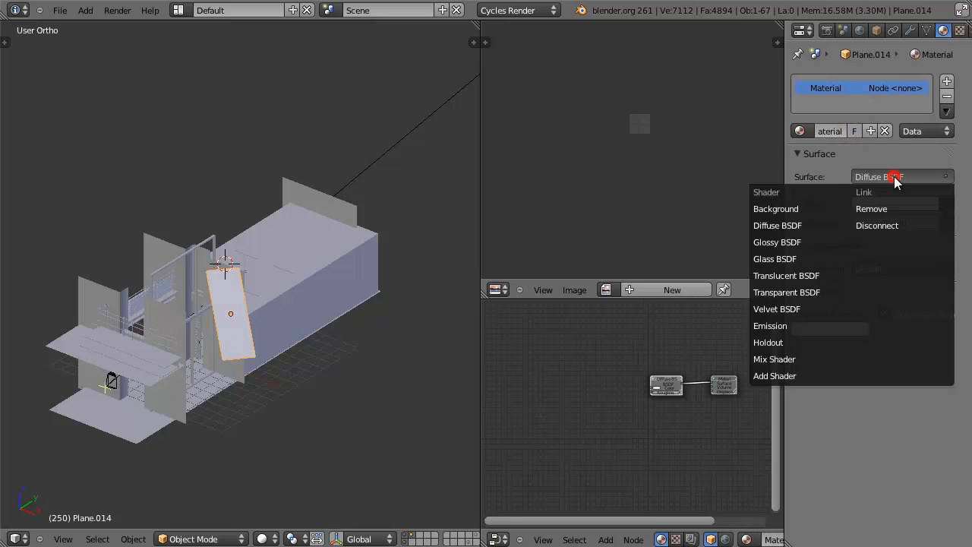
{"action": "left_click", "coordinate": [790, 325]}
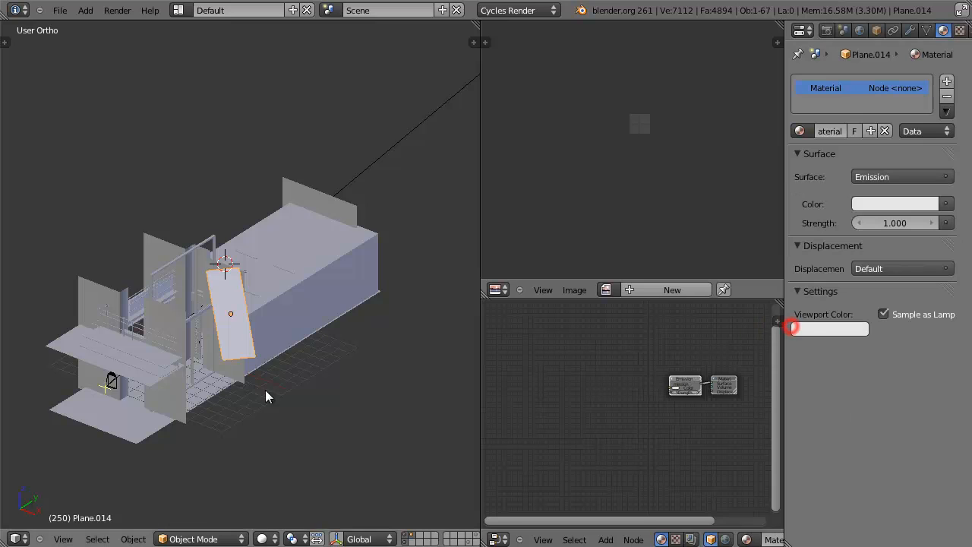
Step: Preview the lighting with Rendered viewport shading through the camera, fitting the camera frame to the view
{"action": "scroll", "coordinate": [309, 300], "scroll_direction": "up", "scroll_amount": 5}
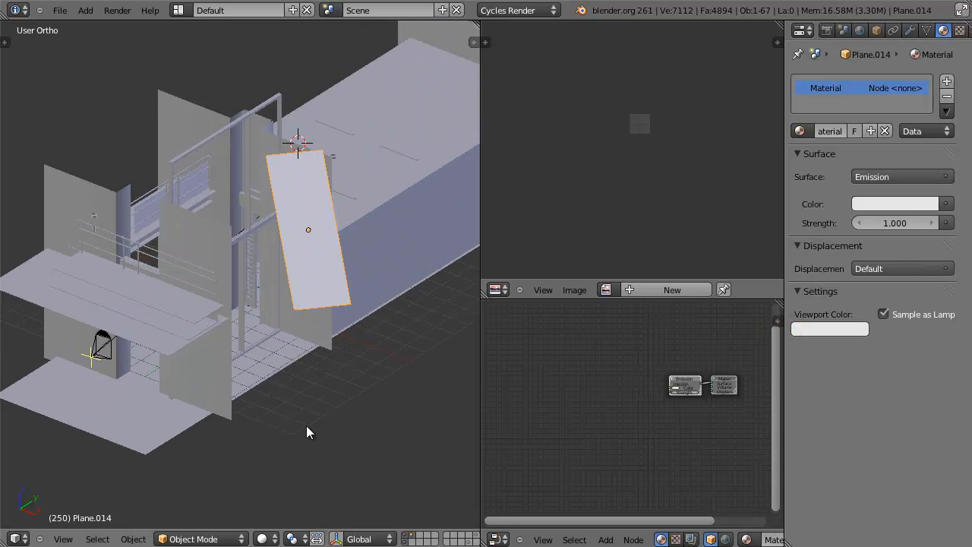
{"action": "left_click", "coordinate": [264, 539]}
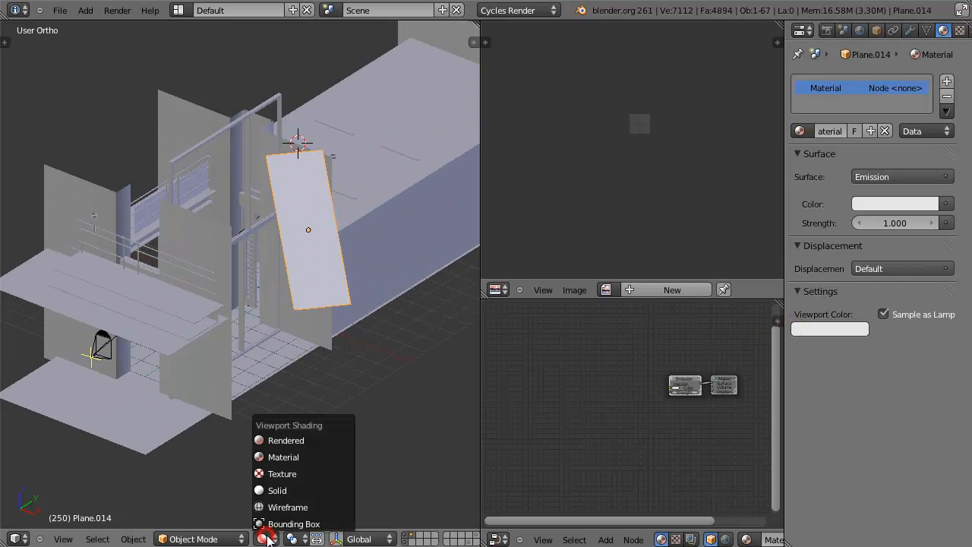
{"action": "left_click", "coordinate": [289, 441]}
{"action": "mouse_move", "coordinate": [320, 245]}
{"action": "middle_mouse_down"}
{"action": "mouse_move", "coordinate": [230, 243]}
{"action": "mouse_move", "coordinate": [150, 194]}
{"action": "mouse_move", "coordinate": [258, 212]}
{"action": "middle_mouse_up"}
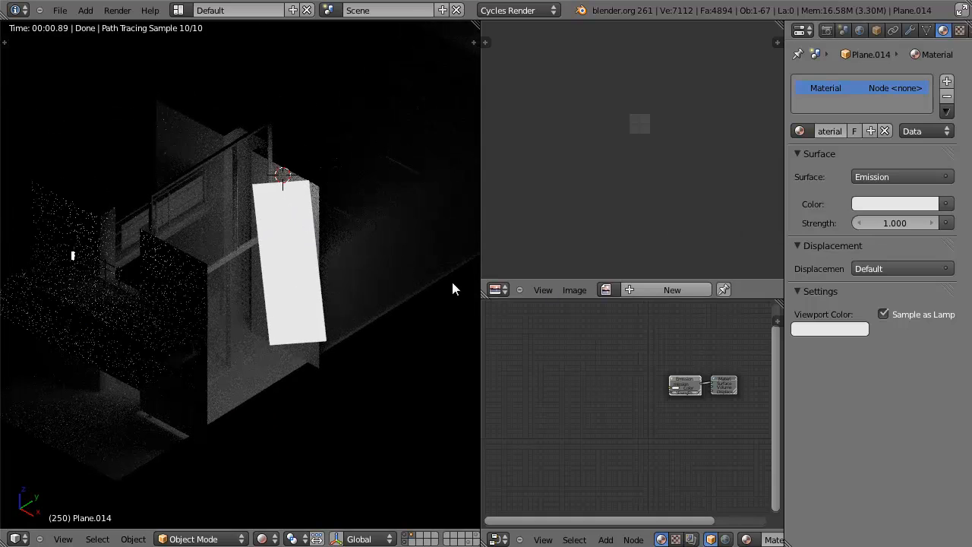
{"action": "key", "text": "KP_0"}
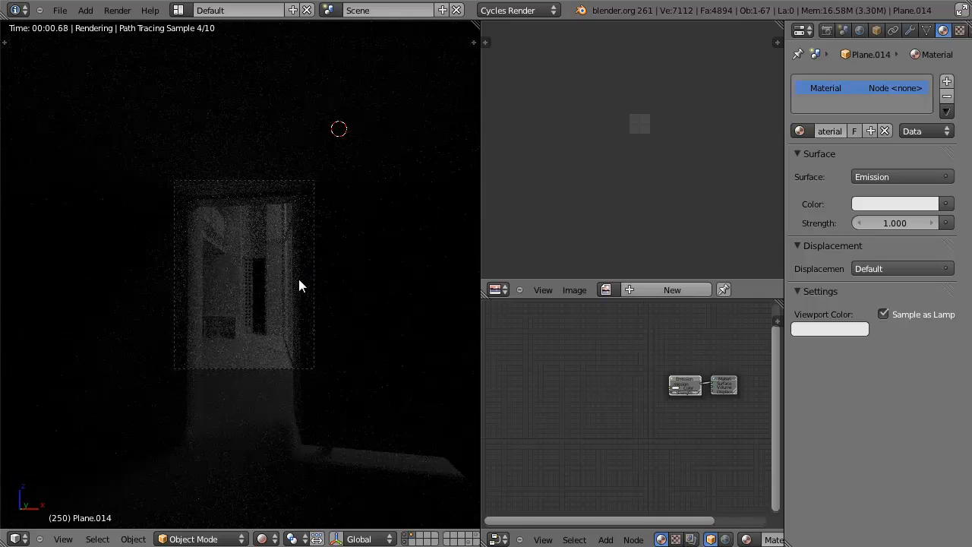
{"action": "key", "text": "Home"}
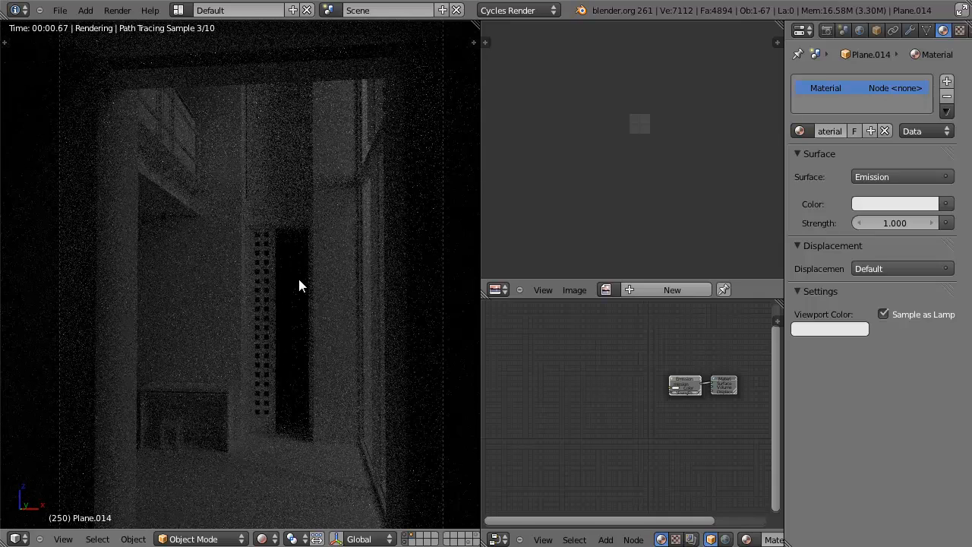
Step: Set the plane's emission strength to 50 and check the lighting in the camera view
{"action": "left_click", "coordinate": [896, 222]}
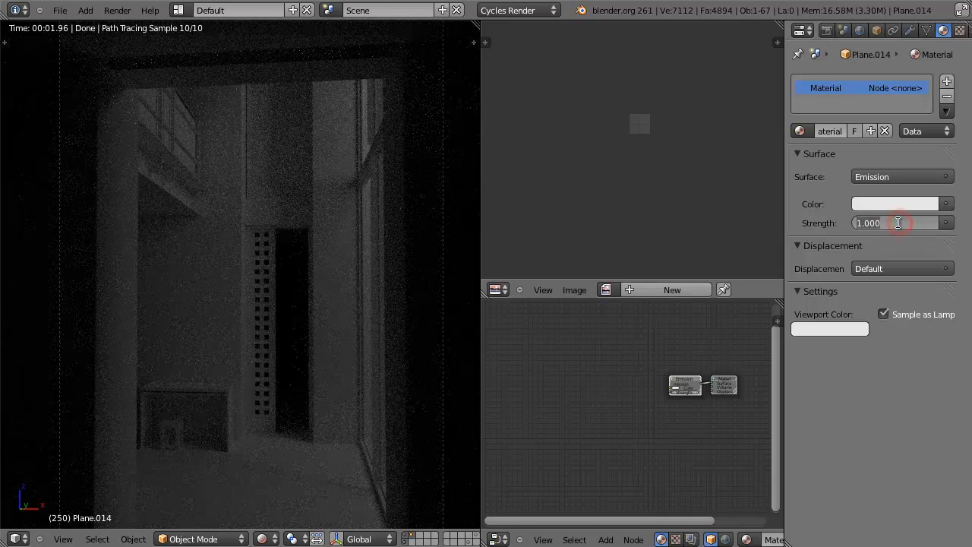
{"action": "type", "text": "50"}
{"action": "key", "text": "Return"}
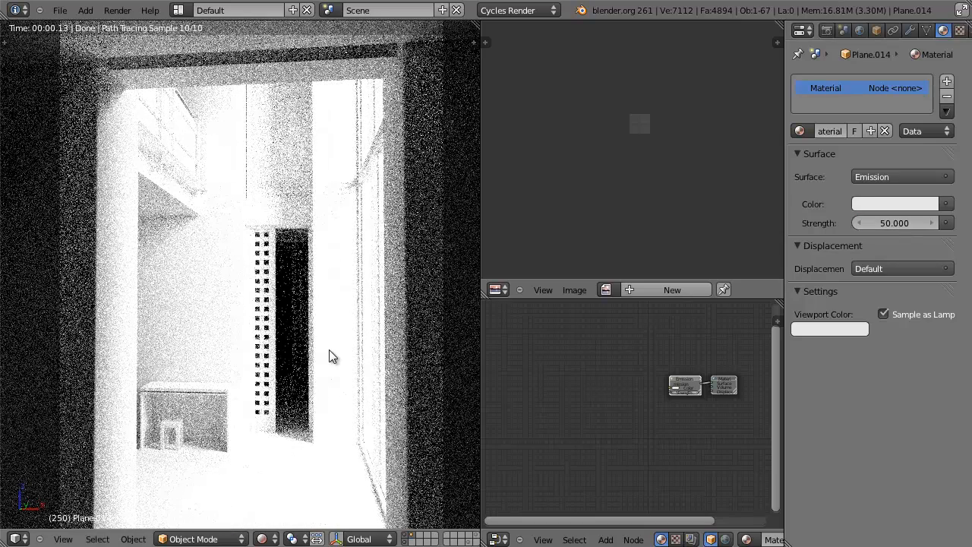
{"action": "middle_click_drag", "start_coordinate": [202, 246], "coordinate": [240, 271]}
{"action": "key", "text": "KP_0"}
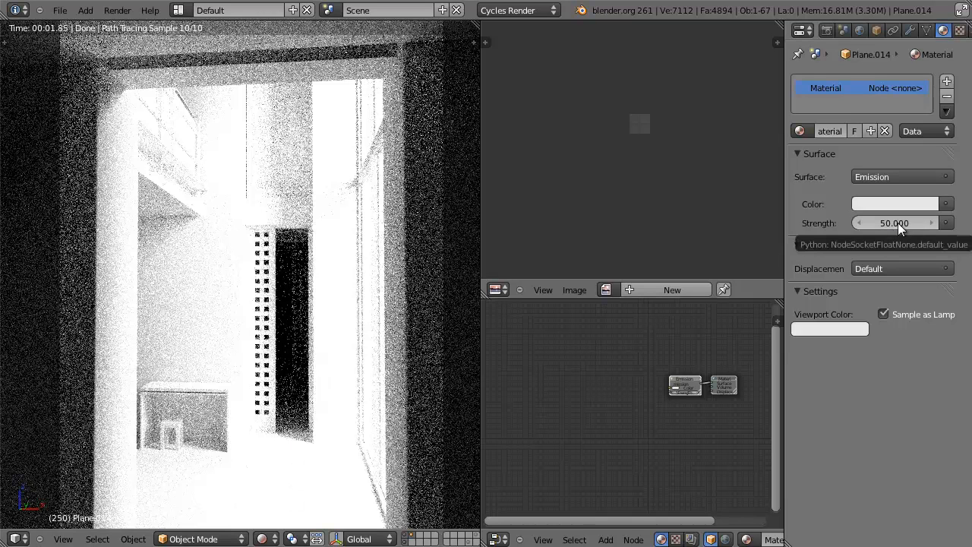
Step: Tint the plane's emission color to a slightly warm off-white and view the lit building from outside
{"action": "left_click", "coordinate": [893, 203]}
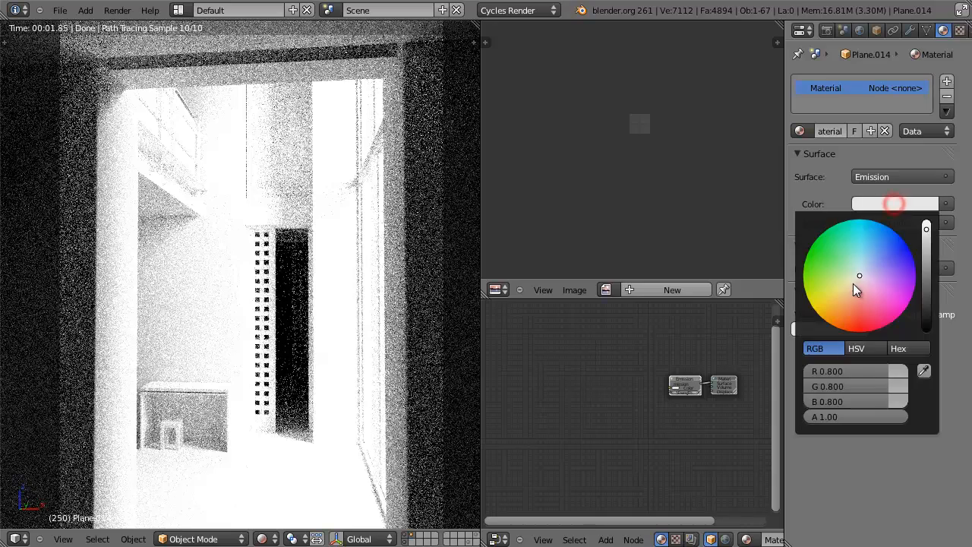
{"action": "left_click", "coordinate": [854, 280]}
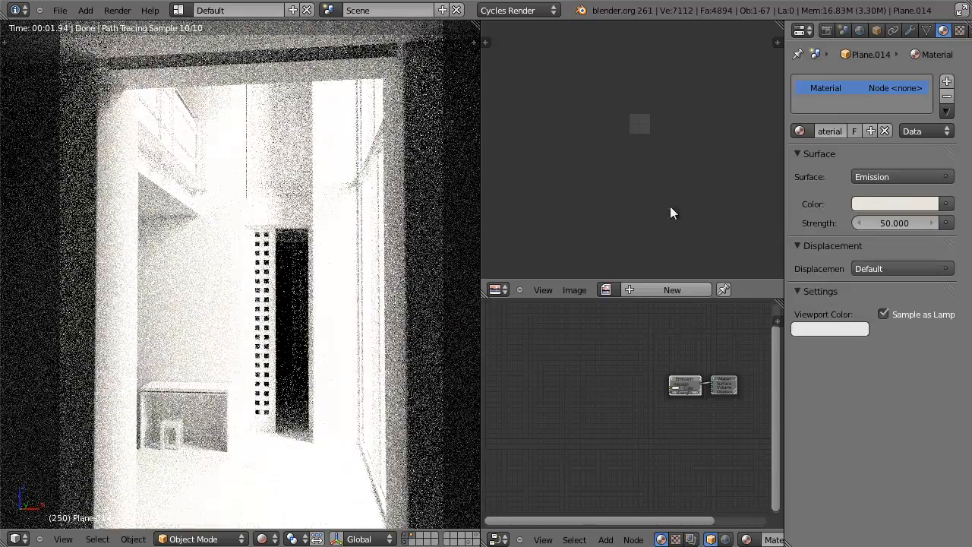
{"action": "mouse_move", "coordinate": [365, 280]}
{"action": "middle_mouse_down"}
{"action": "mouse_move", "coordinate": [327, 271]}
{"action": "mouse_move", "coordinate": [299, 316]}
{"action": "mouse_move", "coordinate": [260, 341]}
{"action": "mouse_move", "coordinate": [297, 300]}
{"action": "mouse_move", "coordinate": [348, 278]}
{"action": "middle_mouse_up"}
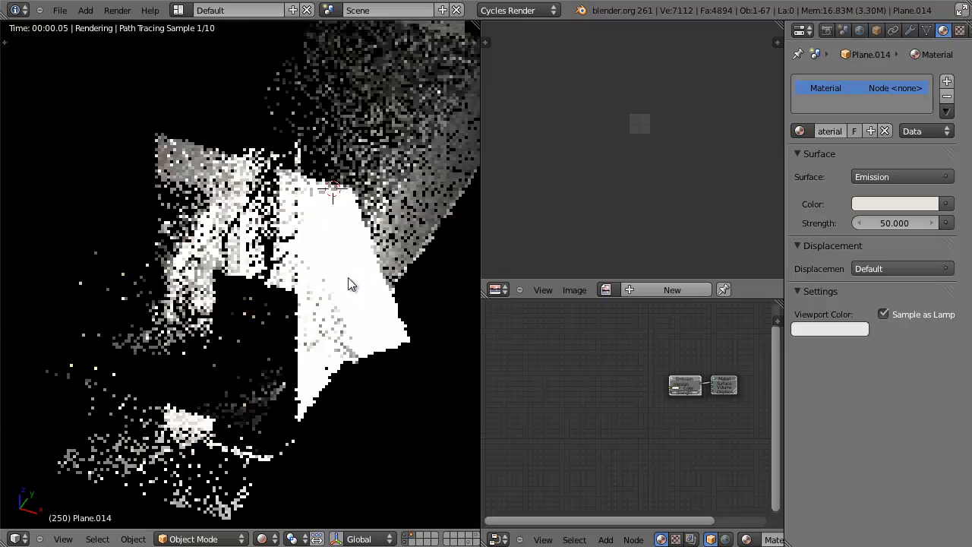
Step: Examine the rendered interior lighting through the camera, both up close and with the whole camera frame in view
{"action": "key", "text": "KP_0"}
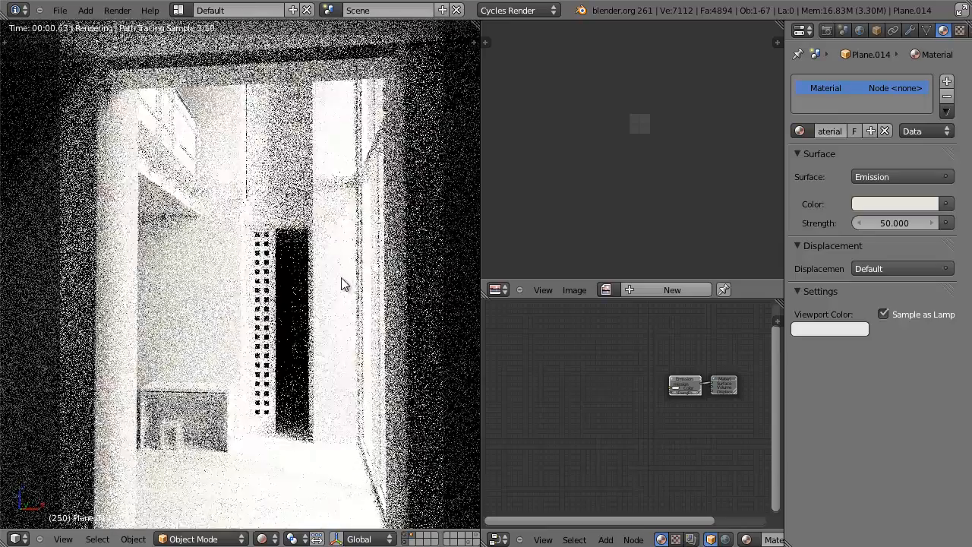
{"action": "middle_click_drag", "start_coordinate": [329, 291], "coordinate": [318, 280], "text": "shift"}
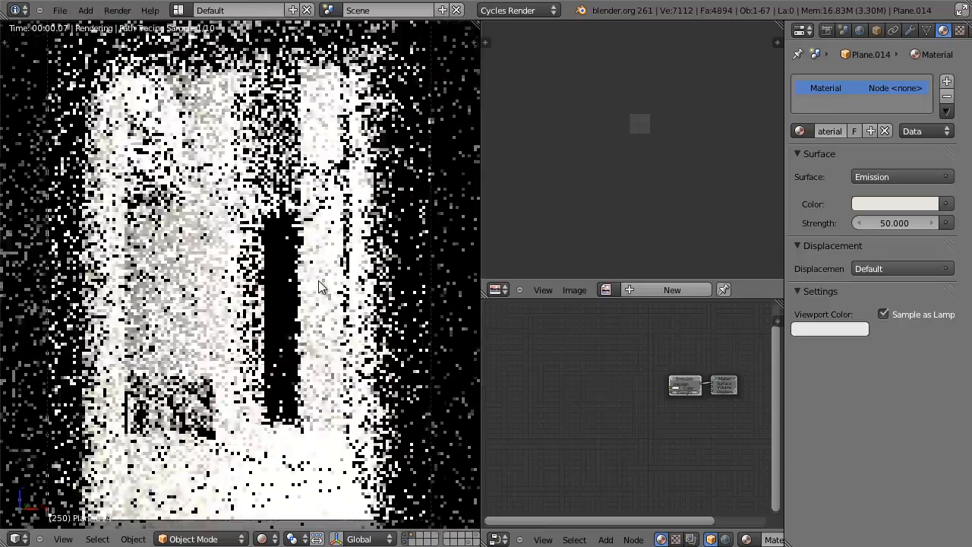
{"action": "scroll", "coordinate": [336, 290], "scroll_direction": "down", "scroll_amount": 1}
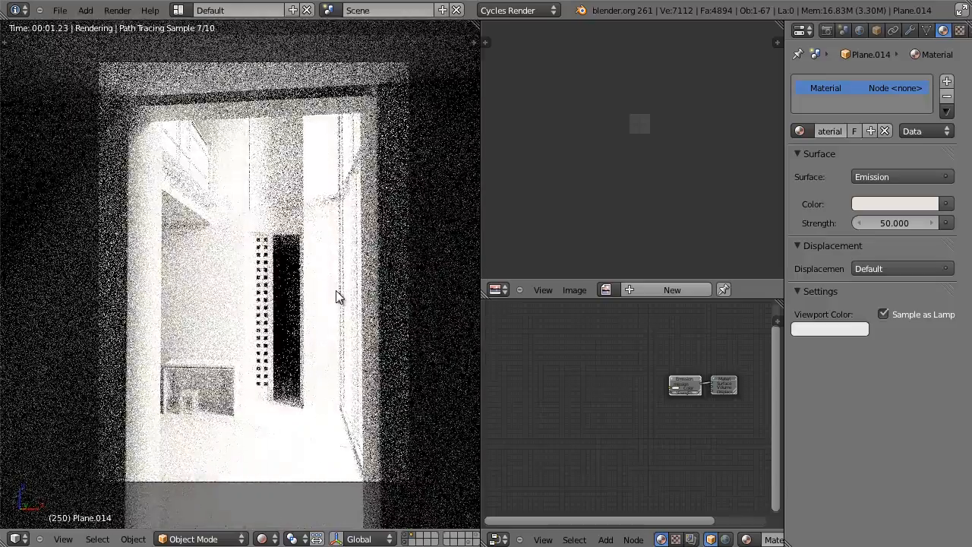
{"action": "scroll", "coordinate": [337, 290], "scroll_direction": "up", "scroll_amount": 1}
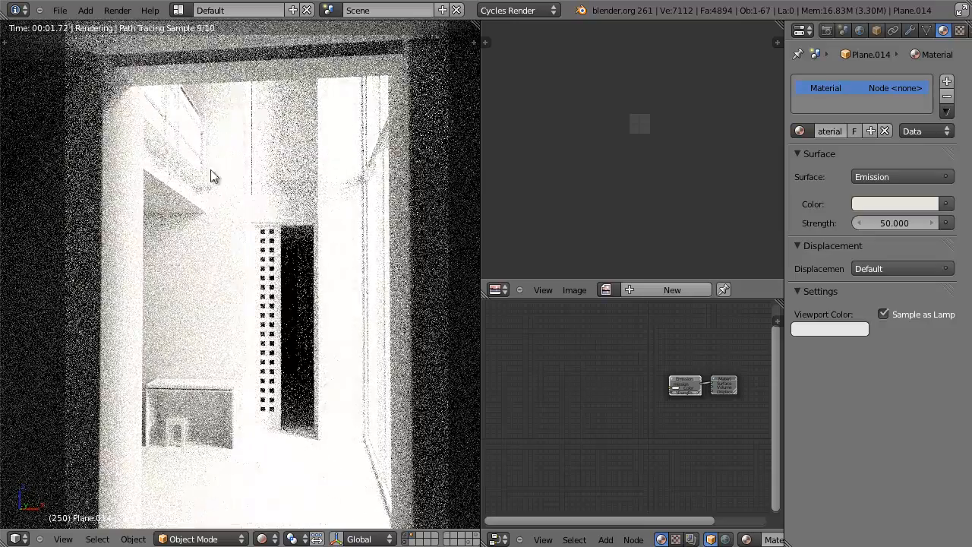
{"action": "scroll", "coordinate": [323, 194], "scroll_direction": "down", "scroll_amount": 2}
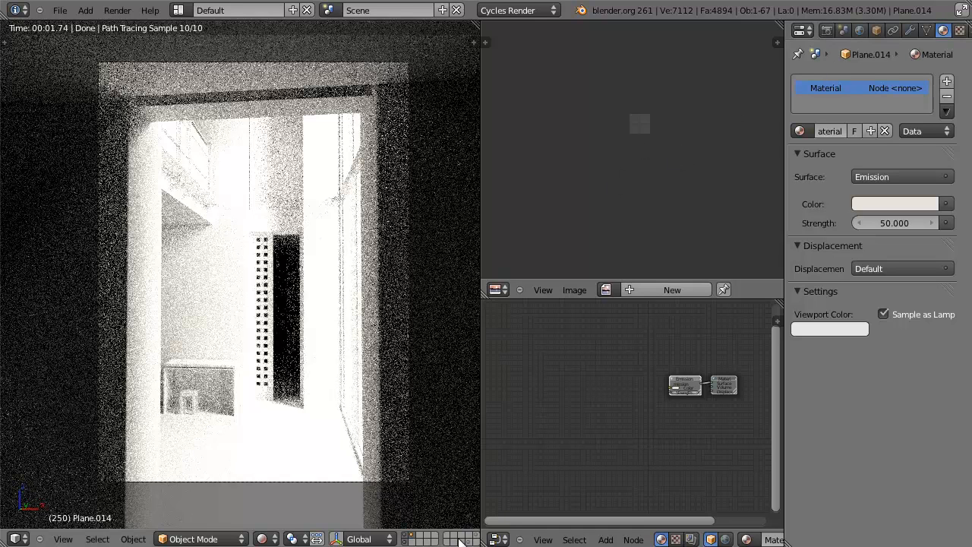
{"action": "scroll", "coordinate": [456, 535], "scroll_direction": "down", "scroll_amount": 5}
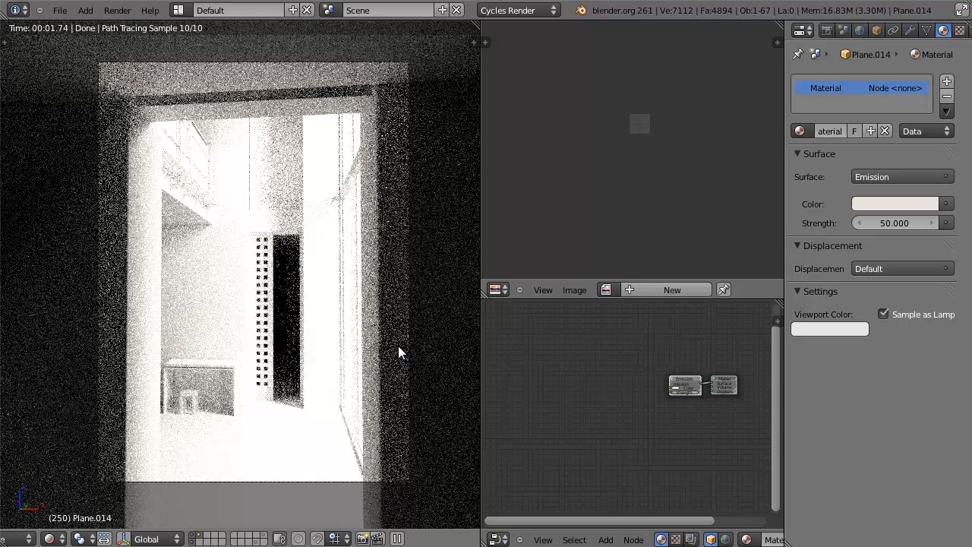
Step: Apply the Direct Light integrator preset in the render settings and limit the maximum bounces to 1
{"action": "left_click", "coordinate": [828, 29]}
{"action": "double_click", "coordinate": [802, 268]}
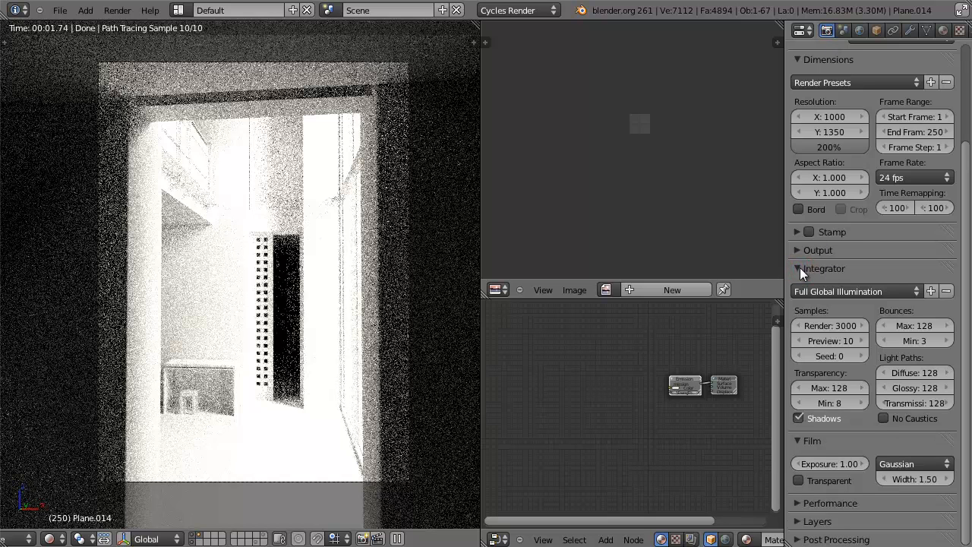
{"action": "left_click", "coordinate": [821, 291]}
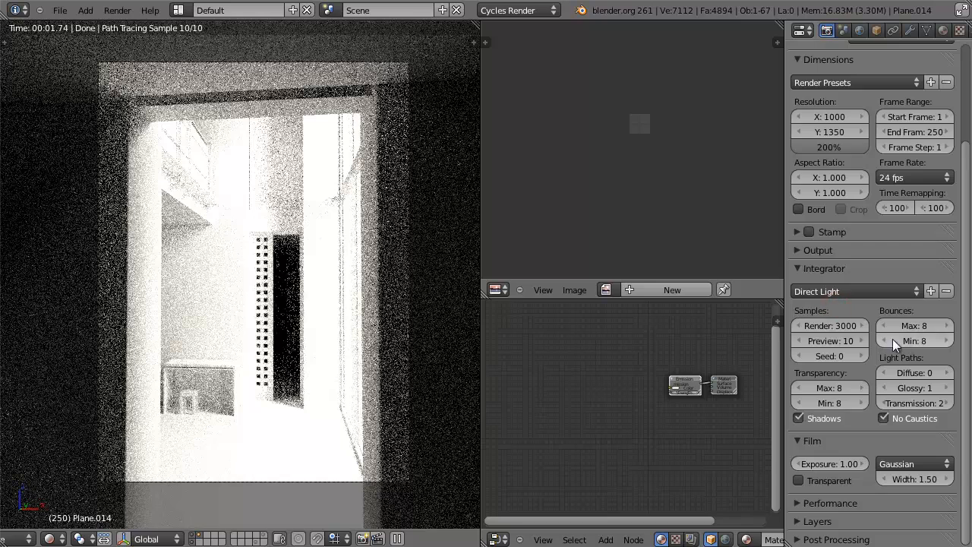
{"action": "left_click", "coordinate": [919, 327]}
{"action": "type", "text": "1"}
{"action": "key", "text": "Return"}
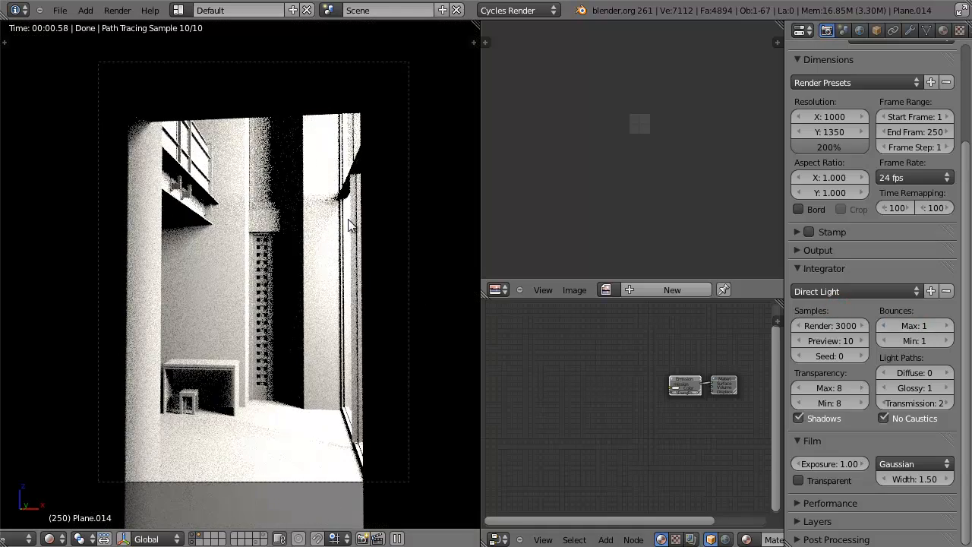
Step: Check the direct lighting in the camera view and set the preview samples to 5
{"action": "key", "text": "KP_0"}
{"action": "key", "text": "KP_0"}
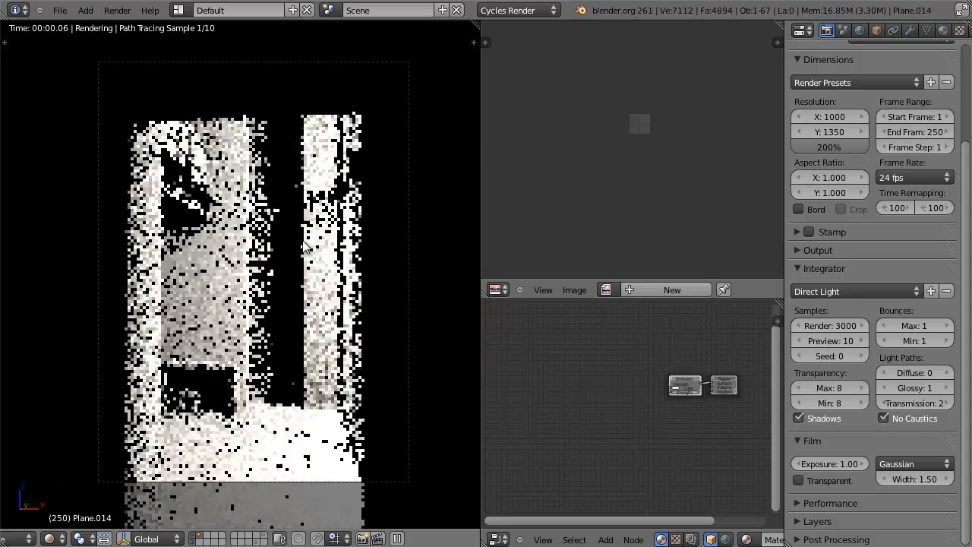
{"action": "scroll", "coordinate": [304, 246], "scroll_direction": "up", "scroll_amount": 1}
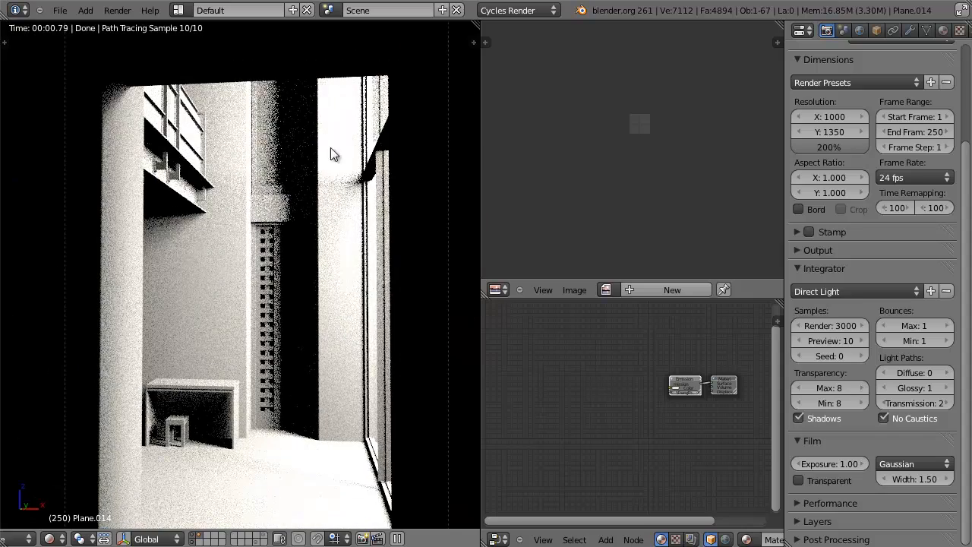
{"action": "scroll", "coordinate": [332, 190], "scroll_direction": "down", "scroll_amount": 2}
{"action": "scroll", "coordinate": [333, 191], "scroll_direction": "up", "scroll_amount": 2}
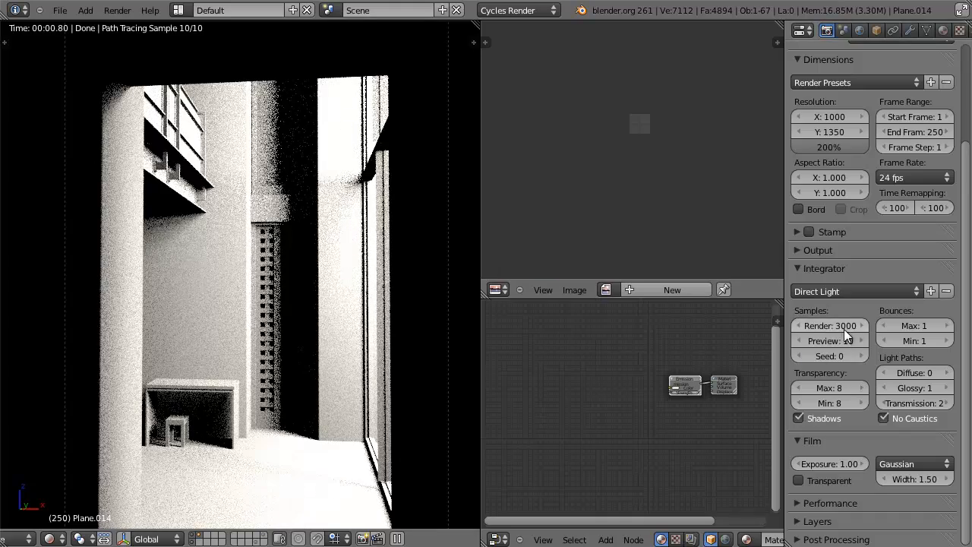
{"action": "left_click", "coordinate": [840, 338]}
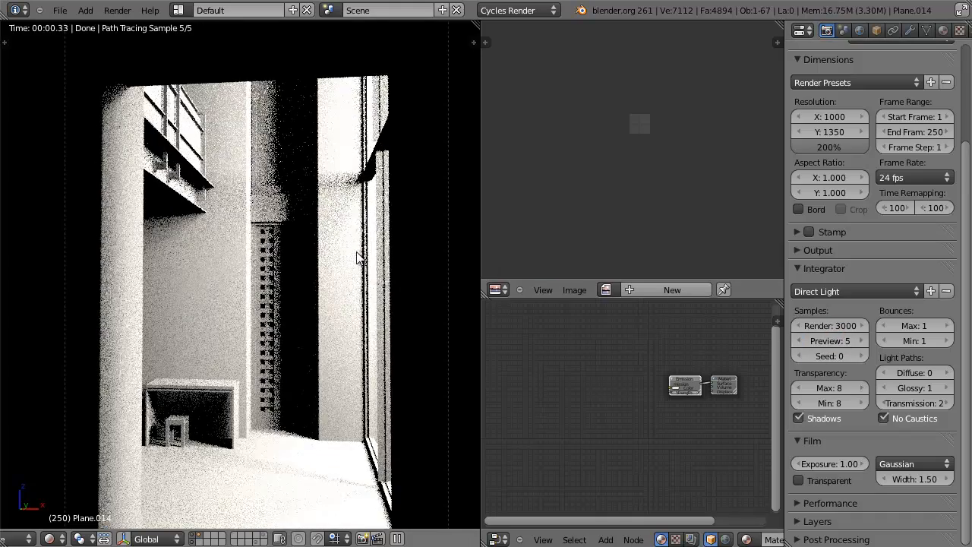
Step: Inspect the rendered building from the side and return to a close camera view of the interior
{"action": "scroll", "coordinate": [356, 251], "scroll_direction": "down", "scroll_amount": 1}
{"action": "key", "text": "KP_3"}
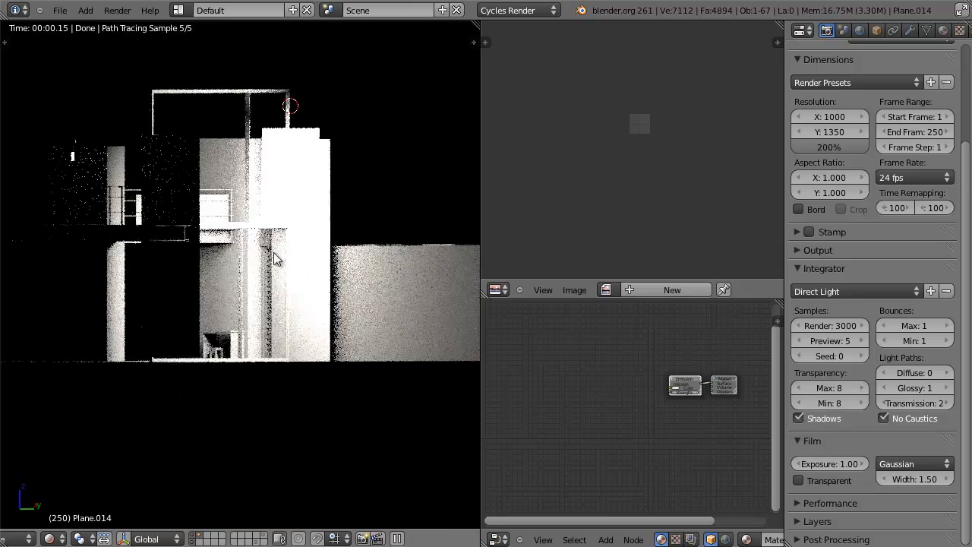
{"action": "middle_click_drag", "start_coordinate": [275, 258], "coordinate": [226, 307]}
{"action": "key", "text": "KP_0"}
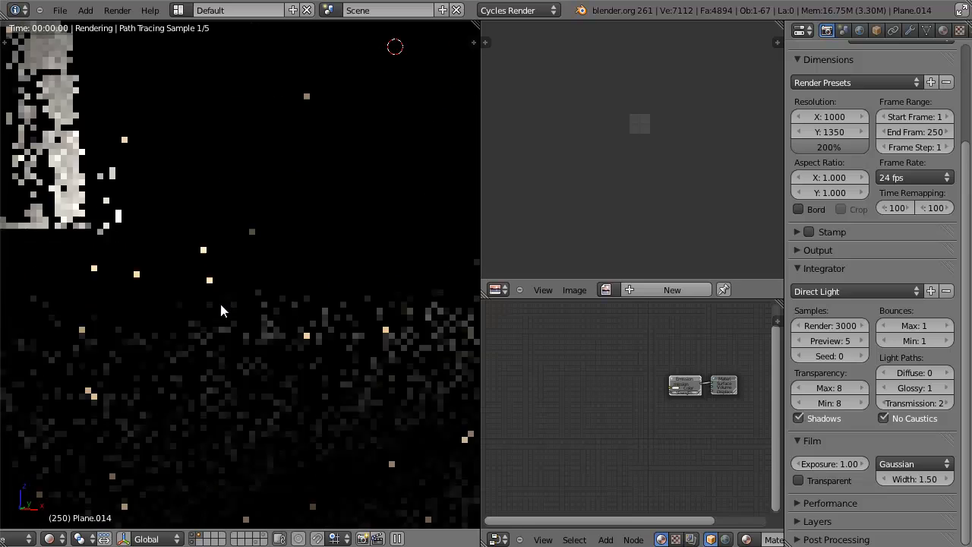
{"action": "scroll", "coordinate": [246, 292], "scroll_direction": "up", "scroll_amount": 1}
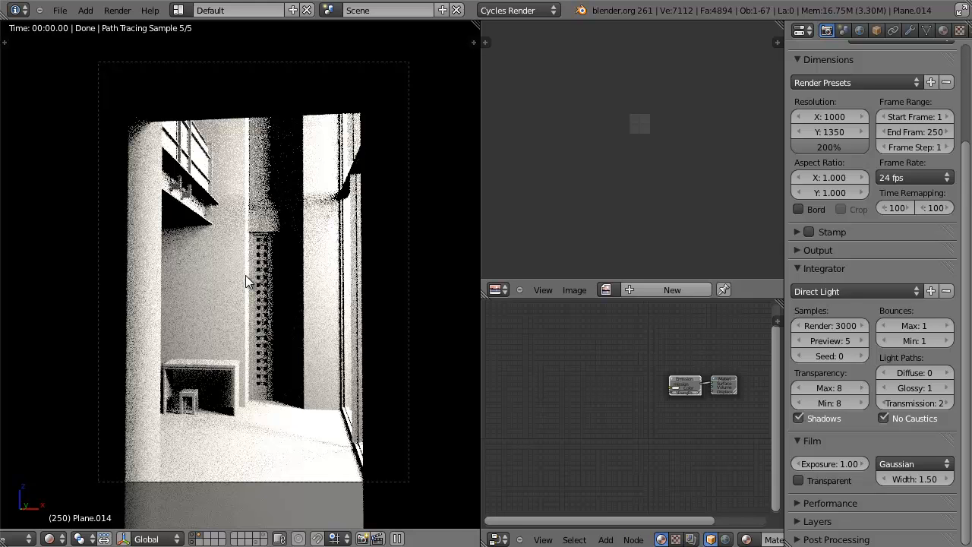
{"action": "scroll", "coordinate": [245, 275], "scroll_direction": "up", "scroll_amount": 1}
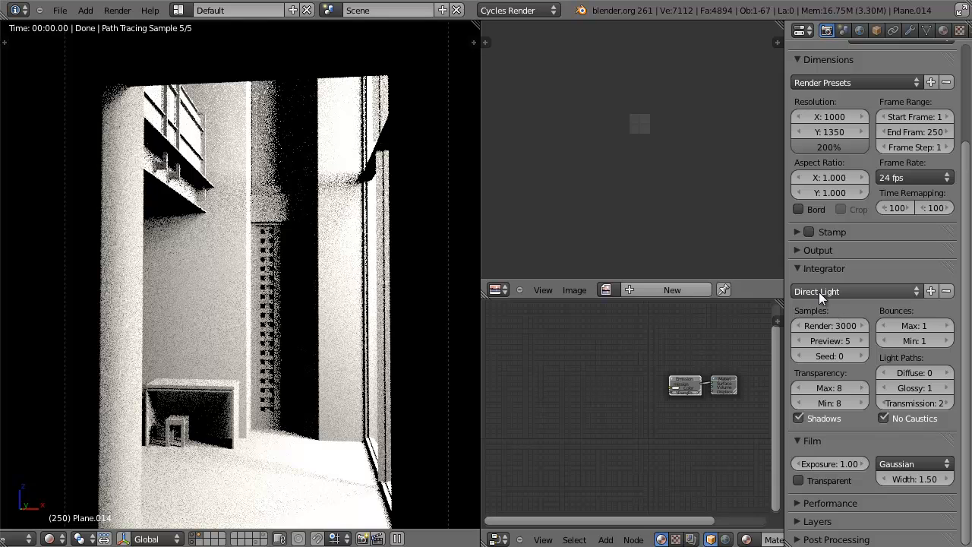
{"action": "left_click", "coordinate": [840, 295]}
{"action": "left_click", "coordinate": [869, 294]}
{"action": "left_click", "coordinate": [860, 292]}
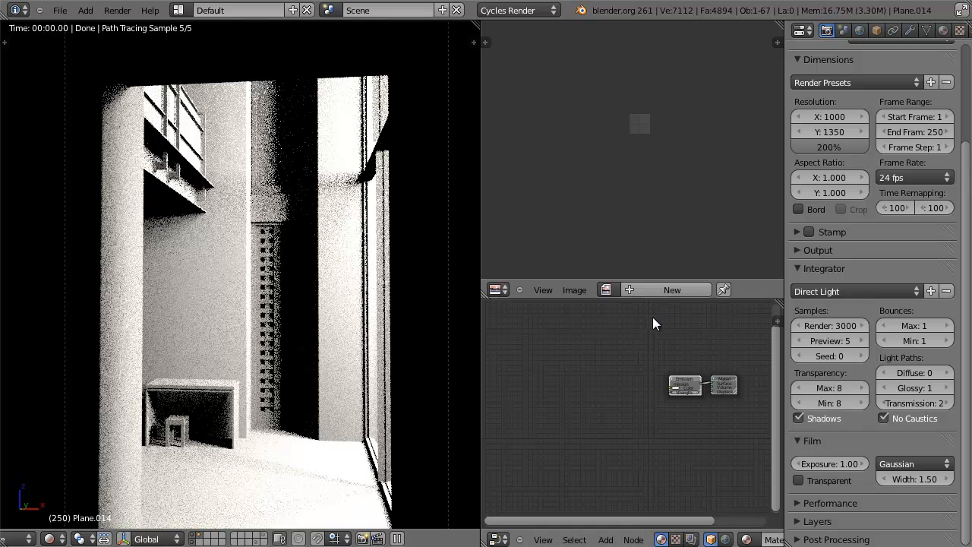
{"action": "left_click", "coordinate": [856, 294]}
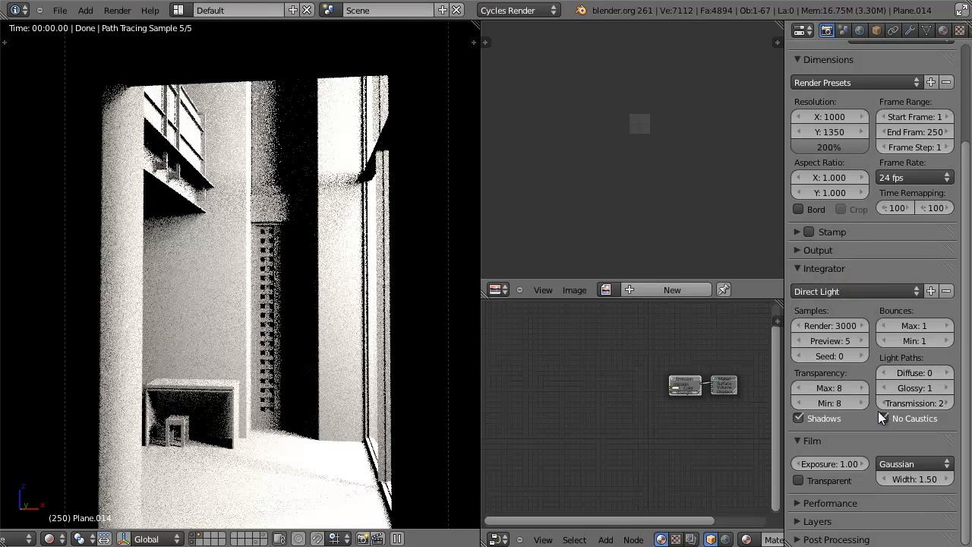
{"action": "scroll", "coordinate": [858, 399], "scroll_direction": "up", "scroll_amount": 4}
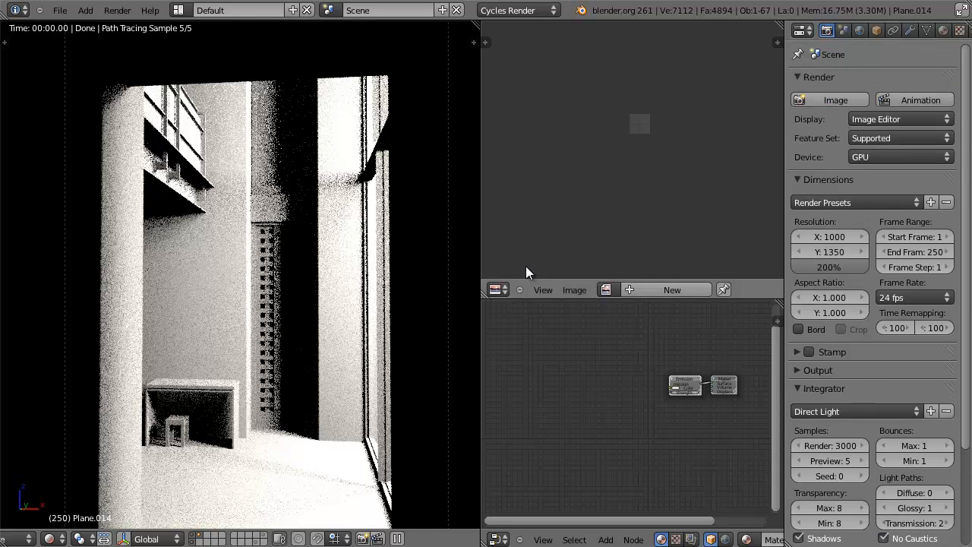
{"action": "key", "text": "KP_0"}
{"action": "key", "text": "KP_0"}
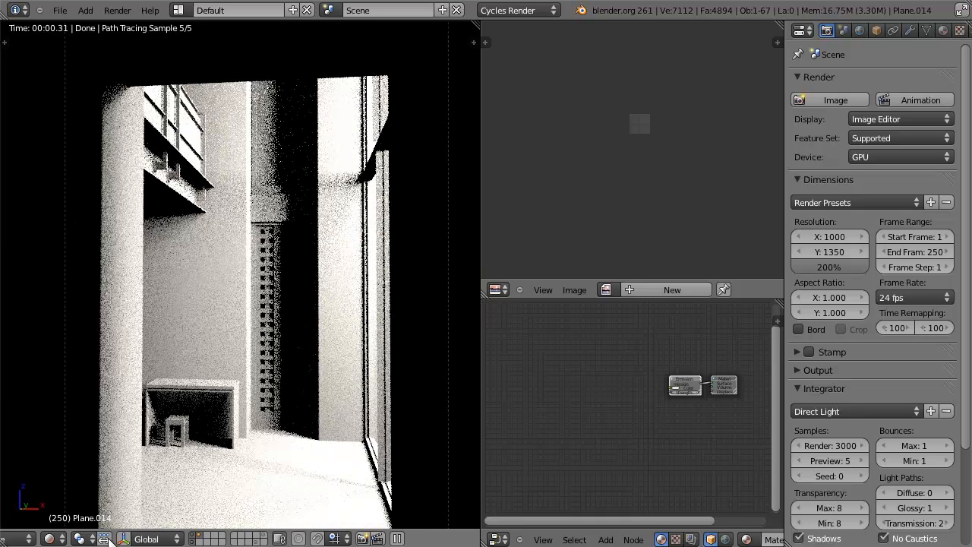
Step: Turn the image editor area into a second 3D View and widen it towards the rendered camera view
{"action": "left_click", "coordinate": [495, 290]}
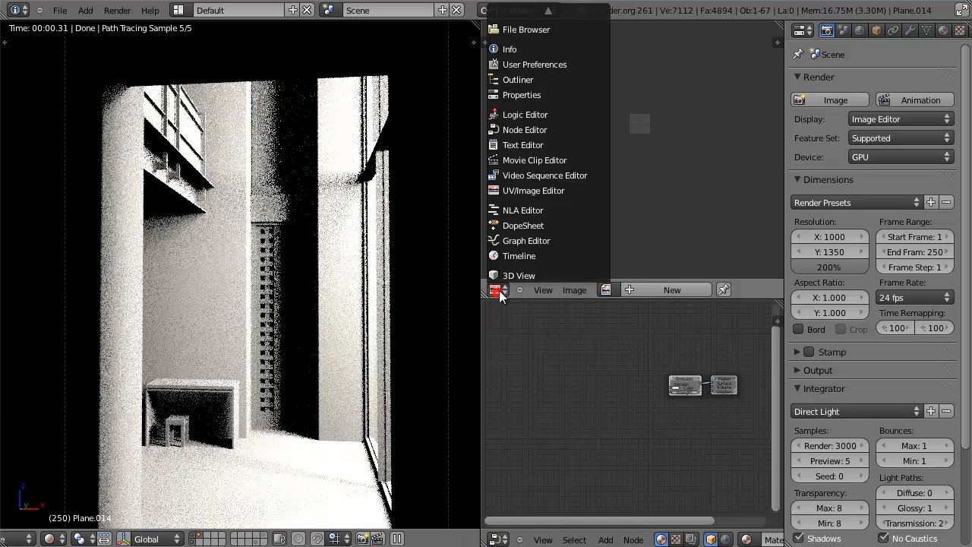
{"action": "left_click", "coordinate": [495, 289]}
{"action": "left_click", "coordinate": [517, 276]}
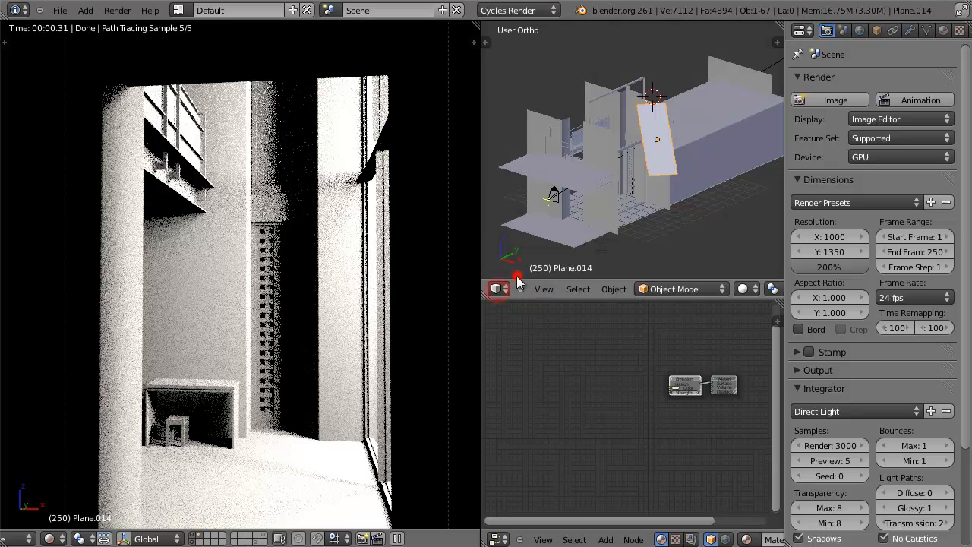
{"action": "left_click_drag", "start_coordinate": [481, 256], "coordinate": [377, 256]}
Step: Select the upright wall object in the new 3D View and examine its mesh in wireframe and Edit Mode
{"action": "middle_click_drag", "start_coordinate": [494, 220], "coordinate": [582, 187]}
{"action": "right_click", "coordinate": [587, 127]}
{"action": "key", "text": "z"}
{"action": "scroll", "coordinate": [579, 157], "scroll_direction": "down", "scroll_amount": 2}
{"action": "key", "text": "z"}
{"action": "key", "text": "Tab"}
{"action": "scroll", "coordinate": [605, 172], "scroll_direction": "up", "scroll_amount": 2}
{"action": "scroll", "coordinate": [612, 172], "scroll_direction": "down", "scroll_amount": 9}
{"action": "scroll", "coordinate": [581, 187], "scroll_direction": "up", "scroll_amount": 3}
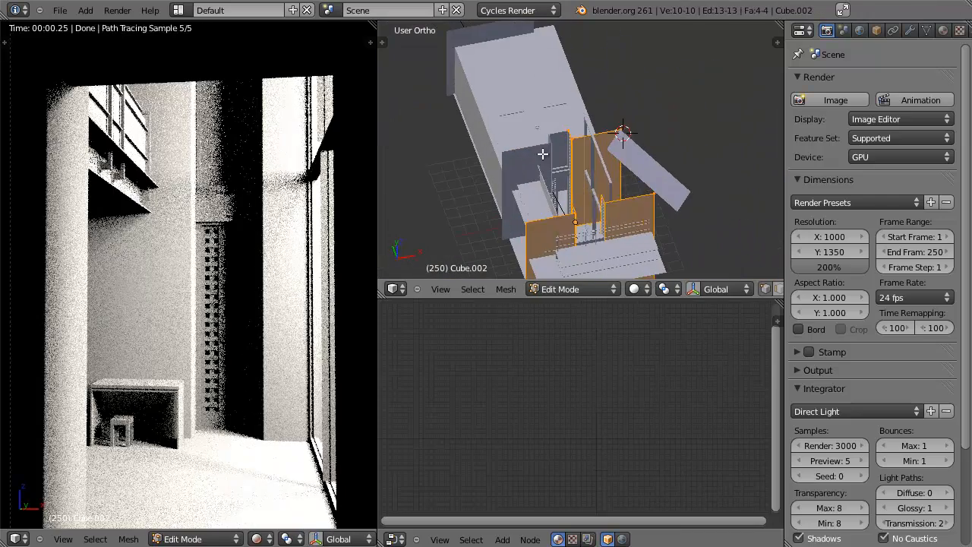
Step: Compare the meshes of the neighbouring wall objects in Edit Mode, returning to Object Mode with Cube.002 selected
{"action": "key", "text": "Tab"}
{"action": "right_click", "coordinate": [542, 154]}
{"action": "key", "text": "Tab"}
{"action": "middle_click_drag", "start_coordinate": [531, 166], "coordinate": [503, 265]}
{"action": "key", "text": "Tab"}
{"action": "scroll", "coordinate": [549, 165], "scroll_direction": "up", "scroll_amount": 3}
{"action": "right_click", "coordinate": [559, 121]}
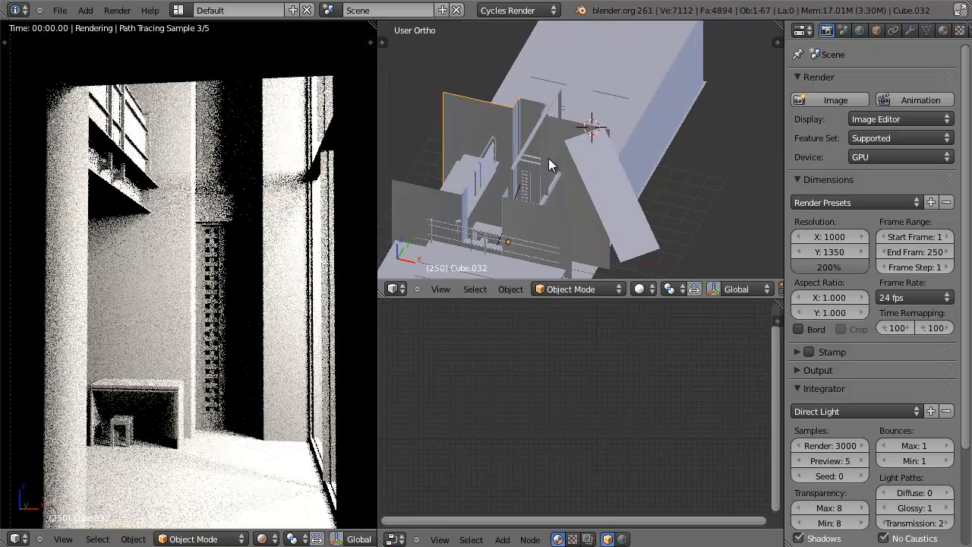
{"action": "right_click", "coordinate": [559, 122]}
{"action": "key", "text": "Tab"}
{"action": "middle_click_drag", "start_coordinate": [562, 167], "coordinate": [612, 184]}
{"action": "key", "text": "Tab"}
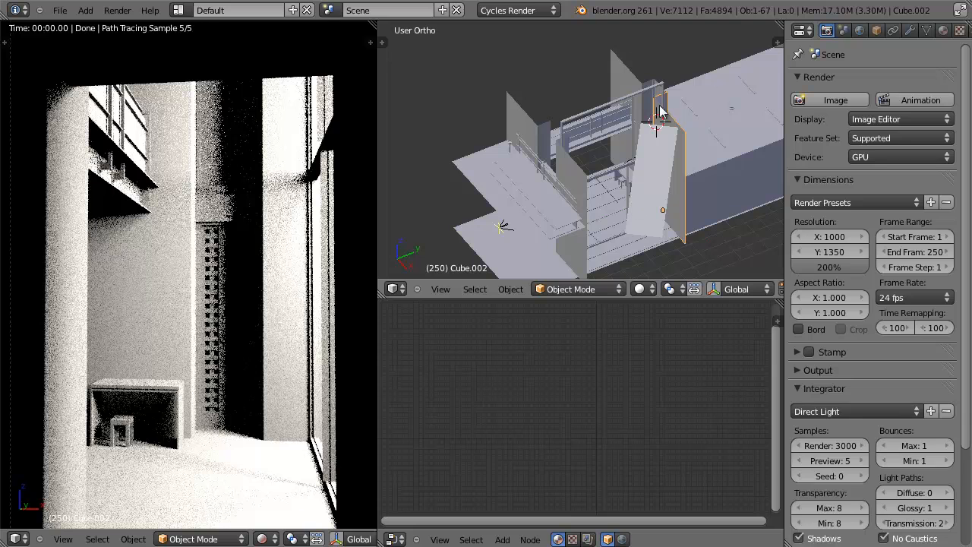
Step: Display the mesh data settings with the UV maps, enter Edit Mode on the Cube.002 walls and inspect their corner edges
{"action": "left_click", "coordinate": [927, 29]}
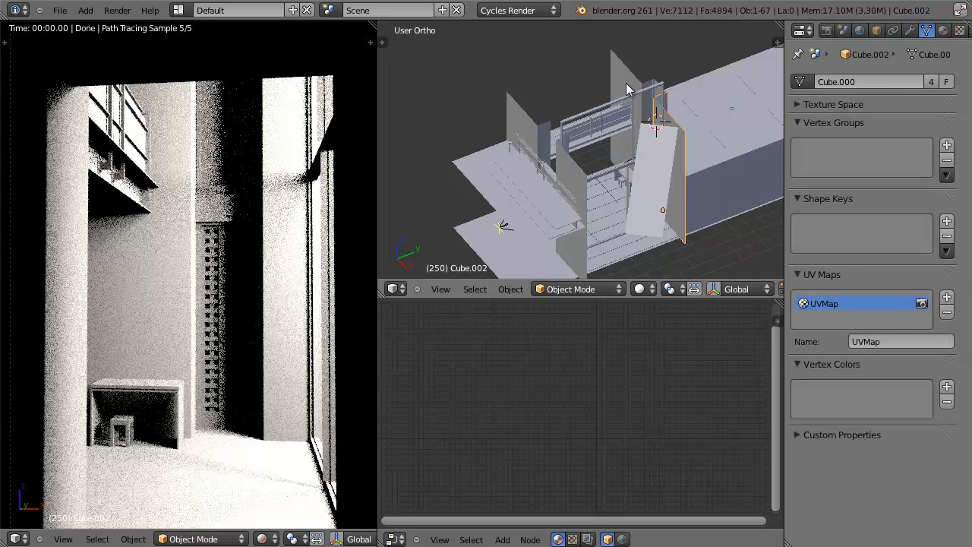
{"action": "right_click", "coordinate": [554, 153]}
{"action": "right_click", "coordinate": [553, 153]}
{"action": "right_click", "coordinate": [682, 163]}
{"action": "key", "text": "Tab"}
{"action": "middle_click_drag", "start_coordinate": [600, 202], "coordinate": [634, 204]}
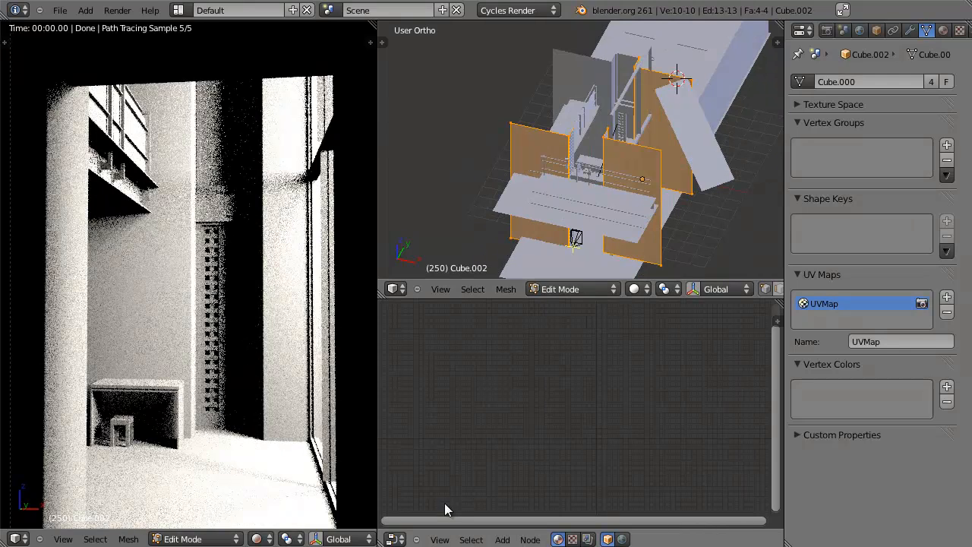
{"action": "left_click", "coordinate": [408, 539]}
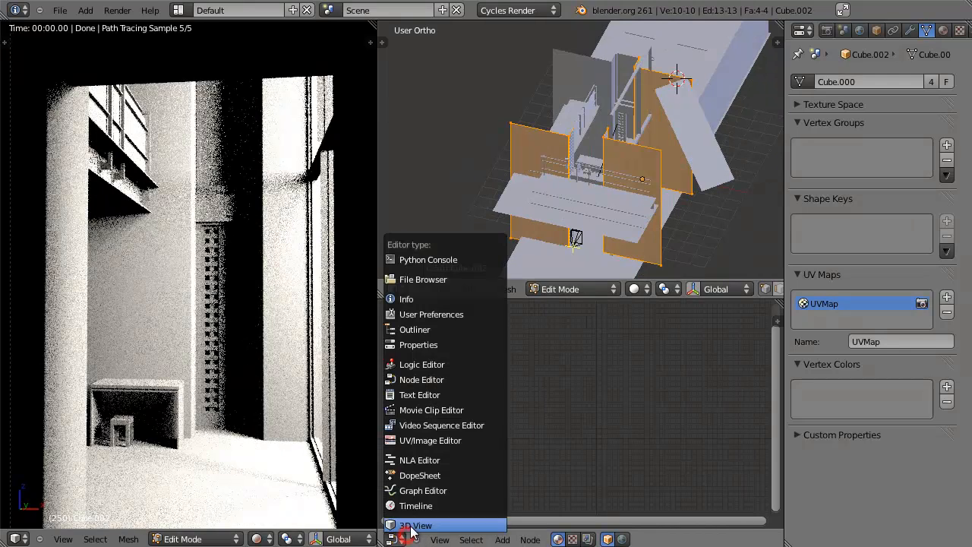
{"action": "middle_click_drag", "start_coordinate": [546, 209], "coordinate": [640, 145]}
{"action": "scroll", "coordinate": [675, 228], "scroll_direction": "up", "scroll_amount": 11}
{"action": "scroll", "coordinate": [593, 100], "scroll_direction": "up", "scroll_amount": 3}
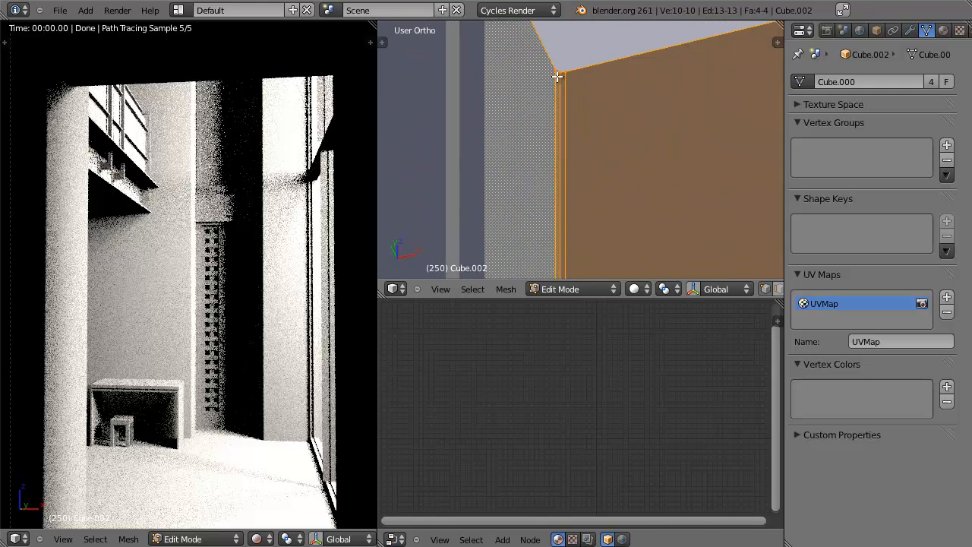
{"action": "scroll", "coordinate": [558, 77], "scroll_direction": "down", "scroll_amount": 12}
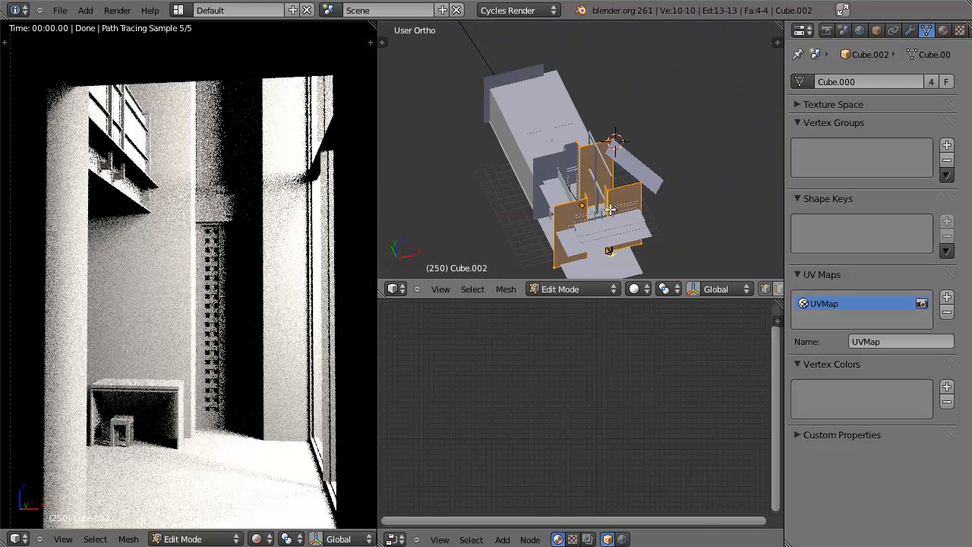
Step: Replace the node editor with a UV/Image Editor, enlarge its area and frame the walls' square UV layout
{"action": "left_click", "coordinate": [396, 539]}
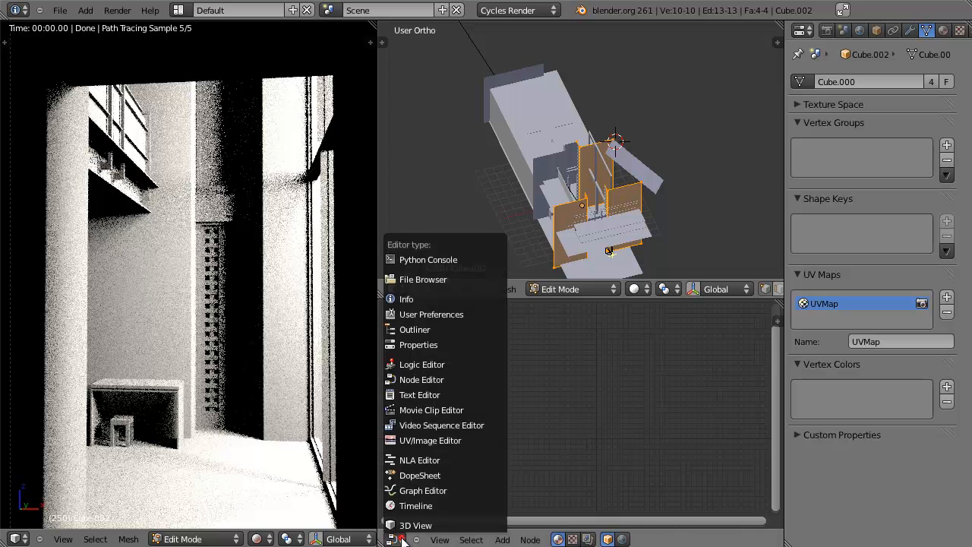
{"action": "left_click", "coordinate": [435, 441]}
{"action": "left_click_drag", "start_coordinate": [590, 299], "coordinate": [590, 239]}
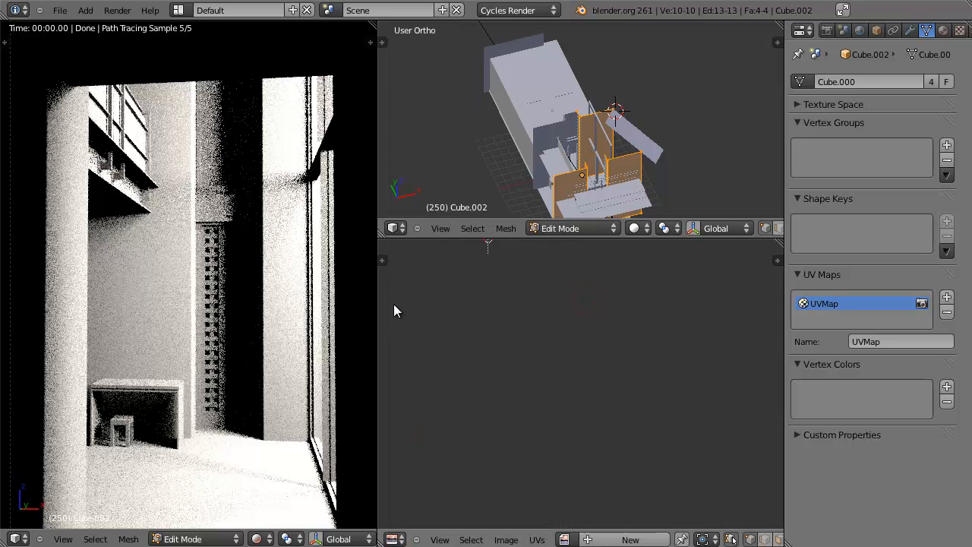
{"action": "left_click_drag", "start_coordinate": [376, 292], "coordinate": [362, 289]}
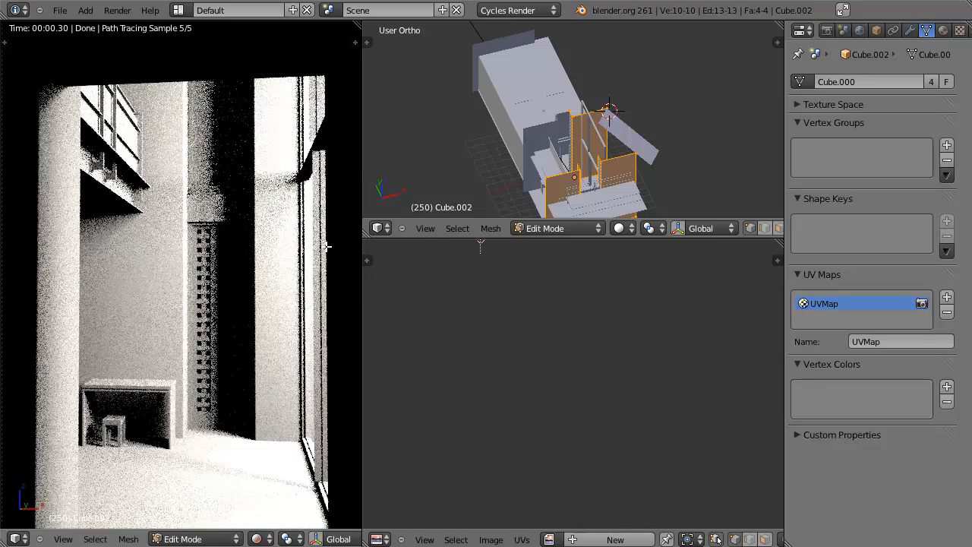
{"action": "scroll", "coordinate": [521, 317], "scroll_direction": "down", "scroll_amount": 3}
{"action": "scroll", "coordinate": [532, 323], "scroll_direction": "up", "scroll_amount": 2}
{"action": "middle_click_drag", "start_coordinate": [533, 322], "coordinate": [599, 427]}
{"action": "scroll", "coordinate": [600, 429], "scroll_direction": "up", "scroll_amount": 8}
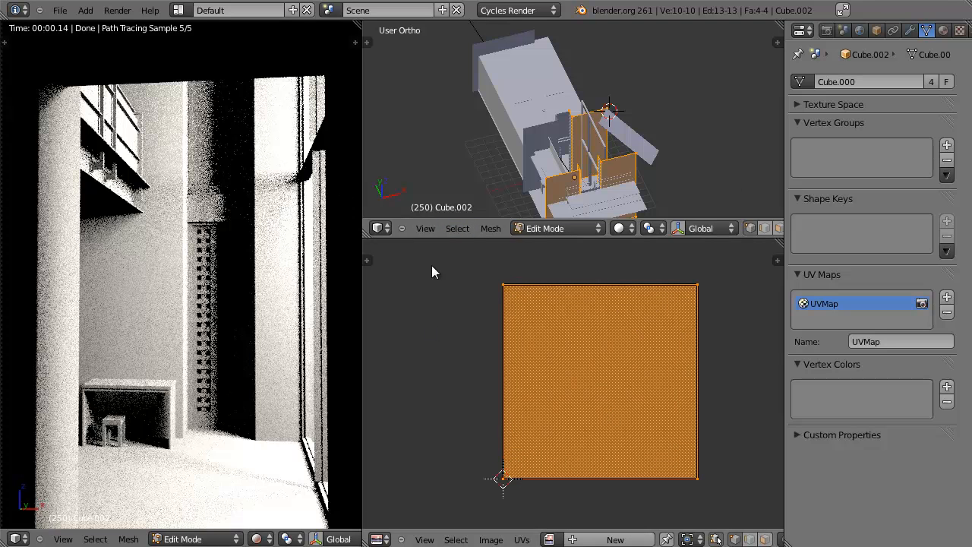
Step: Try Unwrap on the Cube.002 walls and check which wall edges match the strips in the UV layout
{"action": "scroll", "coordinate": [642, 174], "scroll_direction": "up", "scroll_amount": 3}
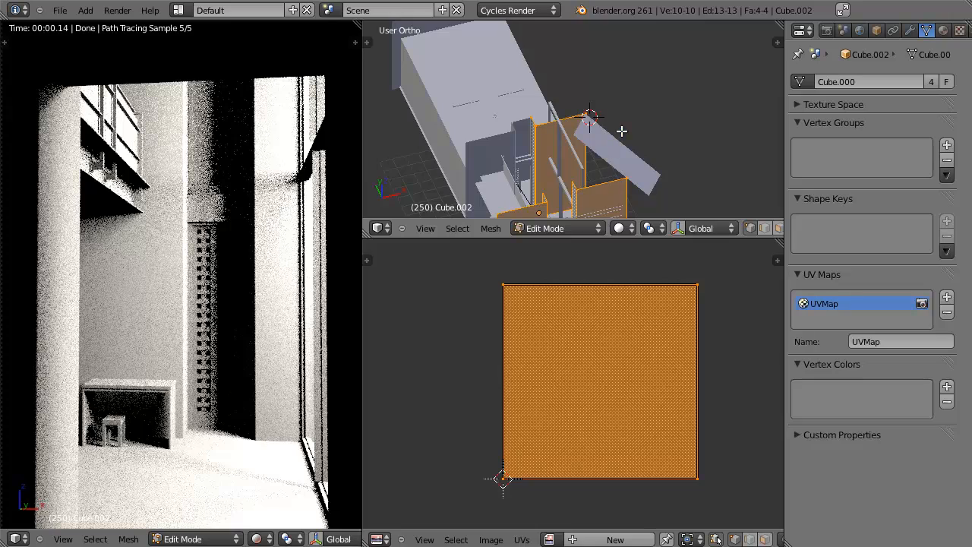
{"action": "key", "text": "u"}
{"action": "left_click", "coordinate": [598, 40]}
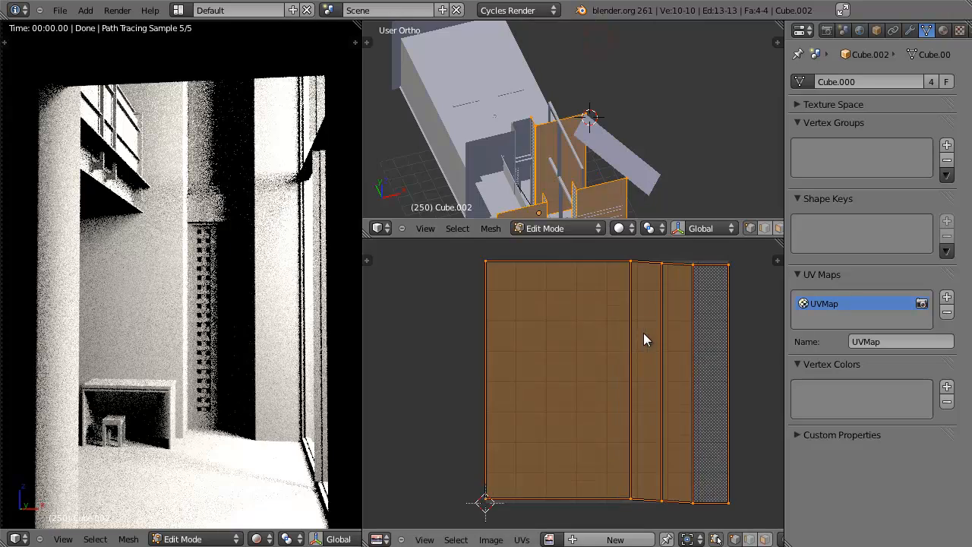
{"action": "right_click", "coordinate": [657, 272]}
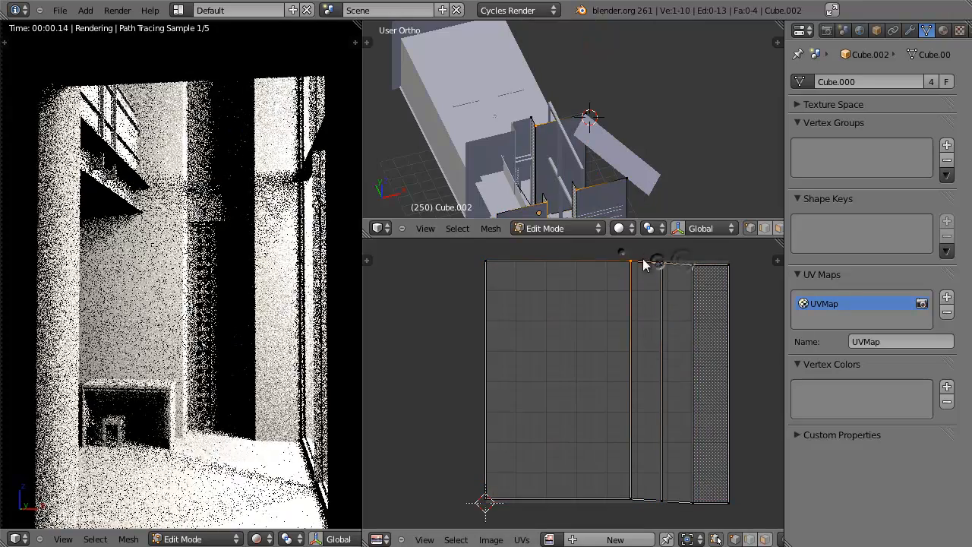
{"action": "right_click", "coordinate": [687, 266]}
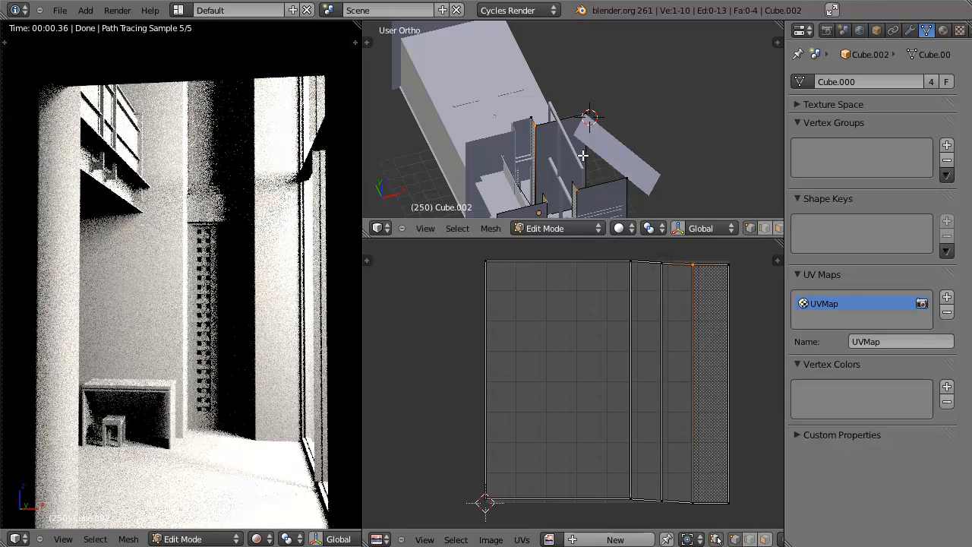
Step: Select the whole wall mesh and try Project From View for its UV layout
{"action": "key", "text": "a"}
{"action": "key", "text": "u"}
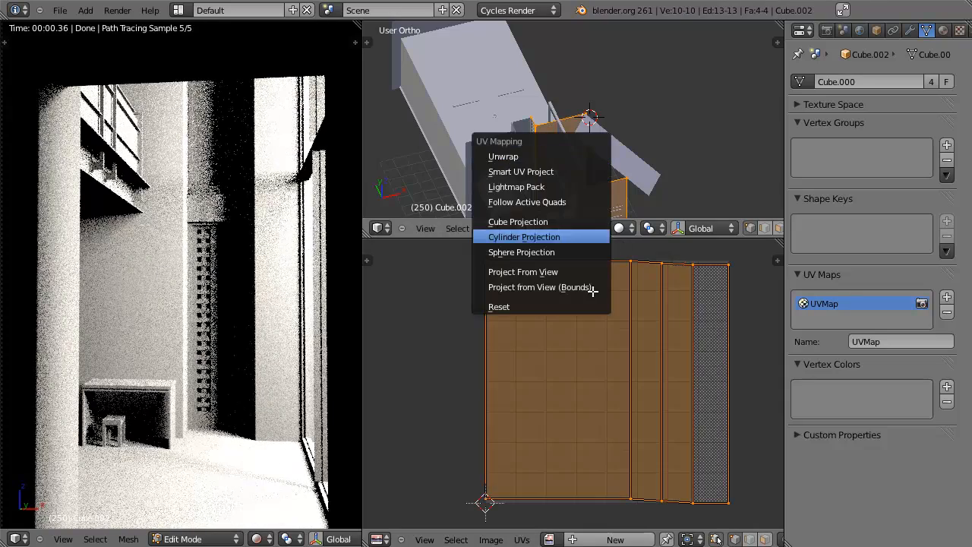
{"action": "left_click", "coordinate": [566, 275]}
{"action": "scroll", "coordinate": [594, 437], "scroll_direction": "up", "scroll_amount": 1}
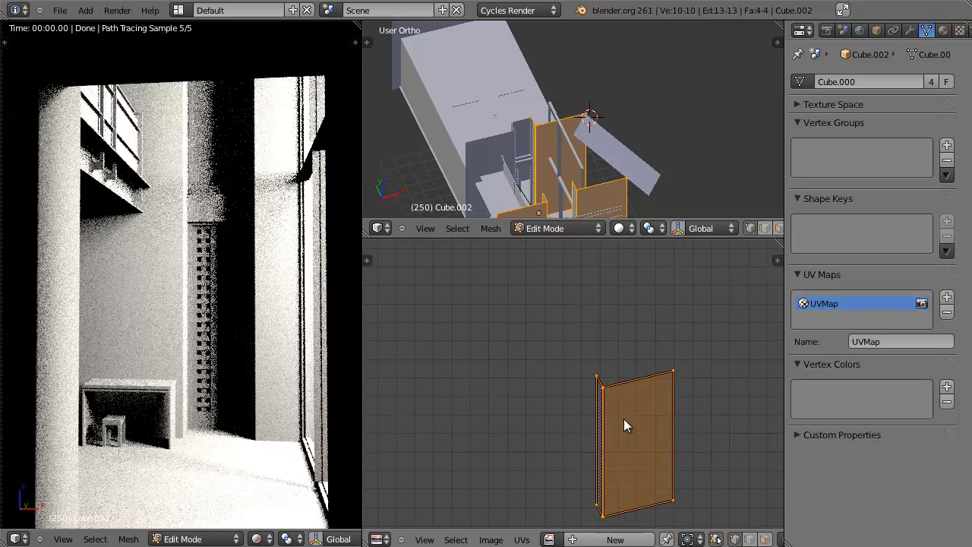
{"action": "scroll", "coordinate": [585, 161], "scroll_direction": "down", "scroll_amount": 1}
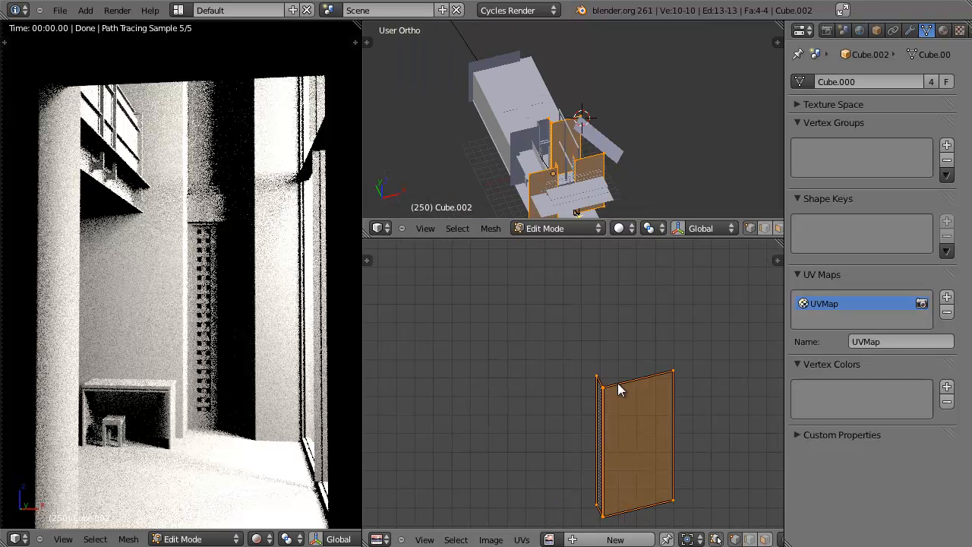
{"action": "scroll", "coordinate": [614, 376], "scroll_direction": "down", "scroll_amount": 6}
{"action": "scroll", "coordinate": [596, 146], "scroll_direction": "down", "scroll_amount": 1}
Step: Try Follow Active Quads on the projected wall UVs with the edge length mode set to Length
{"action": "key", "text": "u"}
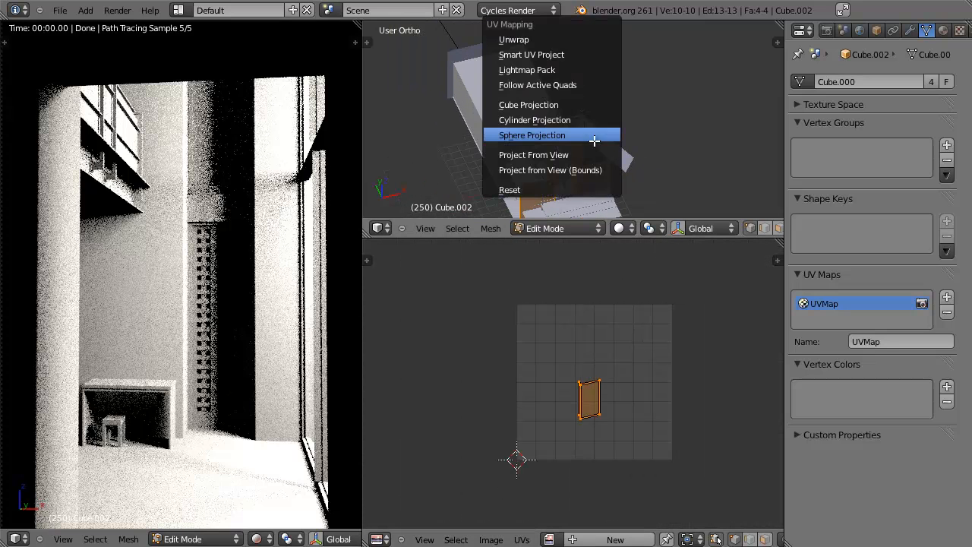
{"action": "left_click", "coordinate": [583, 85]}
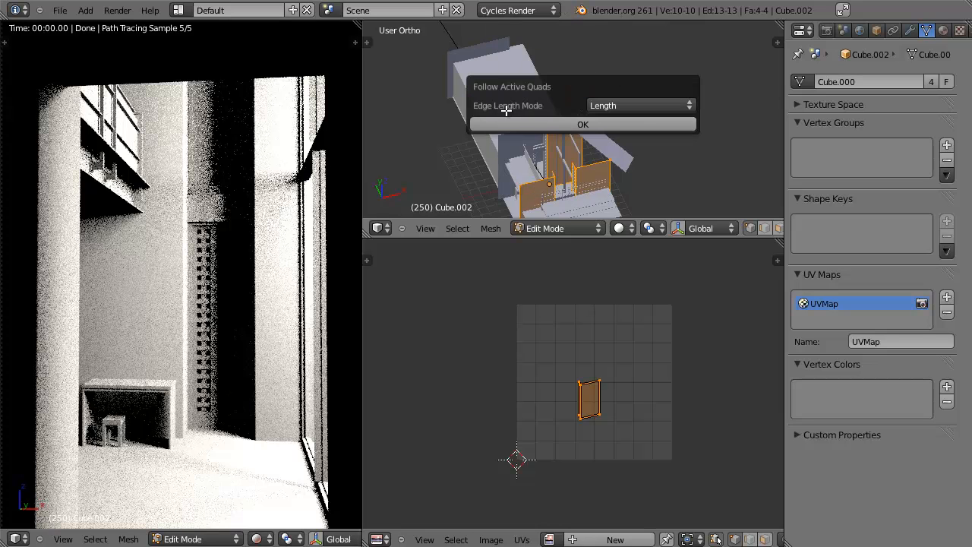
{"action": "left_click", "coordinate": [635, 107]}
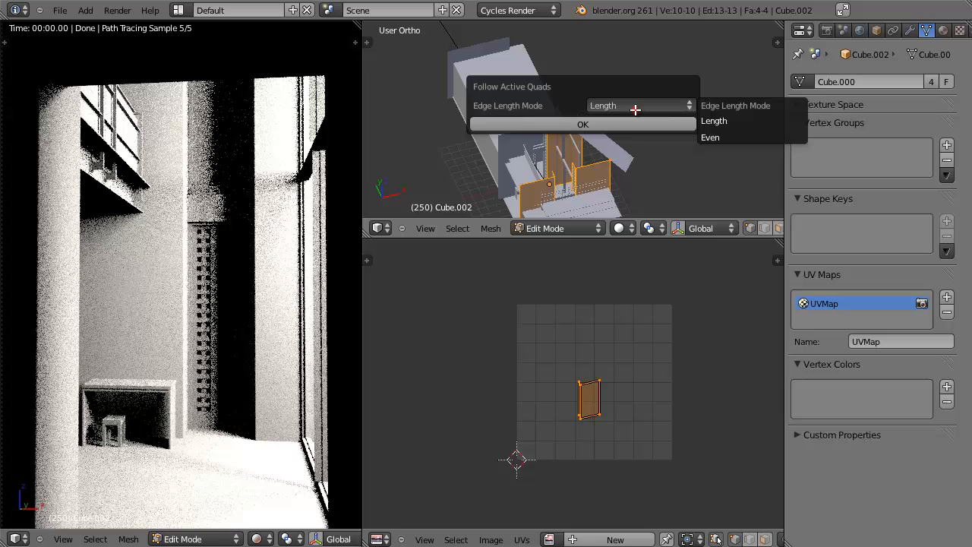
{"action": "left_click", "coordinate": [700, 117]}
{"action": "left_click", "coordinate": [604, 124]}
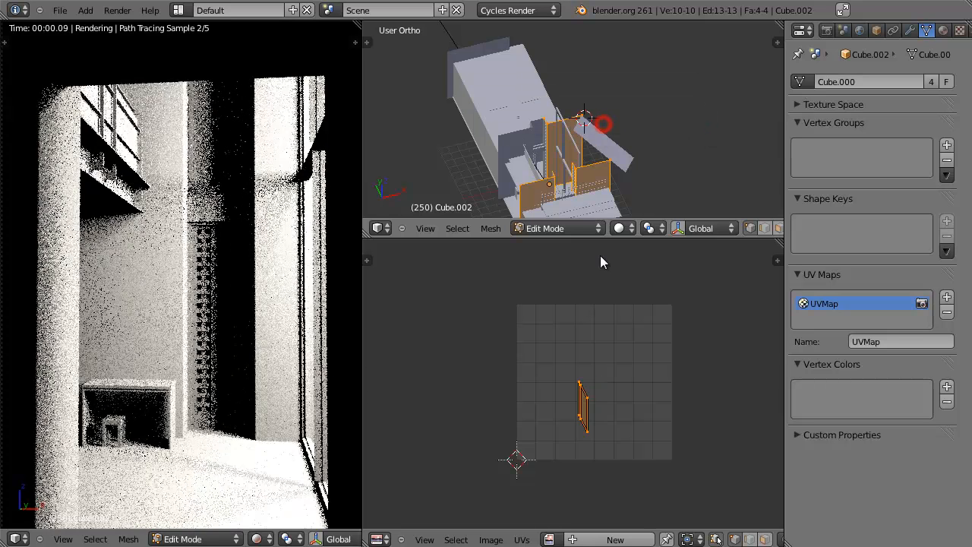
Step: Try Follow Active Quads again in Length mode with the walls seen from the top view
{"action": "scroll", "coordinate": [580, 384], "scroll_direction": "up", "scroll_amount": 2}
{"action": "middle_click_drag", "start_coordinate": [579, 197], "coordinate": [614, 198]}
{"action": "key", "text": "KP_7"}
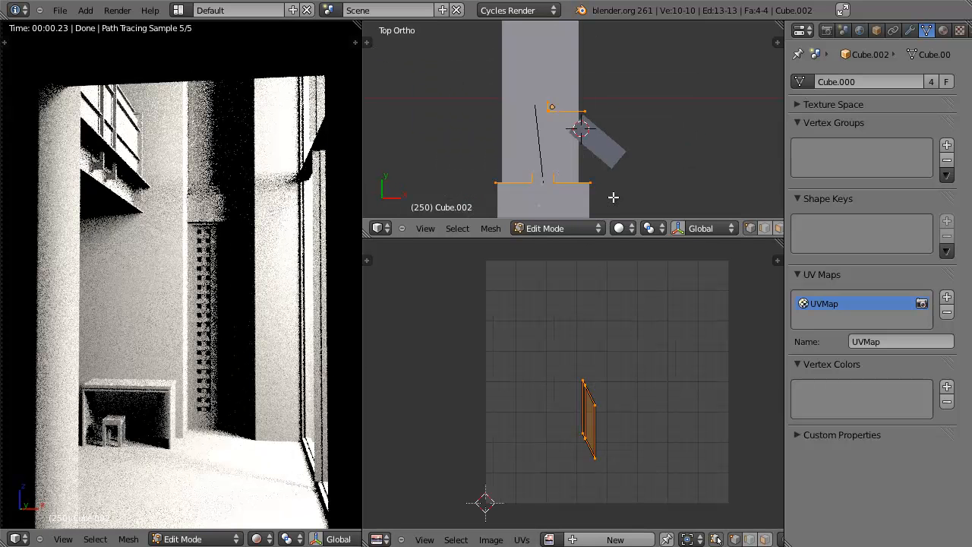
{"action": "key", "text": "u"}
{"action": "left_click", "coordinate": [621, 187]}
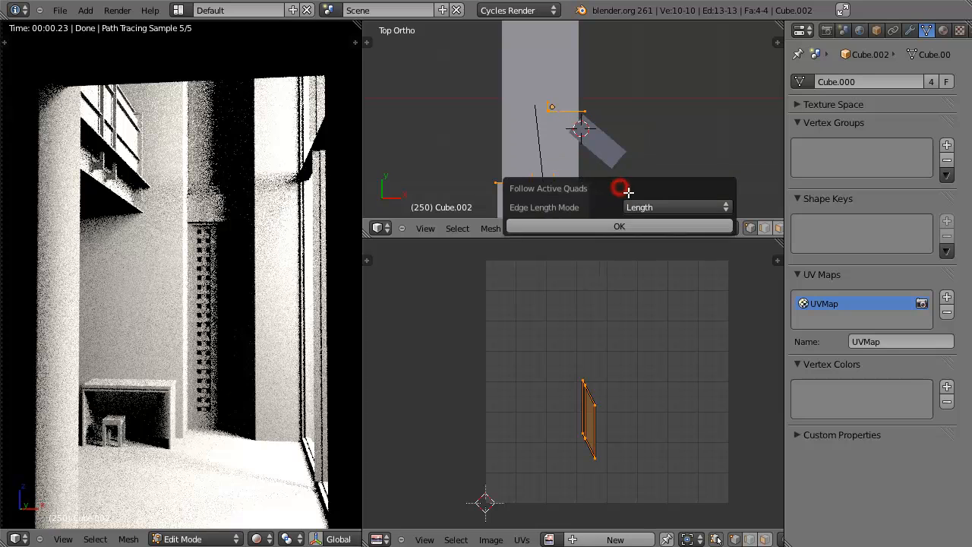
{"action": "left_click", "coordinate": [650, 225]}
{"action": "scroll", "coordinate": [611, 183], "scroll_direction": "down", "scroll_amount": 1}
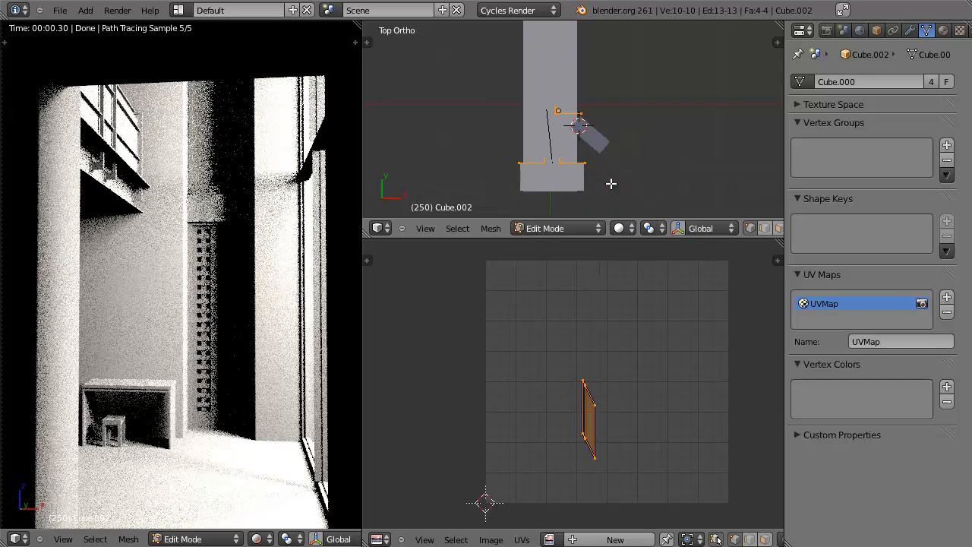
Step: Reset the wall UVs and unwrap them with Follow Active Quads, keeping the Length edge mode
{"action": "key", "text": "u"}
{"action": "left_click", "coordinate": [589, 270]}
{"action": "key", "text": "u"}
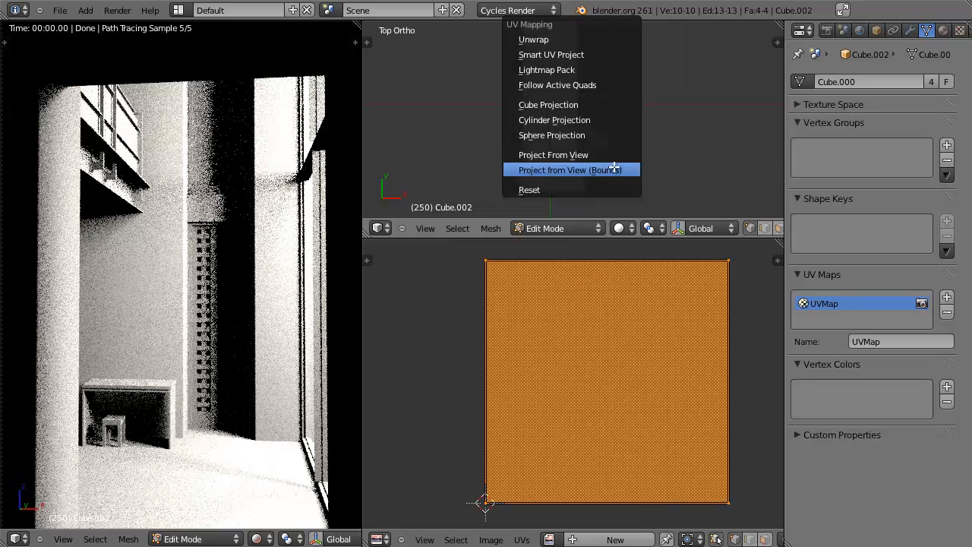
{"action": "left_click", "coordinate": [600, 83]}
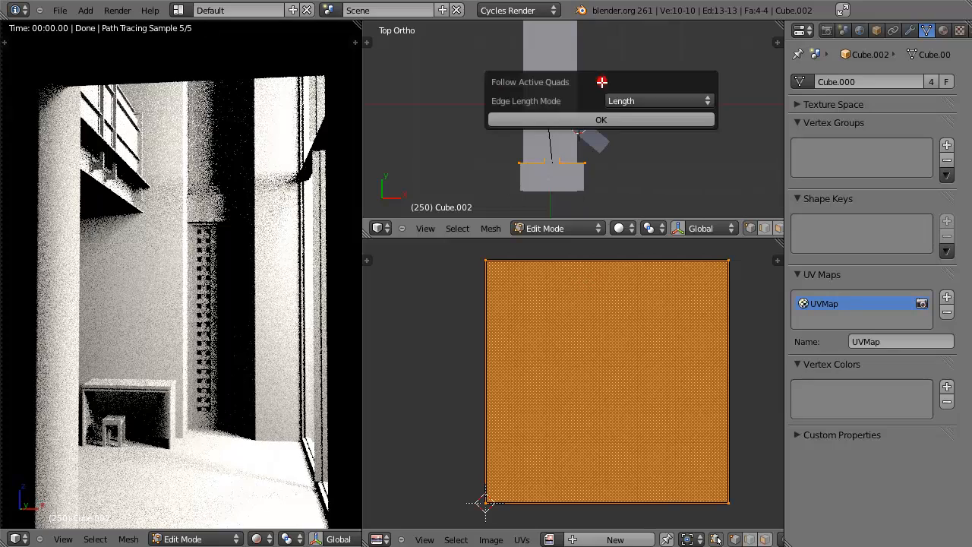
{"action": "left_click", "coordinate": [634, 120]}
{"action": "scroll", "coordinate": [635, 330], "scroll_direction": "down", "scroll_amount": 5}
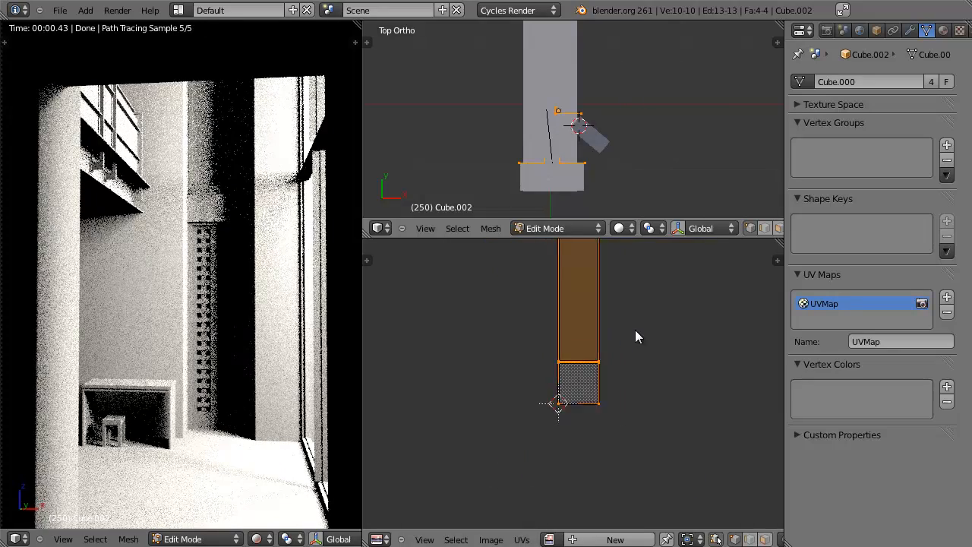
{"action": "scroll", "coordinate": [635, 329], "scroll_direction": "down", "scroll_amount": 2}
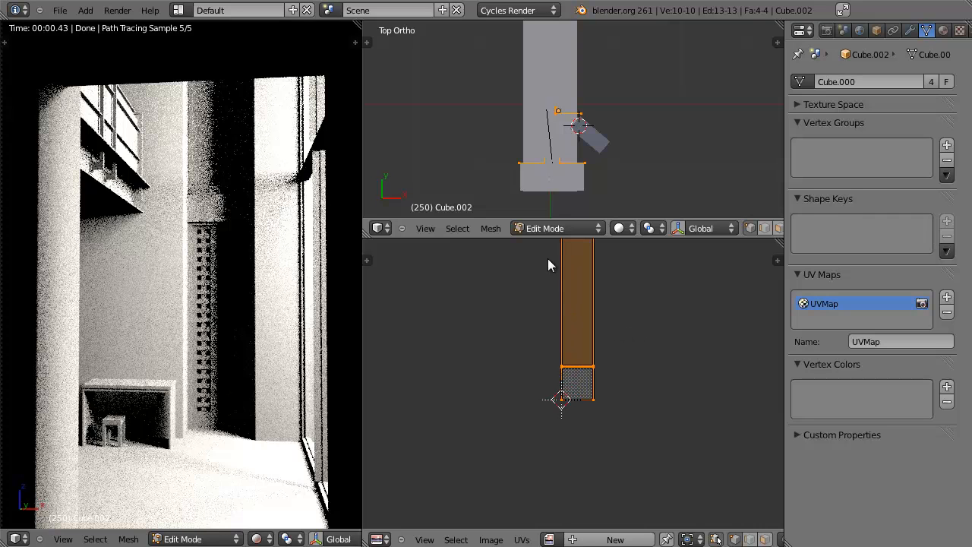
Step: Compare the L-shaped wall from above with its UV strip and rotate the UV layout about 90 degrees to lie horizontally
{"action": "scroll", "coordinate": [562, 135], "scroll_direction": "up", "scroll_amount": 2}
{"action": "middle_click_drag", "start_coordinate": [562, 136], "coordinate": [561, 174], "text": "shift"}
{"action": "scroll", "coordinate": [562, 174], "scroll_direction": "up", "scroll_amount": 5}
{"action": "scroll", "coordinate": [596, 316], "scroll_direction": "down", "scroll_amount": 3}
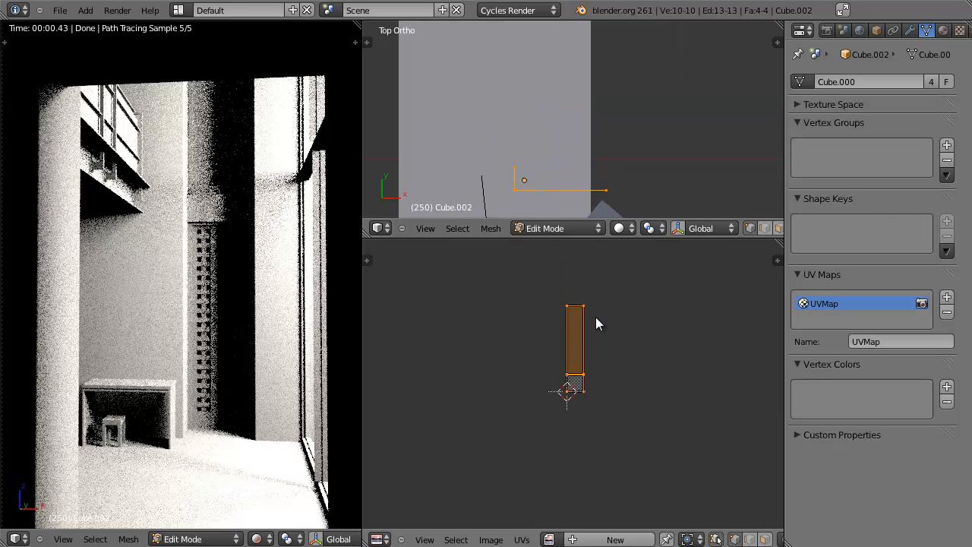
{"action": "key", "text": "r"}
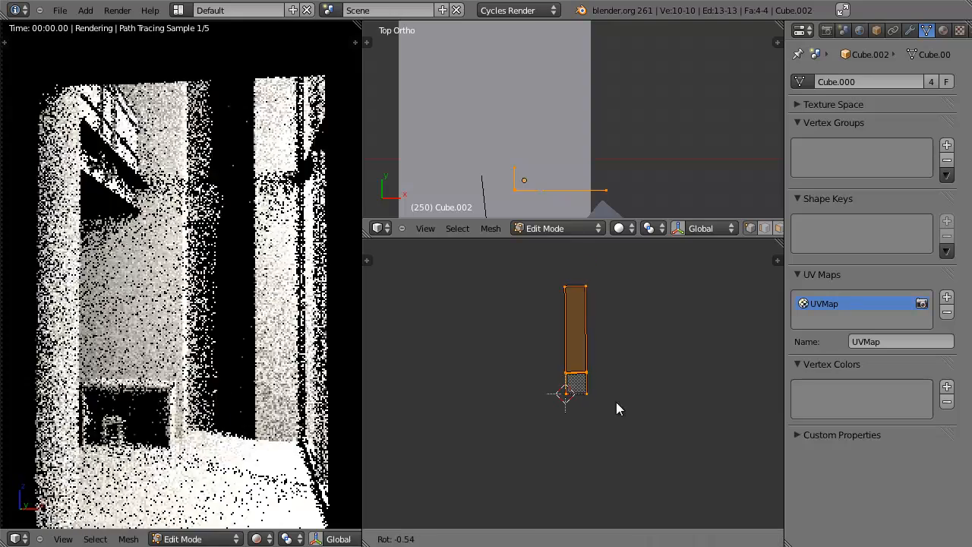
{"action": "left_click", "coordinate": [653, 325]}
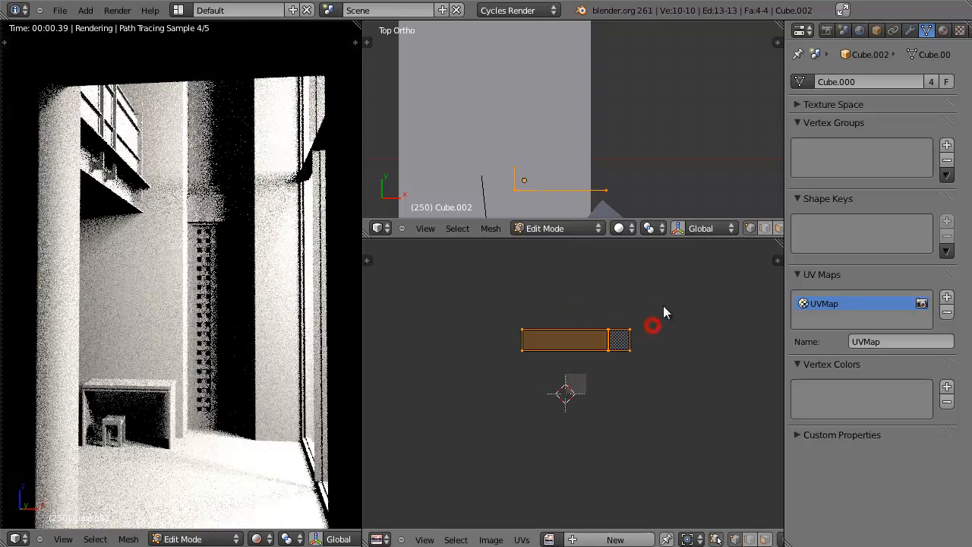
Step: Scale the horizontal UV strip to nearly square proportions and move it vertically over the UV square
{"action": "key", "text": "s"}
{"action": "left_click", "coordinate": [605, 304]}
{"action": "key", "text": "s"}
{"action": "left_click", "coordinate": [675, 422]}
{"action": "key", "text": "g"}
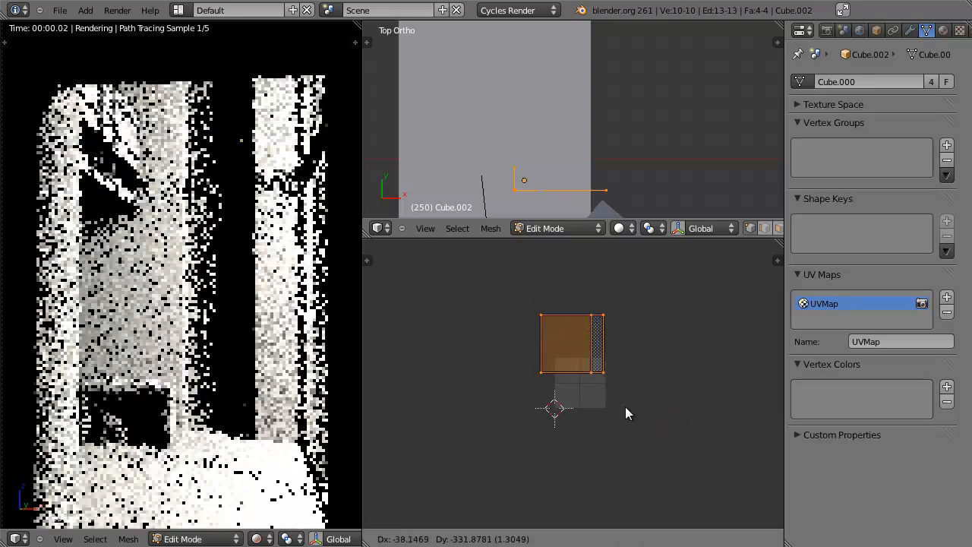
{"action": "key", "text": "y"}
{"action": "left_click", "coordinate": [625, 424]}
{"action": "scroll", "coordinate": [577, 399], "scroll_direction": "up", "scroll_amount": 6}
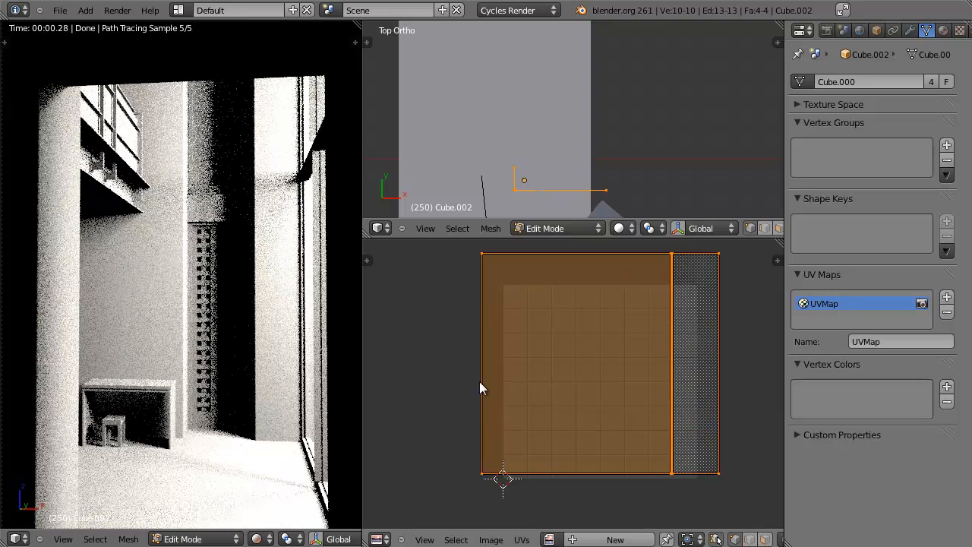
Step: Examine the walls in wireframe, then scale down the UV layout and position it inside the UV square
{"action": "middle_click_drag", "start_coordinate": [570, 83], "coordinate": [601, 119]}
{"action": "key", "text": "z"}
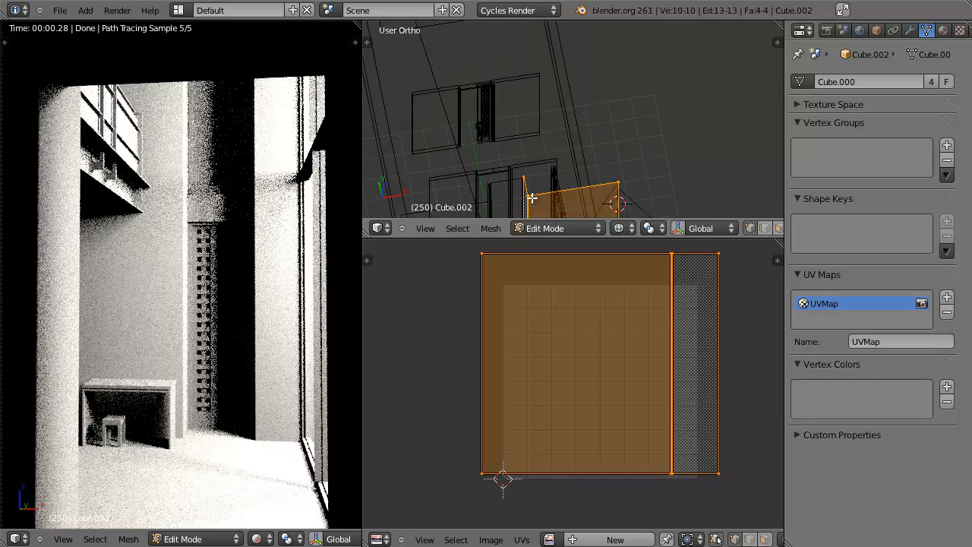
{"action": "middle_click_drag", "start_coordinate": [526, 180], "coordinate": [553, 152]}
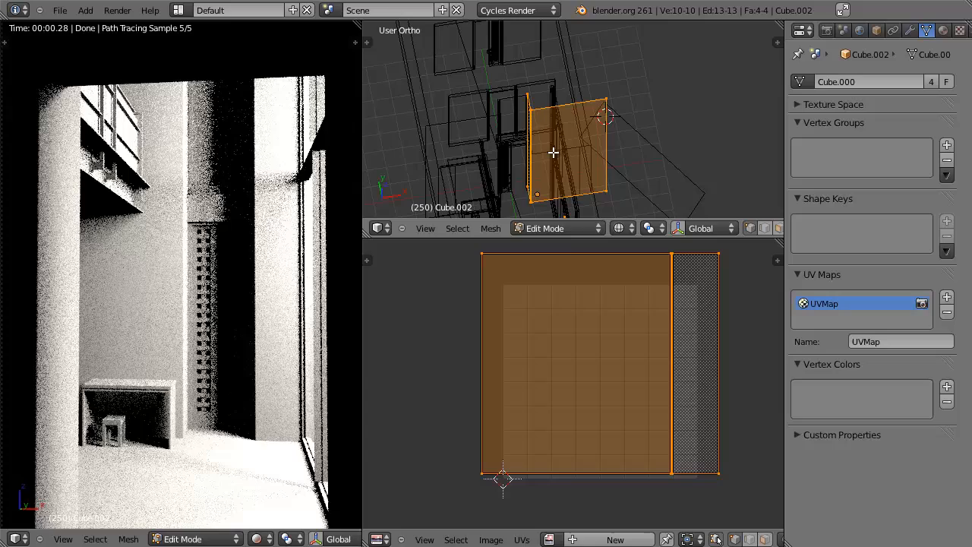
{"action": "key", "text": "s"}
{"action": "left_click", "coordinate": [690, 350]}
{"action": "key", "text": "g"}
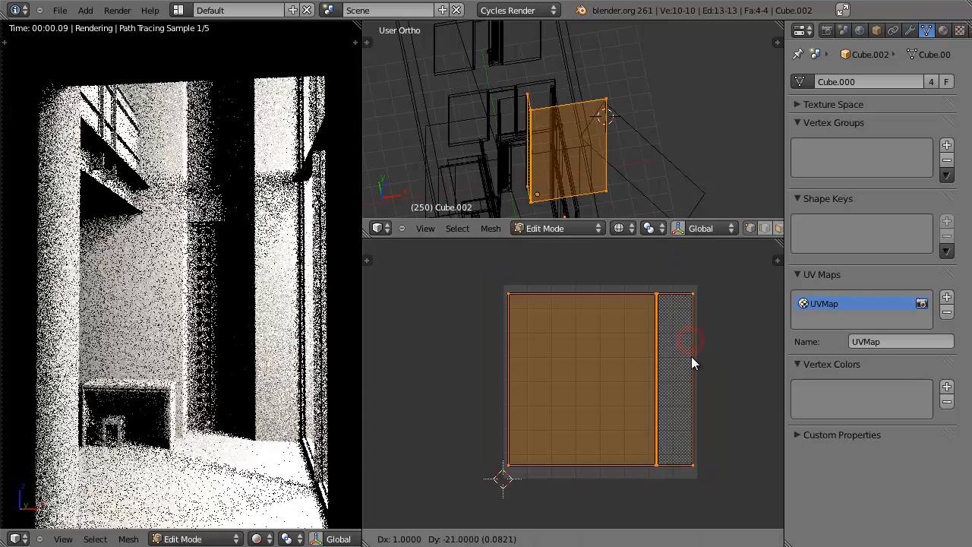
{"action": "left_click", "coordinate": [690, 357]}
Step: Fine-tune the UV layout's scale and position, including its vertical fit, so it nearly fills the UV square
{"action": "scroll", "coordinate": [694, 347], "scroll_direction": "up", "scroll_amount": 1}
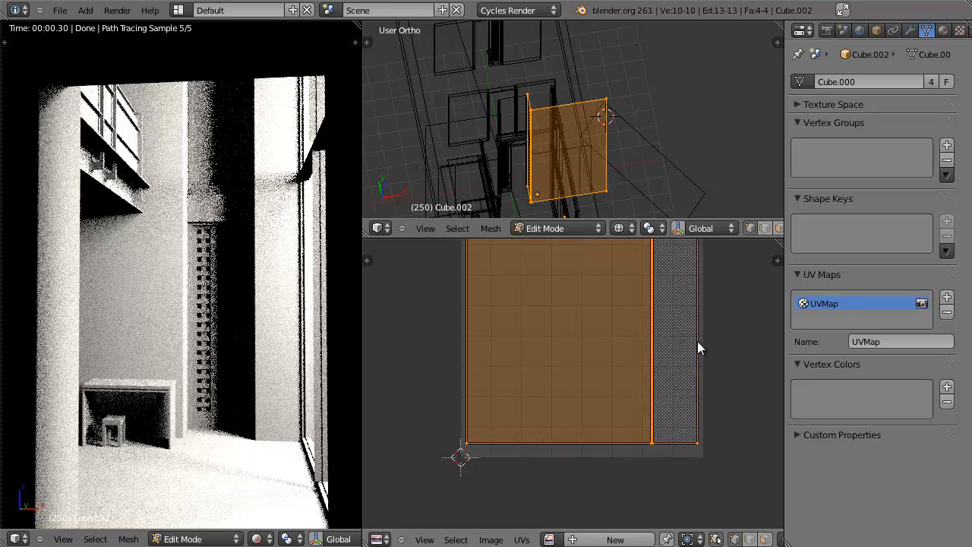
{"action": "key", "text": "s"}
{"action": "left_click", "coordinate": [713, 350]}
{"action": "key", "text": "g"}
{"action": "left_click", "coordinate": [713, 355]}
{"action": "middle_click_drag", "start_coordinate": [708, 336], "coordinate": [701, 373]}
{"action": "key", "text": "s"}
{"action": "key", "text": "y"}
{"action": "left_click", "coordinate": [715, 371]}
{"action": "key", "text": "g"}
{"action": "key", "text": "y"}
{"action": "left_click", "coordinate": [716, 374]}
Step: Return Cube.002 to Object Mode and create a new material for it
{"action": "key", "text": "Tab"}
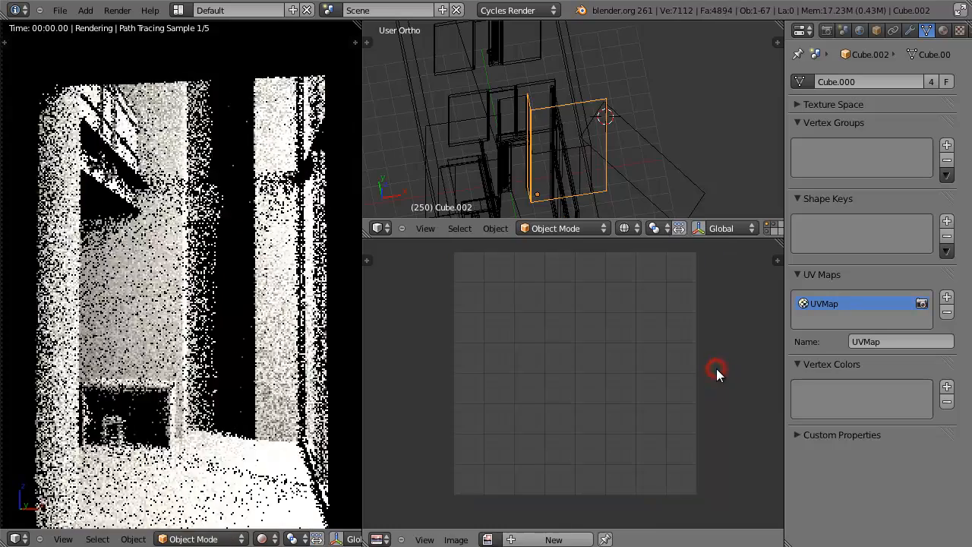
{"action": "key", "text": "Tab"}
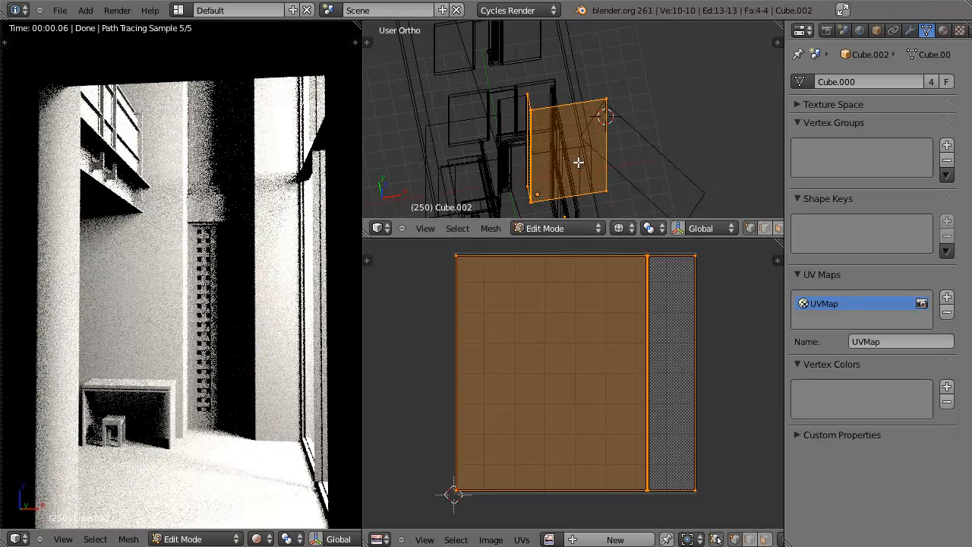
{"action": "scroll", "coordinate": [577, 161], "scroll_direction": "down", "scroll_amount": 2}
{"action": "key", "text": "Tab"}
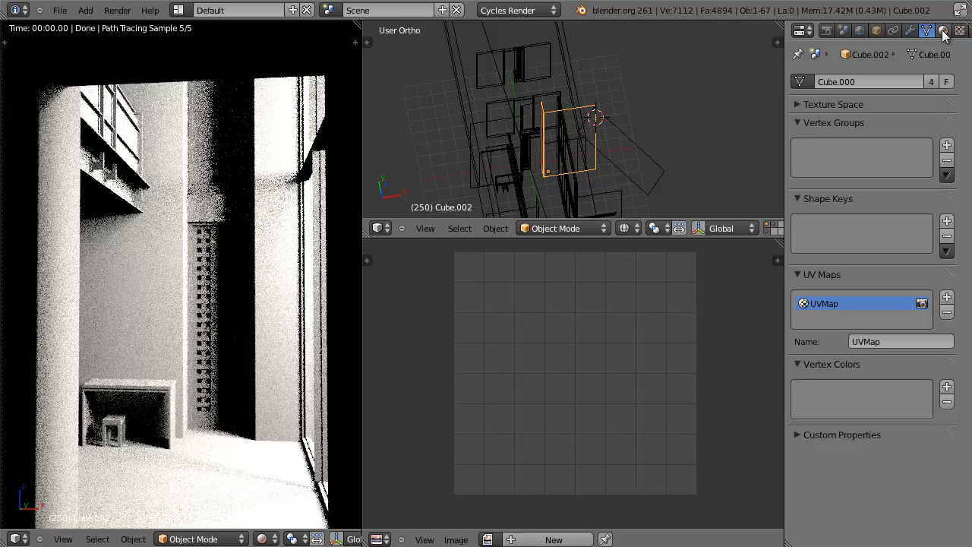
{"action": "left_click", "coordinate": [943, 30]}
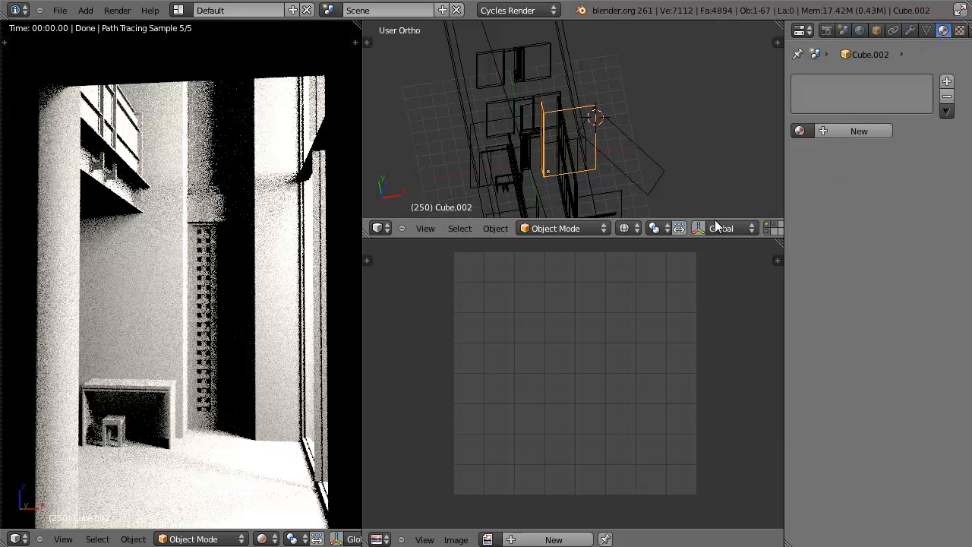
{"action": "left_click", "coordinate": [838, 129]}
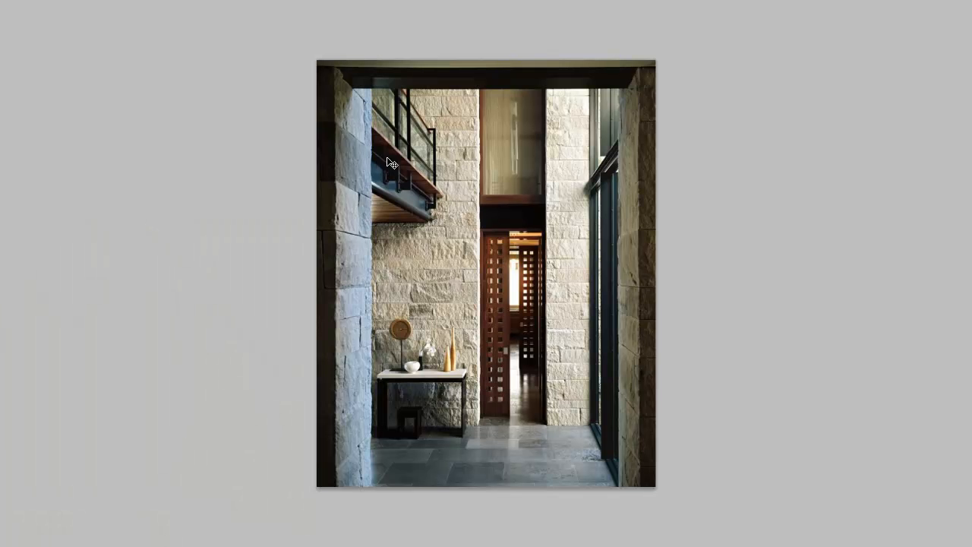
Step: Examine the stone walls in the reference photo and set the new material's Diffuse BSDF color to an Image Texture
{"action": "key", "text": "ctrl+plus"}
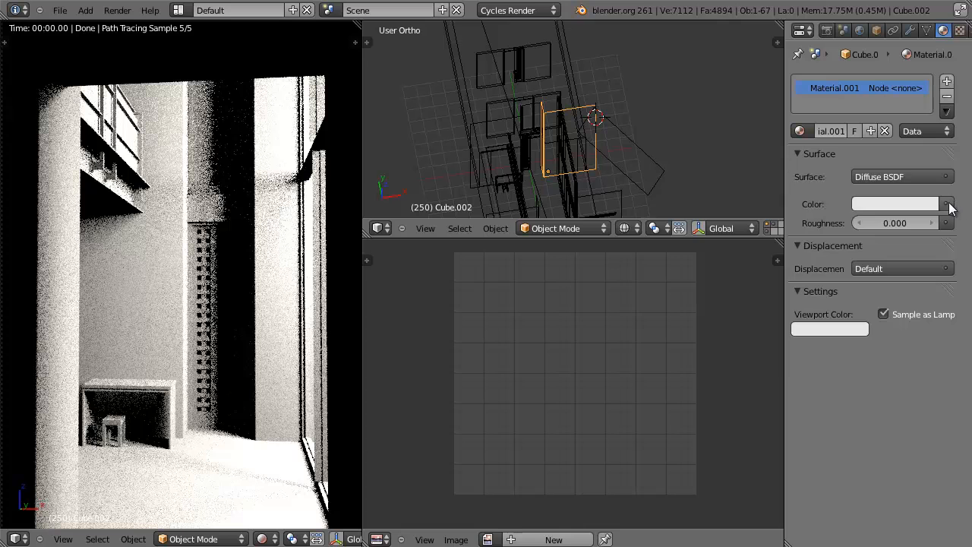
{"action": "left_click", "coordinate": [946, 204]}
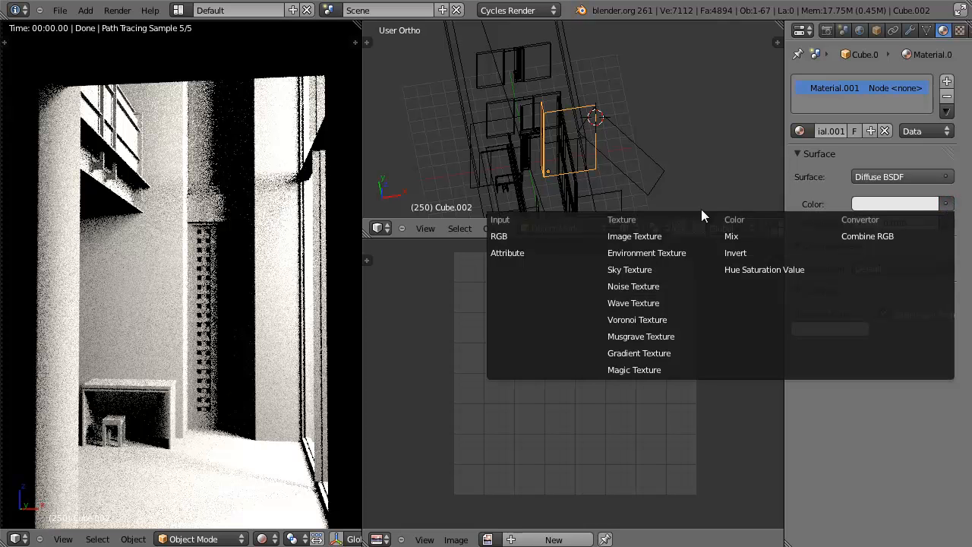
{"action": "left_click", "coordinate": [670, 236]}
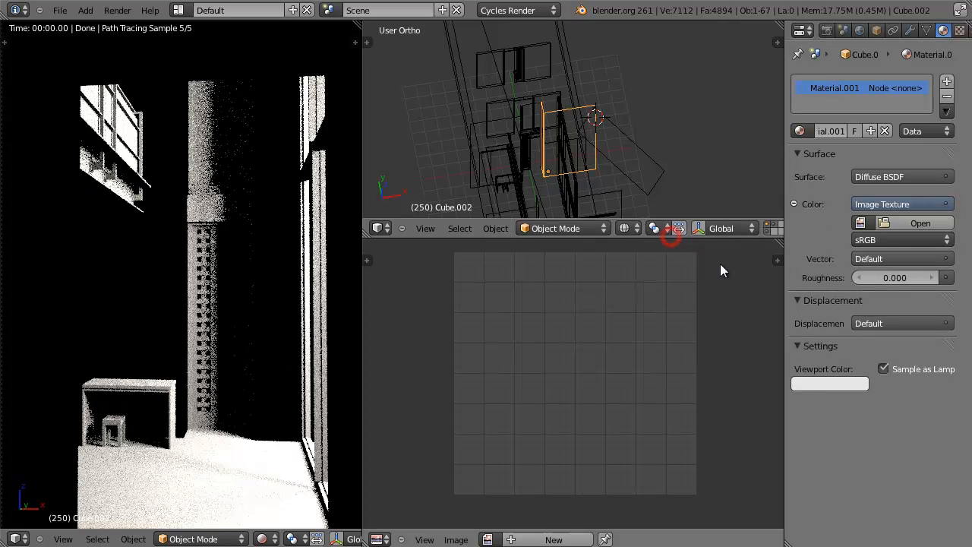
Step: Load BrickOldSharp0137_2_L.jpg from the Interior Textures folder as the material's image texture, choosing it from the thumbnail previews
{"action": "left_click", "coordinate": [911, 224]}
{"action": "left_click", "coordinate": [266, 103]}
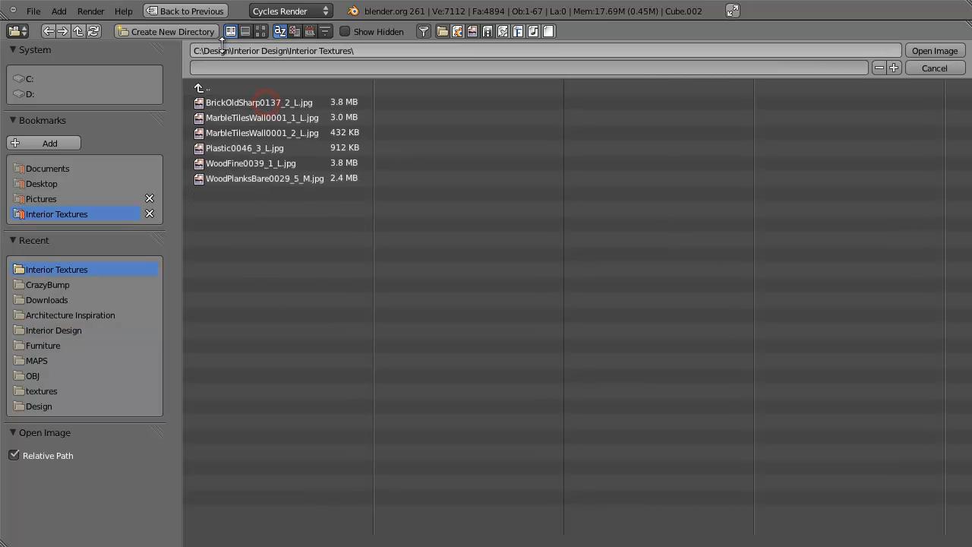
{"action": "left_click", "coordinate": [260, 31]}
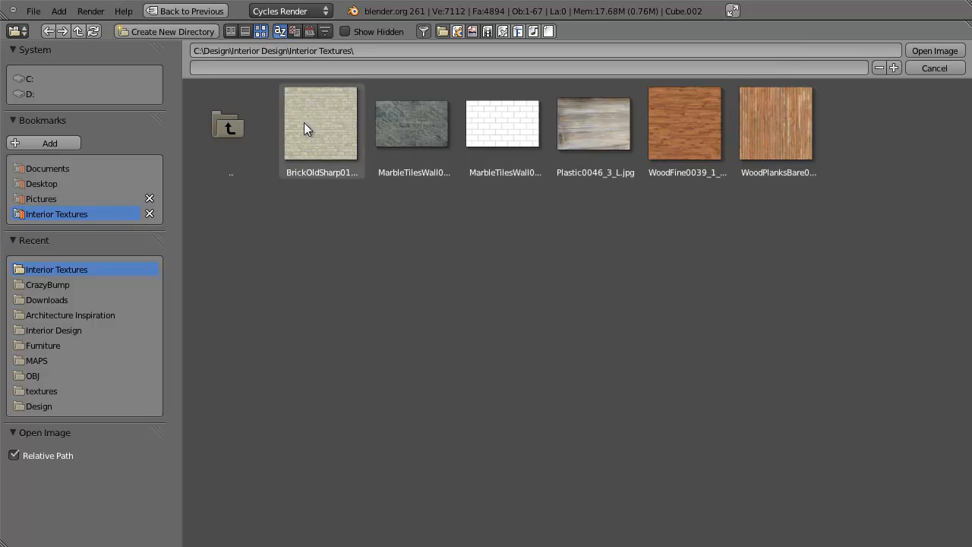
{"action": "left_click", "coordinate": [341, 144]}
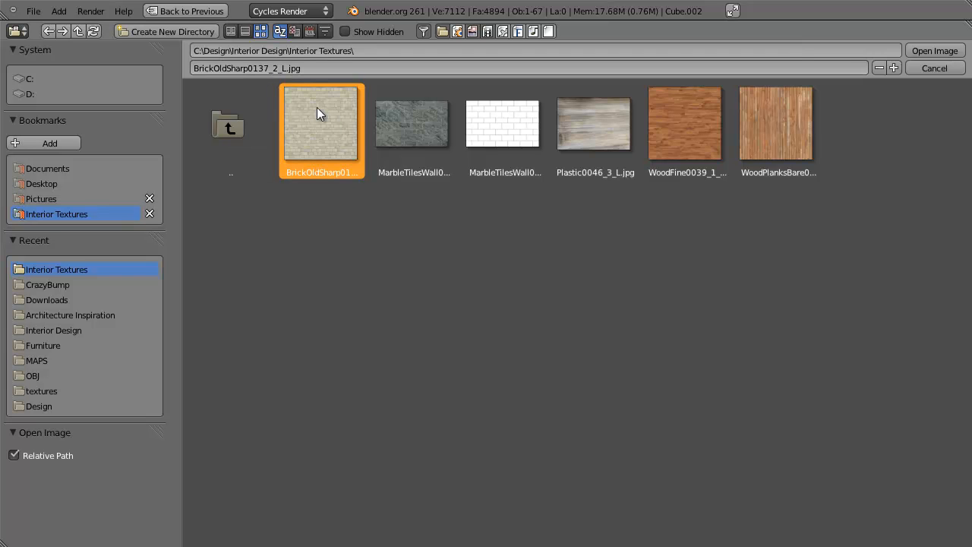
{"action": "left_click", "coordinate": [941, 50]}
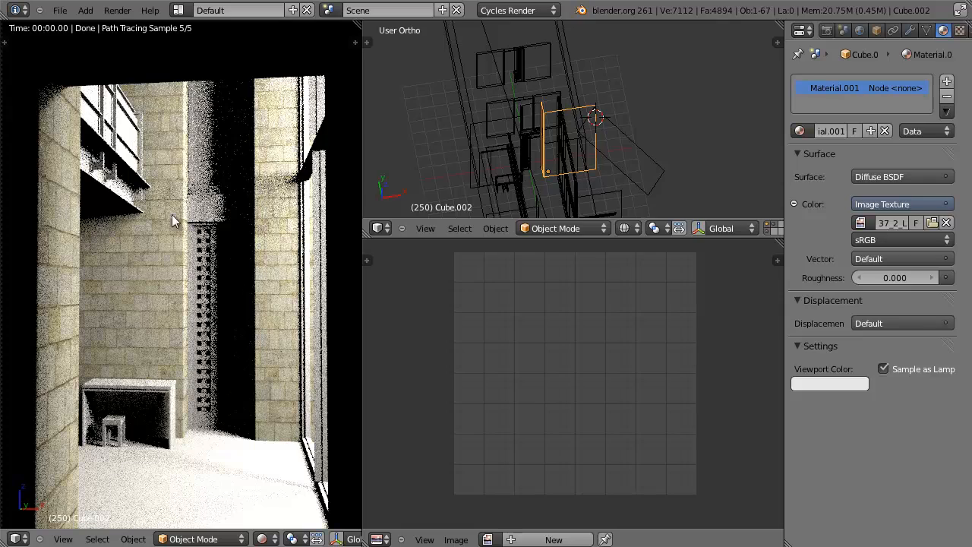
Step: Inspect the textured walls, then try scaling the UV layout up beyond the brick image's edges to make the bricks smaller
{"action": "key", "text": "Tab"}
{"action": "scroll", "coordinate": [610, 330], "scroll_direction": "down", "scroll_amount": 5}
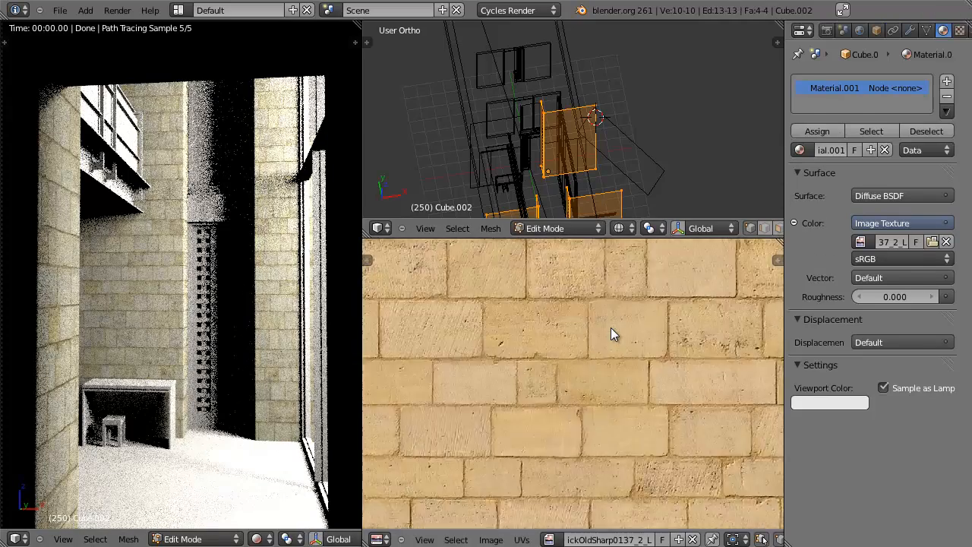
{"action": "key", "text": "Tab"}
{"action": "scroll", "coordinate": [190, 261], "scroll_direction": "up", "scroll_amount": 4}
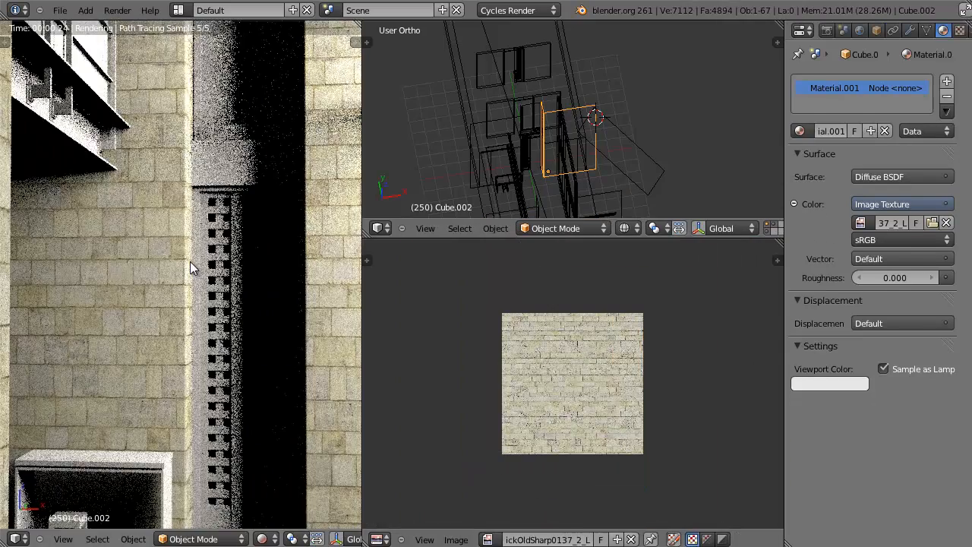
{"action": "middle_click_drag", "start_coordinate": [291, 377], "coordinate": [182, 180]}
{"action": "scroll", "coordinate": [201, 261], "scroll_direction": "up", "scroll_amount": 3}
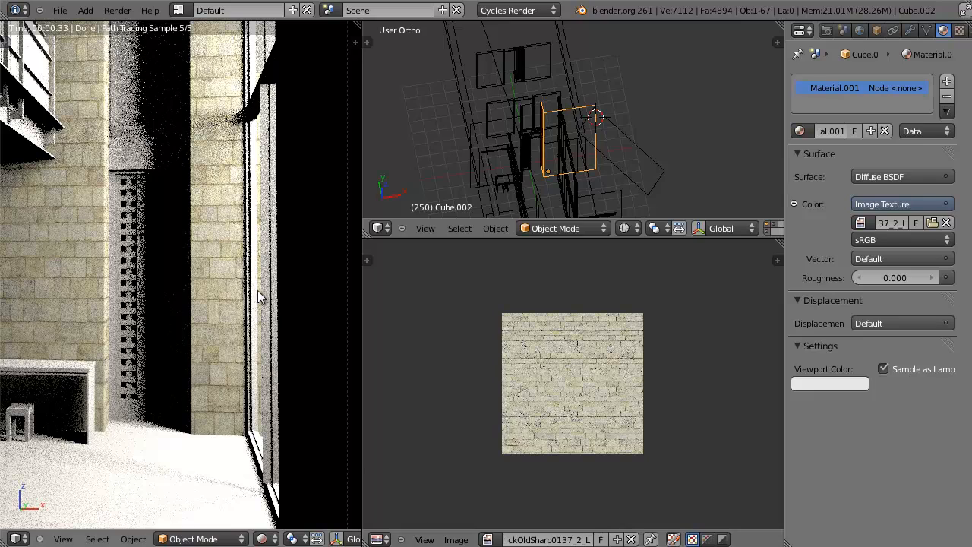
{"action": "key", "text": "Tab"}
{"action": "scroll", "coordinate": [655, 424], "scroll_direction": "up", "scroll_amount": 3}
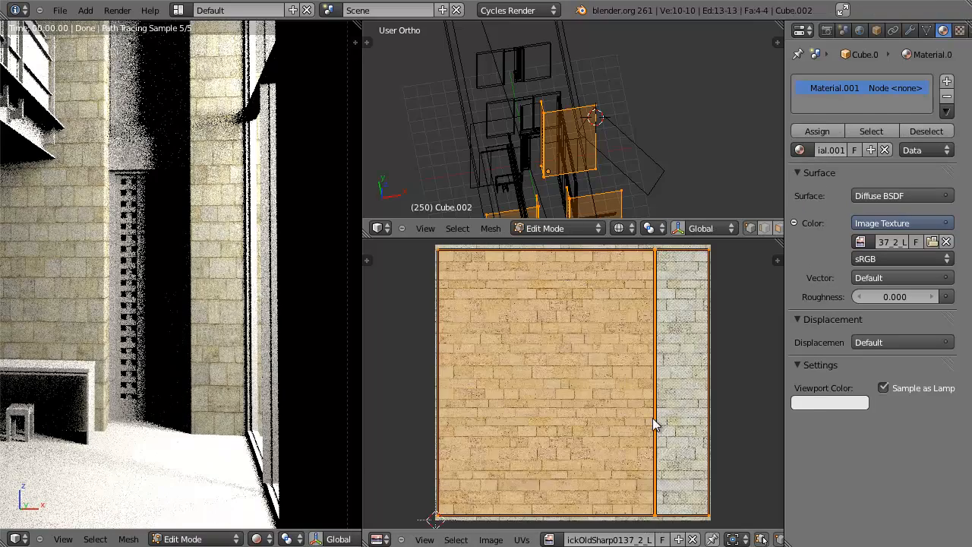
{"action": "key", "text": "s"}
{"action": "scroll", "coordinate": [729, 437], "scroll_direction": "down", "scroll_amount": 2}
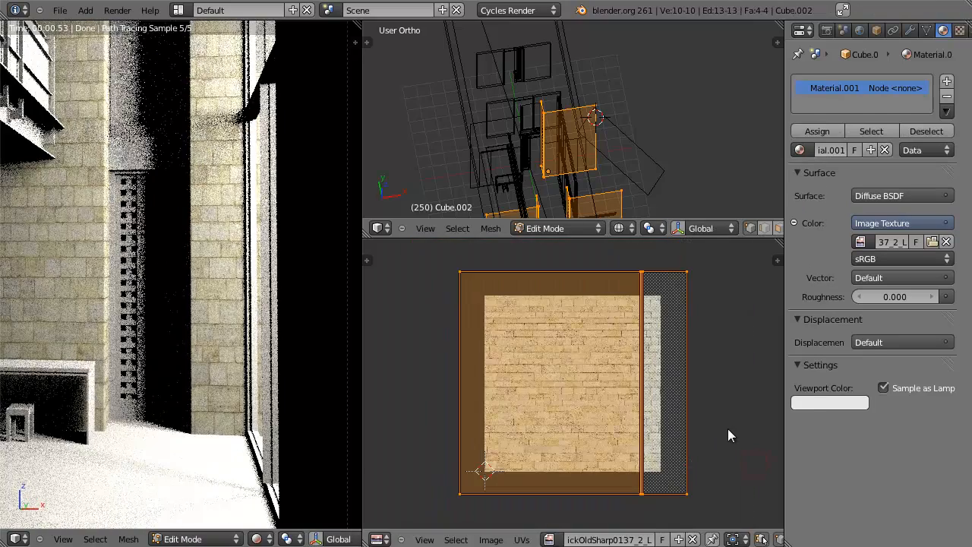
{"action": "left_click", "coordinate": [740, 443]}
{"action": "key", "text": "Tab"}
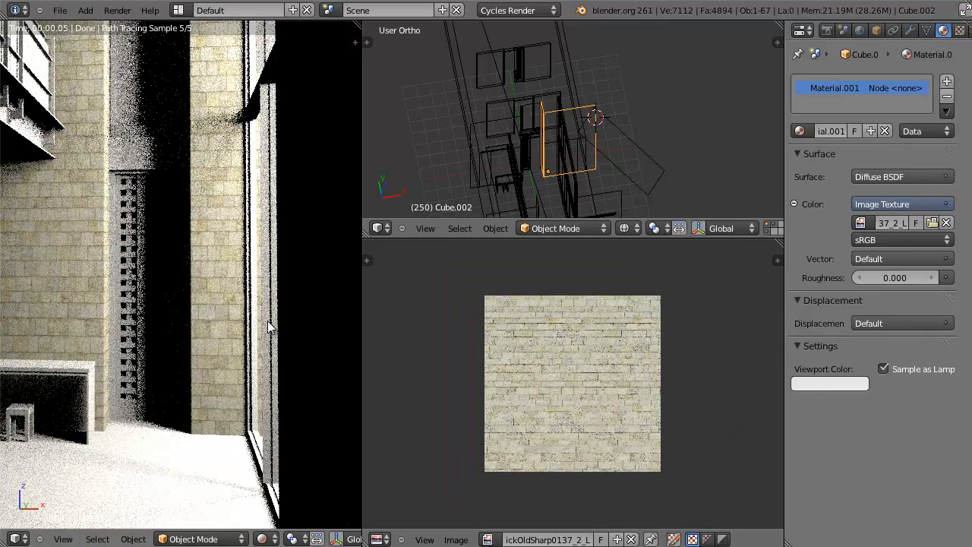
Step: Try enlarging the UV layout even further past the brick image and check the brick size in the render
{"action": "scroll", "coordinate": [268, 326], "scroll_direction": "up", "scroll_amount": 1}
{"action": "scroll", "coordinate": [232, 295], "scroll_direction": "down", "scroll_amount": 1}
{"action": "key", "text": "Tab"}
{"action": "key", "text": "s"}
{"action": "left_click", "coordinate": [723, 464]}
{"action": "key", "text": "Tab"}
{"action": "scroll", "coordinate": [162, 262], "scroll_direction": "up", "scroll_amount": 3}
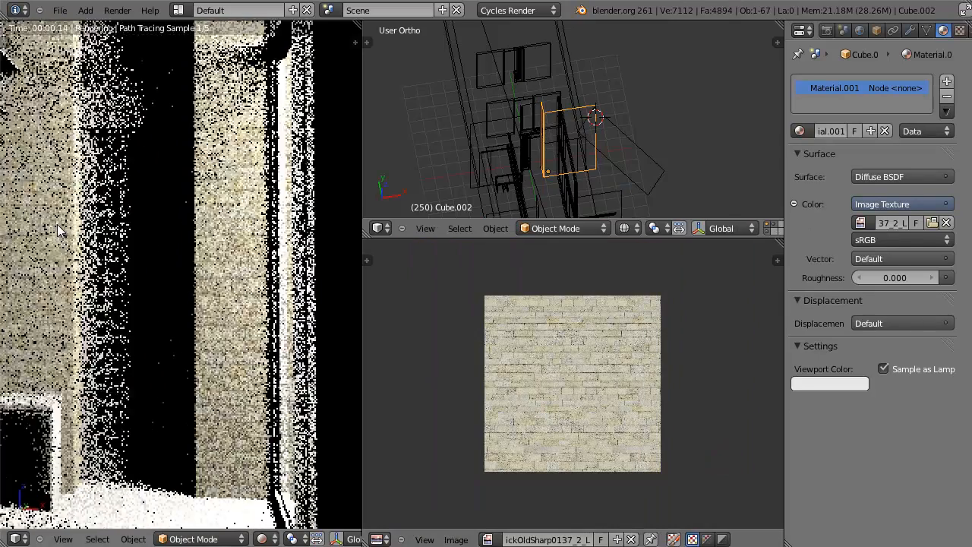
Step: Try shrinking the UV layout well inside the brick image to make the bricks larger on the walls
{"action": "key", "text": "Tab"}
{"action": "key", "text": "s"}
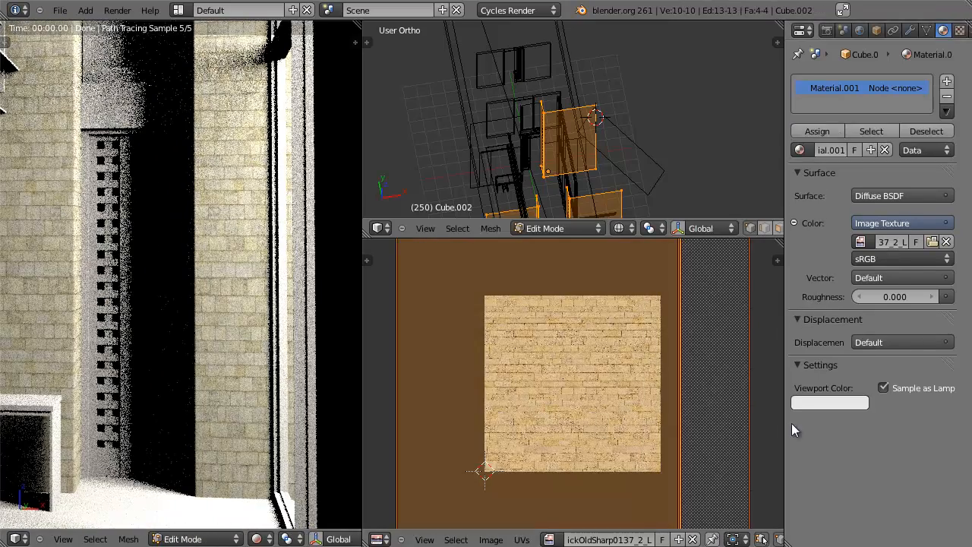
{"action": "left_click", "coordinate": [629, 394]}
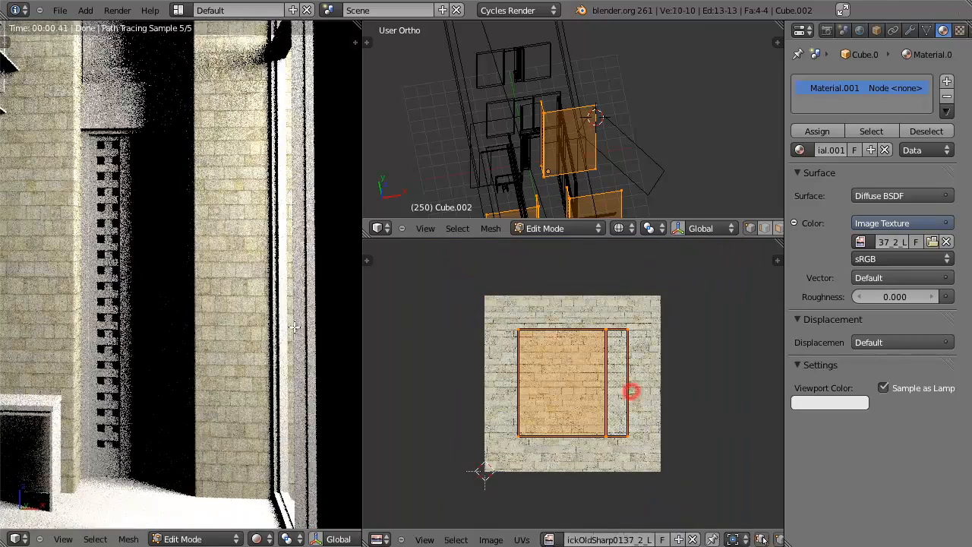
{"action": "key", "text": "Tab"}
Step: Scale the UV layout up by about 1.59 so it nearly fills the brick image, and return to Object Mode
{"action": "key", "text": "Tab"}
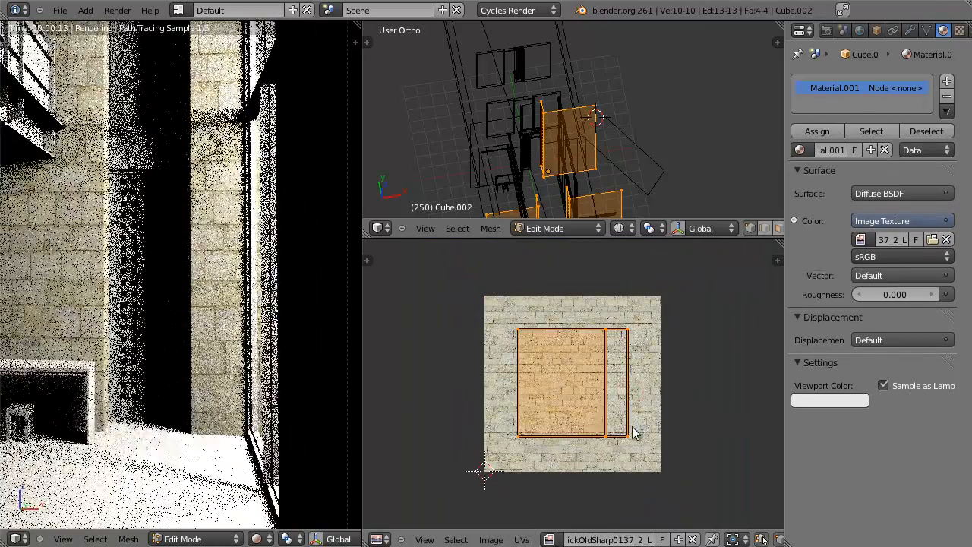
{"action": "key", "text": "s"}
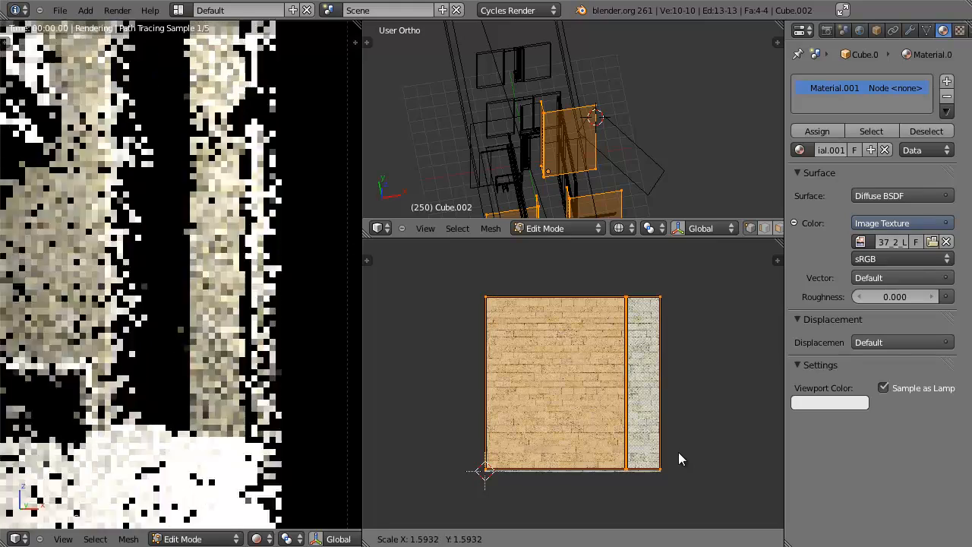
{"action": "left_click", "coordinate": [678, 452]}
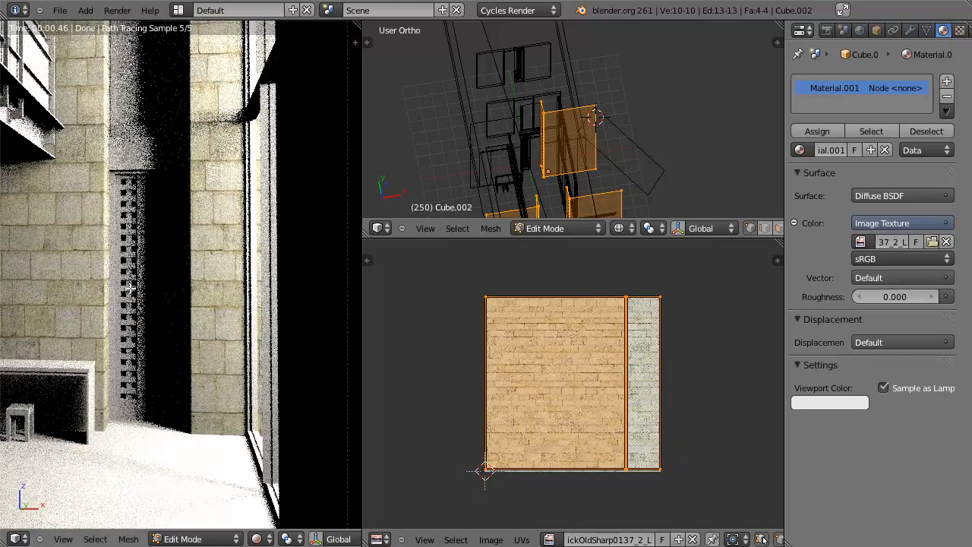
{"action": "key", "text": "Tab"}
{"action": "scroll", "coordinate": [185, 298], "scroll_direction": "up", "scroll_amount": 2}
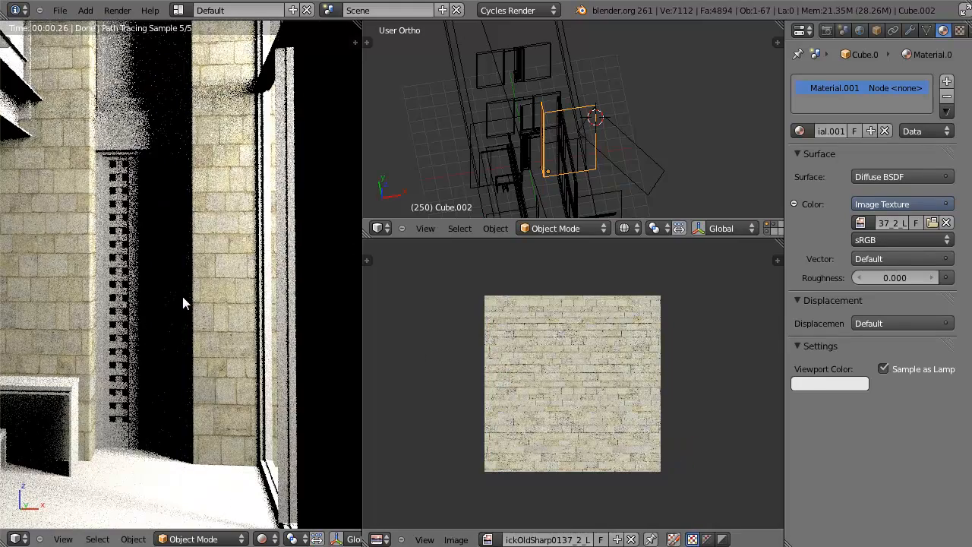
Step: Examine the brick joints at the wall corner, then shift the UV layout slightly in negative X to align them with the corner
{"action": "middle_click_drag", "start_coordinate": [159, 291], "coordinate": [199, 273], "text": "shift"}
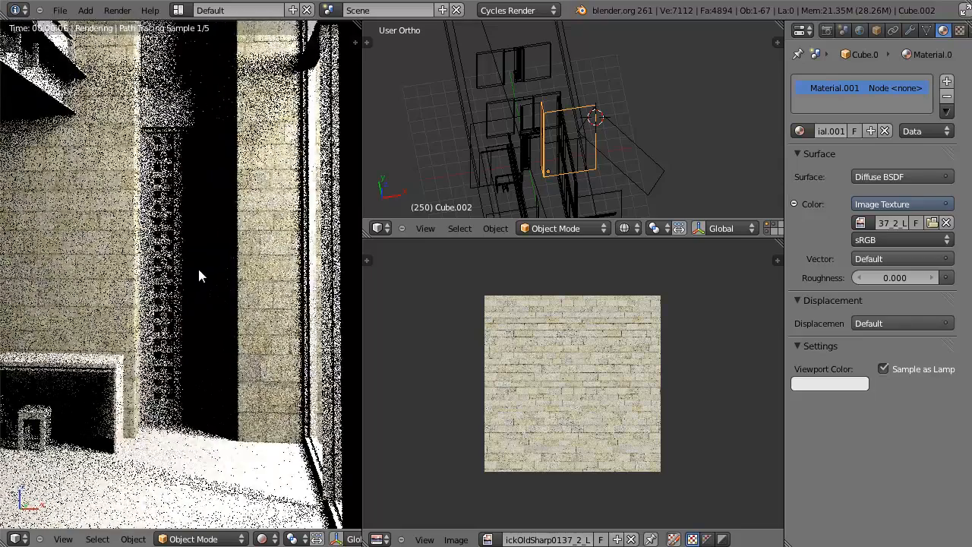
{"action": "key", "text": "Tab"}
{"action": "scroll", "coordinate": [676, 435], "scroll_direction": "up", "scroll_amount": 4}
{"action": "middle_click_drag", "start_coordinate": [672, 423], "coordinate": [551, 421]}
{"action": "scroll", "coordinate": [571, 295], "scroll_direction": "up", "scroll_amount": 1}
{"action": "key", "text": "Tab"}
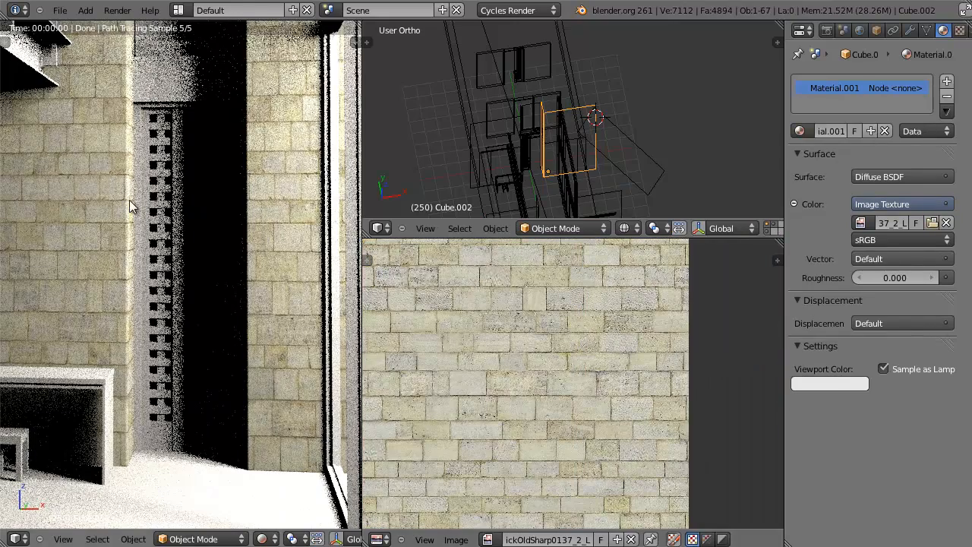
{"action": "scroll", "coordinate": [129, 200], "scroll_direction": "up", "scroll_amount": 3}
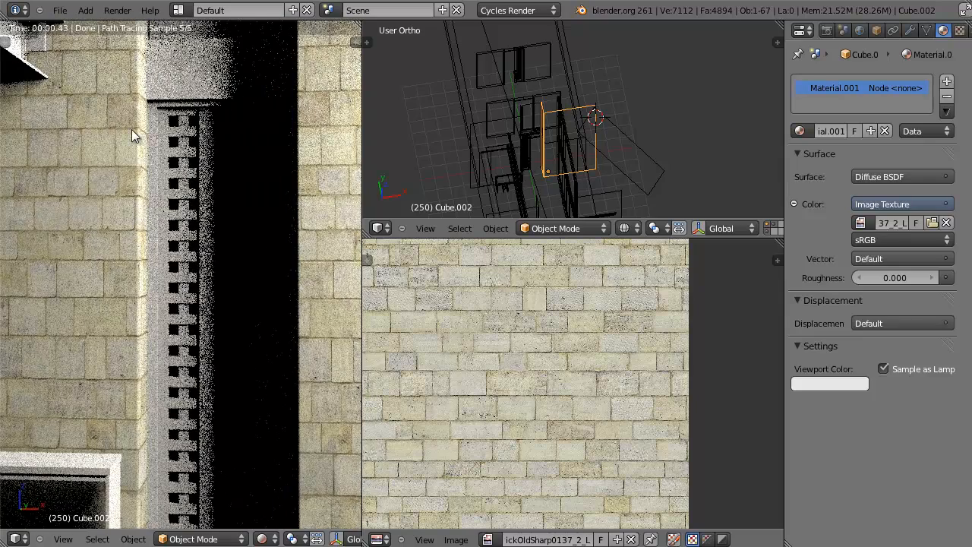
{"action": "scroll", "coordinate": [131, 80], "scroll_direction": "up", "scroll_amount": 2}
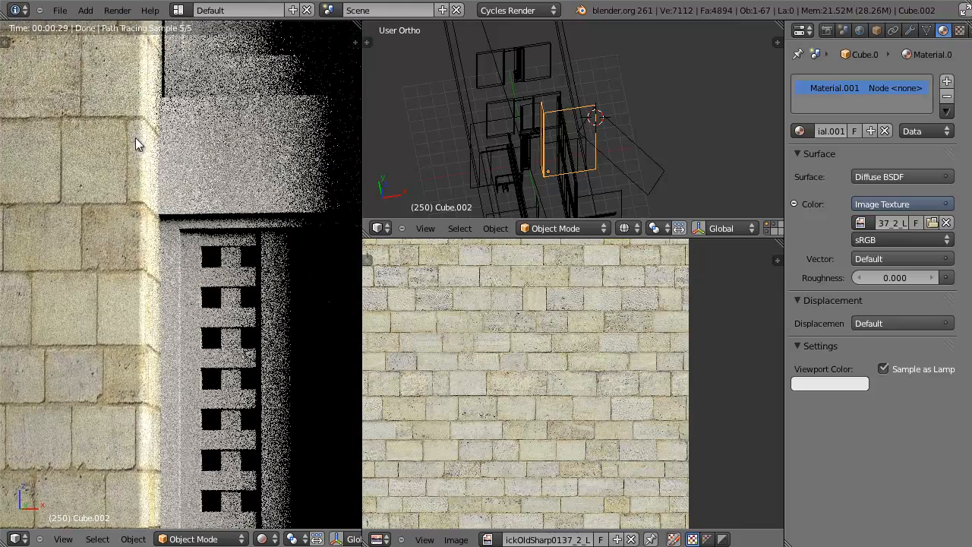
{"action": "key", "text": "Tab"}
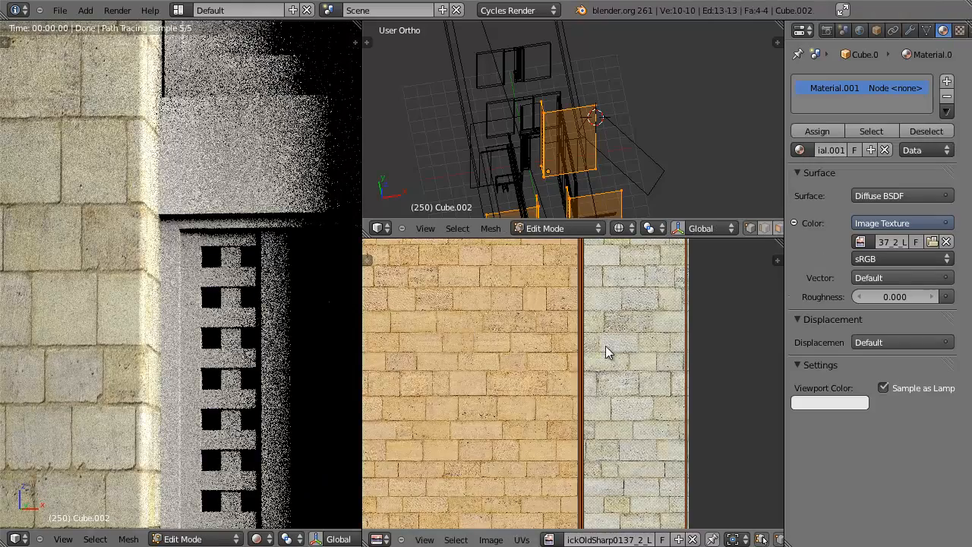
{"action": "key", "text": "g"}
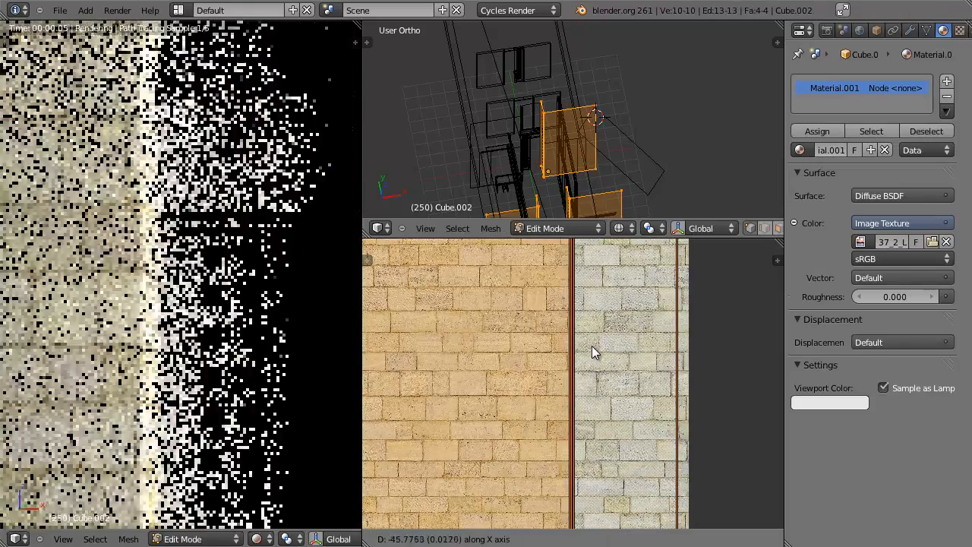
{"action": "left_click", "coordinate": [590, 345]}
{"action": "key", "text": "Tab"}
Step: Move the UV layout about 0.04 farther in negative X and check the brick alignment along the wall corner
{"action": "scroll", "coordinate": [124, 287], "scroll_direction": "down", "scroll_amount": 2}
{"action": "middle_click_drag", "start_coordinate": [209, 410], "coordinate": [208, 203], "text": "shift"}
{"action": "scroll", "coordinate": [586, 395], "scroll_direction": "down", "scroll_amount": 4}
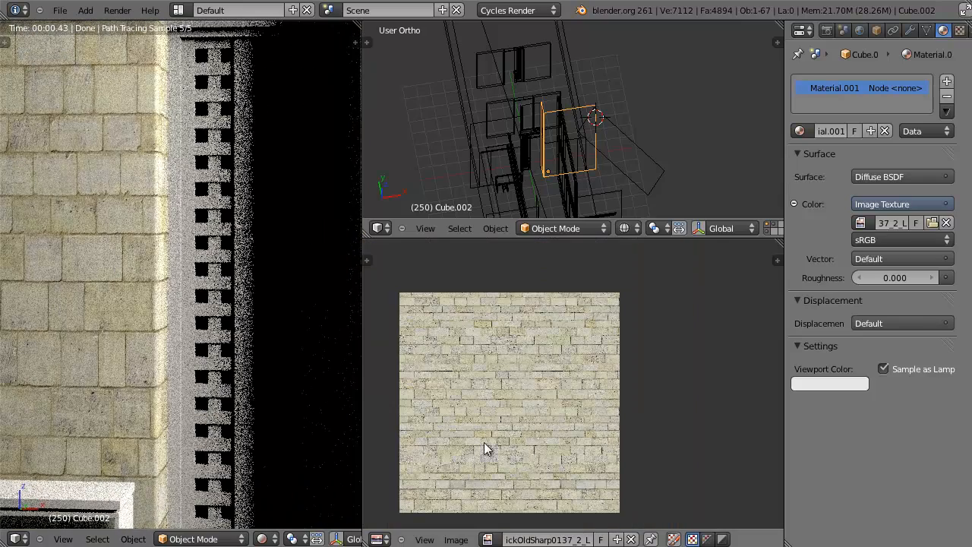
{"action": "scroll", "coordinate": [551, 415], "scroll_direction": "up", "scroll_amount": 4}
{"action": "key", "text": "Tab"}
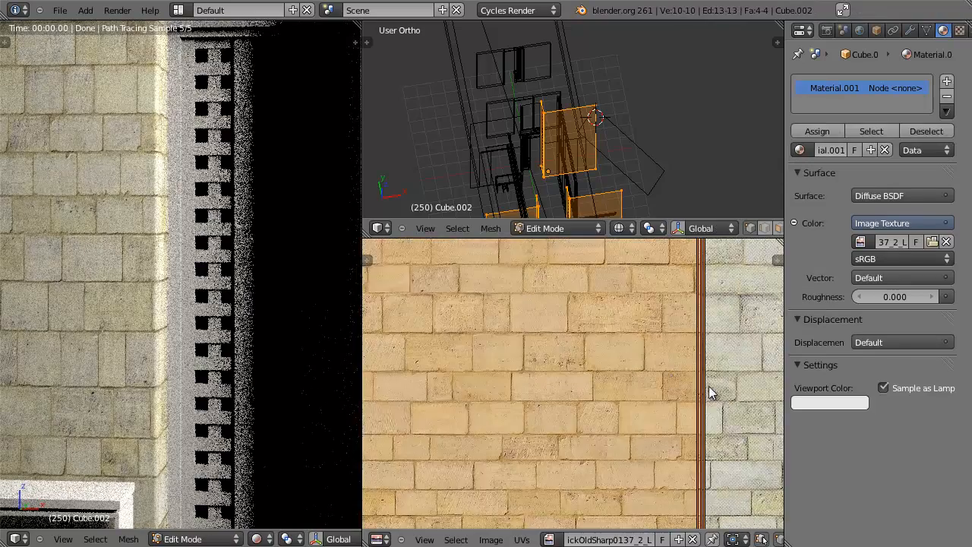
{"action": "key", "text": "g"}
{"action": "key", "text": "x"}
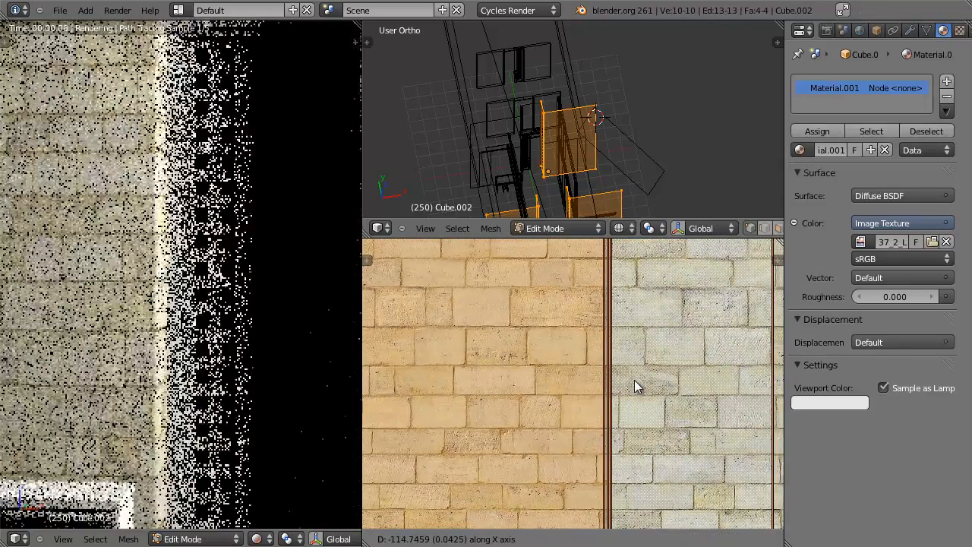
{"action": "left_click", "coordinate": [627, 381]}
{"action": "key", "text": "Tab"}
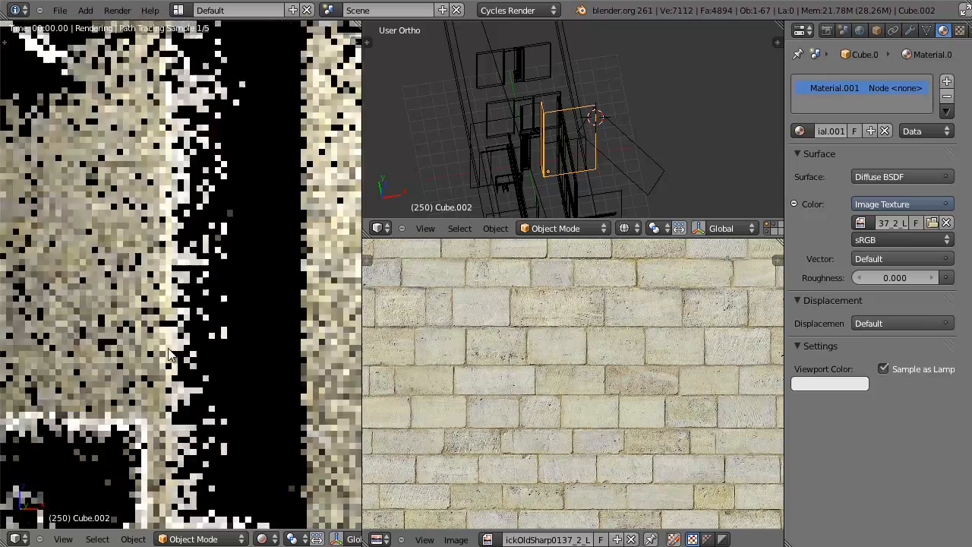
{"action": "middle_click_drag", "start_coordinate": [196, 179], "coordinate": [161, 243], "text": "shift"}
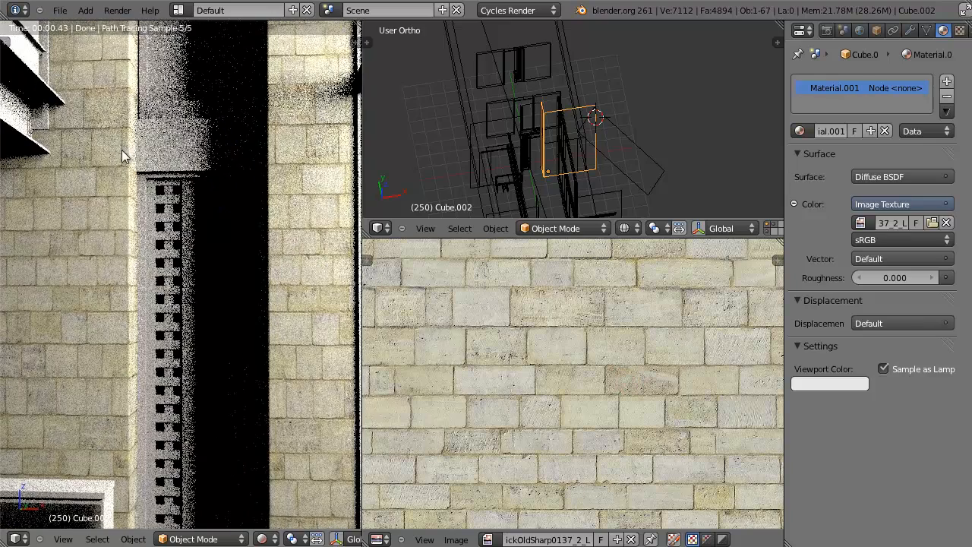
{"action": "scroll", "coordinate": [297, 324], "scroll_direction": "down", "scroll_amount": 3}
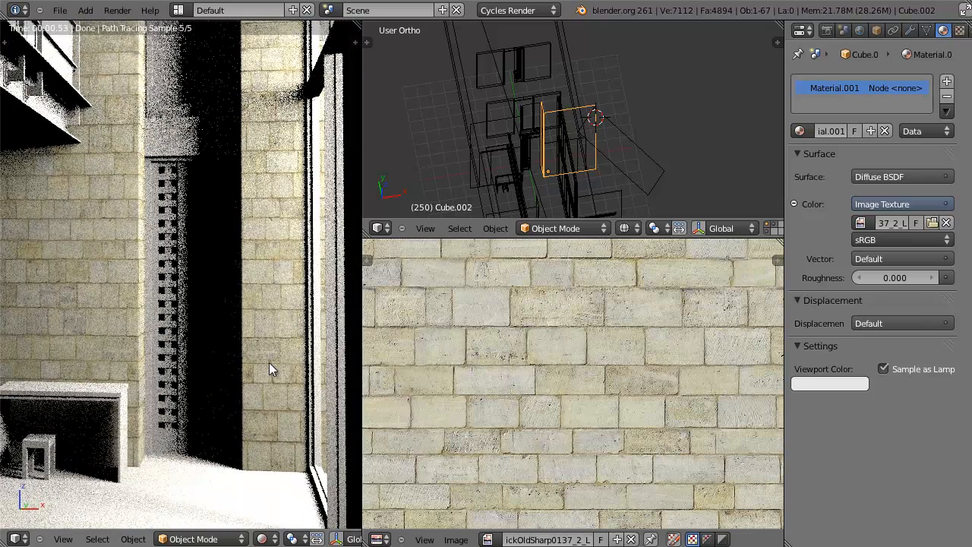
{"action": "middle_click_drag", "start_coordinate": [268, 370], "coordinate": [221, 428]}
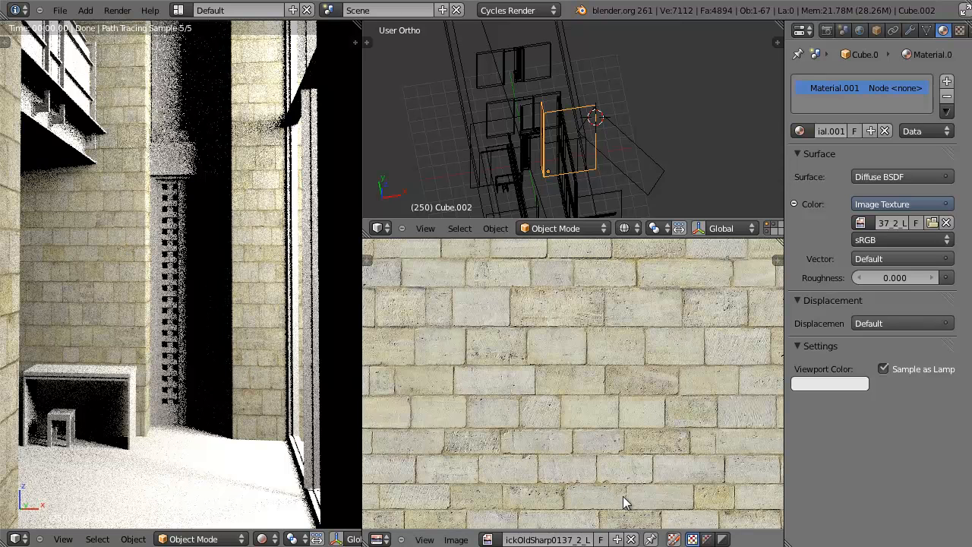
Step: Split the UV/Image Editor, turn the lower part into a Node Editor and enlarge it
{"action": "left_click_drag", "start_coordinate": [364, 542], "coordinate": [395, 328]}
{"action": "left_click", "coordinate": [379, 539]}
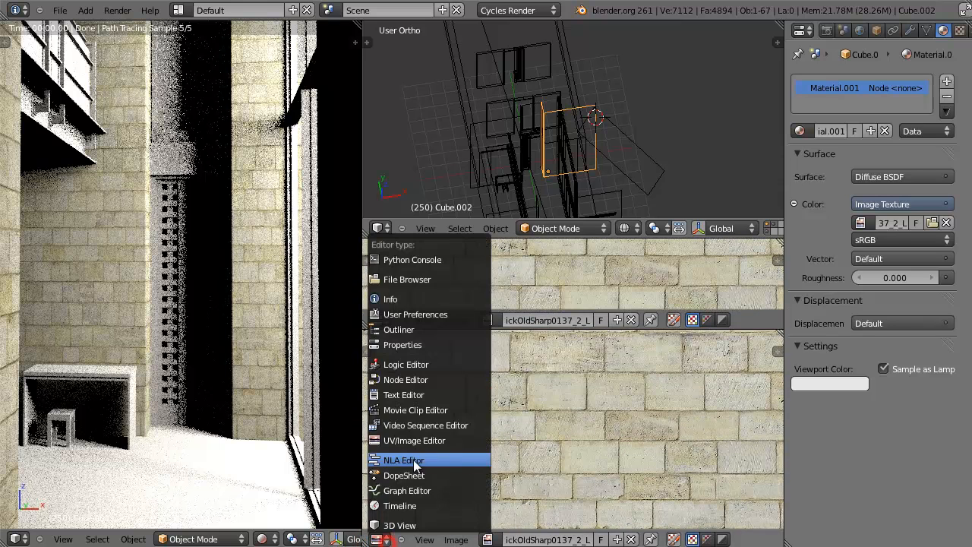
{"action": "left_click", "coordinate": [444, 377]}
{"action": "left_click_drag", "start_coordinate": [559, 236], "coordinate": [560, 159]}
{"action": "left_click_drag", "start_coordinate": [575, 327], "coordinate": [575, 220]}
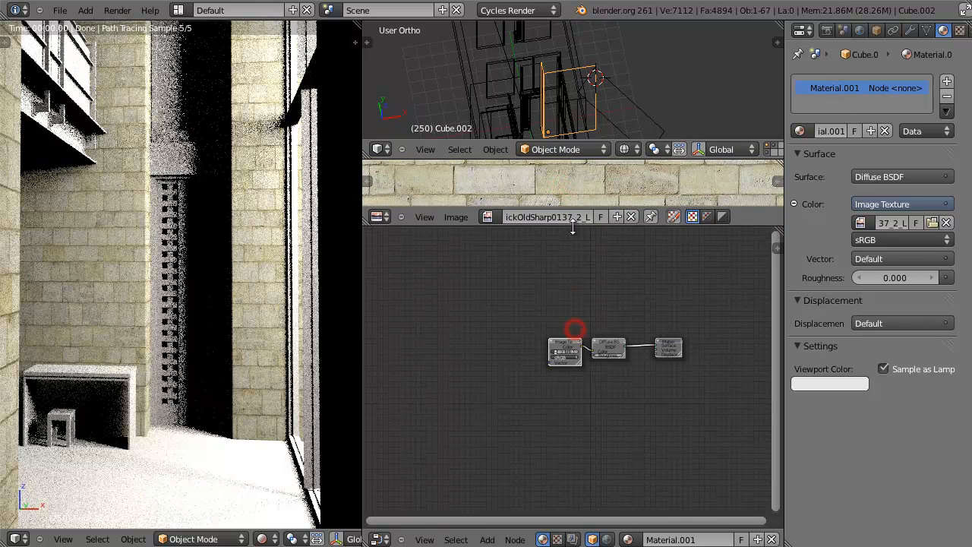
{"action": "left_click_drag", "start_coordinate": [783, 258], "coordinate": [800, 266]}
Step: Frame Material.001's nodes and select the Image Texture node followed by the Diffuse BSDF node
{"action": "scroll", "coordinate": [683, 354], "scroll_direction": "up", "scroll_amount": 5}
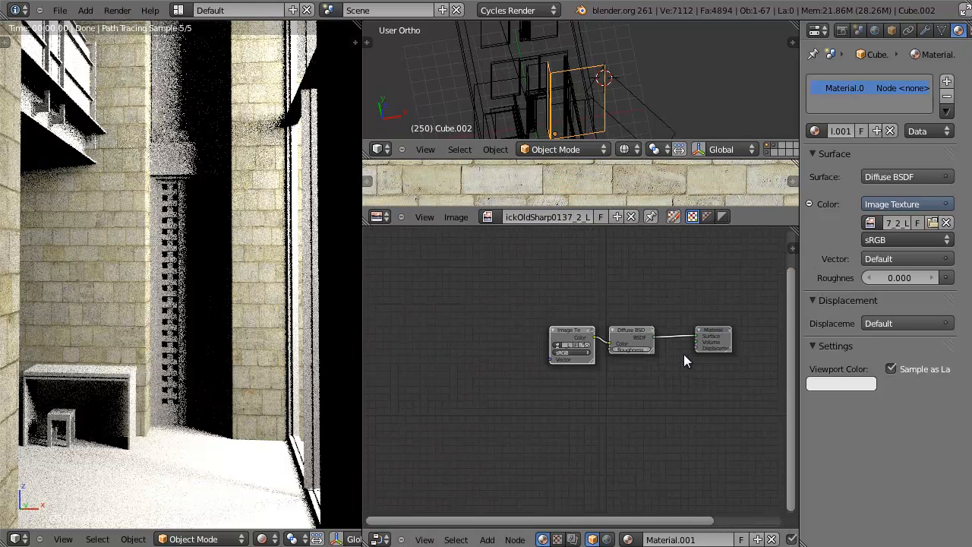
{"action": "key", "text": "Home"}
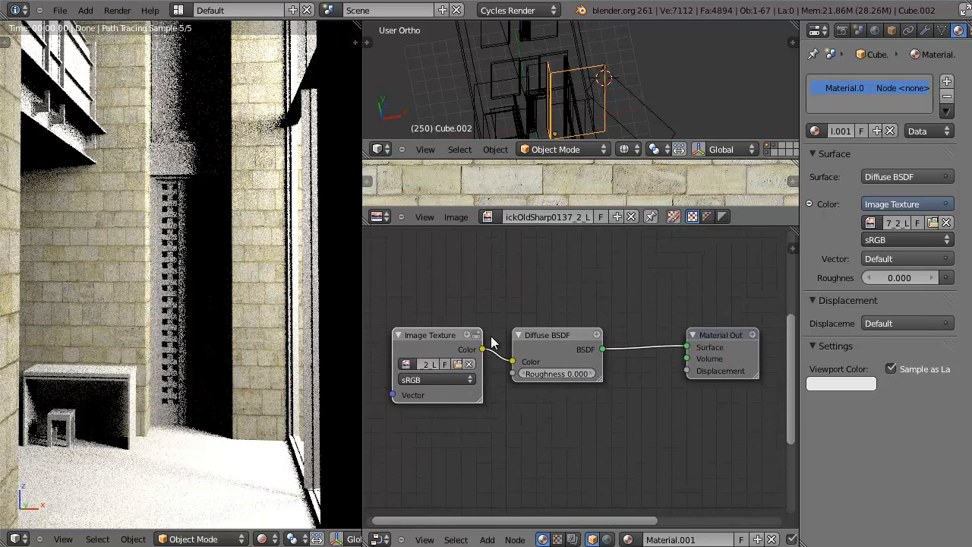
{"action": "left_click", "coordinate": [418, 339]}
{"action": "left_click", "coordinate": [577, 346]}
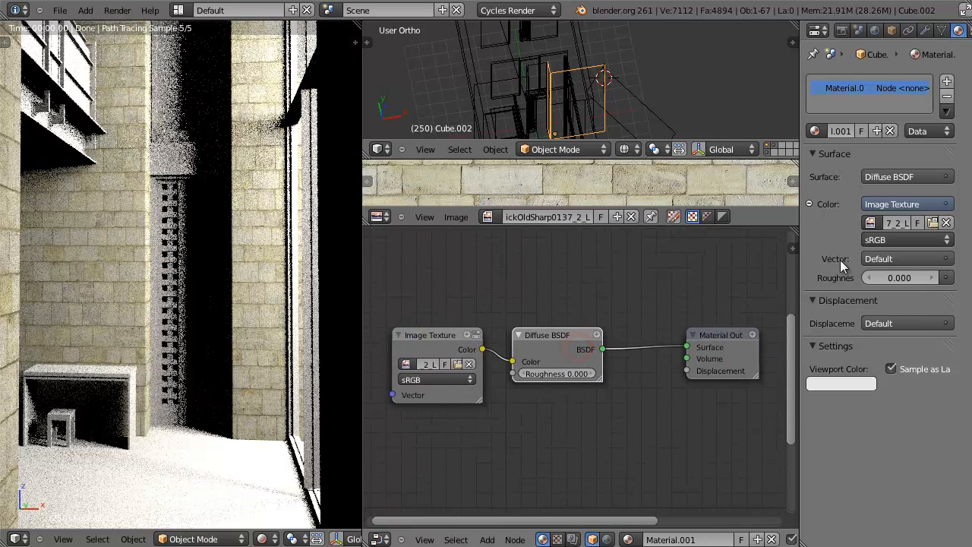
Step: Spread the Image Texture, Diffuse BSDF and Material Output nodes apart to make room between them
{"action": "left_click_drag", "start_coordinate": [422, 339], "coordinate": [419, 344]}
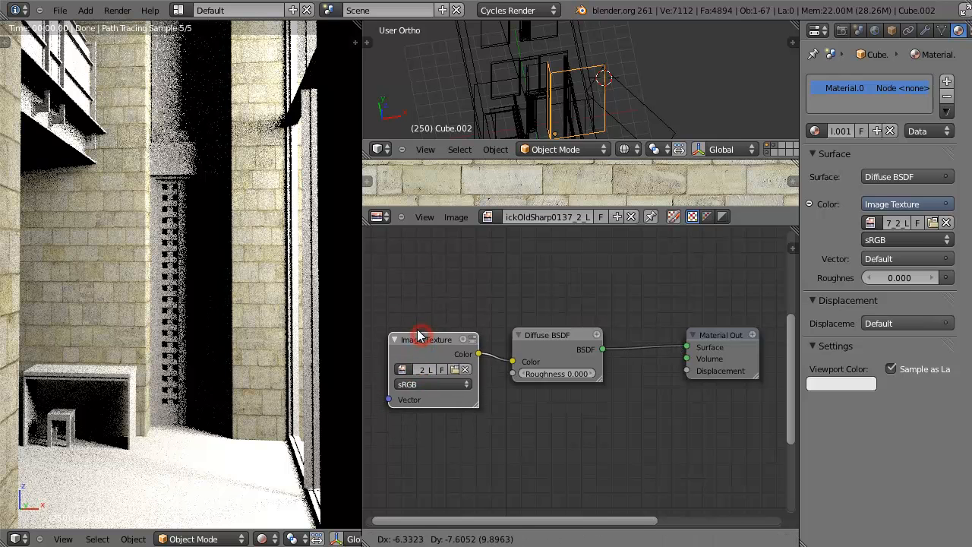
{"action": "left_click_drag", "start_coordinate": [560, 340], "coordinate": [597, 347]}
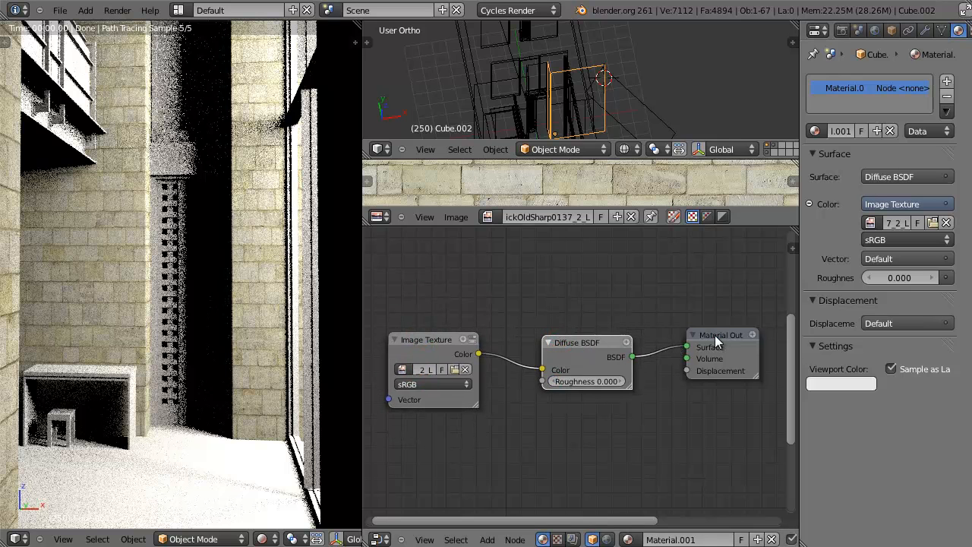
{"action": "left_click_drag", "start_coordinate": [713, 336], "coordinate": [720, 340]}
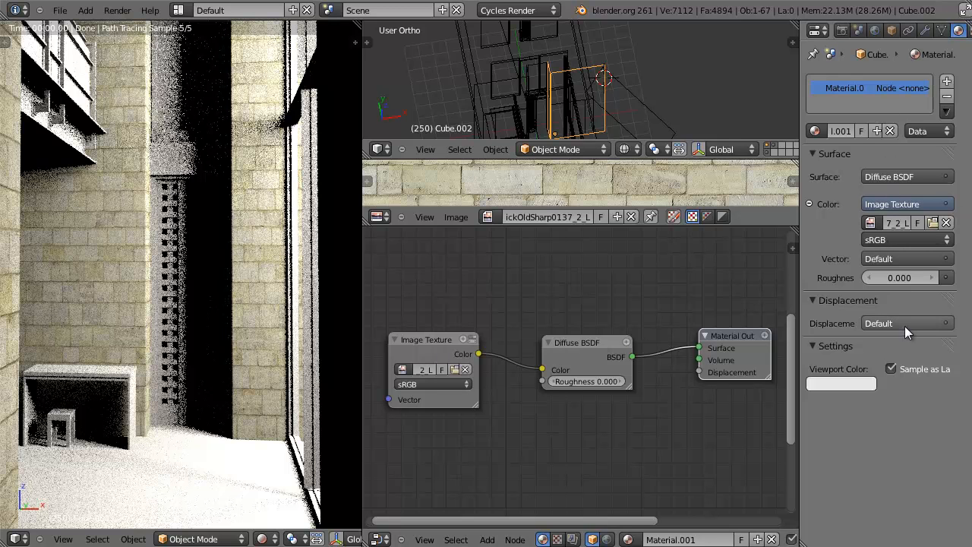
Step: Set the Image Texture's vector input to the Texture Coordinate UV output
{"action": "left_click", "coordinate": [867, 259]}
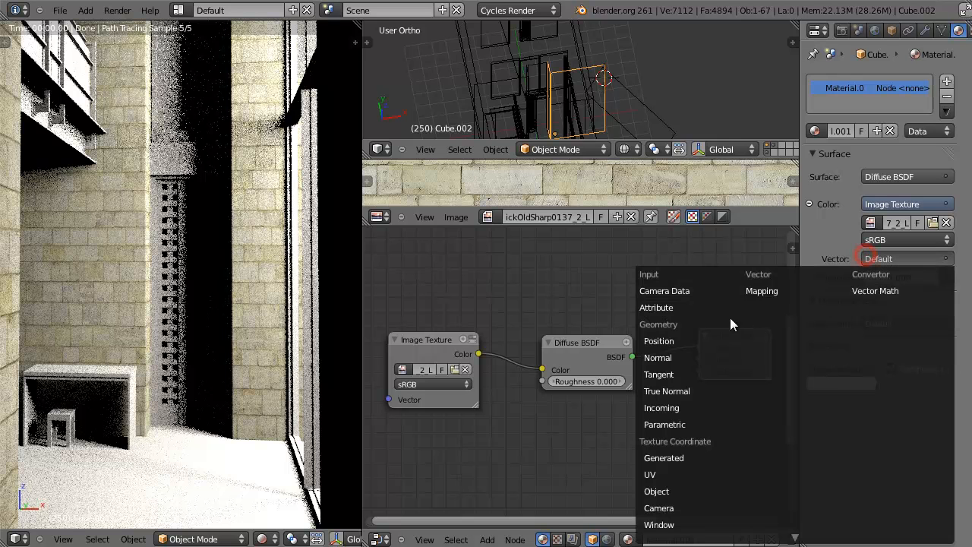
{"action": "left_click", "coordinate": [887, 260]}
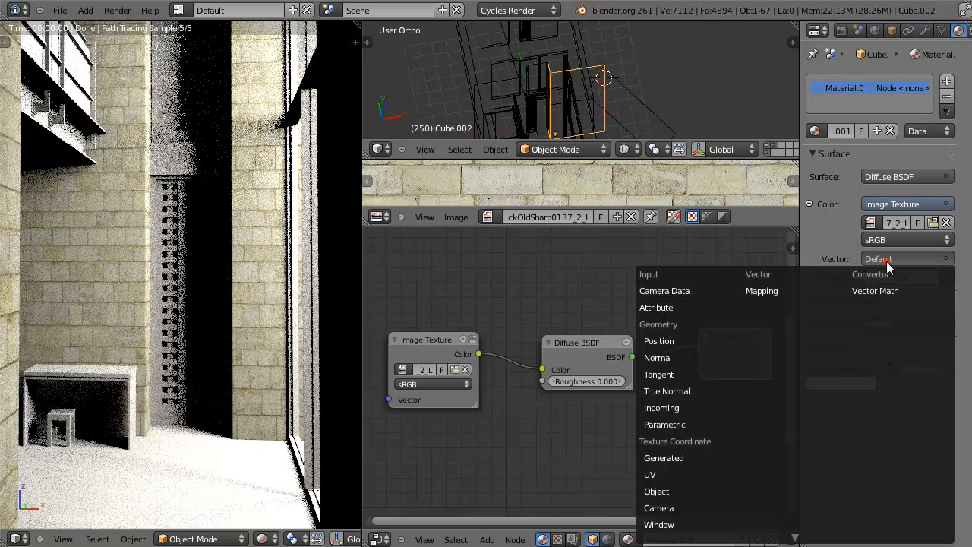
{"action": "left_click", "coordinate": [672, 477]}
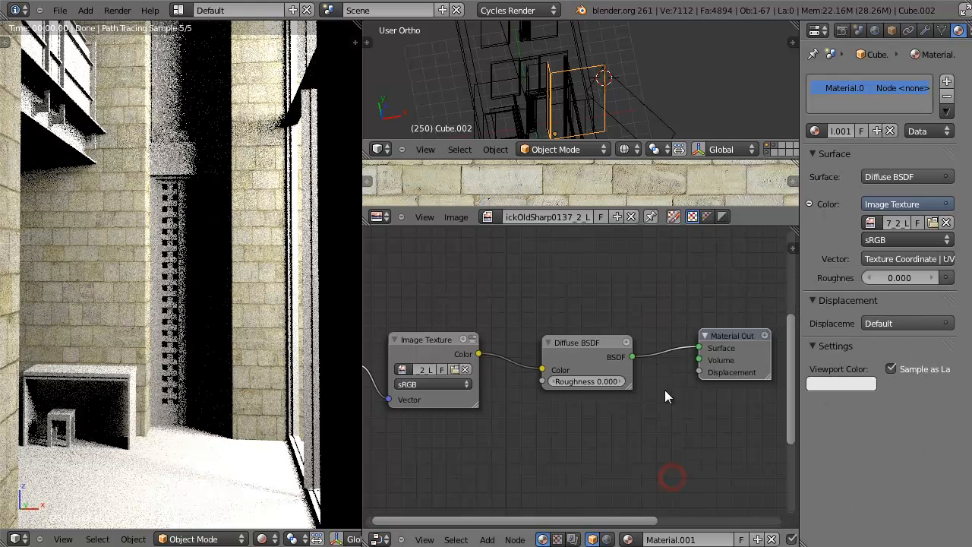
Step: Try the Generated coordinates as the Image Texture's vector input, then reconnect the UV output
{"action": "middle_click_drag", "start_coordinate": [527, 385], "coordinate": [685, 388]}
{"action": "left_click_drag", "start_coordinate": [482, 345], "coordinate": [565, 402]}
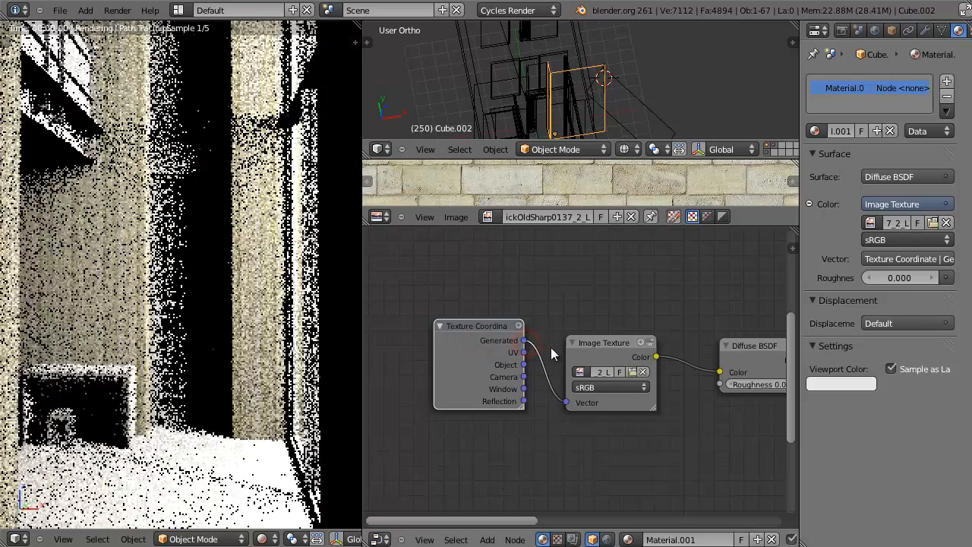
{"action": "scroll", "coordinate": [96, 228], "scroll_direction": "up", "scroll_amount": 2}
{"action": "scroll", "coordinate": [98, 225], "scroll_direction": "down", "scroll_amount": 1}
{"action": "left_click_drag", "start_coordinate": [559, 395], "coordinate": [565, 402]}
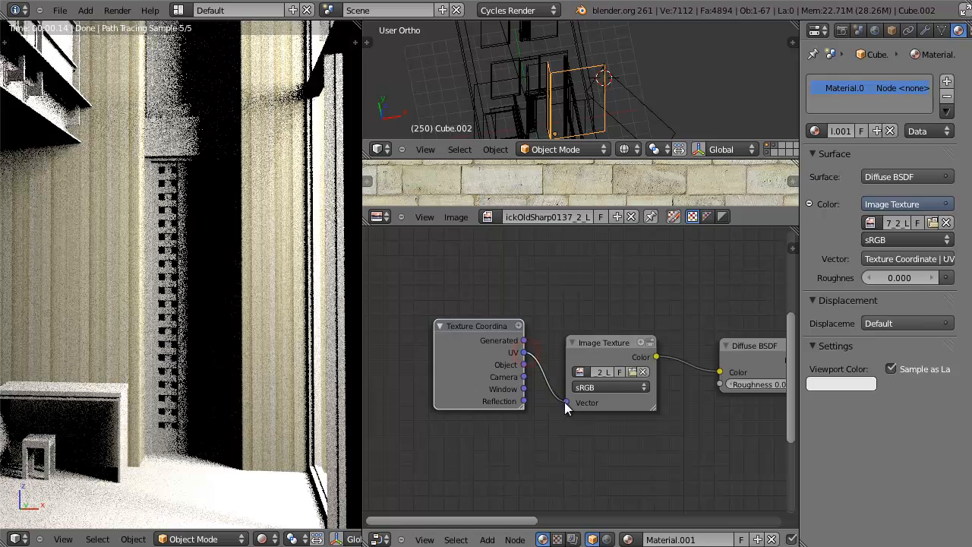
Step: Move the texture nodes aside and insert a Hue Saturation Value node between the Image Texture and the Diffuse BSDF
{"action": "scroll", "coordinate": [658, 405], "scroll_direction": "down", "scroll_amount": 3}
{"action": "left_click_drag", "start_coordinate": [519, 361], "coordinate": [494, 374]}
{"action": "left_click_drag", "start_coordinate": [578, 368], "coordinate": [541, 370]}
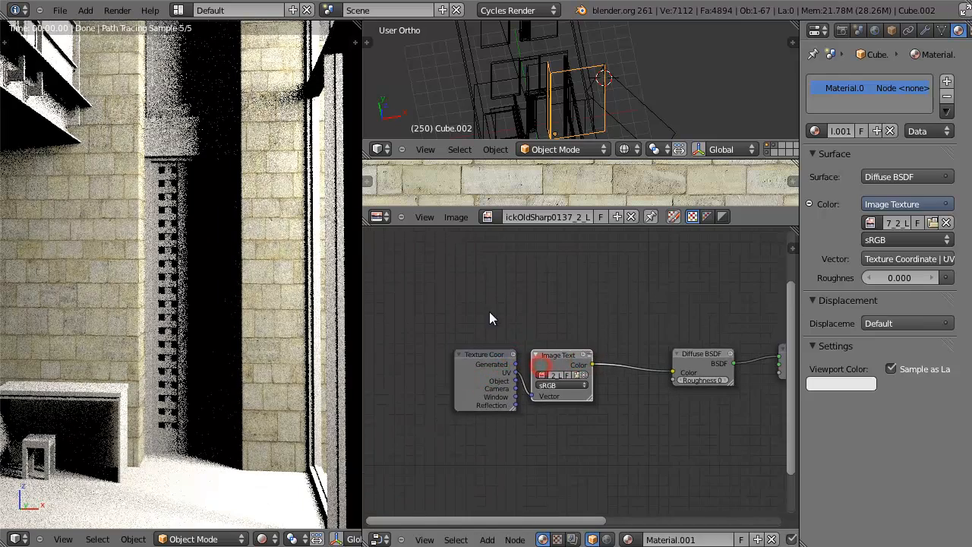
{"action": "scroll", "coordinate": [581, 376], "scroll_direction": "up", "scroll_amount": 2}
{"action": "key", "text": "shift+a"}
{"action": "mouse_move", "coordinate": [566, 407]}
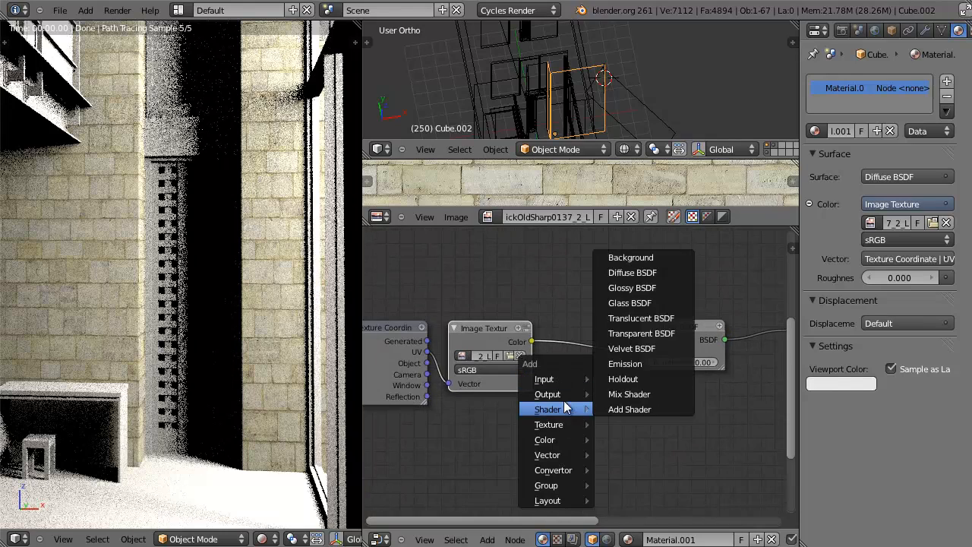
{"action": "mouse_move", "coordinate": [556, 442]}
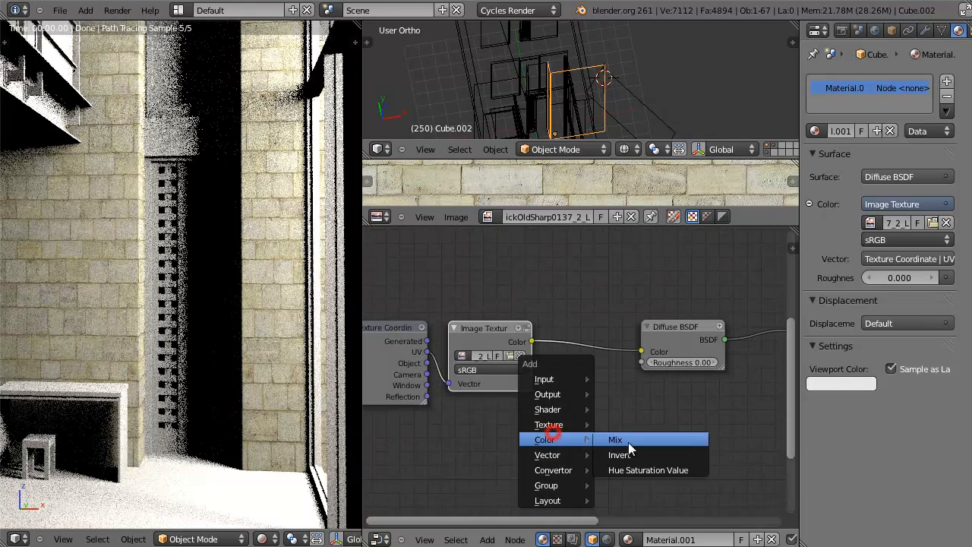
{"action": "left_click", "coordinate": [658, 470]}
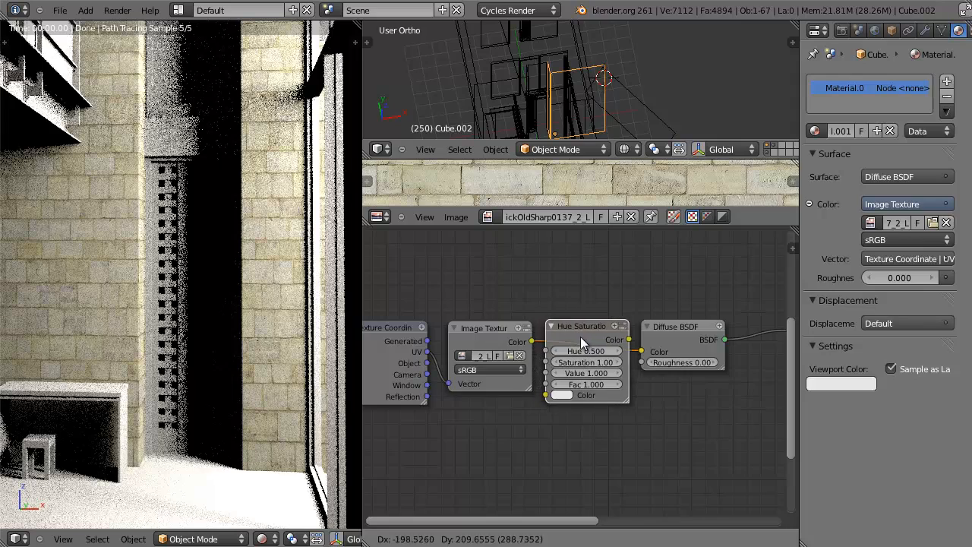
{"action": "left_click", "coordinate": [580, 337]}
{"action": "left_click", "coordinate": [654, 334]}
{"action": "left_click", "coordinate": [599, 330]}
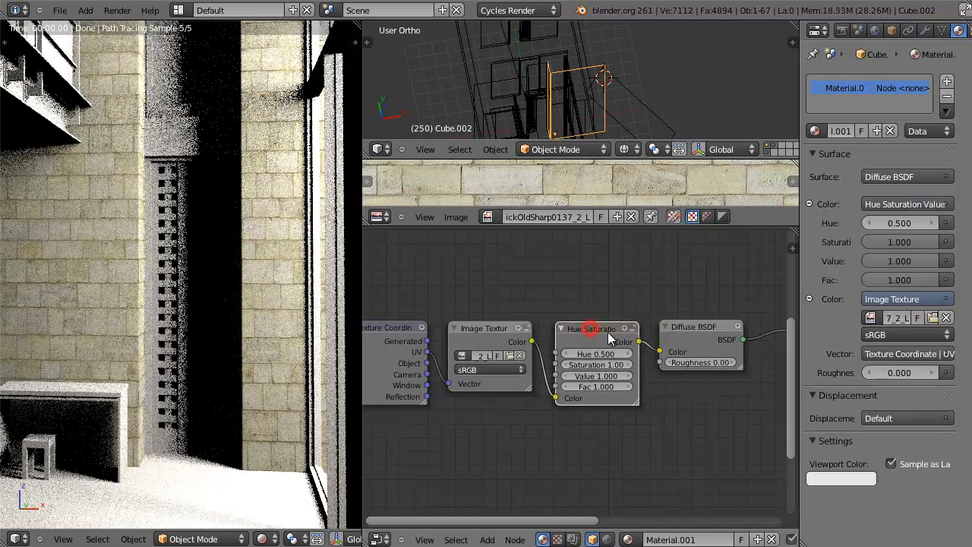
Step: Lower the Hue Saturation Value node's Saturation to 0.8
{"action": "scroll", "coordinate": [611, 341], "scroll_direction": "up", "scroll_amount": 2}
{"action": "left_click", "coordinate": [565, 361]}
{"action": "left_click", "coordinate": [565, 361]}
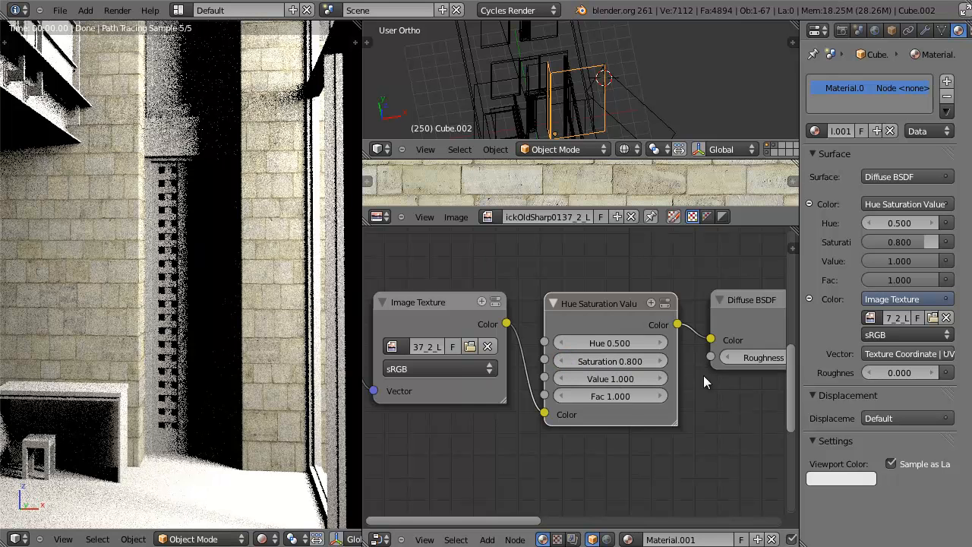
Step: Try Hue values of 0.4, 0.254 and 0 on the Hue Saturation Value node
{"action": "left_click", "coordinate": [593, 343]}
{"action": "key", "text": "BackSpace"}
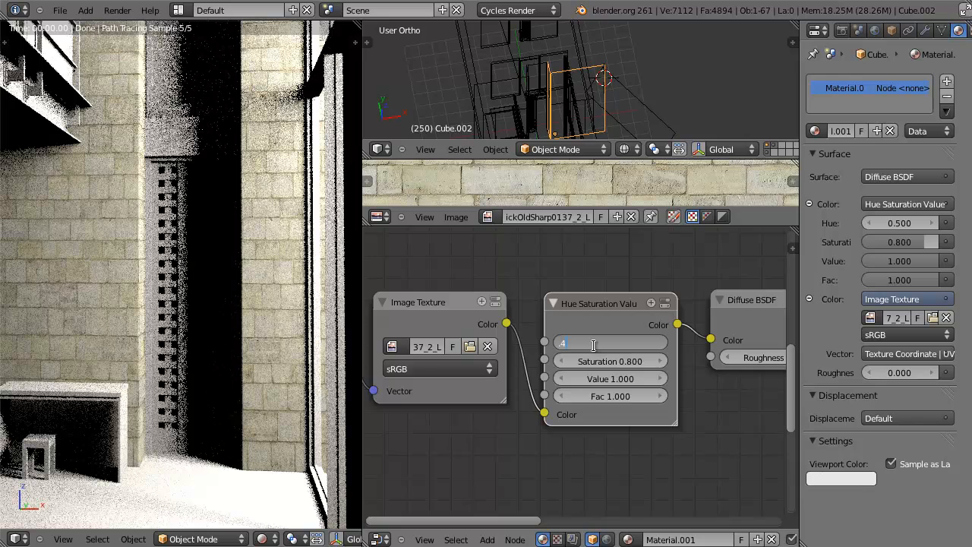
{"action": "type", "text": ".4"}
{"action": "key", "text": "Return"}
{"action": "left_click_drag", "start_coordinate": [593, 344], "coordinate": [529, 346]}
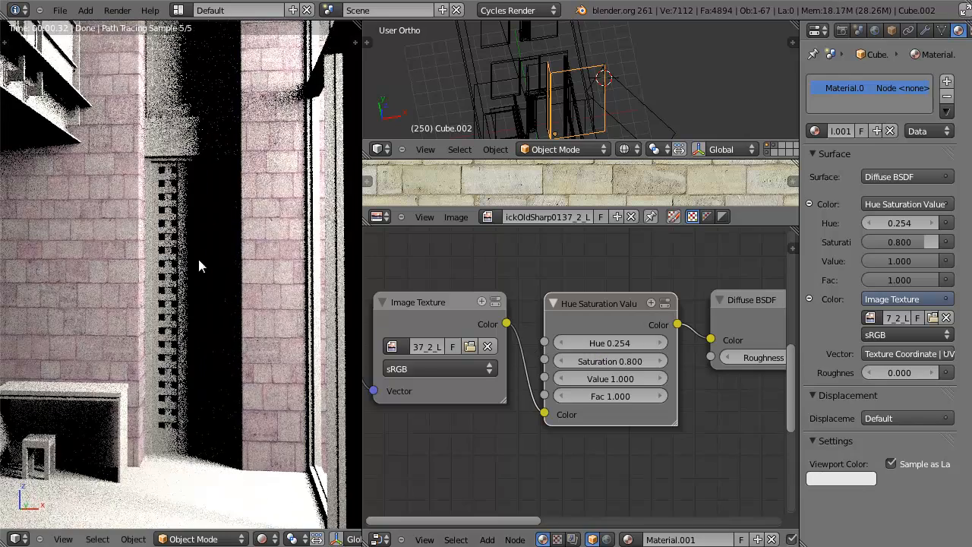
{"action": "left_click_drag", "start_coordinate": [667, 344], "coordinate": [597, 343]}
Step: Set the Hue to 0.42 and check the brick color up close and across the interior
{"action": "left_click", "coordinate": [602, 345]}
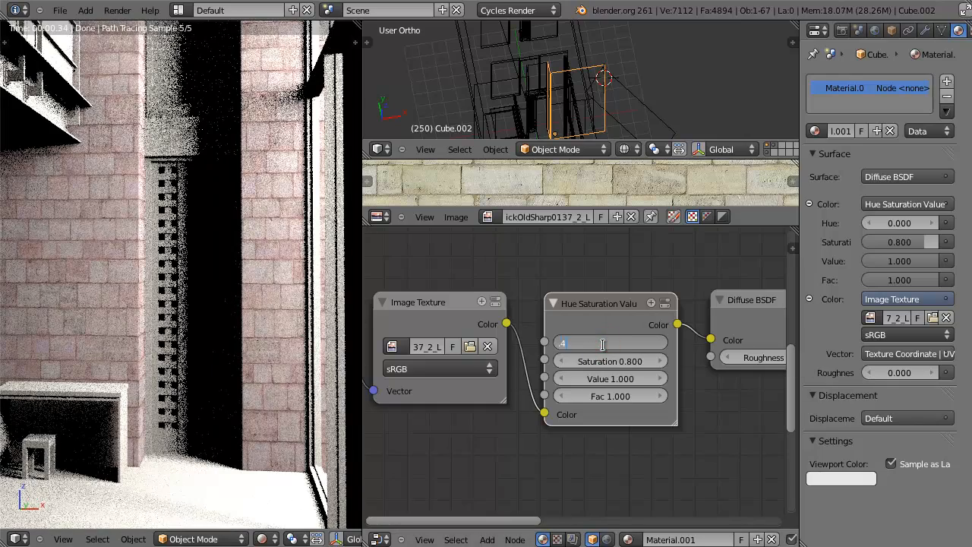
{"action": "type", "text": ".42"}
{"action": "key", "text": "Return"}
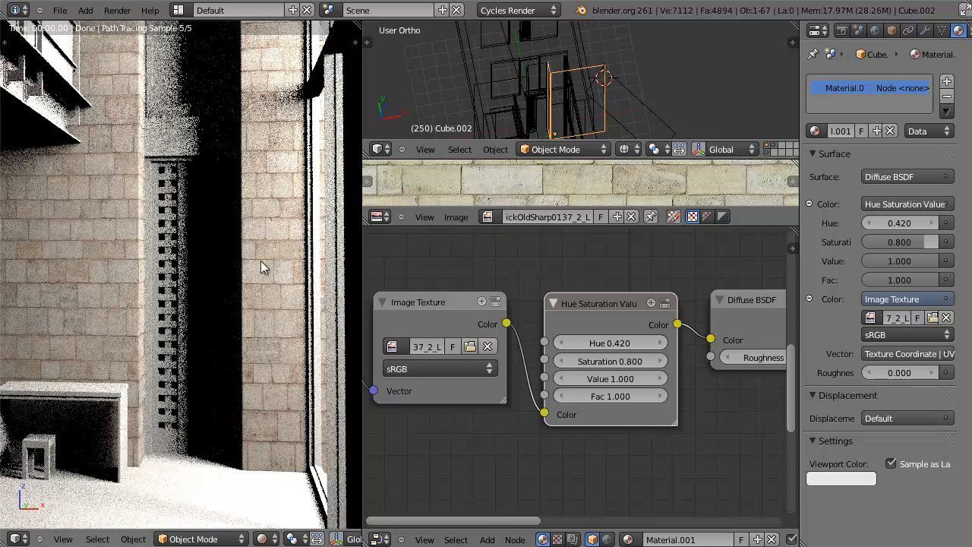
{"action": "scroll", "coordinate": [212, 265], "scroll_direction": "up", "scroll_amount": 6}
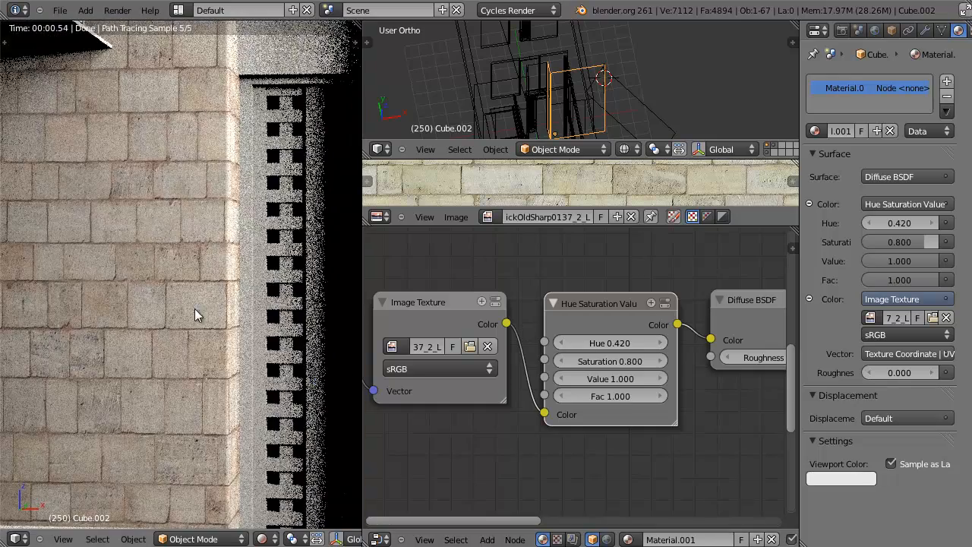
{"action": "scroll", "coordinate": [195, 310], "scroll_direction": "down", "scroll_amount": 3}
{"action": "scroll", "coordinate": [195, 310], "scroll_direction": "down", "scroll_amount": 3}
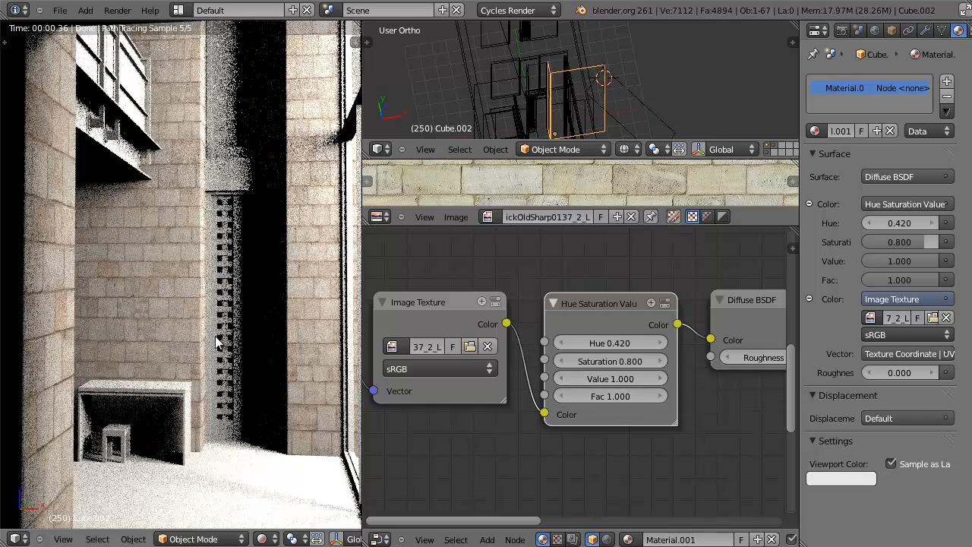
Step: Set the Hue Saturation Value node's Hue to 0.44
{"action": "left_click", "coordinate": [636, 319]}
{"action": "left_click", "coordinate": [612, 340]}
{"action": "type", "text": ".44"}
{"action": "key", "text": "Return"}
{"action": "scroll", "coordinate": [273, 286], "scroll_direction": "down", "scroll_amount": 2}
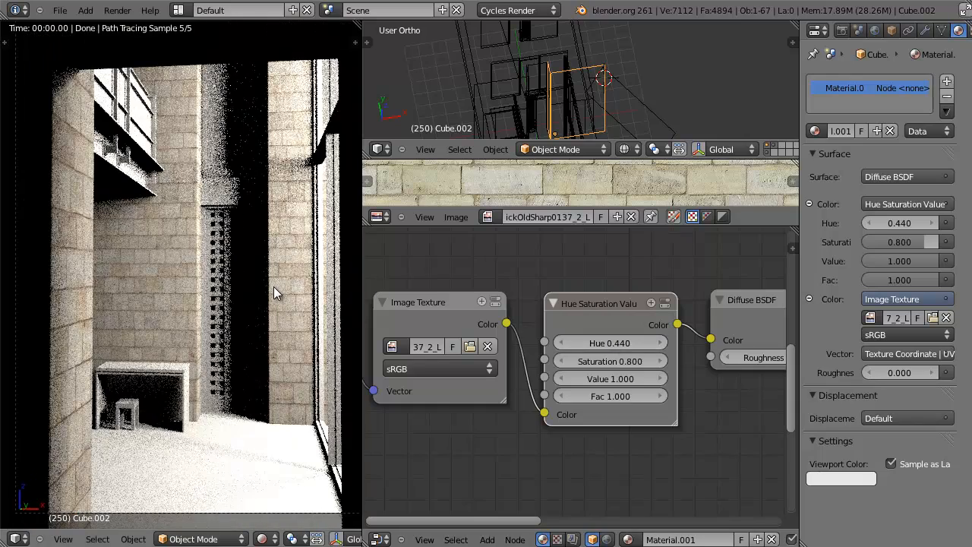
Step: Examine the recolored bricks beside the window and where the wall meets the floor
{"action": "left_click", "coordinate": [273, 289]}
{"action": "scroll", "coordinate": [274, 286], "scroll_direction": "up", "scroll_amount": 2}
{"action": "middle_click_drag", "start_coordinate": [307, 356], "coordinate": [140, 160], "text": "shift"}
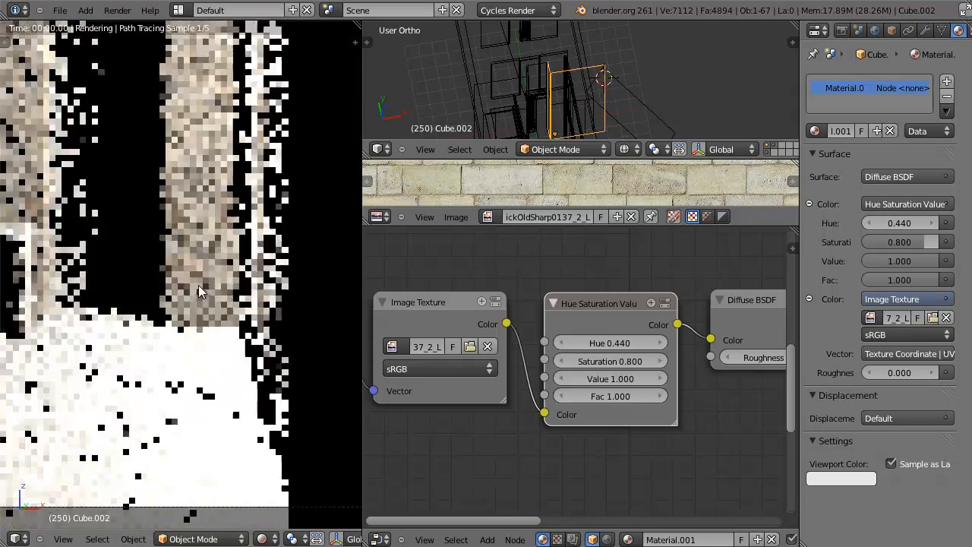
{"action": "scroll", "coordinate": [140, 161], "scroll_direction": "up", "scroll_amount": 3}
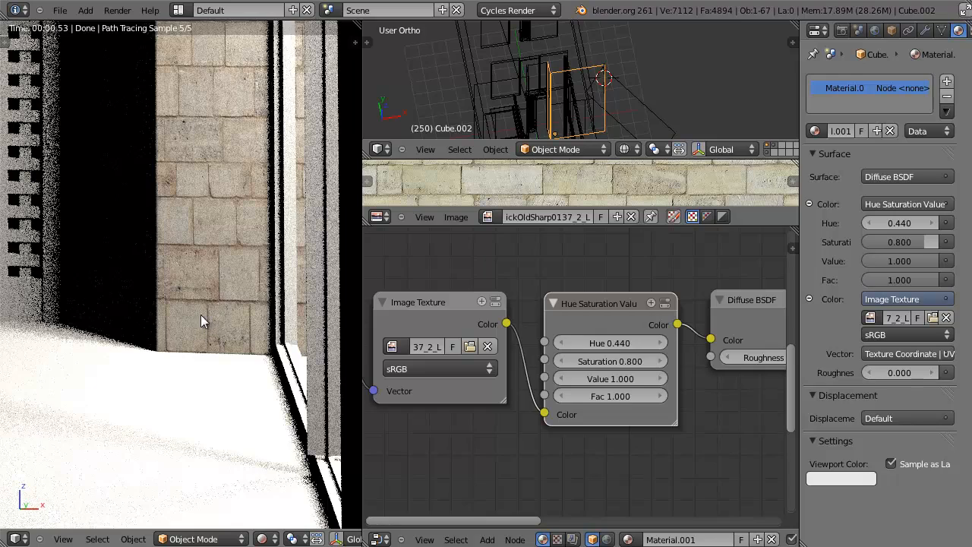
{"action": "scroll", "coordinate": [196, 326], "scroll_direction": "up", "scroll_amount": 4}
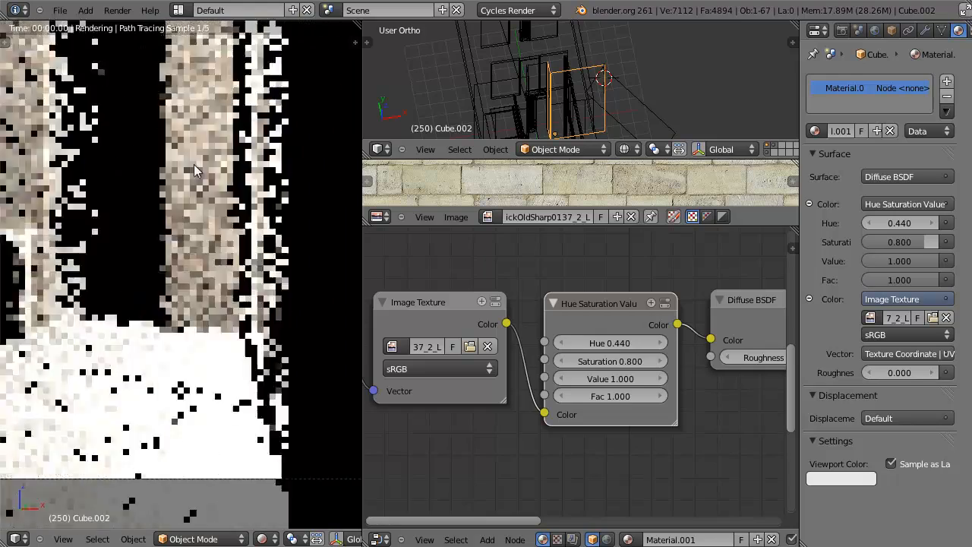
{"action": "scroll", "coordinate": [198, 330], "scroll_direction": "down", "scroll_amount": 2}
{"action": "middle_click_drag", "start_coordinate": [191, 330], "coordinate": [248, 268], "text": "shift"}
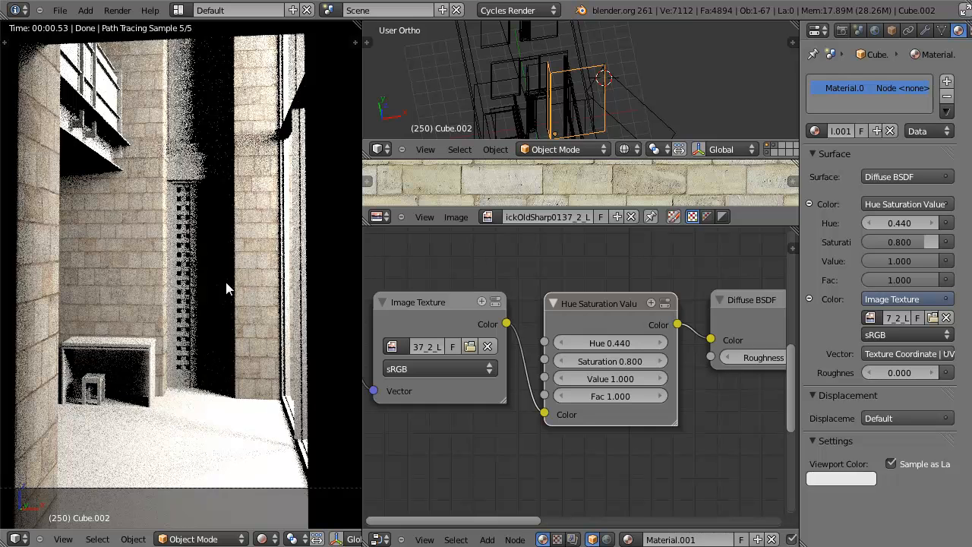
Step: Select the floor plane in the wireframe view and check its extent in a maximized 3D view
{"action": "scroll", "coordinate": [545, 86], "scroll_direction": "down", "scroll_amount": 3}
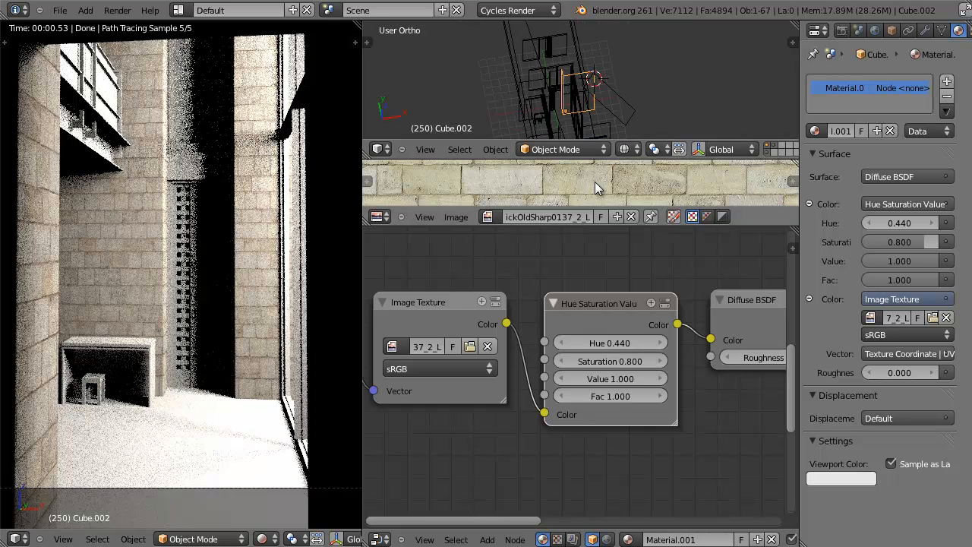
{"action": "right_click", "coordinate": [517, 52]}
{"action": "scroll", "coordinate": [588, 99], "scroll_direction": "down", "scroll_amount": 3}
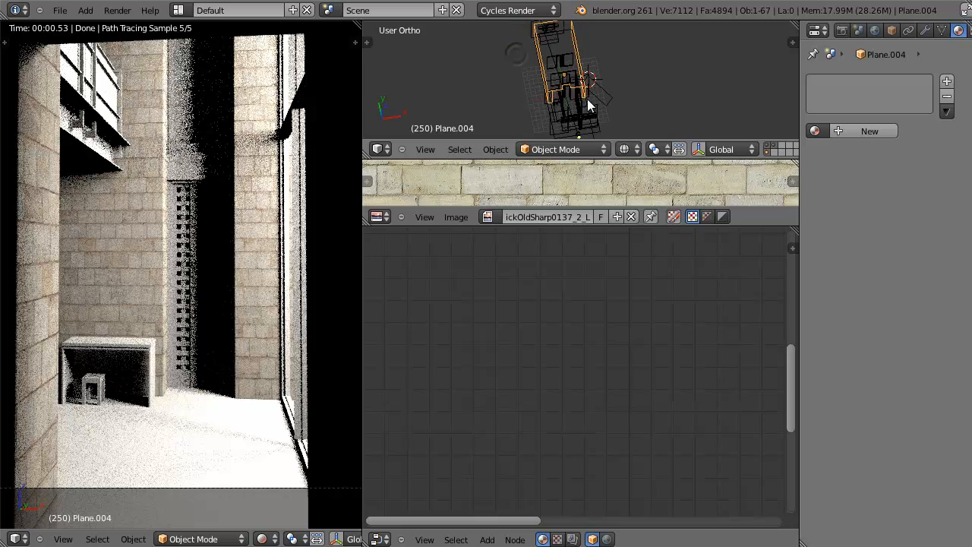
{"action": "right_click", "coordinate": [553, 132]}
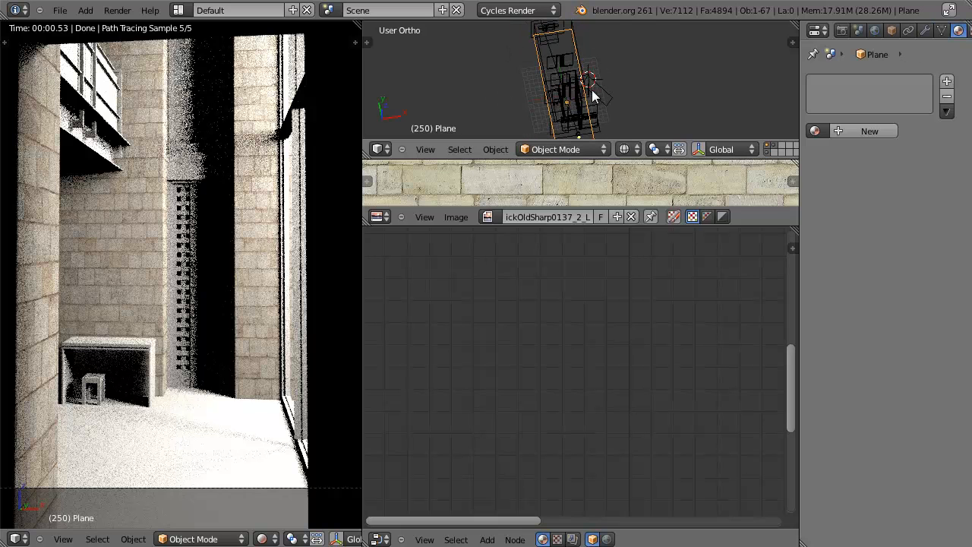
{"action": "key", "text": "ctrl+Up"}
{"action": "key", "text": "z"}
{"action": "scroll", "coordinate": [592, 250], "scroll_direction": "up", "scroll_amount": 2}
{"action": "key", "text": "z"}
{"action": "mouse_move", "coordinate": [499, 258]}
{"action": "middle_mouse_down"}
{"action": "mouse_move", "coordinate": [520, 314]}
{"action": "mouse_move", "coordinate": [589, 217]}
{"action": "mouse_move", "coordinate": [529, 265]}
{"action": "mouse_move", "coordinate": [579, 280]}
{"action": "mouse_move", "coordinate": [744, 195]}
{"action": "mouse_move", "coordinate": [679, 230]}
{"action": "mouse_move", "coordinate": [739, 262]}
{"action": "mouse_move", "coordinate": [599, 252]}
{"action": "mouse_move", "coordinate": [682, 216]}
{"action": "middle_mouse_up"}
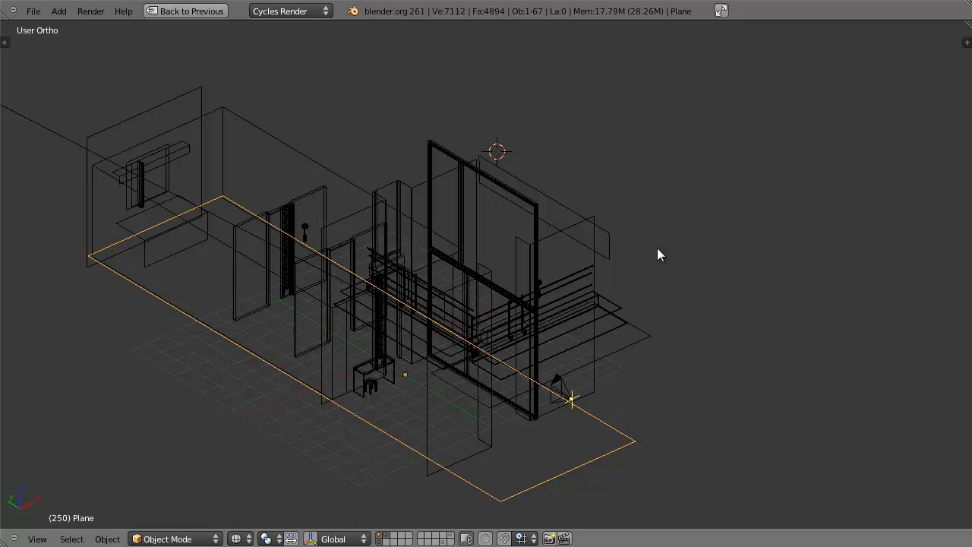
{"action": "key", "text": "ctrl+Up"}
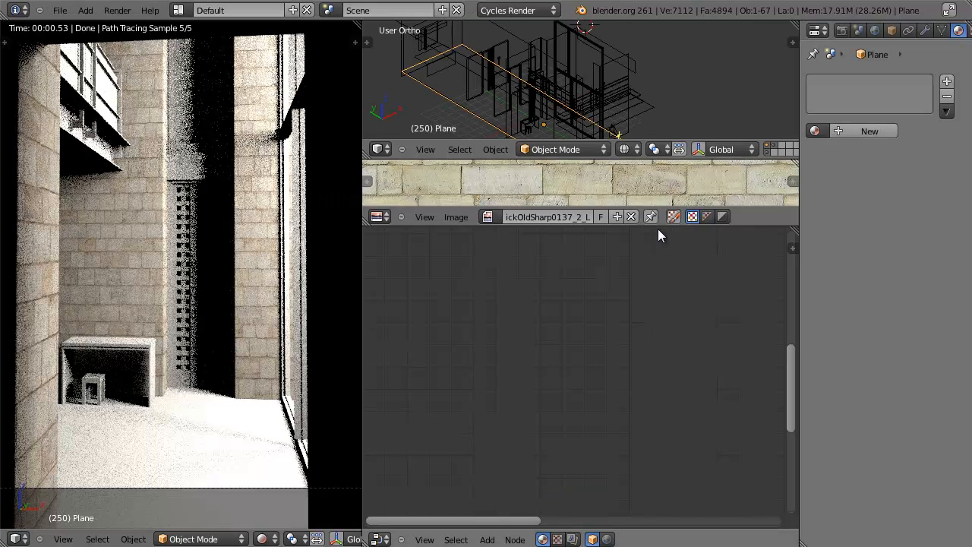
Step: Enlarge the UV/Image Editor over the Node Editor and unwrap the floor plane in Edit Mode
{"action": "left_click_drag", "start_coordinate": [655, 227], "coordinate": [653, 427]}
{"action": "scroll", "coordinate": [615, 122], "scroll_direction": "down", "scroll_amount": 4}
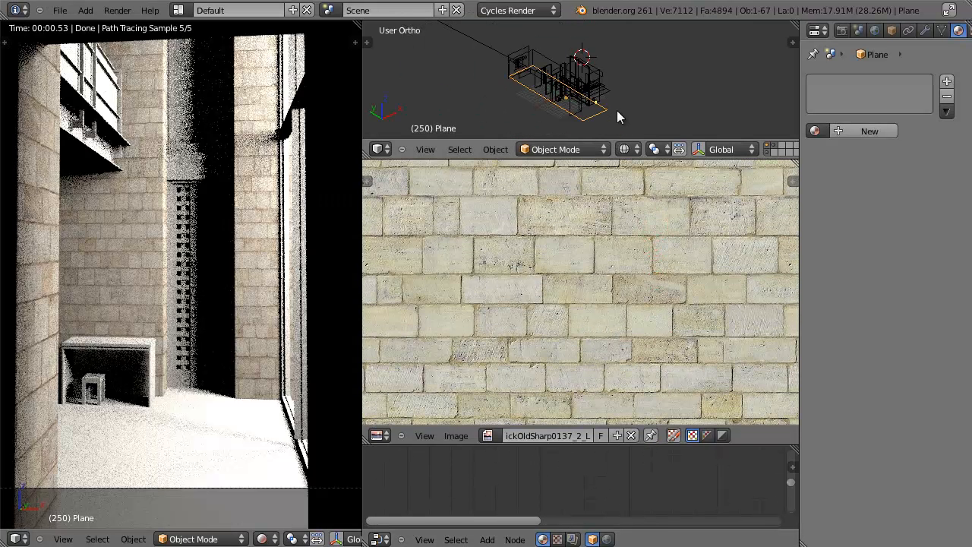
{"action": "key", "text": "Tab"}
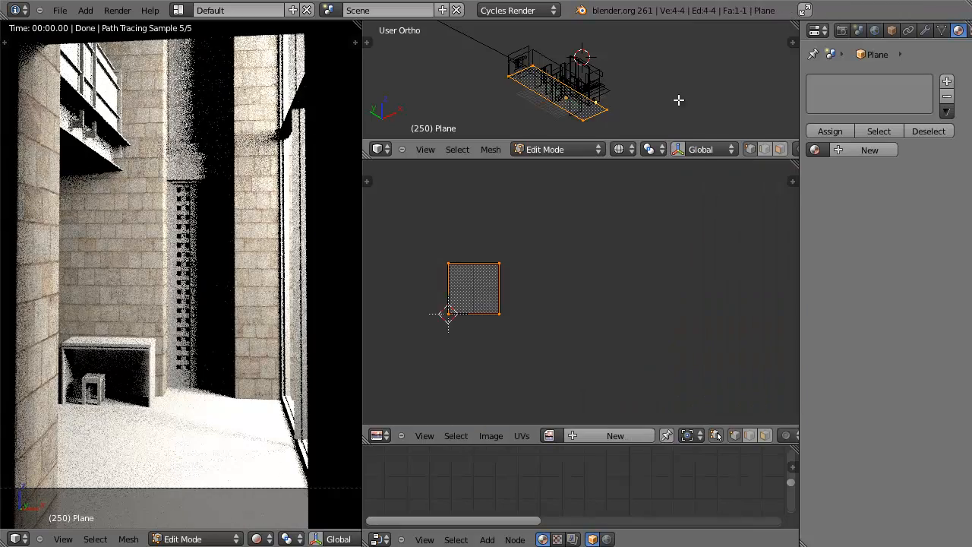
{"action": "key", "text": "u"}
{"action": "left_click", "coordinate": [661, 60]}
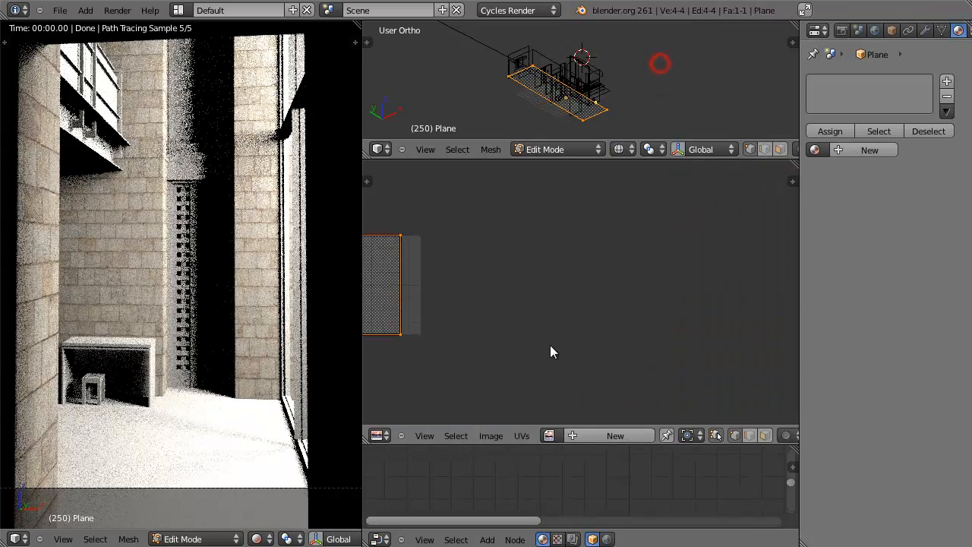
Step: Select the floor's UV corners one by one, try moving the upper-left corner, and compare them with the mesh in 3D
{"action": "scroll", "coordinate": [635, 280], "scroll_direction": "up", "scroll_amount": 2}
{"action": "right_click", "coordinate": [504, 199]}
{"action": "right_click", "coordinate": [633, 193]}
{"action": "right_click", "coordinate": [637, 356]}
{"action": "right_click", "coordinate": [544, 349]}
{"action": "right_click_drag", "start_coordinate": [503, 234], "coordinate": [540, 190]}
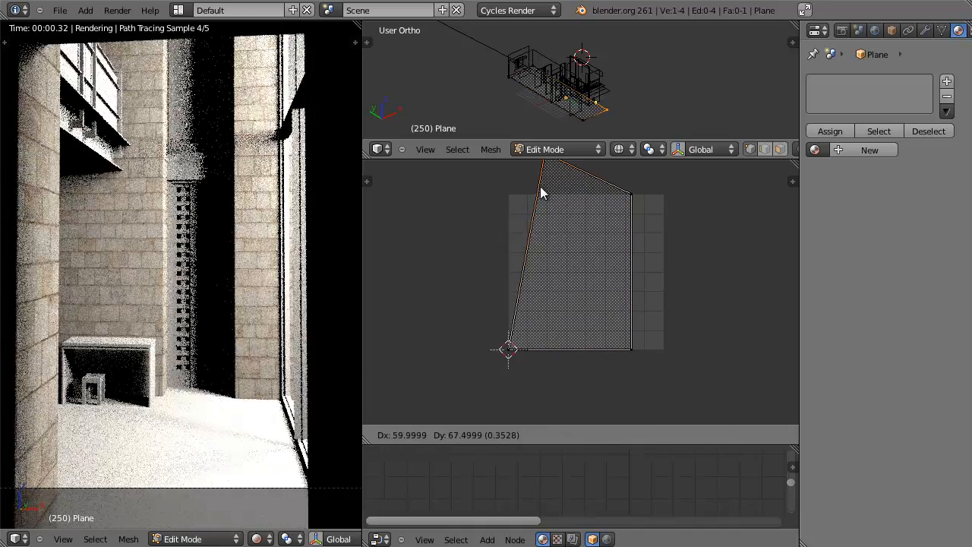
{"action": "key", "text": "Escape"}
{"action": "middle_click_drag", "start_coordinate": [598, 101], "coordinate": [566, 130]}
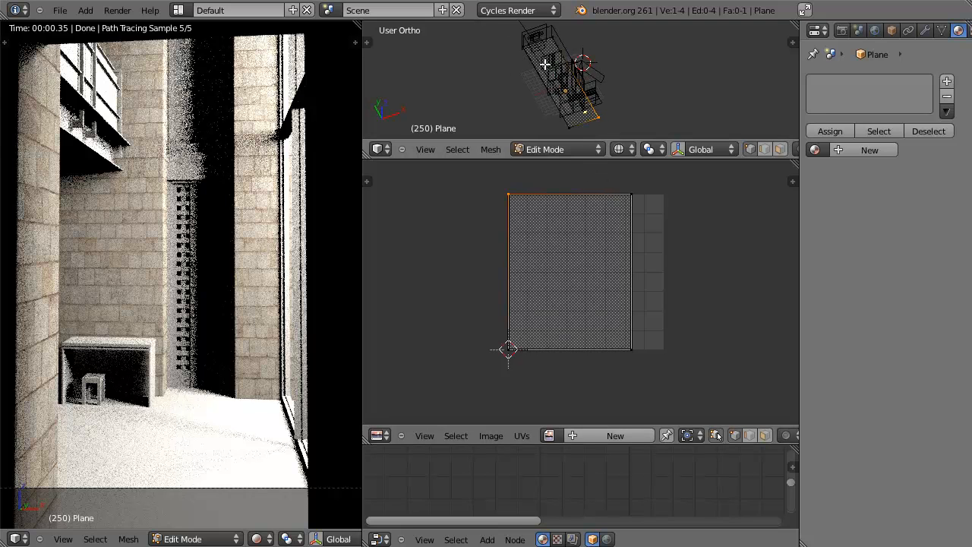
Step: Switch to the top view, select the whole floor plane and project its UVs from that view
{"action": "middle_click_drag", "start_coordinate": [594, 108], "coordinate": [597, 137]}
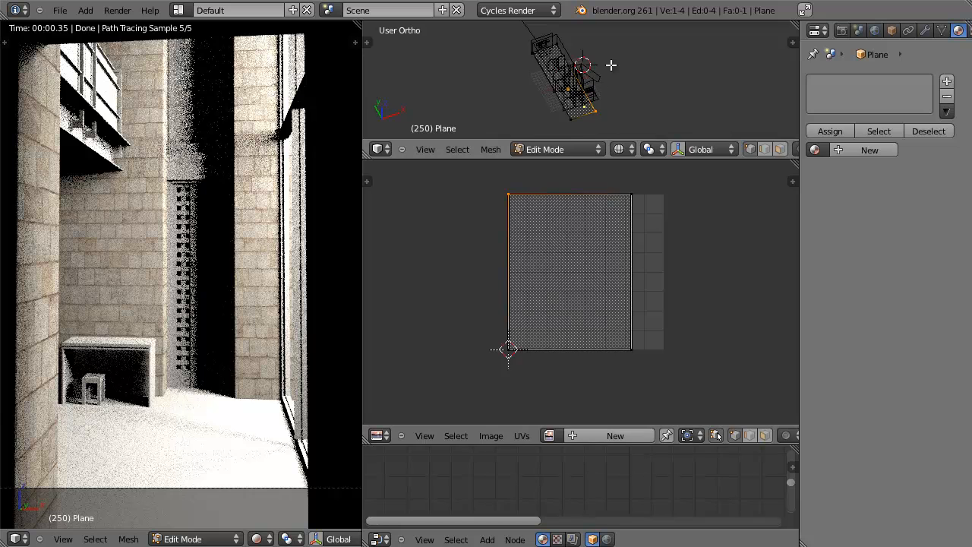
{"action": "key", "text": "KP_7"}
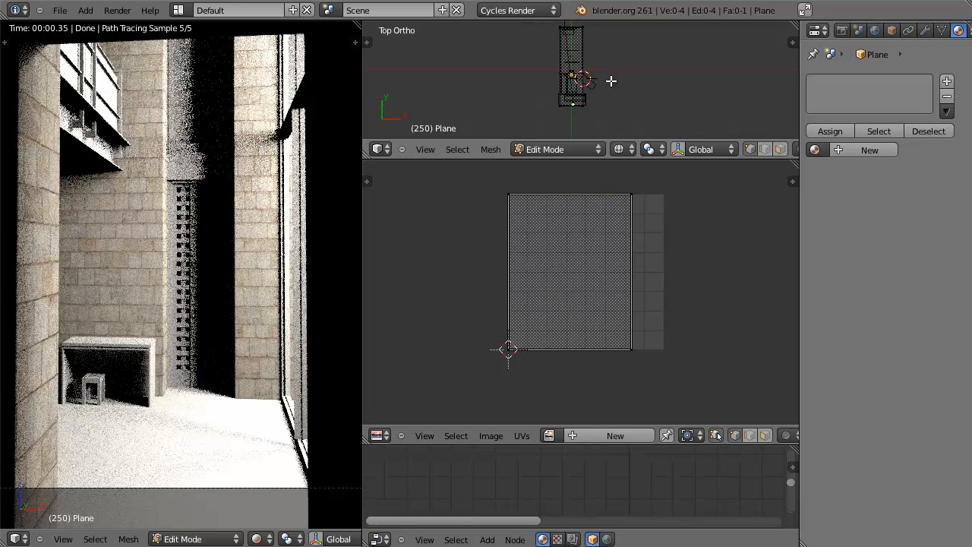
{"action": "key", "text": "u"}
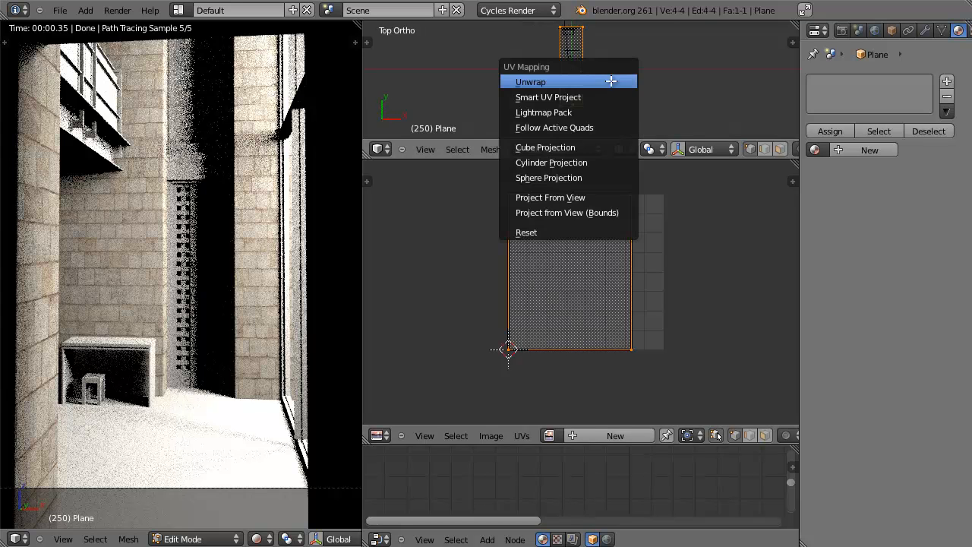
{"action": "left_click", "coordinate": [600, 190]}
{"action": "scroll", "coordinate": [606, 235], "scroll_direction": "up", "scroll_amount": 3}
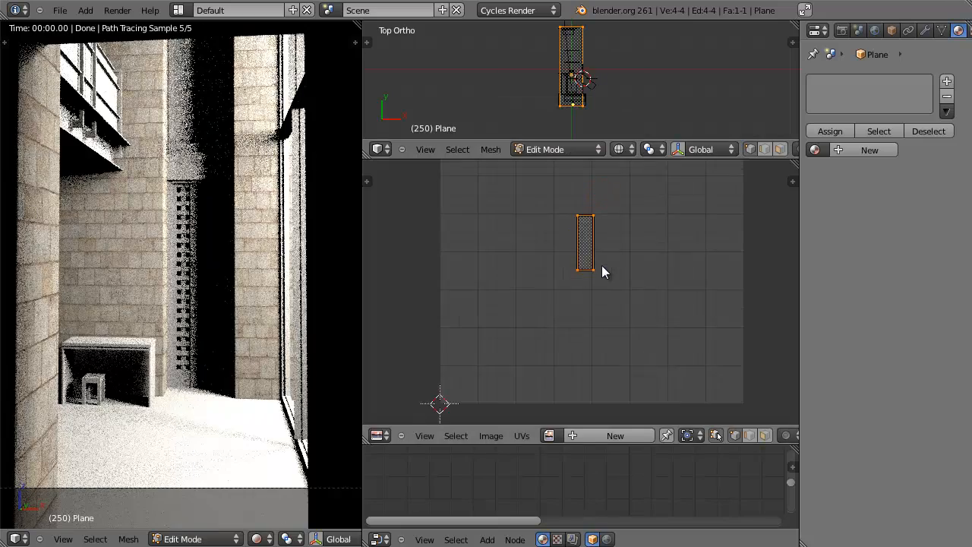
Step: Scale the floor's UV island up until its width matches the image area in the UV editor
{"action": "scroll", "coordinate": [601, 265], "scroll_direction": "down", "scroll_amount": 3}
{"action": "key", "text": "s"}
{"action": "left_click", "coordinate": [692, 427]}
{"action": "scroll", "coordinate": [684, 409], "scroll_direction": "down", "scroll_amount": 3}
{"action": "key", "text": "s"}
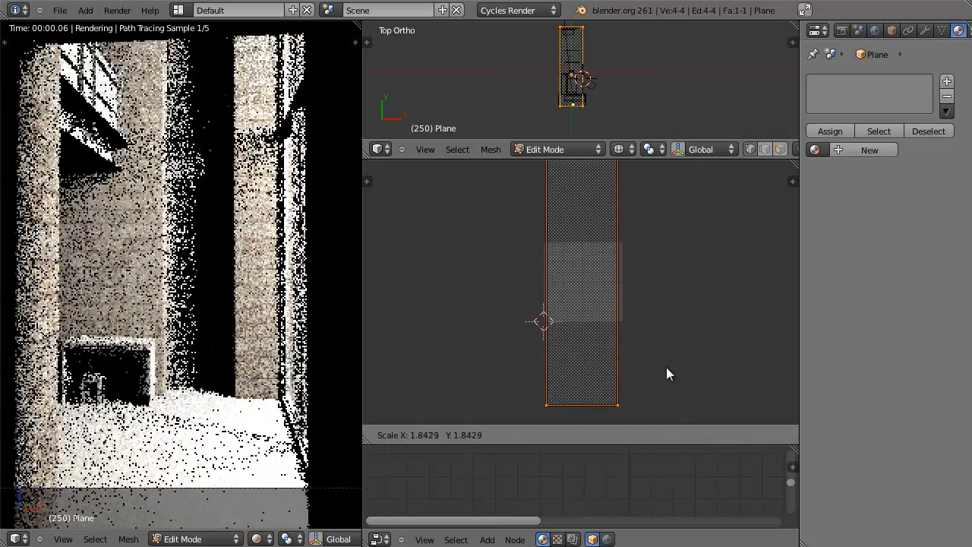
{"action": "left_click", "coordinate": [672, 377]}
{"action": "scroll", "coordinate": [617, 275], "scroll_direction": "up", "scroll_amount": 2}
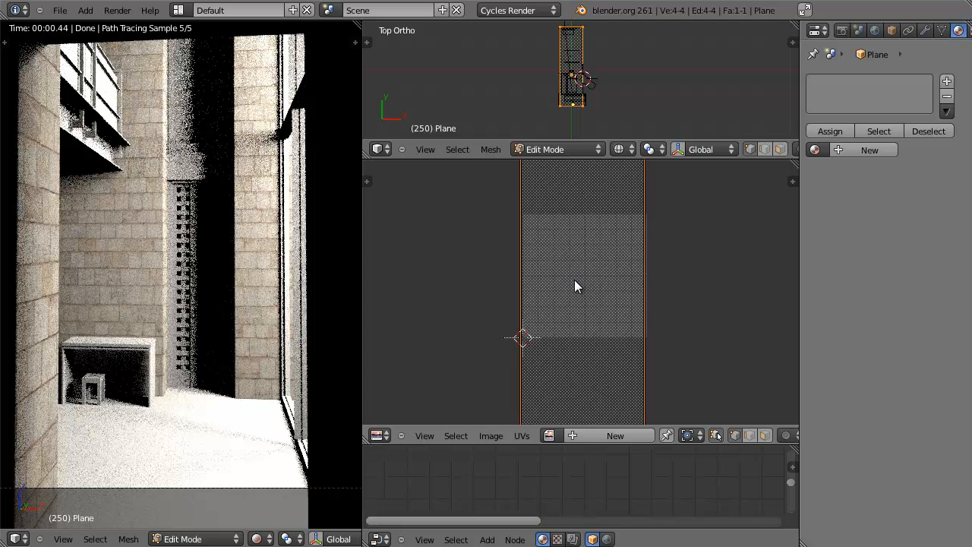
{"action": "scroll", "coordinate": [569, 279], "scroll_direction": "down", "scroll_amount": 3}
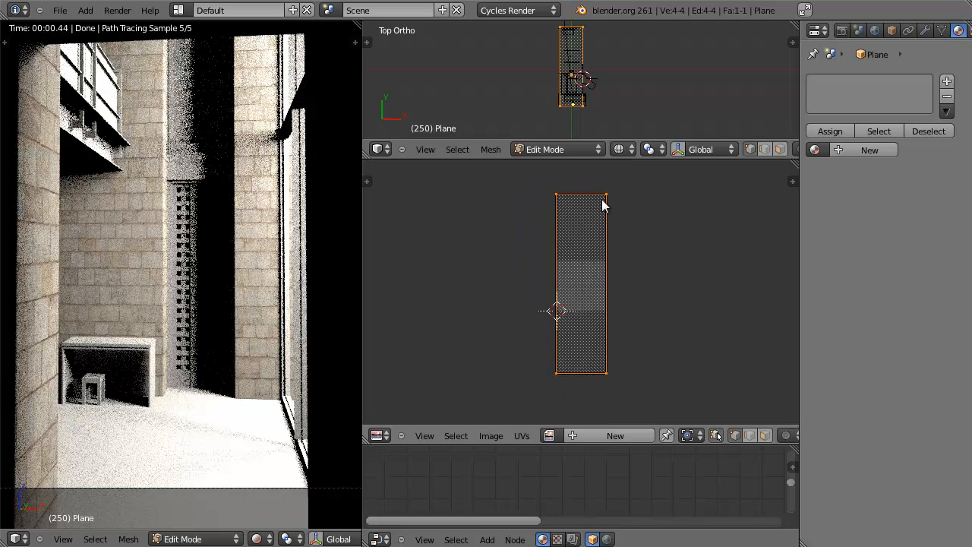
{"action": "scroll", "coordinate": [643, 260], "scroll_direction": "up", "scroll_amount": 1}
{"action": "scroll", "coordinate": [643, 259], "scroll_direction": "up", "scroll_amount": 3}
{"action": "scroll", "coordinate": [643, 273], "scroll_direction": "down", "scroll_amount": 3}
Step: Return to Object Mode and give the floor plane a new node-based material
{"action": "key", "text": "Tab"}
{"action": "key", "text": "Tab"}
{"action": "key", "text": "Tab"}
{"action": "left_click", "coordinate": [860, 130]}
{"action": "left_click", "coordinate": [878, 180]}
{"action": "left_click", "coordinate": [917, 177]}
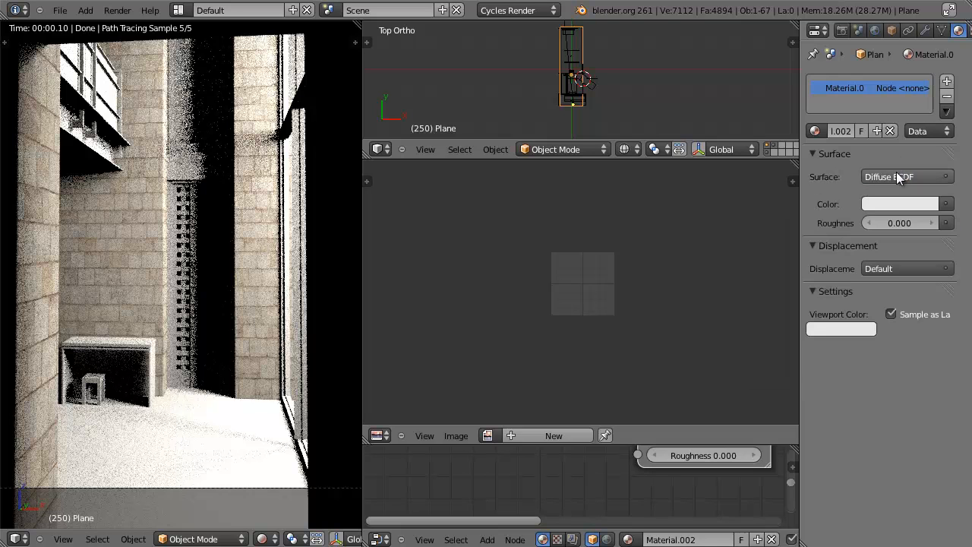
Step: Set the floor material's surface to a Mix Shader combining a Diffuse BSDF and a Glossy BSDF
{"action": "left_click", "coordinate": [897, 174]}
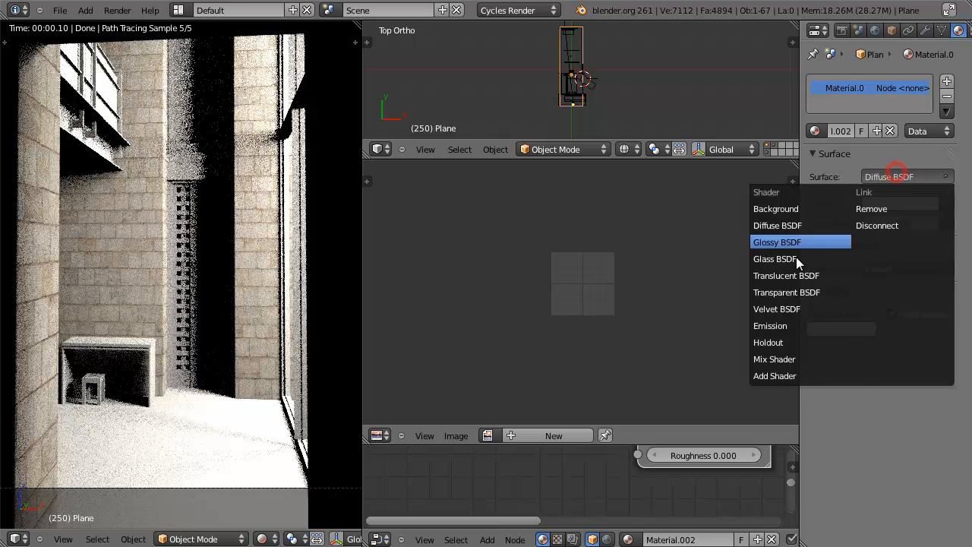
{"action": "left_click", "coordinate": [789, 359]}
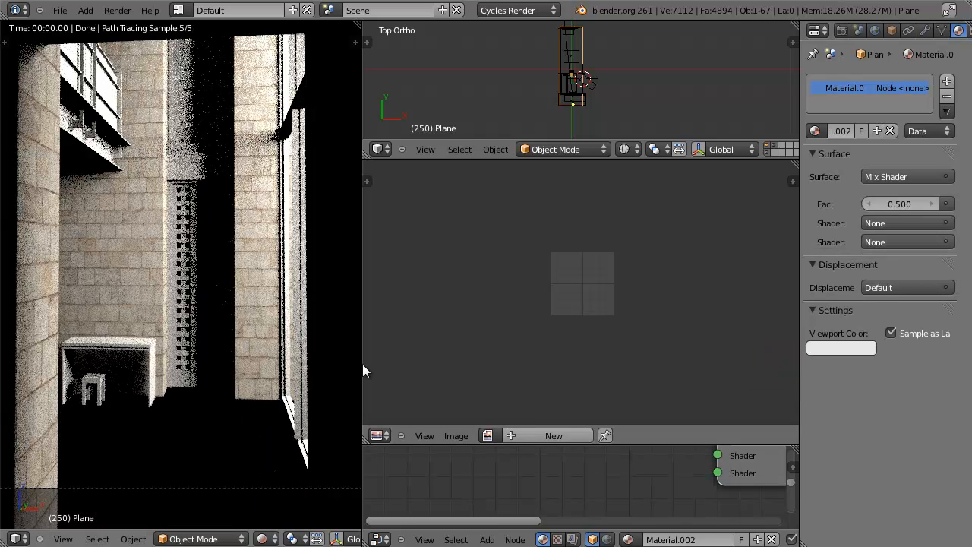
{"action": "left_click", "coordinate": [885, 223]}
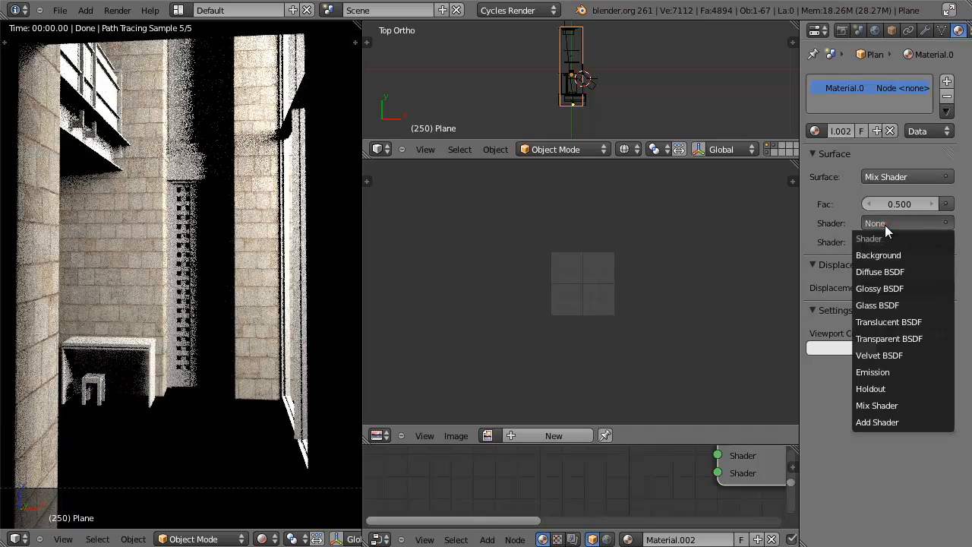
{"action": "left_click", "coordinate": [883, 272]}
{"action": "left_click", "coordinate": [896, 281]}
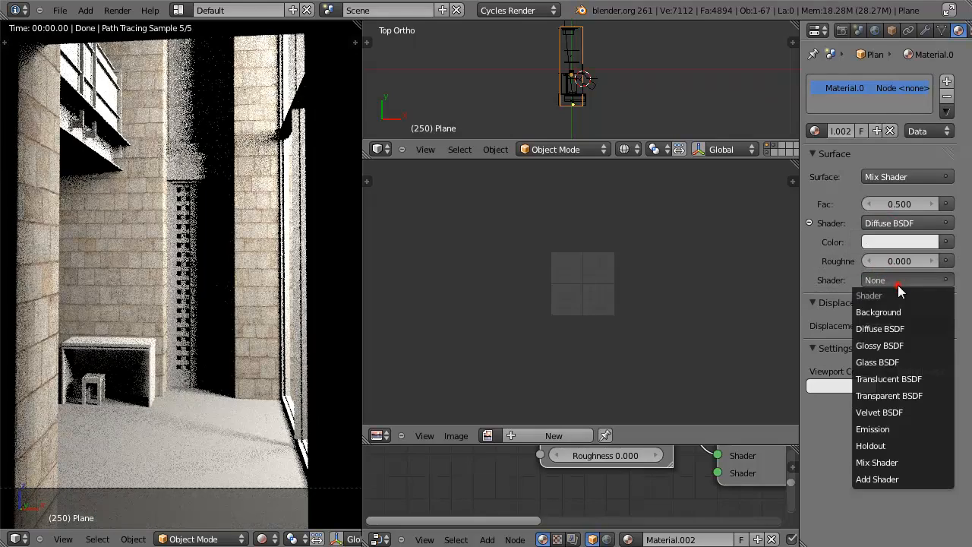
{"action": "left_click", "coordinate": [884, 344]}
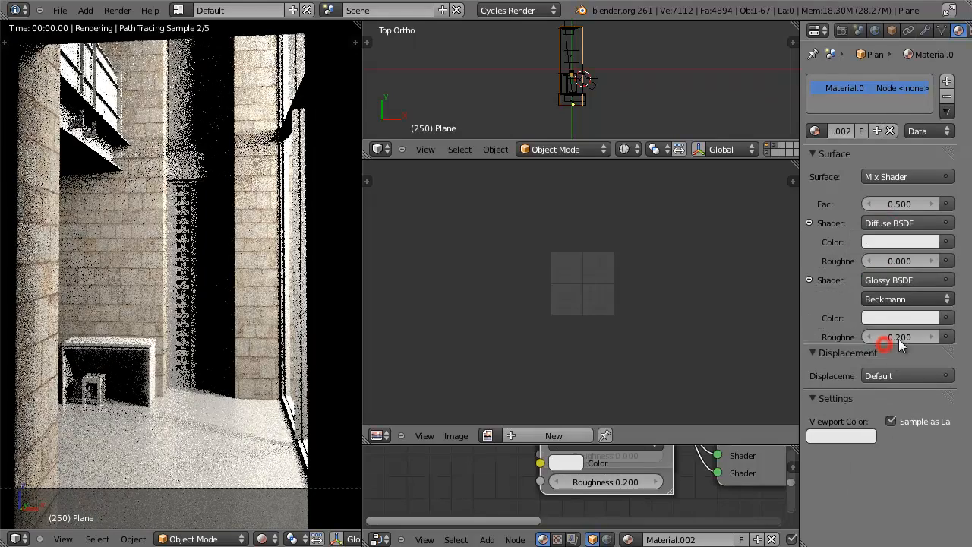
{"action": "left_click", "coordinate": [901, 222]}
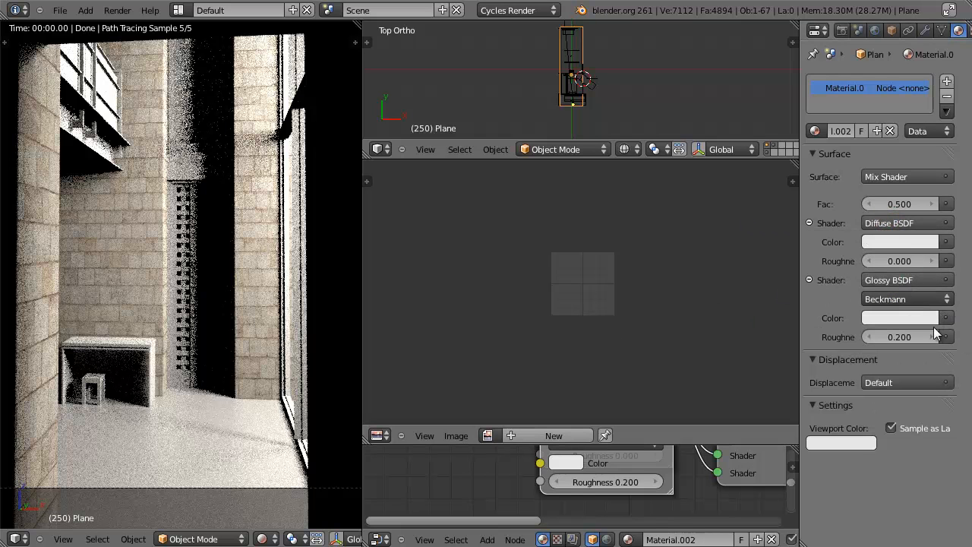
Step: Use an Image Texture for the floor's diffuse color and load MarbleTilesWall0001_1_L.jpg from the Interior Textures folder
{"action": "left_click", "coordinate": [947, 241]}
{"action": "left_click", "coordinate": [945, 241]}
{"action": "left_click", "coordinate": [946, 242]}
{"action": "left_click", "coordinate": [652, 276]}
{"action": "left_click", "coordinate": [909, 260]}
{"action": "left_click", "coordinate": [226, 101]}
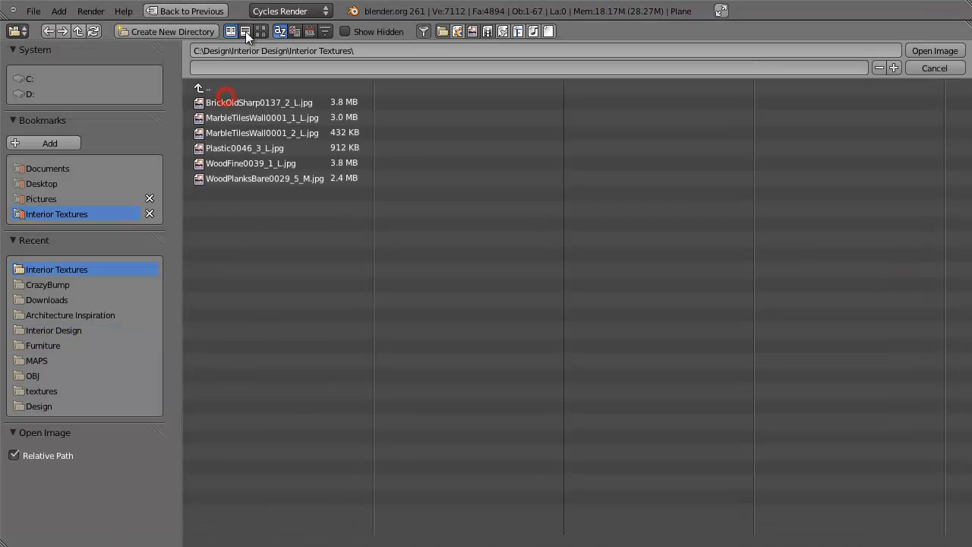
{"action": "left_click", "coordinate": [261, 31]}
{"action": "left_click", "coordinate": [411, 130]}
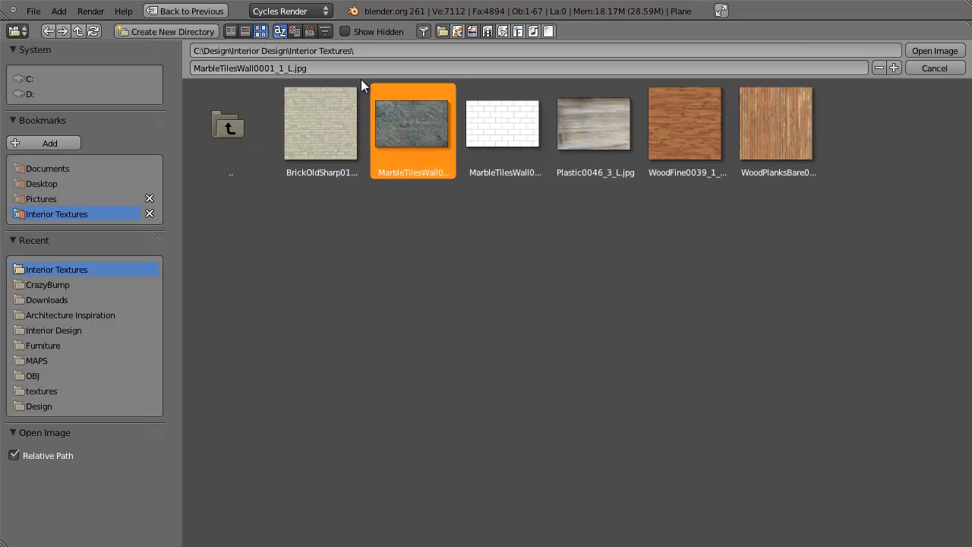
{"action": "left_click", "coordinate": [927, 50]}
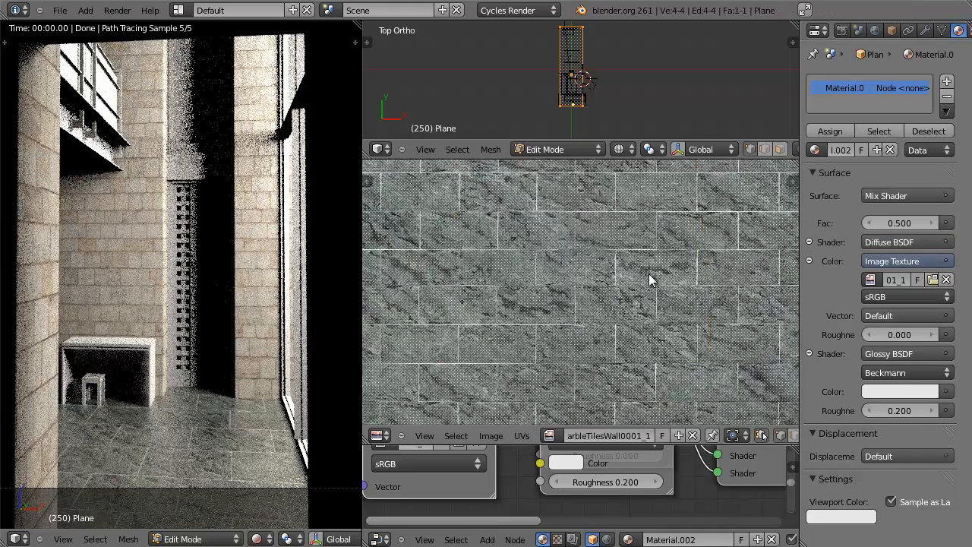
Step: Unwrap the floor plane again with the marble image loaded, and project its UVs from the top view
{"action": "scroll", "coordinate": [645, 281], "scroll_direction": "down", "scroll_amount": 5}
{"action": "key", "text": "Tab"}
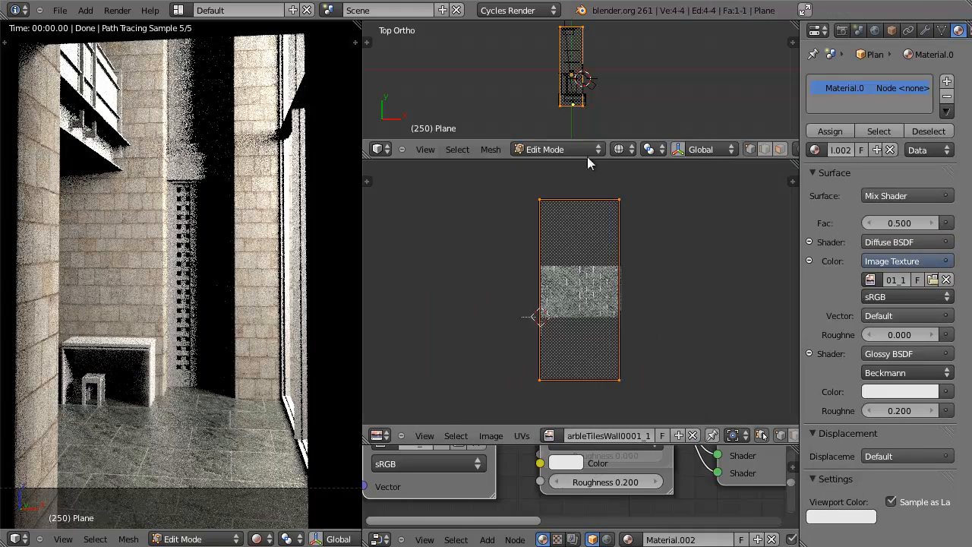
{"action": "key", "text": "Tab"}
{"action": "key", "text": "Tab"}
{"action": "key", "text": "u"}
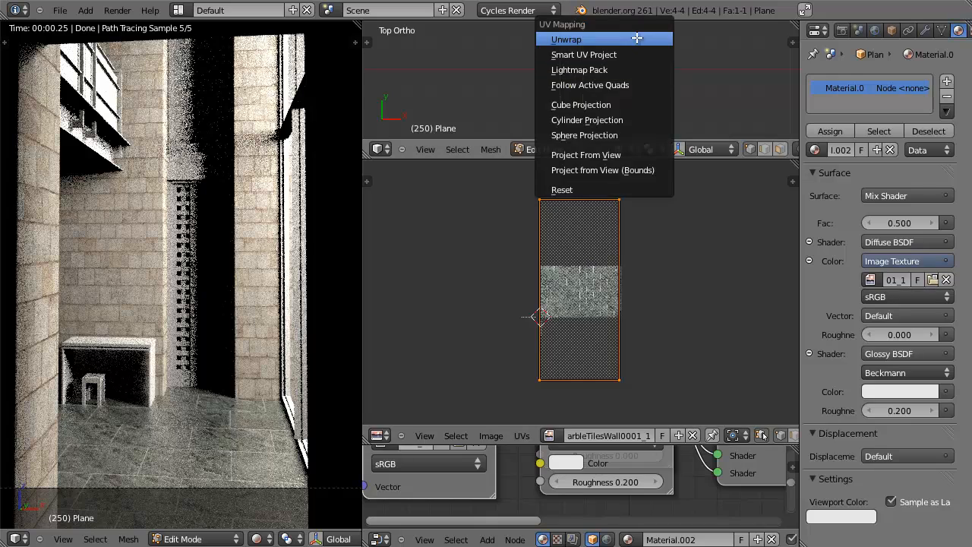
{"action": "left_click", "coordinate": [636, 39]}
{"action": "key", "text": "u"}
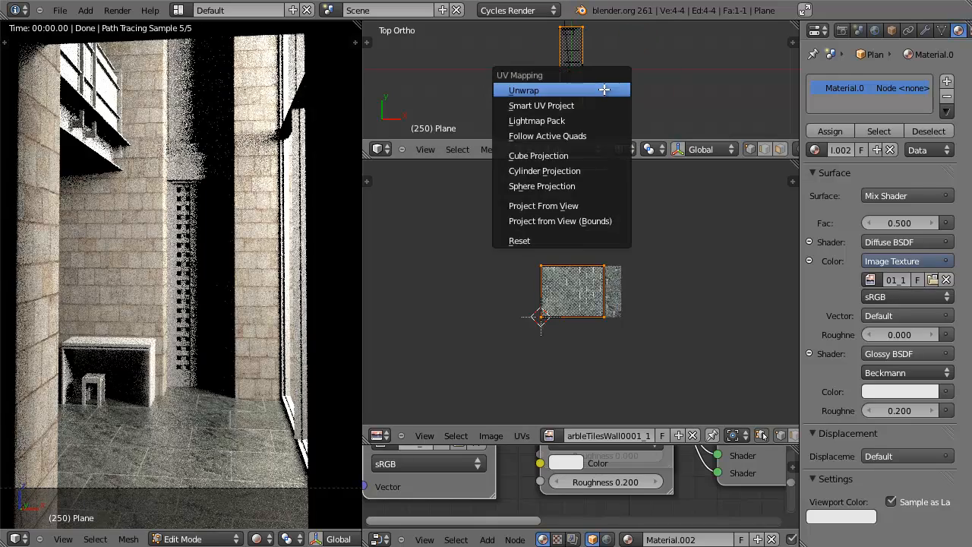
{"action": "left_click", "coordinate": [597, 207]}
Step: Scale the floor's UV island beyond the marble image and move it along X to align its right edge with the image
{"action": "key", "text": "s"}
{"action": "left_click", "coordinate": [697, 401]}
{"action": "key", "text": "s"}
{"action": "left_click", "coordinate": [753, 417]}
{"action": "key", "text": "s"}
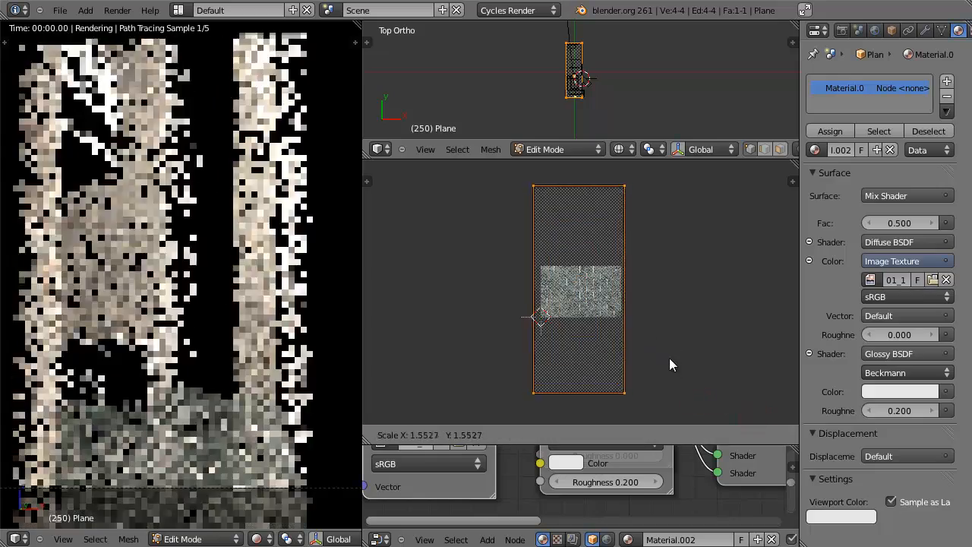
{"action": "left_click", "coordinate": [681, 370]}
{"action": "key", "text": "g"}
{"action": "key", "text": "x"}
{"action": "left_click", "coordinate": [669, 368]}
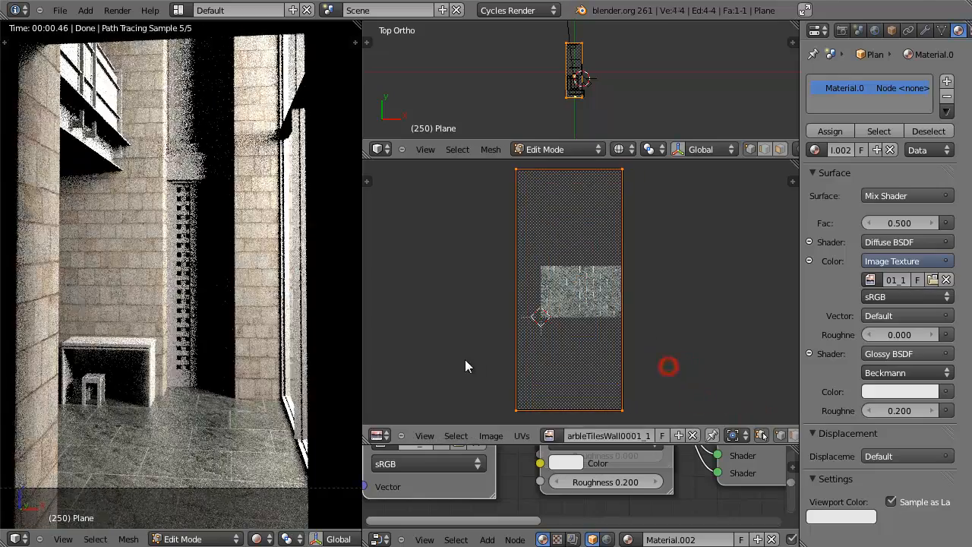
Step: Enlarge the floor's UV island to make the marble tiles smaller, and check them in the rendered view
{"action": "key", "text": "Tab"}
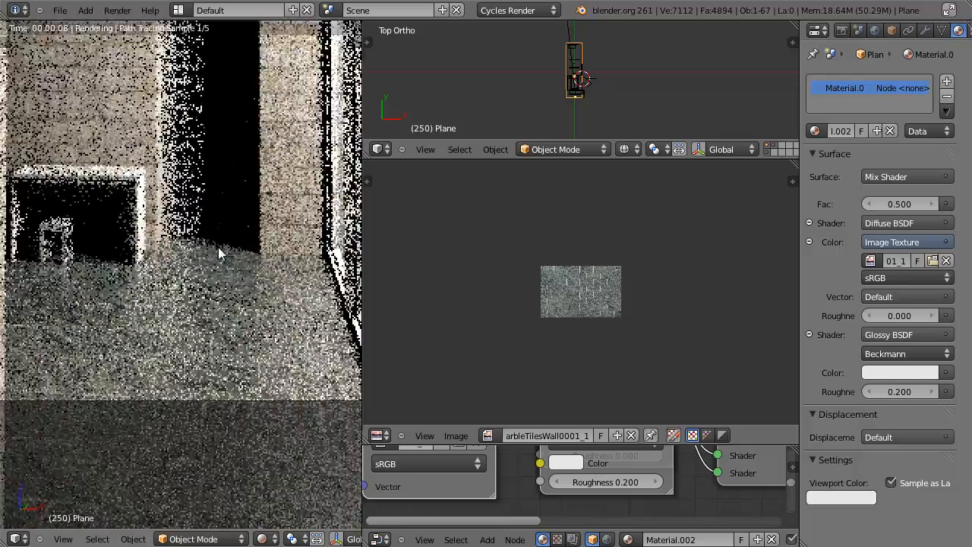
{"action": "key", "text": "Tab"}
{"action": "key", "text": "s"}
{"action": "left_click", "coordinate": [670, 320]}
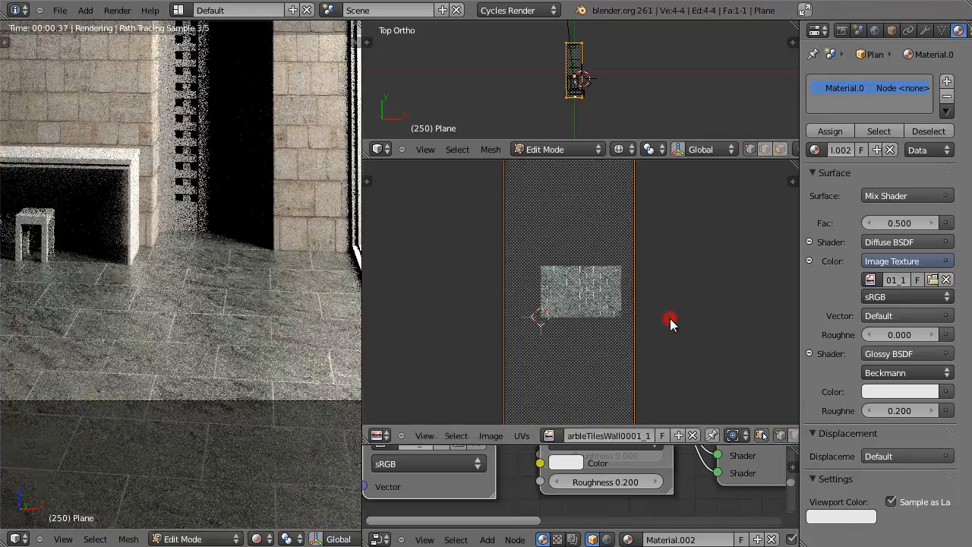
{"action": "key", "text": "Tab"}
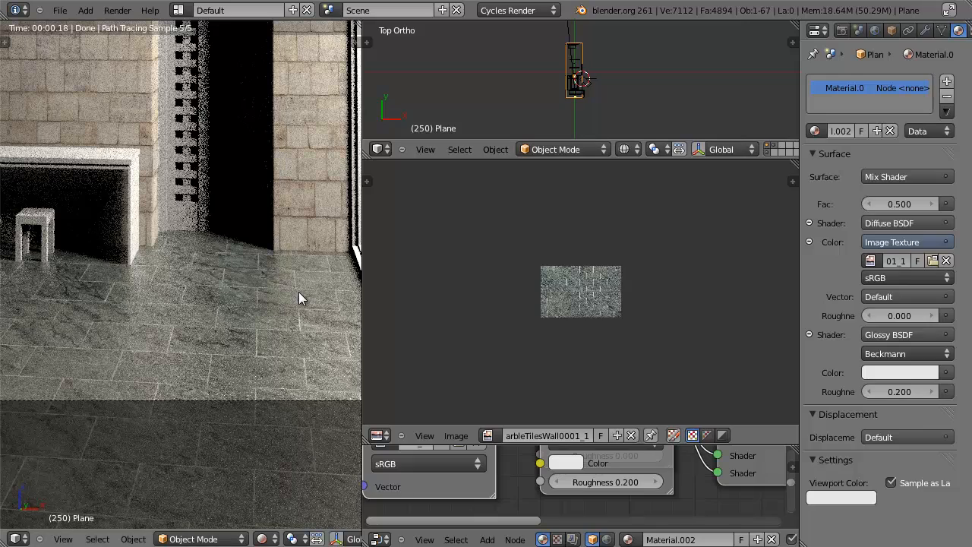
Step: Scale the floor's UV island back down slightly in two passes, checking the tile size against the wall bricks
{"action": "key", "text": "Tab"}
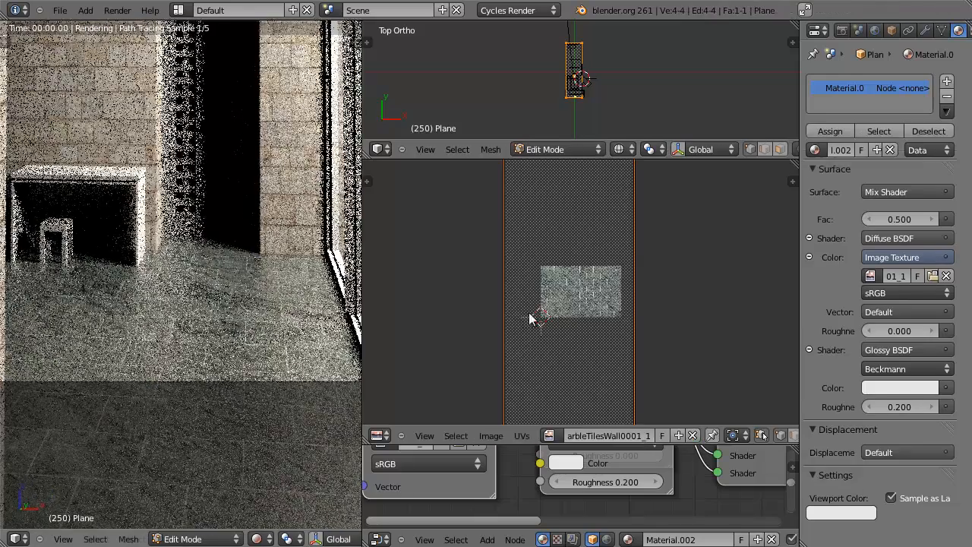
{"action": "key", "text": "s"}
{"action": "left_click", "coordinate": [662, 319]}
{"action": "key", "text": "Tab"}
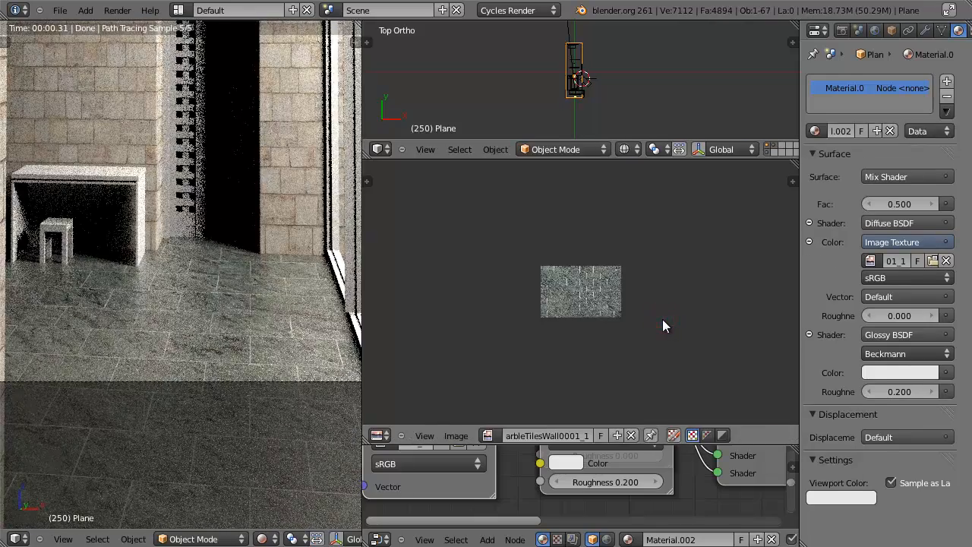
{"action": "key", "text": "Tab"}
{"action": "key", "text": "s"}
{"action": "left_click", "coordinate": [655, 318]}
{"action": "key", "text": "Tab"}
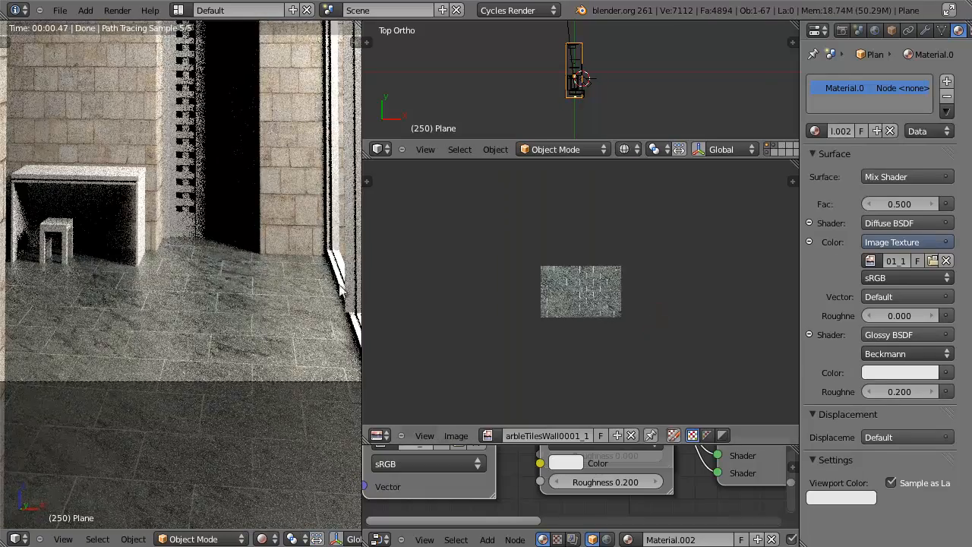
Step: Shift the floor's UV island vertically in two small moves and check the tile joints near the wall's base
{"action": "scroll", "coordinate": [305, 272], "scroll_direction": "up", "scroll_amount": 2}
{"action": "scroll", "coordinate": [306, 266], "scroll_direction": "up", "scroll_amount": 2}
{"action": "middle_click_drag", "start_coordinate": [305, 239], "coordinate": [188, 263], "text": "shift"}
{"action": "scroll", "coordinate": [189, 263], "scroll_direction": "up", "scroll_amount": 1}
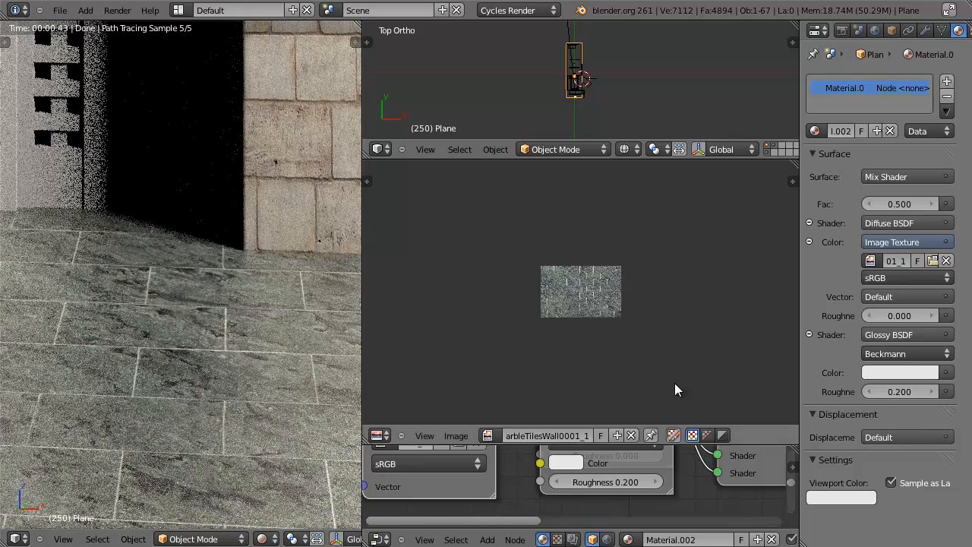
{"action": "key", "text": "Tab"}
{"action": "key", "text": "g"}
{"action": "key", "text": "y"}
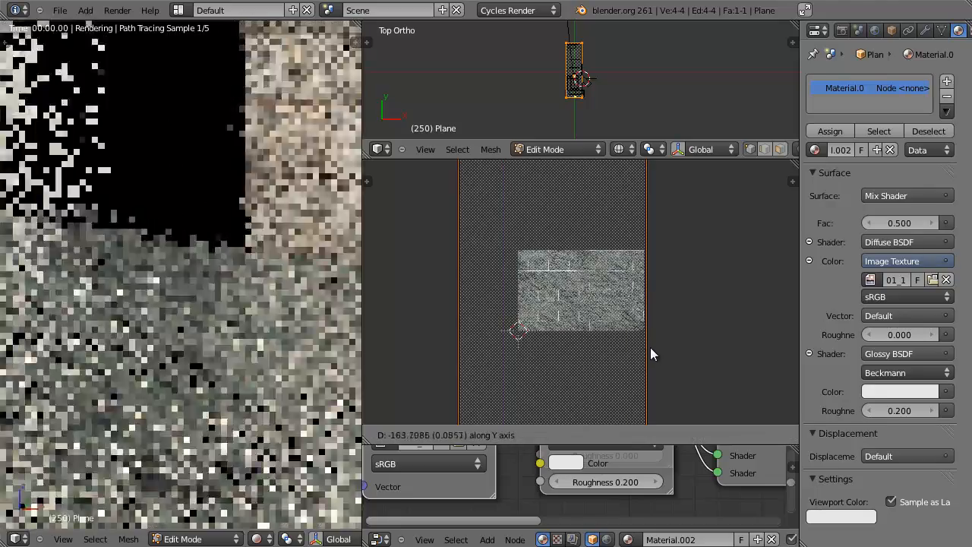
{"action": "left_click", "coordinate": [650, 348]}
{"action": "key", "text": "Tab"}
{"action": "key", "text": "Tab"}
{"action": "key", "text": "g"}
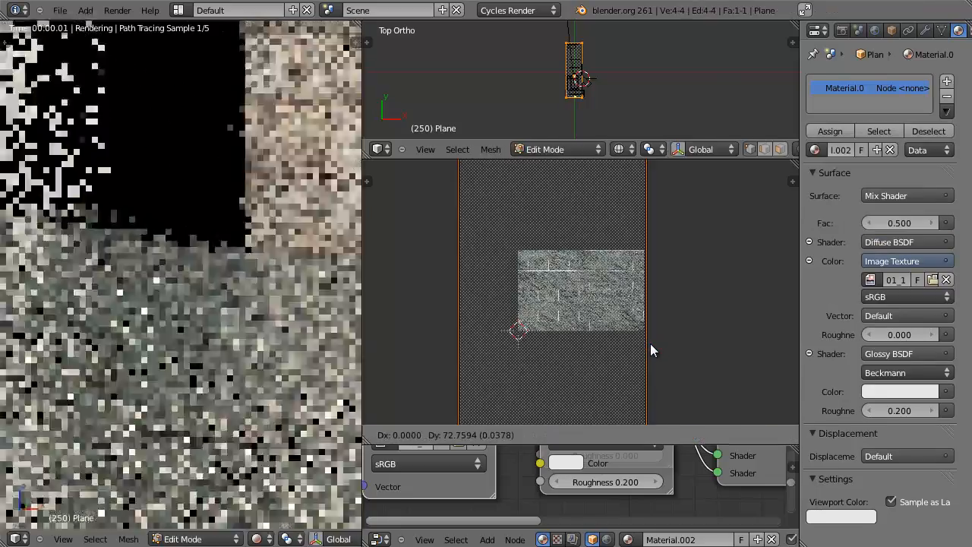
{"action": "left_click", "coordinate": [647, 344]}
{"action": "key", "text": "Tab"}
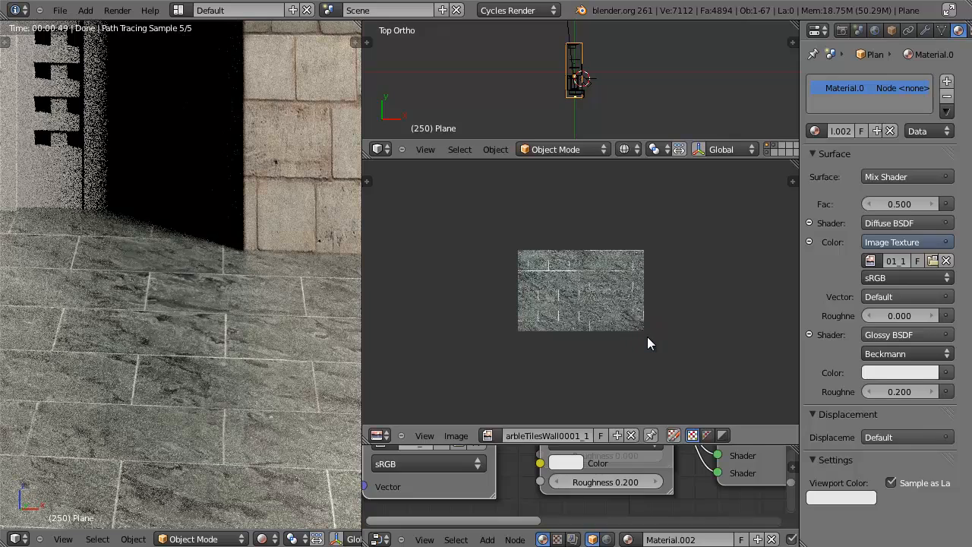
Step: Nudge the floor's UV island farther up in two moves to fine-tune where the marble tiles meet the wall
{"action": "key", "text": "Tab"}
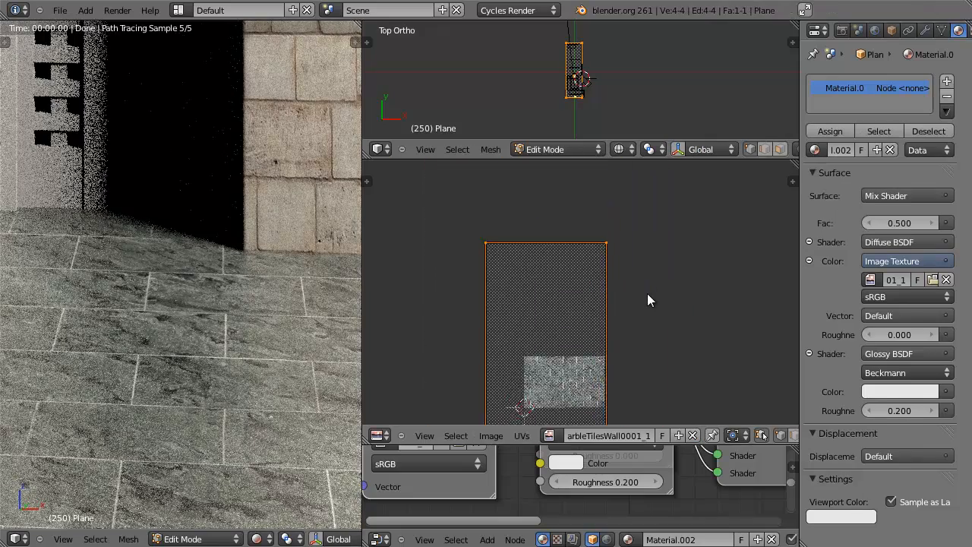
{"action": "key", "text": "g"}
{"action": "left_click", "coordinate": [647, 284]}
{"action": "key", "text": "Tab"}
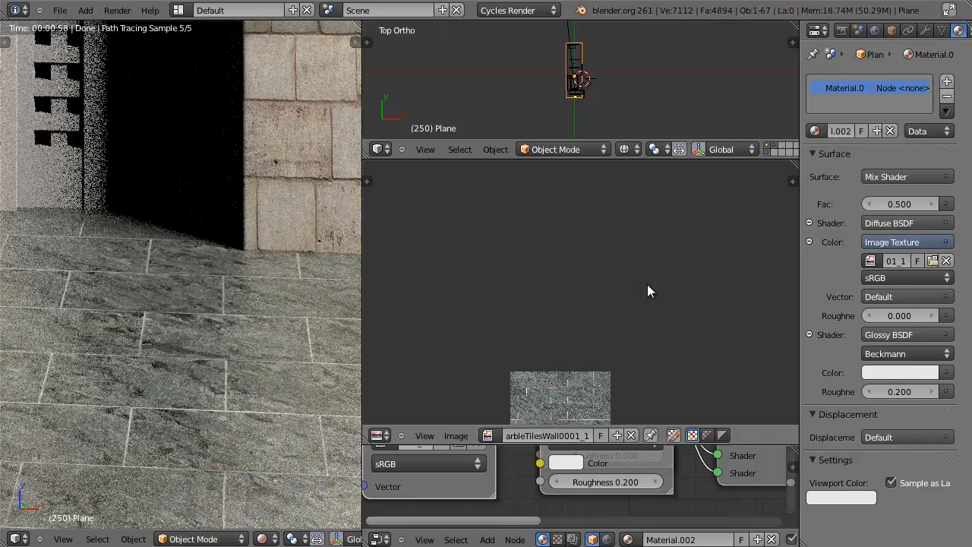
{"action": "key", "text": "Tab"}
{"action": "key", "text": "g"}
{"action": "left_click", "coordinate": [647, 286]}
{"action": "key", "text": "Tab"}
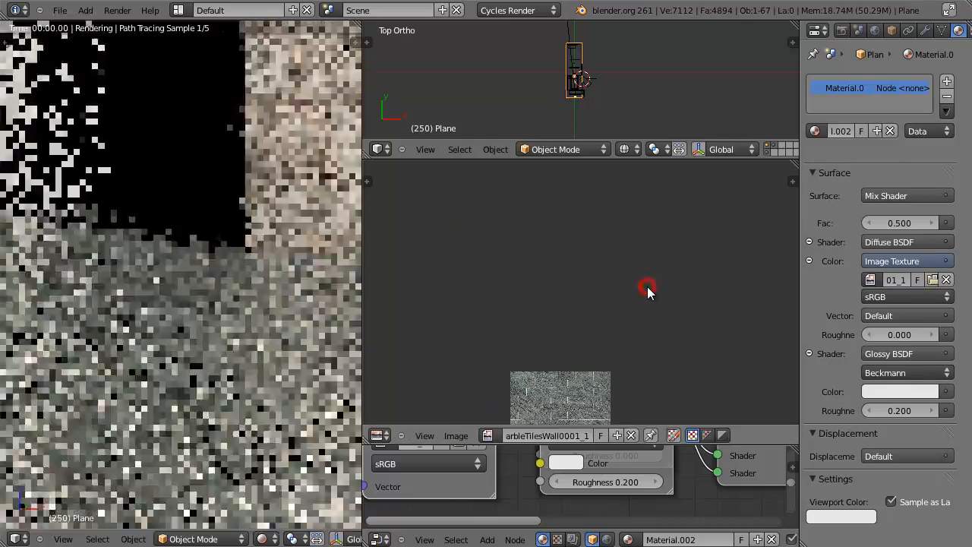
Step: Nudge the floor's UV island upward in two small moves to bring the marble joints closer to the wall's base
{"action": "key", "text": "Tab"}
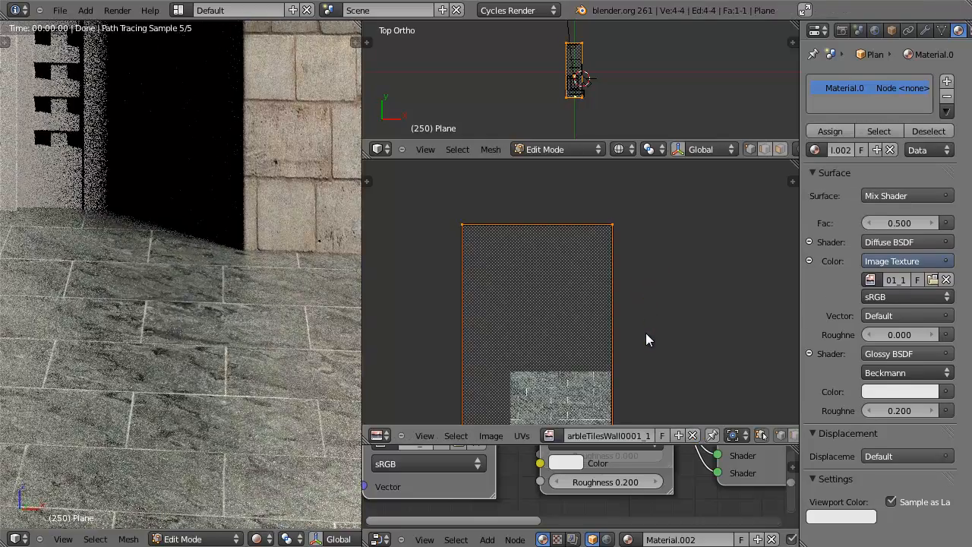
{"action": "key", "text": "g"}
{"action": "left_click", "coordinate": [649, 311]}
{"action": "key", "text": "Tab"}
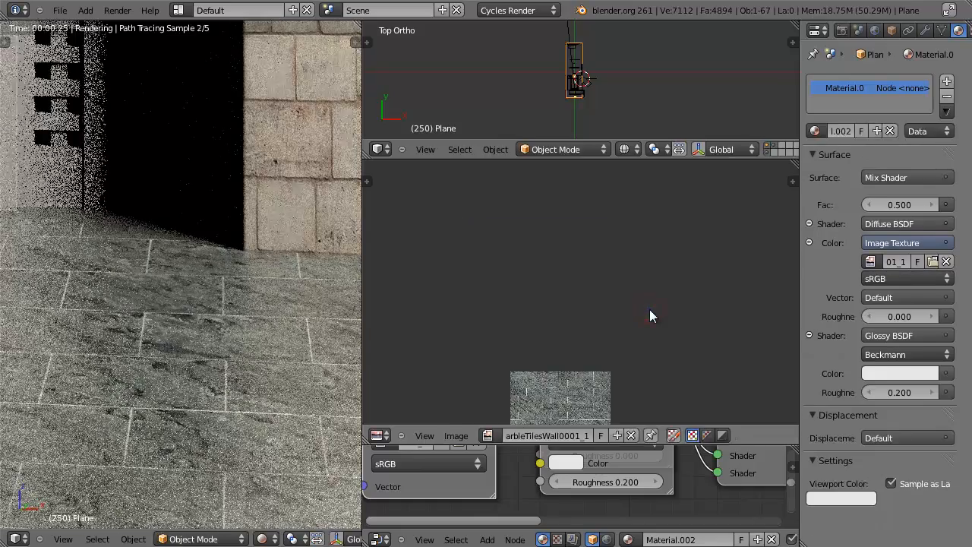
{"action": "key", "text": "Tab"}
{"action": "key", "text": "g"}
{"action": "key", "text": "y"}
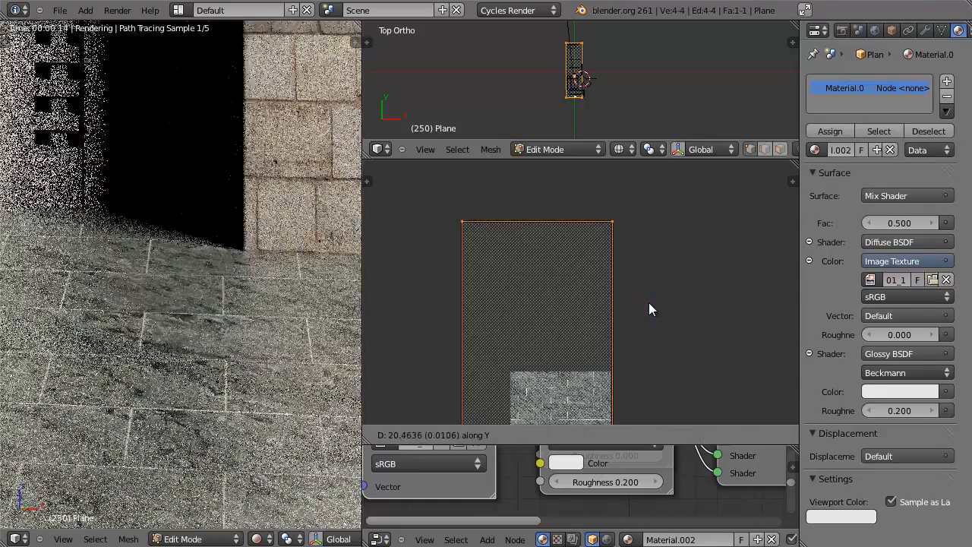
{"action": "left_click", "coordinate": [649, 304]}
{"action": "key", "text": "Tab"}
Step: Move the floor's UV island slightly farther up along Y and check the tile joints beside the dark doorway
{"action": "key", "text": "Tab"}
{"action": "key", "text": "g"}
{"action": "key", "text": "y"}
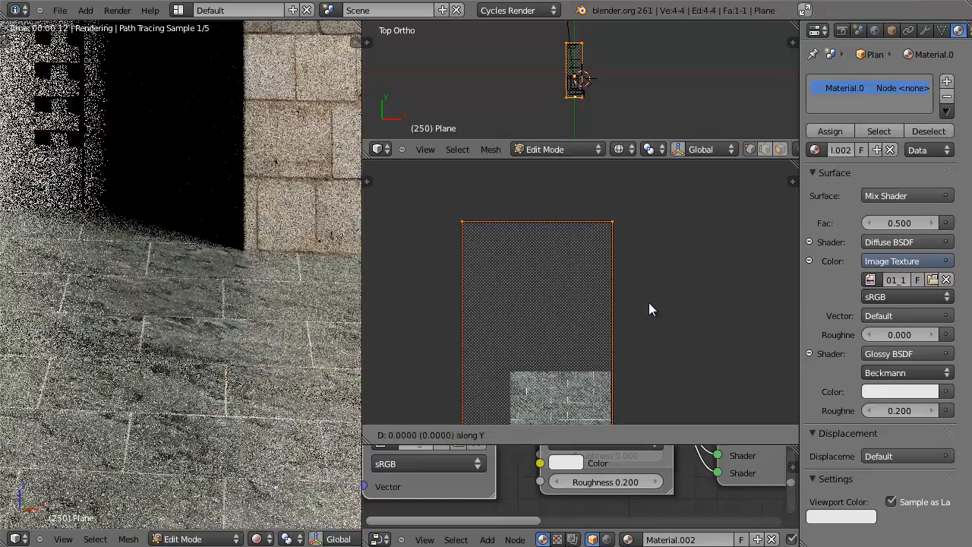
{"action": "left_click", "coordinate": [647, 288]}
{"action": "key", "text": "Tab"}
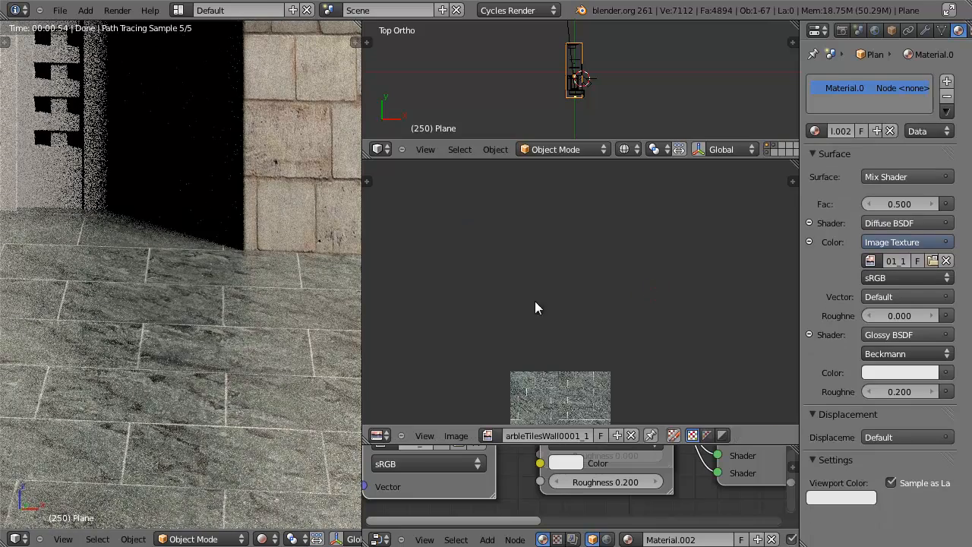
{"action": "scroll", "coordinate": [235, 251], "scroll_direction": "down", "scroll_amount": 1}
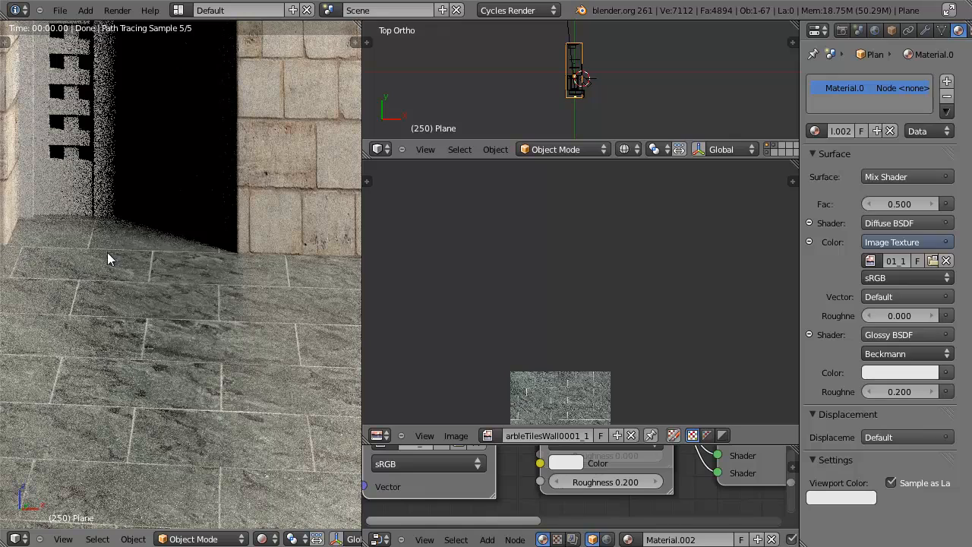
{"action": "scroll", "coordinate": [175, 255], "scroll_direction": "down", "scroll_amount": 1}
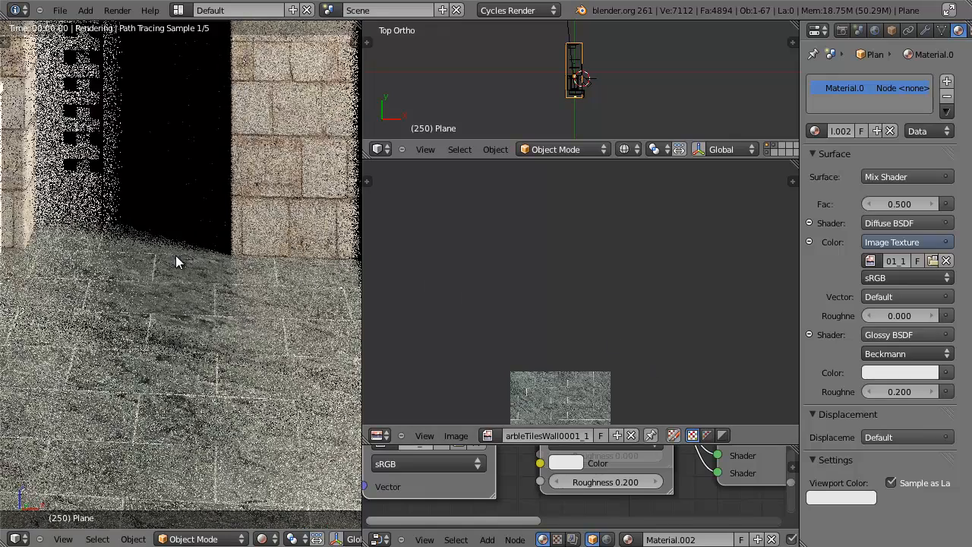
Step: Shift the floor's UV island slightly to the right along X and slightly down along Y to line up the tile joints
{"action": "key", "text": "Tab"}
{"action": "key", "text": "g"}
{"action": "key", "text": "x"}
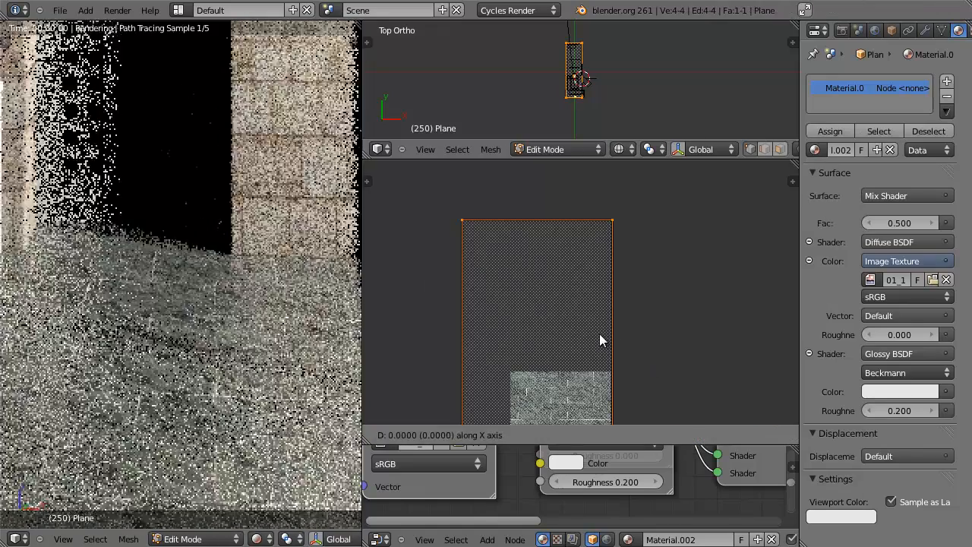
{"action": "left_click", "coordinate": [614, 335]}
{"action": "key", "text": "Tab"}
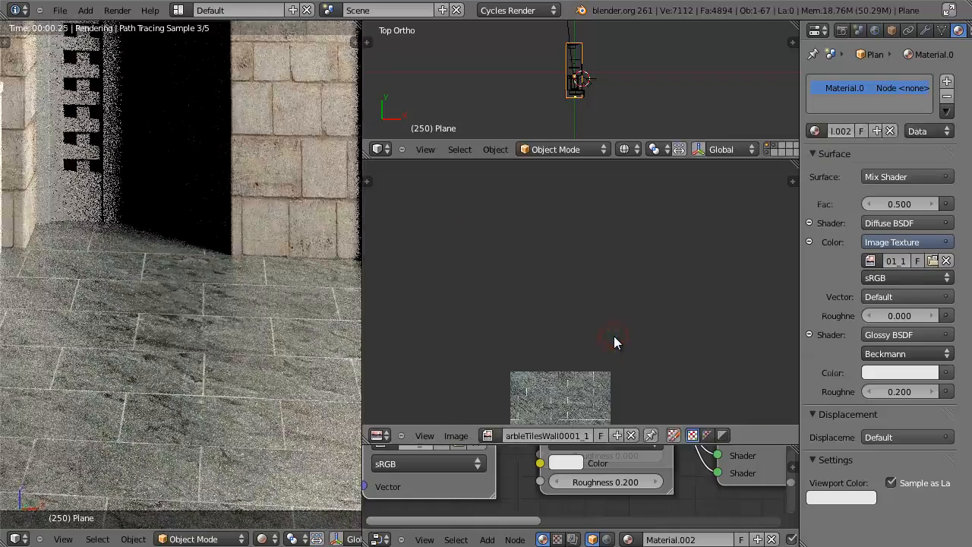
{"action": "key", "text": "Tab"}
{"action": "key", "text": "g"}
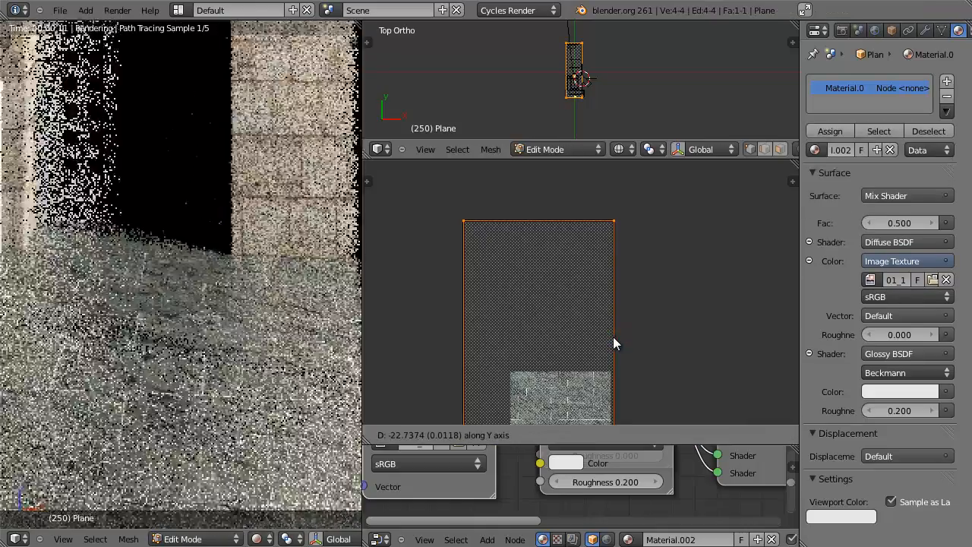
{"action": "left_click", "coordinate": [606, 338]}
{"action": "key", "text": "Tab"}
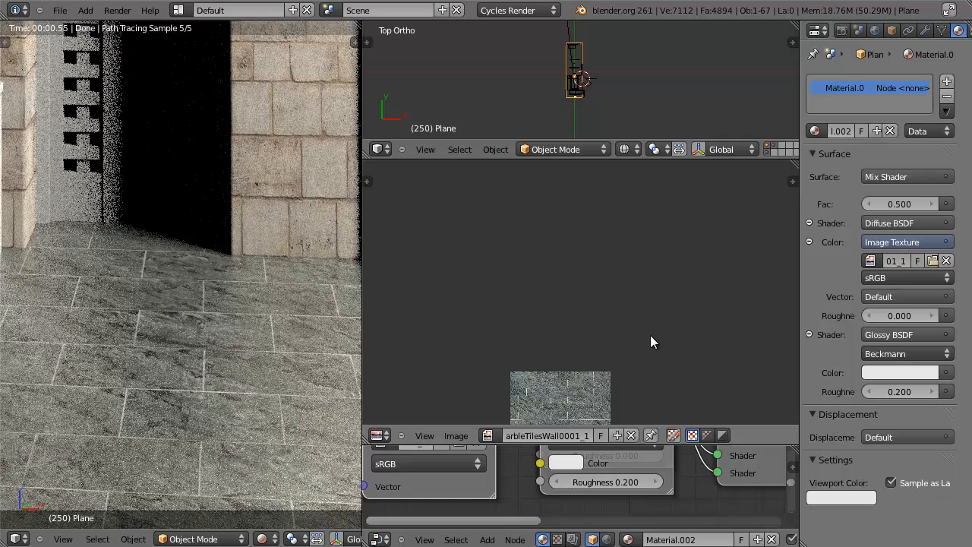
{"action": "key", "text": "Tab"}
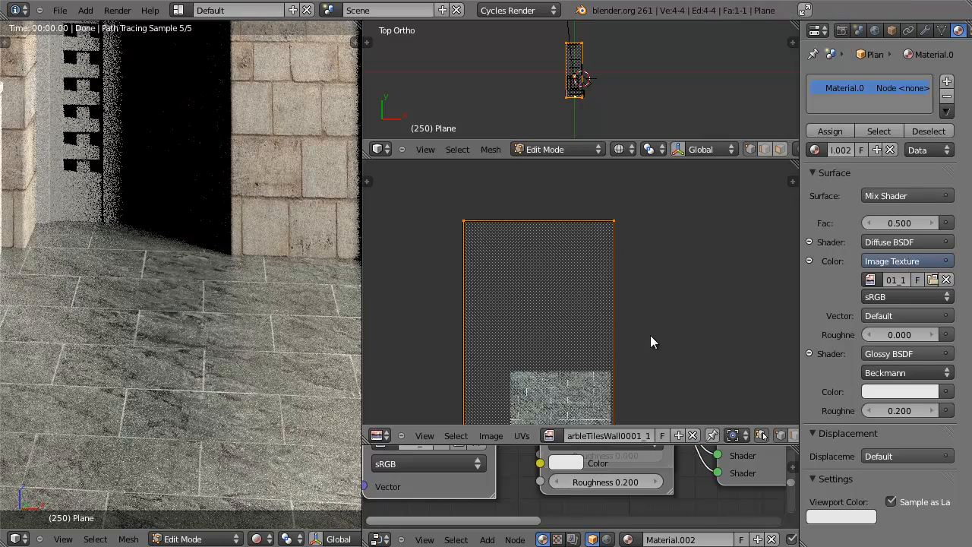
{"action": "key", "text": "g"}
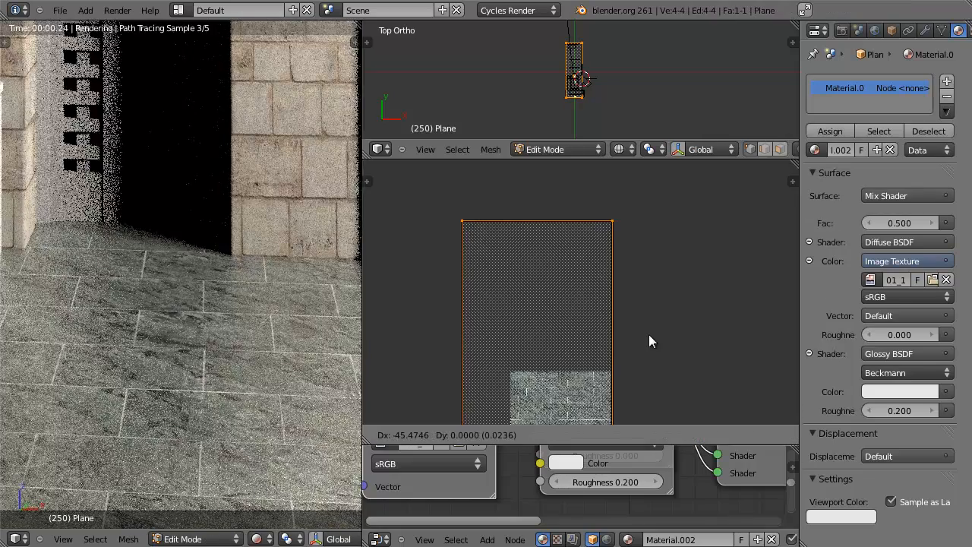
{"action": "key", "text": "Escape"}
{"action": "key", "text": "Tab"}
Step: Examine the marble floor's tile scale and alignment against the brick walls in the rendered view, and look at the tile texture image
{"action": "scroll", "coordinate": [195, 275], "scroll_direction": "down", "scroll_amount": 3}
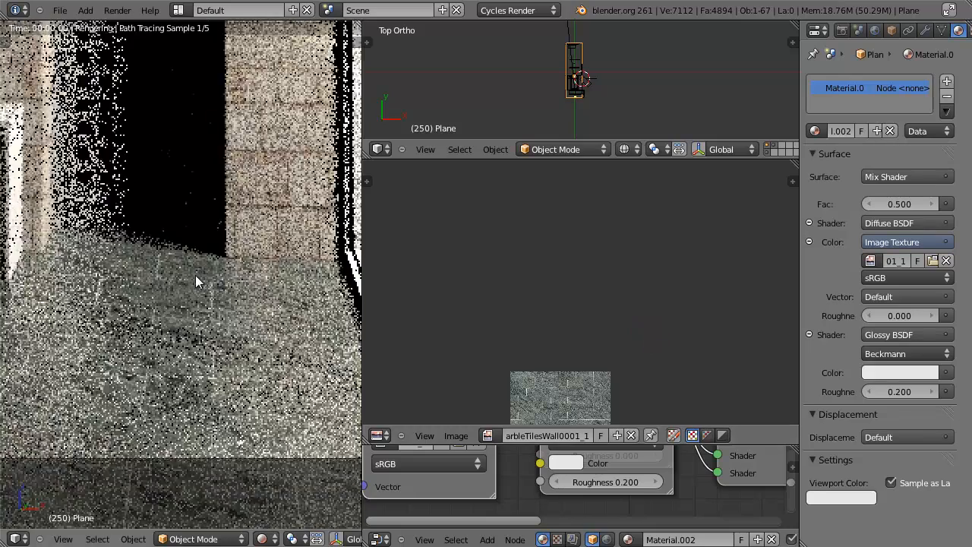
{"action": "scroll", "coordinate": [198, 289], "scroll_direction": "up", "scroll_amount": 1}
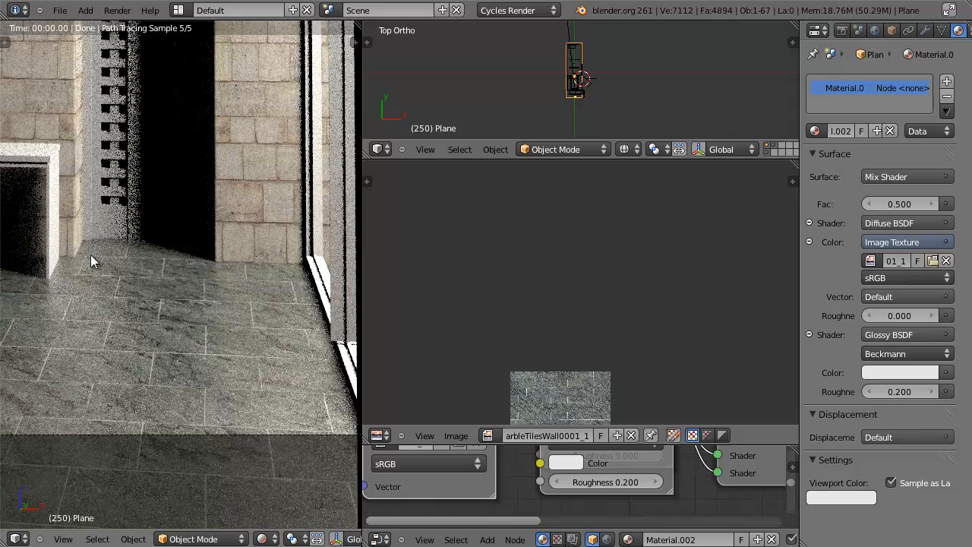
{"action": "scroll", "coordinate": [279, 282], "scroll_direction": "up", "scroll_amount": 2}
{"action": "scroll", "coordinate": [279, 276], "scroll_direction": "up", "scroll_amount": 1}
{"action": "scroll", "coordinate": [277, 277], "scroll_direction": "down", "scroll_amount": 5}
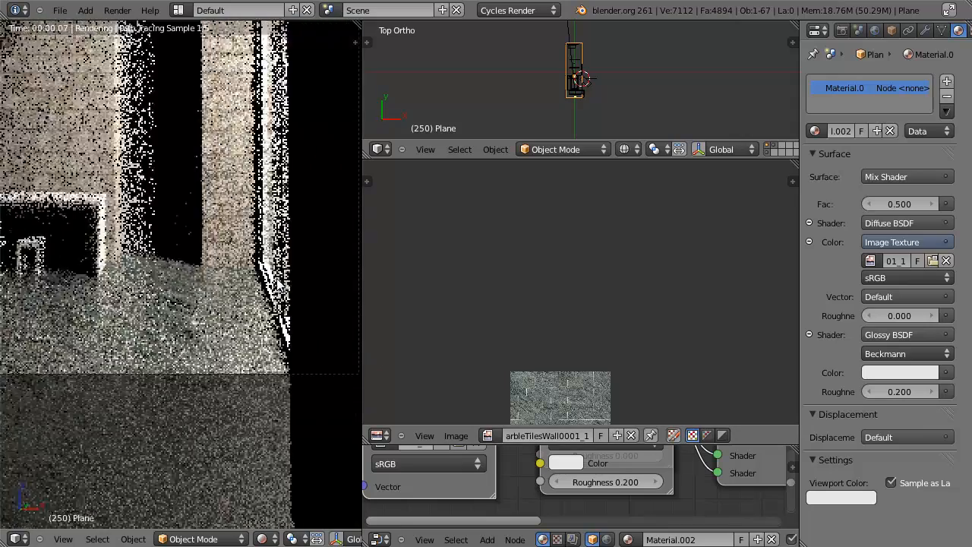
{"action": "middle_click_drag", "start_coordinate": [226, 269], "coordinate": [261, 292], "text": "shift"}
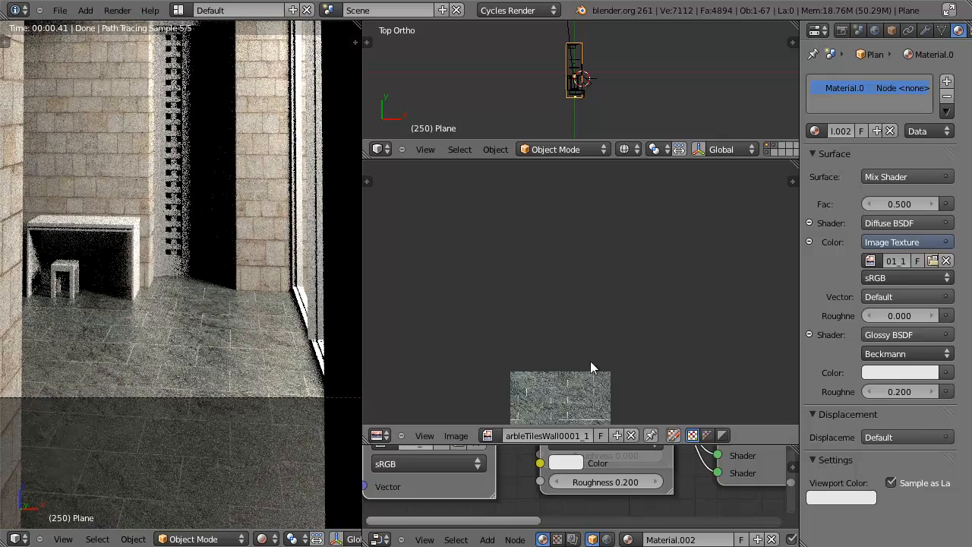
{"action": "middle_click_drag", "start_coordinate": [587, 412], "coordinate": [604, 302]}
{"action": "scroll", "coordinate": [604, 302], "scroll_direction": "up", "scroll_amount": 3}
{"action": "scroll", "coordinate": [179, 316], "scroll_direction": "up", "scroll_amount": 2}
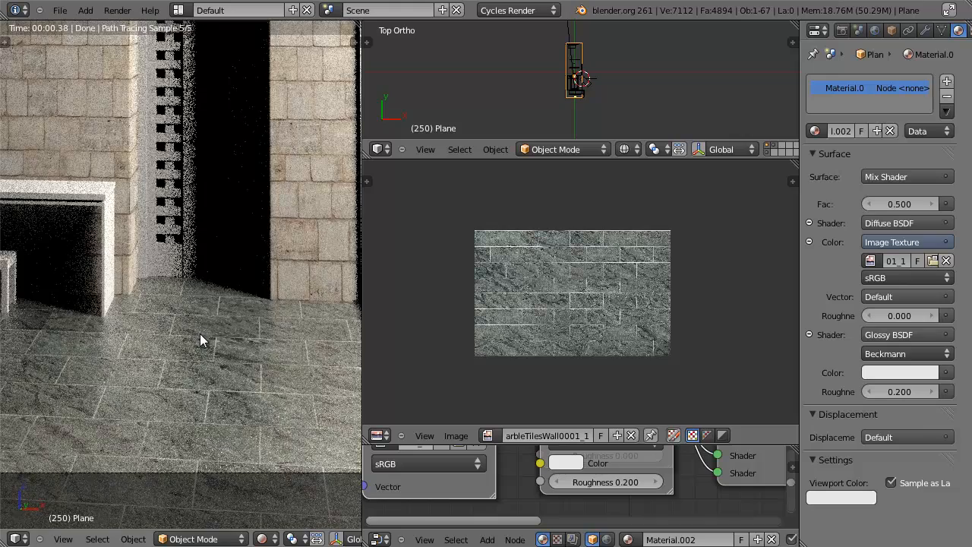
{"action": "scroll", "coordinate": [199, 337], "scroll_direction": "down", "scroll_amount": 2}
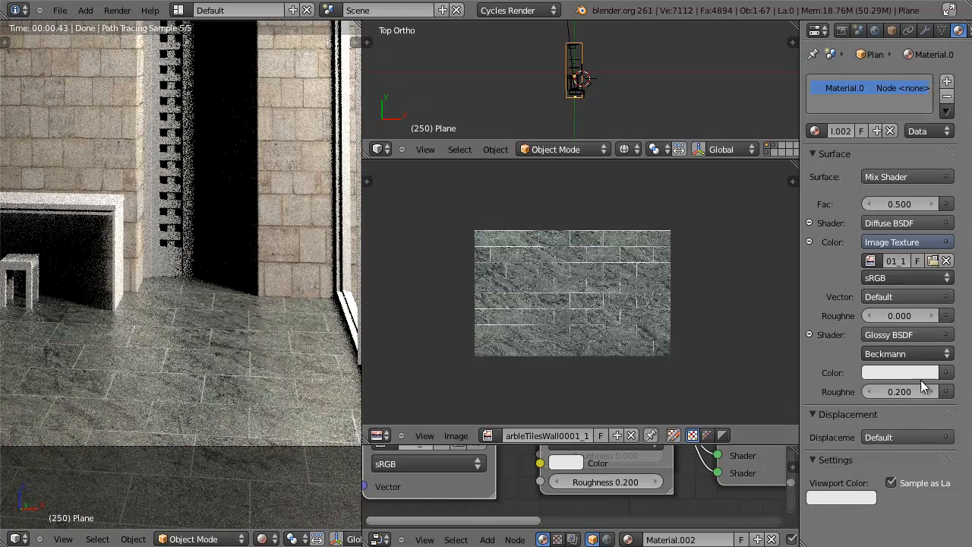
Step: Compare the floor material's look with the Mix Shader factor at 1.000 and at 0.000
{"action": "left_click", "coordinate": [891, 205]}
{"action": "left_click", "coordinate": [895, 194]}
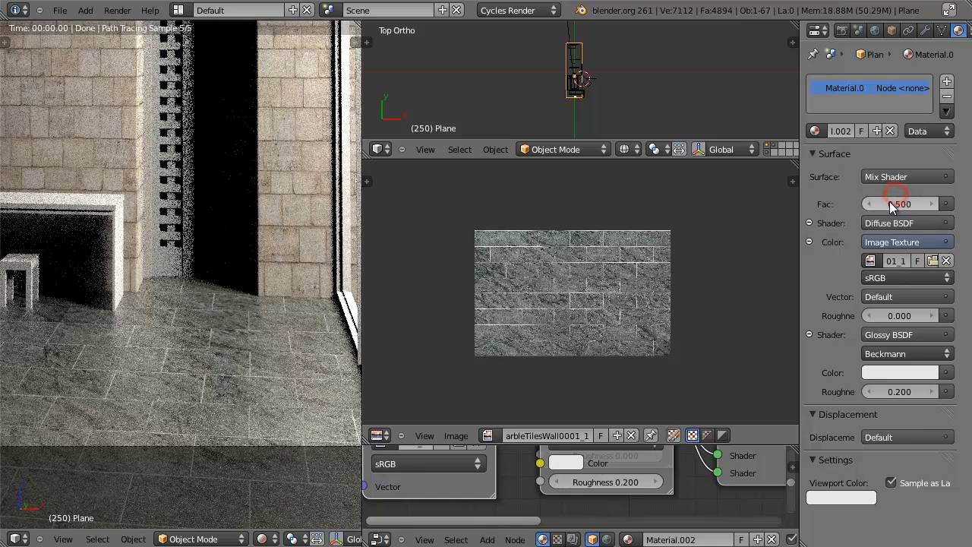
{"action": "left_click", "coordinate": [890, 222]}
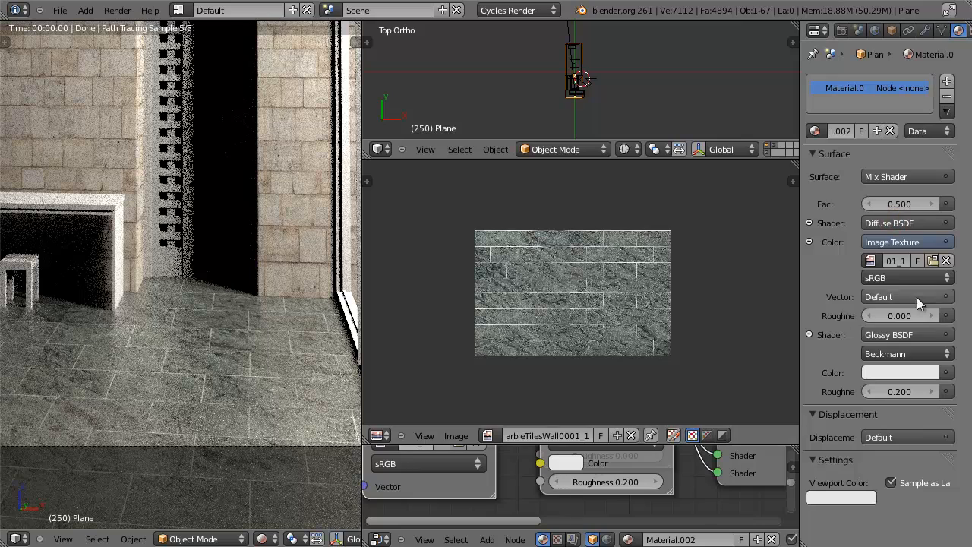
{"action": "left_click_drag", "start_coordinate": [882, 205], "coordinate": [951, 205]}
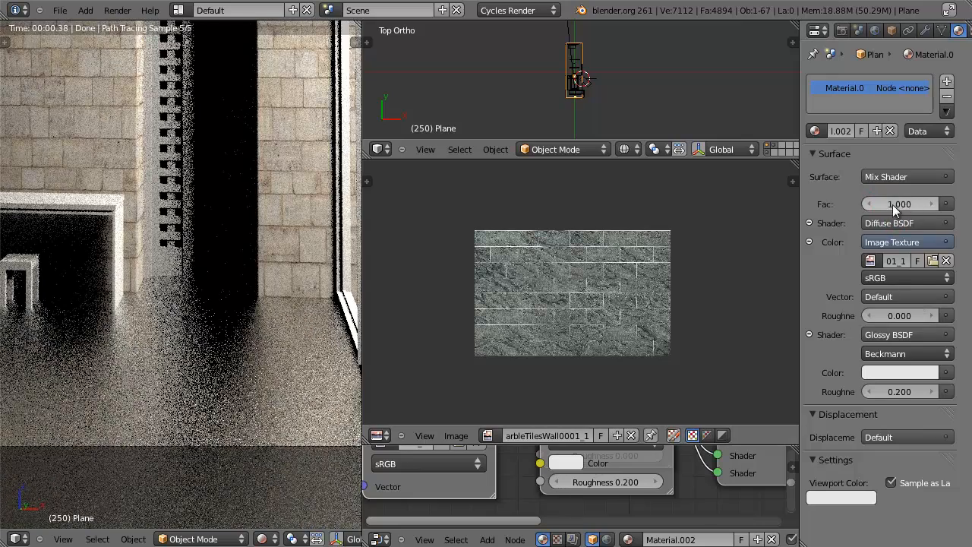
{"action": "left_click_drag", "start_coordinate": [900, 203], "coordinate": [850, 204]}
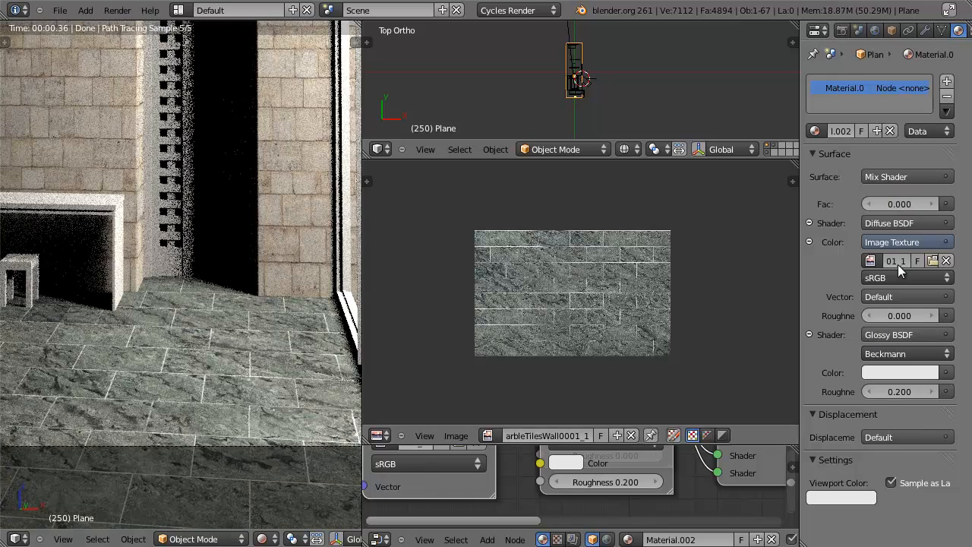
Step: Set the floor material's Mix Shader factor to 0.300
{"action": "left_click", "coordinate": [932, 204]}
{"action": "left_click", "coordinate": [932, 204]}
{"action": "left_click", "coordinate": [932, 204]}
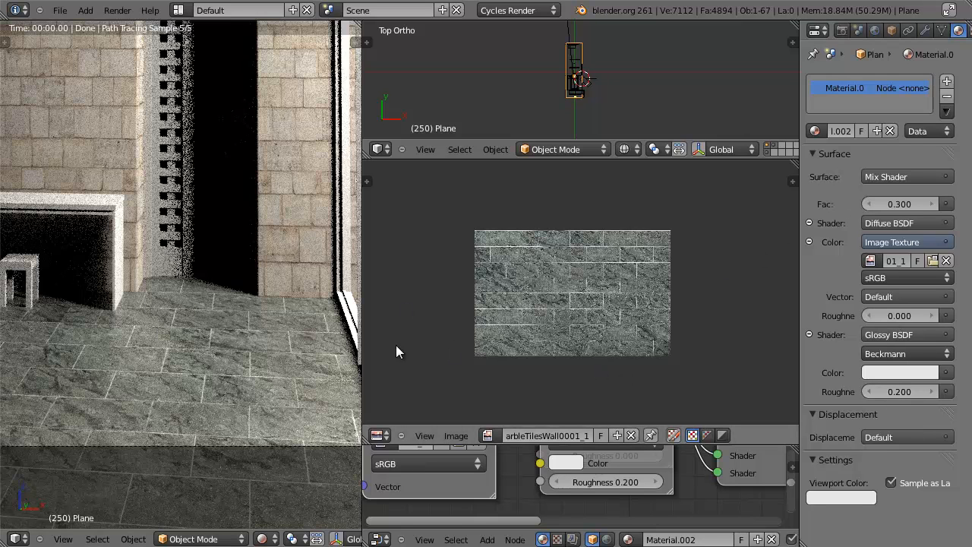
Step: Try glossy roughness values of 0.000 and 0.100 on the floor, settle on 0.050, and check the reflections across the room
{"action": "left_click", "coordinate": [869, 391]}
{"action": "left_click", "coordinate": [869, 391]}
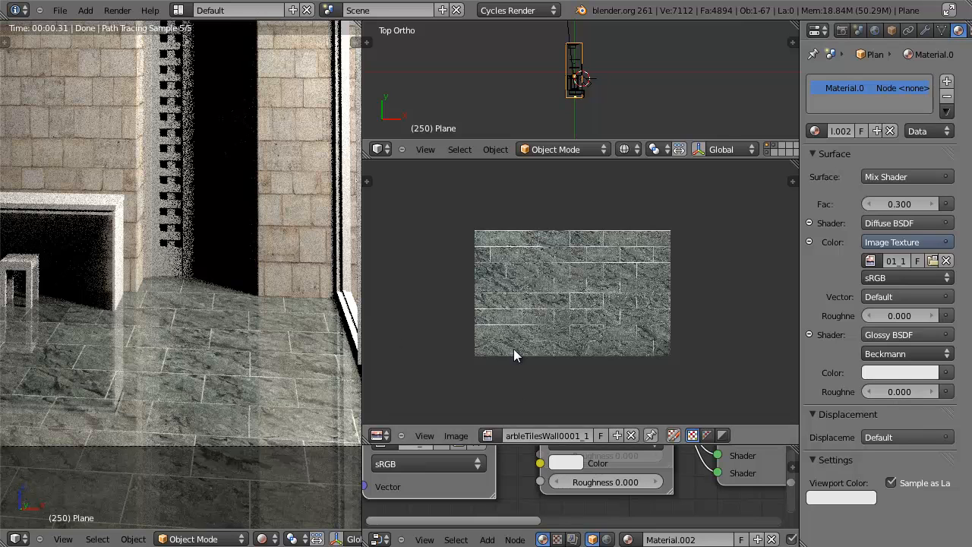
{"action": "left_click", "coordinate": [931, 391]}
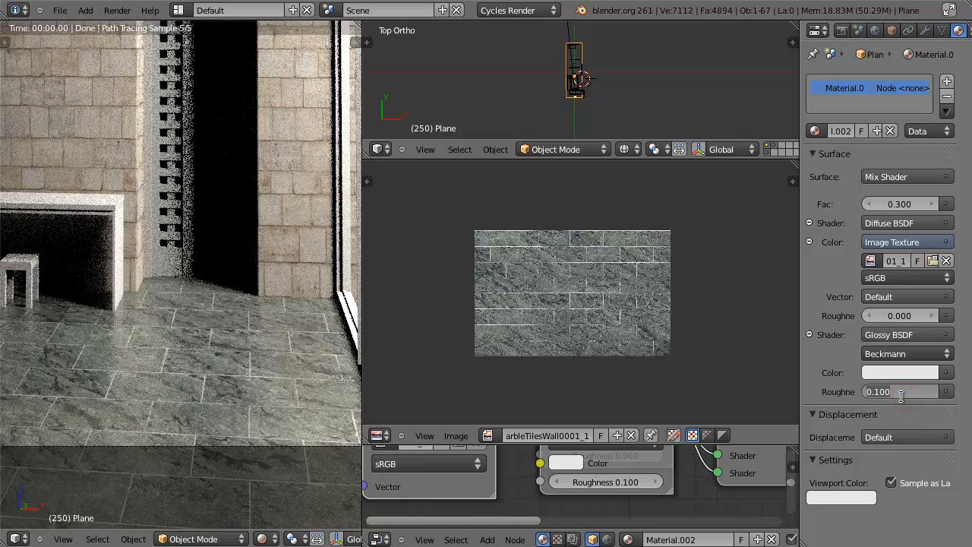
{"action": "left_click", "coordinate": [902, 390]}
{"action": "type", "text": "0.05"}
{"action": "key", "text": "Return"}
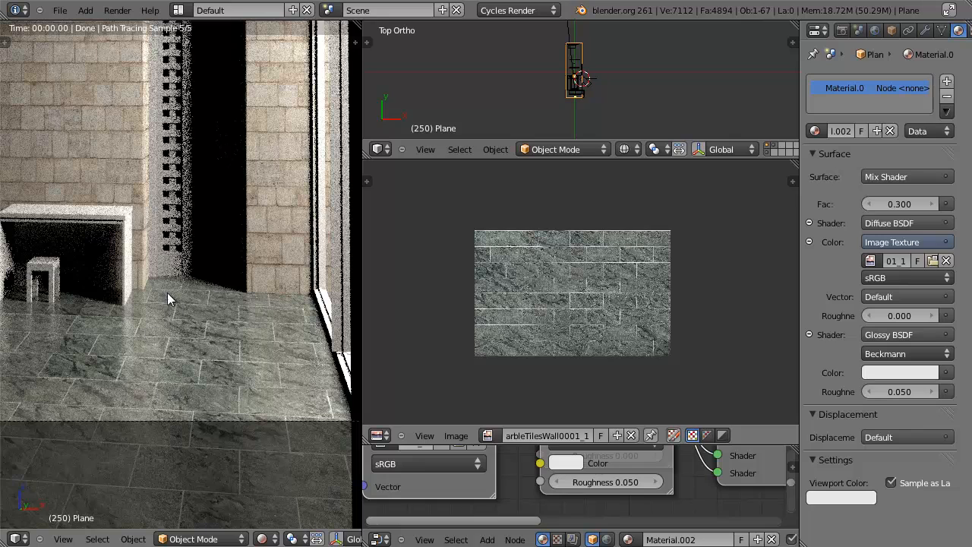
{"action": "scroll", "coordinate": [173, 289], "scroll_direction": "down", "scroll_amount": 1}
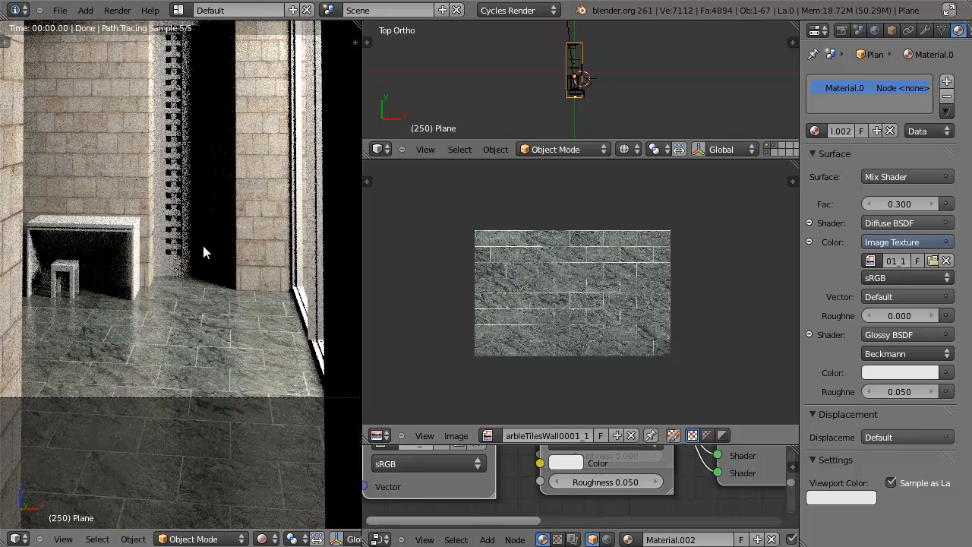
{"action": "middle_click_drag", "start_coordinate": [203, 245], "coordinate": [202, 318], "text": "shift"}
{"action": "scroll", "coordinate": [202, 318], "scroll_direction": "down", "scroll_amount": 1}
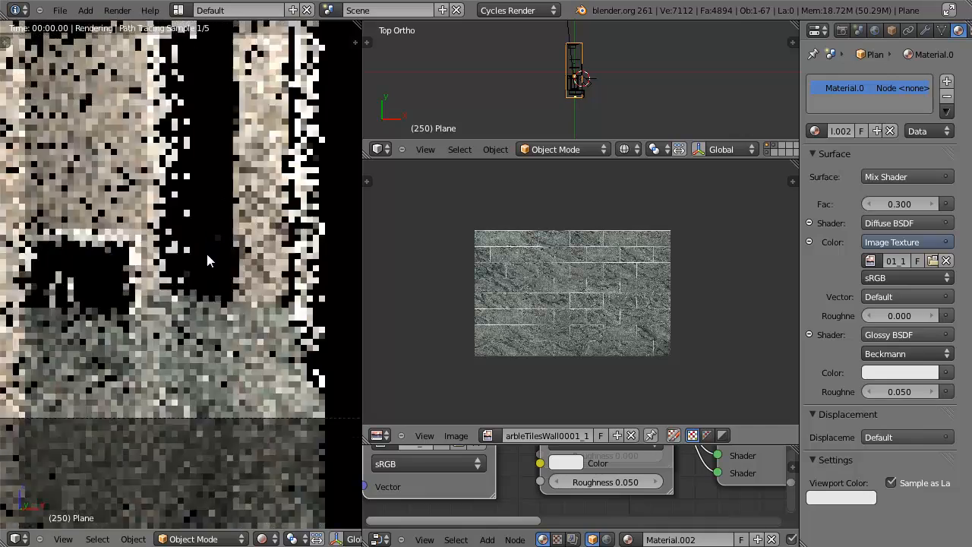
{"action": "scroll", "coordinate": [200, 315], "scroll_direction": "down", "scroll_amount": 1}
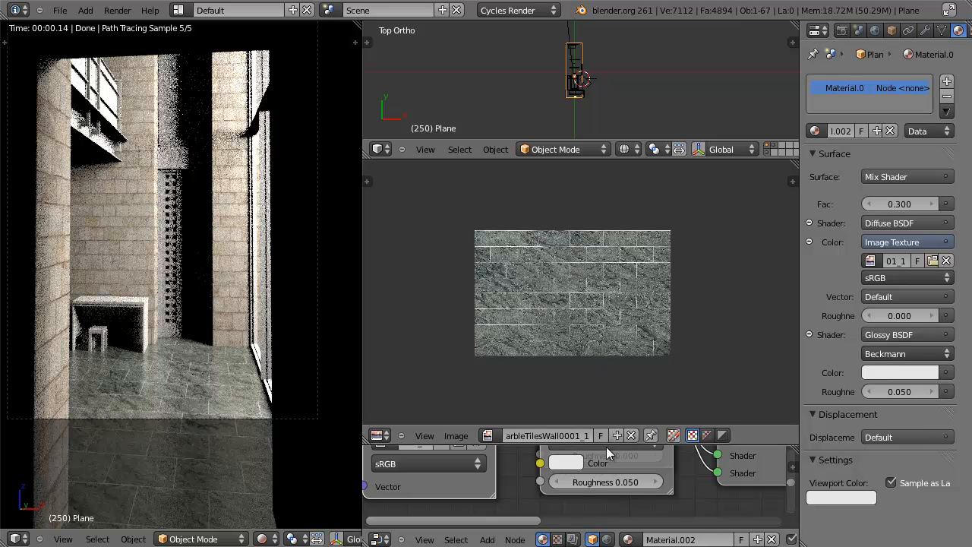
Step: Enlarge the node editor and place the Glossy BSDF node below the Diffuse BSDF node so the floor's node tree is readable
{"action": "left_click_drag", "start_coordinate": [606, 446], "coordinate": [622, 90]}
{"action": "left_click_drag", "start_coordinate": [629, 188], "coordinate": [629, 129]}
{"action": "scroll", "coordinate": [625, 291], "scroll_direction": "down", "scroll_amount": 1}
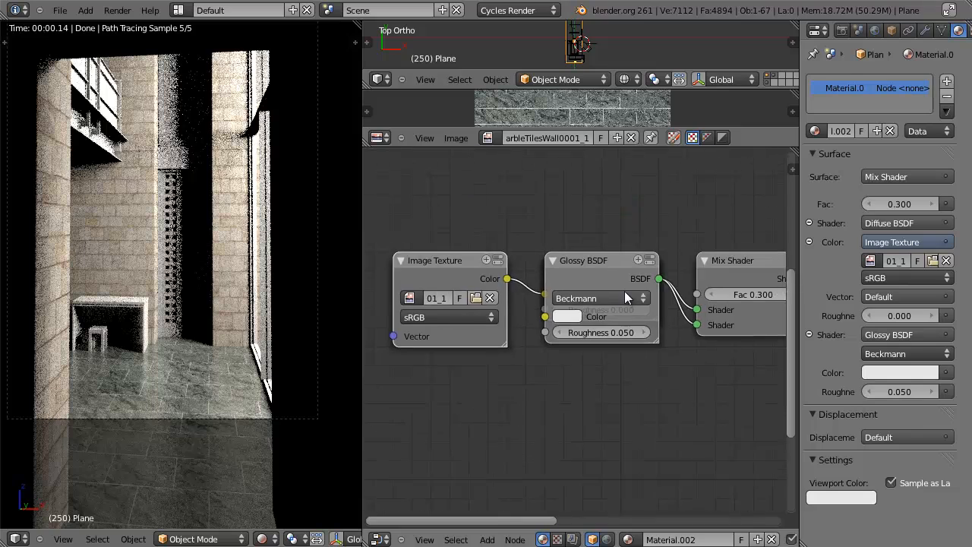
{"action": "scroll", "coordinate": [624, 291], "scroll_direction": "down", "scroll_amount": 1}
{"action": "left_click_drag", "start_coordinate": [363, 328], "coordinate": [319, 321]}
{"action": "left_click_drag", "start_coordinate": [564, 276], "coordinate": [569, 383]}
{"action": "middle_click_drag", "start_coordinate": [648, 396], "coordinate": [586, 308]}
{"action": "scroll", "coordinate": [619, 309], "scroll_direction": "down", "scroll_amount": 1}
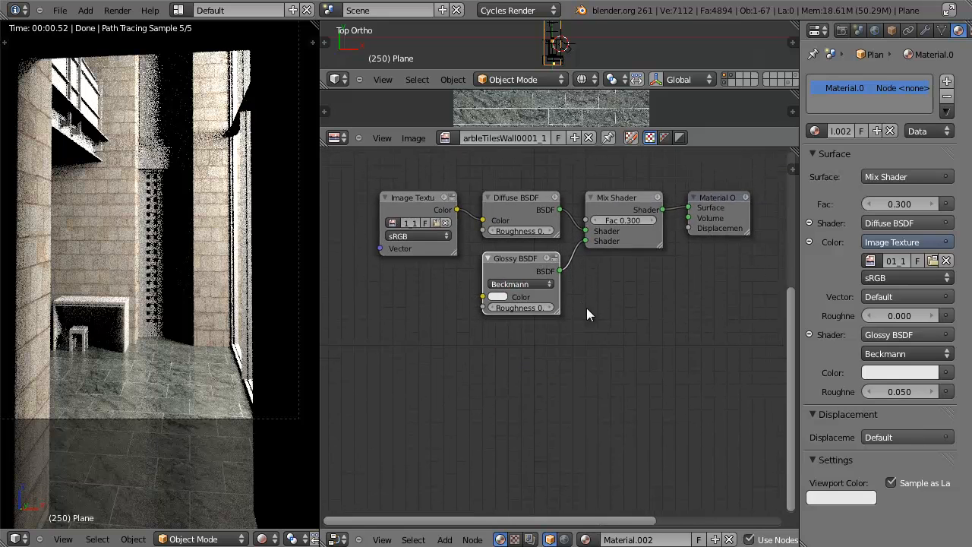
Step: Add a color Mix node below the Glossy BSDF node and move the Material Output node farther from the Mix Shader
{"action": "key", "text": "shift+a"}
{"action": "mouse_move", "coordinate": [522, 339]}
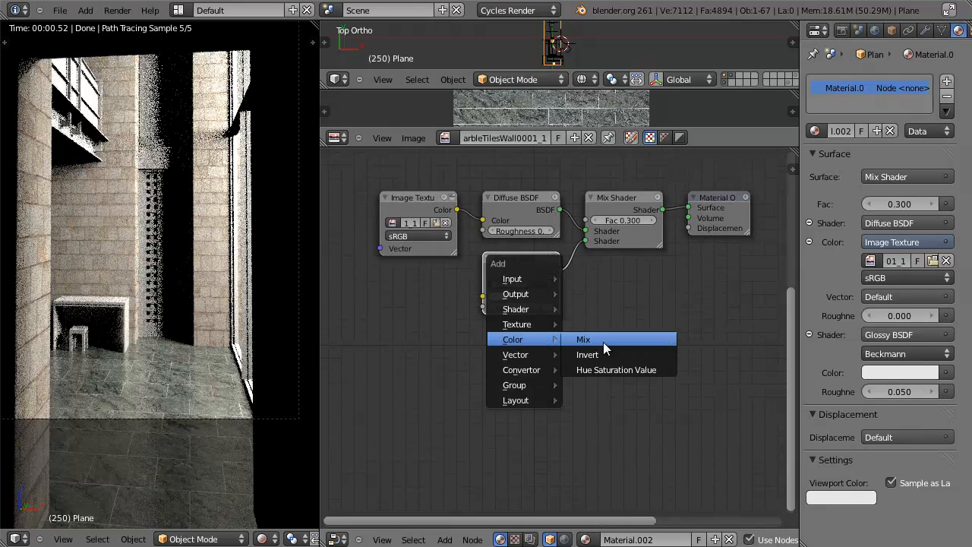
{"action": "left_click", "coordinate": [603, 340]}
{"action": "left_click", "coordinate": [504, 368]}
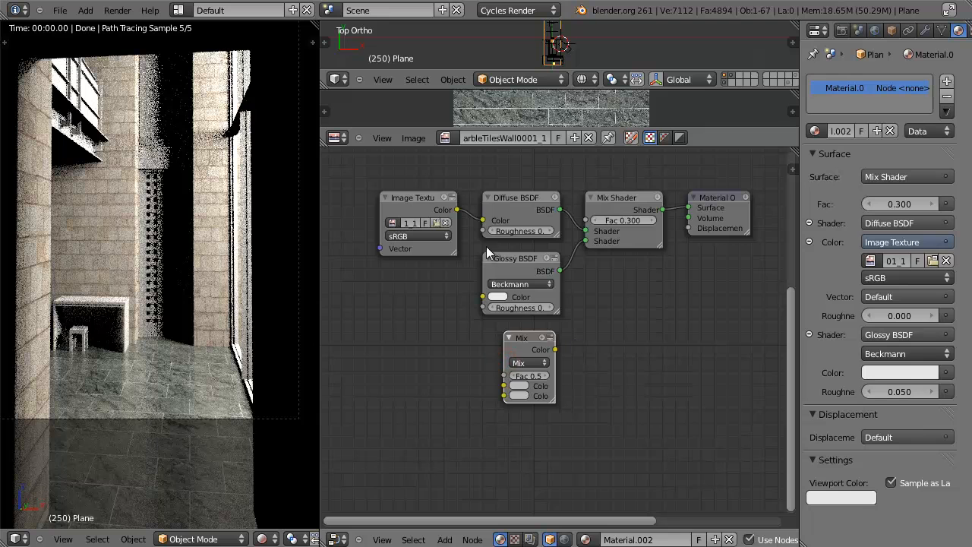
{"action": "mouse_move", "coordinate": [718, 199]}
{"action": "left_mouse_down"}
{"action": "mouse_move", "coordinate": [742, 194]}
{"action": "mouse_move", "coordinate": [746, 170]}
{"action": "mouse_move", "coordinate": [731, 193]}
{"action": "left_mouse_up"}
{"action": "scroll", "coordinate": [713, 221], "scroll_direction": "down", "scroll_amount": 1}
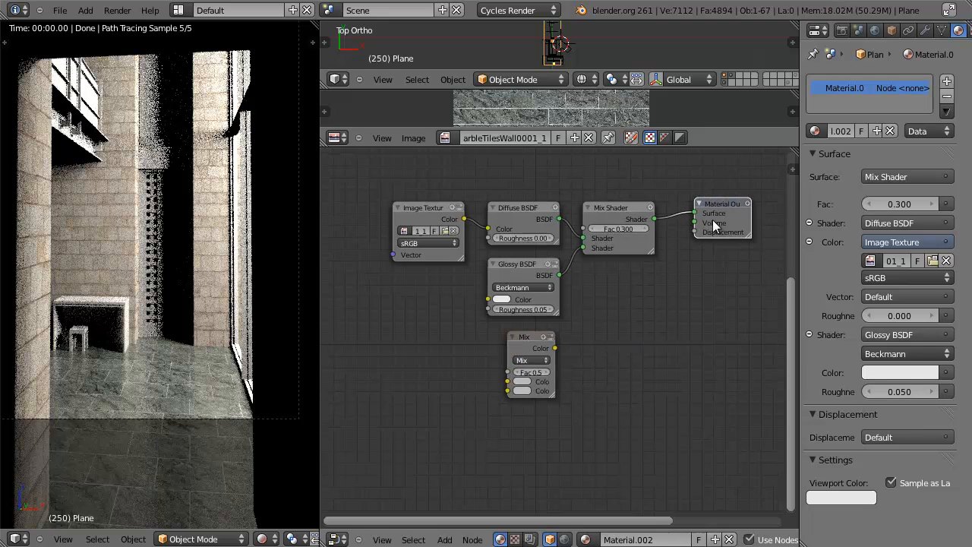
Step: Connect the Image Texture's Color to the Material Output's Displacement and inspect the bump on the floor tiles up close
{"action": "left_click_drag", "start_coordinate": [694, 234], "coordinate": [682, 247]}
{"action": "left_click_drag", "start_coordinate": [687, 247], "coordinate": [465, 230]}
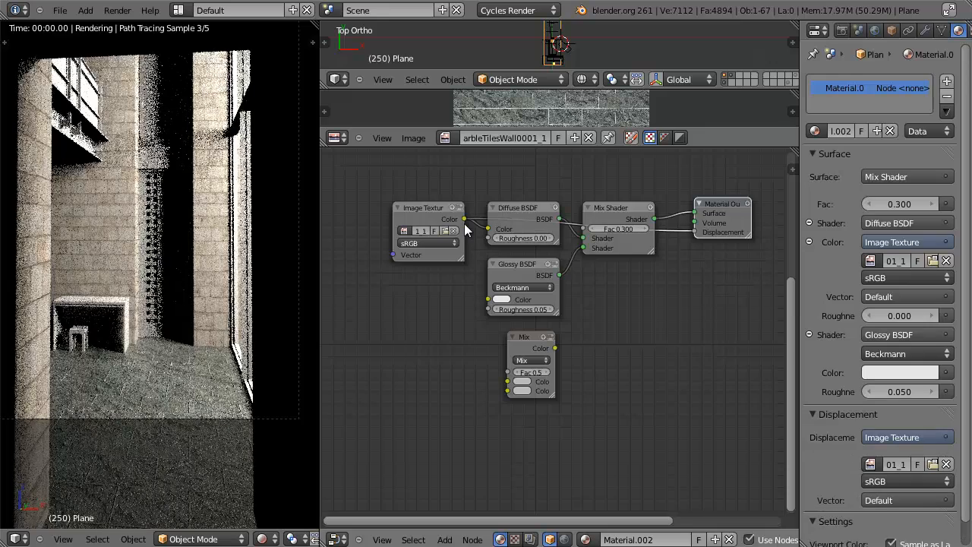
{"action": "scroll", "coordinate": [163, 410], "scroll_direction": "up", "scroll_amount": 3}
{"action": "middle_click_drag", "start_coordinate": [163, 409], "coordinate": [202, 229], "text": "shift"}
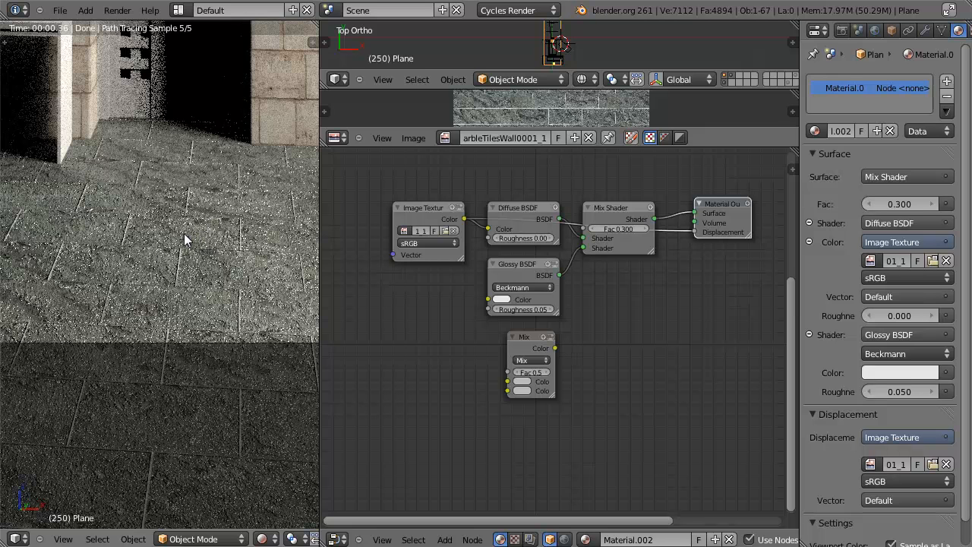
{"action": "scroll", "coordinate": [598, 263], "scroll_direction": "up", "scroll_amount": 1}
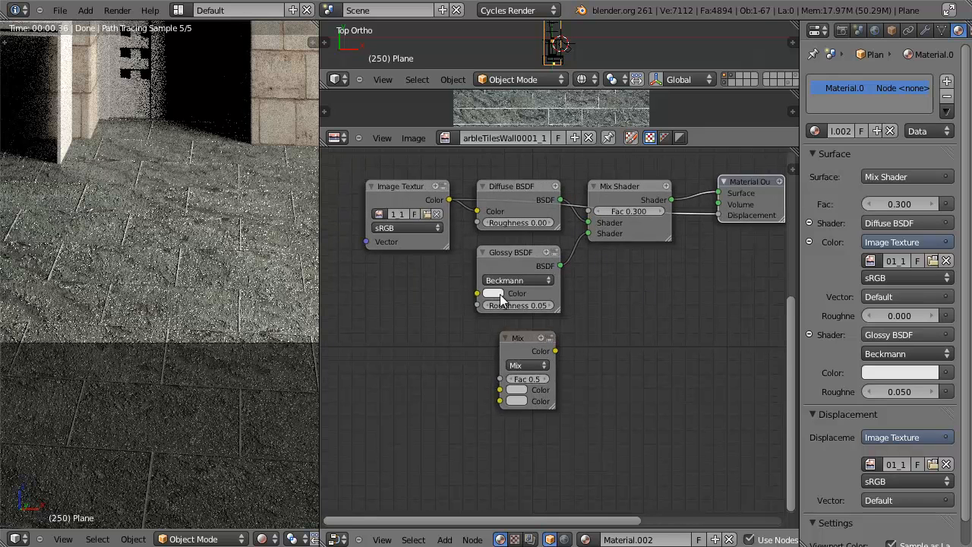
Step: Route the texture through the Mix node's Color2 into Displacement, with the node placed below the Mix Shader and blending set to Multiply
{"action": "left_click_drag", "start_coordinate": [718, 215], "coordinate": [498, 402]}
{"action": "left_click_drag", "start_coordinate": [516, 335], "coordinate": [641, 274]}
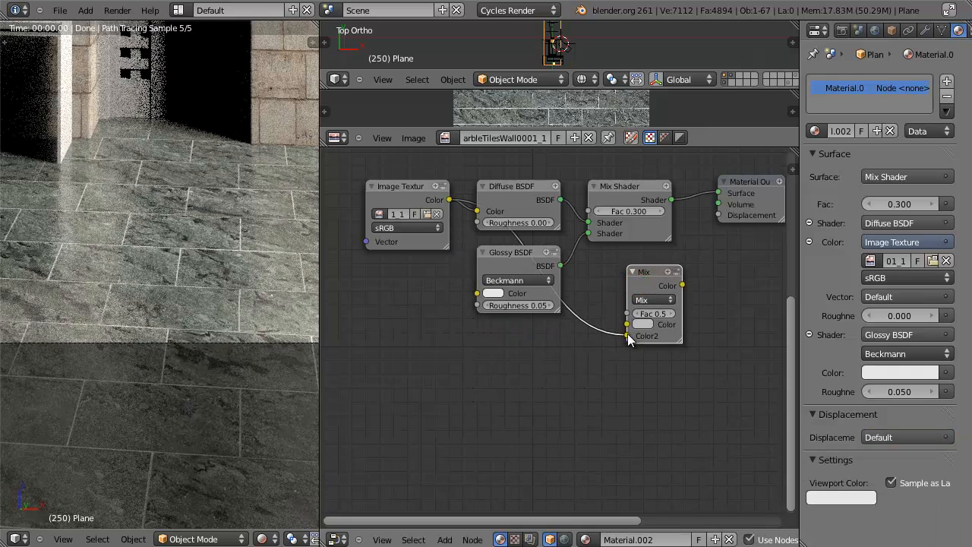
{"action": "left_click", "coordinate": [651, 300]}
{"action": "left_click", "coordinate": [657, 265]}
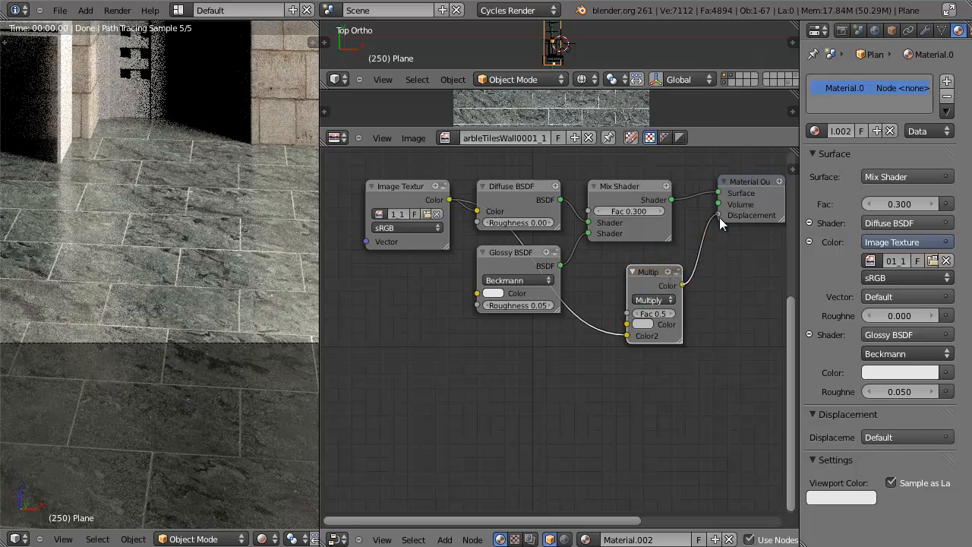
{"action": "left_click_drag", "start_coordinate": [720, 217], "coordinate": [719, 215]}
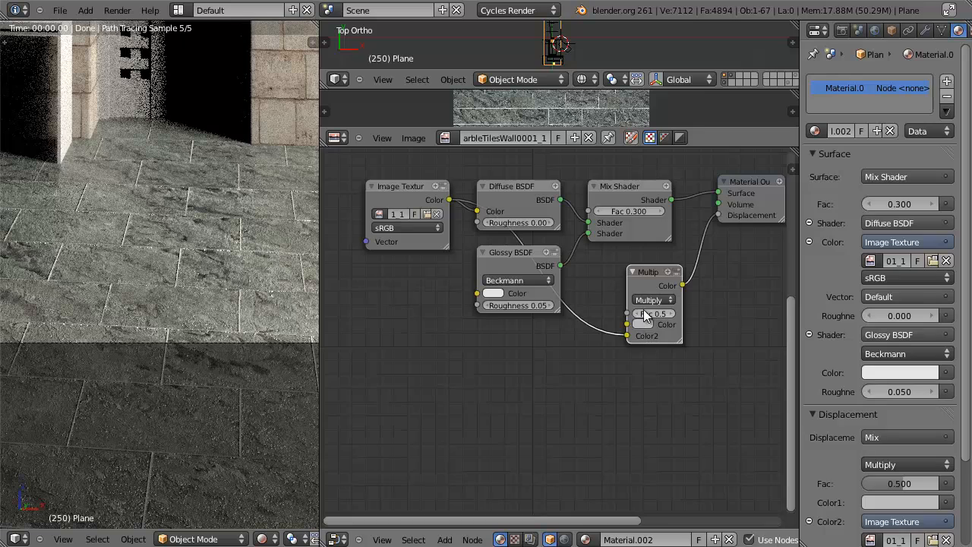
Step: Try Multiply factors of 1.000 and 0.414 for the floor's displacement, then set the factor to 0.522
{"action": "left_click_drag", "start_coordinate": [653, 319], "coordinate": [794, 320]}
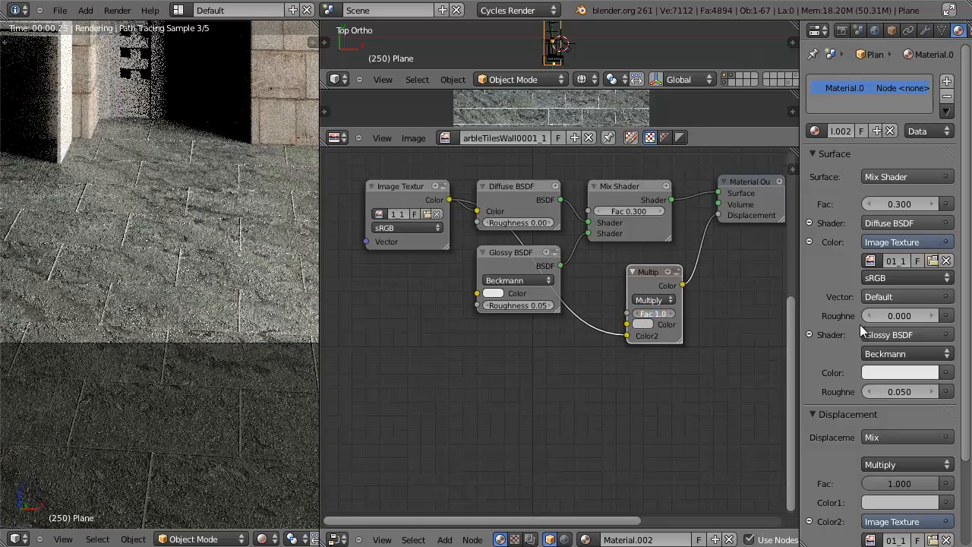
{"action": "left_click_drag", "start_coordinate": [653, 313], "coordinate": [490, 312]}
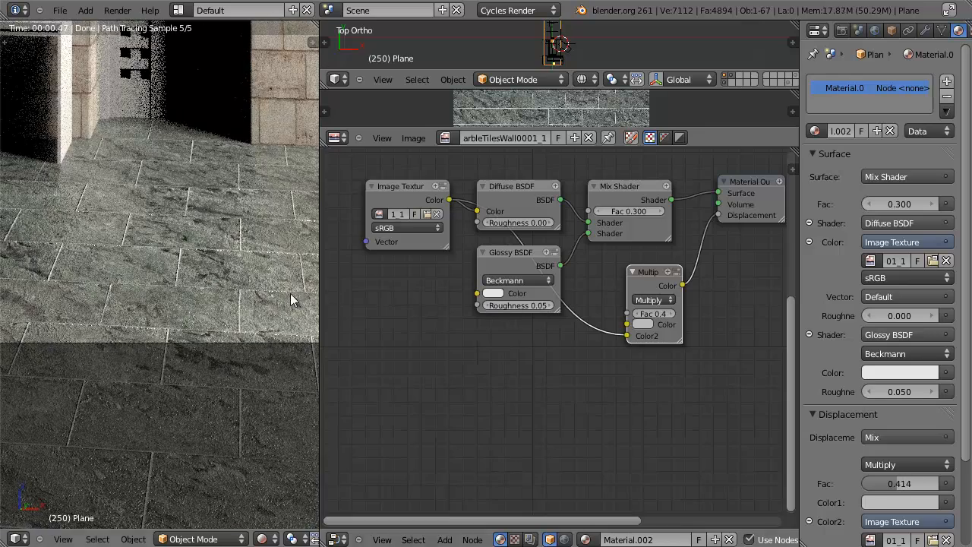
{"action": "left_click_drag", "start_coordinate": [668, 319], "coordinate": [709, 321]}
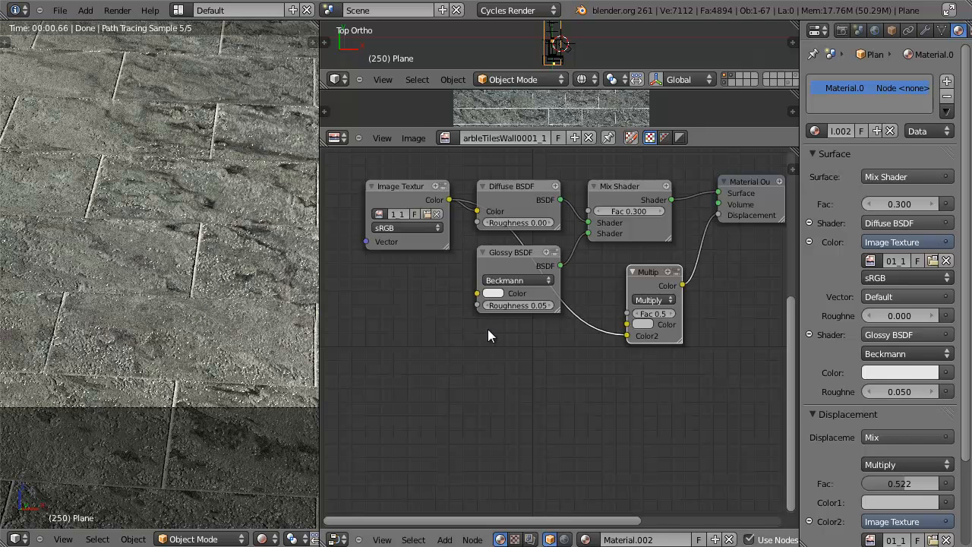
Step: Add a second Image Texture node below the existing one in the floor's node tree
{"action": "scroll", "coordinate": [526, 284], "scroll_direction": "down", "scroll_amount": 2}
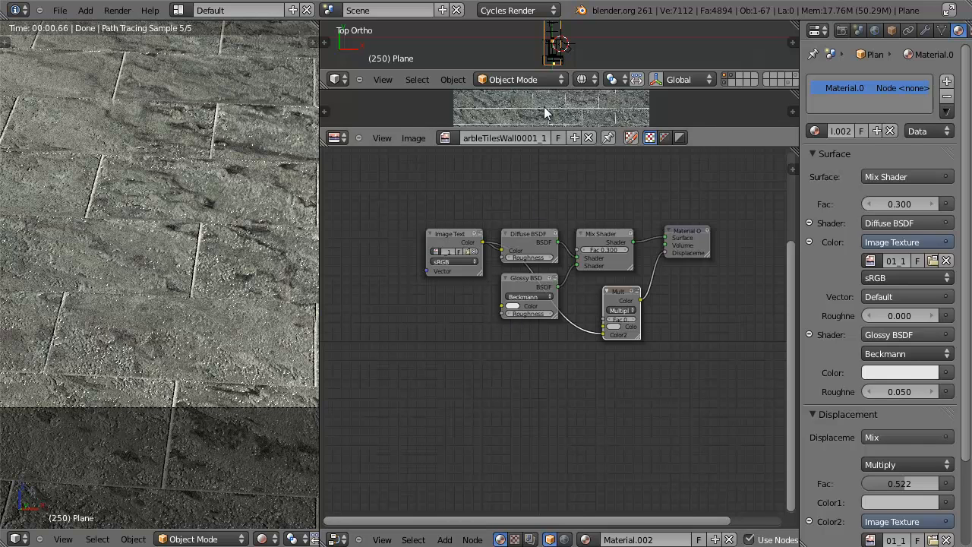
{"action": "scroll", "coordinate": [544, 107], "scroll_direction": "up", "scroll_amount": 4}
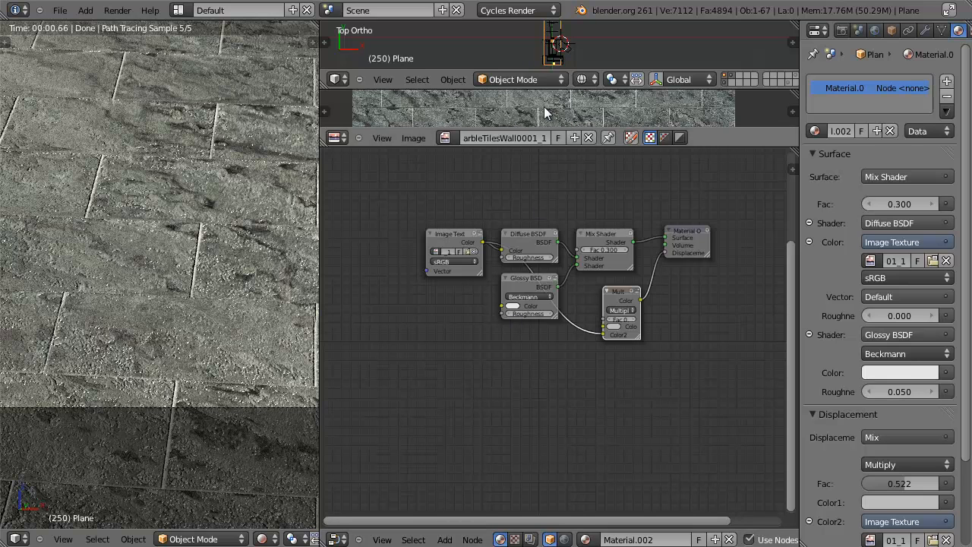
{"action": "key", "text": "shift+a"}
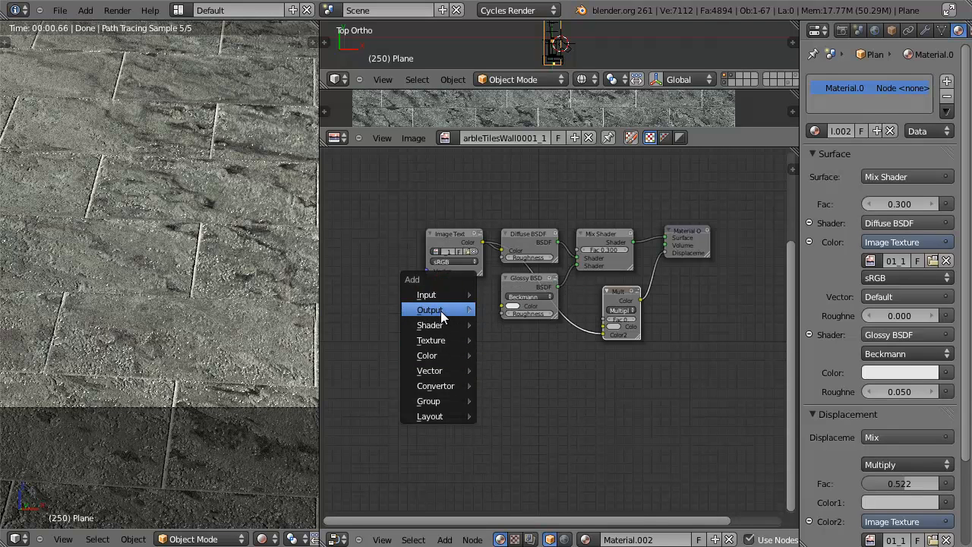
{"action": "mouse_move", "coordinate": [438, 339]}
{"action": "left_click", "coordinate": [527, 342]}
{"action": "left_click", "coordinate": [446, 345]}
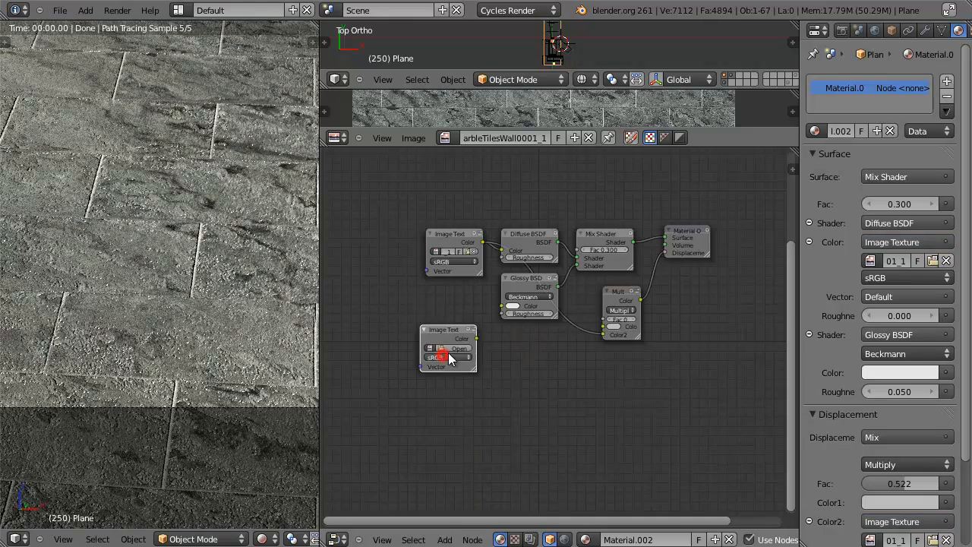
Step: Load MarbleTilesWall0001_2_L.jpg from the Interior Textures folder into the new Image Texture node
{"action": "left_click", "coordinate": [448, 346]}
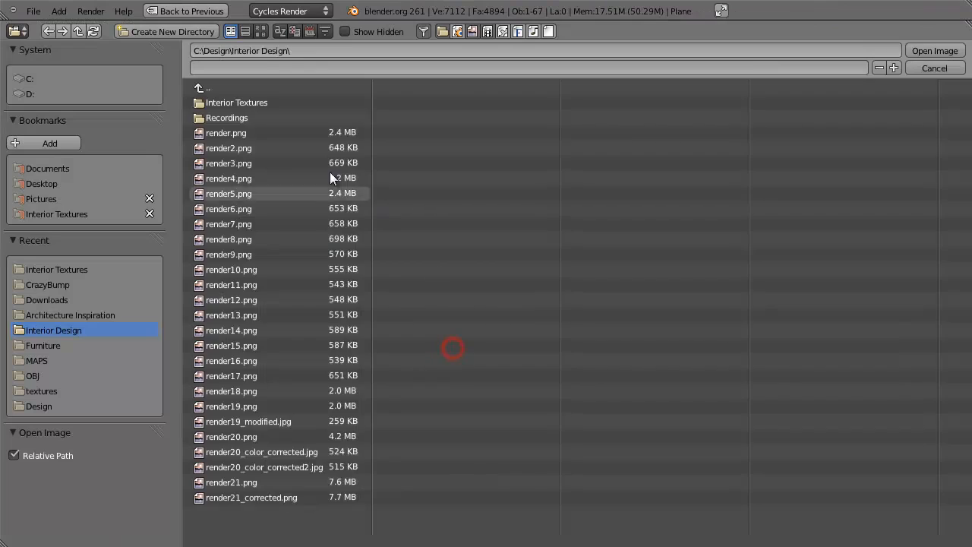
{"action": "left_click", "coordinate": [261, 31]}
{"action": "left_click", "coordinate": [504, 134]}
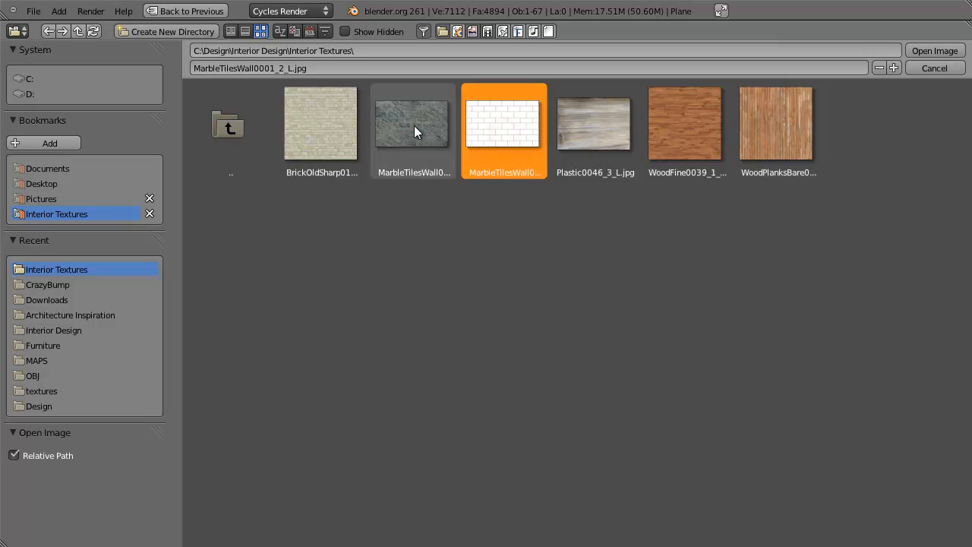
{"action": "left_click", "coordinate": [412, 128]}
{"action": "left_click", "coordinate": [499, 116]}
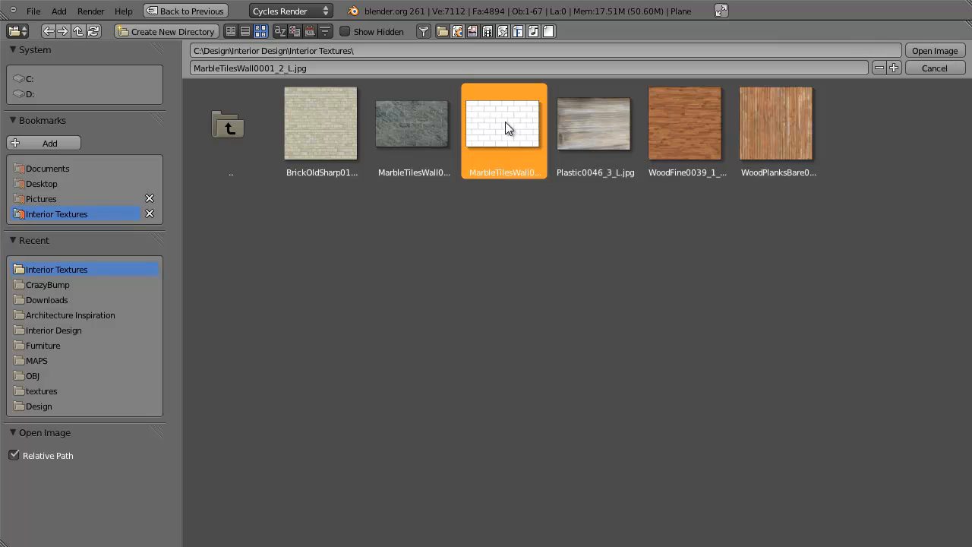
{"action": "left_click", "coordinate": [933, 50]}
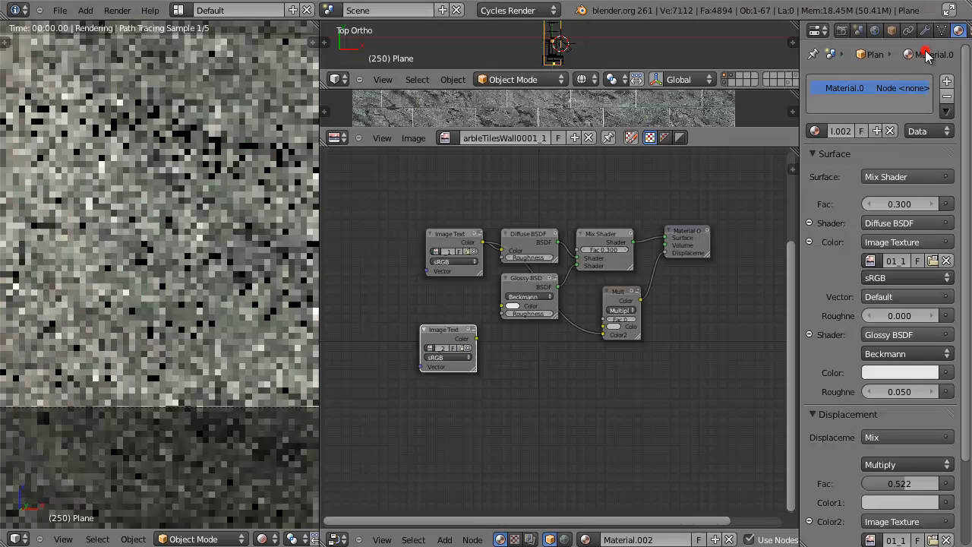
Step: Feed the new texture's Color into the Multiply node's Color2, remove the original texture's link to that node, and check the floor
{"action": "scroll", "coordinate": [472, 325], "scroll_direction": "up", "scroll_amount": 2}
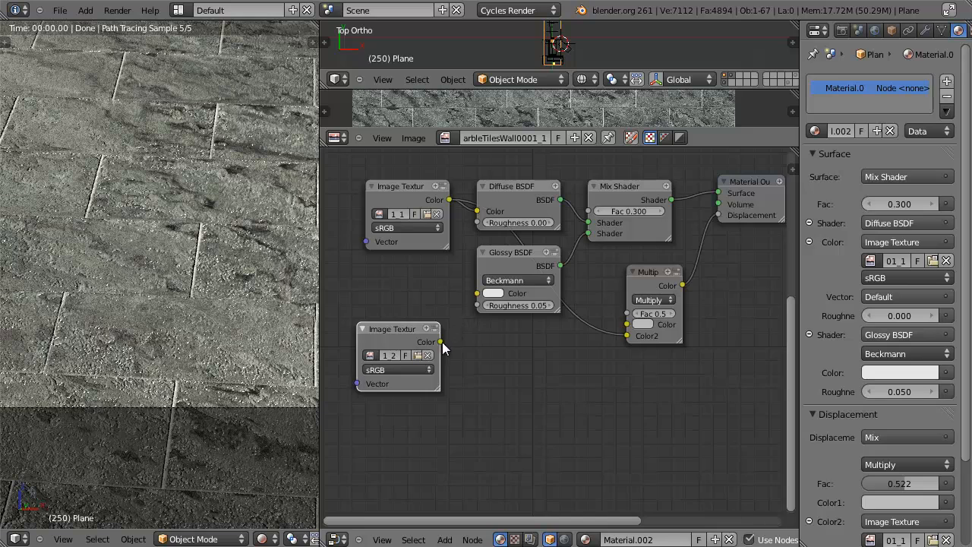
{"action": "left_click_drag", "start_coordinate": [461, 351], "coordinate": [627, 334]}
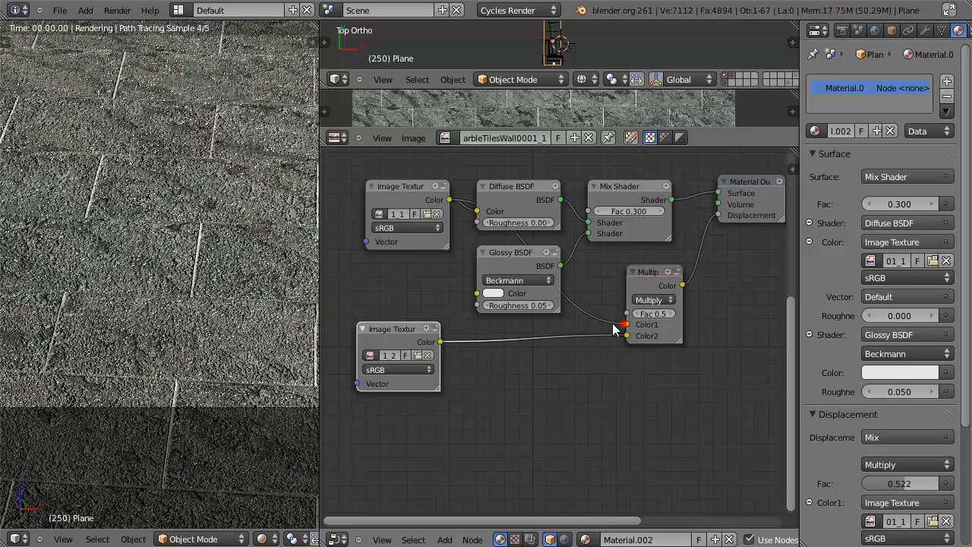
{"action": "scroll", "coordinate": [163, 267], "scroll_direction": "down", "scroll_amount": 2}
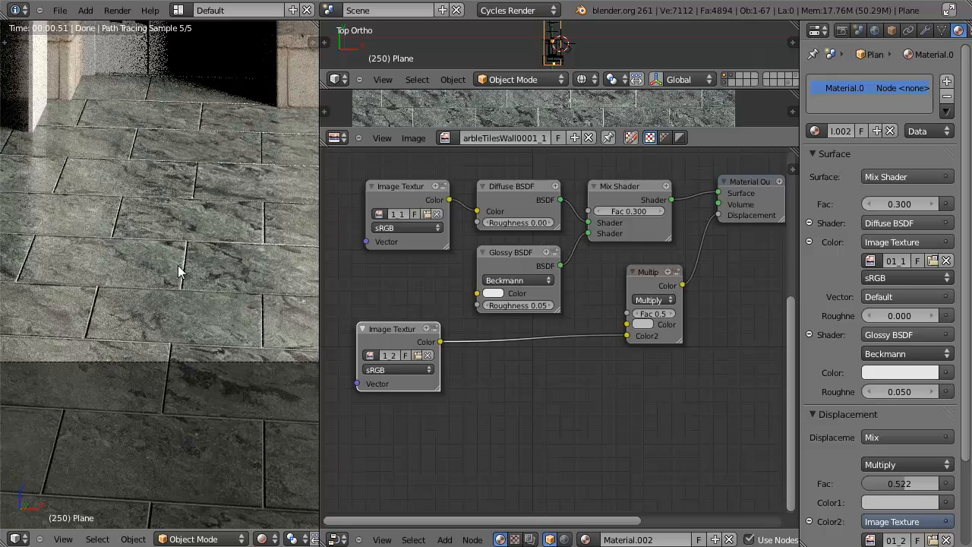
{"action": "scroll", "coordinate": [206, 176], "scroll_direction": "down", "scroll_amount": 1}
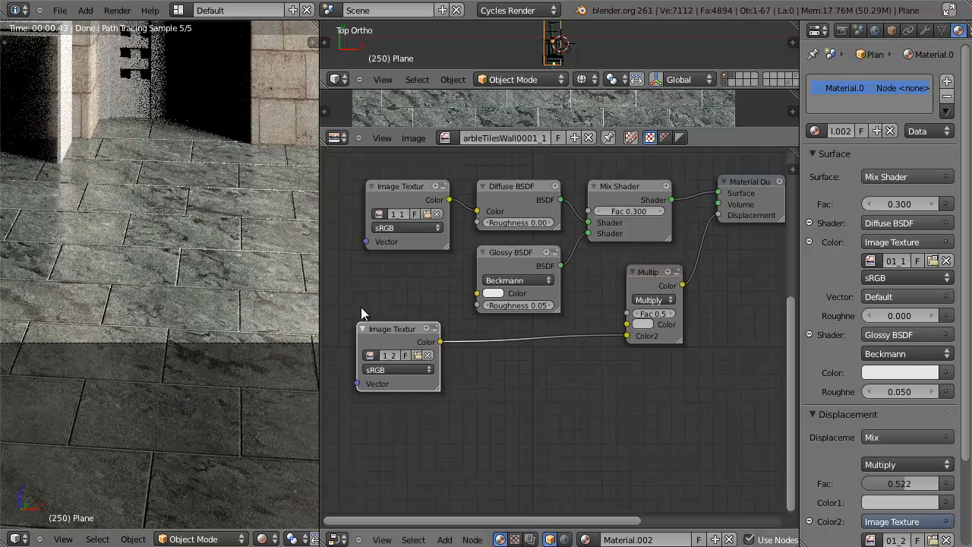
{"action": "scroll", "coordinate": [225, 303], "scroll_direction": "down", "scroll_amount": 1}
{"action": "scroll", "coordinate": [224, 297], "scroll_direction": "down", "scroll_amount": 1}
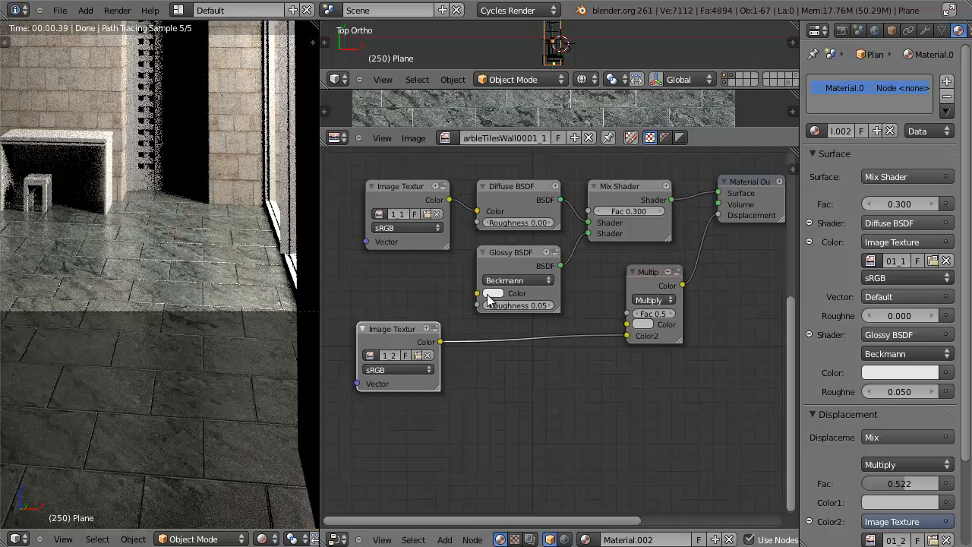
Step: Set the Multiply node's factor to 0.200 and check the tile joints up close
{"action": "scroll", "coordinate": [681, 338], "scroll_direction": "up", "scroll_amount": 2}
{"action": "scroll", "coordinate": [681, 338], "scroll_direction": "up", "scroll_amount": 1}
{"action": "middle_click_drag", "start_coordinate": [699, 332], "coordinate": [619, 340]}
{"action": "left_click", "coordinate": [619, 312]}
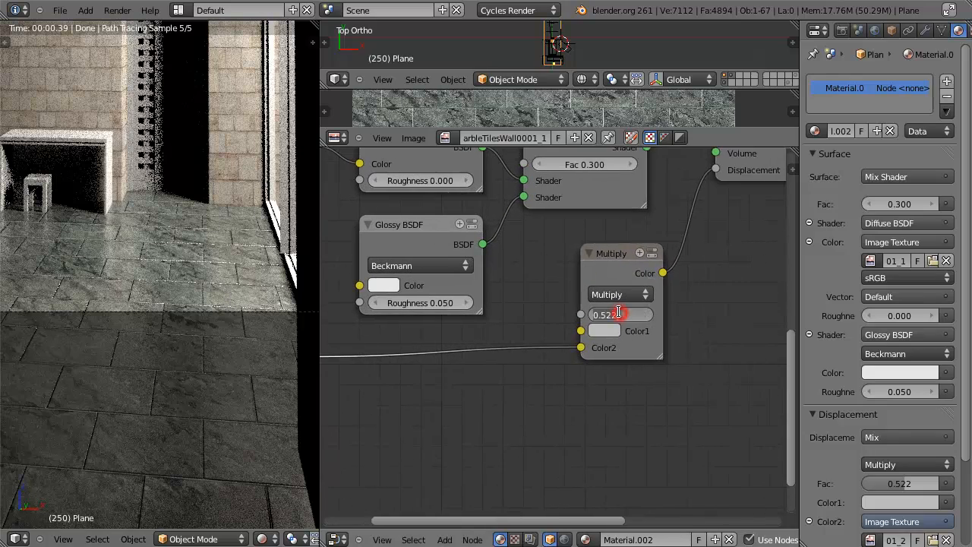
{"action": "type", "text": "0.2"}
{"action": "key", "text": "Return"}
{"action": "scroll", "coordinate": [188, 284], "scroll_direction": "up", "scroll_amount": 2}
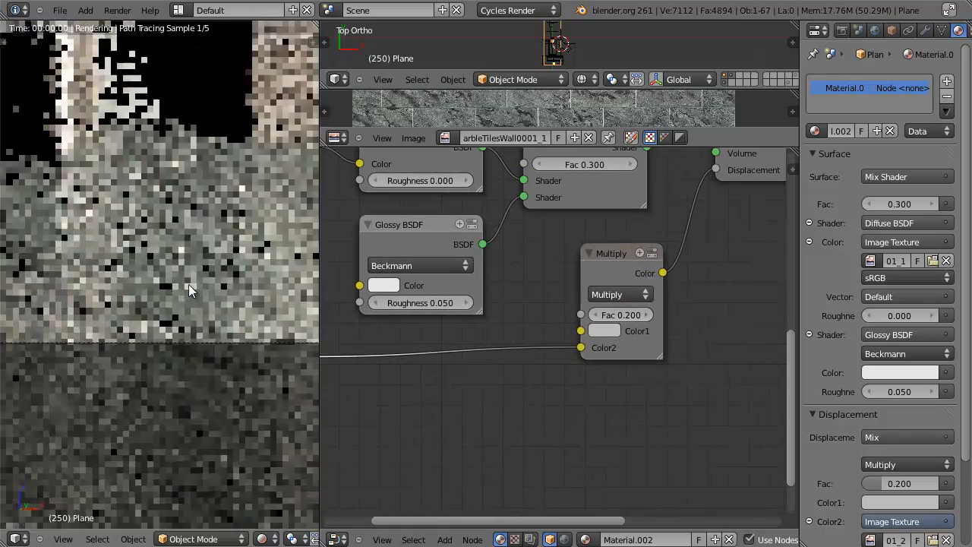
{"action": "scroll", "coordinate": [188, 284], "scroll_direction": "up", "scroll_amount": 3}
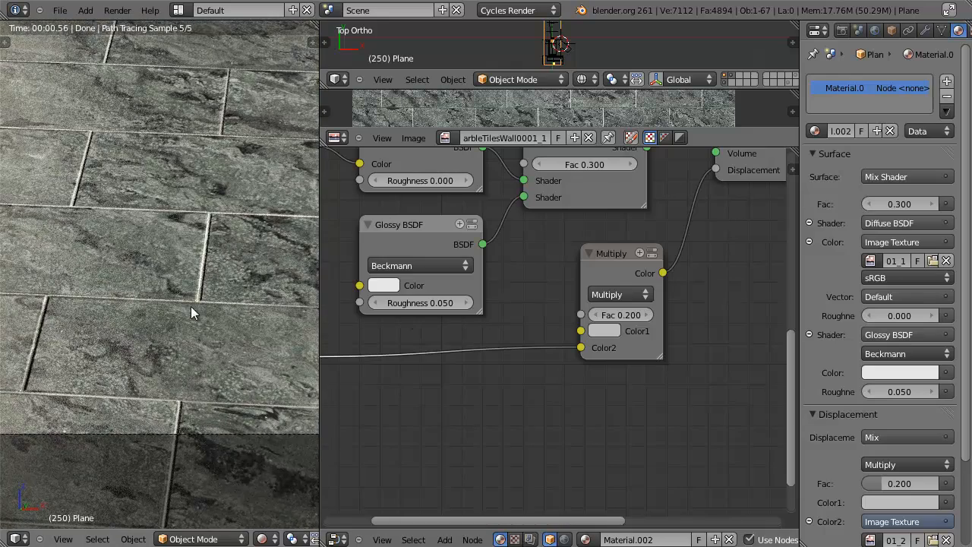
Step: Set the Multiply node's factor to 0.150 and check the floor from close up and across the whole room
{"action": "left_click", "coordinate": [625, 314]}
{"action": "type", "text": "0.15"}
{"action": "key", "text": "Return"}
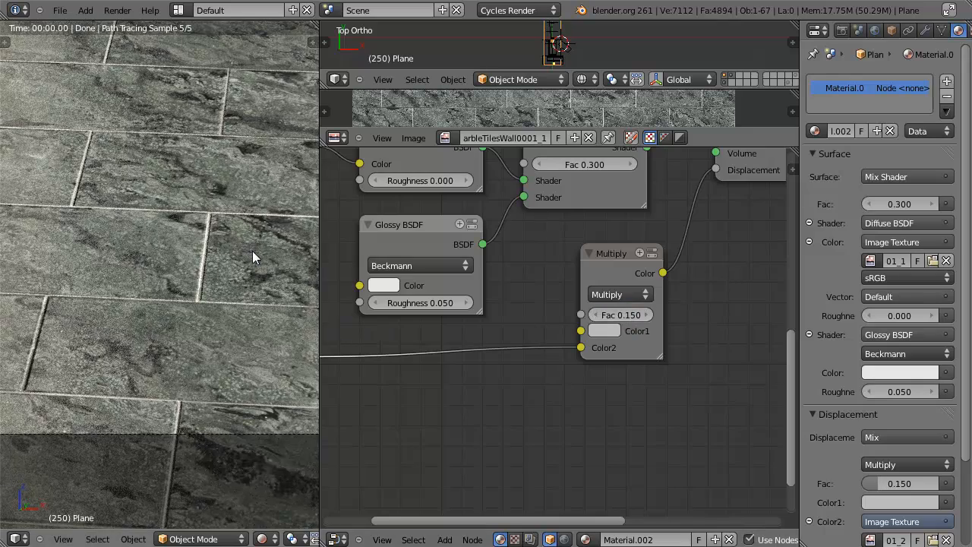
{"action": "scroll", "coordinate": [240, 242], "scroll_direction": "down", "scroll_amount": 3}
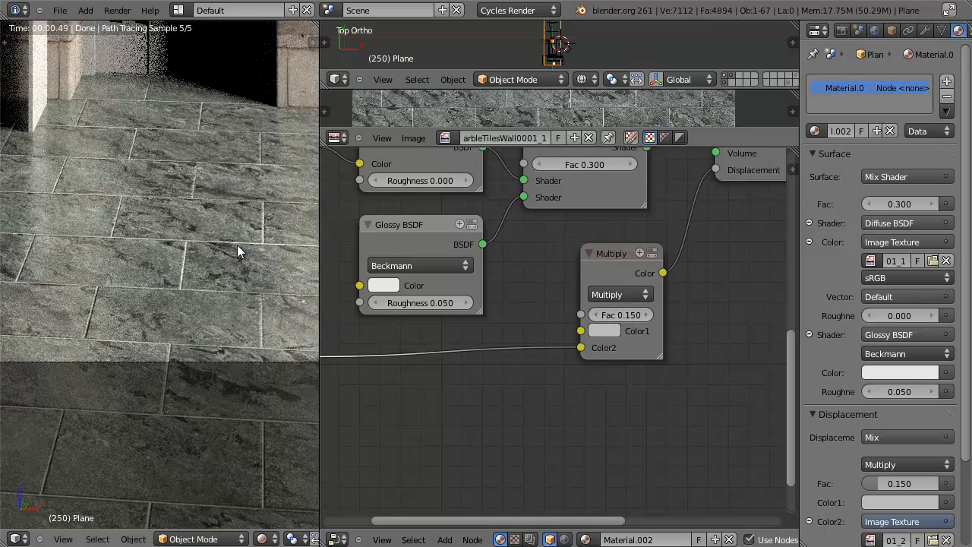
{"action": "scroll", "coordinate": [237, 245], "scroll_direction": "down", "scroll_amount": 2}
{"action": "middle_click_drag", "start_coordinate": [208, 196], "coordinate": [182, 242]}
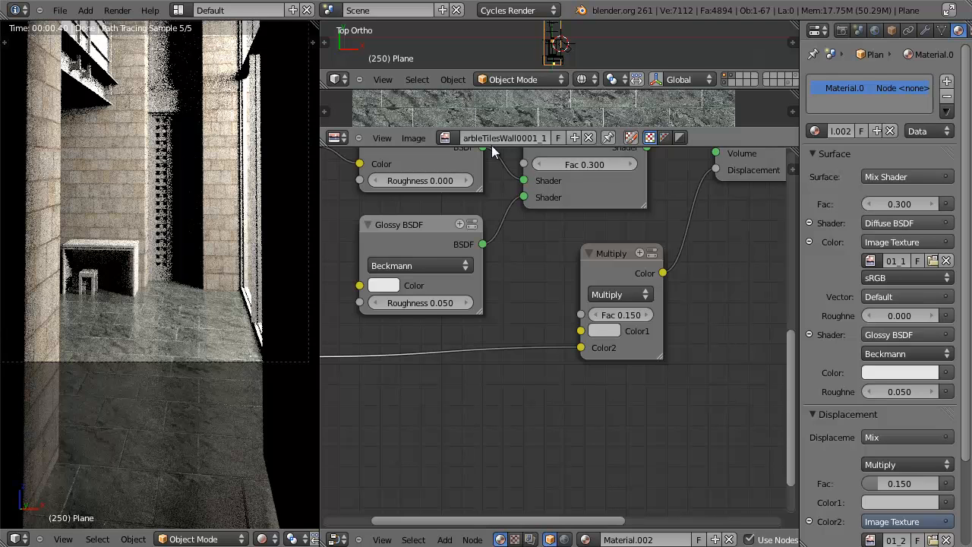
Step: Maximize the top 3D view, look into the far end of the interior, and hide the long corridor walls that block it
{"action": "key", "text": "ctrl+Up"}
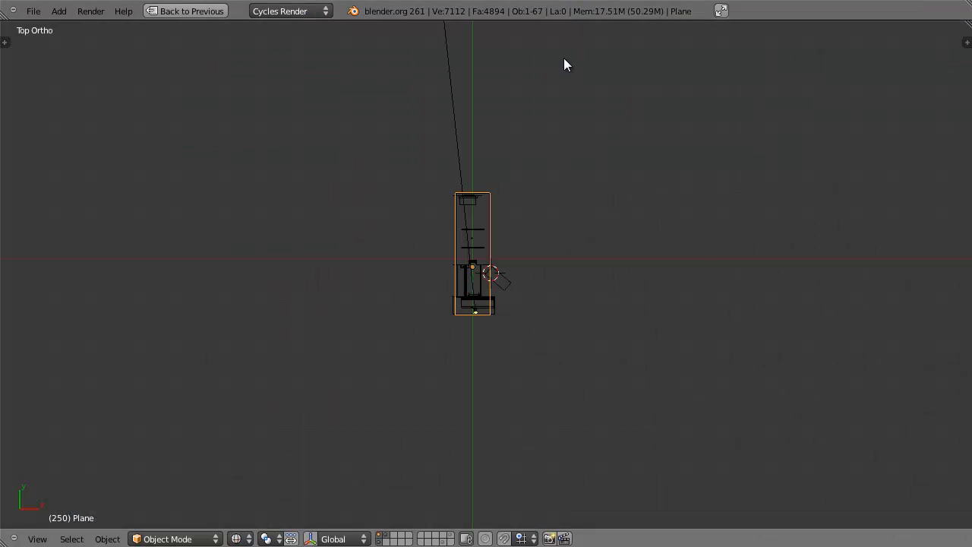
{"action": "scroll", "coordinate": [486, 215], "scroll_direction": "up", "scroll_amount": 5}
{"action": "middle_click_drag", "start_coordinate": [524, 402], "coordinate": [217, 246]}
{"action": "scroll", "coordinate": [600, 349], "scroll_direction": "up", "scroll_amount": 5}
{"action": "key", "text": "z"}
{"action": "middle_click_drag", "start_coordinate": [729, 370], "coordinate": [498, 296], "text": "shift"}
{"action": "key", "text": "z"}
{"action": "key", "text": "z"}
{"action": "right_click", "coordinate": [351, 128]}
{"action": "mouse_move", "coordinate": [351, 127]}
{"action": "middle_mouse_down"}
{"action": "mouse_move", "coordinate": [514, 167]}
{"action": "mouse_move", "coordinate": [473, 235]}
{"action": "mouse_move", "coordinate": [441, 241]}
{"action": "mouse_move", "coordinate": [406, 269]}
{"action": "mouse_move", "coordinate": [475, 291]}
{"action": "mouse_move", "coordinate": [420, 263]}
{"action": "middle_mouse_up"}
{"action": "key", "text": "z"}
{"action": "right_click", "coordinate": [441, 243]}
{"action": "right_click", "coordinate": [420, 263]}
{"action": "key", "text": "h"}
Step: Examine the framed planes on the corridor's end wall in wireframe and solid display, selecting them one after another
{"action": "middle_click_drag", "start_coordinate": [421, 309], "coordinate": [524, 293]}
{"action": "right_click", "coordinate": [463, 293]}
{"action": "key", "text": "z"}
{"action": "right_click", "coordinate": [552, 282]}
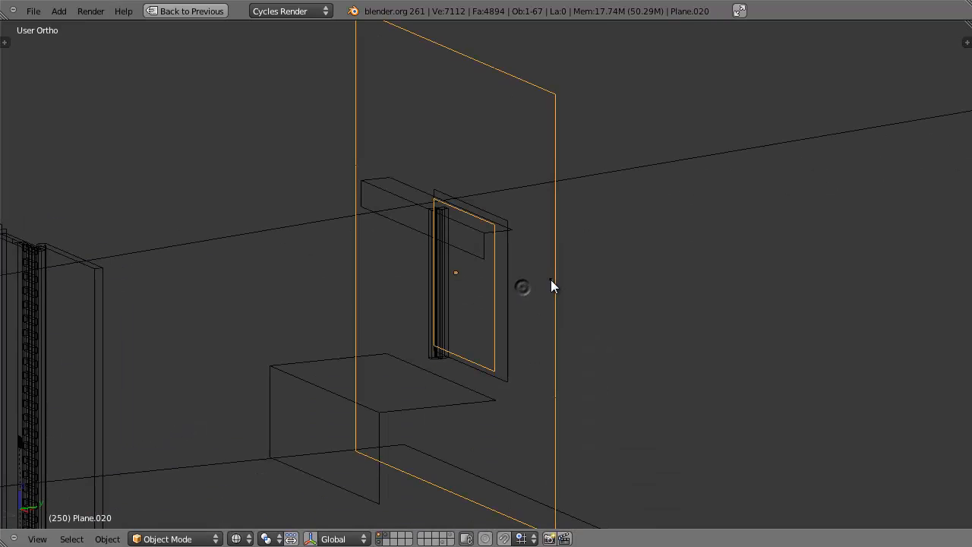
{"action": "key", "text": "z"}
{"action": "middle_click_drag", "start_coordinate": [517, 243], "coordinate": [476, 113]}
{"action": "key", "text": "z"}
{"action": "middle_click_drag", "start_coordinate": [651, 310], "coordinate": [549, 293]}
{"action": "right_click", "coordinate": [552, 282]}
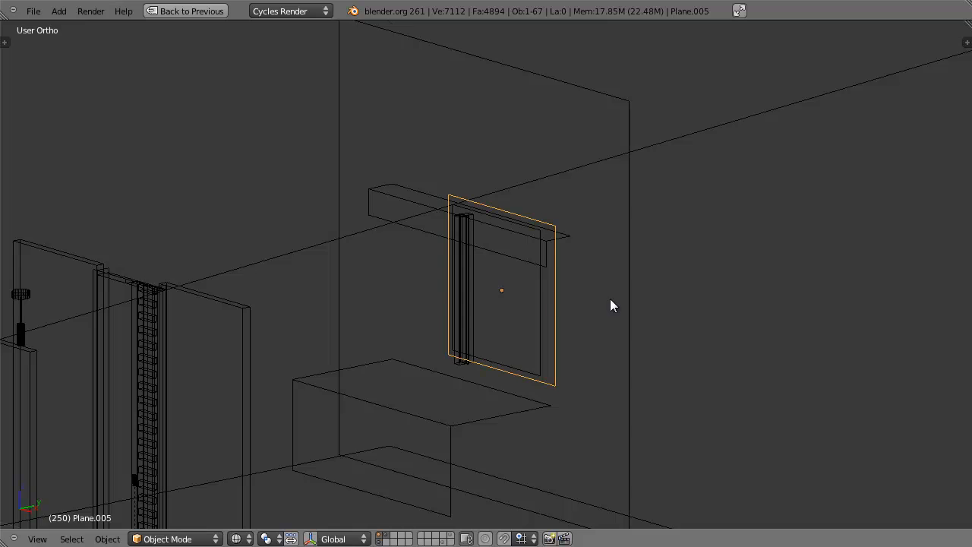
Step: Unhide the corridor walls, clear the selection, and select only the long corridor wall object
{"action": "scroll", "coordinate": [730, 323], "scroll_direction": "down", "scroll_amount": 8}
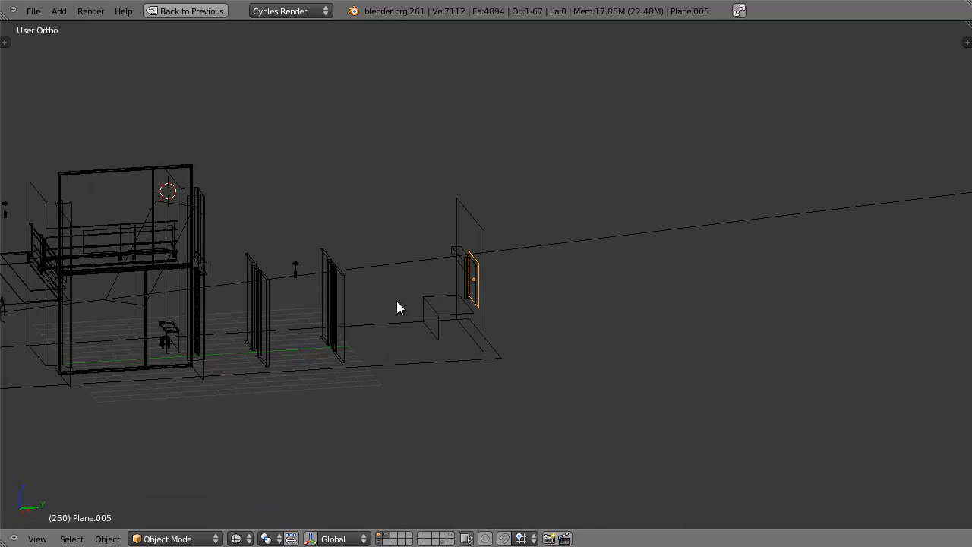
{"action": "key", "text": "alt+h"}
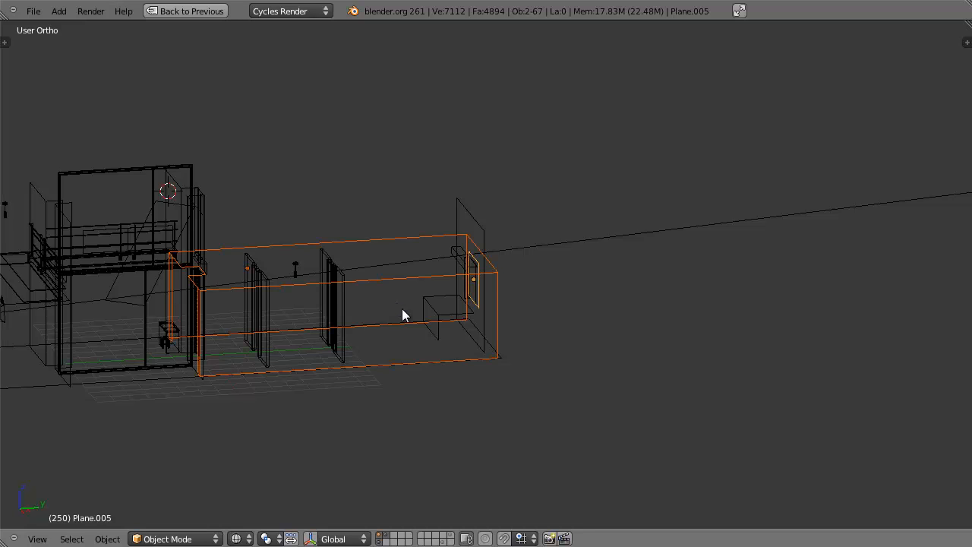
{"action": "key", "text": "a"}
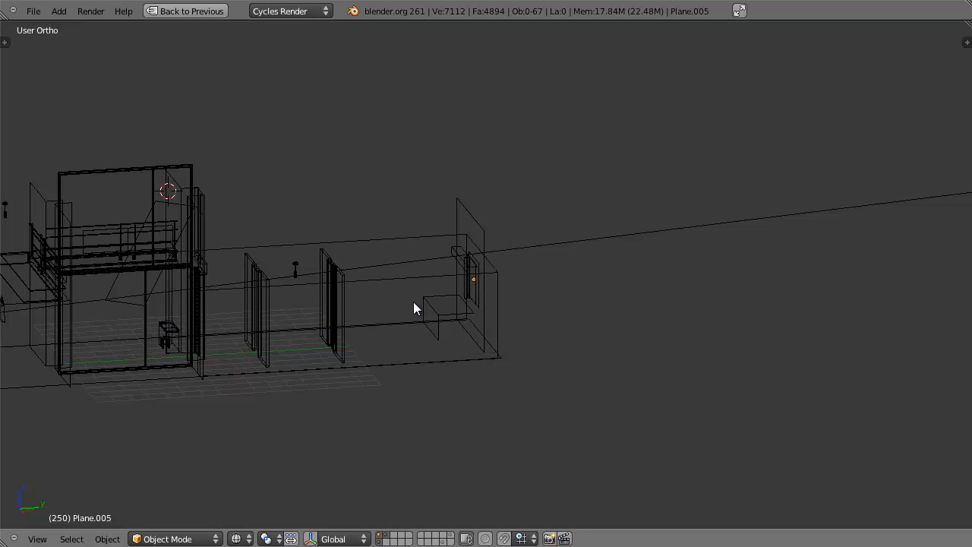
{"action": "right_click", "coordinate": [435, 277]}
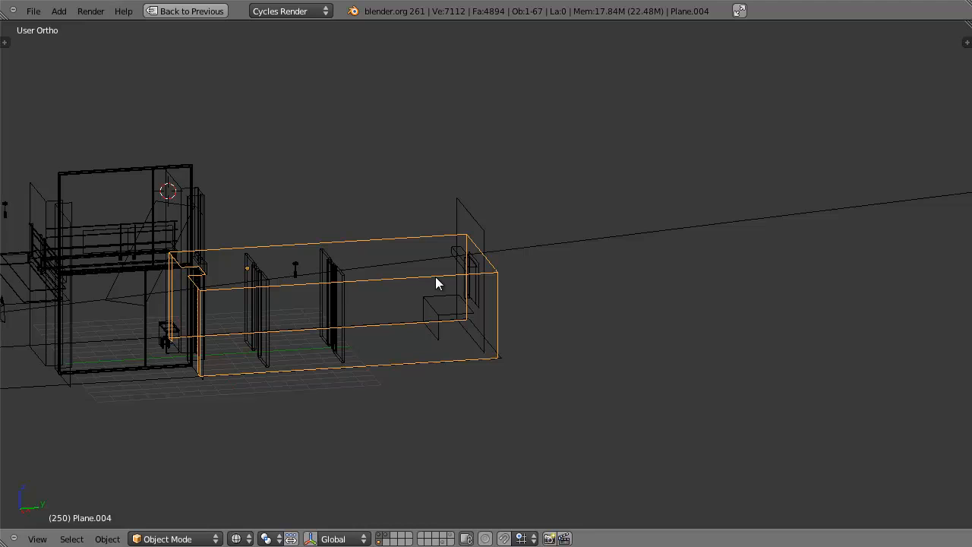
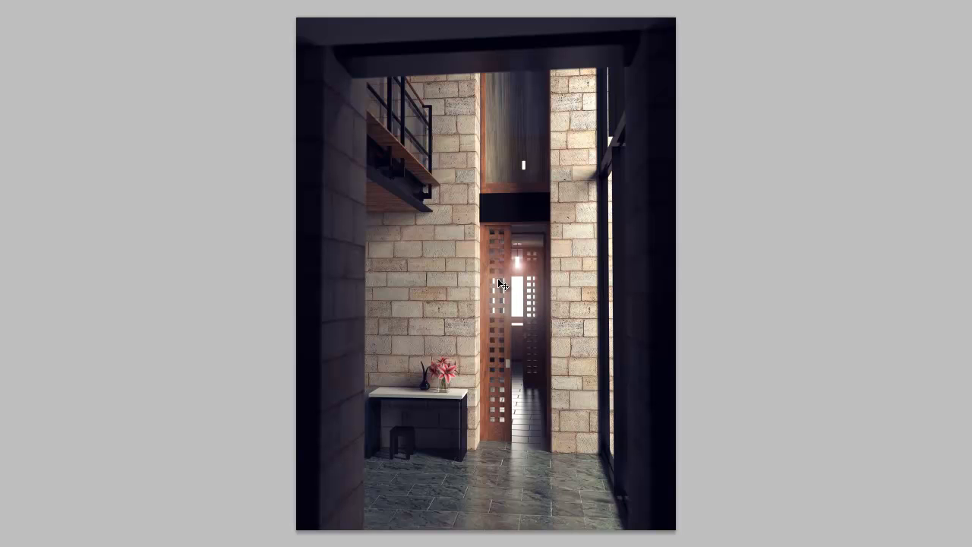
Step: Check the corridor window in the reference photo and select the small plane behind the window opening in the corridor's end wall
{"action": "key", "text": "ctrl+Tab"}
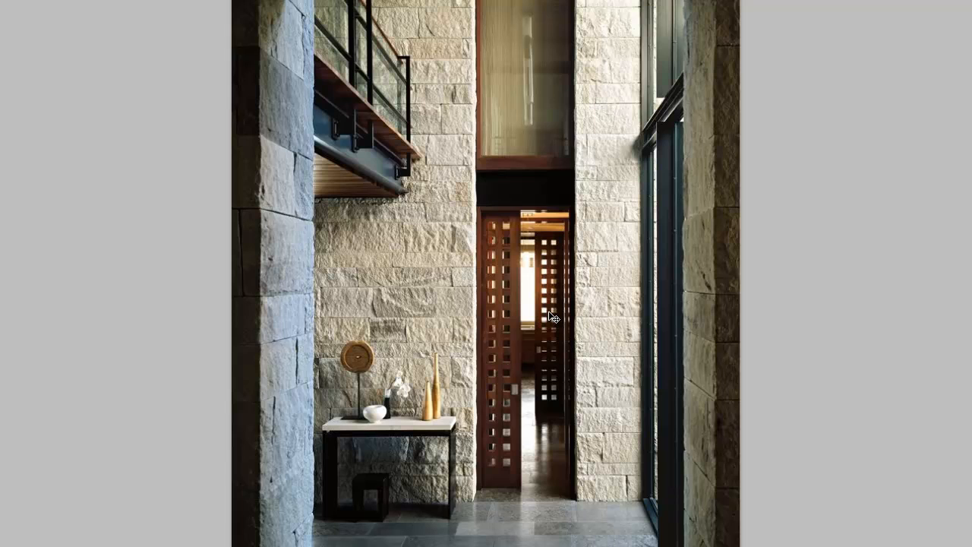
{"action": "key", "text": "ctrl+minus"}
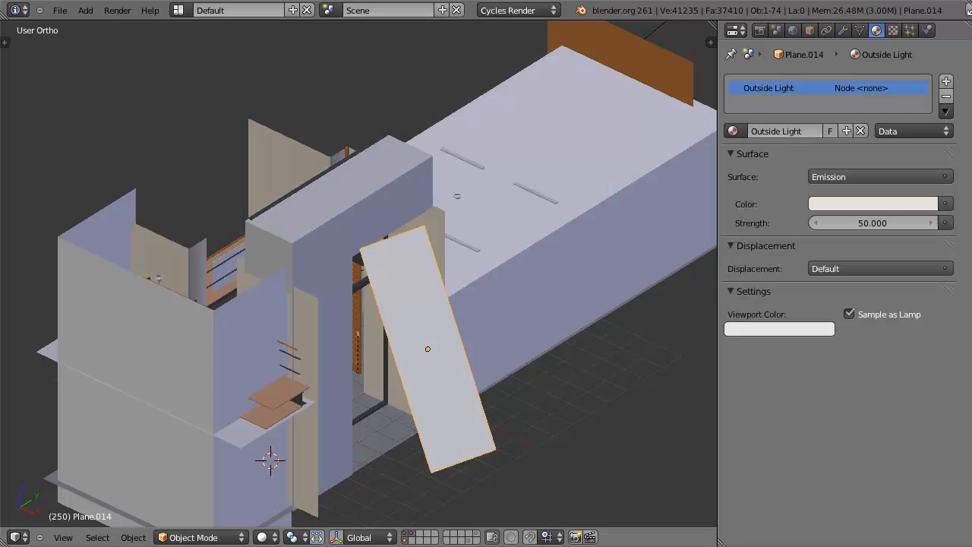
{"action": "scroll", "coordinate": [566, 324], "scroll_direction": "down", "scroll_amount": 5}
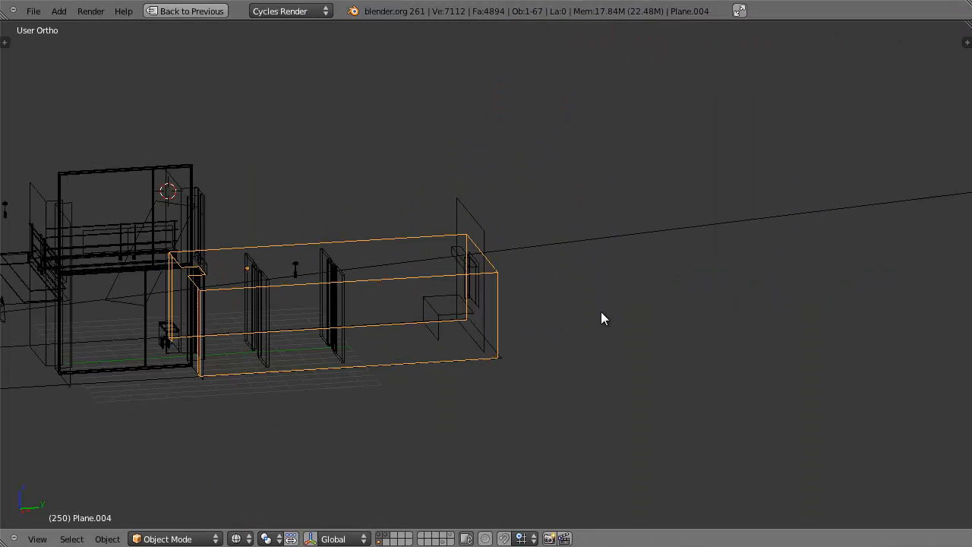
{"action": "scroll", "coordinate": [600, 312], "scroll_direction": "up", "scroll_amount": 2}
{"action": "right_click", "coordinate": [434, 281]}
{"action": "middle_click_drag", "start_coordinate": [488, 206], "coordinate": [571, 228]}
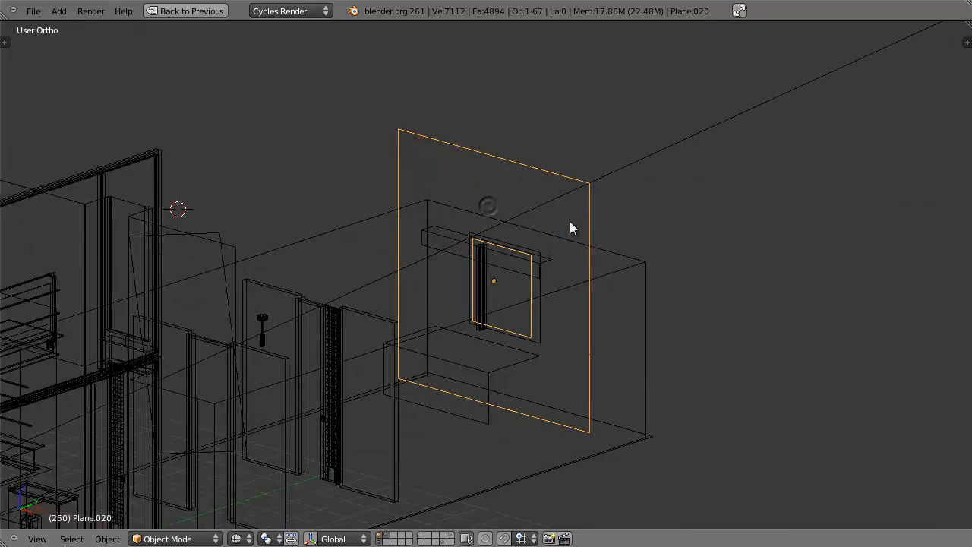
{"action": "right_click", "coordinate": [538, 266]}
{"action": "right_click", "coordinate": [536, 267]}
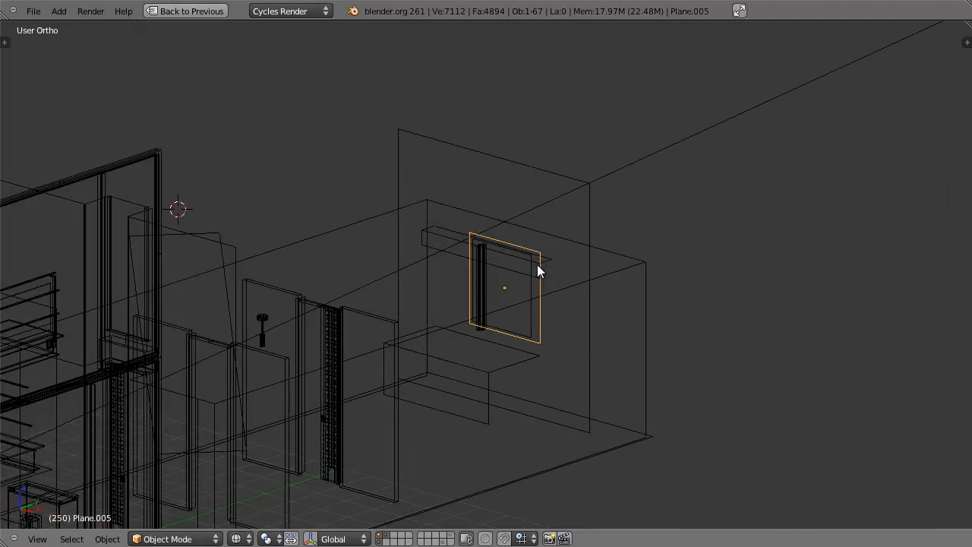
Step: Restore the full editor layout and give the window plane a new material with an Emission surface
{"action": "key", "text": "ctrl+Up"}
{"action": "left_click", "coordinate": [863, 133]}
{"action": "left_click", "coordinate": [902, 179]}
{"action": "left_click", "coordinate": [865, 177]}
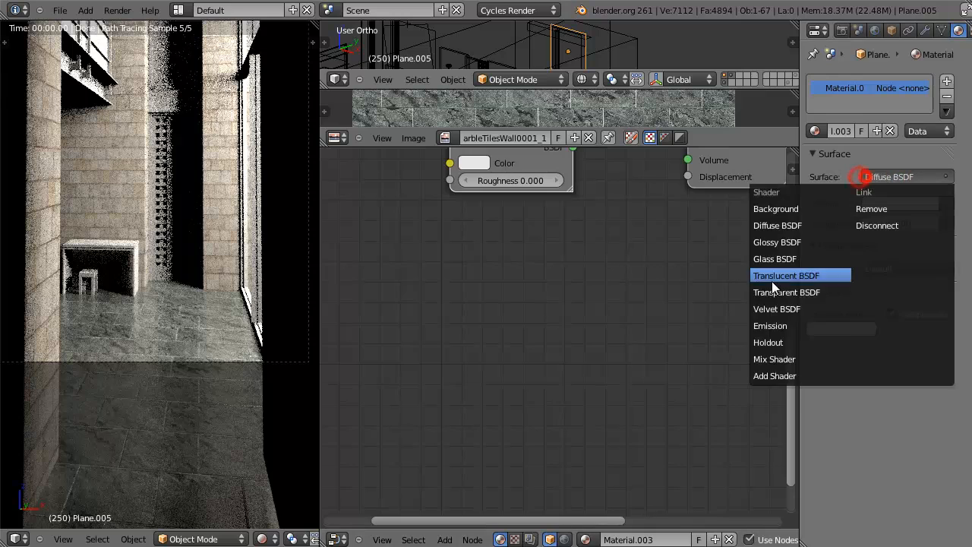
{"action": "left_click", "coordinate": [794, 324]}
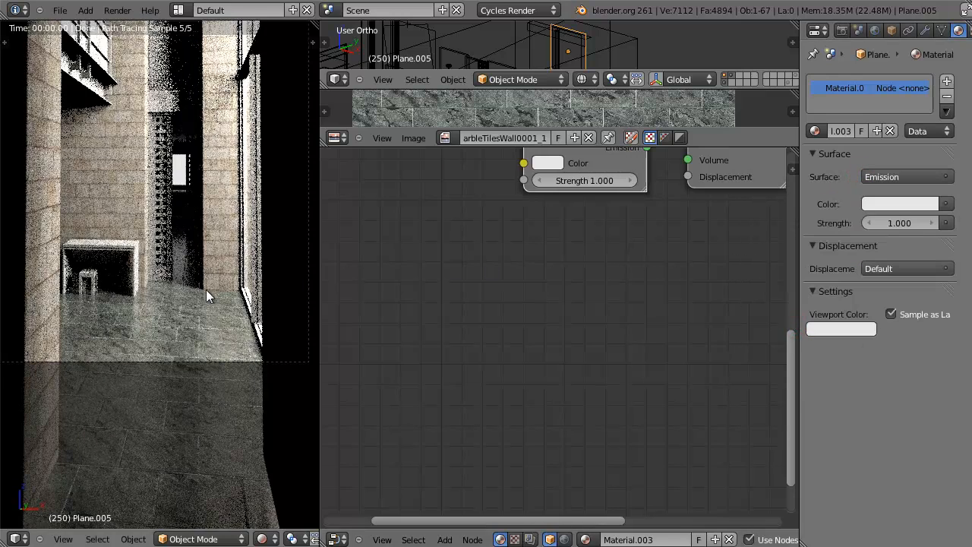
Step: Set the window light's emission strength to 10 and tint its color a slightly warm off-white
{"action": "left_click", "coordinate": [889, 221]}
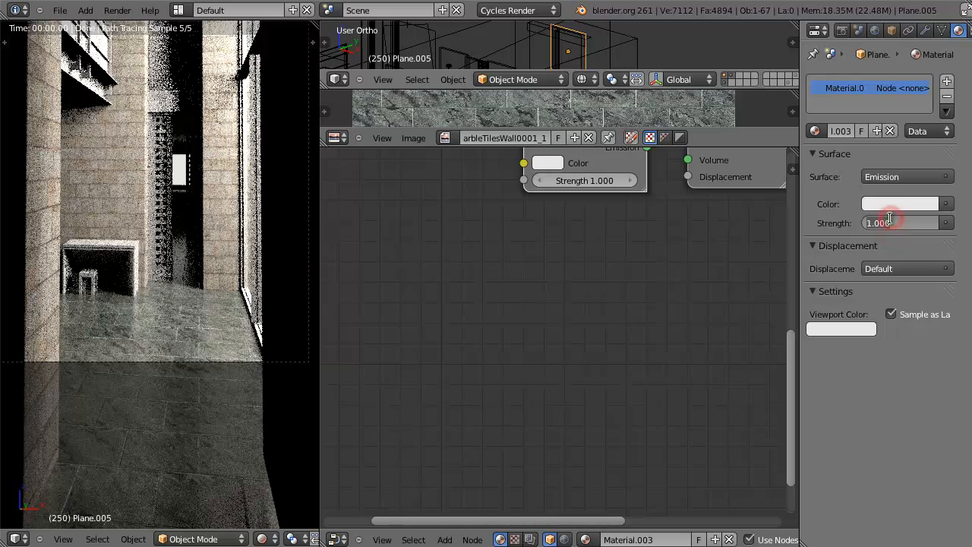
{"action": "type", "text": "10"}
{"action": "key", "text": "Return"}
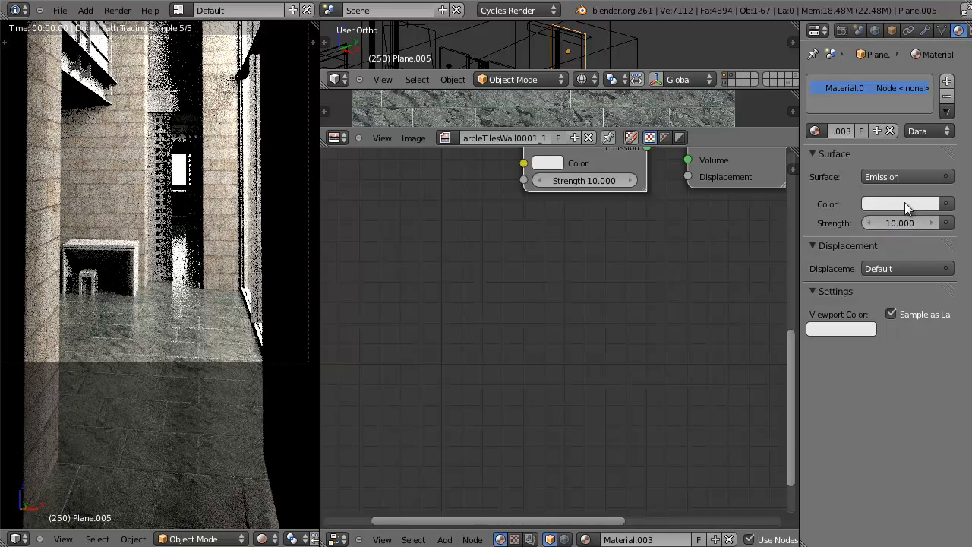
{"action": "left_click", "coordinate": [904, 204]}
{"action": "left_click", "coordinate": [856, 282]}
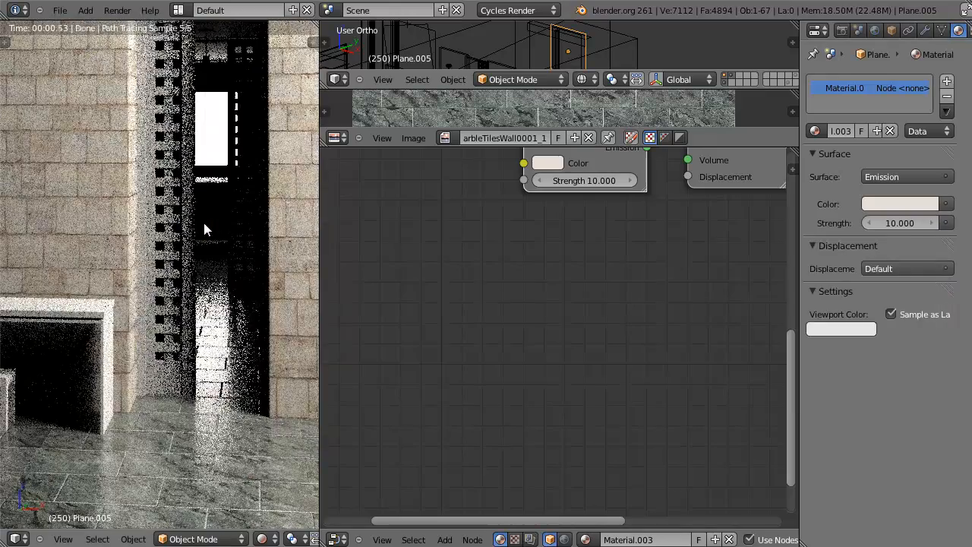
Step: Examine the corridor light and its floor reflection in the rendered preview, up close and across the room, and check the render settings
{"action": "scroll", "coordinate": [212, 307], "scroll_direction": "down", "scroll_amount": 3}
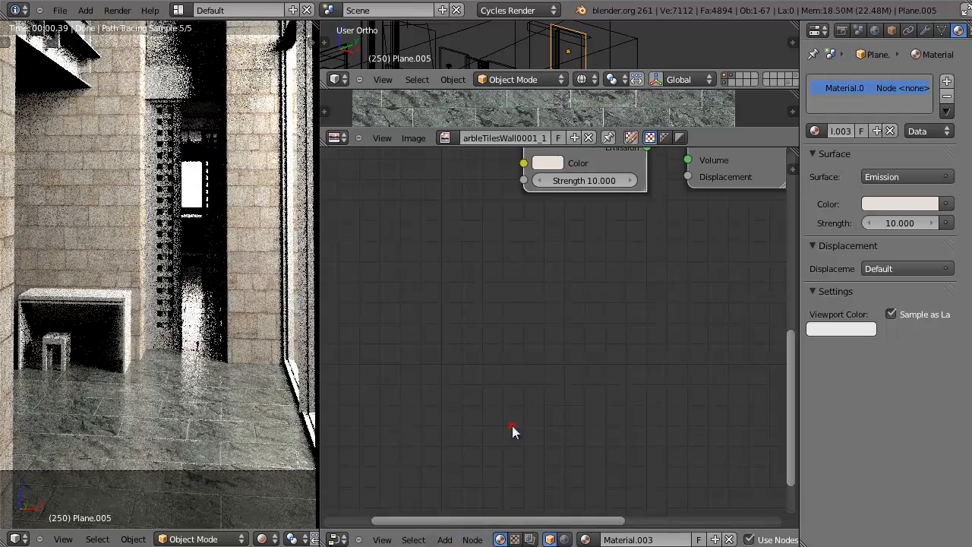
{"action": "scroll", "coordinate": [234, 263], "scroll_direction": "up", "scroll_amount": 4}
{"action": "middle_click_drag", "start_coordinate": [260, 308], "coordinate": [162, 205], "text": "shift"}
{"action": "scroll", "coordinate": [119, 235], "scroll_direction": "up", "scroll_amount": 3}
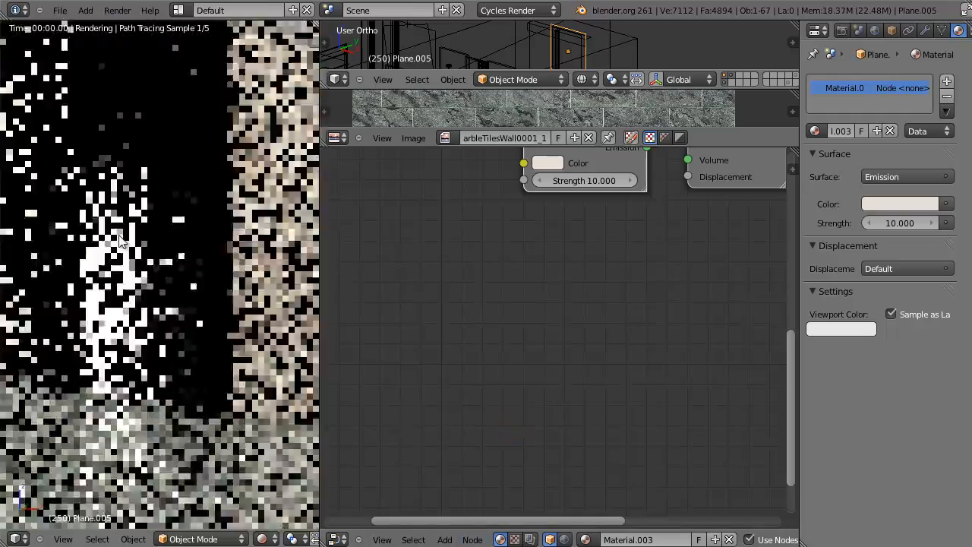
{"action": "scroll", "coordinate": [130, 345], "scroll_direction": "down", "scroll_amount": 2}
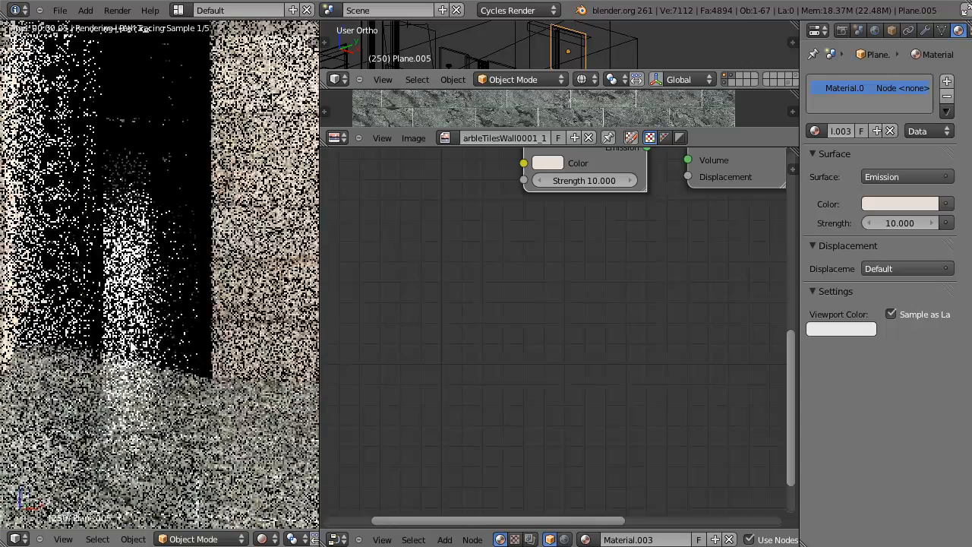
{"action": "scroll", "coordinate": [144, 334], "scroll_direction": "down", "scroll_amount": 4}
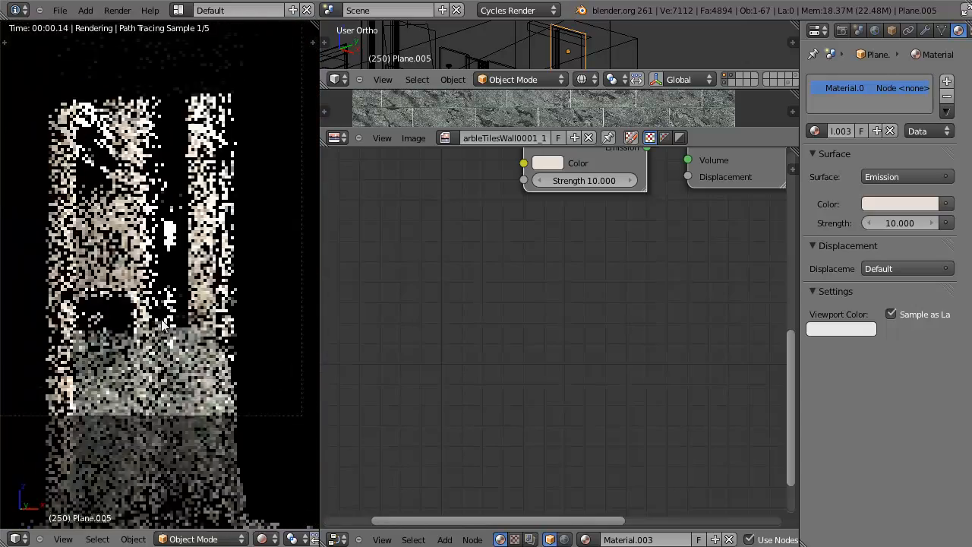
{"action": "scroll", "coordinate": [162, 325], "scroll_direction": "up", "scroll_amount": 2}
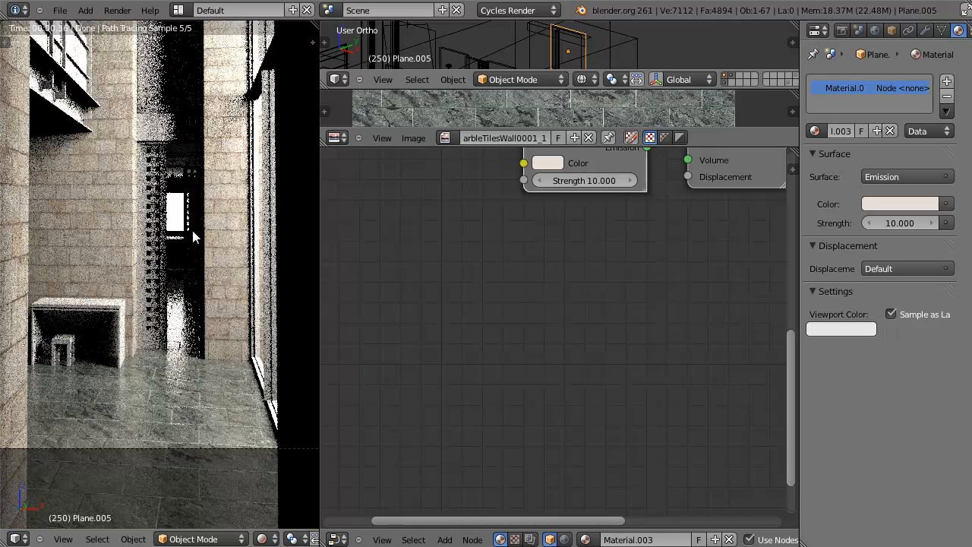
{"action": "left_click", "coordinate": [841, 30]}
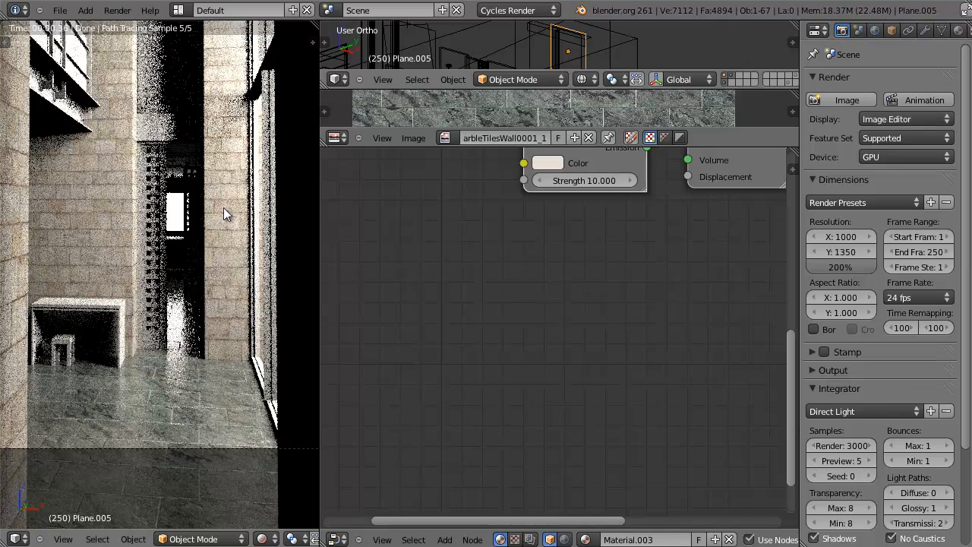
{"action": "scroll", "coordinate": [150, 159], "scroll_direction": "down", "scroll_amount": 1}
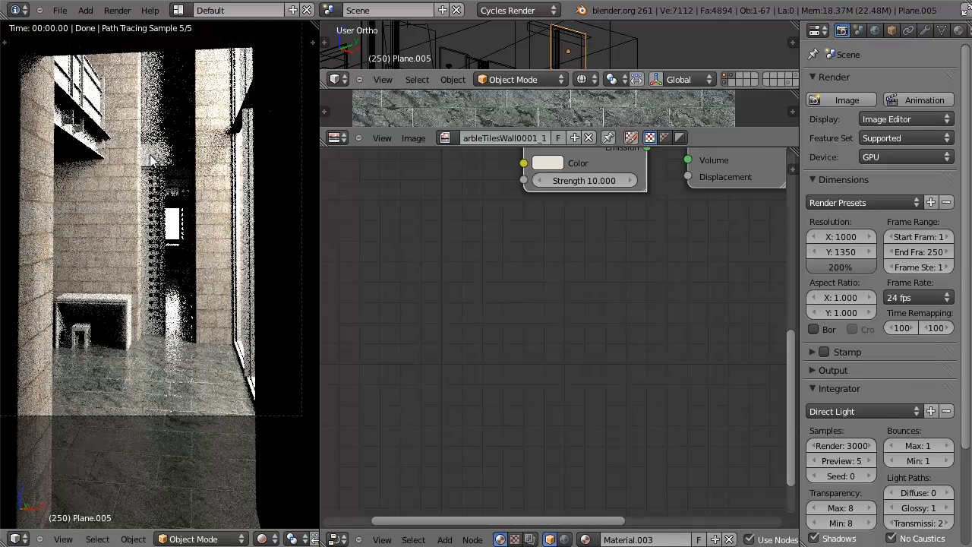
{"action": "scroll", "coordinate": [121, 162], "scroll_direction": "up", "scroll_amount": 3}
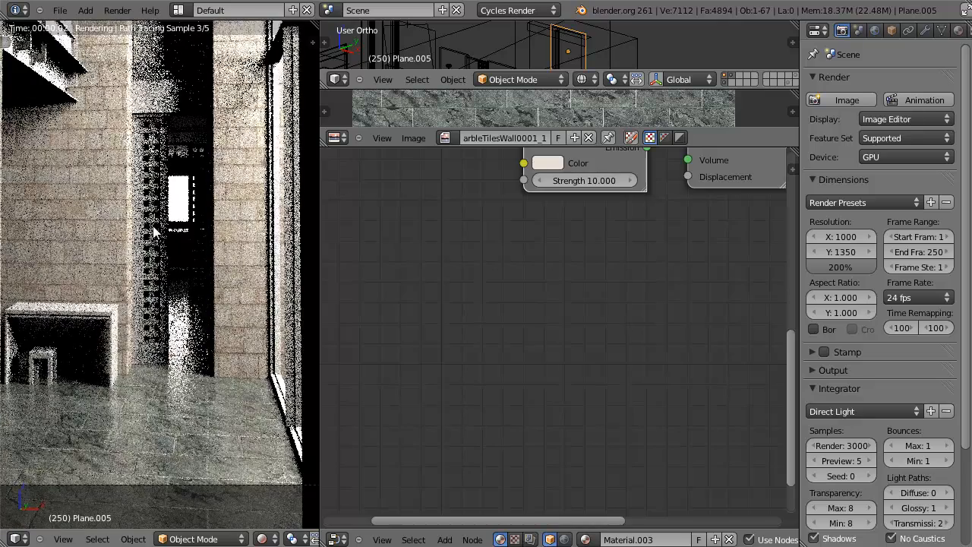
{"action": "scroll", "coordinate": [545, 149], "scroll_direction": "down", "scroll_amount": 1}
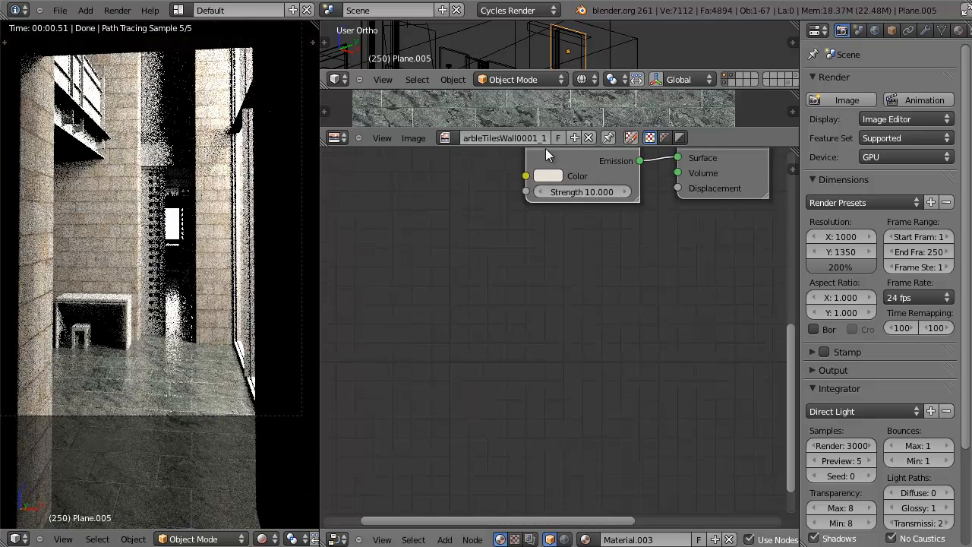
Step: Enlarge the upper 3D view over the neighbouring editors and show the whole building in solid shading
{"action": "left_click_drag", "start_coordinate": [547, 145], "coordinate": [546, 337]}
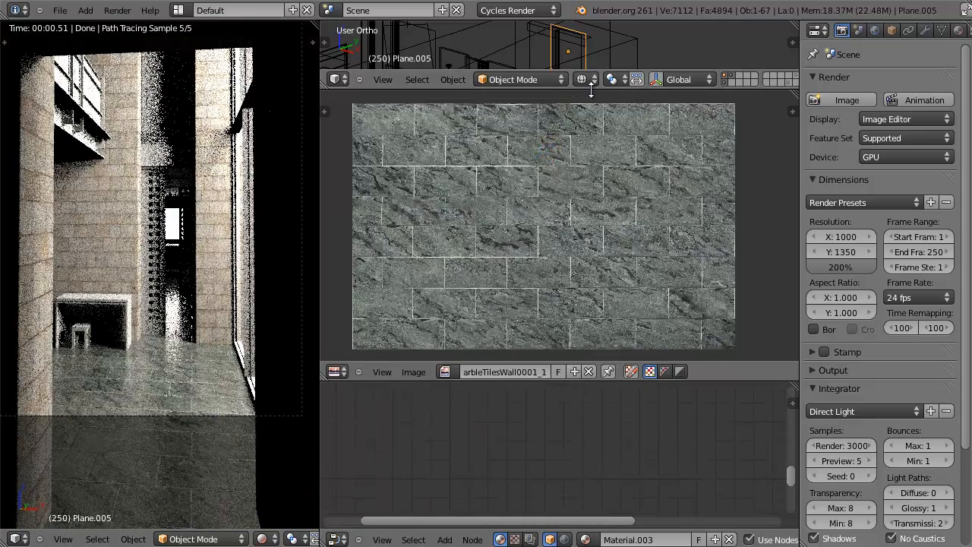
{"action": "left_click_drag", "start_coordinate": [590, 90], "coordinate": [624, 384]}
{"action": "scroll", "coordinate": [569, 275], "scroll_direction": "down", "scroll_amount": 2}
{"action": "key", "text": "z"}
{"action": "scroll", "coordinate": [577, 228], "scroll_direction": "up", "scroll_amount": 8}
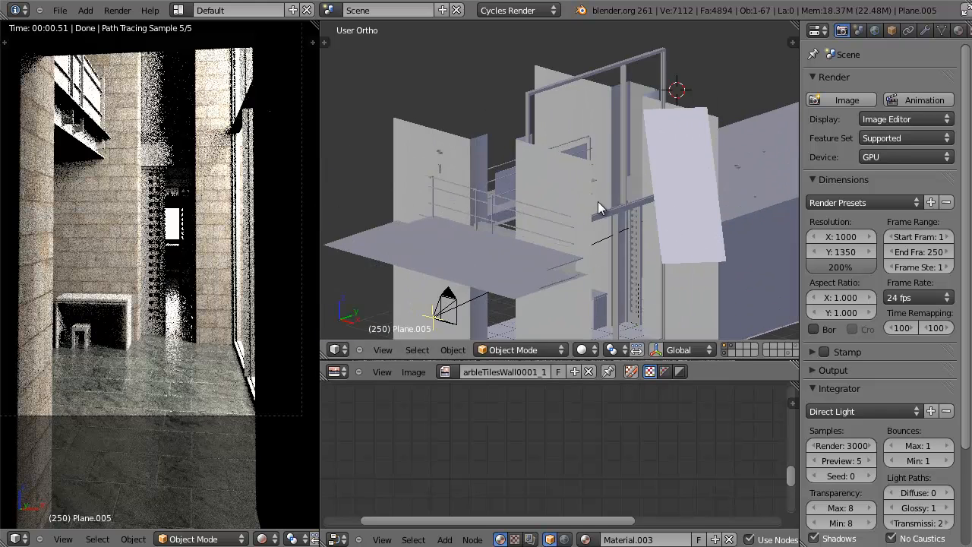
{"action": "scroll", "coordinate": [569, 220], "scroll_direction": "down", "scroll_amount": 8}
{"action": "scroll", "coordinate": [696, 216], "scroll_direction": "up", "scroll_amount": 3}
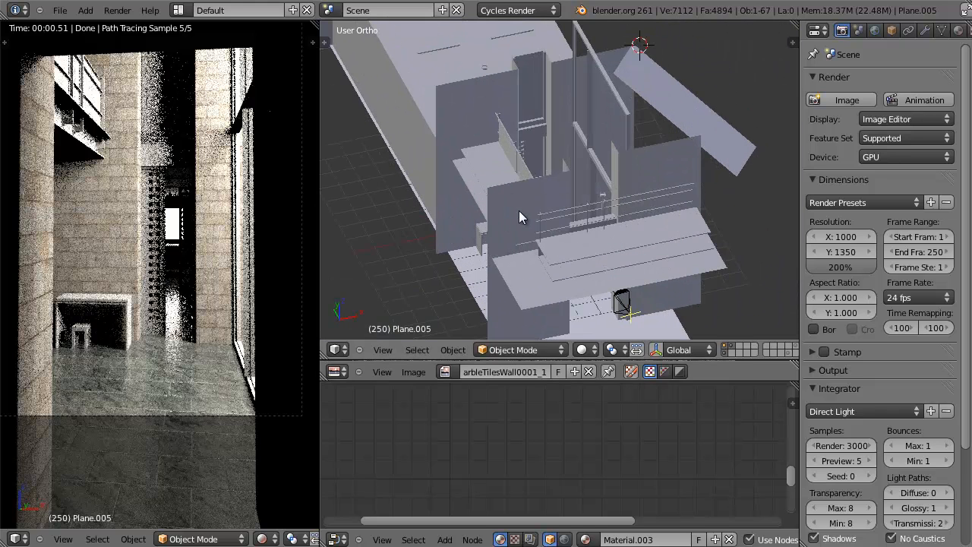
Step: Select the large window frame along the room's side and study the frame's finish in the reference photo
{"action": "right_click", "coordinate": [525, 157]}
{"action": "right_click", "coordinate": [615, 99]}
{"action": "scroll", "coordinate": [615, 95], "scroll_direction": "up", "scroll_amount": 4}
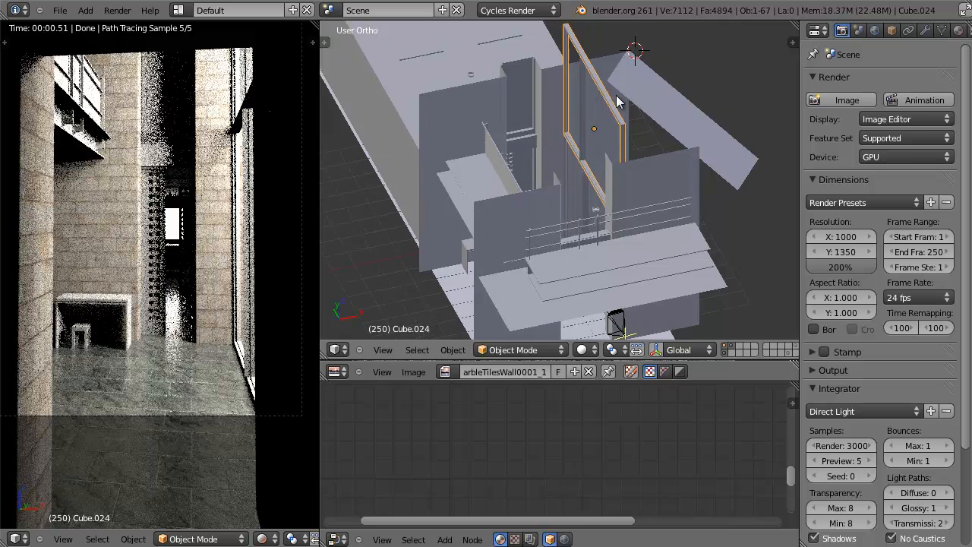
{"action": "middle_click_drag", "start_coordinate": [606, 114], "coordinate": [599, 133]}
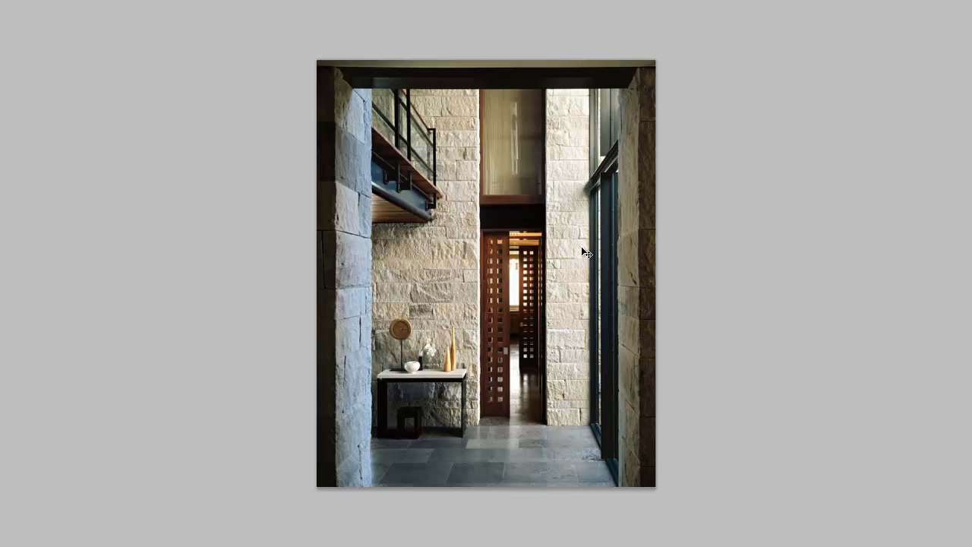
{"action": "scroll", "coordinate": [582, 246], "scroll_direction": "up", "scroll_amount": 3}
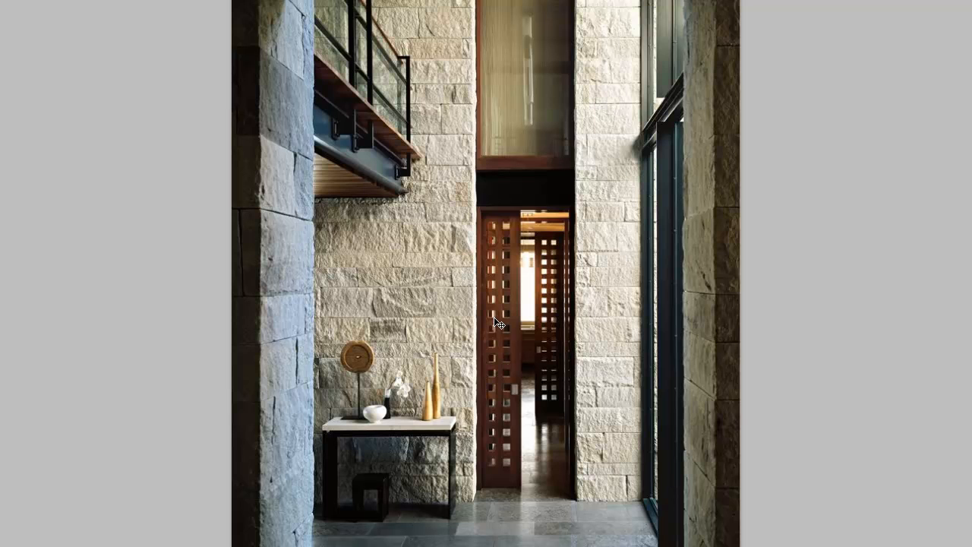
{"action": "scroll", "coordinate": [470, 417], "scroll_direction": "down", "scroll_amount": 3}
{"action": "scroll", "coordinate": [470, 417], "scroll_direction": "up", "scroll_amount": 4}
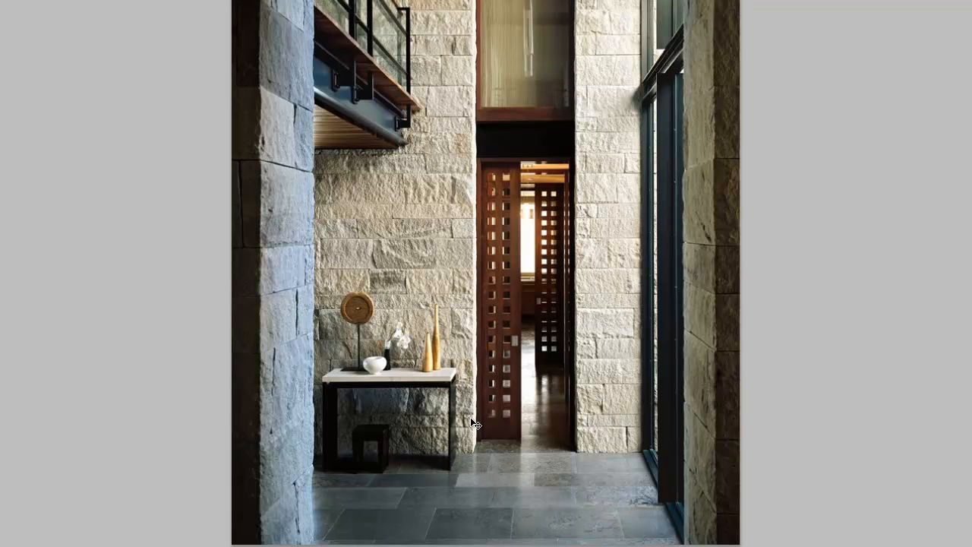
{"action": "scroll", "coordinate": [470, 416], "scroll_direction": "down", "scroll_amount": 2}
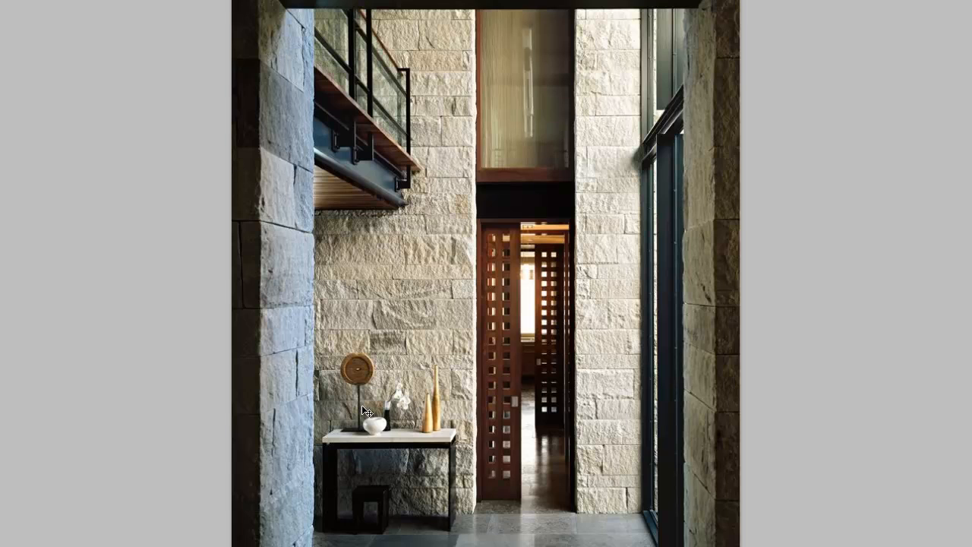
{"action": "scroll", "coordinate": [378, 410], "scroll_direction": "up", "scroll_amount": 3}
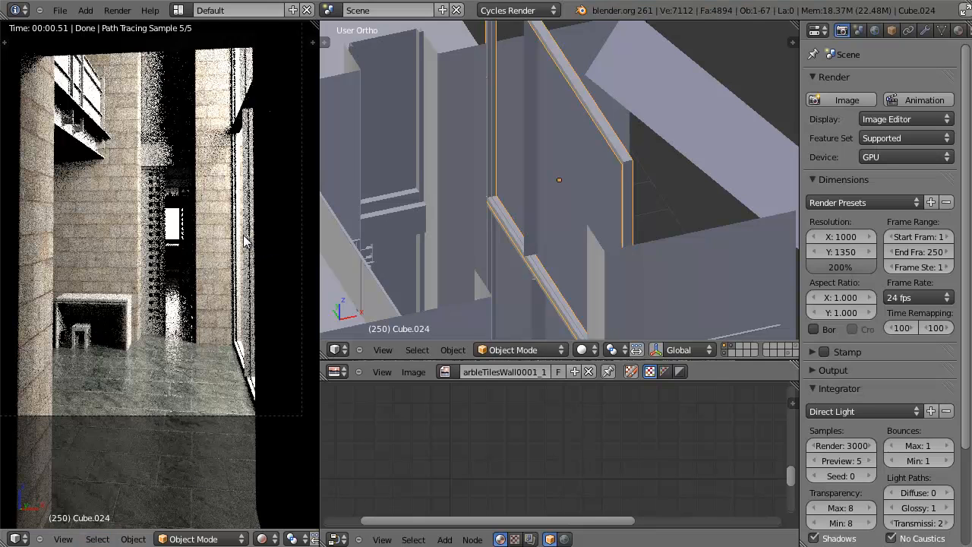
Step: Create a new material for the large window frame and set its surface to Glossy BSDF
{"action": "left_click", "coordinate": [957, 30]}
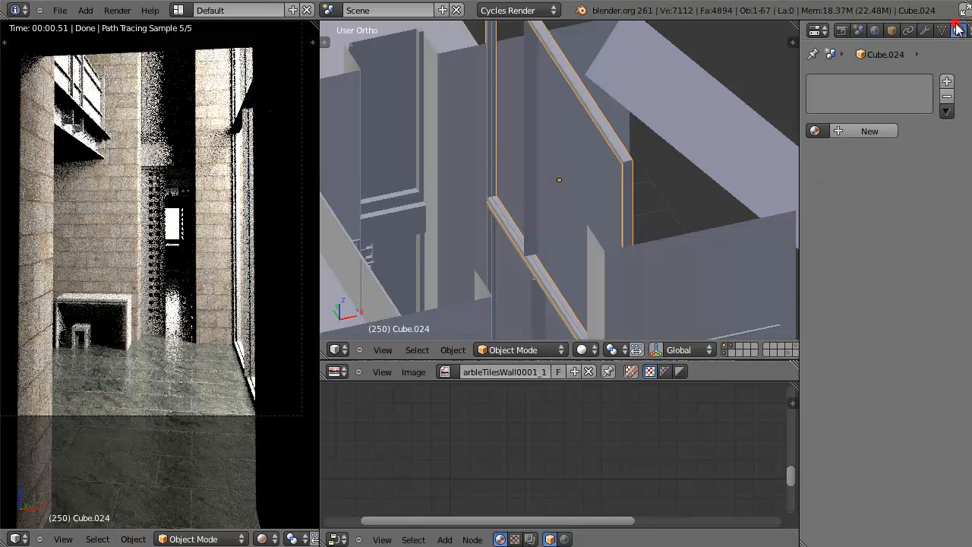
{"action": "left_click", "coordinate": [870, 131]}
{"action": "left_click", "coordinate": [884, 176]}
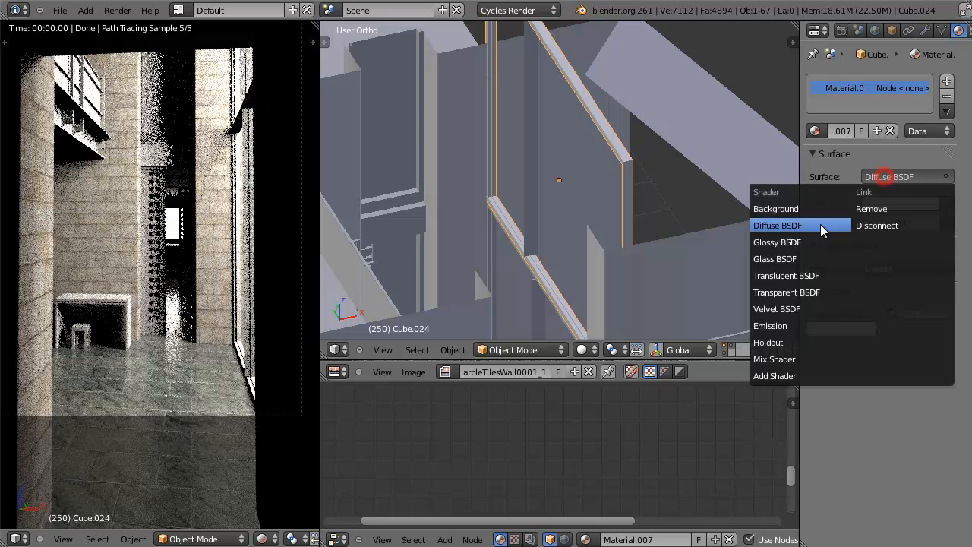
{"action": "left_click", "coordinate": [790, 360]}
{"action": "left_click", "coordinate": [905, 223]}
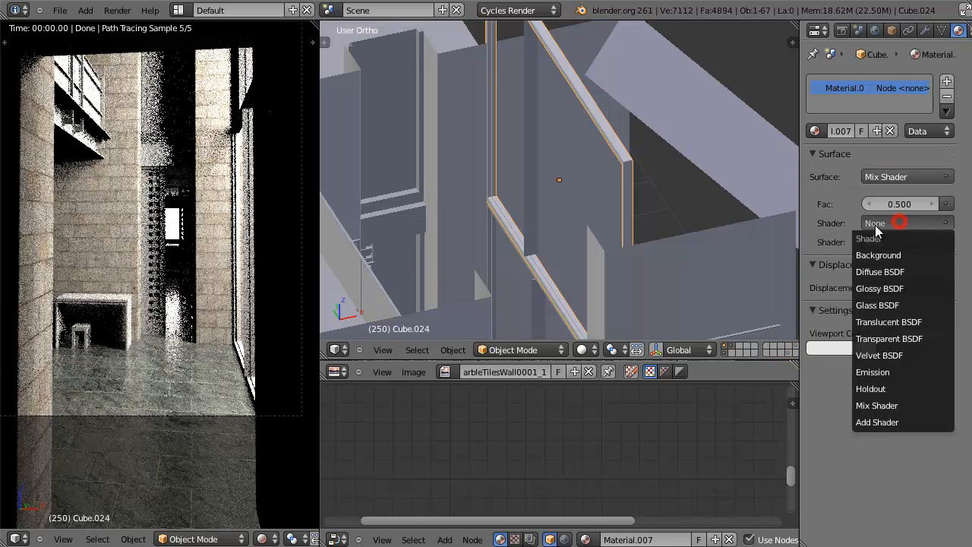
{"action": "left_click", "coordinate": [888, 177]}
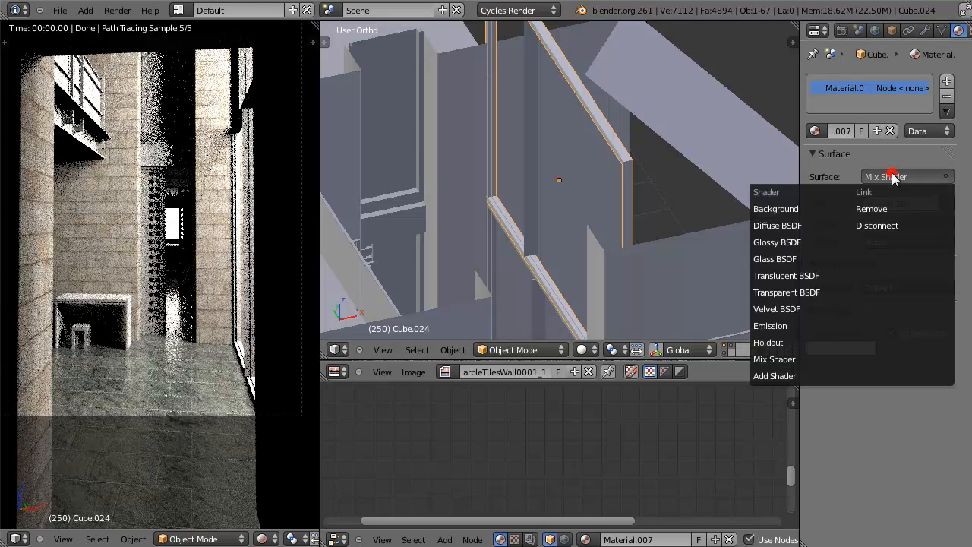
{"action": "left_click", "coordinate": [888, 176]}
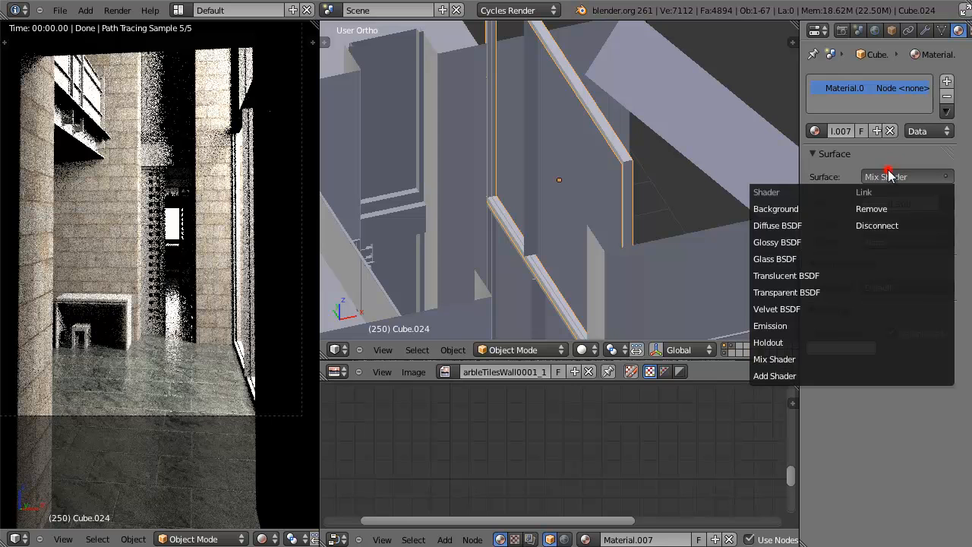
{"action": "left_click", "coordinate": [795, 241]}
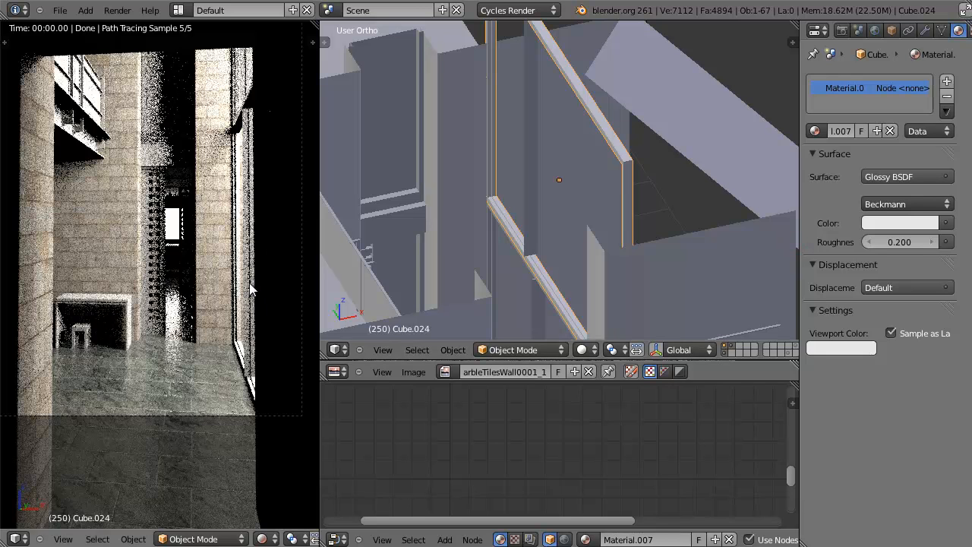
Step: Change the window frame's surface to a Mix Shader combining a Diffuse BSDF with a Glossy BSDF
{"action": "left_click", "coordinate": [877, 178]}
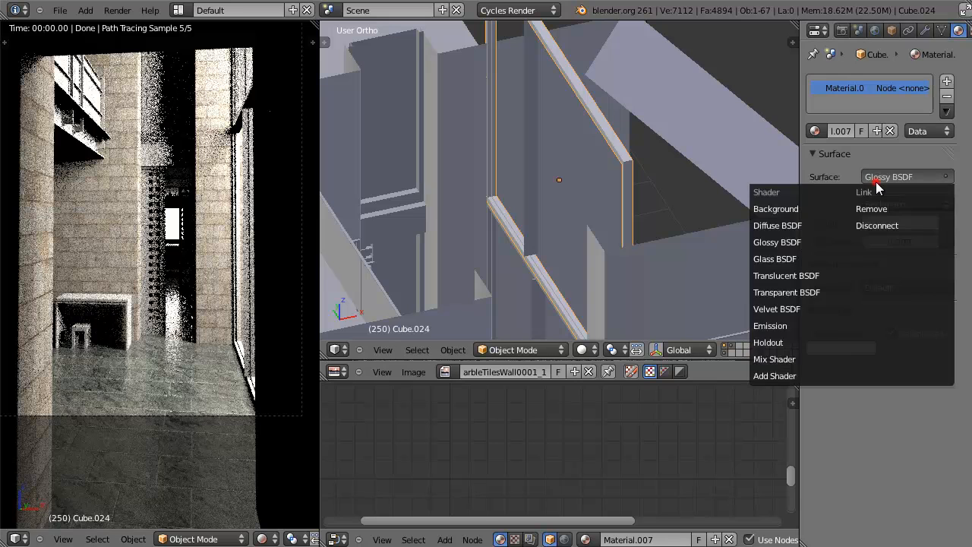
{"action": "left_click", "coordinate": [787, 358]}
{"action": "left_click", "coordinate": [873, 223]}
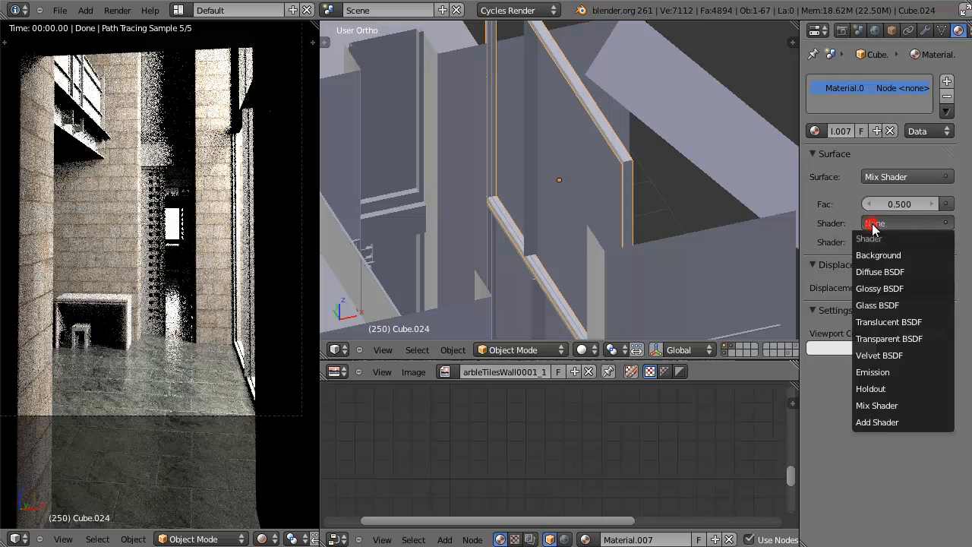
{"action": "left_click", "coordinate": [880, 271]}
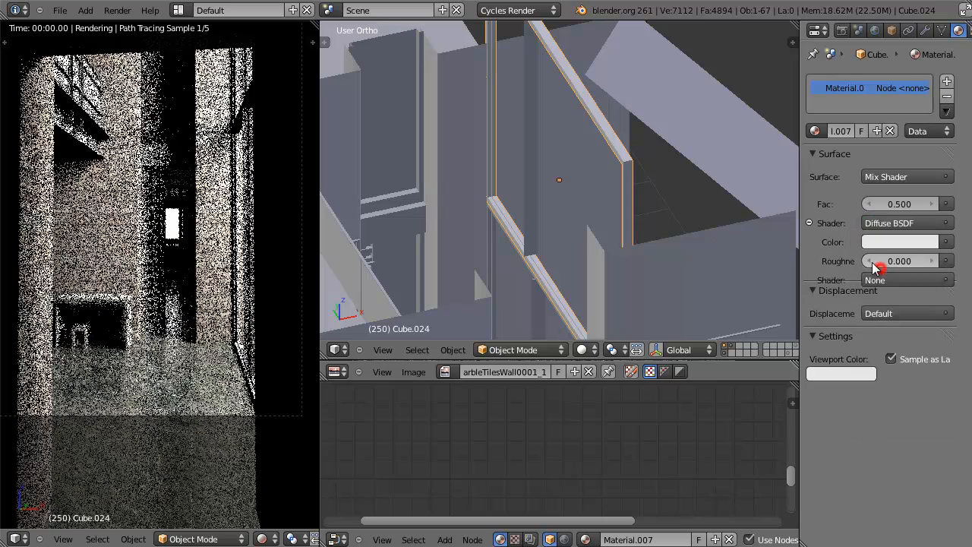
{"action": "left_click", "coordinate": [874, 280]}
{"action": "left_click", "coordinate": [880, 346]}
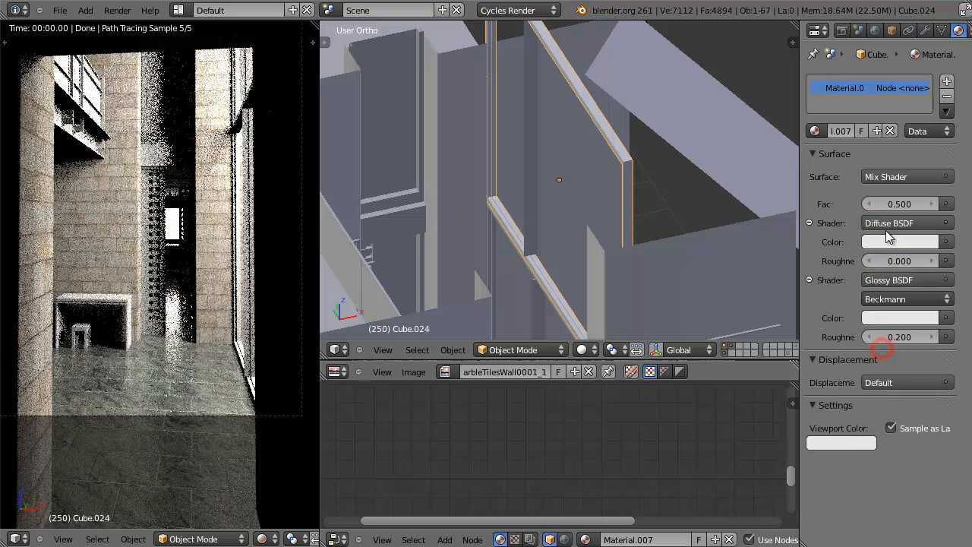
Step: Set the Diffuse BSDF color of the window frame material to near black
{"action": "left_click", "coordinate": [891, 241]}
{"action": "left_click_drag", "start_coordinate": [921, 112], "coordinate": [927, 123]}
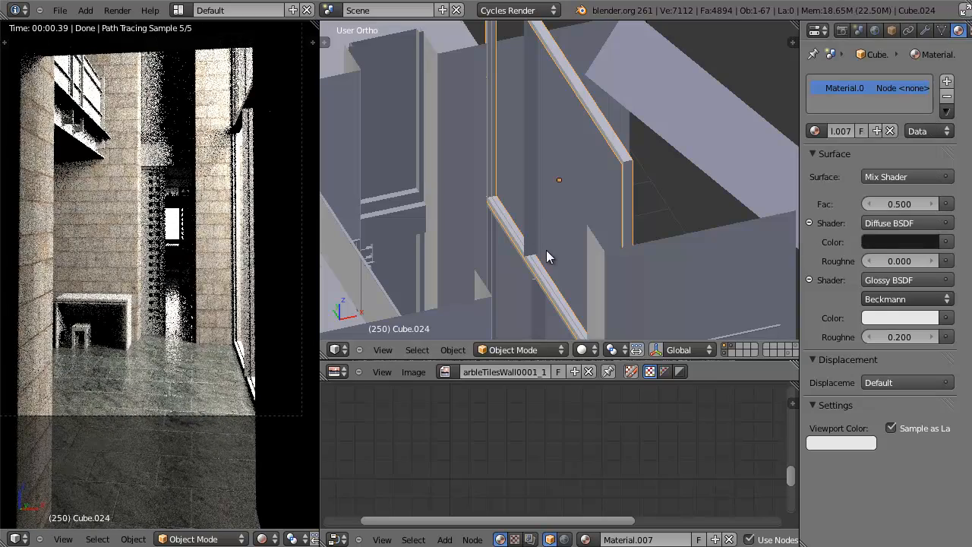
{"action": "middle_click_drag", "start_coordinate": [545, 250], "coordinate": [729, 232]}
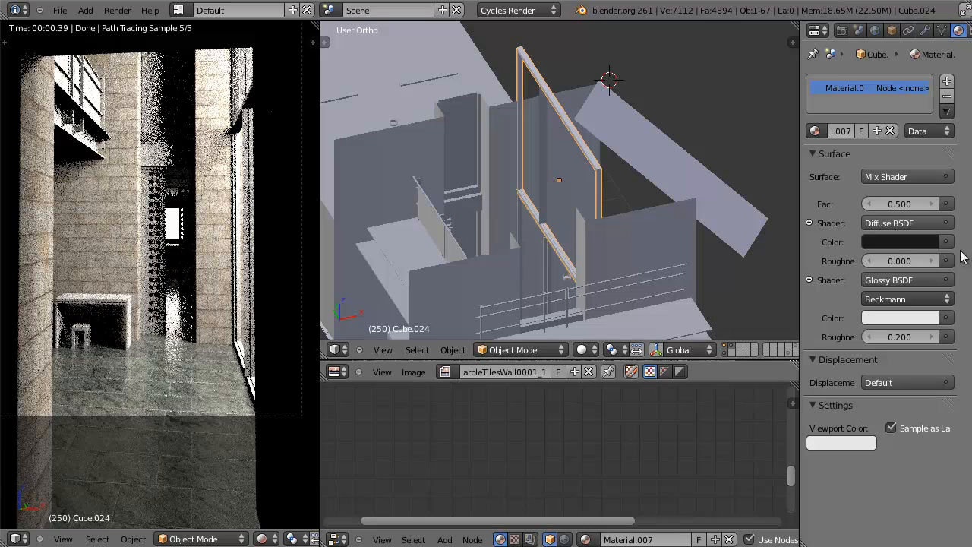
{"action": "left_click", "coordinate": [899, 241]}
{"action": "left_click_drag", "start_coordinate": [926, 136], "coordinate": [930, 131]}
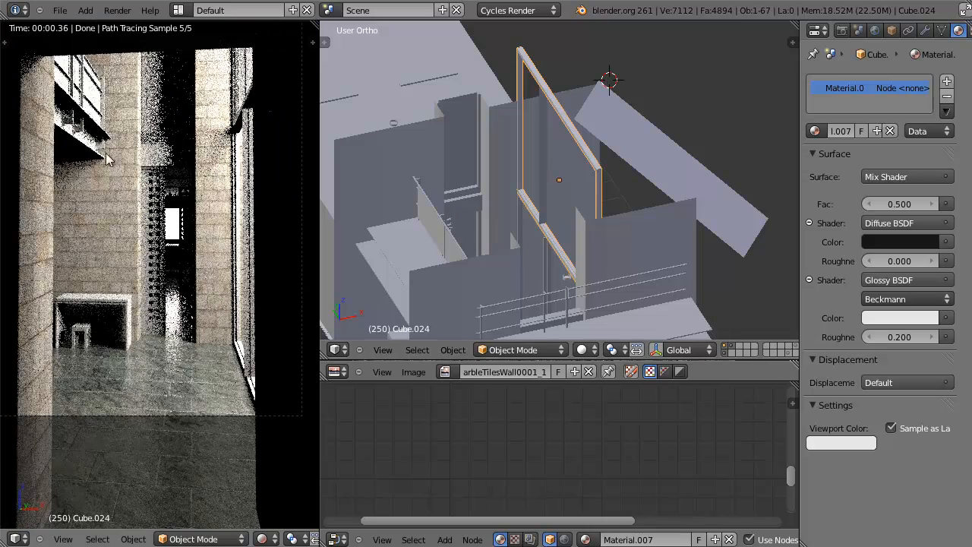
Step: Match the material's viewport color to its near-black diffuse color by sampling that swatch with the eyedropper
{"action": "mouse_move", "coordinate": [491, 211]}
{"action": "middle_mouse_down"}
{"action": "mouse_move", "coordinate": [497, 245]}
{"action": "mouse_move", "coordinate": [479, 213]}
{"action": "middle_mouse_up"}
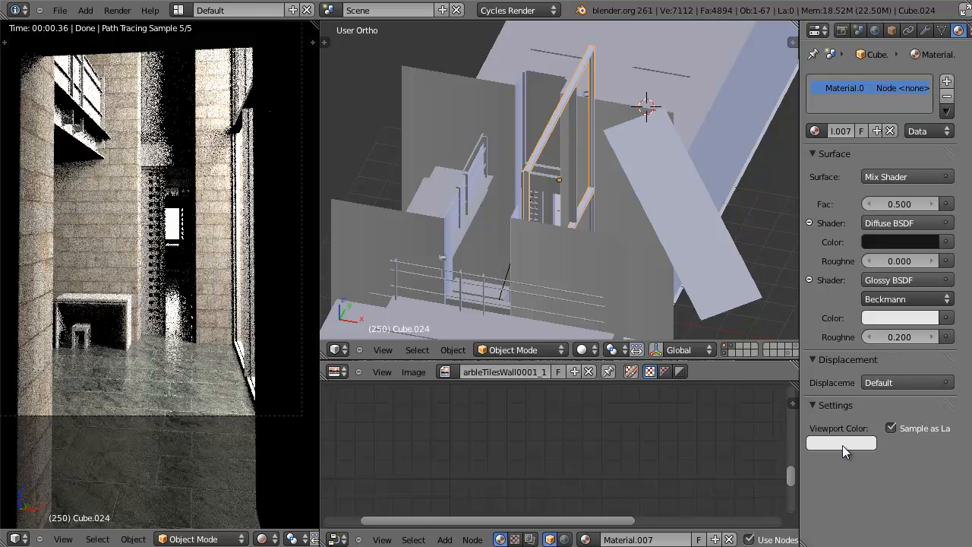
{"action": "left_click", "coordinate": [813, 405]}
{"action": "left_click", "coordinate": [815, 406]}
{"action": "left_click", "coordinate": [836, 442]}
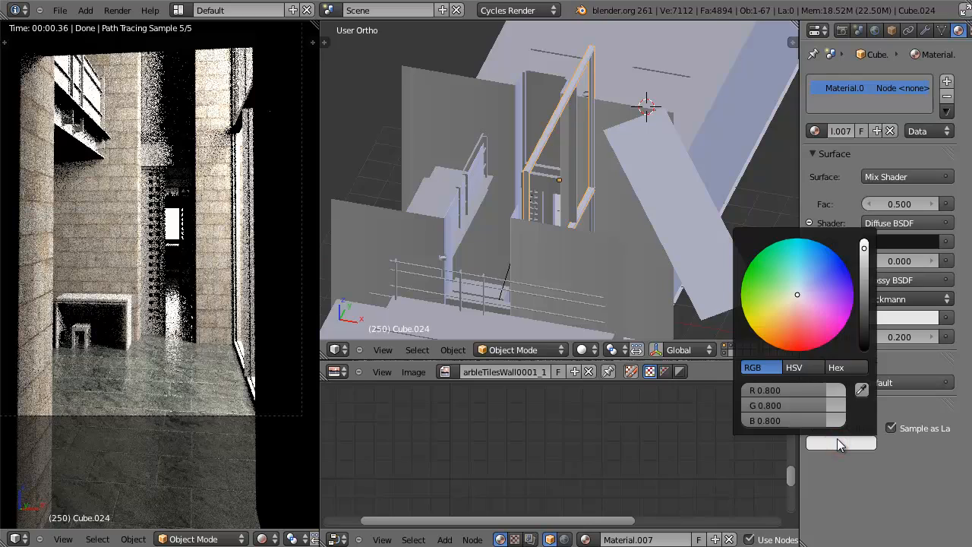
{"action": "middle_click_drag", "start_coordinate": [557, 165], "coordinate": [607, 228]}
{"action": "left_click", "coordinate": [841, 443]}
{"action": "left_click", "coordinate": [849, 443]}
{"action": "left_click", "coordinate": [861, 384]}
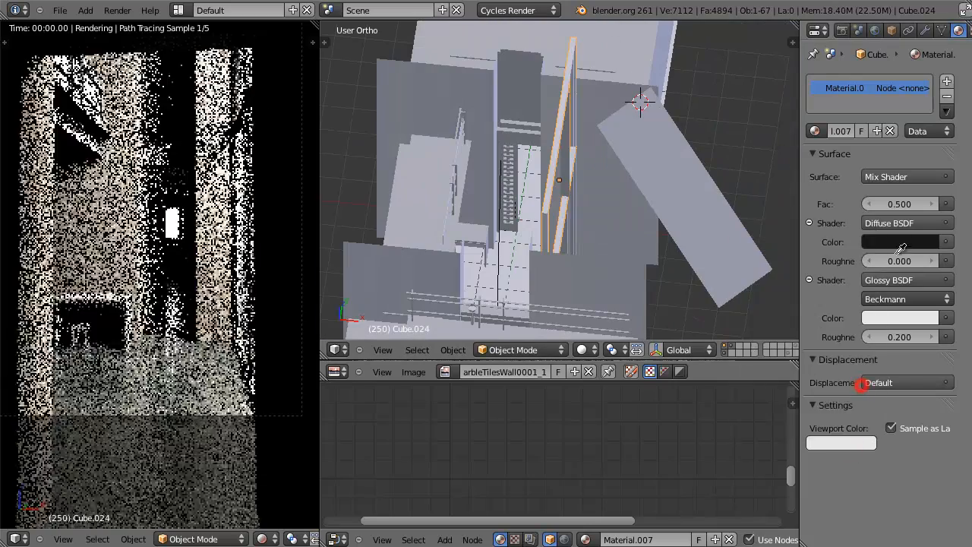
{"action": "left_click", "coordinate": [902, 247]}
Step: Add the vertical bars above and below the large window frame's lower rail to the selection
{"action": "middle_click_drag", "start_coordinate": [577, 213], "coordinate": [600, 210]}
{"action": "scroll", "coordinate": [544, 186], "scroll_direction": "up", "scroll_amount": 2}
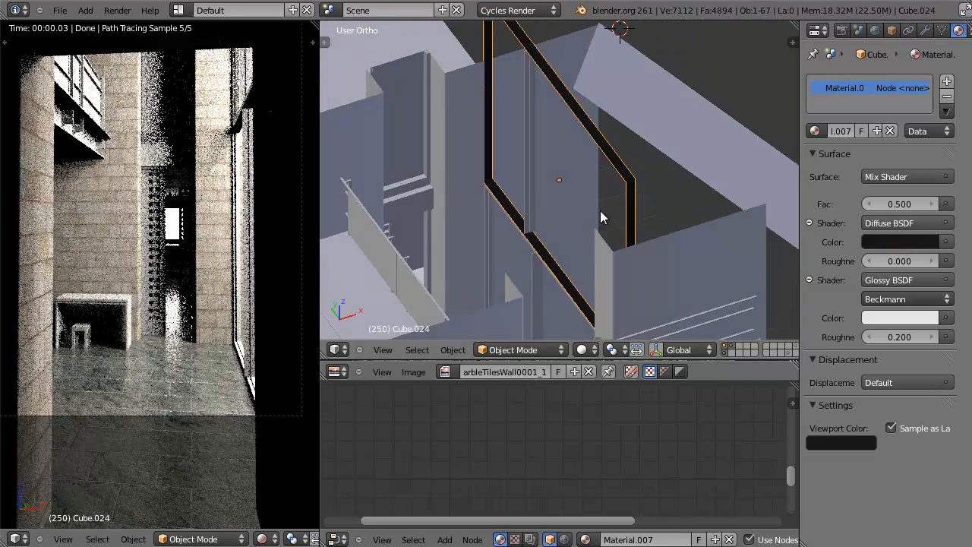
{"action": "middle_click_drag", "start_coordinate": [537, 190], "coordinate": [605, 194], "text": "shift"}
{"action": "right_click", "coordinate": [603, 194], "text": "shift"}
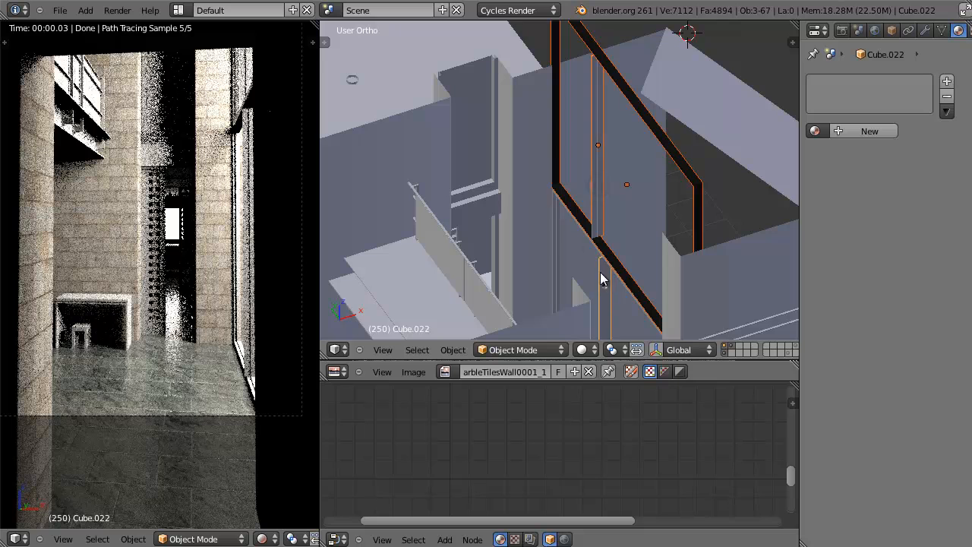
{"action": "right_click", "coordinate": [557, 222], "text": "shift"}
Step: Extend the selection with the posts and rails of the upper balcony railing
{"action": "middle_click_drag", "start_coordinate": [558, 222], "coordinate": [485, 234]}
{"action": "key", "text": "z"}
{"action": "key", "text": "z"}
{"action": "scroll", "coordinate": [484, 234], "scroll_direction": "up", "scroll_amount": 2}
{"action": "right_click", "coordinate": [408, 202], "text": "shift"}
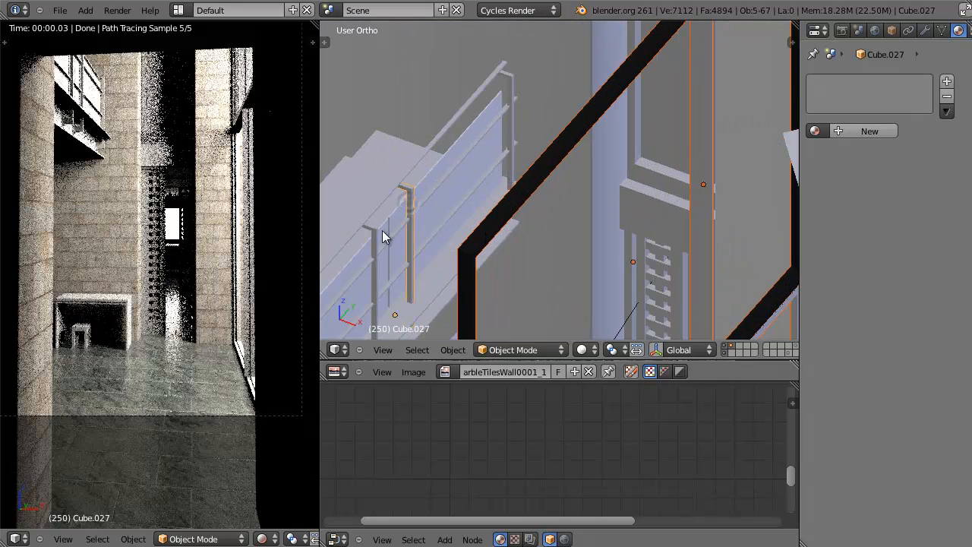
{"action": "right_click", "coordinate": [426, 235], "text": "shift"}
{"action": "right_click", "coordinate": [428, 236], "text": "shift"}
{"action": "key", "text": "z"}
{"action": "middle_click_drag", "start_coordinate": [458, 130], "coordinate": [461, 137]}
{"action": "key", "text": "z"}
{"action": "scroll", "coordinate": [543, 133], "scroll_direction": "down", "scroll_amount": 4}
{"action": "right_click", "coordinate": [536, 129], "text": "shift"}
{"action": "scroll", "coordinate": [483, 271], "scroll_direction": "down", "scroll_amount": 3}
{"action": "scroll", "coordinate": [483, 277], "scroll_direction": "up", "scroll_amount": 5}
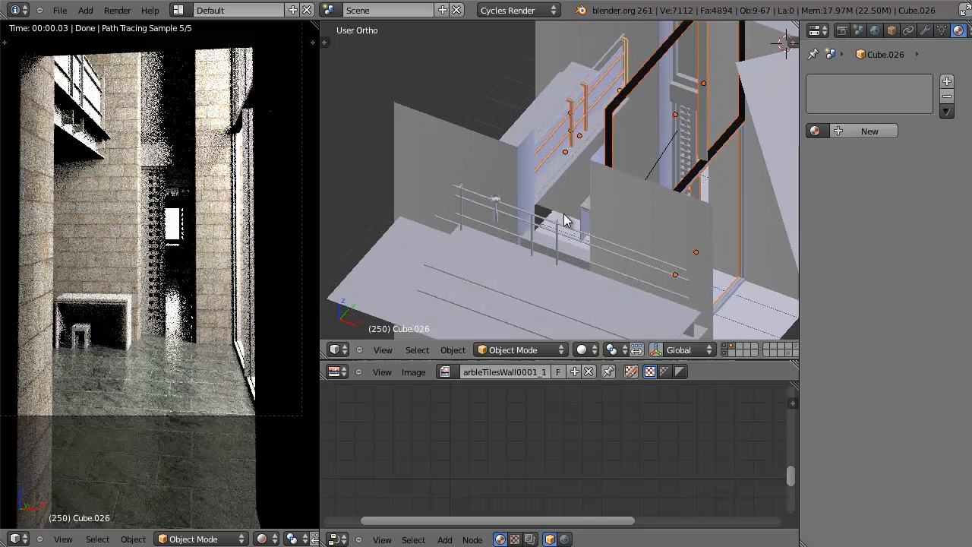
Step: Extend the selection with the rails and posts of the railing on the front walkway
{"action": "right_click", "coordinate": [542, 266], "text": "shift"}
{"action": "right_click", "coordinate": [493, 251], "text": "shift"}
{"action": "right_click", "coordinate": [504, 245], "text": "shift"}
{"action": "right_click", "coordinate": [504, 245], "text": "shift"}
{"action": "right_click", "coordinate": [556, 262], "text": "shift"}
{"action": "right_click", "coordinate": [512, 263], "text": "shift"}
{"action": "right_click", "coordinate": [356, 196], "text": "shift"}
{"action": "right_click", "coordinate": [357, 209], "text": "shift"}
{"action": "right_click", "coordinate": [367, 218], "text": "shift"}
{"action": "right_click", "coordinate": [380, 259], "text": "shift"}
Step: Add the horizontal beam across the top of the opening to the selection from the camera view
{"action": "key", "text": "b"}
{"action": "middle_click_drag", "start_coordinate": [373, 195], "coordinate": [382, 205]}
{"action": "scroll", "coordinate": [529, 221], "scroll_direction": "down", "scroll_amount": 3}
{"action": "middle_click_drag", "start_coordinate": [528, 221], "coordinate": [584, 283], "text": "shift"}
{"action": "middle_click_drag", "start_coordinate": [560, 203], "coordinate": [597, 162]}
{"action": "scroll", "coordinate": [597, 163], "scroll_direction": "up", "scroll_amount": 3}
{"action": "key", "text": "KP_0"}
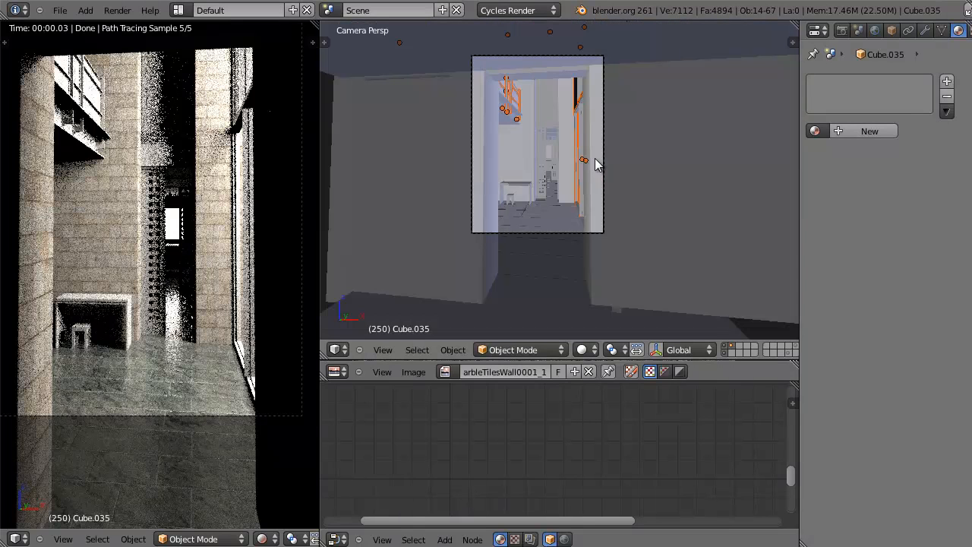
{"action": "right_click", "coordinate": [551, 75]}
{"action": "key", "text": "KP_Decimal"}
Step: Add the table base and the small stool against the back wall to the selection
{"action": "middle_click_drag", "start_coordinate": [535, 182], "coordinate": [547, 256]}
{"action": "scroll", "coordinate": [547, 256], "scroll_direction": "up", "scroll_amount": 3}
{"action": "key", "text": "KP_0"}
{"action": "scroll", "coordinate": [546, 254], "scroll_direction": "up", "scroll_amount": 5}
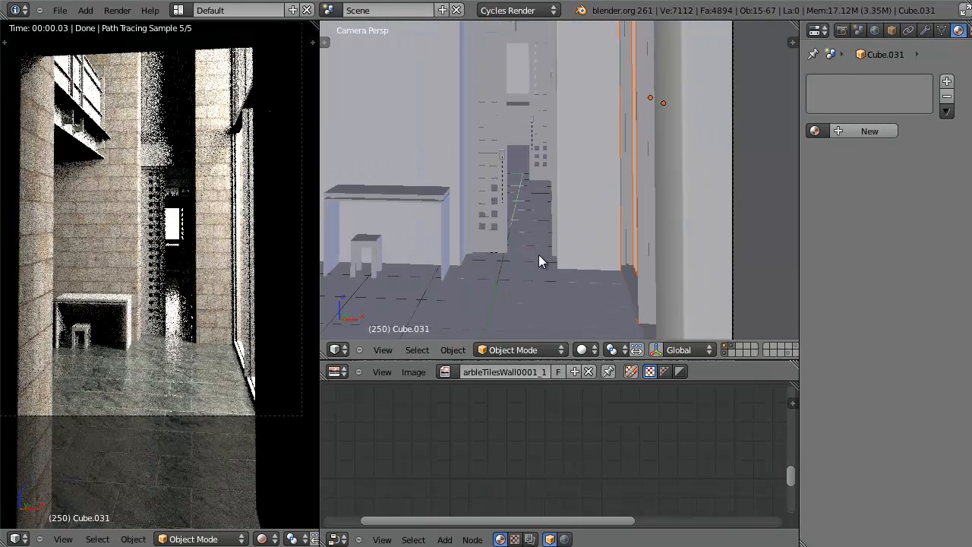
{"action": "right_click", "coordinate": [405, 229]}
{"action": "middle_click_drag", "start_coordinate": [404, 229], "coordinate": [512, 231], "text": "shift"}
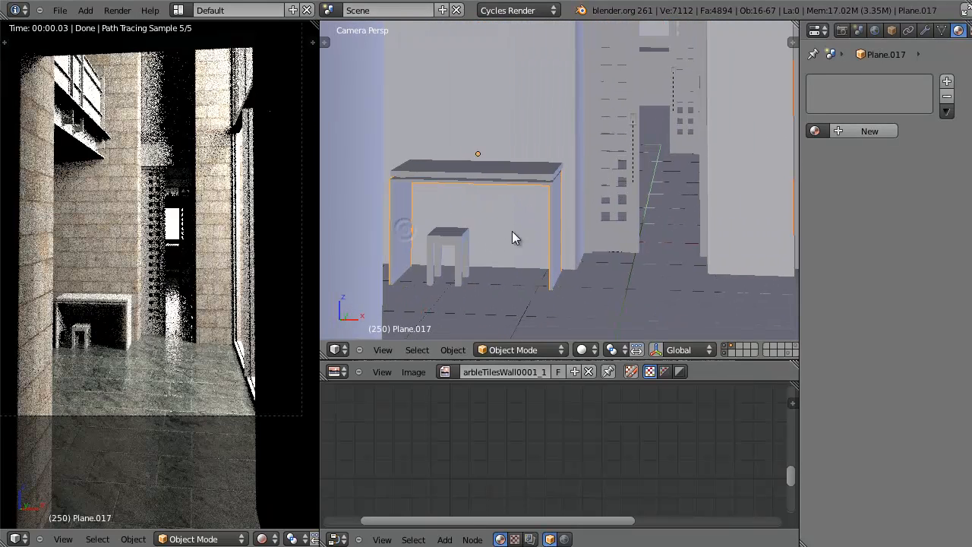
{"action": "right_click", "coordinate": [458, 253], "text": "shift"}
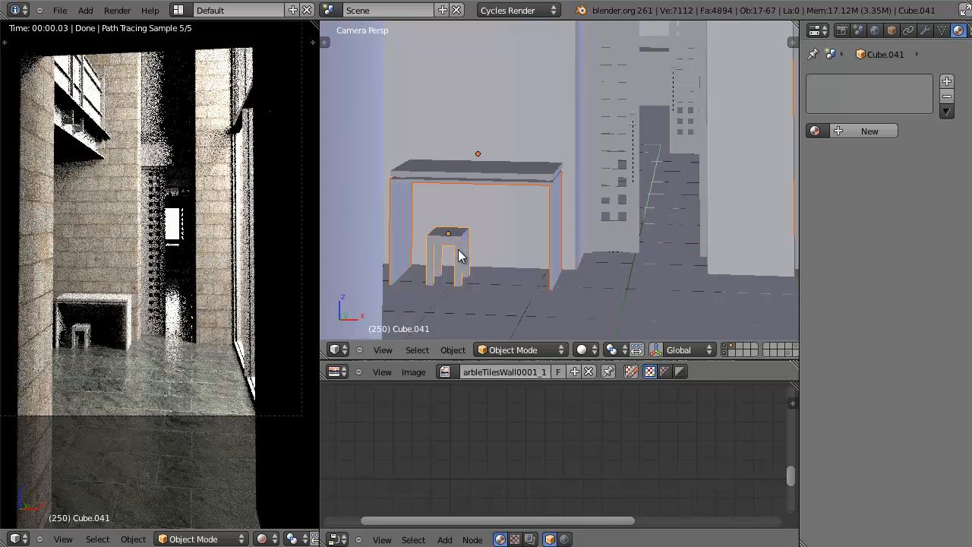
Step: Try to link materials to the selected objects with the stool as the active object
{"action": "scroll", "coordinate": [465, 262], "scroll_direction": "down", "scroll_amount": 6}
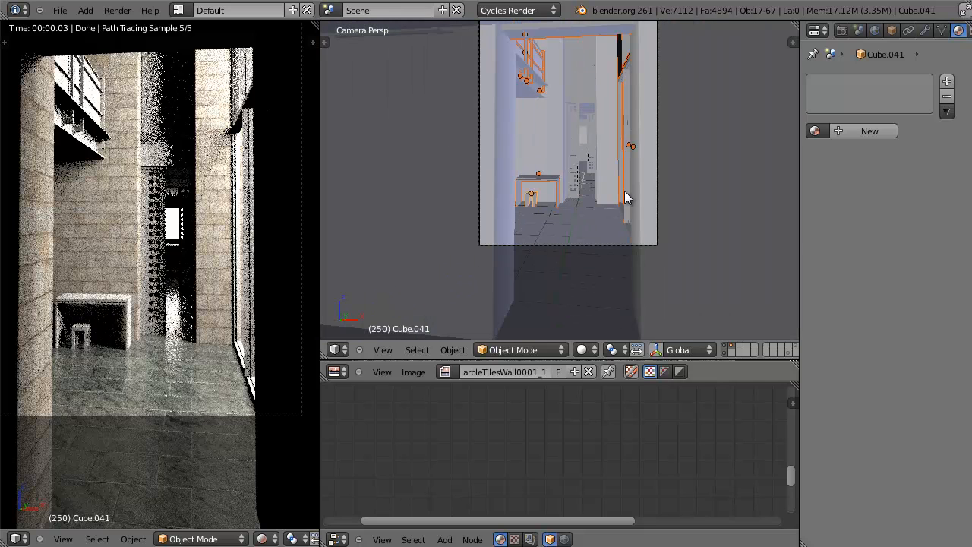
{"action": "key", "text": "ctrl+l"}
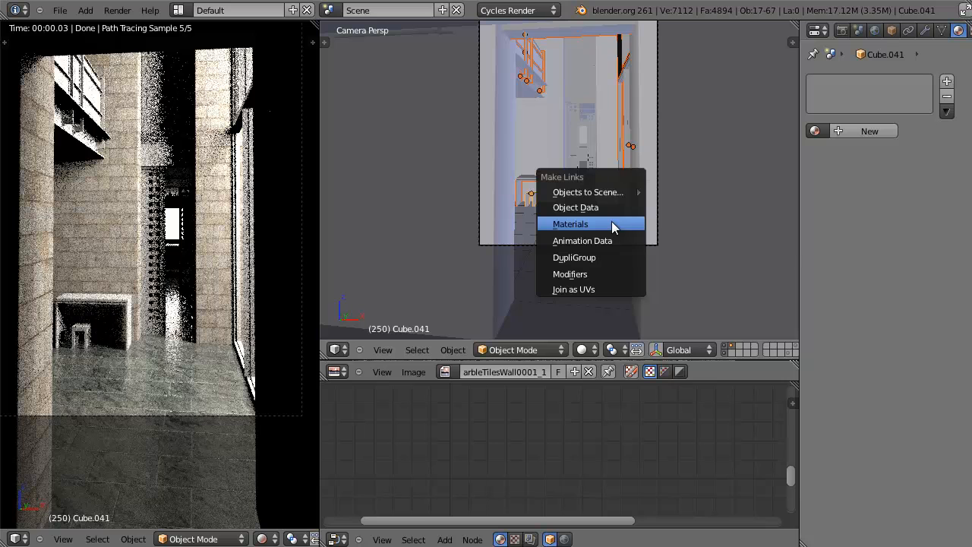
{"action": "left_click", "coordinate": [613, 224]}
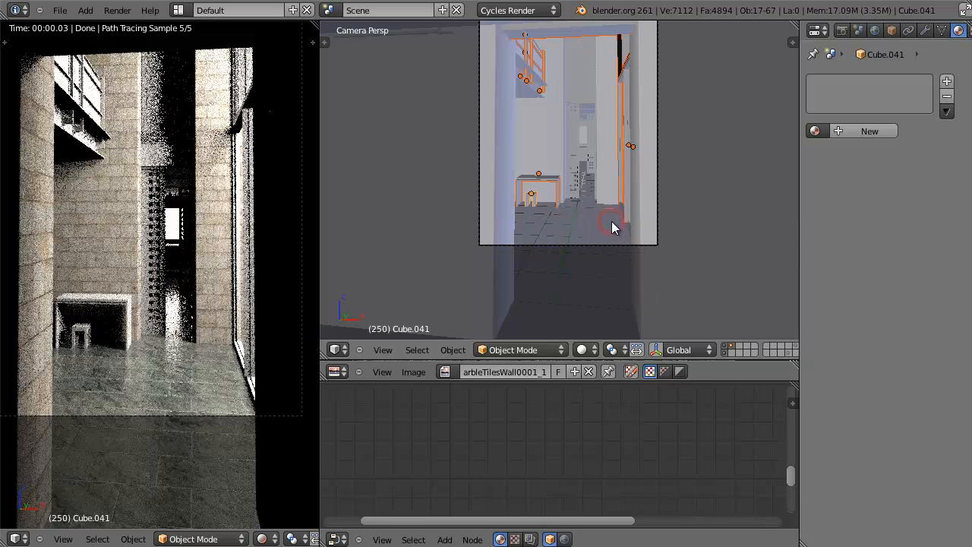
Step: Make the large window frame the active object and link its dark material to all the selected objects
{"action": "middle_click_drag", "start_coordinate": [634, 189], "coordinate": [585, 306], "text": "shift"}
{"action": "scroll", "coordinate": [586, 305], "scroll_direction": "up", "scroll_amount": 6}
{"action": "right_click", "coordinate": [579, 239], "text": "shift"}
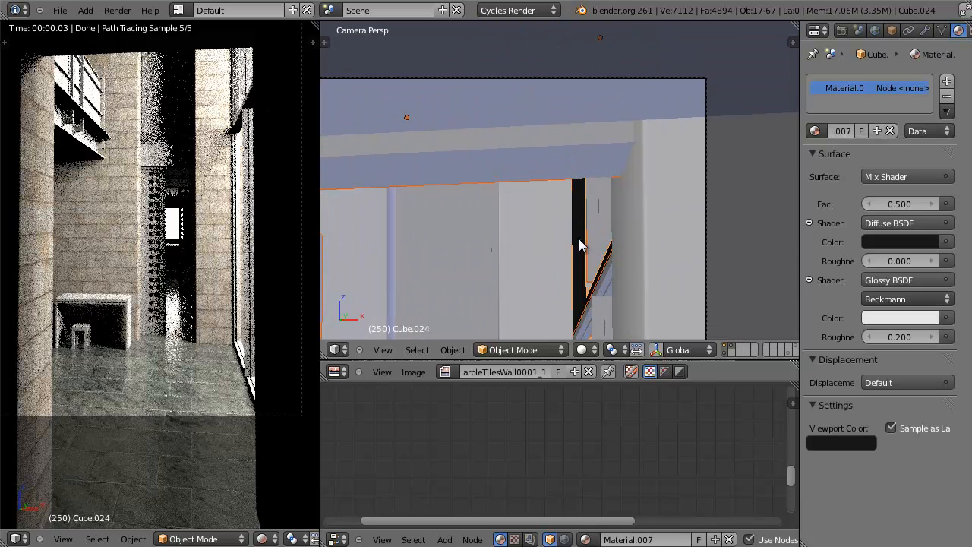
{"action": "scroll", "coordinate": [578, 240], "scroll_direction": "down", "scroll_amount": 3}
{"action": "scroll", "coordinate": [577, 243], "scroll_direction": "down", "scroll_amount": 6}
{"action": "middle_click_drag", "start_coordinate": [570, 232], "coordinate": [596, 173], "text": "shift"}
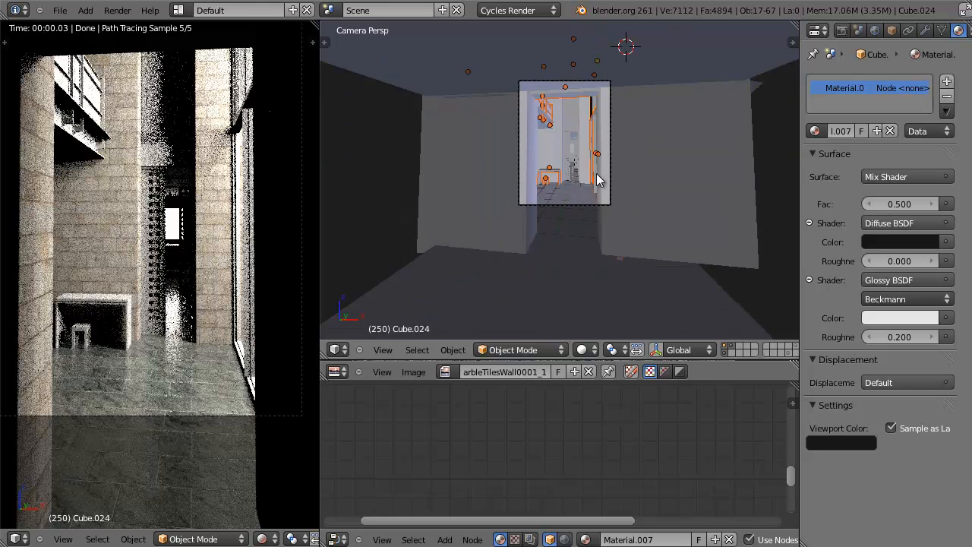
{"action": "scroll", "coordinate": [596, 173], "scroll_direction": "up", "scroll_amount": 5}
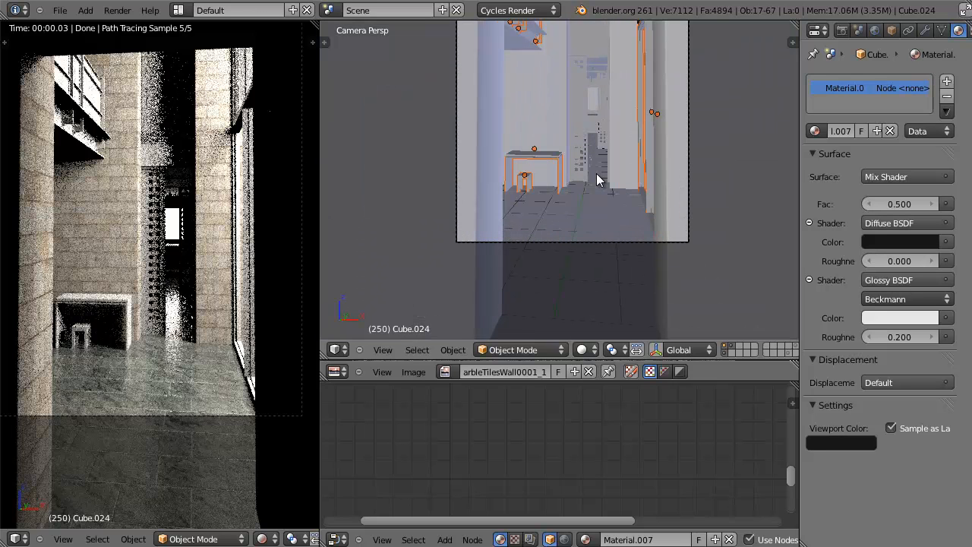
{"action": "key", "text": "ctrl+l"}
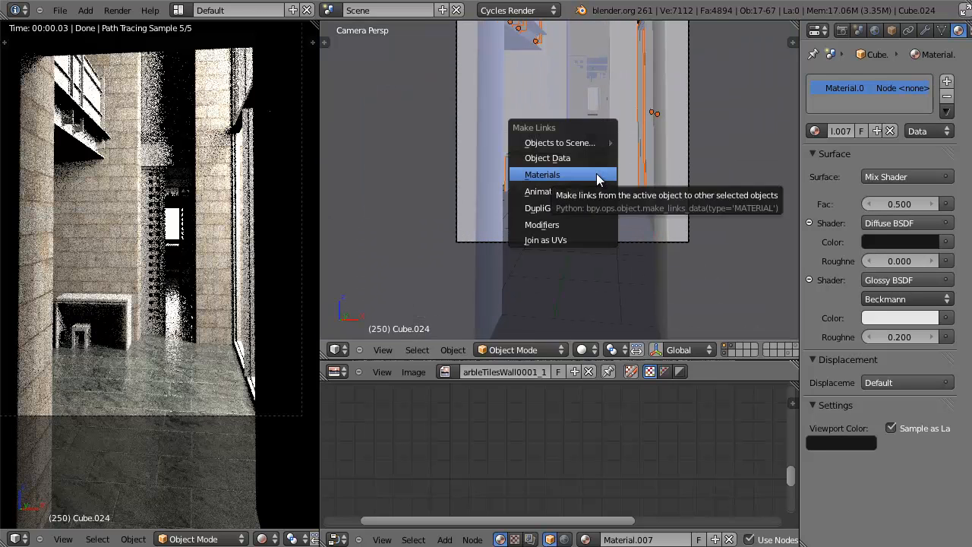
{"action": "left_click", "coordinate": [596, 173]}
Step: Examine the dark material on the window frames, railings and furniture in the camera view and rendered preview
{"action": "key", "text": "KP_5"}
{"action": "scroll", "coordinate": [603, 155], "scroll_direction": "down", "scroll_amount": 4}
{"action": "middle_click_drag", "start_coordinate": [604, 155], "coordinate": [665, 256]}
{"action": "scroll", "coordinate": [650, 265], "scroll_direction": "up", "scroll_amount": 3}
{"action": "key", "text": "KP_0"}
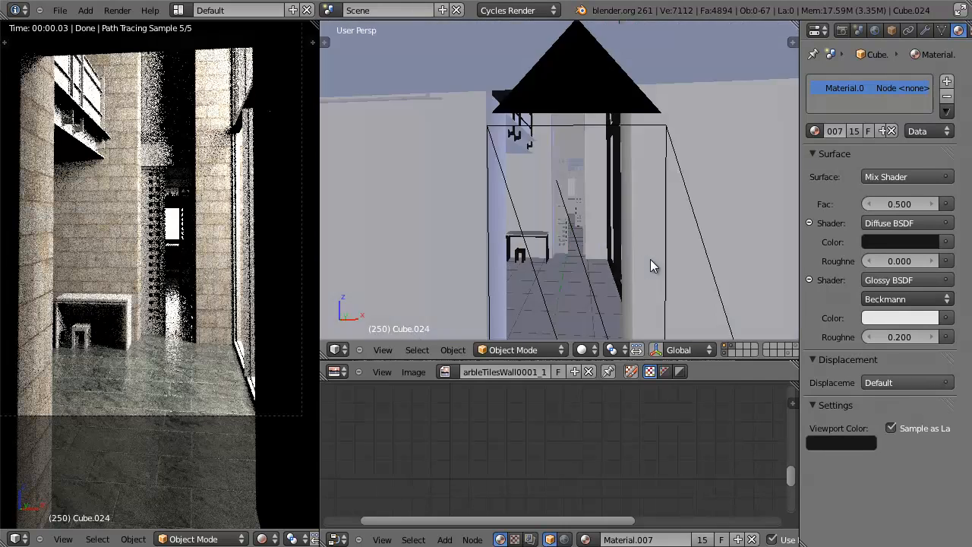
{"action": "scroll", "coordinate": [236, 212], "scroll_direction": "up", "scroll_amount": 2}
{"action": "scroll", "coordinate": [236, 212], "scroll_direction": "down", "scroll_amount": 1}
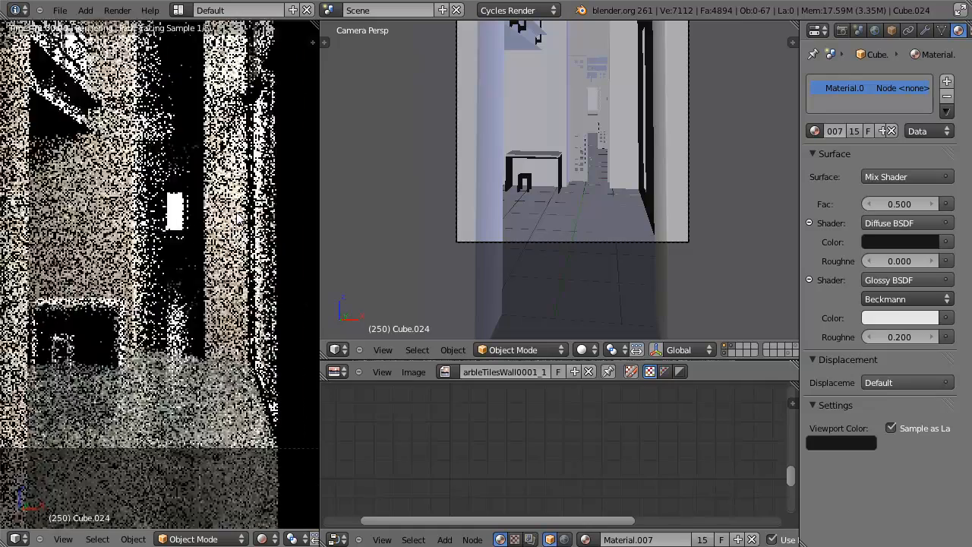
{"action": "key", "text": "Tab"}
{"action": "key", "text": "Tab"}
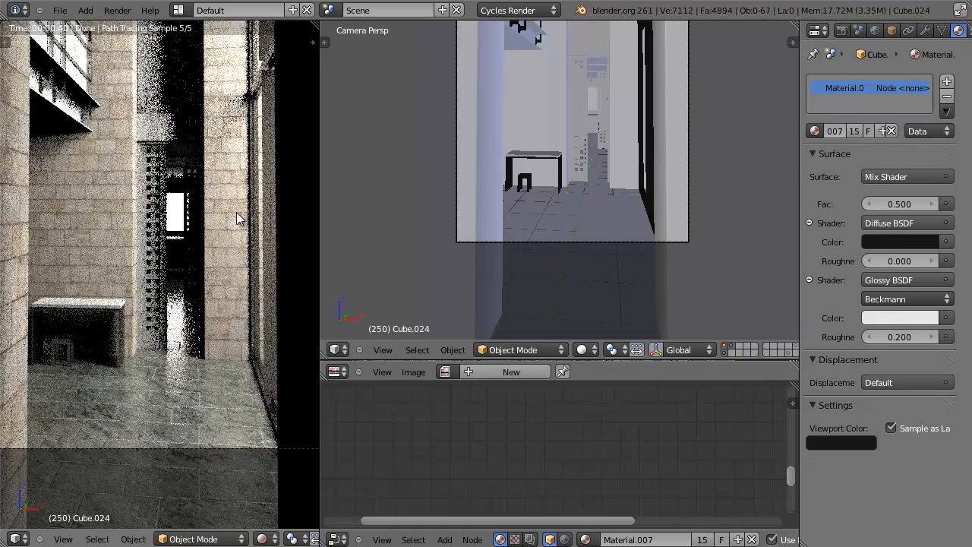
{"action": "middle_click_drag", "start_coordinate": [102, 140], "coordinate": [189, 248], "text": "shift"}
{"action": "scroll", "coordinate": [182, 235], "scroll_direction": "up", "scroll_amount": 2}
{"action": "scroll", "coordinate": [573, 228], "scroll_direction": "down", "scroll_amount": 4}
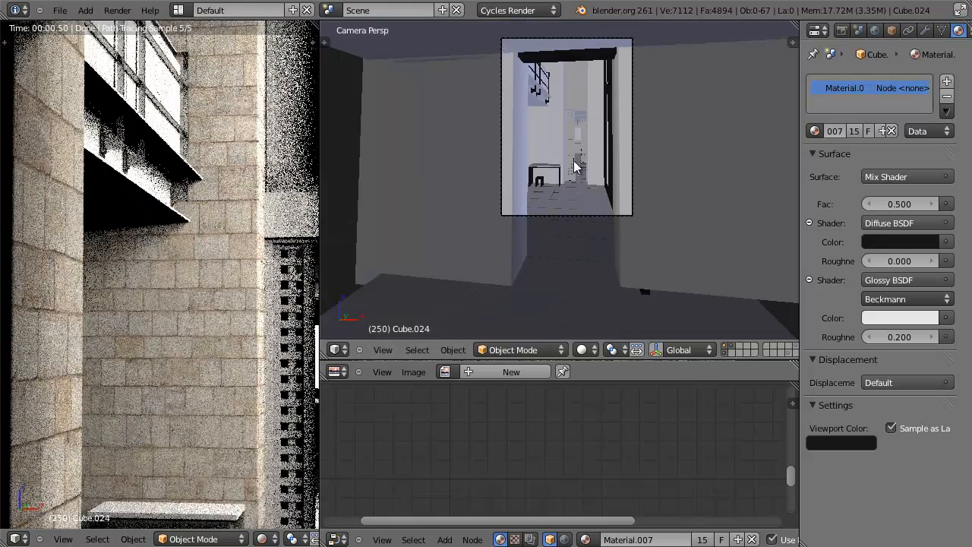
Step: Try linking the railing's dark material to the upper balcony slab, and undo the link
{"action": "scroll", "coordinate": [562, 114], "scroll_direction": "up", "scroll_amount": 5}
{"action": "middle_click_drag", "start_coordinate": [557, 82], "coordinate": [612, 297], "text": "shift"}
{"action": "scroll", "coordinate": [612, 297], "scroll_direction": "up", "scroll_amount": 1}
{"action": "right_click", "coordinate": [591, 213]}
{"action": "scroll", "coordinate": [591, 209], "scroll_direction": "up", "scroll_amount": 2}
{"action": "right_click", "coordinate": [584, 158], "text": "shift"}
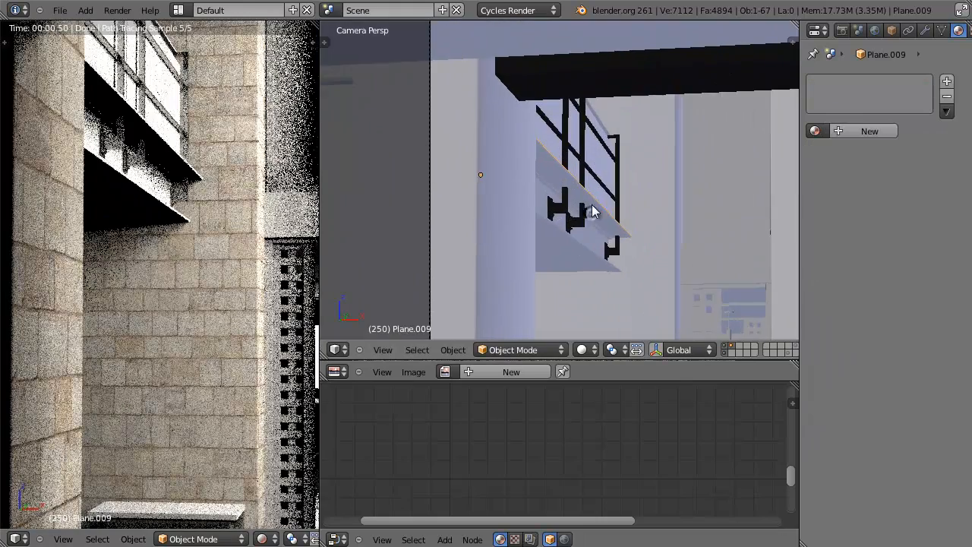
{"action": "key", "text": "ctrl+l"}
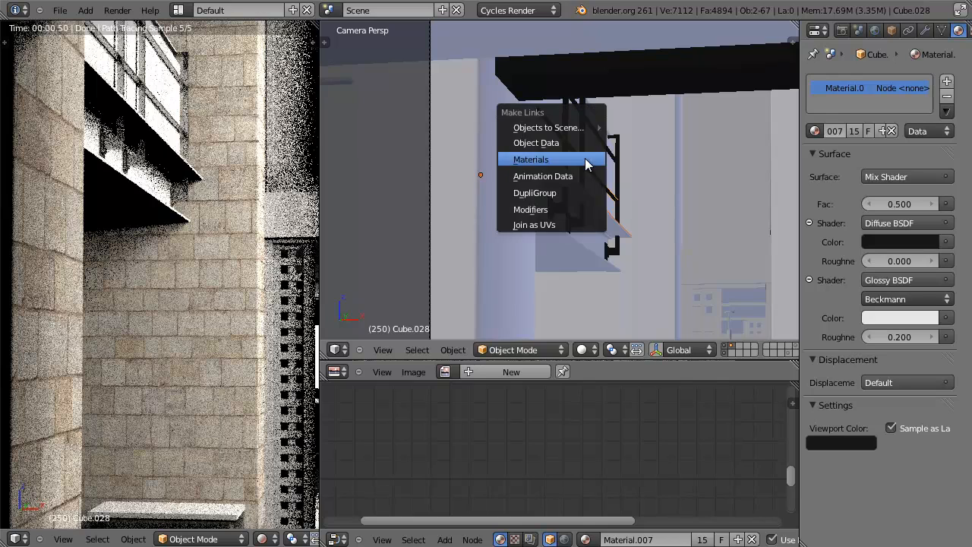
{"action": "left_click", "coordinate": [584, 158]}
{"action": "key", "text": "ctrl+z"}
{"action": "key", "text": "ctrl+z"}
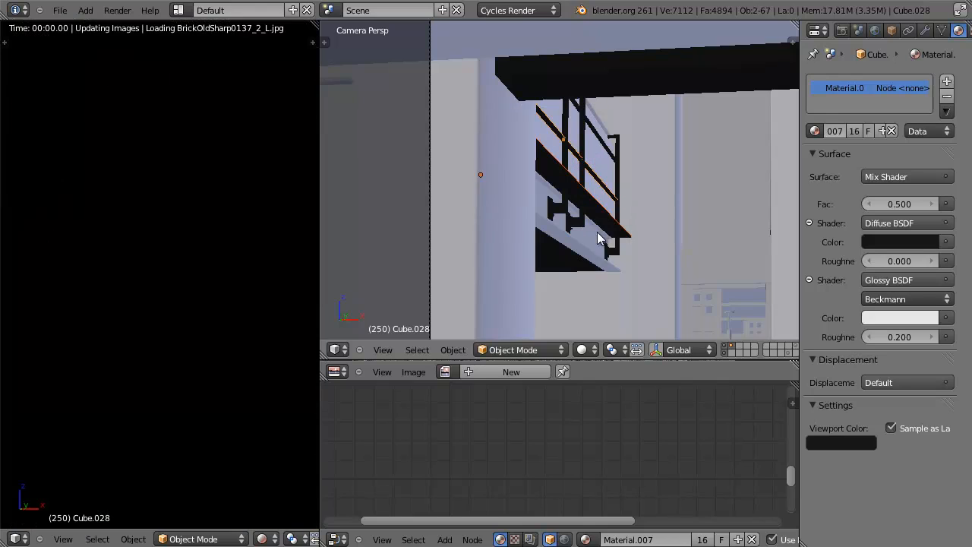
Step: Link the railing's dark material to the recessed panel beneath the upper balcony slab
{"action": "right_click", "coordinate": [579, 218], "text": "alt"}
{"action": "left_click", "coordinate": [576, 220]}
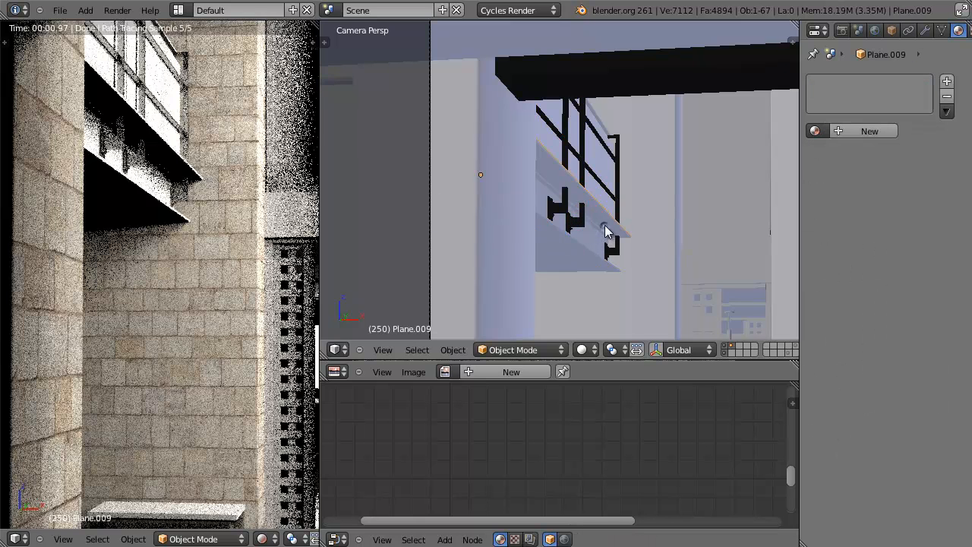
{"action": "right_click", "coordinate": [583, 164]}
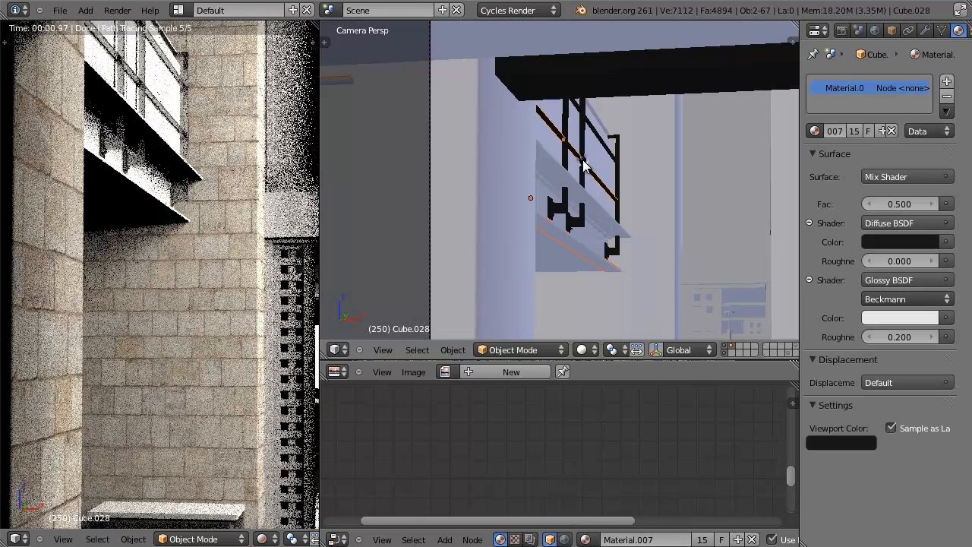
{"action": "key", "text": "ctrl+l"}
{"action": "left_click", "coordinate": [583, 164]}
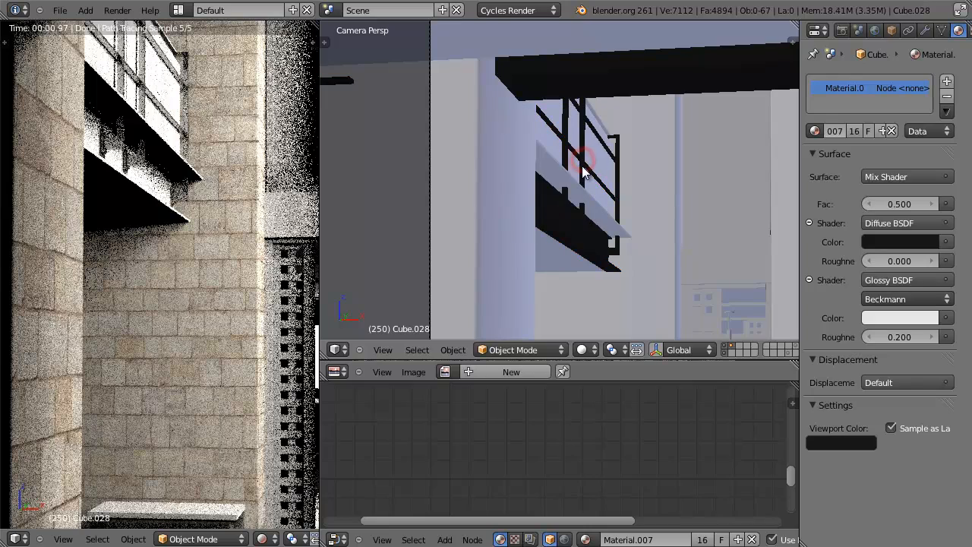
Step: Select the panel beneath the upper balcony and set its dark material's mix factor to 0.200
{"action": "right_click", "coordinate": [160, 184]}
{"action": "key", "text": "Tab"}
{"action": "key", "text": "Tab"}
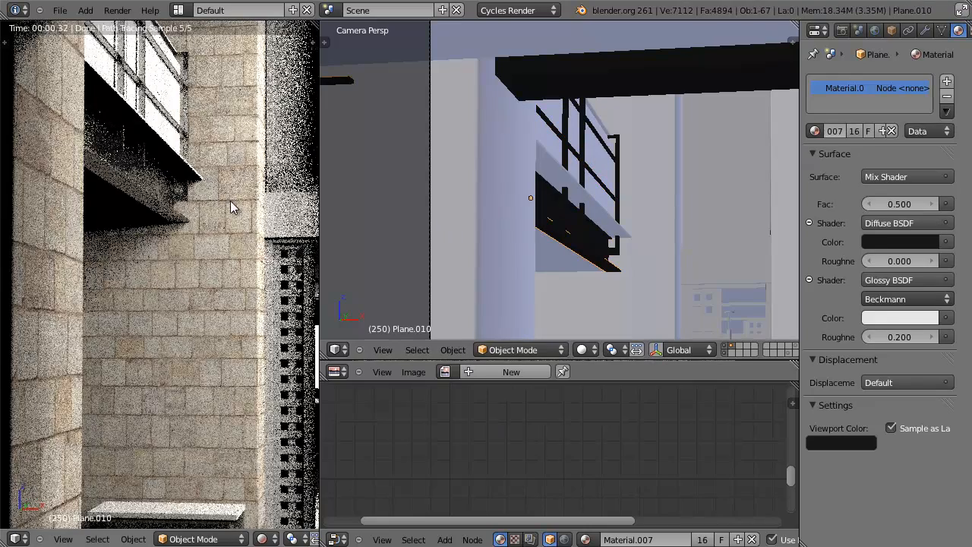
{"action": "scroll", "coordinate": [192, 188], "scroll_direction": "down", "scroll_amount": 3}
{"action": "middle_click_drag", "start_coordinate": [225, 287], "coordinate": [173, 212], "text": "shift"}
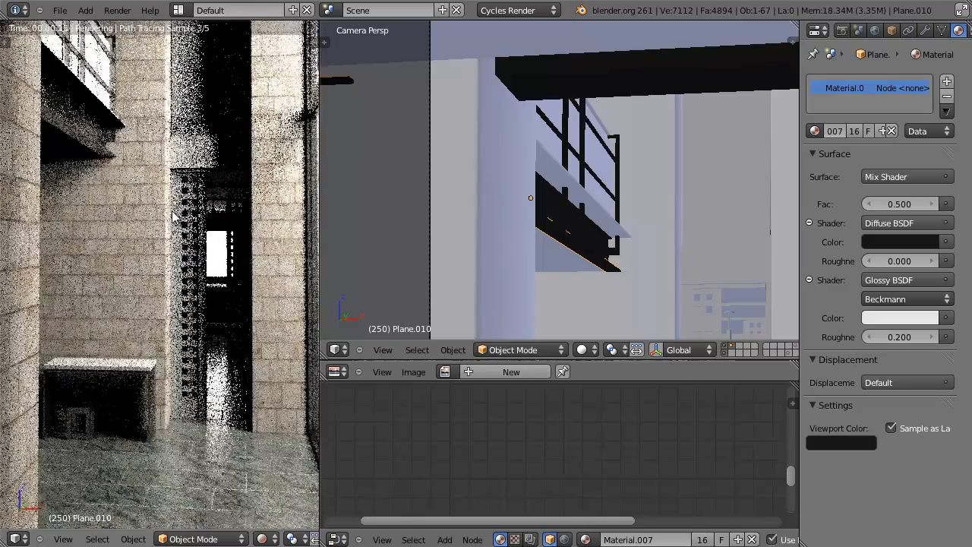
{"action": "scroll", "coordinate": [172, 212], "scroll_direction": "down", "scroll_amount": 1}
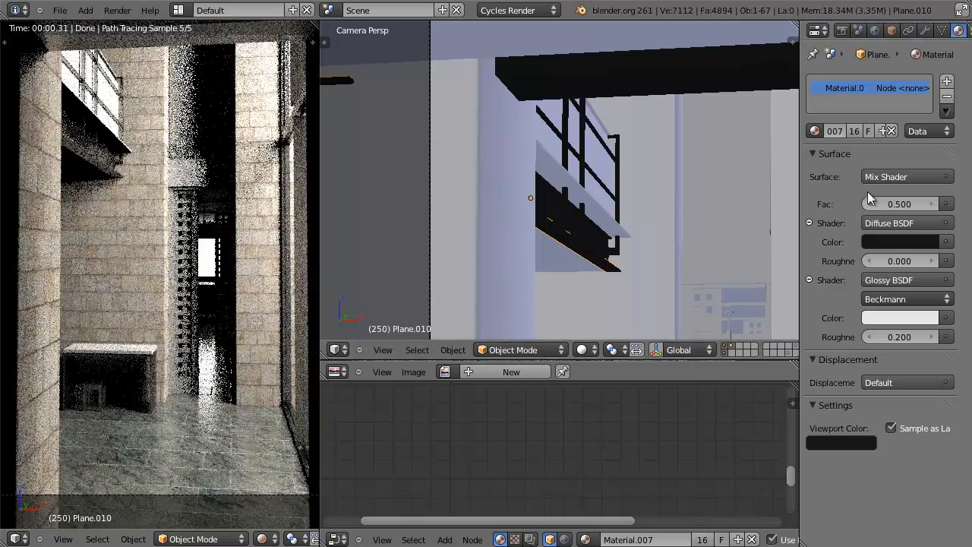
{"action": "left_click", "coordinate": [874, 205]}
{"action": "left_click", "coordinate": [874, 206]}
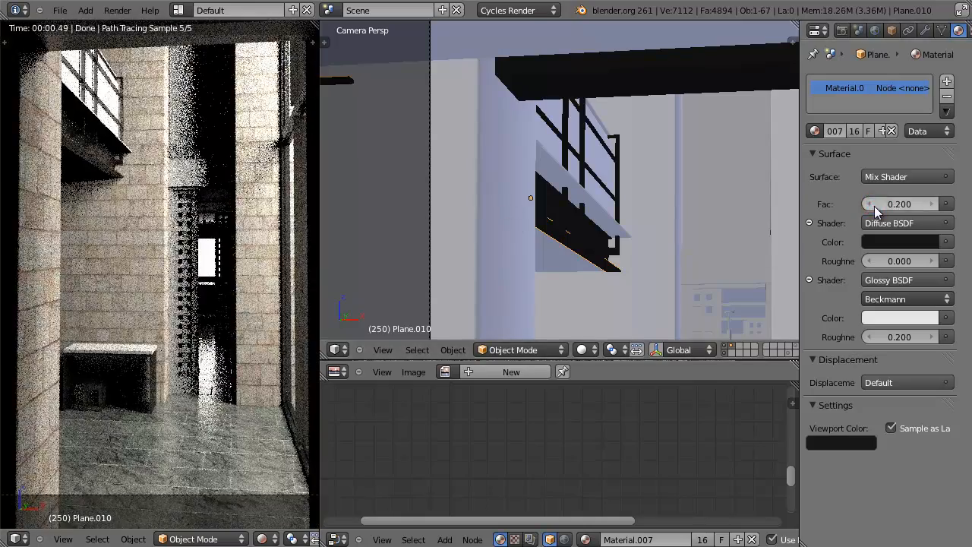
{"action": "left_click", "coordinate": [874, 206]}
{"action": "left_click", "coordinate": [921, 204]}
Step: Set the dark material's glossy roughness to 0.300, judging it on the window frame in the rendered preview
{"action": "scroll", "coordinate": [164, 346], "scroll_direction": "up", "scroll_amount": 4}
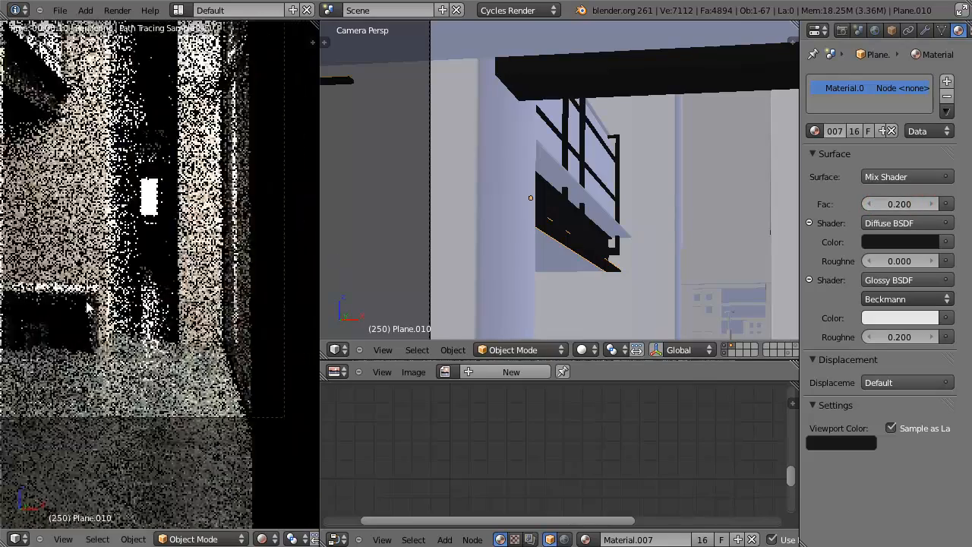
{"action": "scroll", "coordinate": [164, 345], "scroll_direction": "up", "scroll_amount": 4}
{"action": "middle_click_drag", "start_coordinate": [164, 346], "coordinate": [93, 232], "text": "shift"}
{"action": "scroll", "coordinate": [155, 295], "scroll_direction": "up", "scroll_amount": 2}
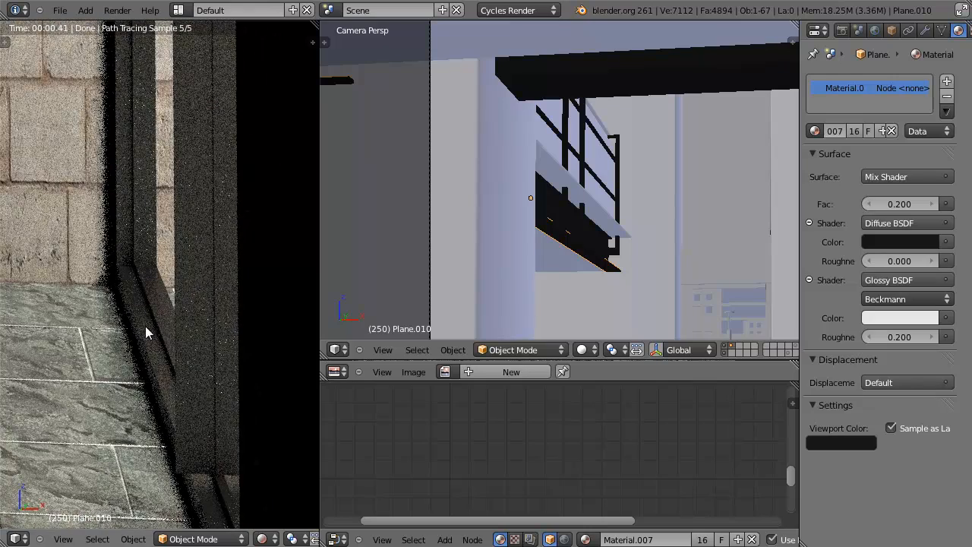
{"action": "left_click", "coordinate": [929, 334]}
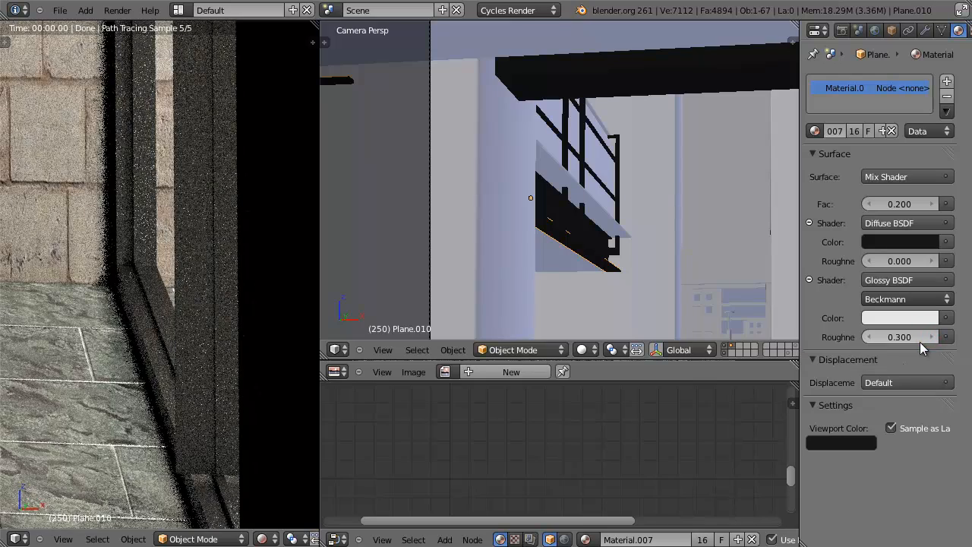
Step: Try a mix factor of 0.100 on the dark material, and restore it to 0.200
{"action": "scroll", "coordinate": [190, 313], "scroll_direction": "down", "scroll_amount": 3}
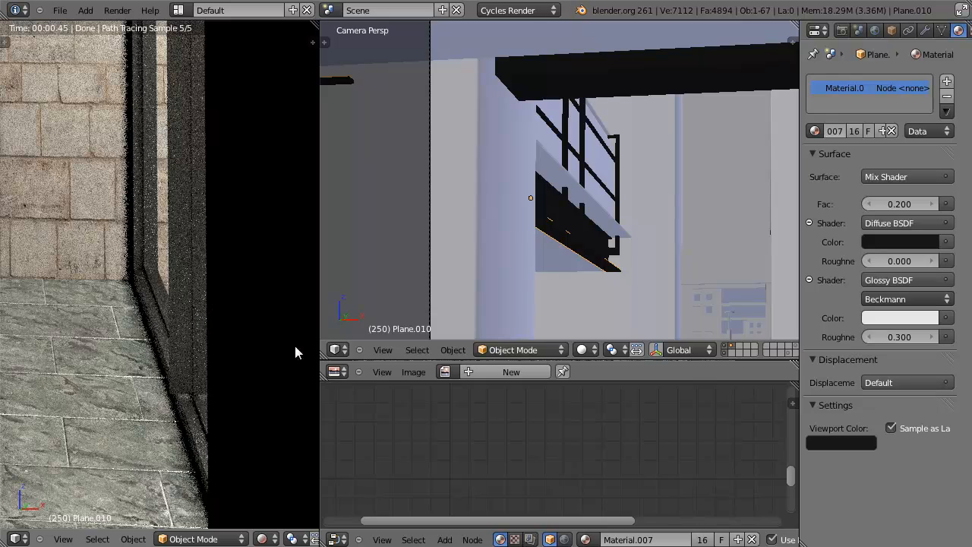
{"action": "left_click", "coordinate": [870, 203]}
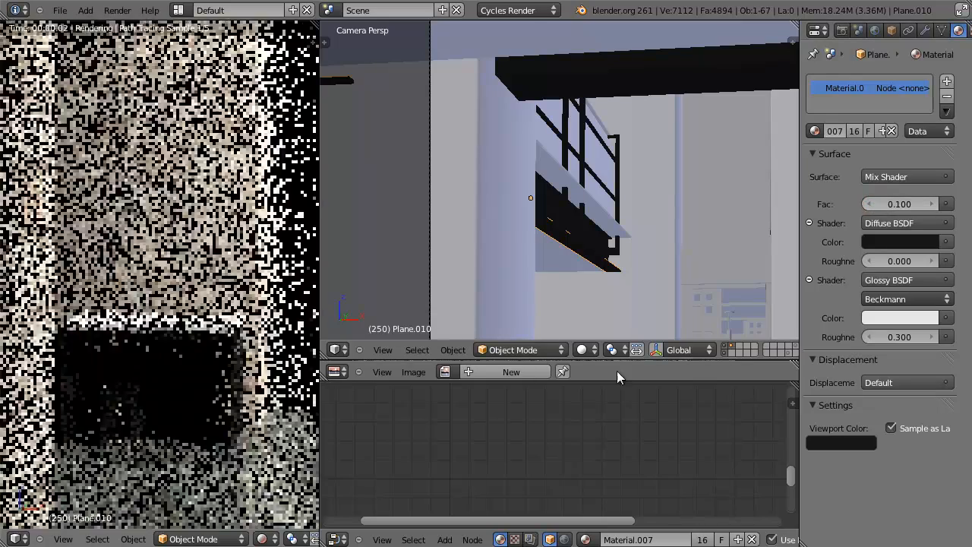
{"action": "scroll", "coordinate": [342, 288], "scroll_direction": "up", "scroll_amount": 4}
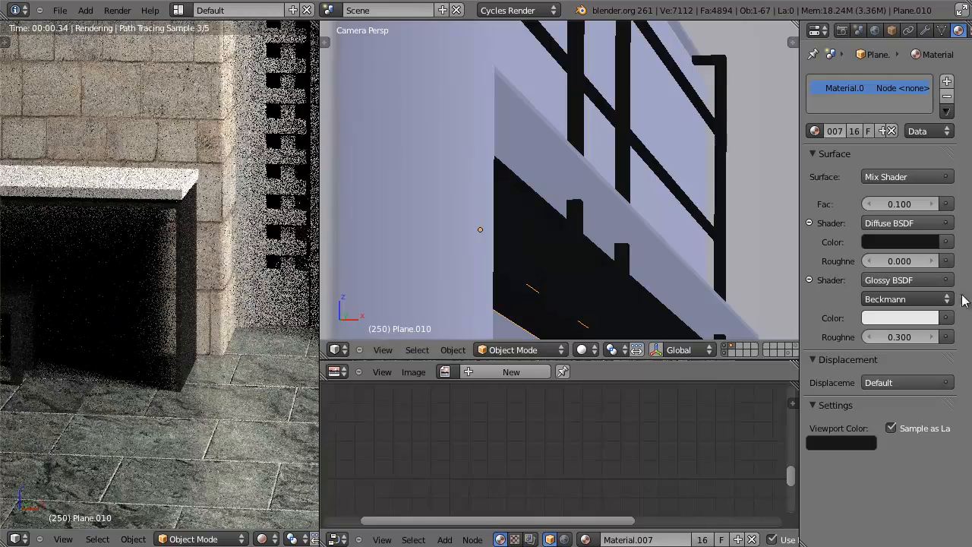
{"action": "left_click", "coordinate": [917, 205]}
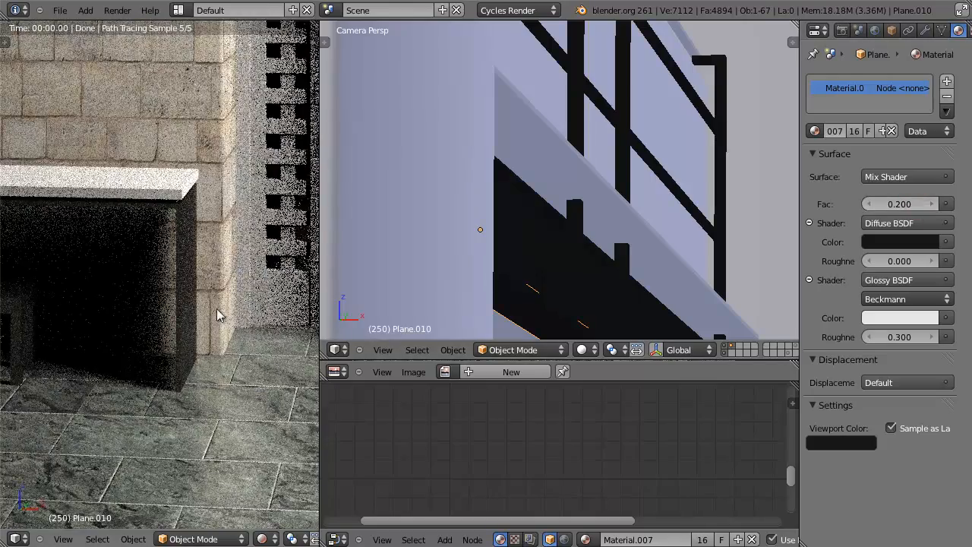
Step: Frame the whole interior in the rendered preview, shorten the camera view area and widen the preview area
{"action": "scroll", "coordinate": [217, 311], "scroll_direction": "down", "scroll_amount": 3}
{"action": "middle_click_drag", "start_coordinate": [194, 254], "coordinate": [155, 246]}
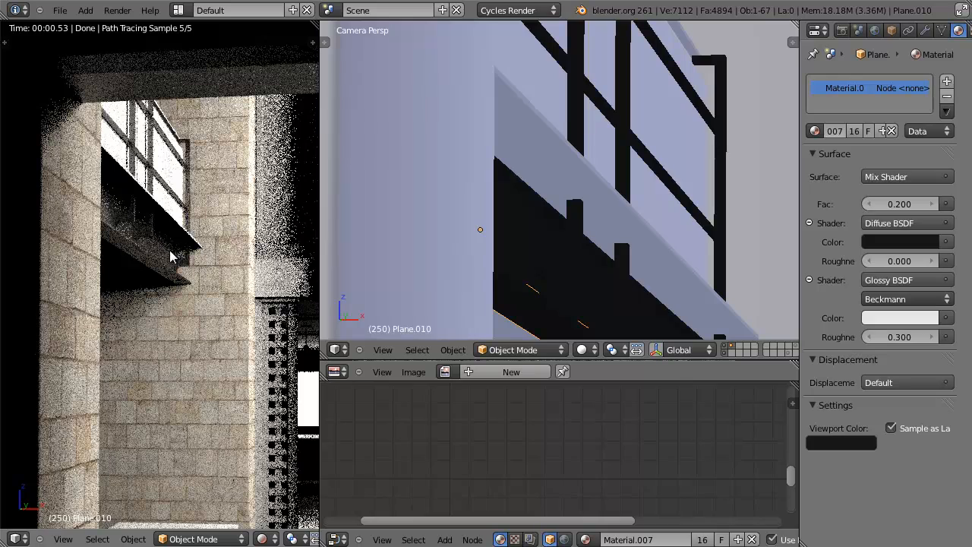
{"action": "mouse_move", "coordinate": [170, 257]}
{"action": "middle_mouse_down"}
{"action": "mouse_move", "coordinate": [211, 218]}
{"action": "mouse_move", "coordinate": [194, 300]}
{"action": "middle_mouse_up"}
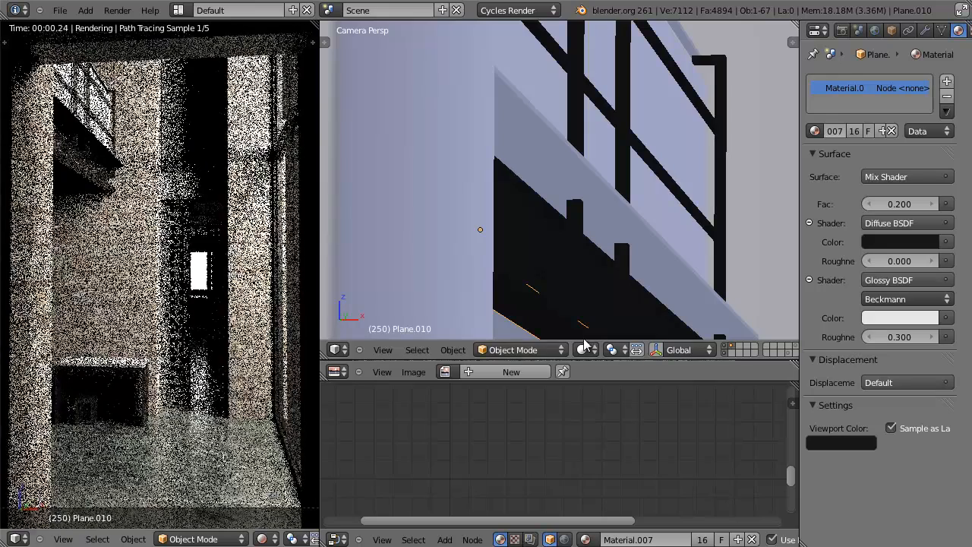
{"action": "left_click_drag", "start_coordinate": [384, 361], "coordinate": [392, 226]}
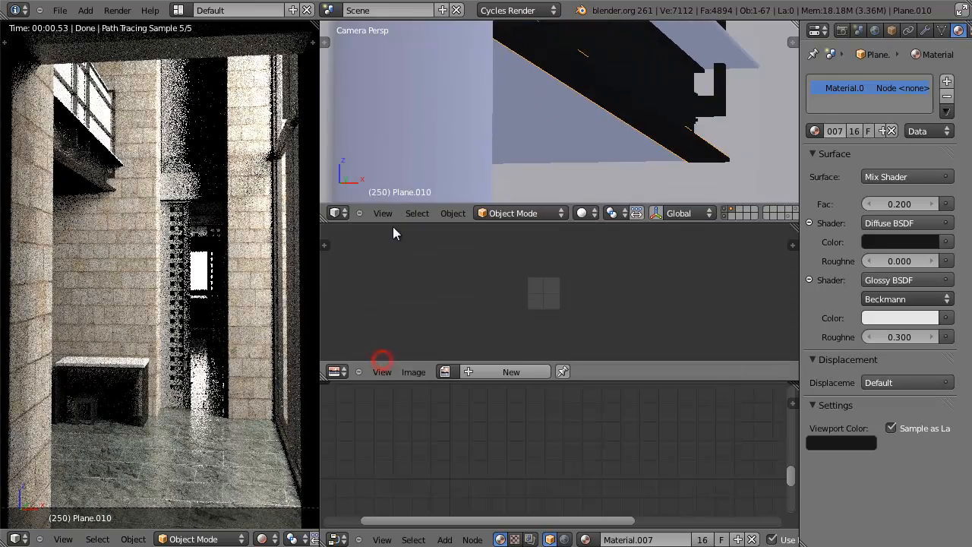
{"action": "left_click_drag", "start_coordinate": [319, 264], "coordinate": [414, 264]}
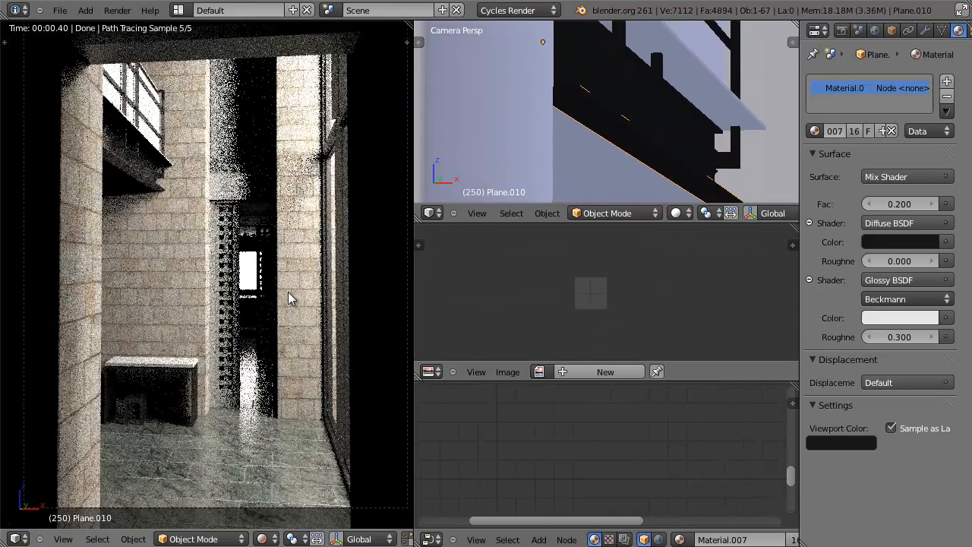
Step: Select the pane behind the balcony railing and give it a new material with a Glass BSDF surface
{"action": "right_click", "coordinate": [149, 108]}
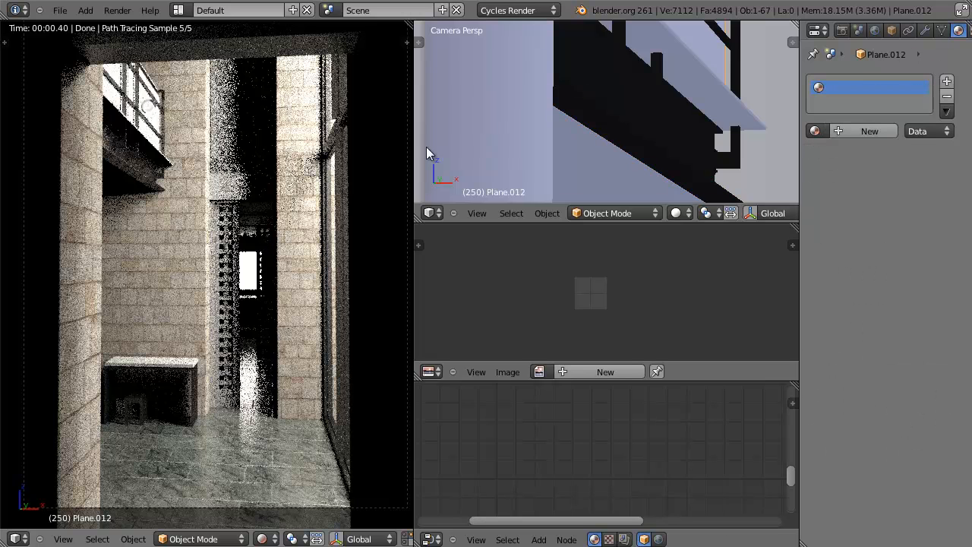
{"action": "scroll", "coordinate": [716, 141], "scroll_direction": "down", "scroll_amount": 3}
{"action": "middle_click_drag", "start_coordinate": [690, 91], "coordinate": [643, 177], "text": "shift"}
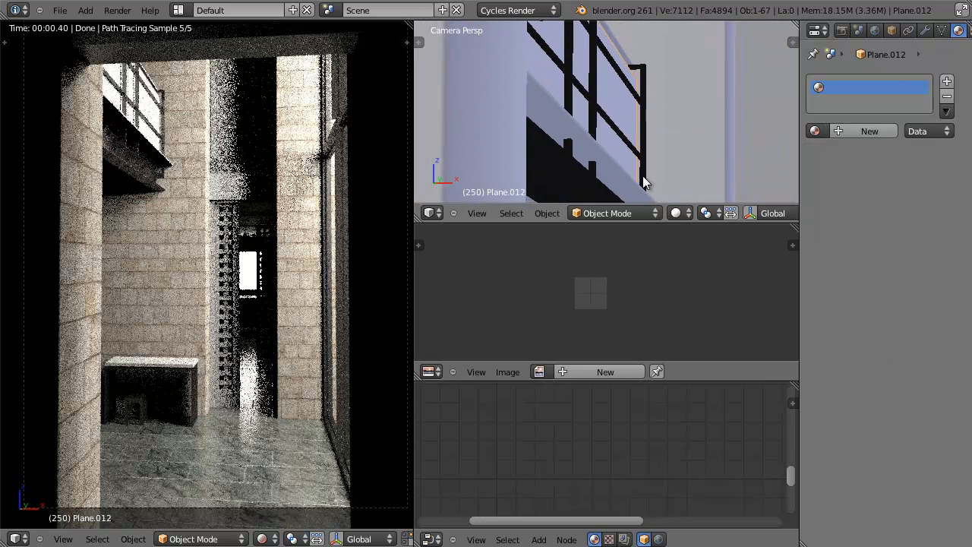
{"action": "scroll", "coordinate": [642, 182], "scroll_direction": "down", "scroll_amount": 1}
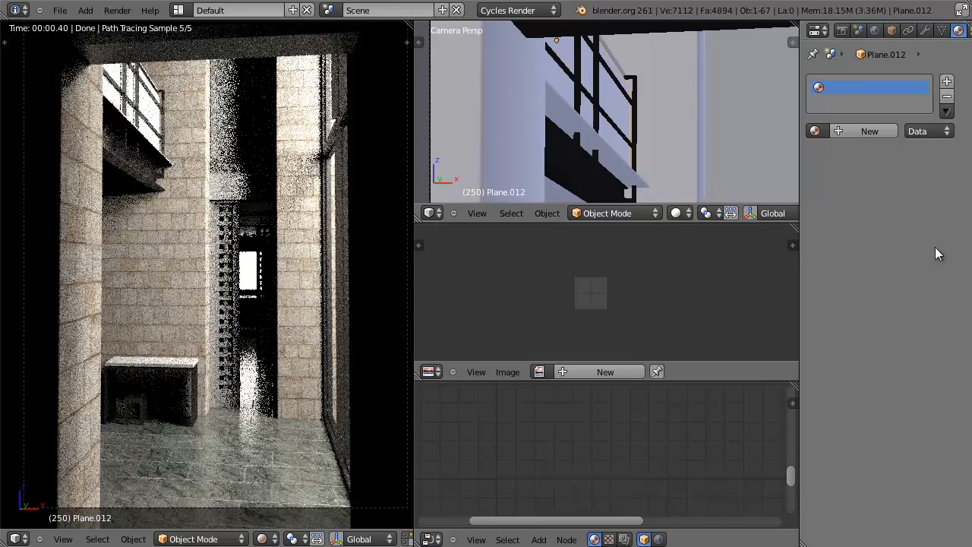
{"action": "left_click", "coordinate": [865, 131]}
{"action": "left_click", "coordinate": [881, 175]}
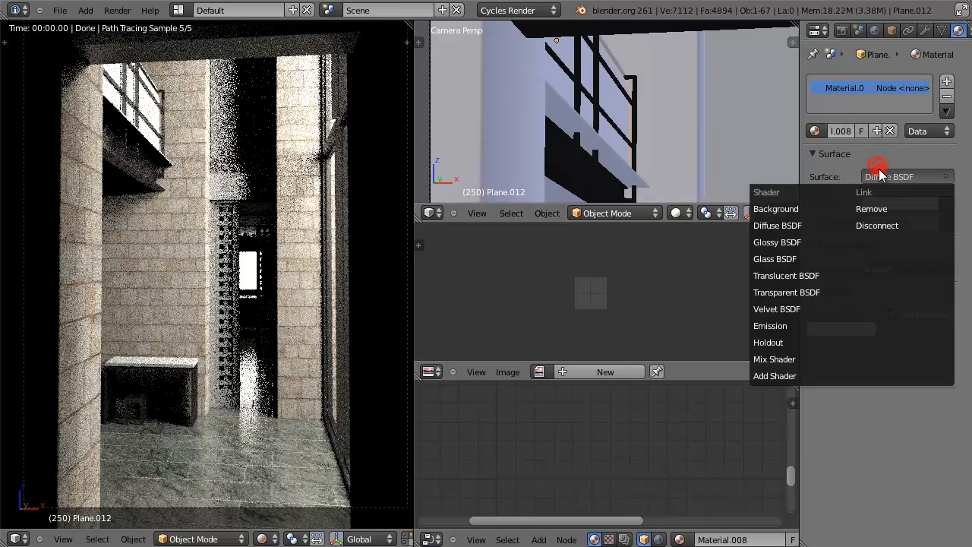
{"action": "left_click", "coordinate": [794, 259]}
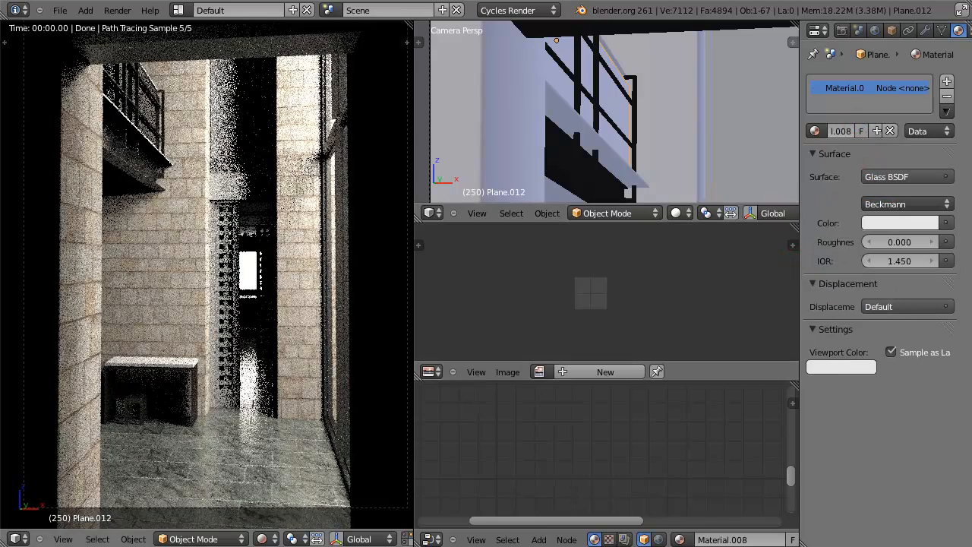
Step: Set the railing pane's glass color to pure white, with R, G and B at 1.000
{"action": "left_click", "coordinate": [887, 222]}
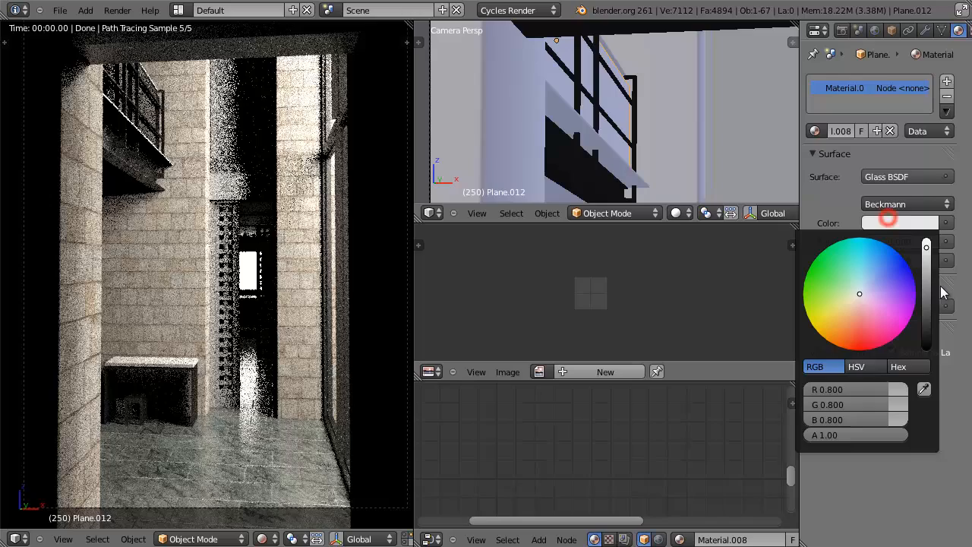
{"action": "left_click", "coordinate": [927, 244]}
{"action": "left_click", "coordinate": [898, 226]}
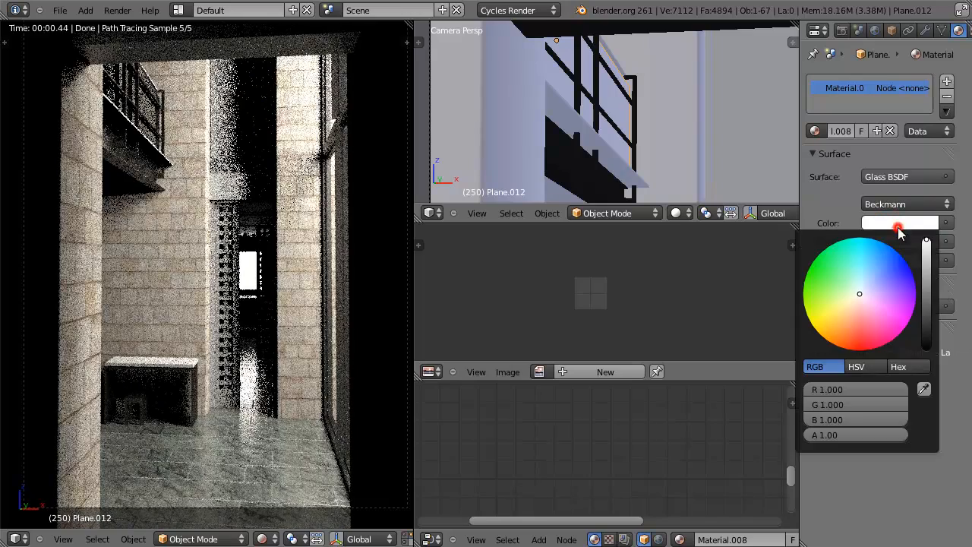
{"action": "left_click", "coordinate": [926, 251]}
{"action": "left_click", "coordinate": [837, 191]}
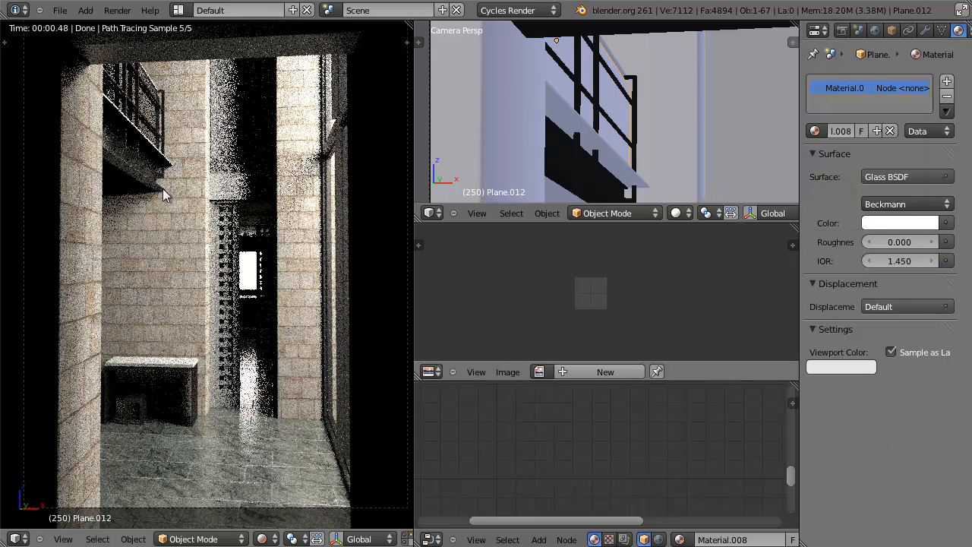
Step: Select the tall vertical strip beside the window opening in the far perforated wall, using an enlarged camera view
{"action": "scroll", "coordinate": [668, 148], "scroll_direction": "down", "scroll_amount": 4}
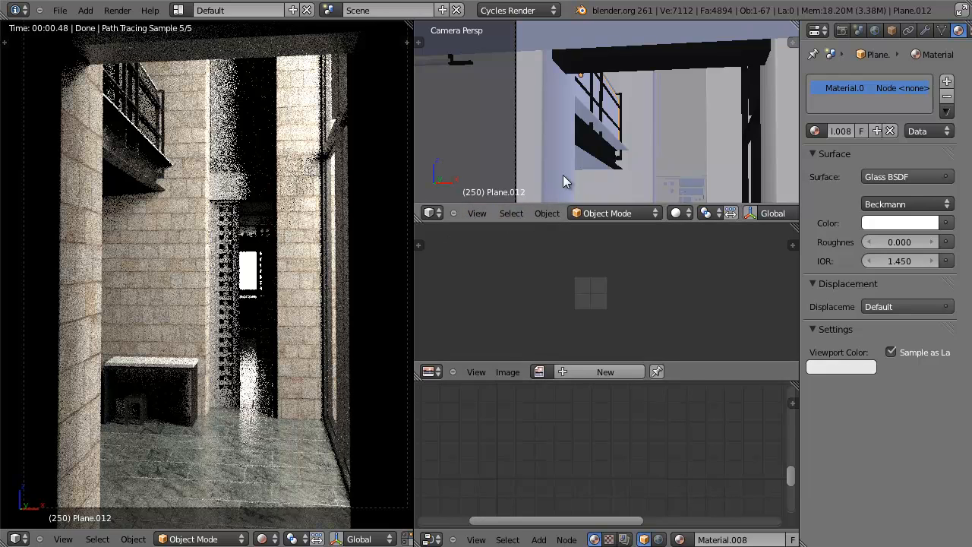
{"action": "key", "text": "ctrl+Up"}
{"action": "scroll", "coordinate": [471, 121], "scroll_direction": "up", "scroll_amount": 5}
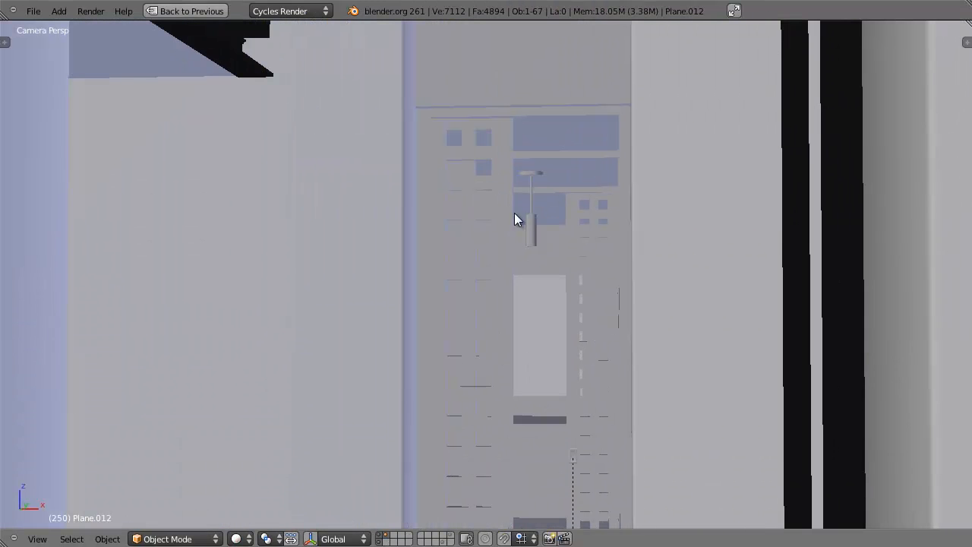
{"action": "right_click", "coordinate": [499, 281]}
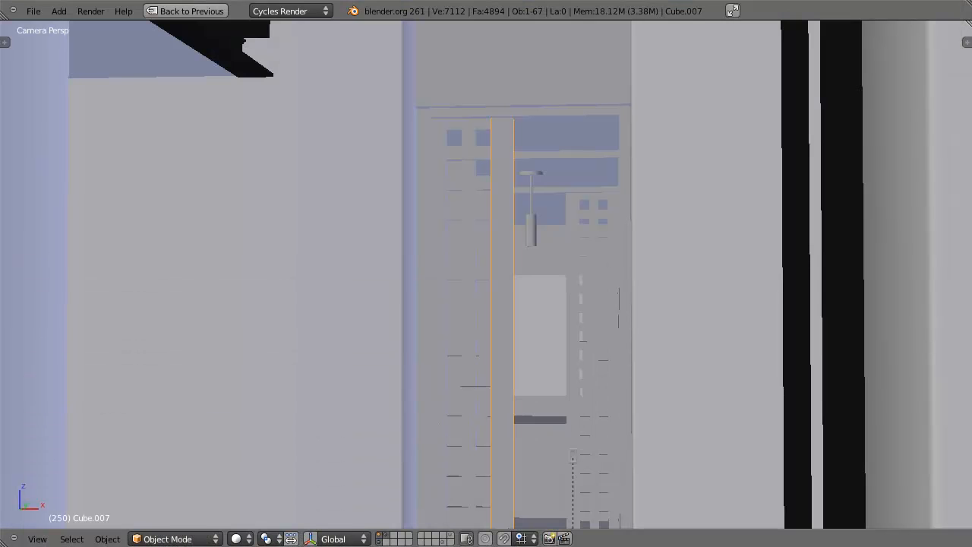
{"action": "scroll", "coordinate": [493, 346], "scroll_direction": "down", "scroll_amount": 4}
{"action": "key", "text": "ctrl+Up"}
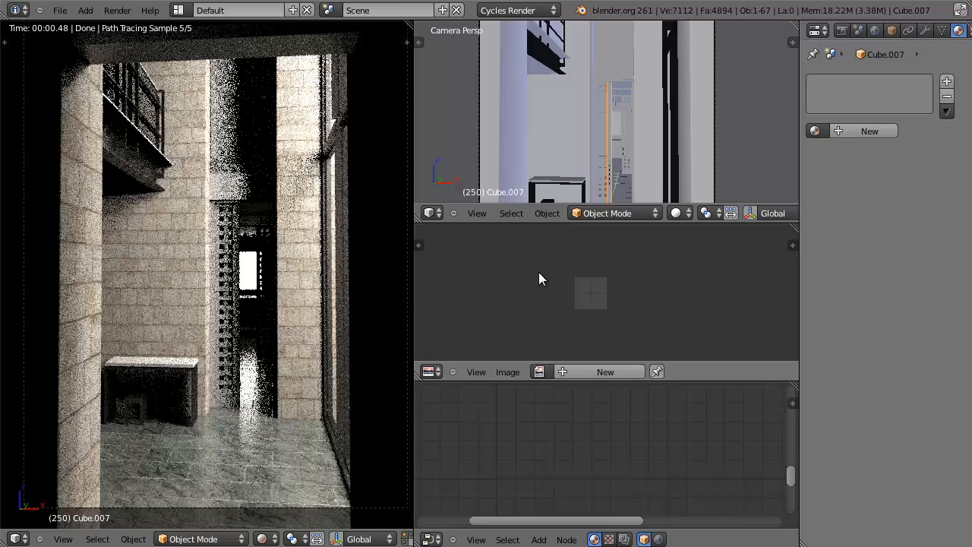
Step: Show the scene in wireframe from an orbited view and open the selected vertical strip in Edit Mode
{"action": "key", "text": "Tab"}
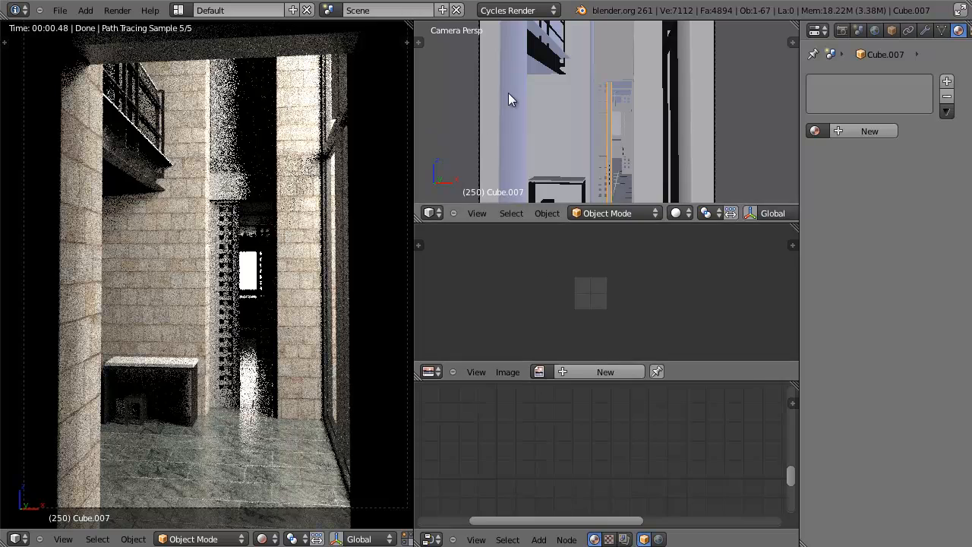
{"action": "key", "text": "Tab"}
{"action": "middle_click_drag", "start_coordinate": [646, 171], "coordinate": [551, 171]}
{"action": "scroll", "coordinate": [566, 162], "scroll_direction": "up", "scroll_amount": 3}
{"action": "key", "text": "z"}
{"action": "scroll", "coordinate": [568, 162], "scroll_direction": "up", "scroll_amount": 2}
{"action": "middle_click_drag", "start_coordinate": [558, 104], "coordinate": [605, 120]}
{"action": "middle_click_drag", "start_coordinate": [533, 133], "coordinate": [722, 103], "text": "shift"}
{"action": "scroll", "coordinate": [666, 144], "scroll_direction": "up", "scroll_amount": 2}
{"action": "key", "text": "Tab"}
{"action": "mouse_move", "coordinate": [624, 136]}
{"action": "middle_mouse_down"}
{"action": "mouse_move", "coordinate": [609, 108]}
{"action": "mouse_move", "coordinate": [615, 129]}
{"action": "middle_mouse_up"}
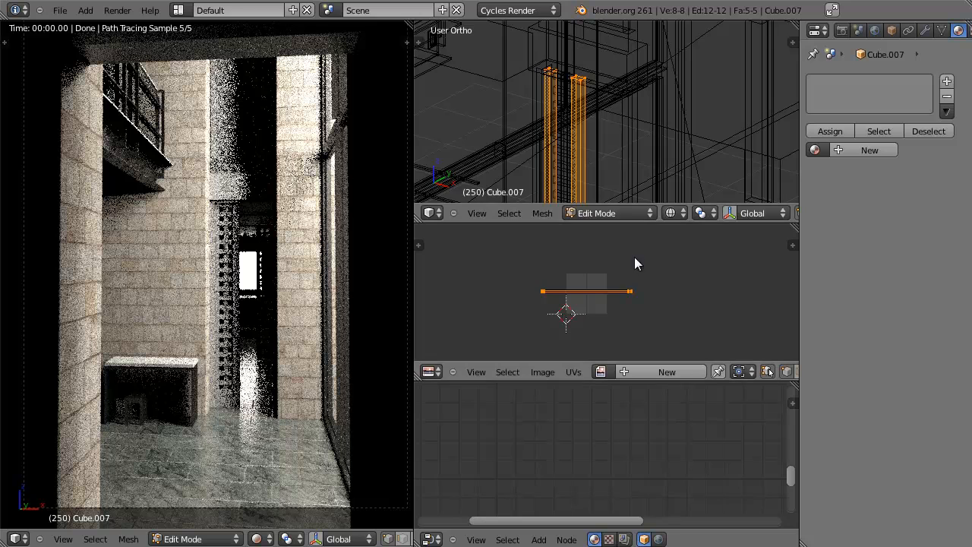
Step: Examine the vertical strip's UV layout and compare its mesh in Edit Mode and Object Mode
{"action": "scroll", "coordinate": [631, 284], "scroll_direction": "up", "scroll_amount": 5}
{"action": "scroll", "coordinate": [605, 279], "scroll_direction": "down", "scroll_amount": 2}
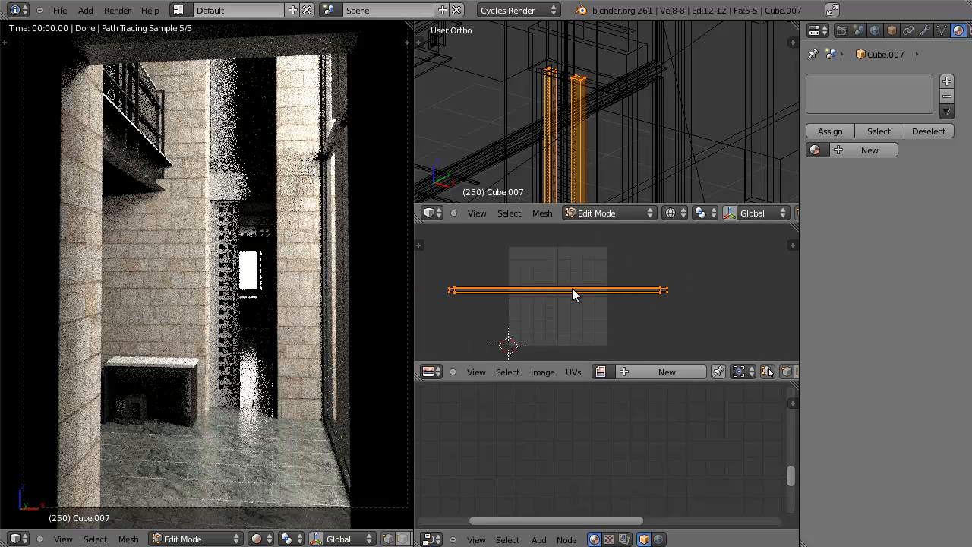
{"action": "scroll", "coordinate": [596, 294], "scroll_direction": "up", "scroll_amount": 3}
{"action": "scroll", "coordinate": [465, 269], "scroll_direction": "down", "scroll_amount": 2}
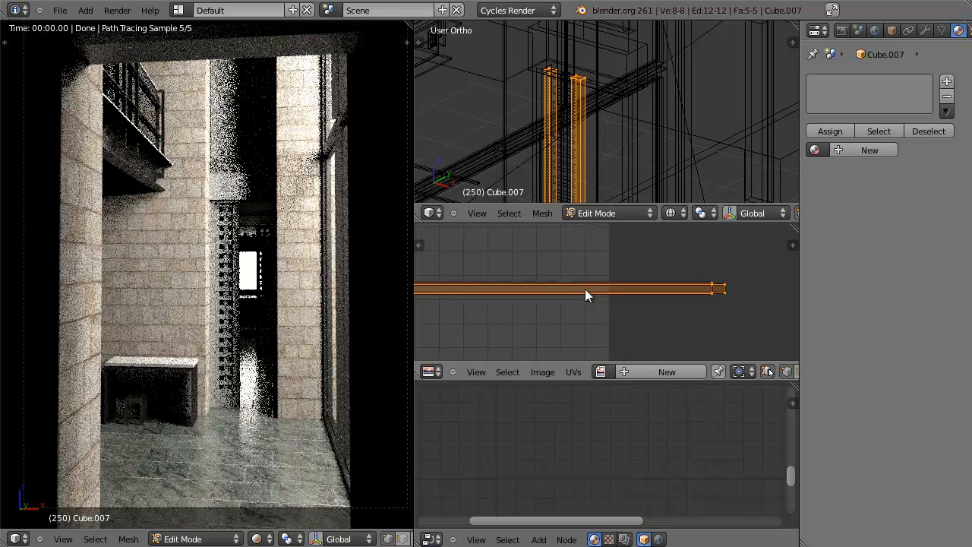
{"action": "scroll", "coordinate": [567, 287], "scroll_direction": "down", "scroll_amount": 2}
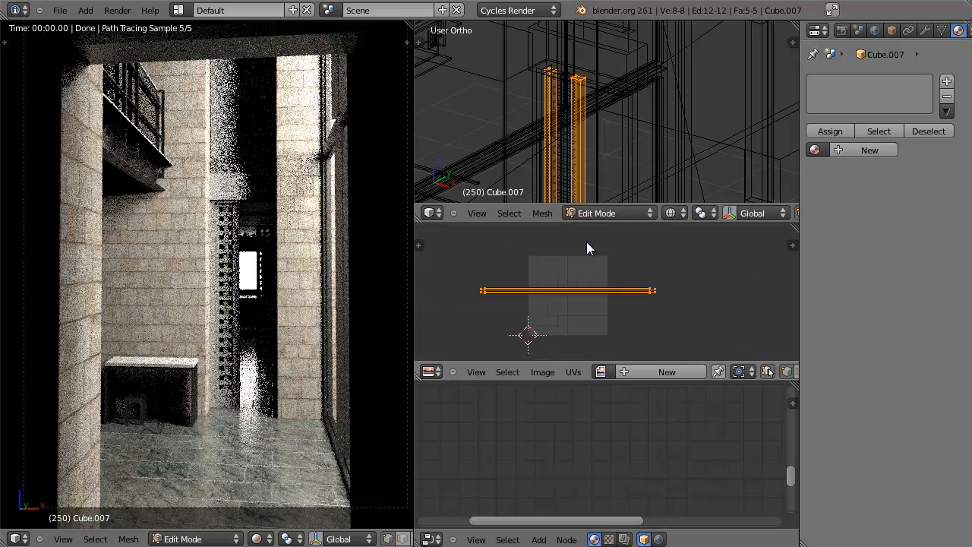
{"action": "key", "text": "Tab"}
{"action": "key", "text": "Tab"}
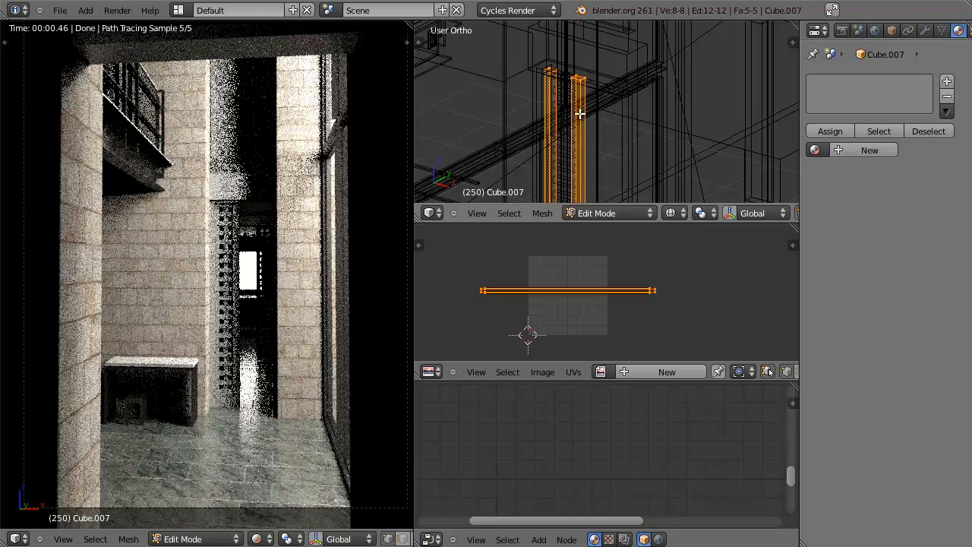
{"action": "key", "text": "Tab"}
{"action": "scroll", "coordinate": [579, 115], "scroll_direction": "down", "scroll_amount": 4}
{"action": "key", "text": "Tab"}
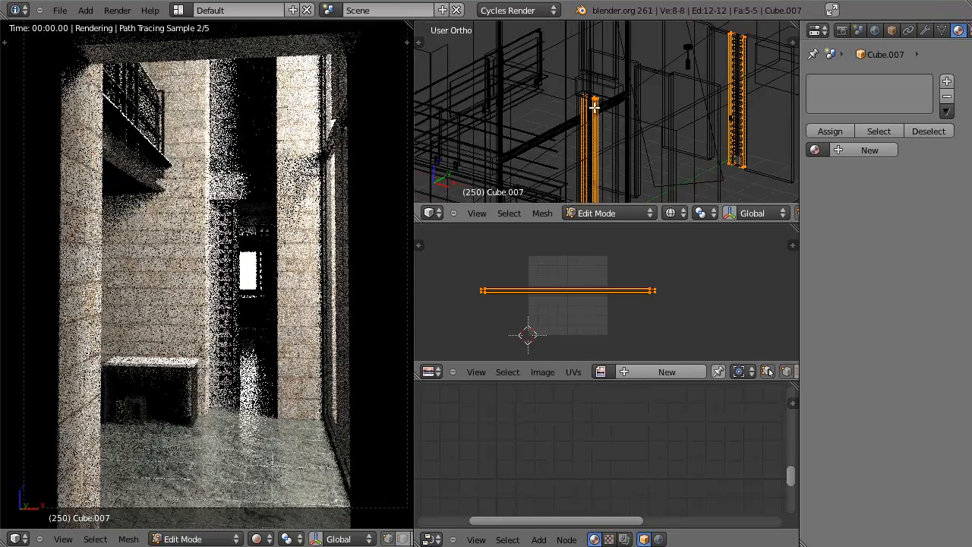
{"action": "scroll", "coordinate": [593, 108], "scroll_direction": "up", "scroll_amount": 5}
{"action": "scroll", "coordinate": [592, 120], "scroll_direction": "down", "scroll_amount": 2}
{"action": "key", "text": "Tab"}
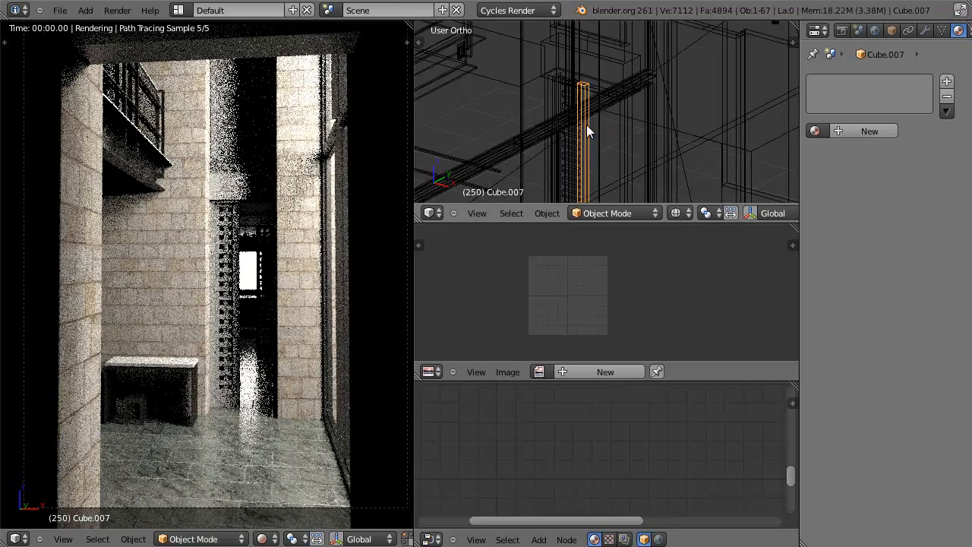
Step: Select the column of stacked horizontal slats beside the tall vertical strip and check its UV layout in Edit Mode
{"action": "scroll", "coordinate": [564, 109], "scroll_direction": "up", "scroll_amount": 2}
{"action": "right_click", "coordinate": [544, 86]}
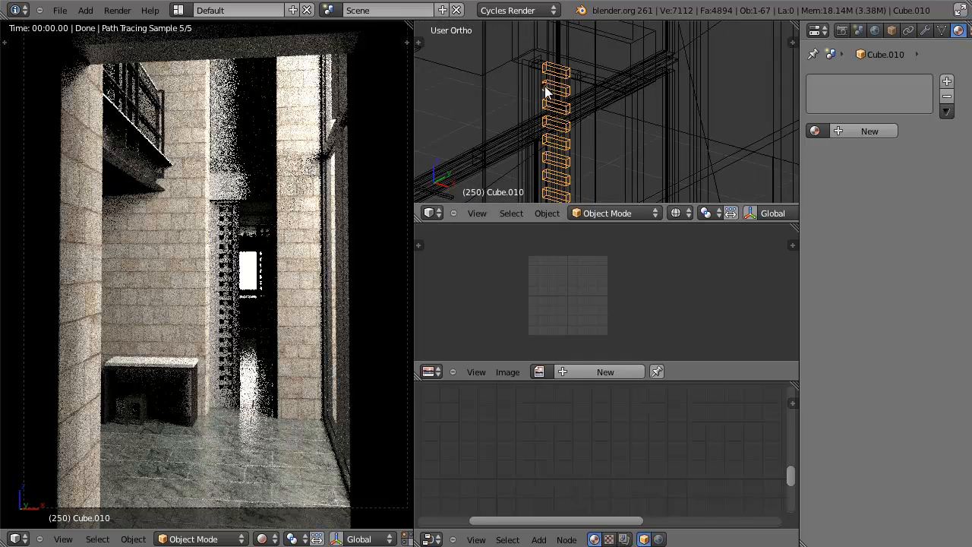
{"action": "key", "text": "Tab"}
{"action": "key", "text": "a"}
{"action": "key", "text": "Tab"}
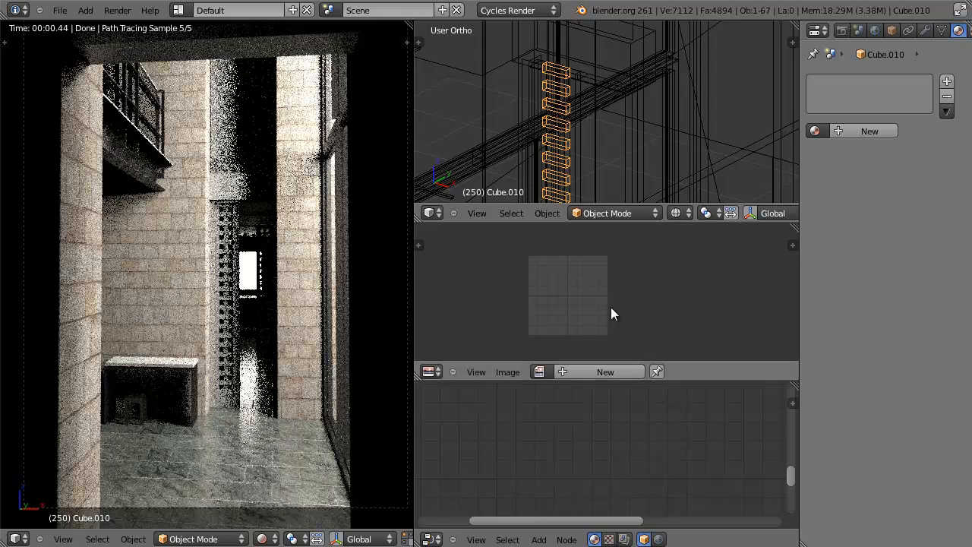
Step: Give the slats a new material with a Mix Shader combining a Diffuse BSDF and a Glossy BSDF
{"action": "left_click", "coordinate": [858, 129]}
{"action": "left_click", "coordinate": [885, 175]}
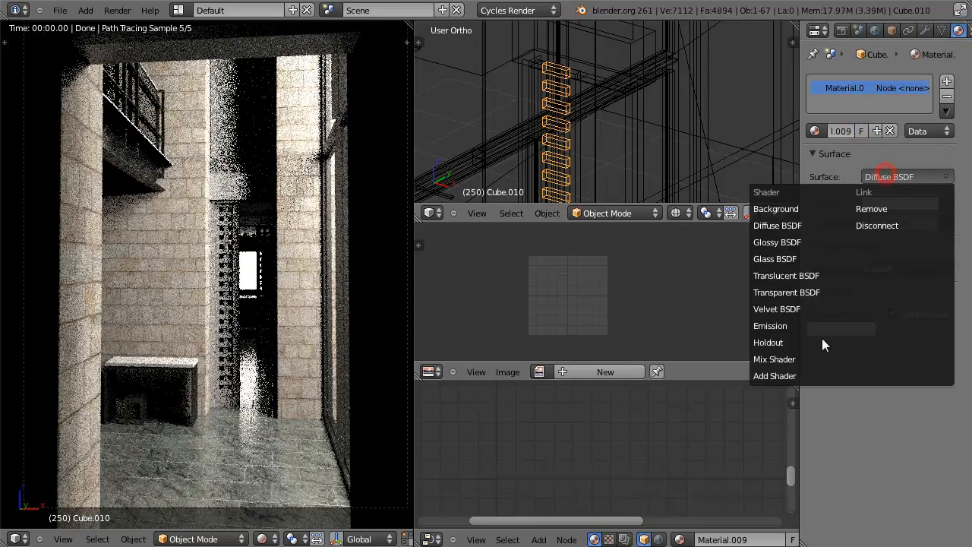
{"action": "left_click", "coordinate": [792, 358]}
{"action": "left_click", "coordinate": [899, 222]}
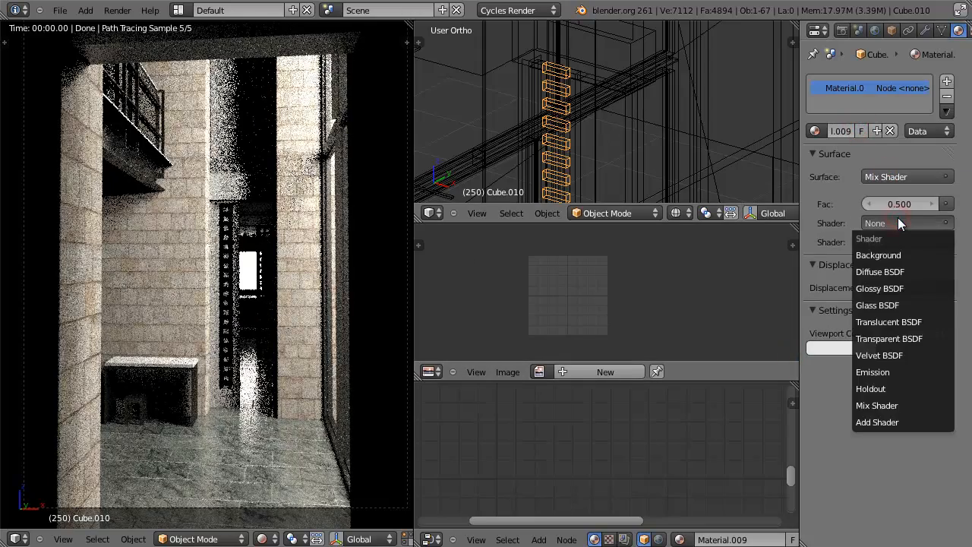
{"action": "left_click", "coordinate": [888, 271]}
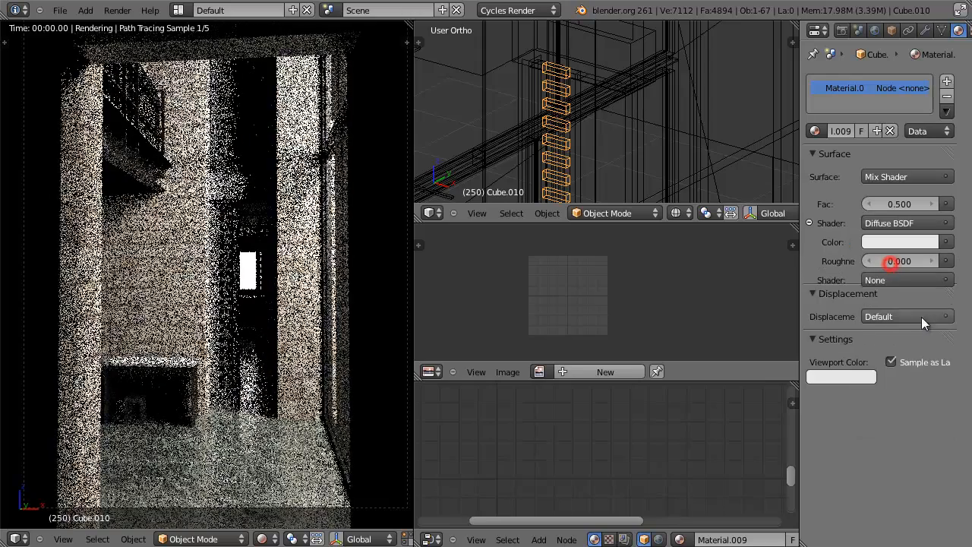
{"action": "left_click", "coordinate": [887, 280]}
{"action": "left_click", "coordinate": [882, 344]}
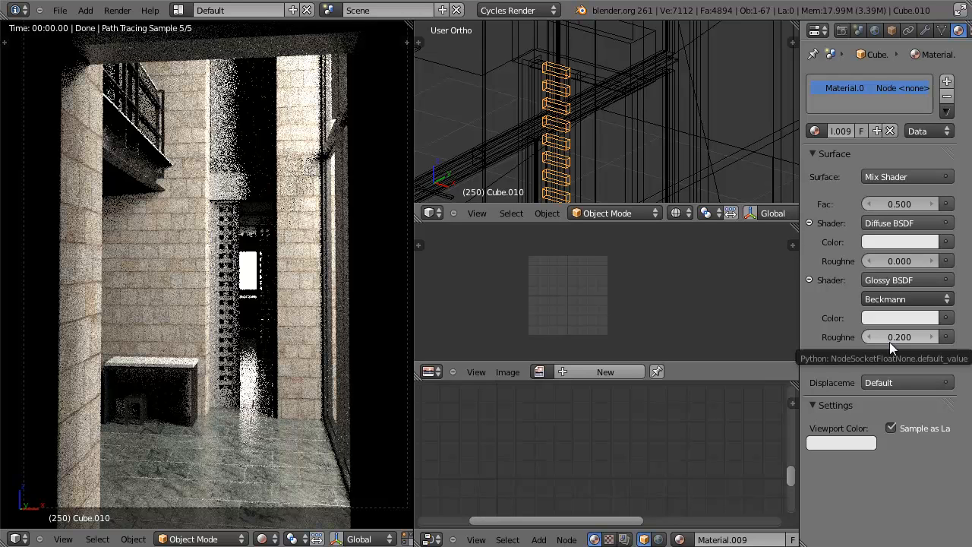
Step: Use WoodFine0039_1_L.jpg from the Interior Textures folder as the slats' diffuse color texture and set the mix factor to 0.100
{"action": "left_click", "coordinate": [945, 241]}
{"action": "left_click", "coordinate": [658, 273]}
{"action": "left_click", "coordinate": [921, 261]}
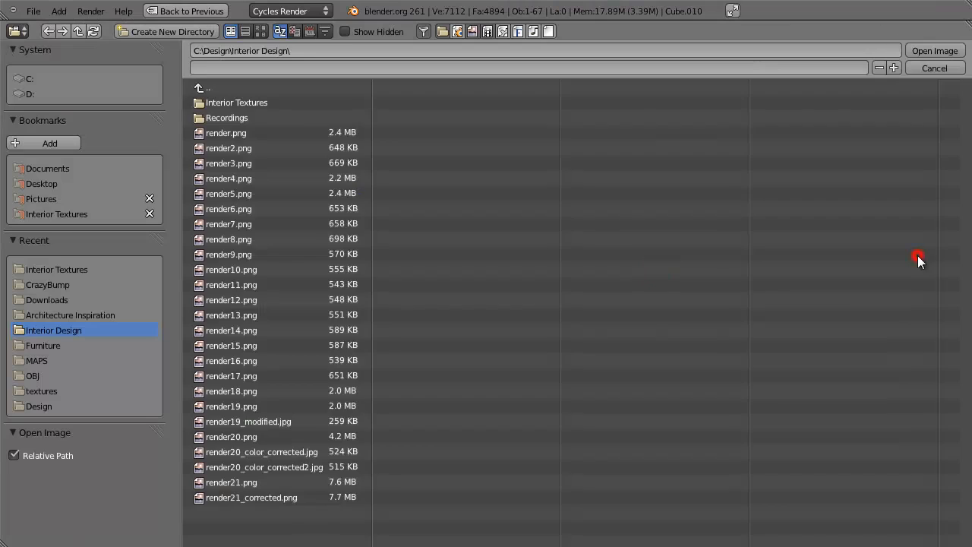
{"action": "double_click", "coordinate": [222, 101]}
{"action": "left_click", "coordinate": [261, 32]}
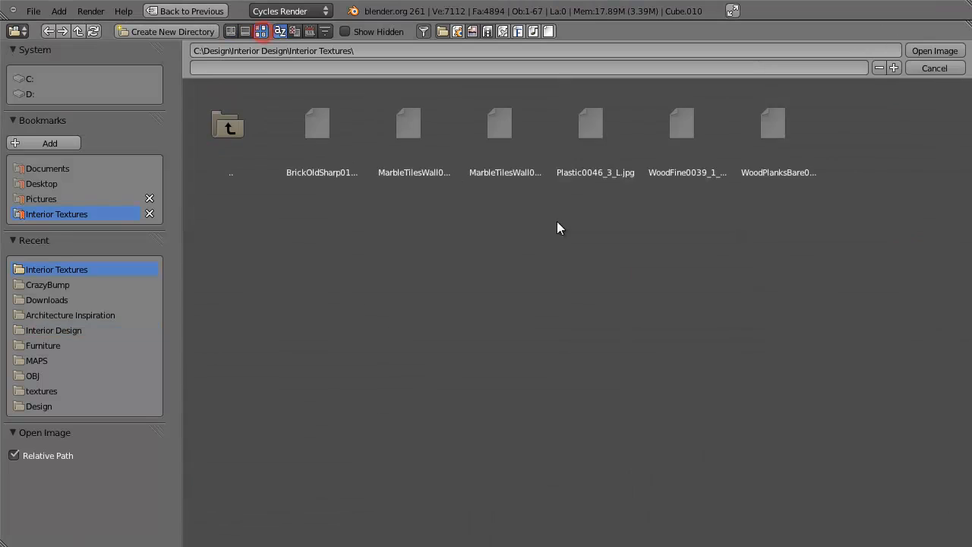
{"action": "left_click", "coordinate": [661, 125]}
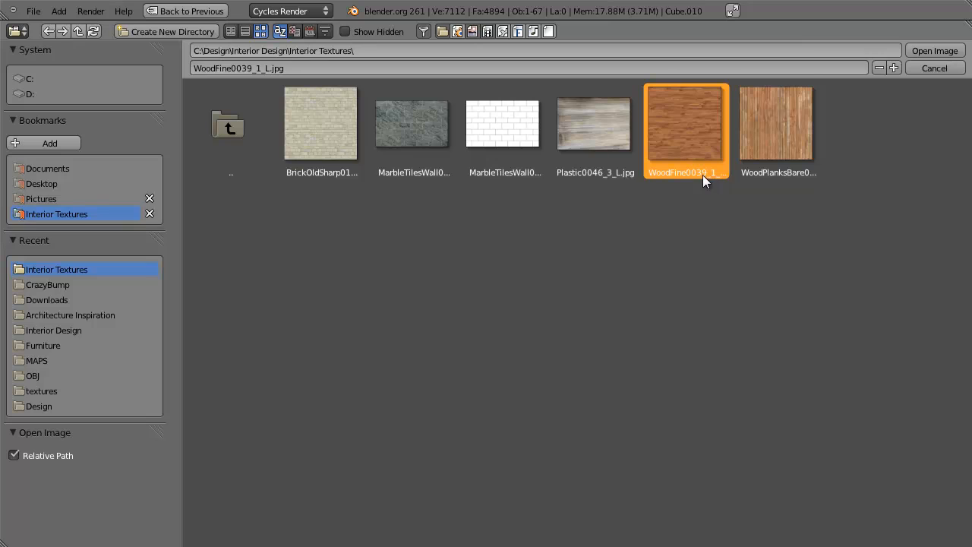
{"action": "left_click", "coordinate": [942, 51]}
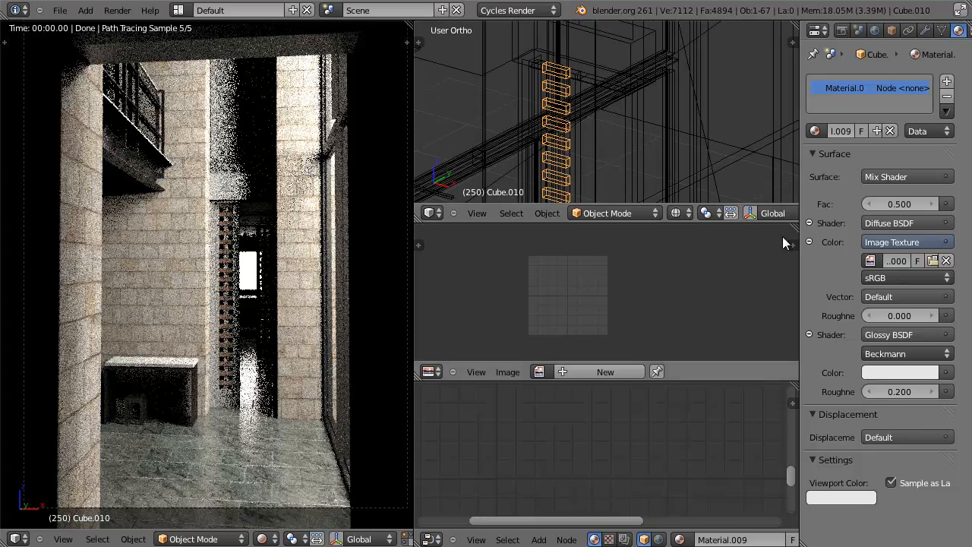
{"action": "left_click_drag", "start_coordinate": [873, 205], "coordinate": [843, 205]}
{"action": "left_click", "coordinate": [873, 205]}
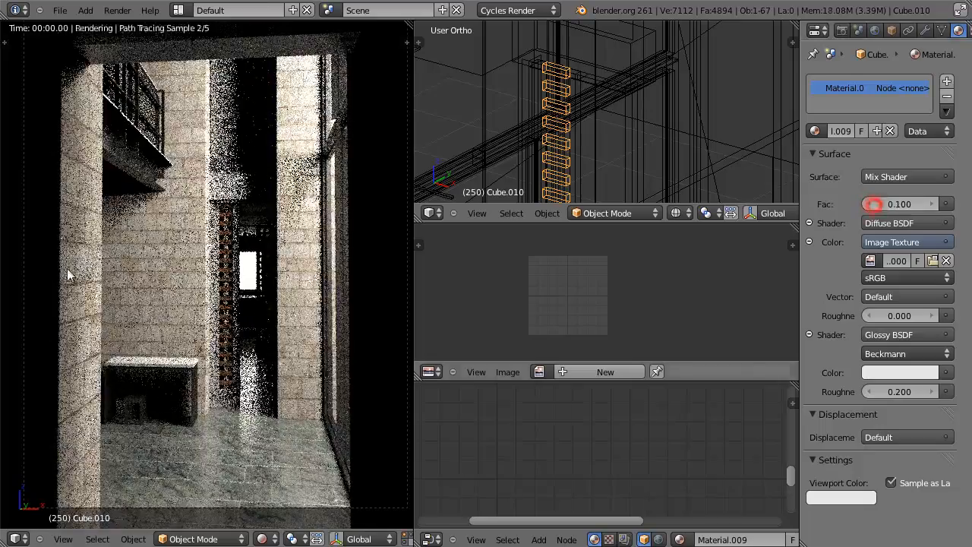
Step: Examine the rendered door slats up close and their UV layout on the wood texture in Edit Mode
{"action": "scroll", "coordinate": [252, 266], "scroll_direction": "up", "scroll_amount": 2}
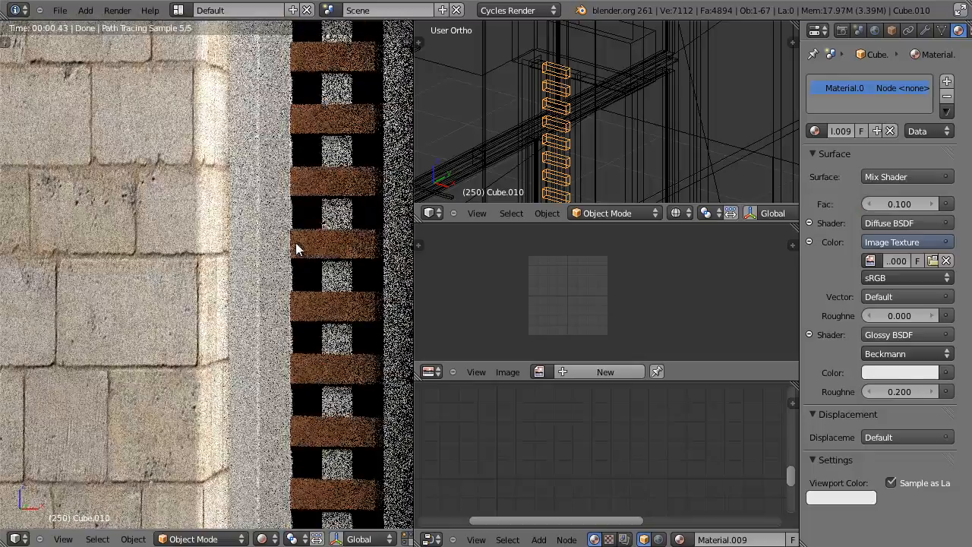
{"action": "middle_click_drag", "start_coordinate": [332, 253], "coordinate": [258, 222], "text": "shift"}
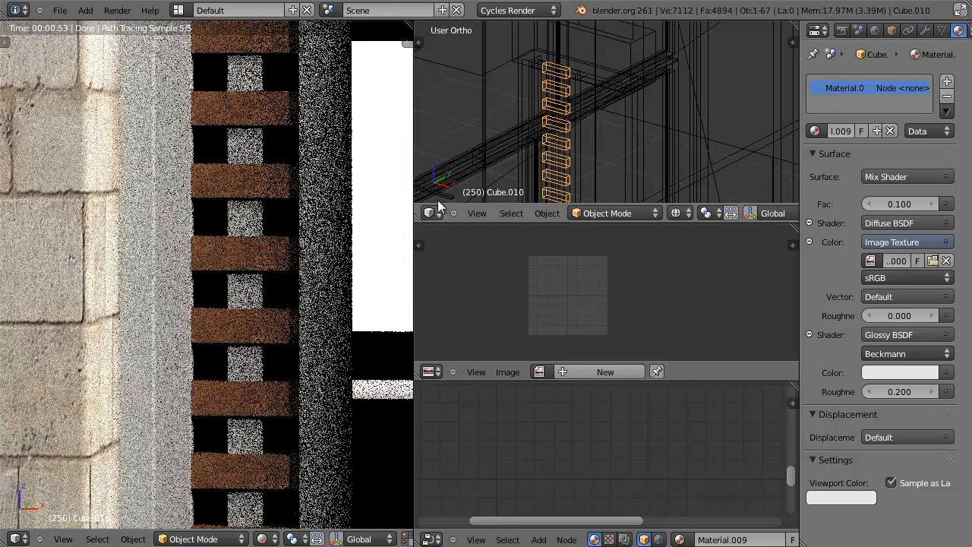
{"action": "key", "text": "Tab"}
{"action": "scroll", "coordinate": [610, 290], "scroll_direction": "down", "scroll_amount": 5}
{"action": "scroll", "coordinate": [610, 290], "scroll_direction": "up", "scroll_amount": 3}
{"action": "middle_click_drag", "start_coordinate": [623, 280], "coordinate": [611, 306]}
{"action": "scroll", "coordinate": [612, 310], "scroll_direction": "up", "scroll_amount": 6}
{"action": "middle_click_drag", "start_coordinate": [690, 267], "coordinate": [616, 291]}
{"action": "scroll", "coordinate": [615, 291], "scroll_direction": "up", "scroll_amount": 1}
{"action": "scroll", "coordinate": [610, 285], "scroll_direction": "down", "scroll_amount": 5}
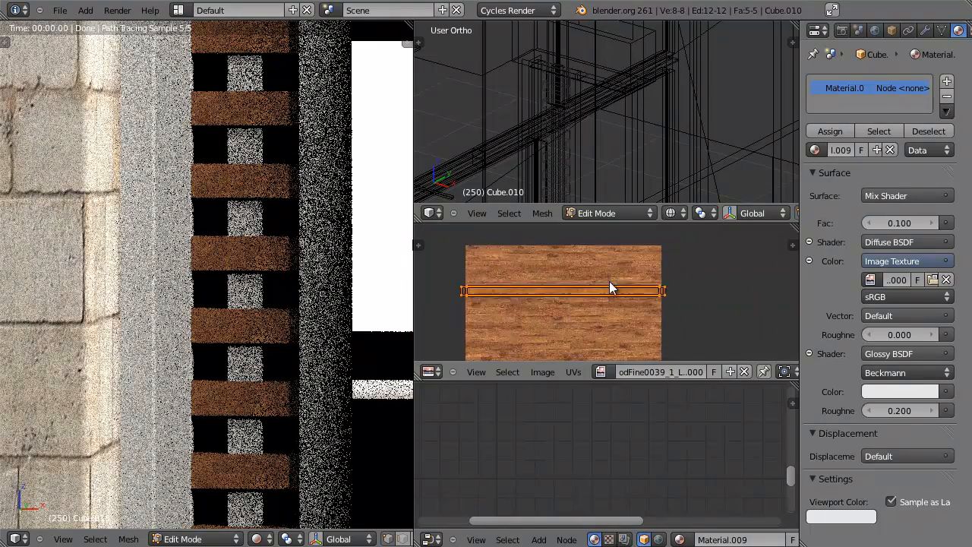
{"action": "key", "text": "Tab"}
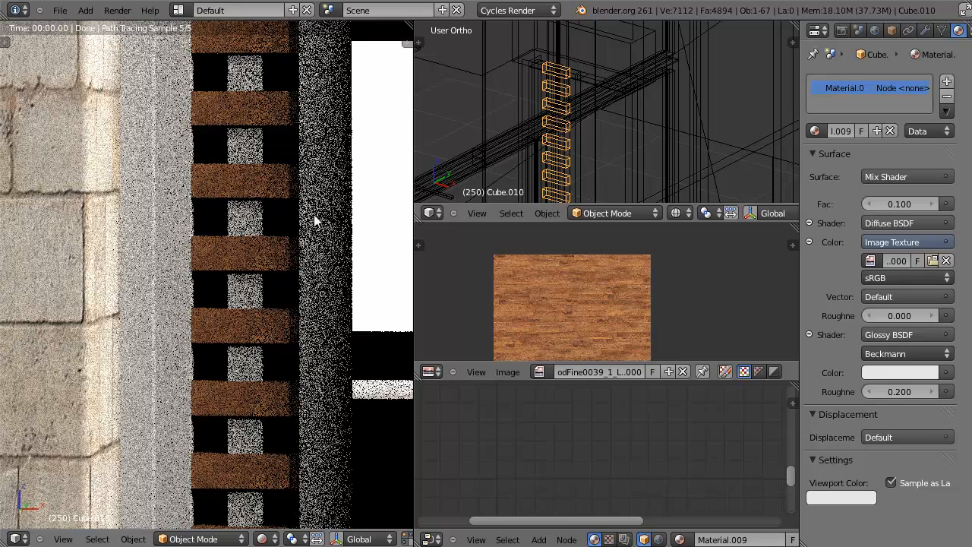
Step: Show the scene in solid shading and set the slat material's viewport color by sampling an orange-brown from the wood texture image
{"action": "key", "text": "z"}
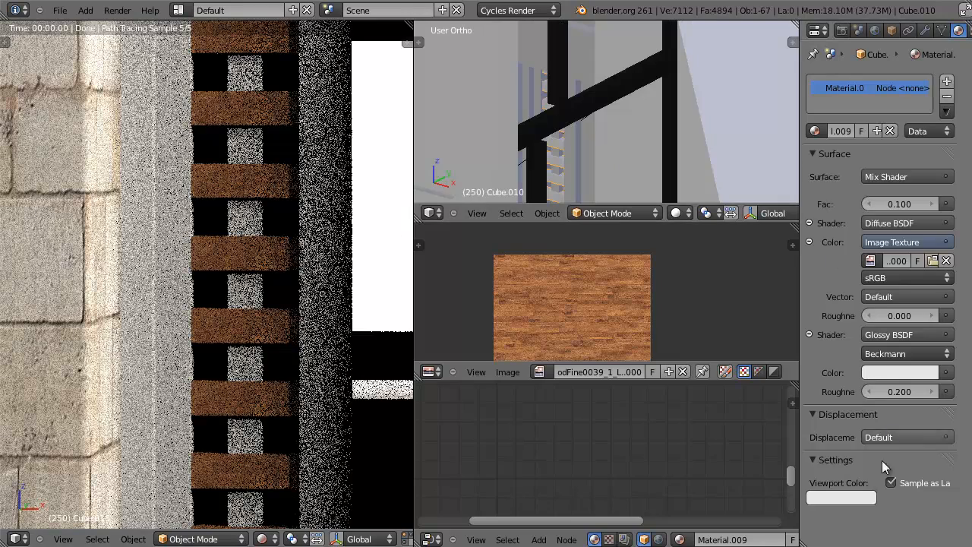
{"action": "left_click", "coordinate": [832, 500]}
{"action": "left_click", "coordinate": [861, 444]}
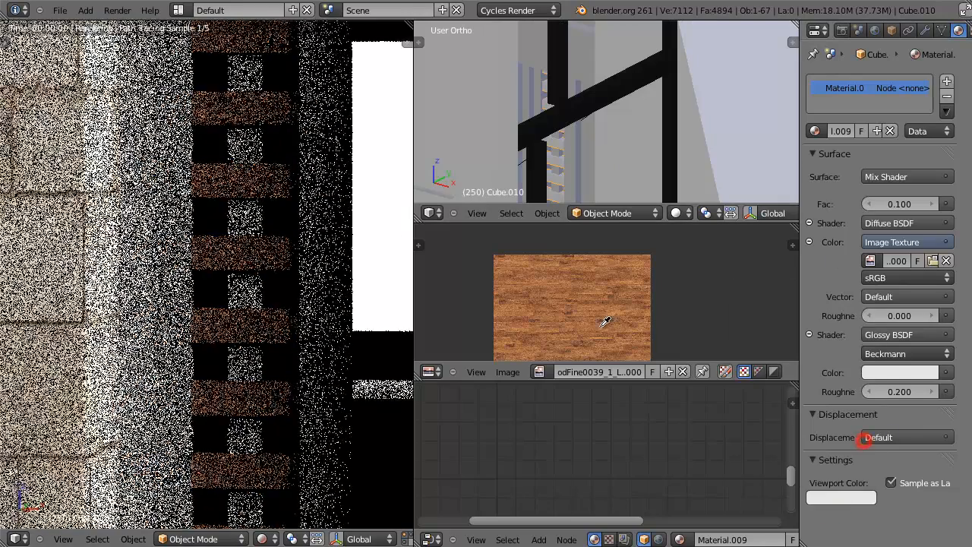
{"action": "left_click", "coordinate": [605, 317]}
{"action": "scroll", "coordinate": [299, 269], "scroll_direction": "down", "scroll_amount": 10}
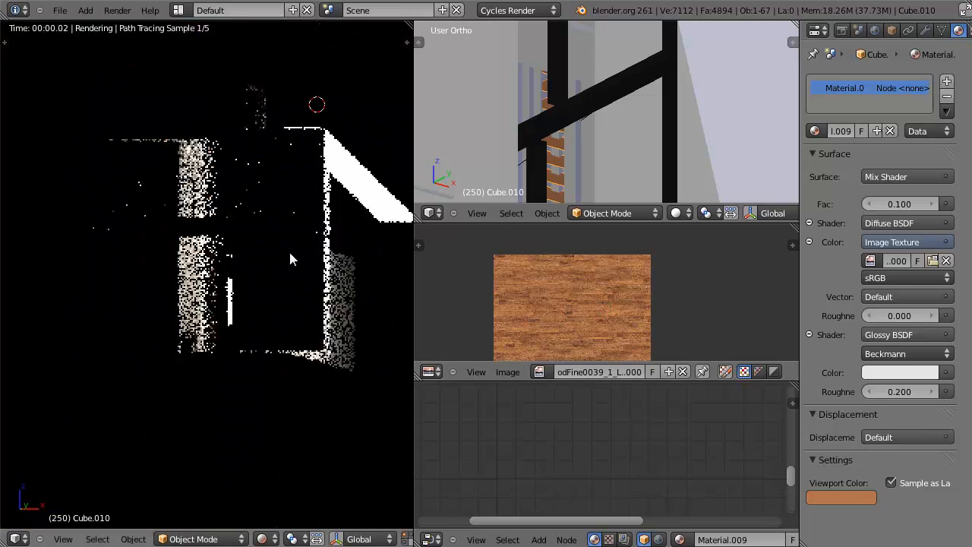
Step: Maximize the 3D view and select the door panel and frame pieces around the slats, making the slats the active object
{"action": "key", "text": "shift+space"}
{"action": "scroll", "coordinate": [562, 167], "scroll_direction": "up", "scroll_amount": 2}
{"action": "scroll", "coordinate": [223, 419], "scroll_direction": "down", "scroll_amount": 4}
{"action": "middle_click_drag", "start_coordinate": [222, 418], "coordinate": [390, 278]}
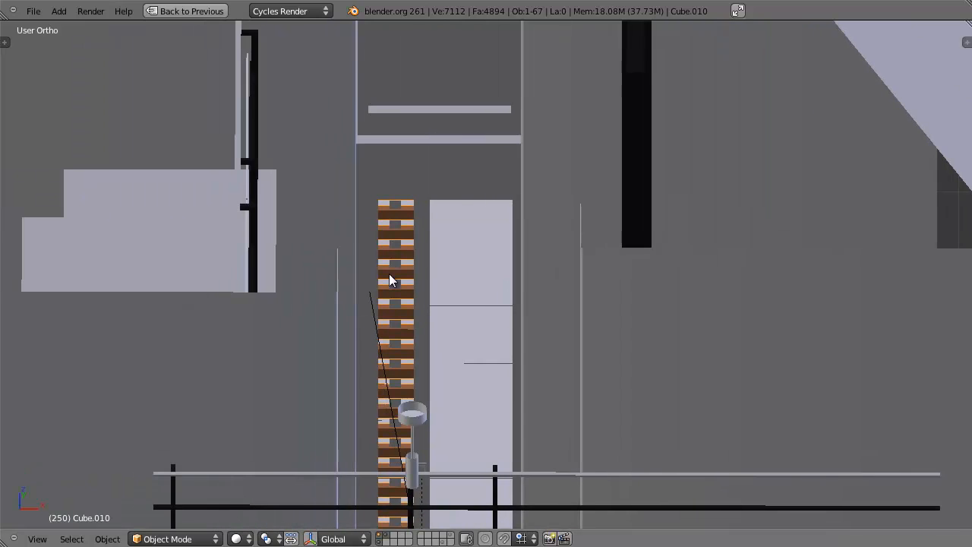
{"action": "scroll", "coordinate": [413, 259], "scroll_direction": "up", "scroll_amount": 2}
{"action": "key", "text": "z"}
{"action": "key", "text": "z"}
{"action": "right_click", "coordinate": [402, 238], "text": "shift"}
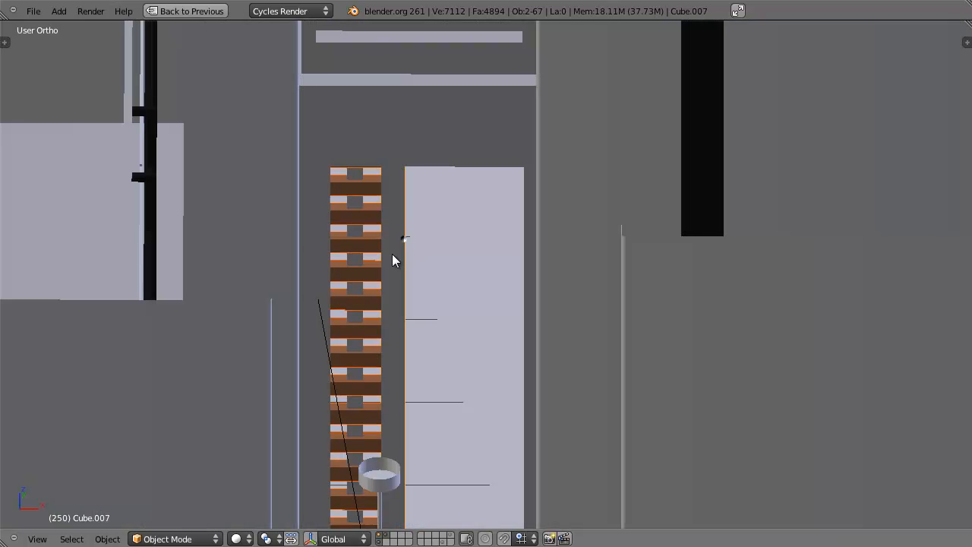
{"action": "right_click", "coordinate": [355, 230], "text": "shift"}
{"action": "key", "text": "z"}
{"action": "right_click", "coordinate": [335, 203], "text": "shift"}
{"action": "mouse_move", "coordinate": [336, 199]}
{"action": "middle_mouse_down"}
{"action": "mouse_move", "coordinate": [377, 192]}
{"action": "mouse_move", "coordinate": [449, 267]}
{"action": "middle_mouse_up"}
{"action": "right_click", "coordinate": [378, 192], "text": "shift"}
{"action": "key", "text": "z"}
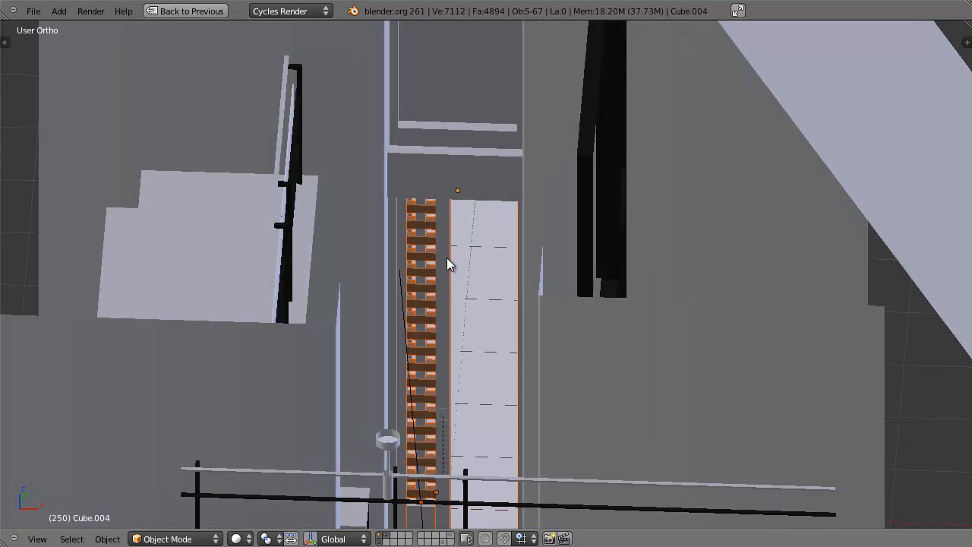
{"action": "right_click", "coordinate": [426, 257], "text": "shift"}
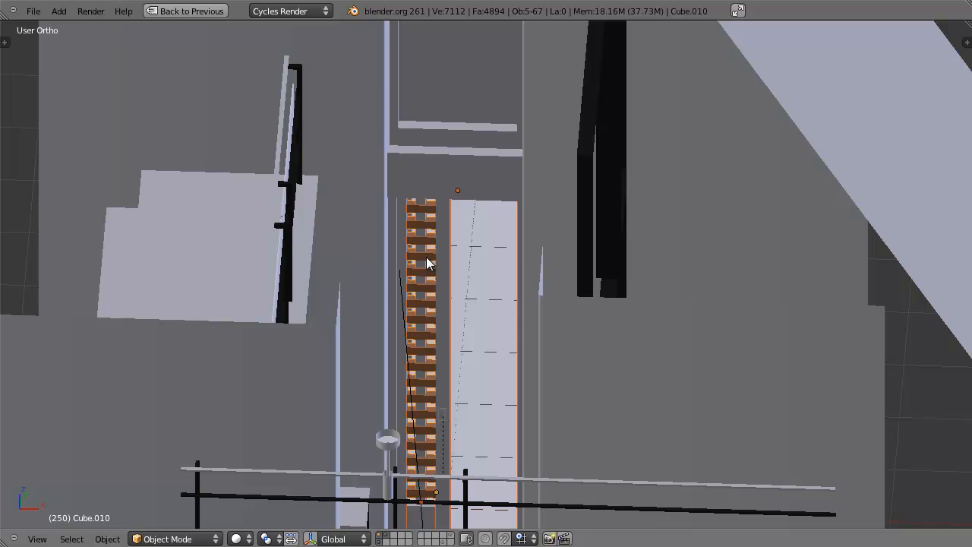
Step: Try to link the slats' wood material to an extended selection of door parts, and undo the link
{"action": "scroll", "coordinate": [429, 256], "scroll_direction": "up", "scroll_amount": 6}
{"action": "right_click", "coordinate": [310, 203], "text": "shift"}
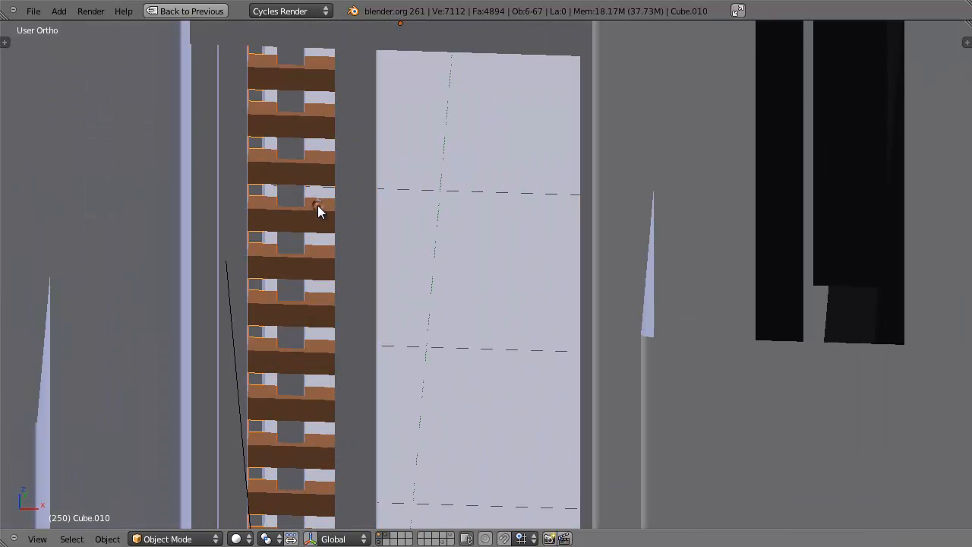
{"action": "key", "text": "ctrl+l"}
{"action": "left_click", "coordinate": [318, 205]}
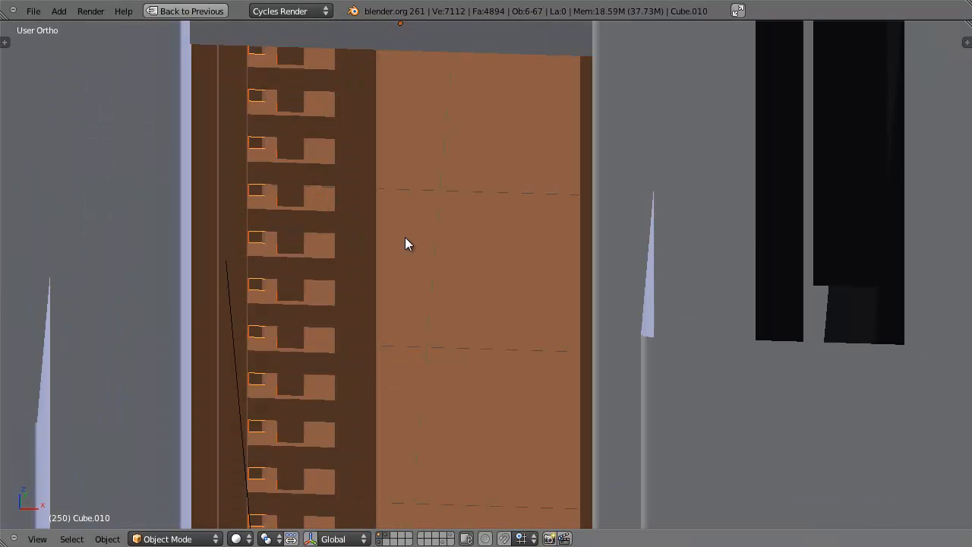
{"action": "key", "text": "ctrl+z"}
Step: Remove the large outer box from the selection, using wireframe shading to reach it
{"action": "scroll", "coordinate": [434, 241], "scroll_direction": "down", "scroll_amount": 2}
{"action": "key", "text": "z"}
{"action": "left_click", "coordinate": [368, 231]}
{"action": "scroll", "coordinate": [370, 237], "scroll_direction": "down", "scroll_amount": 6}
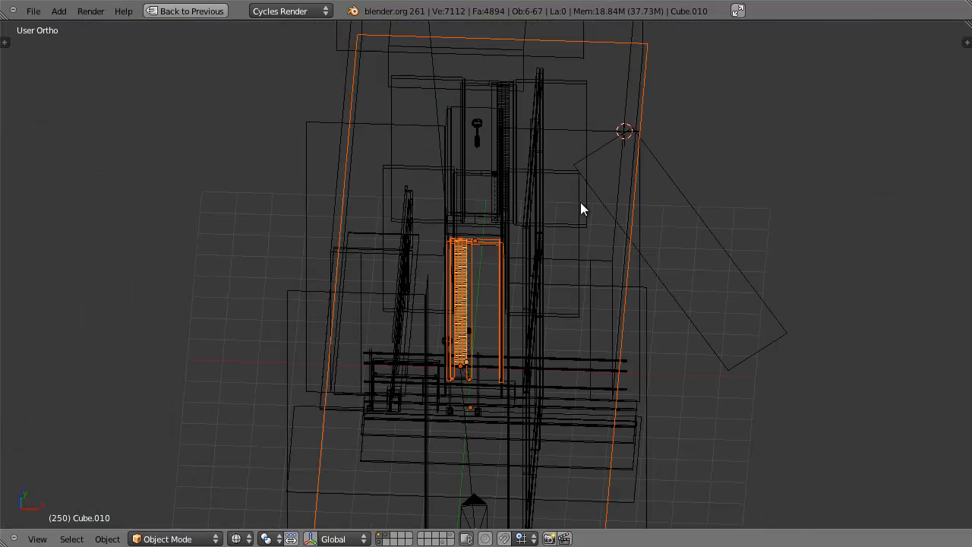
{"action": "scroll", "coordinate": [455, 319], "scroll_direction": "up", "scroll_amount": 5}
{"action": "key", "text": "z"}
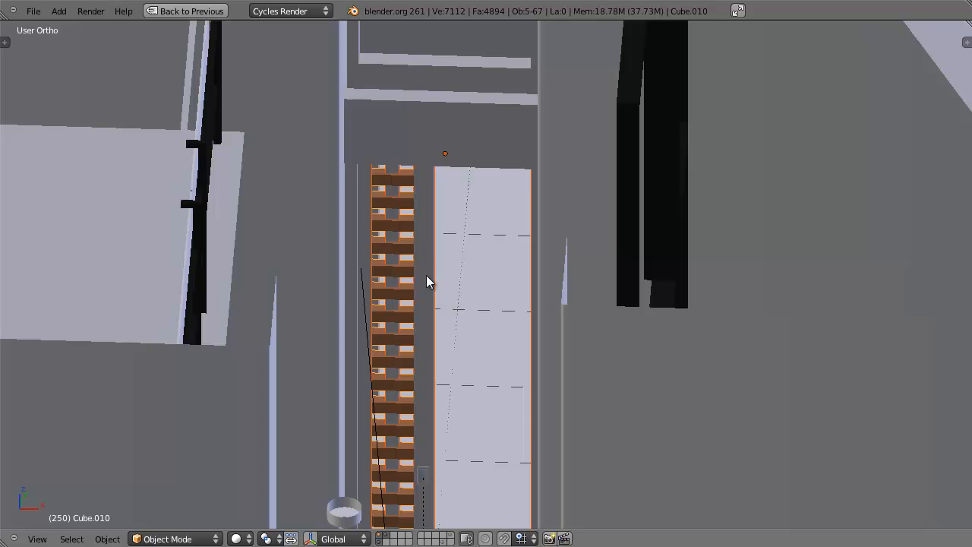
Step: Link the slats' wood material to the selected door pieces and clear the selection
{"action": "scroll", "coordinate": [425, 275], "scroll_direction": "up", "scroll_amount": 1}
{"action": "key", "text": "z"}
{"action": "key", "text": "ctrl+l"}
{"action": "left_click", "coordinate": [373, 263]}
{"action": "scroll", "coordinate": [387, 260], "scroll_direction": "down", "scroll_amount": 6}
{"action": "key", "text": "z"}
{"action": "scroll", "coordinate": [528, 300], "scroll_direction": "down", "scroll_amount": 4}
{"action": "middle_click_drag", "start_coordinate": [527, 301], "coordinate": [562, 323]}
{"action": "scroll", "coordinate": [486, 281], "scroll_direction": "up", "scroll_amount": 7}
{"action": "key", "text": "a"}
Step: Select the upper window frame above the door together with the balcony handrail and the front handrail
{"action": "middle_click_drag", "start_coordinate": [430, 119], "coordinate": [616, 260]}
{"action": "key", "text": "z"}
{"action": "right_click", "coordinate": [694, 245]}
{"action": "key", "text": "z"}
{"action": "middle_click_drag", "start_coordinate": [694, 245], "coordinate": [536, 236]}
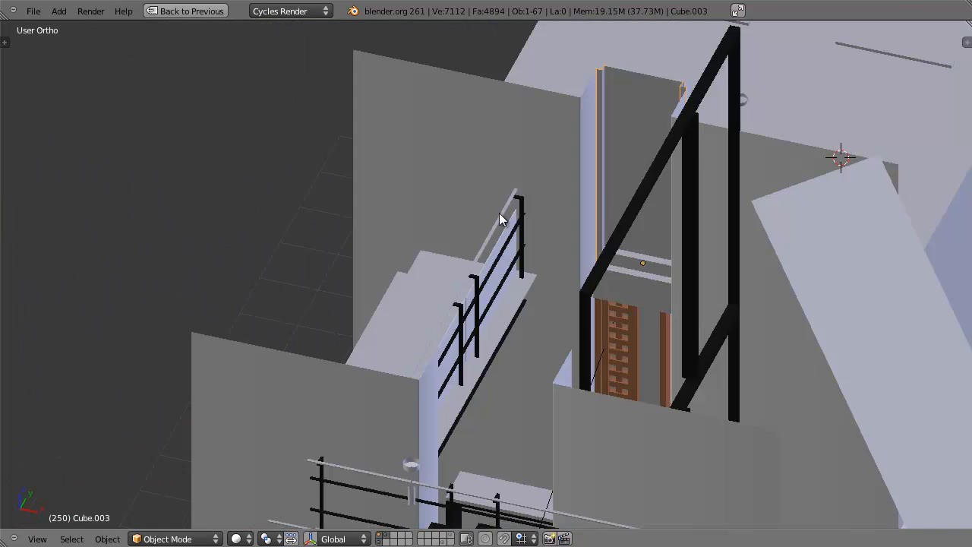
{"action": "right_click", "coordinate": [499, 212], "text": "shift"}
{"action": "scroll", "coordinate": [556, 359], "scroll_direction": "down", "scroll_amount": 4}
{"action": "scroll", "coordinate": [558, 323], "scroll_direction": "up", "scroll_amount": 5}
{"action": "right_click", "coordinate": [578, 364], "text": "shift"}
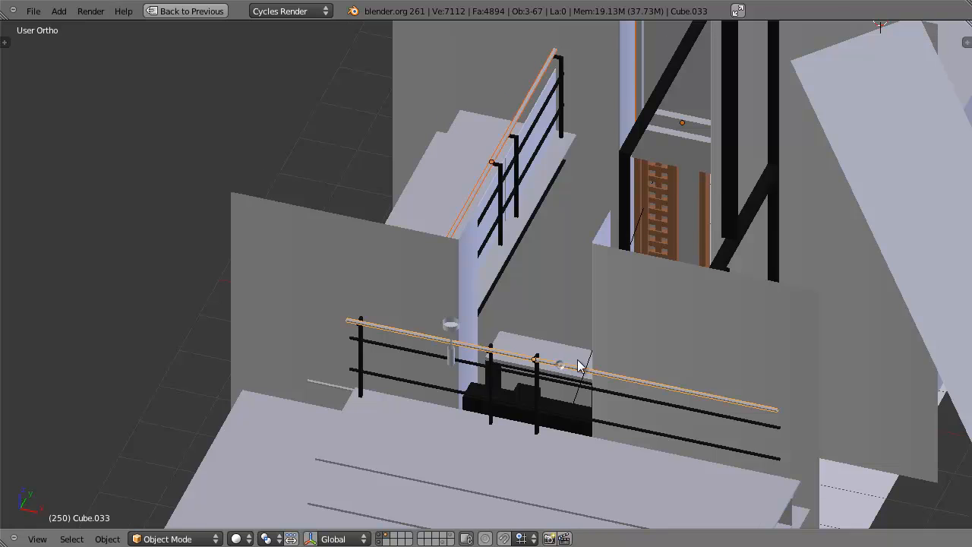
Step: Link the door's wood material to the selected upper window frame and both handrails, and clear the selection
{"action": "middle_click_drag", "start_coordinate": [513, 374], "coordinate": [465, 288], "text": "shift"}
{"action": "key", "text": "z"}
{"action": "key", "text": "z"}
{"action": "scroll", "coordinate": [516, 274], "scroll_direction": "down", "scroll_amount": 2}
{"action": "middle_click_drag", "start_coordinate": [557, 274], "coordinate": [620, 276]}
{"action": "scroll", "coordinate": [620, 275], "scroll_direction": "up", "scroll_amount": 5}
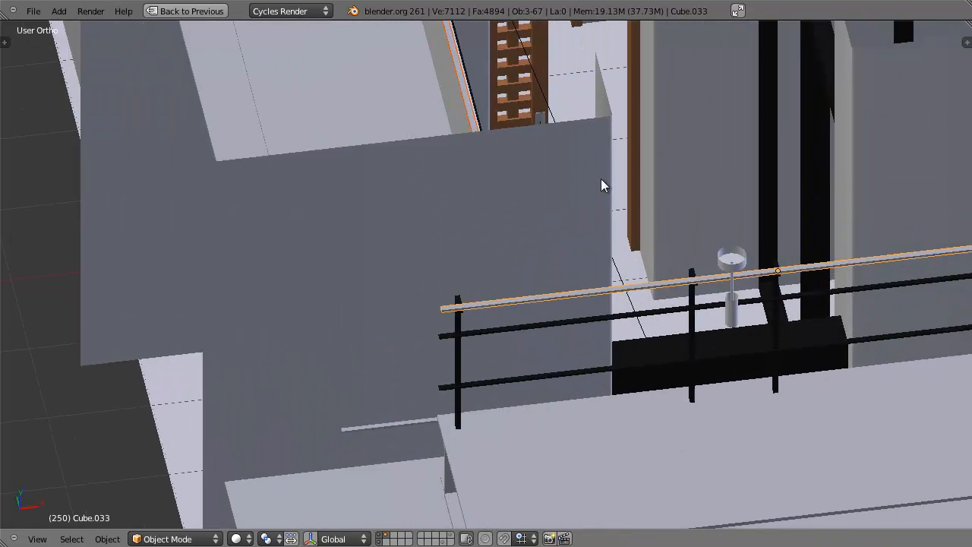
{"action": "middle_click_drag", "start_coordinate": [601, 185], "coordinate": [540, 247]}
{"action": "key", "text": "ctrl+l"}
{"action": "left_click", "coordinate": [510, 219]}
{"action": "middle_click_drag", "start_coordinate": [509, 214], "coordinate": [503, 251]}
{"action": "scroll", "coordinate": [492, 256], "scroll_direction": "down", "scroll_amount": 6}
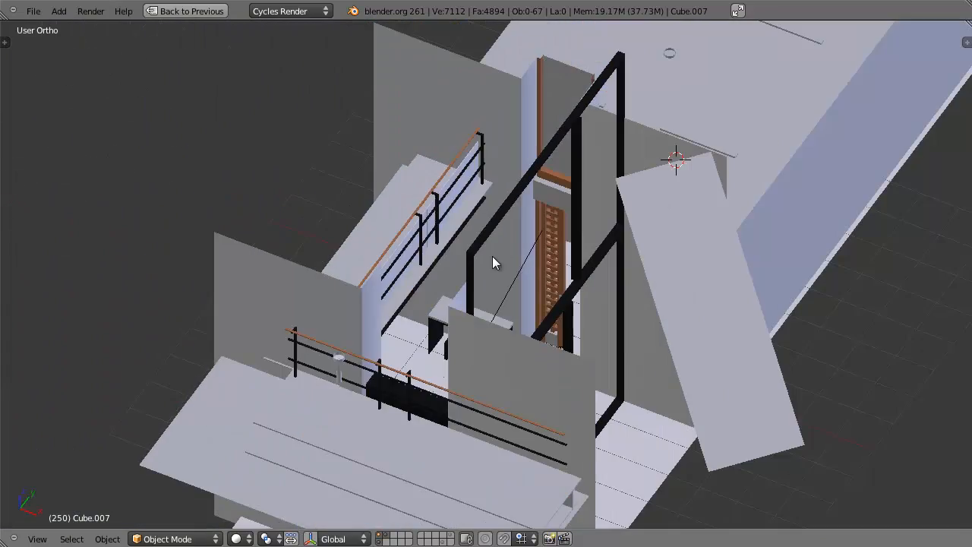
Step: Select the door frame behind the front doorway and examine its mesh in Edit Mode
{"action": "scroll", "coordinate": [542, 290], "scroll_direction": "up", "scroll_amount": 1}
{"action": "key", "text": "z"}
{"action": "scroll", "coordinate": [542, 285], "scroll_direction": "up", "scroll_amount": 5}
{"action": "middle_click_drag", "start_coordinate": [589, 264], "coordinate": [546, 281], "text": "shift"}
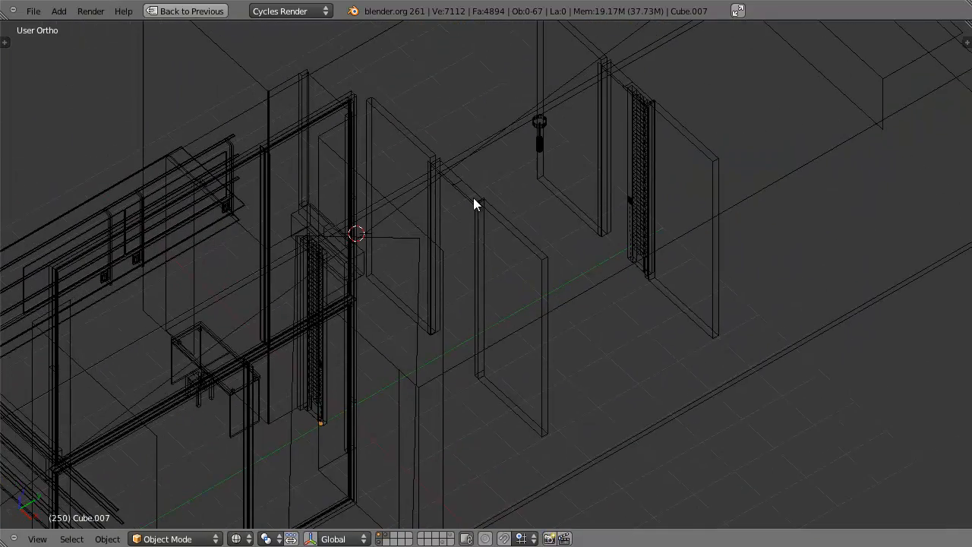
{"action": "right_click", "coordinate": [474, 199]}
{"action": "scroll", "coordinate": [436, 240], "scroll_direction": "down", "scroll_amount": 4}
{"action": "key", "text": "z"}
{"action": "middle_click_drag", "start_coordinate": [435, 240], "coordinate": [520, 250]}
{"action": "key", "text": "Tab"}
{"action": "scroll", "coordinate": [519, 250], "scroll_direction": "down", "scroll_amount": 3}
{"action": "key", "text": "Tab"}
{"action": "scroll", "coordinate": [519, 282], "scroll_direction": "up", "scroll_amount": 3}
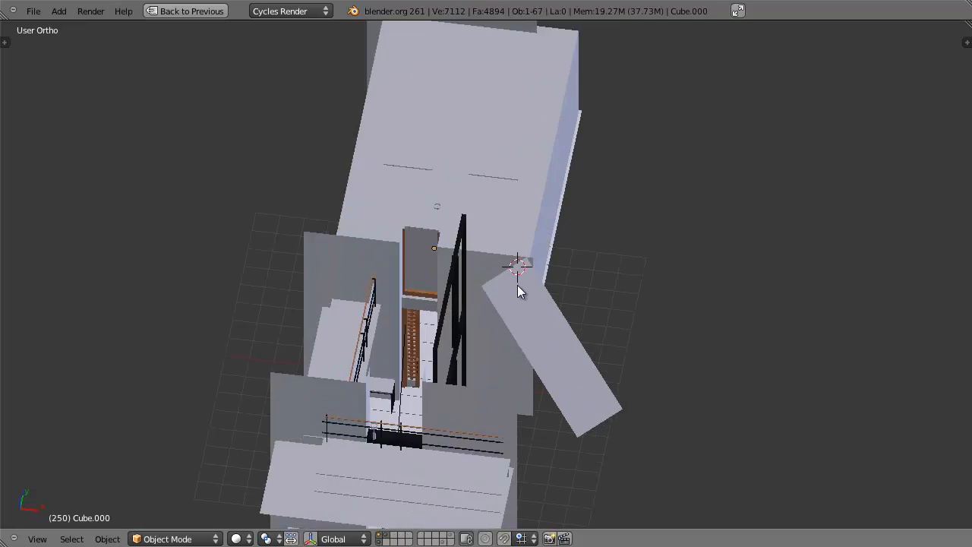
Step: Show the doorway through the scene camera in solid shading
{"action": "key", "text": "z"}
{"action": "scroll", "coordinate": [463, 294], "scroll_direction": "up", "scroll_amount": 4}
{"action": "scroll", "coordinate": [464, 290], "scroll_direction": "down", "scroll_amount": 2}
{"action": "middle_click_drag", "start_coordinate": [420, 265], "coordinate": [510, 222]}
{"action": "key", "text": "KP_0"}
{"action": "key", "text": "z"}
{"action": "scroll", "coordinate": [524, 208], "scroll_direction": "up", "scroll_amount": 5}
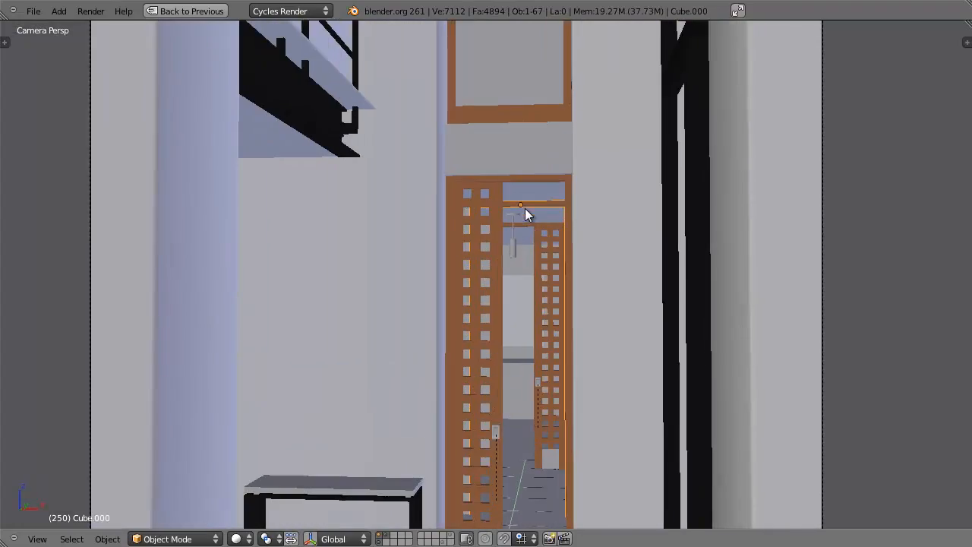
Step: Select the three nested door frames in wireframe view and link their object data
{"action": "right_click", "coordinate": [551, 201]}
{"action": "key", "text": "z"}
{"action": "right_click", "coordinate": [549, 138]}
{"action": "key", "text": "Tab"}
{"action": "key", "text": "Tab"}
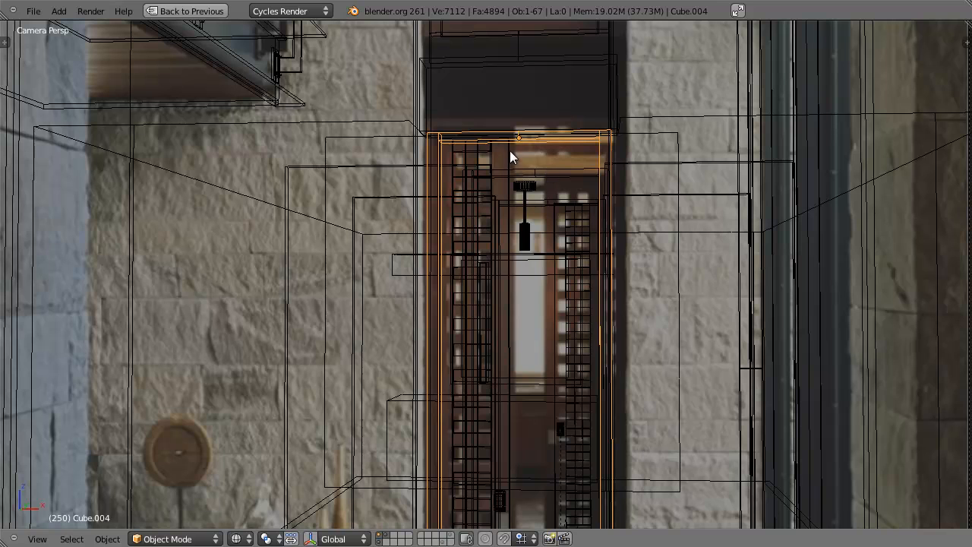
{"action": "right_click", "coordinate": [544, 191], "text": "shift"}
{"action": "right_click", "coordinate": [546, 194], "text": "shift"}
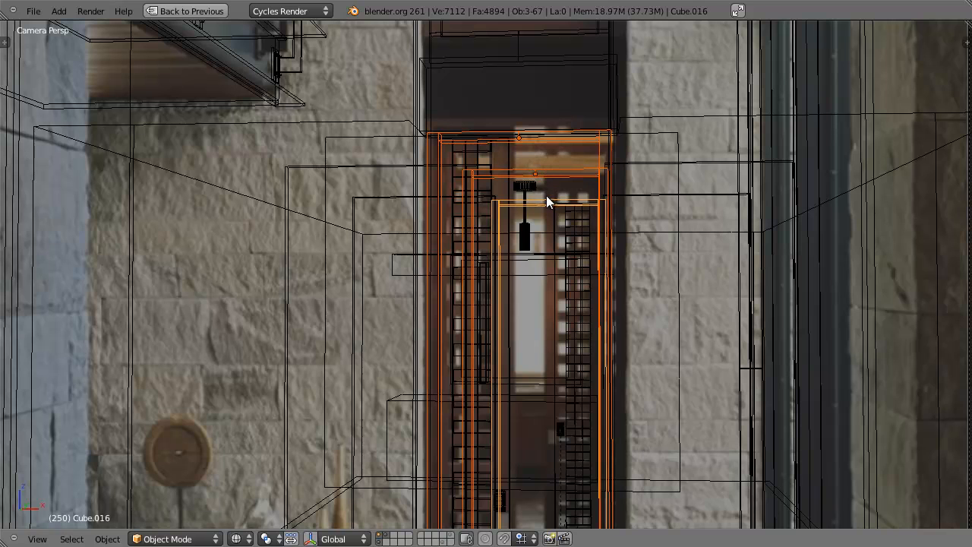
{"action": "key", "text": "ctrl+l"}
{"action": "left_click", "coordinate": [540, 181]}
Step: Raise a top vertex of the rearmost door frame along Z to test the shared mesh
{"action": "key", "text": "Tab"}
{"action": "right_click", "coordinate": [554, 195]}
{"action": "key", "text": "g"}
{"action": "key", "text": "z"}
{"action": "left_click", "coordinate": [549, 174]}
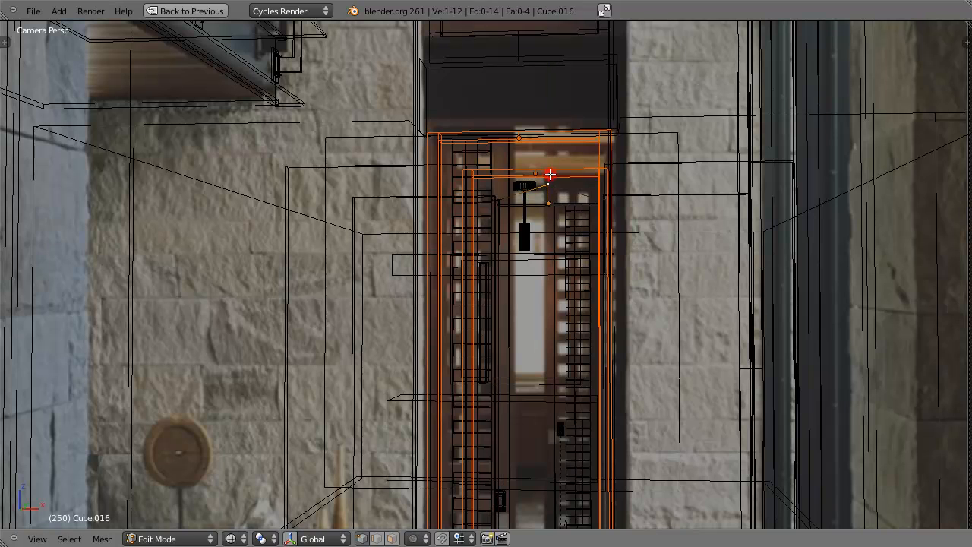
{"action": "key", "text": "Tab"}
{"action": "key", "text": "Tab"}
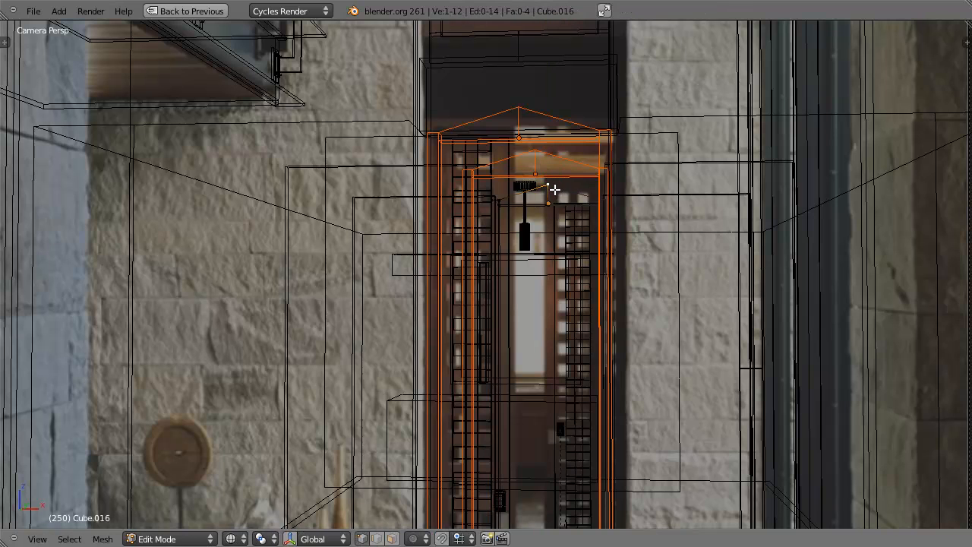
Step: Return the raised frame vertex to its original height along Z and leave Edit Mode
{"action": "key", "text": "g"}
{"action": "key", "text": "z"}
{"action": "left_click", "coordinate": [564, 202]}
{"action": "left_click", "coordinate": [564, 202]}
{"action": "key", "text": "Tab"}
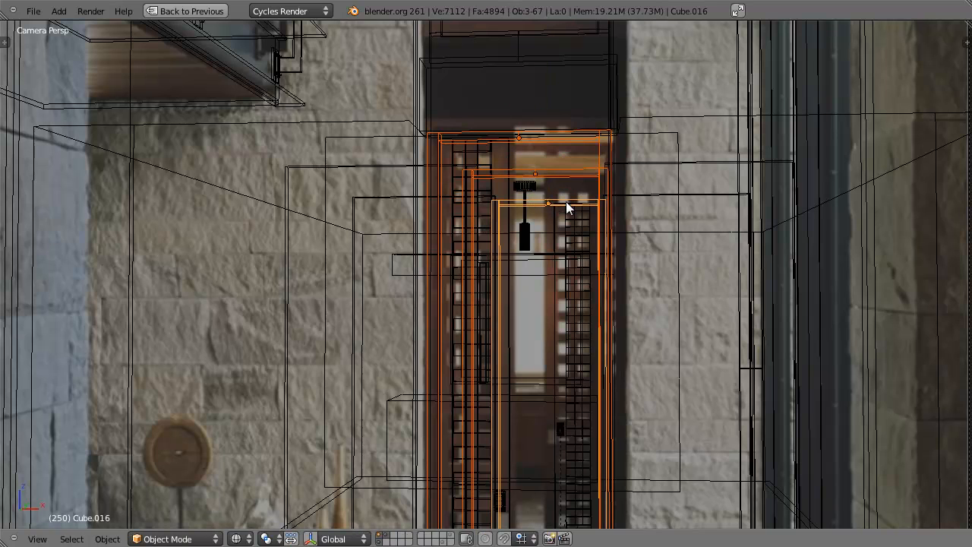
Step: Select the far door's lattice plus the front door panel, link their object data, and clear the selection
{"action": "right_click", "coordinate": [567, 213]}
{"action": "key", "text": "z"}
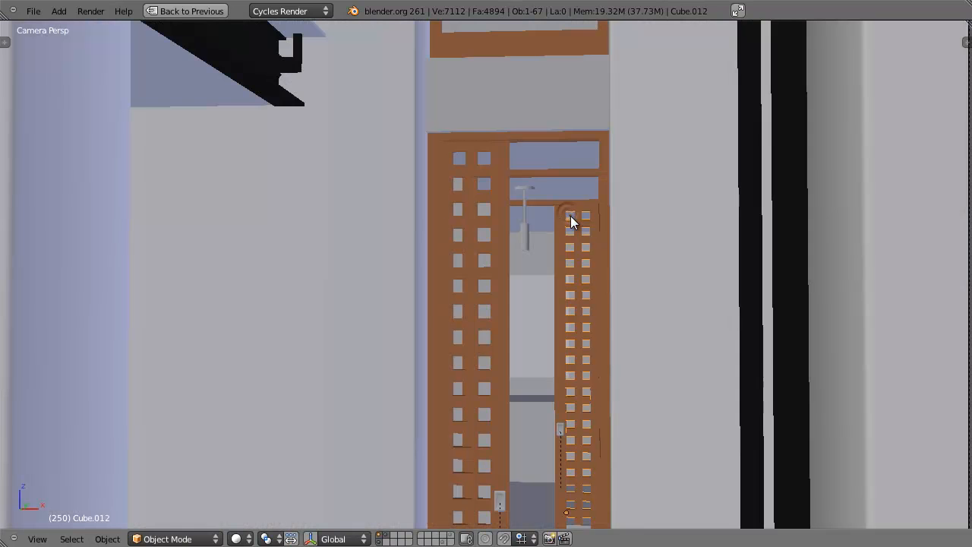
{"action": "scroll", "coordinate": [598, 351], "scroll_direction": "down", "scroll_amount": 3}
{"action": "middle_click_drag", "start_coordinate": [561, 360], "coordinate": [538, 282], "text": "shift"}
{"action": "scroll", "coordinate": [498, 295], "scroll_direction": "up", "scroll_amount": 4}
{"action": "scroll", "coordinate": [478, 315], "scroll_direction": "down", "scroll_amount": 6}
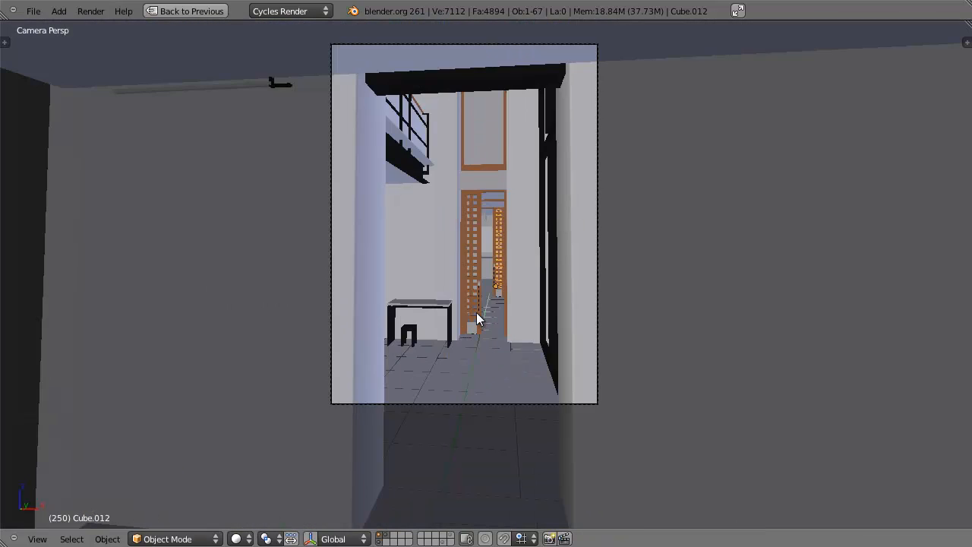
{"action": "scroll", "coordinate": [476, 312], "scroll_direction": "up", "scroll_amount": 4}
{"action": "right_click", "coordinate": [470, 390], "text": "shift"}
{"action": "key", "text": "ctrl+l"}
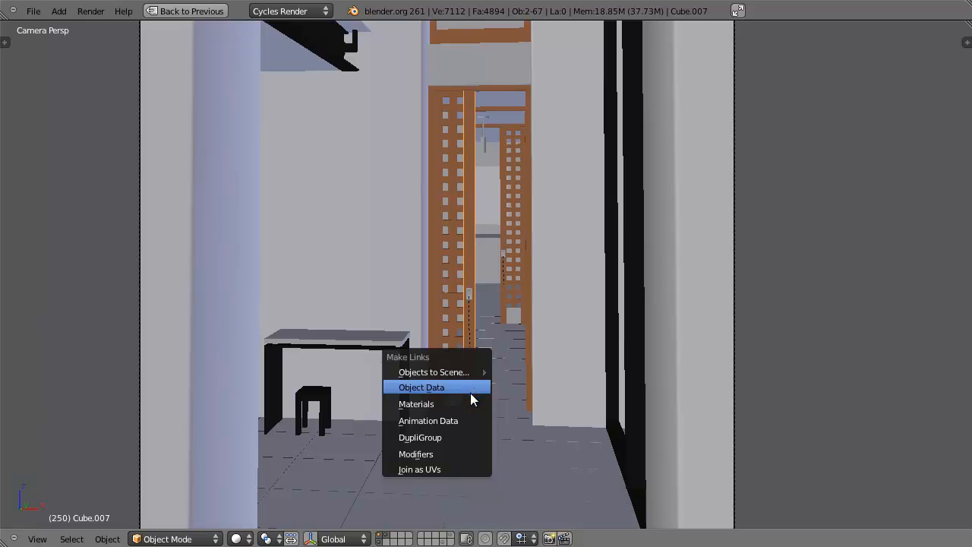
{"action": "left_click", "coordinate": [470, 393]}
{"action": "key", "text": "a"}
{"action": "scroll", "coordinate": [496, 367], "scroll_direction": "down", "scroll_amount": 3}
Step: Restore the multi-panel layout and examine the wooden doors and frames in the rendered preview
{"action": "key", "text": "ctrl+Up"}
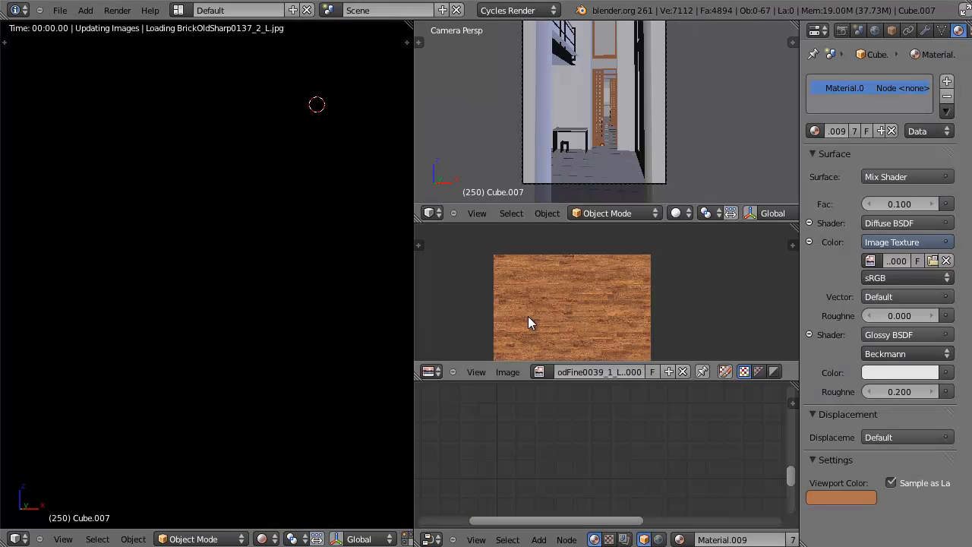
{"action": "scroll", "coordinate": [389, 290], "scroll_direction": "up", "scroll_amount": 8}
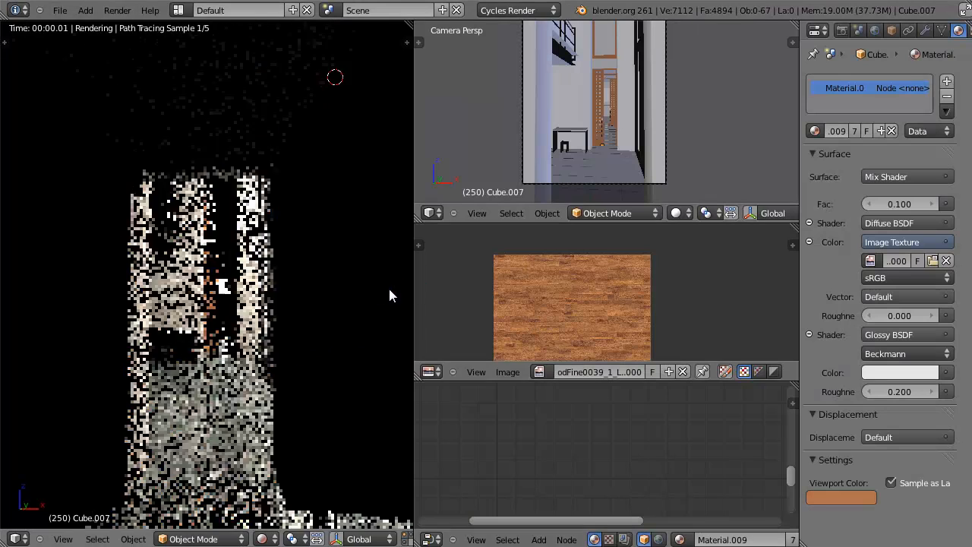
{"action": "scroll", "coordinate": [236, 351], "scroll_direction": "down", "scroll_amount": 5}
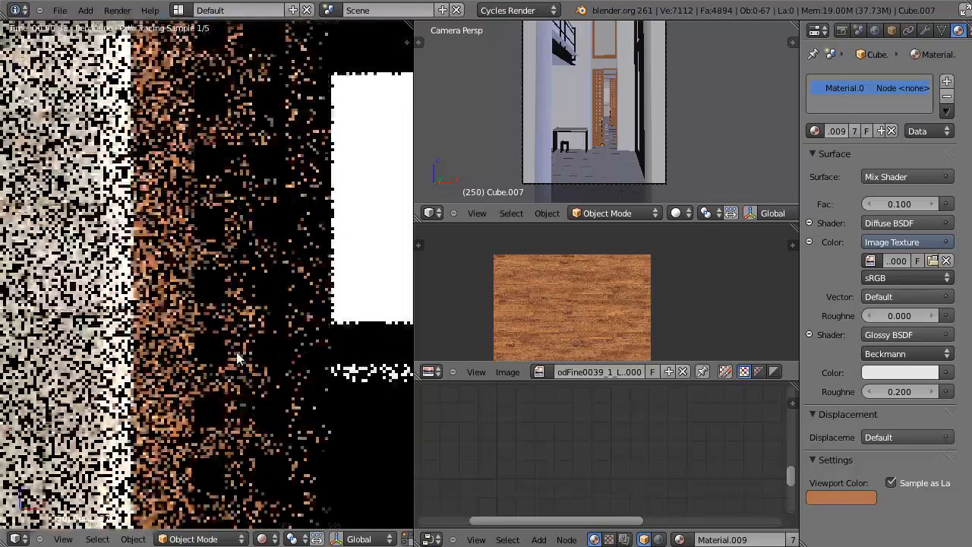
{"action": "scroll", "coordinate": [236, 352], "scroll_direction": "down", "scroll_amount": 6}
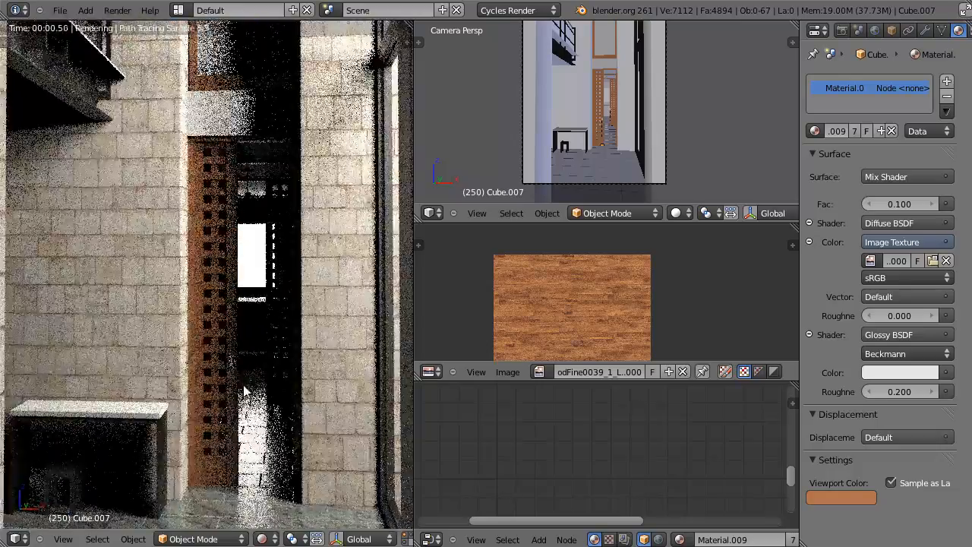
{"action": "scroll", "coordinate": [249, 382], "scroll_direction": "down", "scroll_amount": 3}
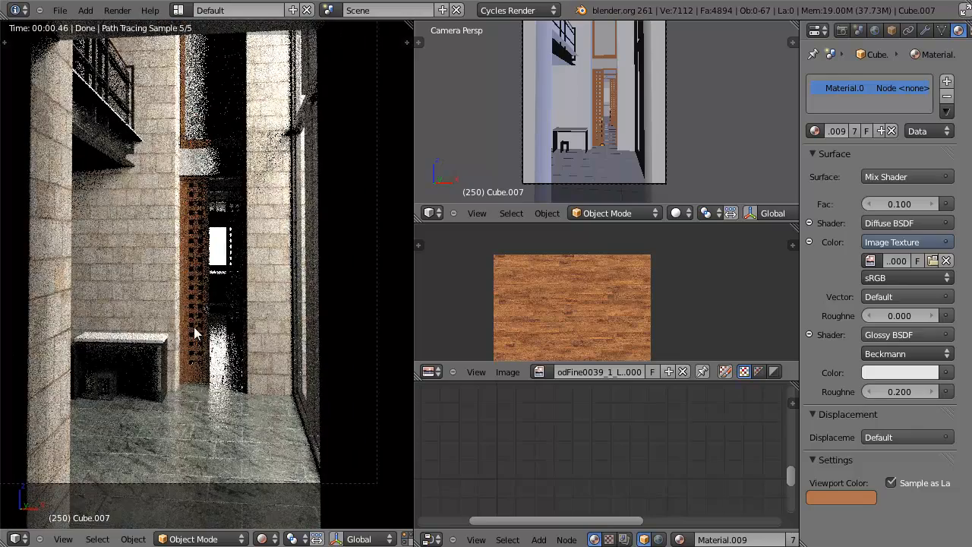
Step: Select the balcony floor slab beneath the railing, widen the material settings area, and add a new material to the slab
{"action": "scroll", "coordinate": [284, 322], "scroll_direction": "up", "scroll_amount": 5}
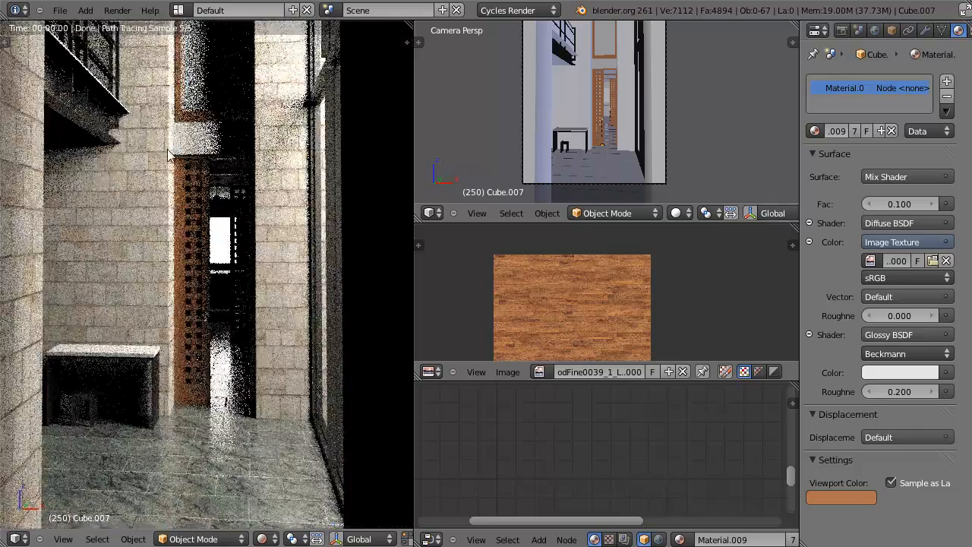
{"action": "scroll", "coordinate": [180, 246], "scroll_direction": "up", "scroll_amount": 4}
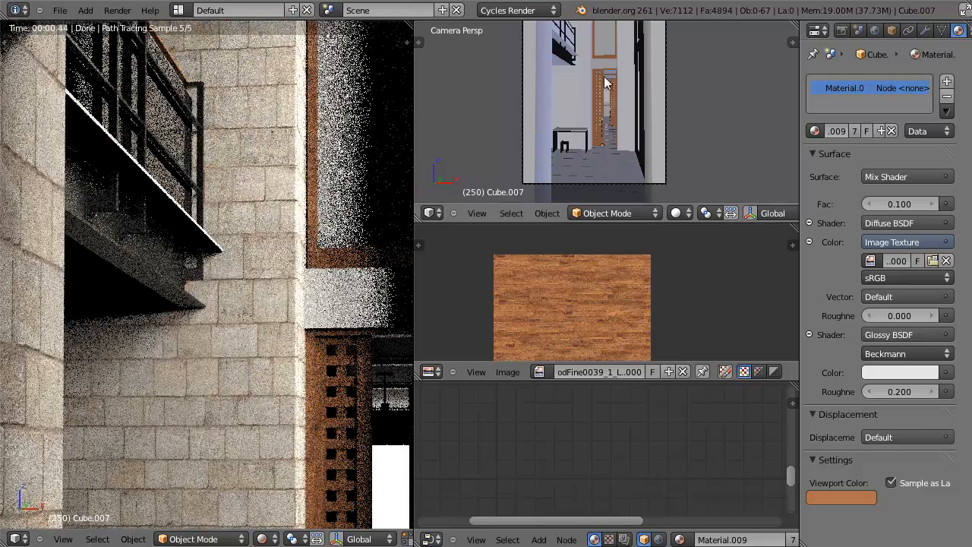
{"action": "scroll", "coordinate": [604, 76], "scroll_direction": "up", "scroll_amount": 4}
{"action": "scroll", "coordinate": [604, 156], "scroll_direction": "up", "scroll_amount": 3}
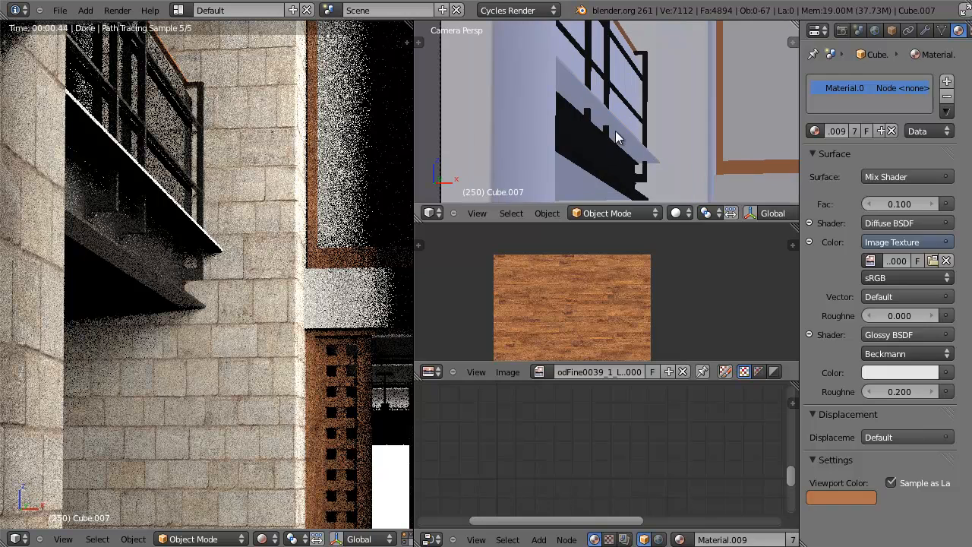
{"action": "right_click", "coordinate": [614, 131]}
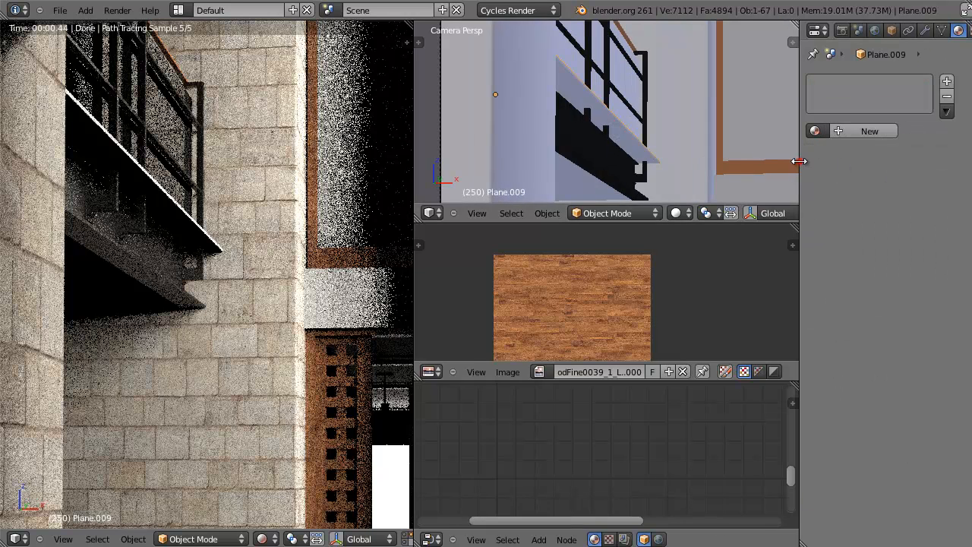
{"action": "left_click_drag", "start_coordinate": [799, 161], "coordinate": [775, 161]}
{"action": "scroll", "coordinate": [648, 158], "scroll_direction": "down", "scroll_amount": 5}
{"action": "scroll", "coordinate": [638, 155], "scroll_direction": "up", "scroll_amount": 5}
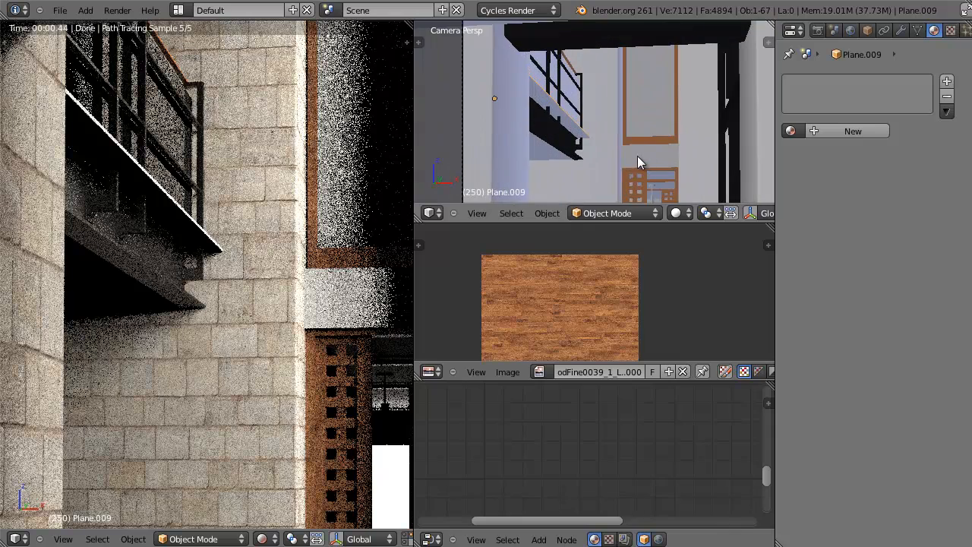
{"action": "left_click", "coordinate": [849, 134]}
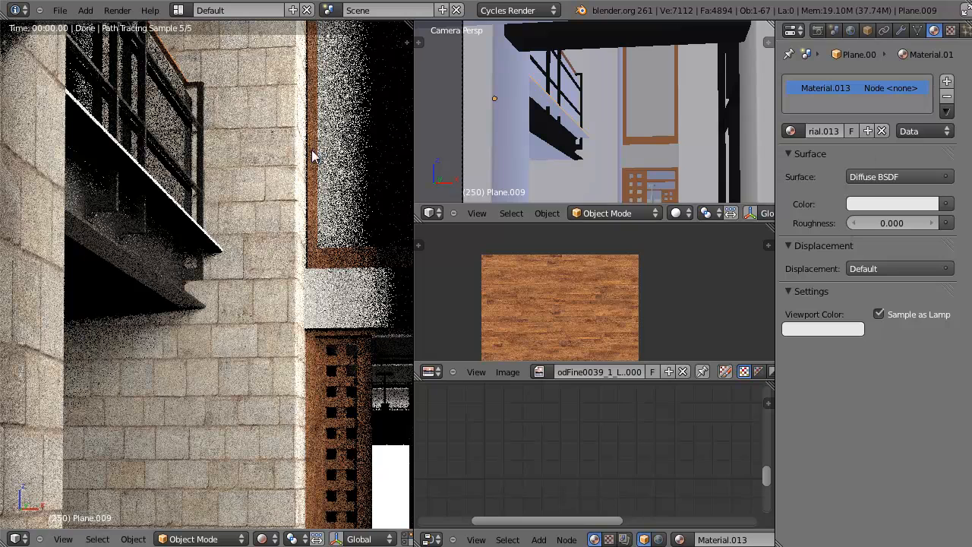
Step: Return the large viewport to solid shading and build the slab's material as a Mix Shader of Diffuse BSDF and Glossy BSDF
{"action": "key", "text": "z"}
{"action": "key", "text": "z"}
{"action": "left_click", "coordinate": [874, 176]}
{"action": "left_click", "coordinate": [782, 359]}
{"action": "left_click", "coordinate": [905, 223]}
{"action": "left_click", "coordinate": [874, 271]}
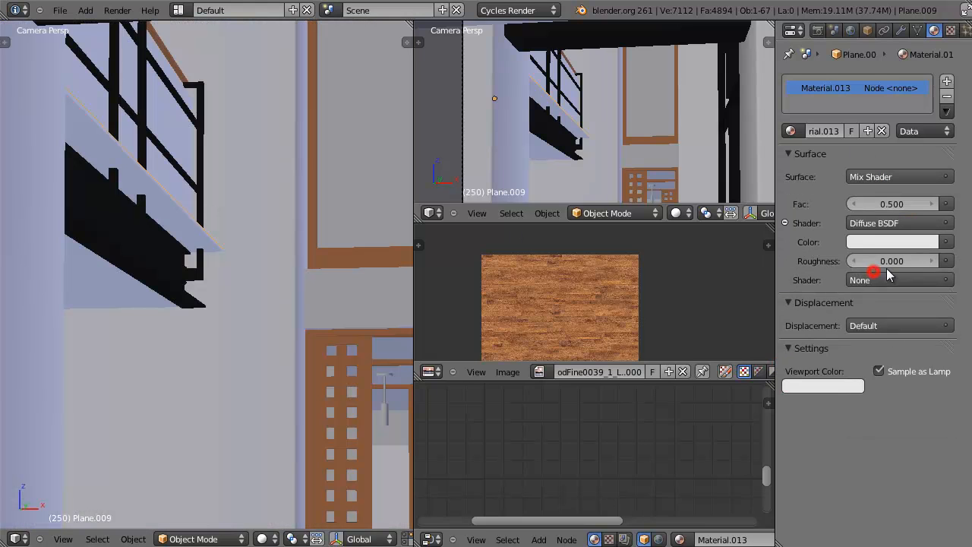
{"action": "left_click", "coordinate": [889, 278]}
{"action": "left_click", "coordinate": [879, 345]}
Step: Load WoodPlanksBare0029_5_M.jpg from the Interior Textures folder as the image texture for the Diffuse BSDF color
{"action": "left_click", "coordinate": [945, 241]}
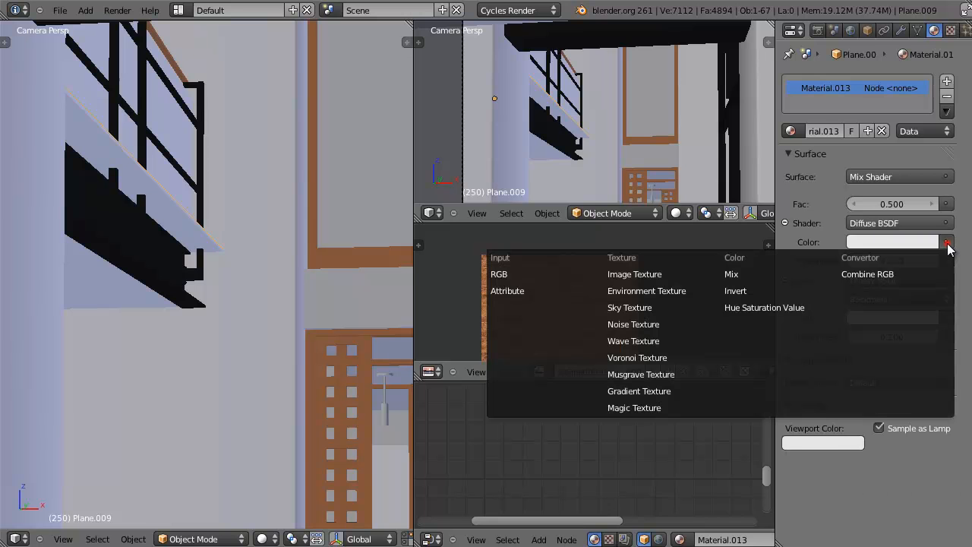
{"action": "left_click", "coordinate": [683, 276]}
{"action": "left_click", "coordinate": [916, 258]}
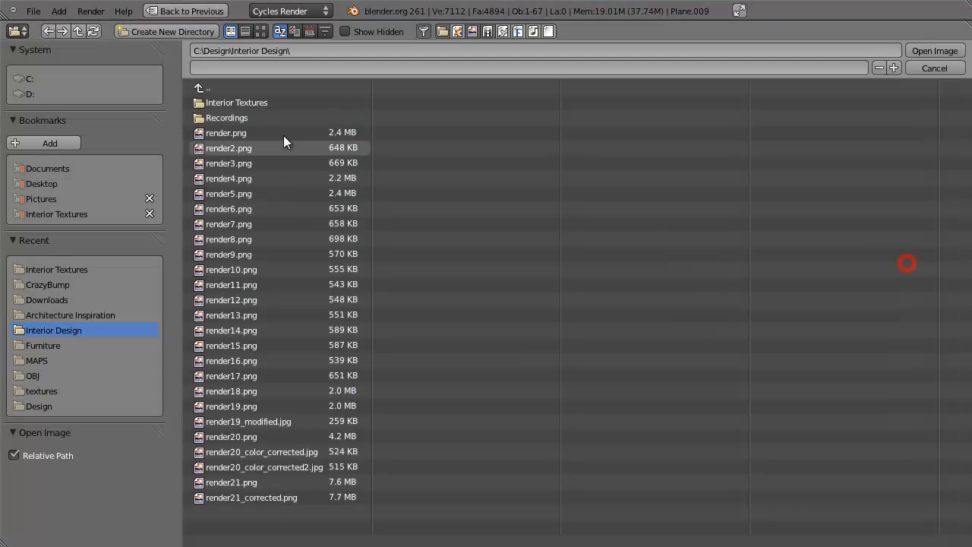
{"action": "left_click", "coordinate": [257, 105]}
{"action": "left_click", "coordinate": [260, 31]}
{"action": "left_click", "coordinate": [791, 133]}
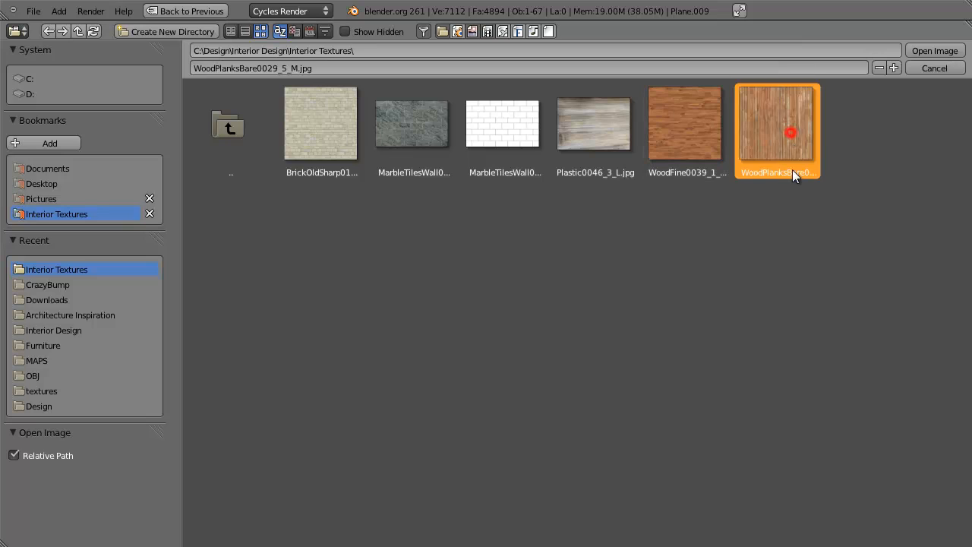
{"action": "left_click", "coordinate": [925, 50]}
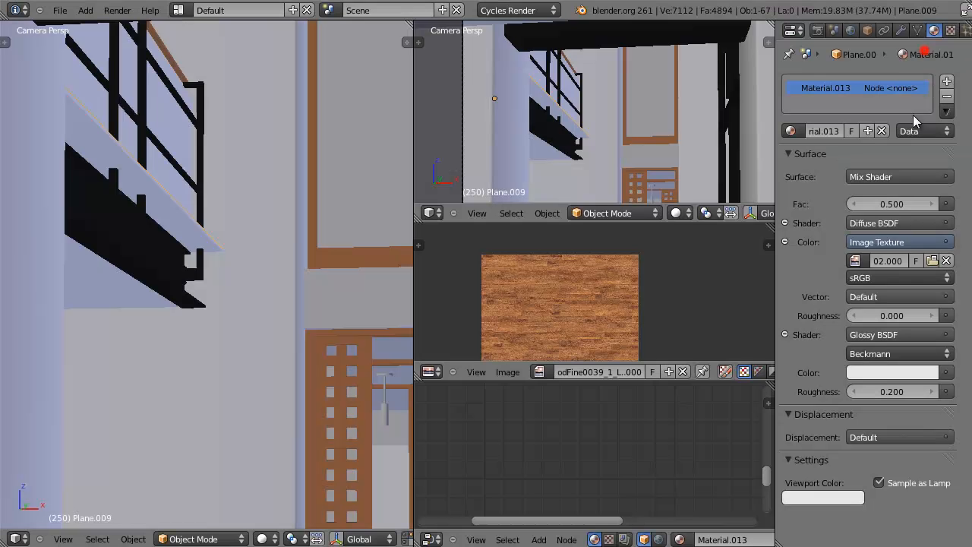
Step: Show the wood planks texture in the image editor, enlarge it to full screen to examine the planks, and restore the layout
{"action": "scroll", "coordinate": [607, 288], "scroll_direction": "up", "scroll_amount": 3}
{"action": "scroll", "coordinate": [605, 291], "scroll_direction": "down", "scroll_amount": 3}
{"action": "key", "text": "Tab"}
{"action": "key", "text": "Tab"}
{"action": "scroll", "coordinate": [598, 292], "scroll_direction": "down", "scroll_amount": 2}
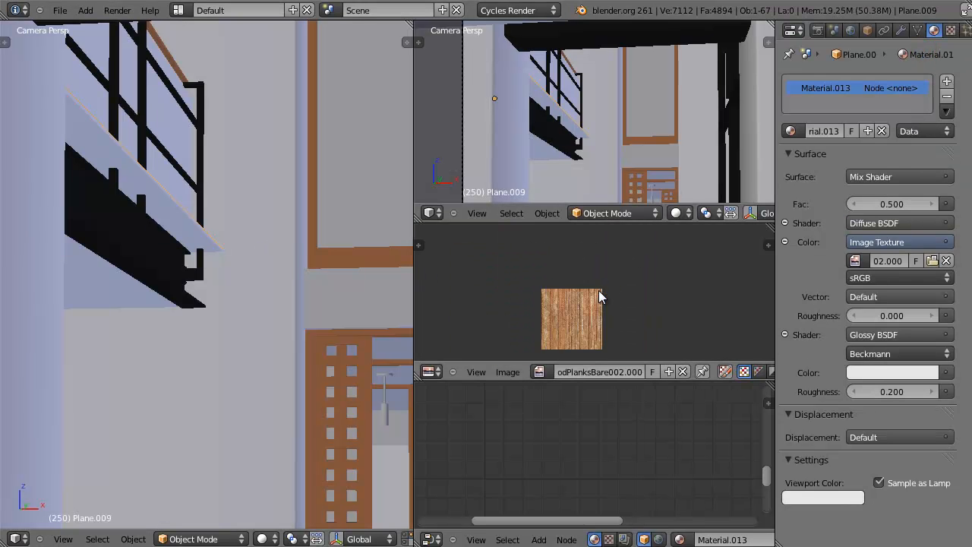
{"action": "scroll", "coordinate": [598, 296], "scroll_direction": "up", "scroll_amount": 6}
{"action": "key", "text": "ctrl+Up"}
{"action": "scroll", "coordinate": [597, 313], "scroll_direction": "up", "scroll_amount": 3}
{"action": "middle_click_drag", "start_coordinate": [597, 313], "coordinate": [590, 272]}
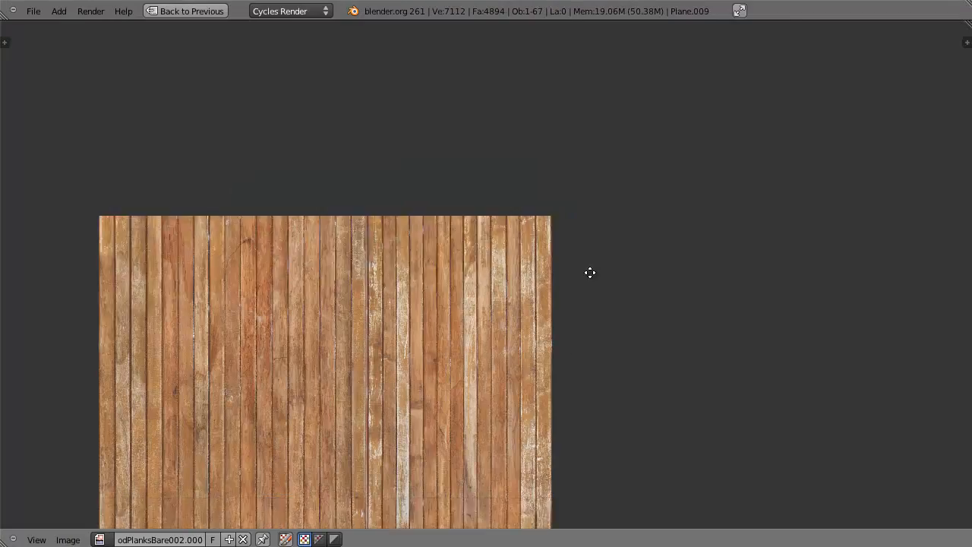
{"action": "scroll", "coordinate": [498, 243], "scroll_direction": "up", "scroll_amount": 3}
{"action": "scroll", "coordinate": [392, 253], "scroll_direction": "down", "scroll_amount": 2}
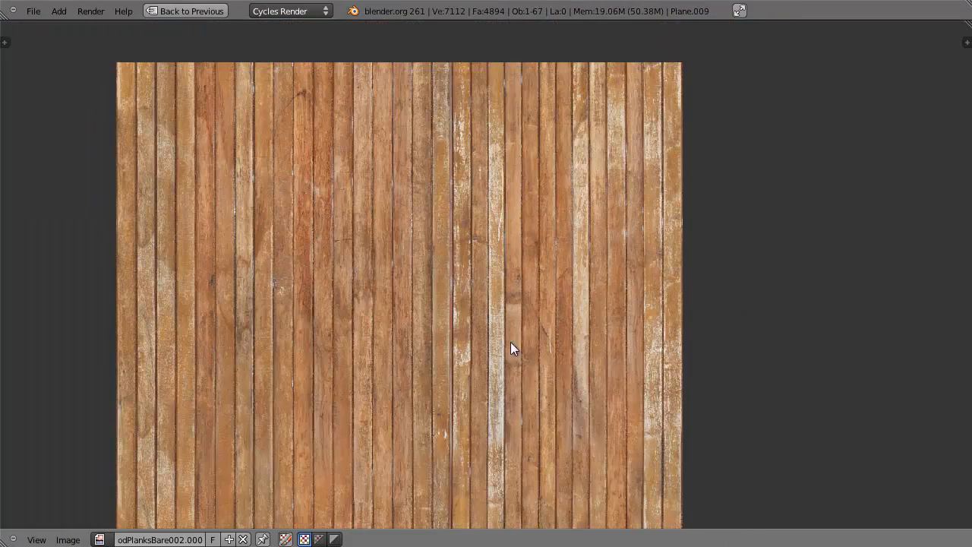
{"action": "scroll", "coordinate": [522, 341], "scroll_direction": "up", "scroll_amount": 1}
{"action": "scroll", "coordinate": [522, 340], "scroll_direction": "up", "scroll_amount": 2}
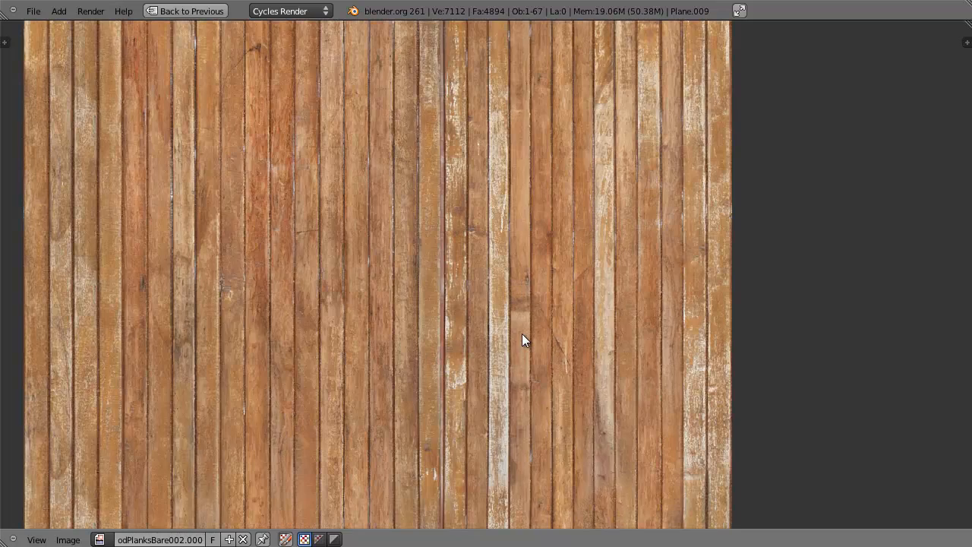
{"action": "scroll", "coordinate": [522, 340], "scroll_direction": "down", "scroll_amount": 1}
{"action": "middle_click_drag", "start_coordinate": [521, 340], "coordinate": [612, 242]}
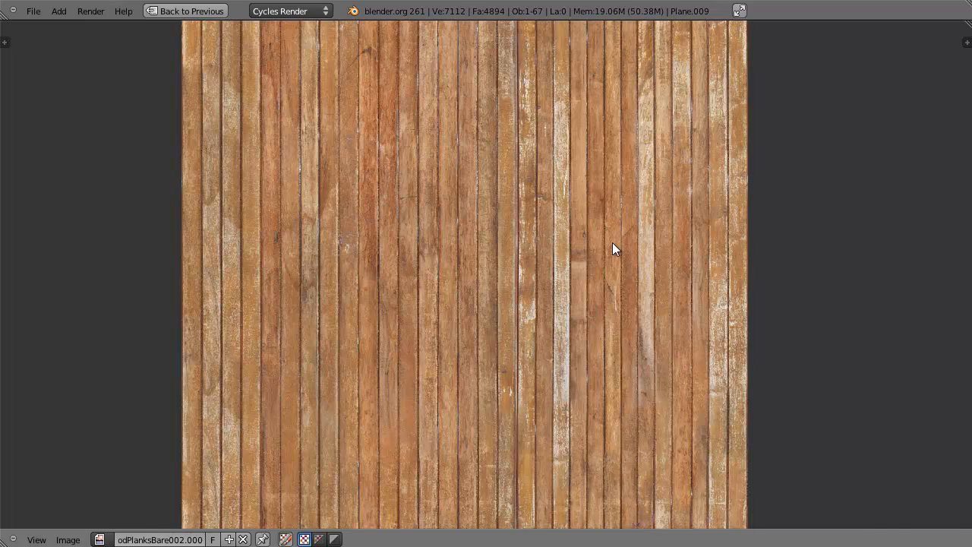
{"action": "key", "text": "ctrl+Up"}
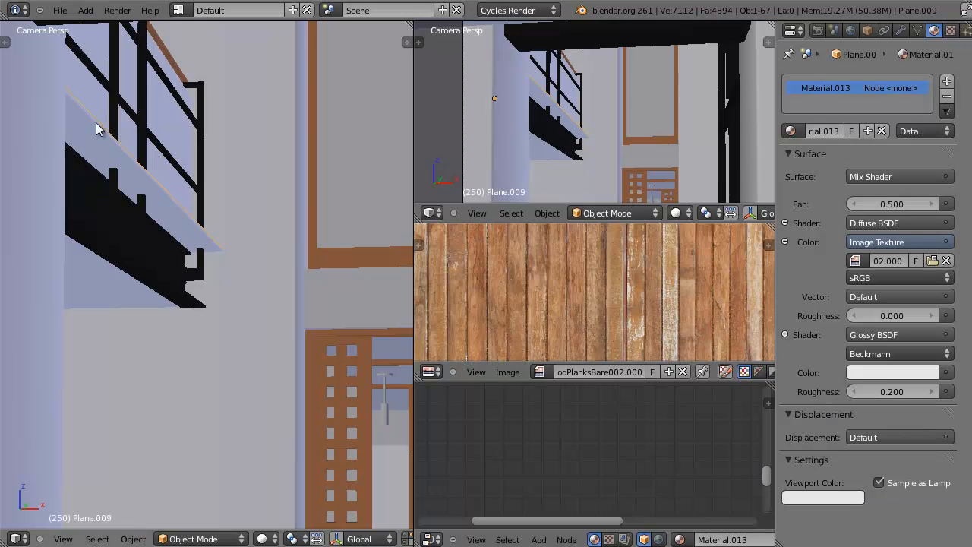
{"action": "scroll", "coordinate": [589, 304], "scroll_direction": "down", "scroll_amount": 6}
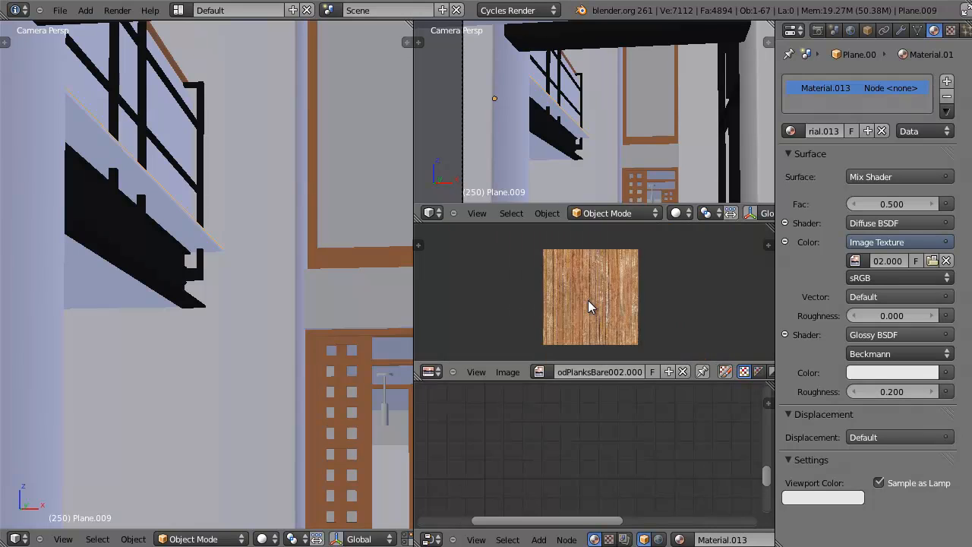
{"action": "scroll", "coordinate": [590, 306], "scroll_direction": "down", "scroll_amount": 2}
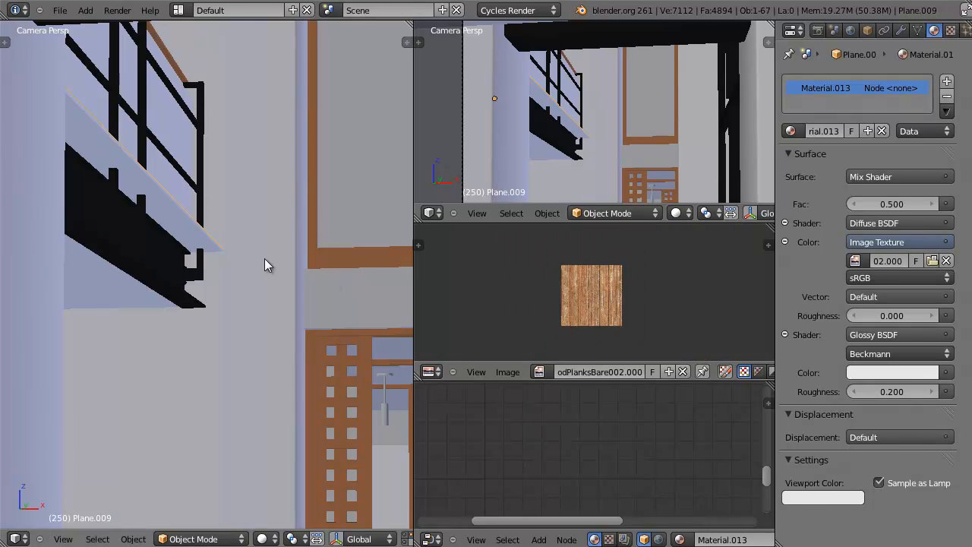
Step: Compare the balcony slab's UV layout with the wood planks texture in Edit Mode
{"action": "key", "text": "Tab"}
{"action": "scroll", "coordinate": [575, 293], "scroll_direction": "up", "scroll_amount": 3}
{"action": "scroll", "coordinate": [594, 299], "scroll_direction": "up", "scroll_amount": 3}
{"action": "scroll", "coordinate": [596, 298], "scroll_direction": "down", "scroll_amount": 3}
{"action": "scroll", "coordinate": [567, 293], "scroll_direction": "down", "scroll_amount": 2}
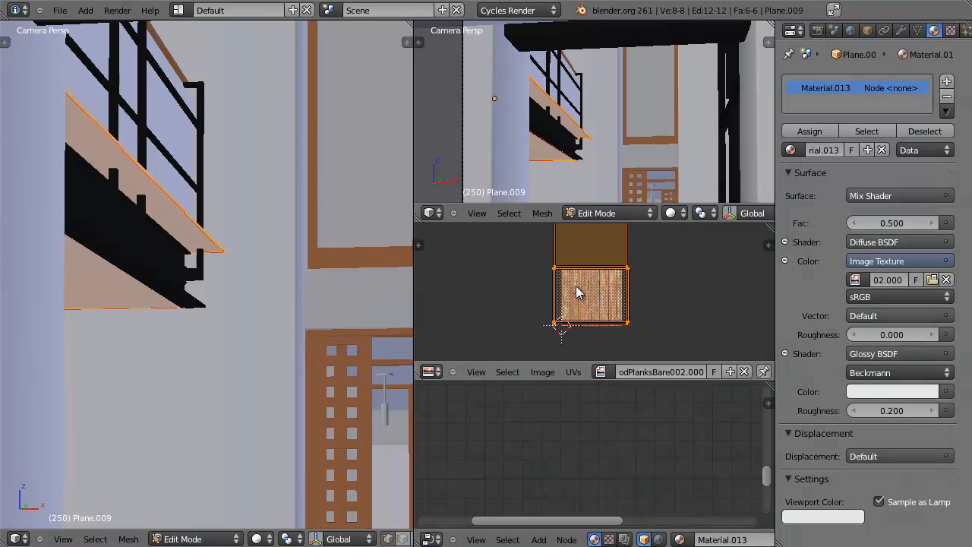
{"action": "scroll", "coordinate": [610, 286], "scroll_direction": "down", "scroll_amount": 2}
{"action": "key", "text": "s"}
{"action": "left_click", "coordinate": [678, 329]}
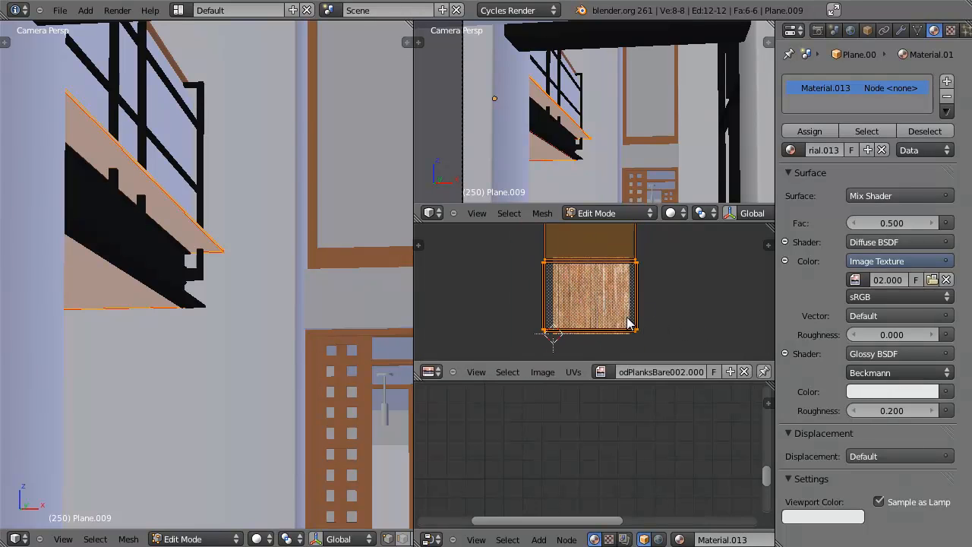
{"action": "key", "text": "Tab"}
{"action": "scroll", "coordinate": [624, 283], "scroll_direction": "up", "scroll_amount": 3}
{"action": "key", "text": "Tab"}
{"action": "scroll", "coordinate": [625, 283], "scroll_direction": "down", "scroll_amount": 2}
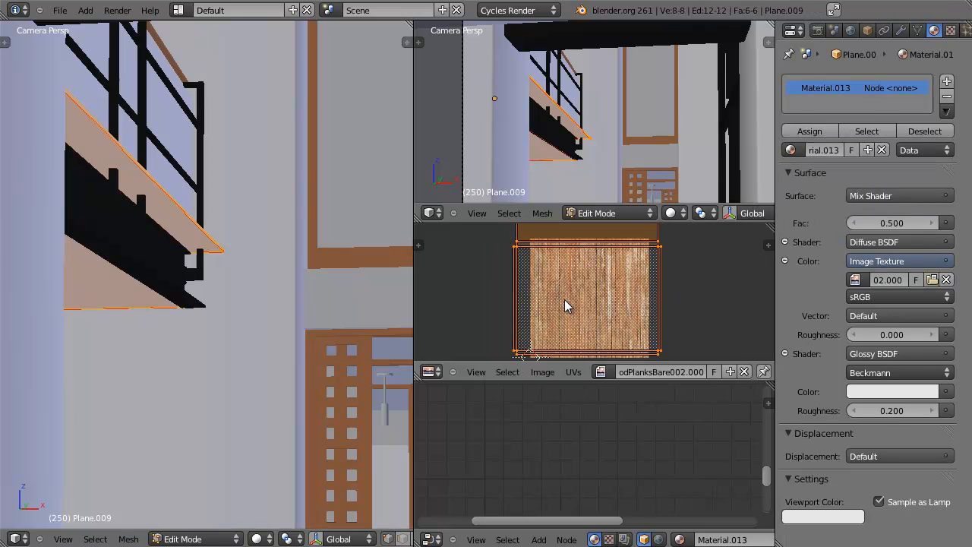
Step: Examine the slab and its UV layout from outside the camera in wireframe and solid shading, and restore the camera view
{"action": "key", "text": "Tab"}
{"action": "key", "text": "KP_0"}
{"action": "mouse_move", "coordinate": [204, 281]}
{"action": "middle_mouse_down"}
{"action": "mouse_move", "coordinate": [262, 310]}
{"action": "mouse_move", "coordinate": [281, 302]}
{"action": "middle_mouse_up"}
{"action": "key", "text": "z"}
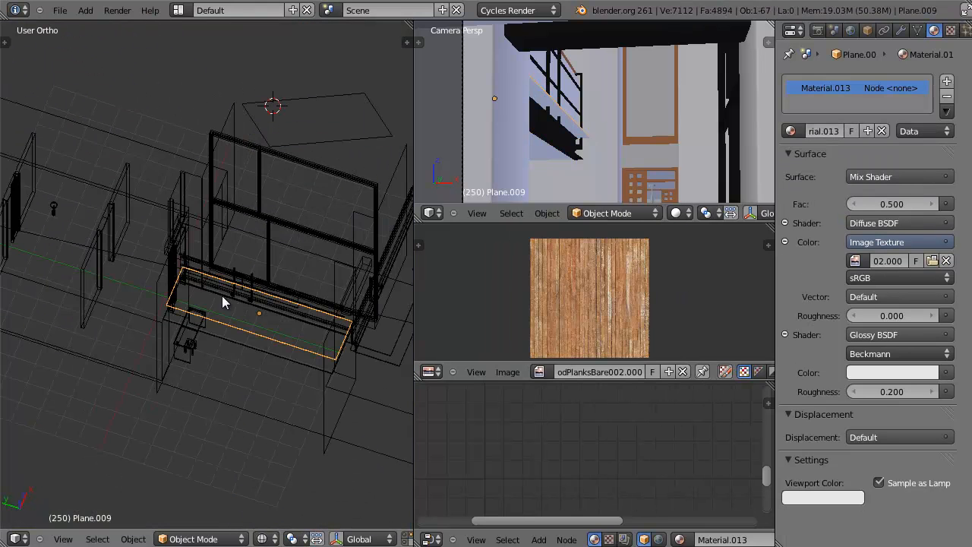
{"action": "key", "text": "z"}
{"action": "key", "text": "Tab"}
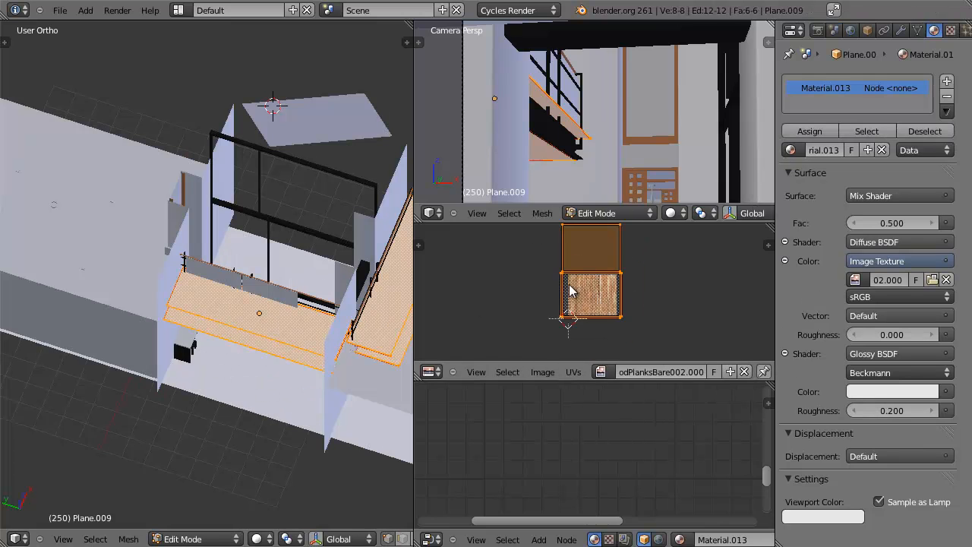
{"action": "scroll", "coordinate": [545, 275], "scroll_direction": "up", "scroll_amount": 2}
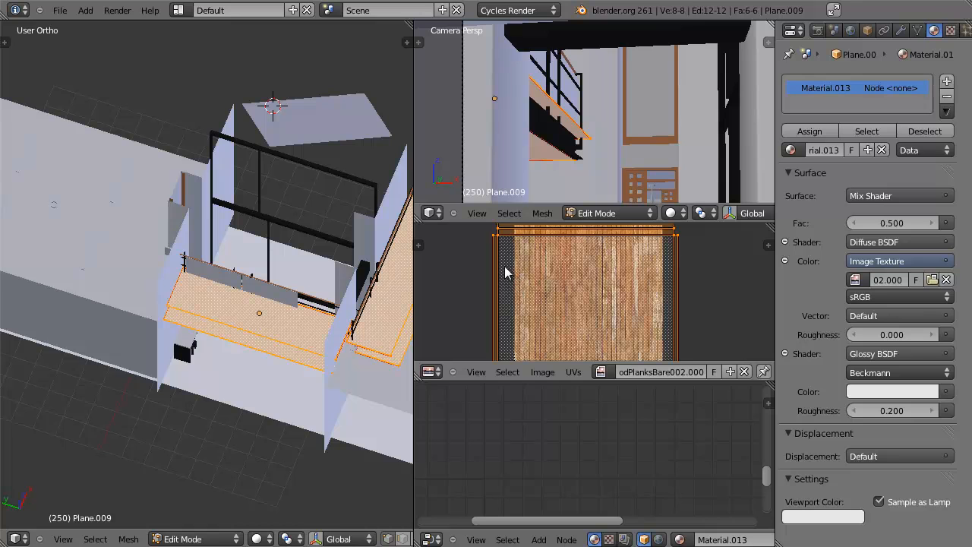
{"action": "key", "text": "Tab"}
{"action": "key", "text": "KP_0"}
{"action": "scroll", "coordinate": [303, 301], "scroll_direction": "up", "scroll_amount": 3}
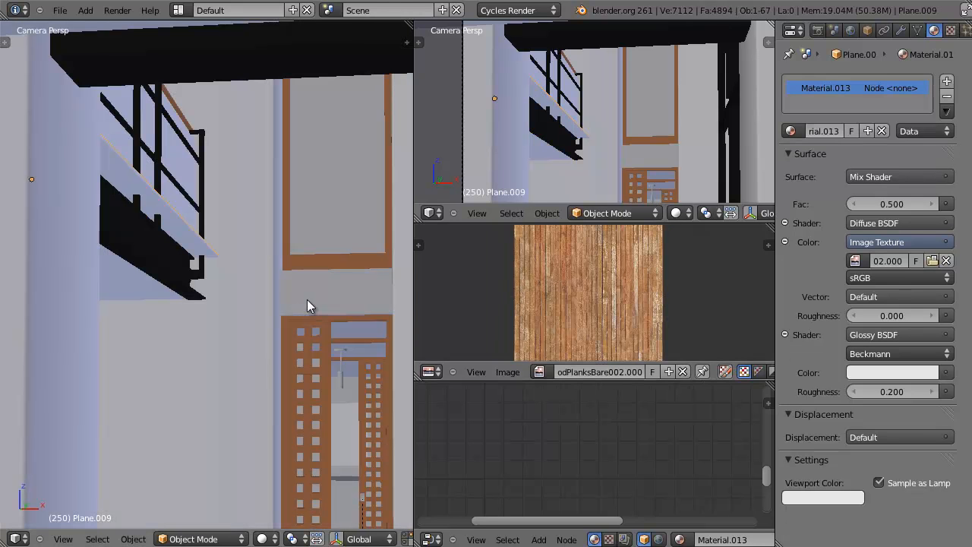
Step: Lower the slab material's Mix Shader factor to 0.100
{"action": "left_click", "coordinate": [851, 202]}
{"action": "left_click", "coordinate": [852, 202]}
{"action": "left_click", "coordinate": [851, 202]}
{"action": "left_click", "coordinate": [851, 204]}
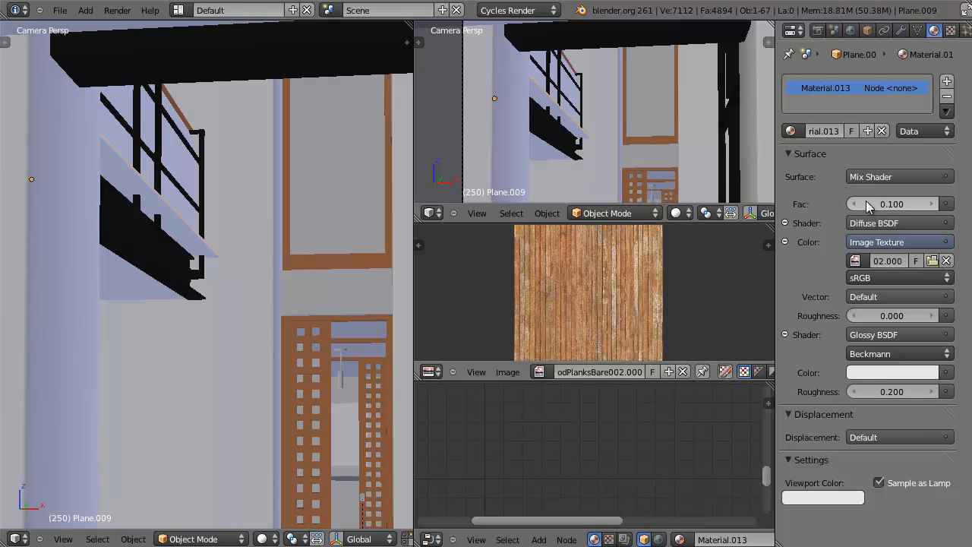
Step: Switch the large viewport to rendered shading and inspect the wood slab's edge and underside up close
{"action": "left_click", "coordinate": [264, 538]}
{"action": "left_click", "coordinate": [282, 441]}
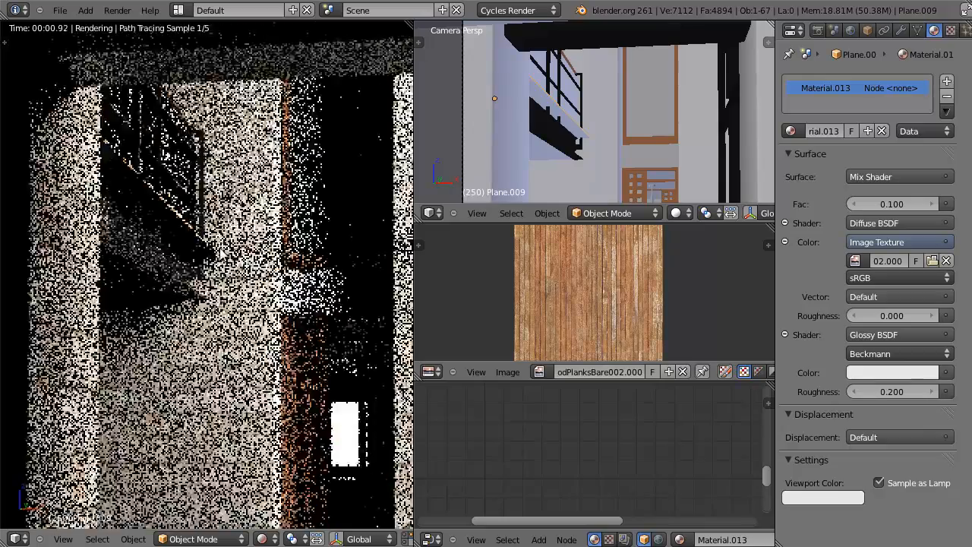
{"action": "scroll", "coordinate": [209, 222], "scroll_direction": "up", "scroll_amount": 5}
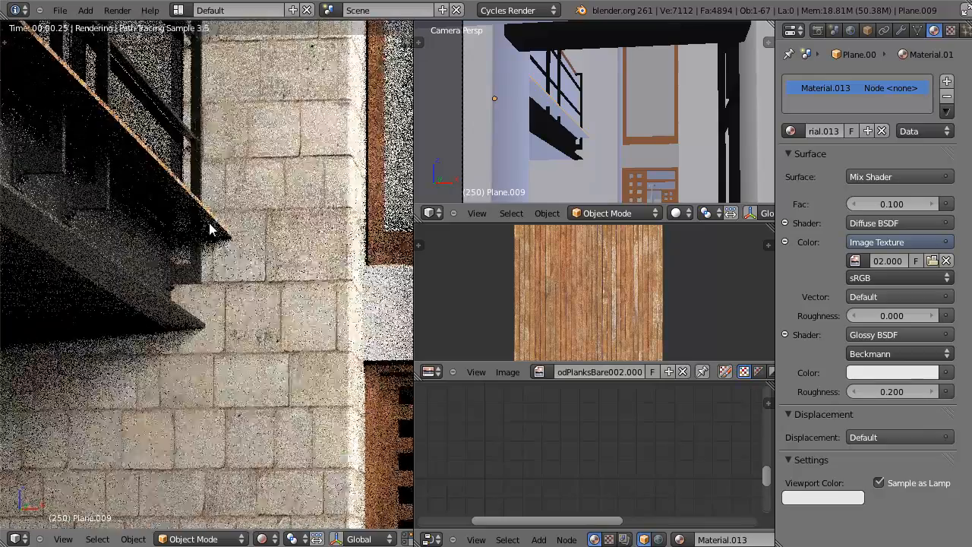
{"action": "scroll", "coordinate": [182, 238], "scroll_direction": "up", "scroll_amount": 2}
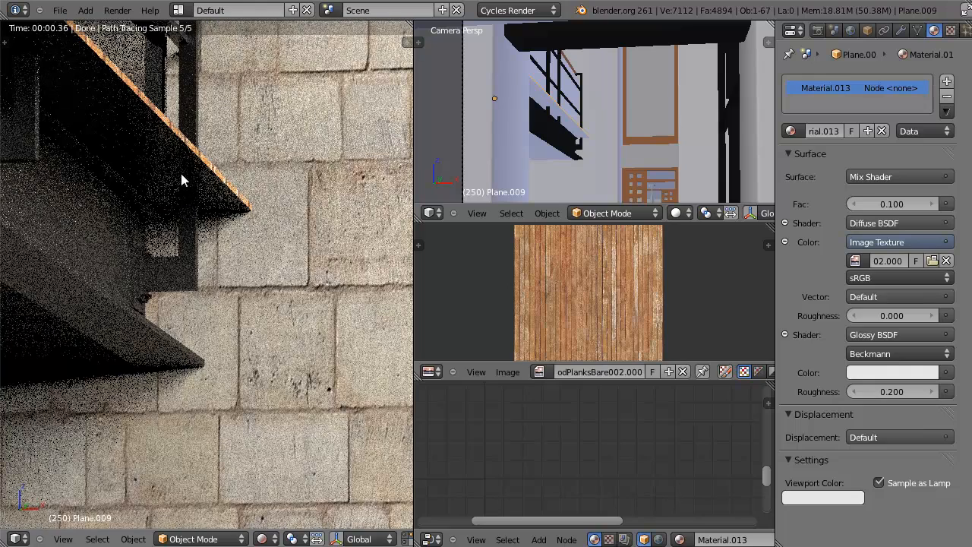
{"action": "left_click", "coordinate": [188, 245]}
{"action": "left_click", "coordinate": [201, 297]}
{"action": "left_click", "coordinate": [268, 371]}
{"action": "left_click", "coordinate": [111, 382]}
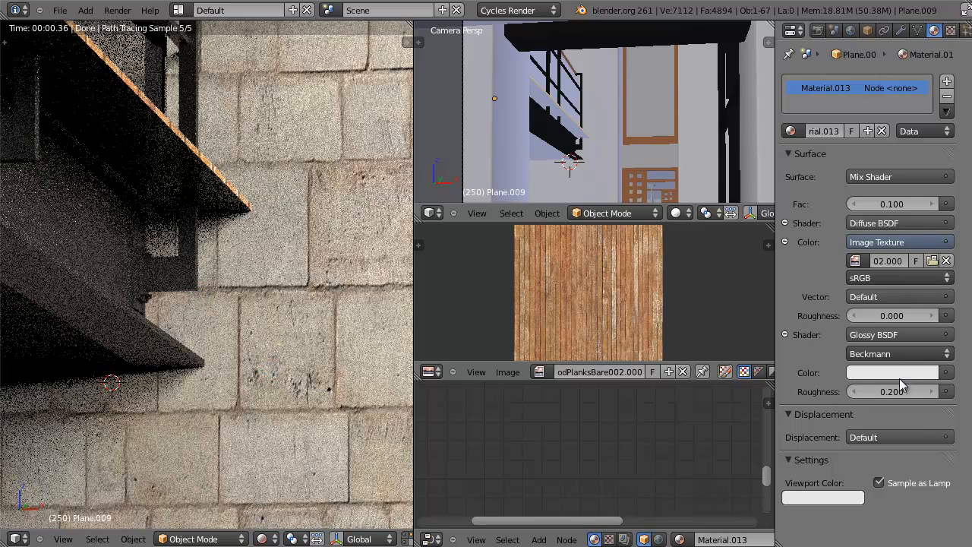
Step: Set the slab material's glossy roughness to 0.400 and mix factor to 0.05, and check the balcony in the rendered preview
{"action": "left_click_drag", "start_coordinate": [912, 392], "coordinate": [919, 391]}
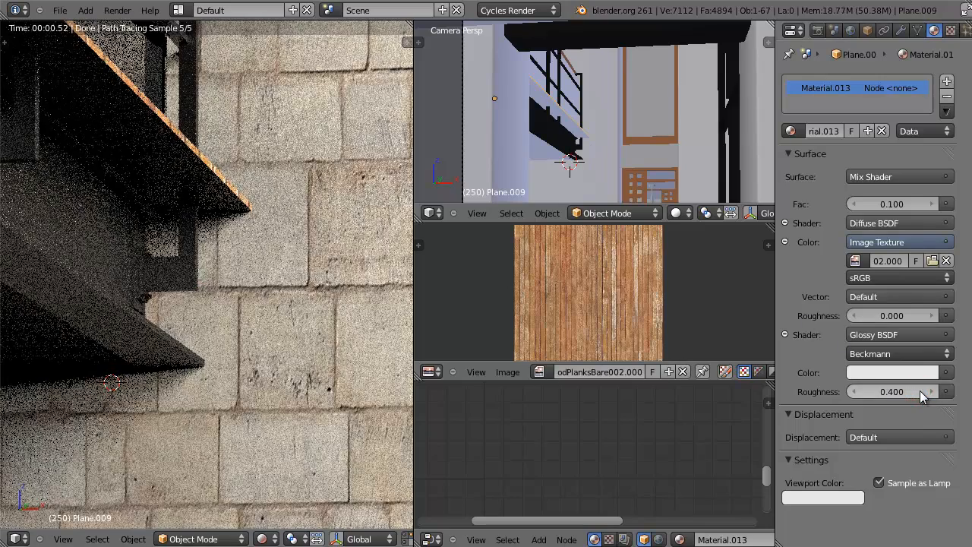
{"action": "left_click", "coordinate": [891, 202]}
{"action": "type", "text": "0.05"}
{"action": "key", "text": "Return"}
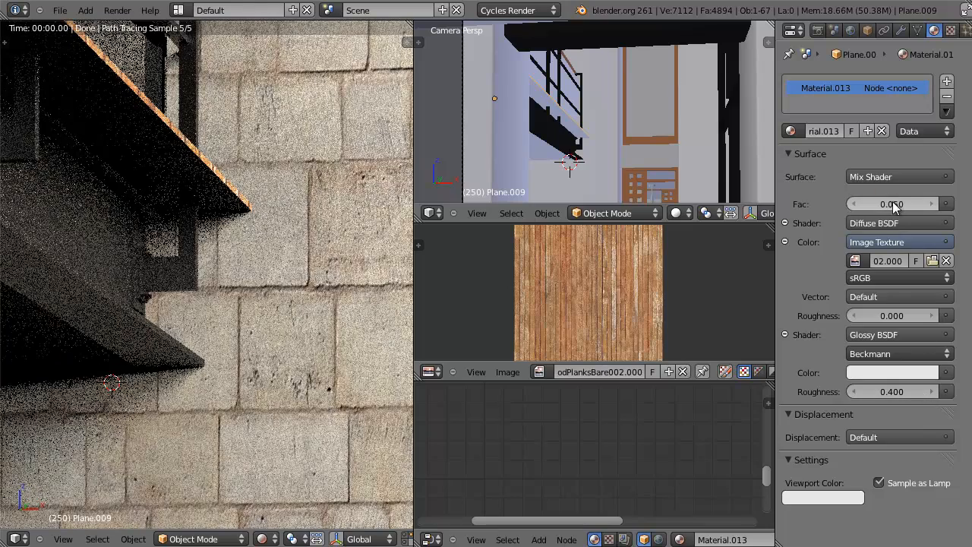
{"action": "middle_click_drag", "start_coordinate": [104, 50], "coordinate": [127, 75], "text": "ctrl"}
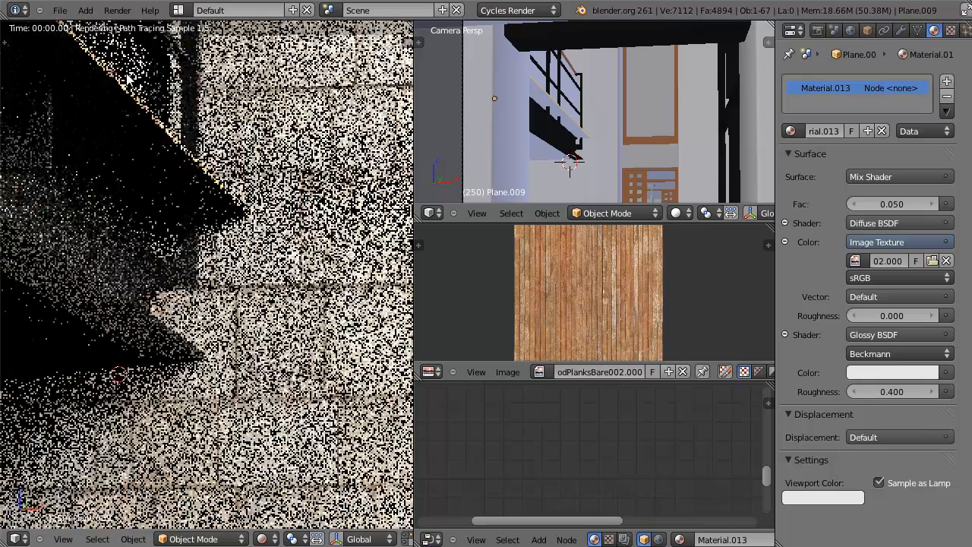
{"action": "scroll", "coordinate": [127, 75], "scroll_direction": "down", "scroll_amount": 1}
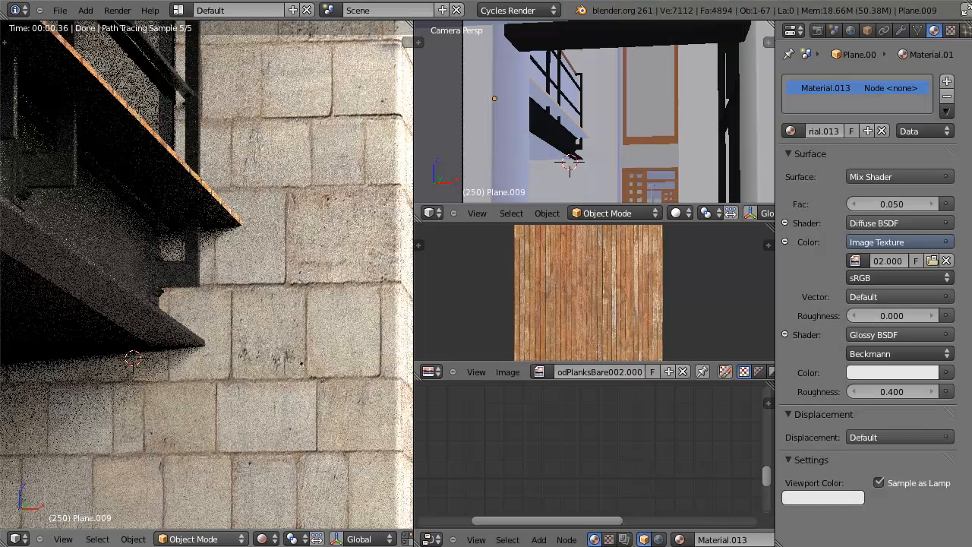
Step: Set the wood slab material's viewport color to a light tan
{"action": "scroll", "coordinate": [138, 142], "scroll_direction": "down", "scroll_amount": 3}
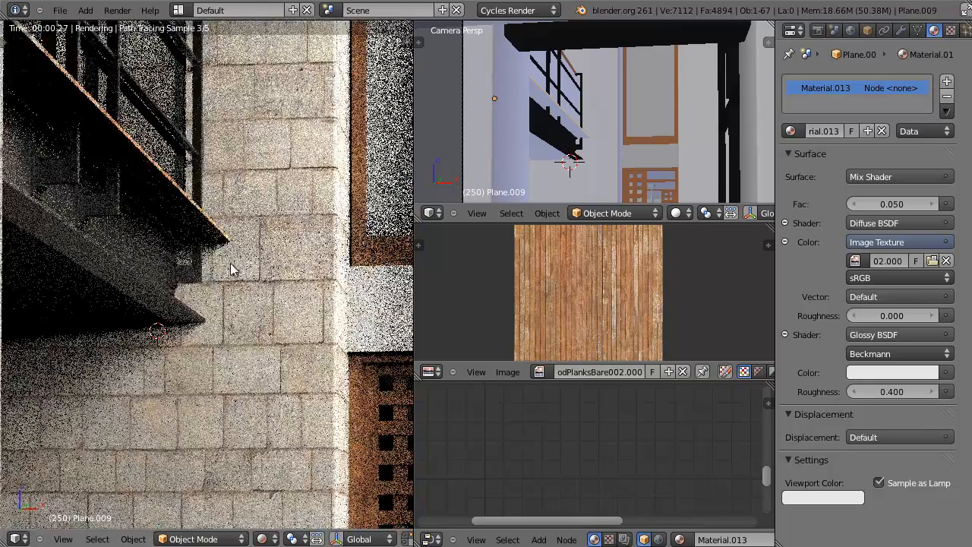
{"action": "scroll", "coordinate": [571, 156], "scroll_direction": "up", "scroll_amount": 2}
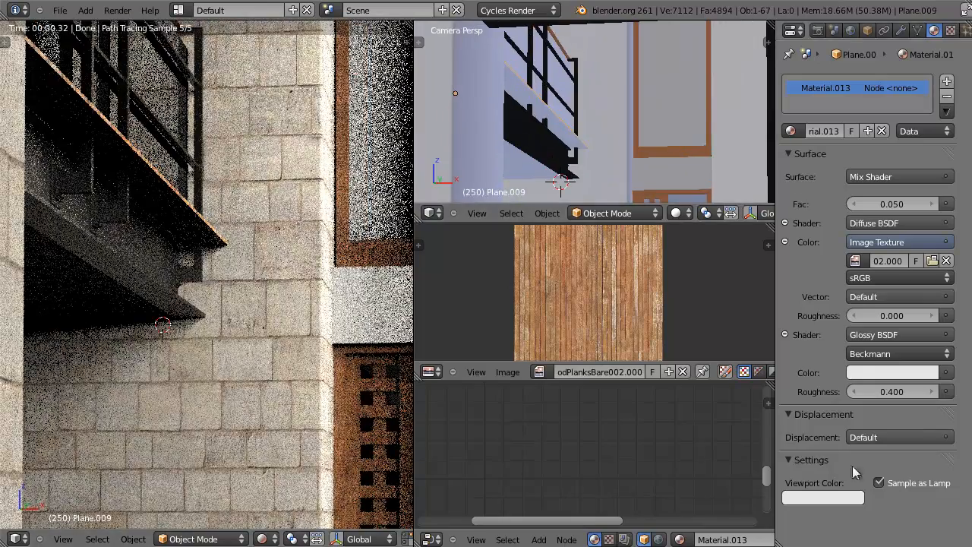
{"action": "left_click", "coordinate": [835, 499]}
{"action": "left_click", "coordinate": [850, 445]}
{"action": "left_click", "coordinate": [636, 282]}
Step: Inspect the balcony's shaded underside in the rendered preview, review the render integrator settings, and restore the camera view
{"action": "scroll", "coordinate": [584, 154], "scroll_direction": "down", "scroll_amount": 2}
{"action": "scroll", "coordinate": [569, 152], "scroll_direction": "up", "scroll_amount": 3}
{"action": "scroll", "coordinate": [532, 156], "scroll_direction": "down", "scroll_amount": 1}
{"action": "scroll", "coordinate": [520, 161], "scroll_direction": "down", "scroll_amount": 2}
{"action": "scroll", "coordinate": [114, 279], "scroll_direction": "down", "scroll_amount": 3}
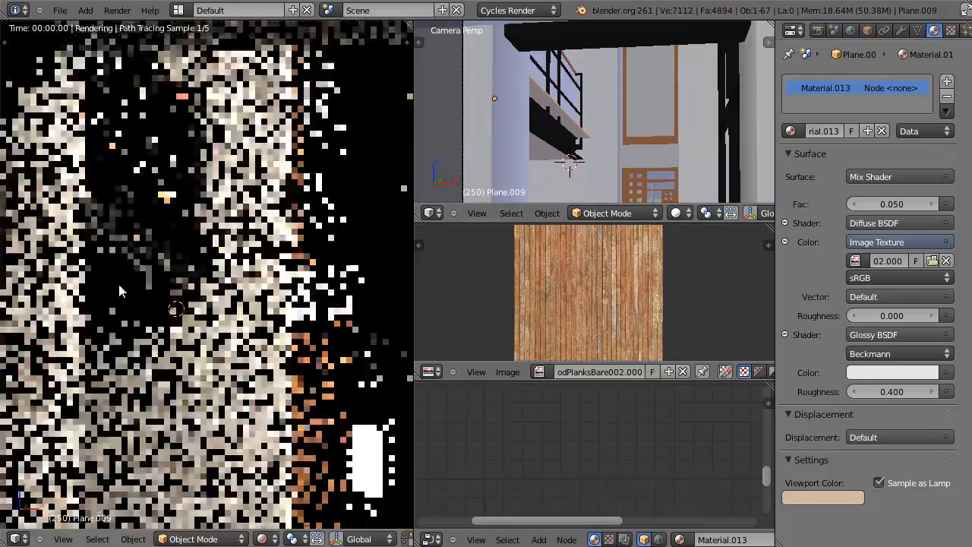
{"action": "middle_click_drag", "start_coordinate": [174, 270], "coordinate": [309, 204], "text": "shift"}
{"action": "scroll", "coordinate": [296, 227], "scroll_direction": "up", "scroll_amount": 1}
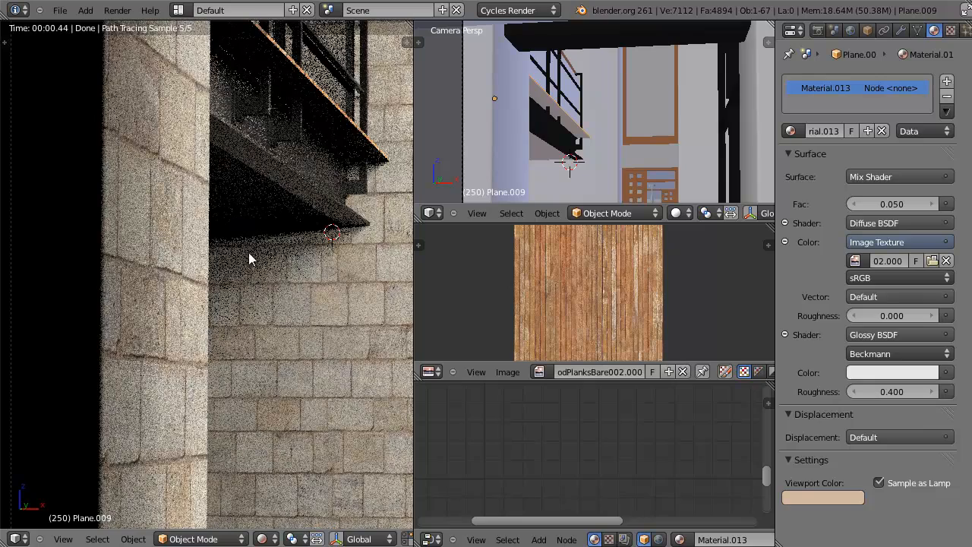
{"action": "scroll", "coordinate": [254, 229], "scroll_direction": "down", "scroll_amount": 1}
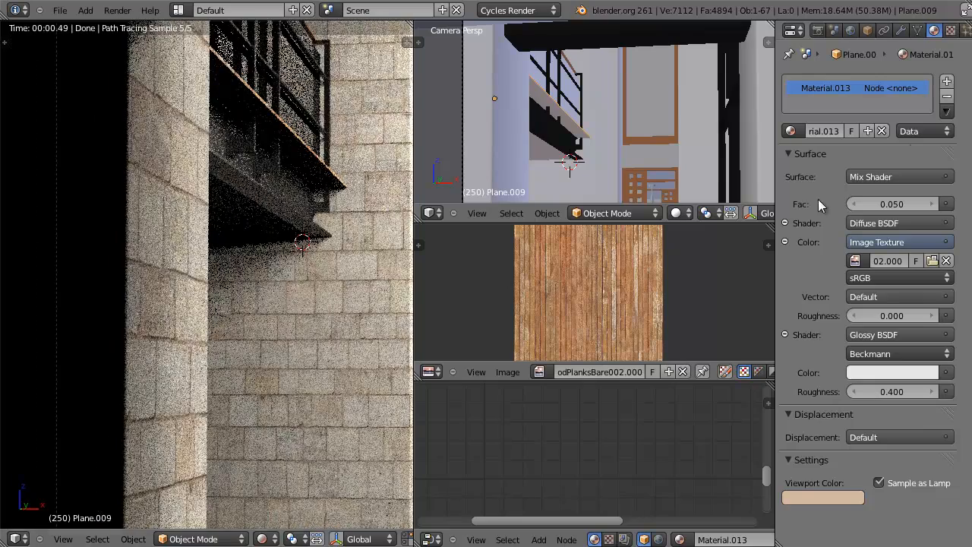
{"action": "left_click", "coordinate": [819, 29]}
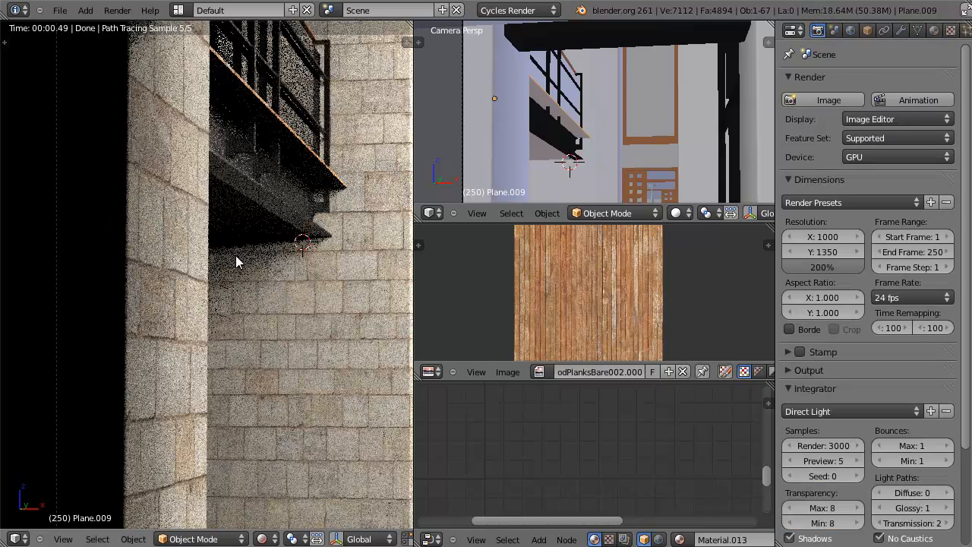
{"action": "key", "text": "KP_0"}
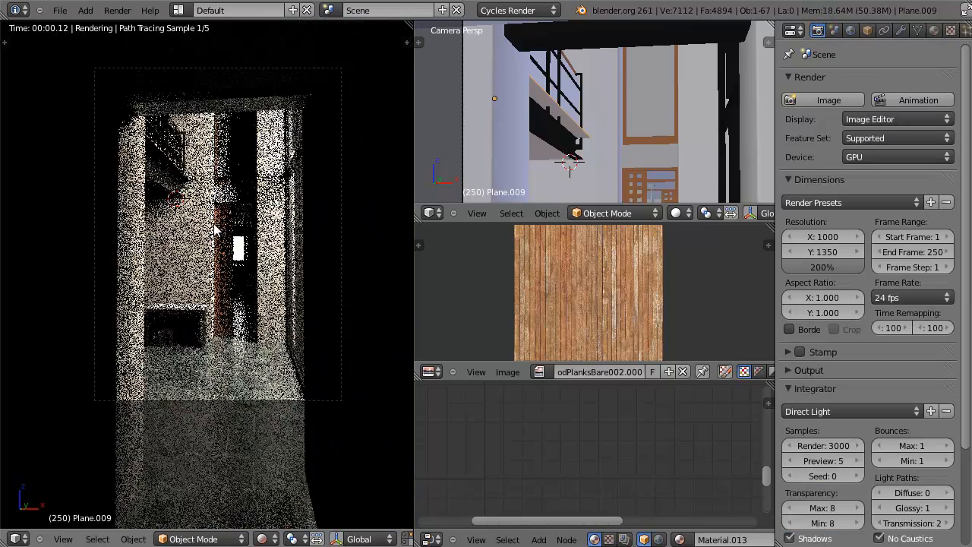
Step: Link the balcony beam's black glossy material to the blank panel above the lattice door and check it in the rendered preview
{"action": "right_click", "coordinate": [248, 146]}
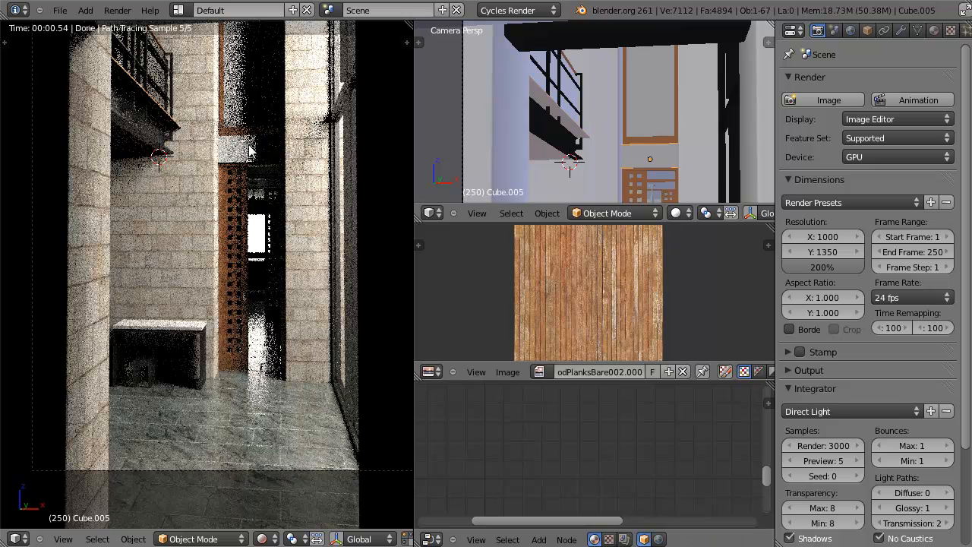
{"action": "scroll", "coordinate": [668, 169], "scroll_direction": "up", "scroll_amount": 1}
{"action": "scroll", "coordinate": [668, 168], "scroll_direction": "up", "scroll_amount": 1}
{"action": "key", "text": "z"}
{"action": "mouse_move", "coordinate": [673, 163]}
{"action": "middle_mouse_down", "text": "shift"}
{"action": "mouse_move", "coordinate": [623, 114]}
{"action": "mouse_move", "coordinate": [607, 74]}
{"action": "middle_mouse_up", "text": "shift"}
{"action": "key", "text": "z"}
{"action": "scroll", "coordinate": [610, 109], "scroll_direction": "up", "scroll_amount": 2}
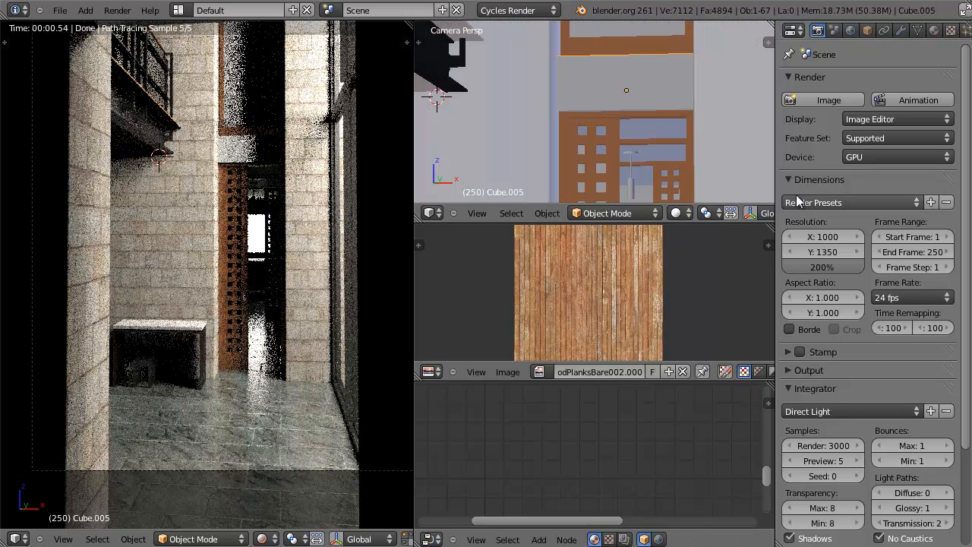
{"action": "scroll", "coordinate": [596, 126], "scroll_direction": "down", "scroll_amount": 1}
{"action": "right_click", "coordinate": [477, 90]}
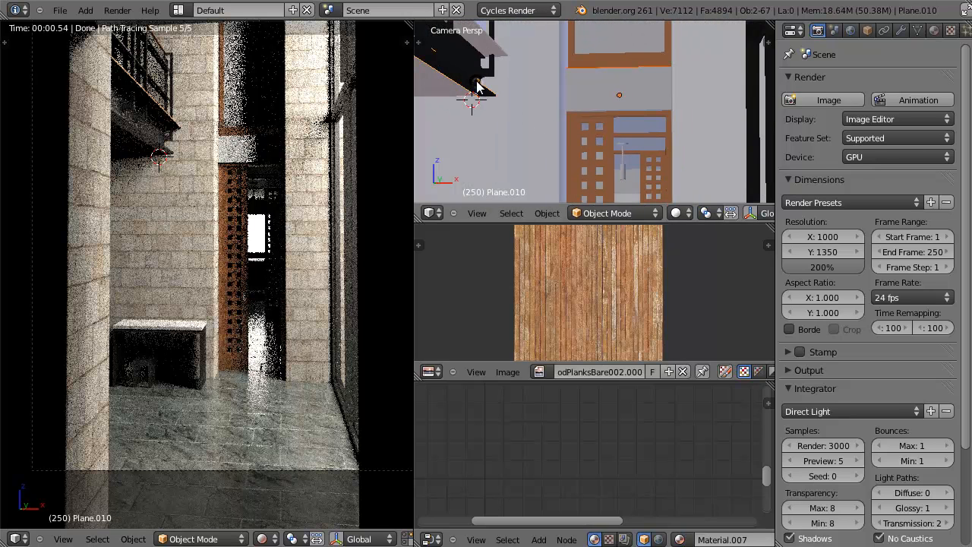
{"action": "key", "text": "ctrl+l"}
{"action": "left_click", "coordinate": [477, 82]}
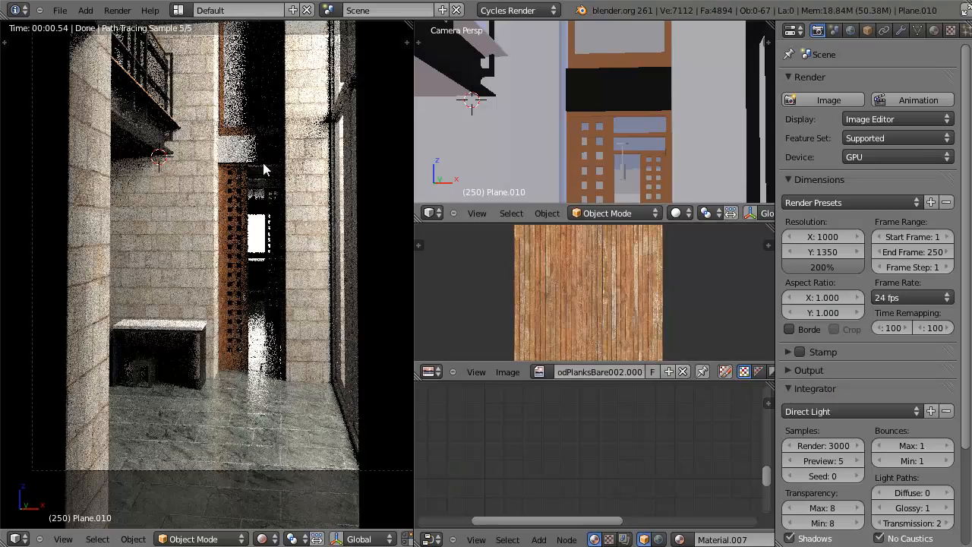
{"action": "key", "text": "ctrl+z"}
{"action": "scroll", "coordinate": [266, 157], "scroll_direction": "up", "scroll_amount": 3}
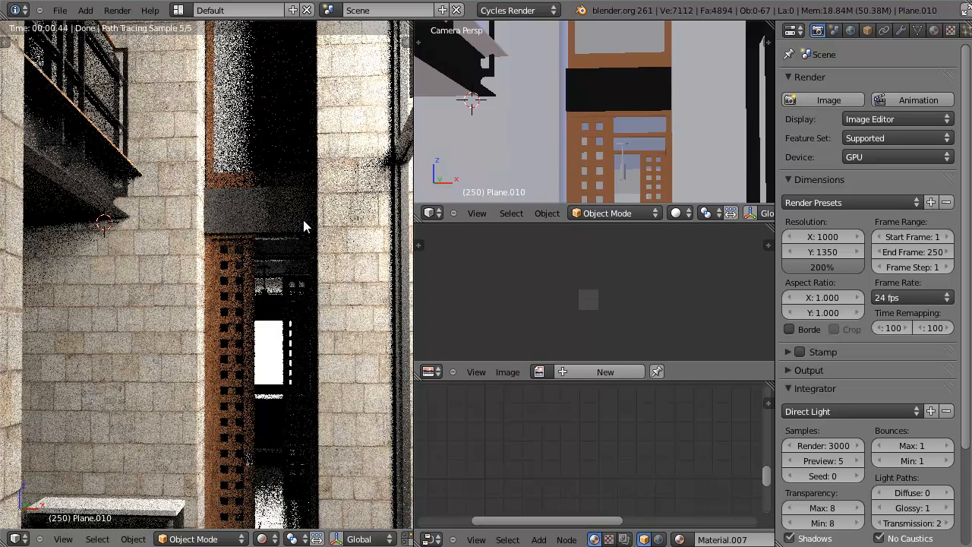
Step: Try replacing the balcony beam's shared black material with a new material using a Holdout surface
{"action": "left_click", "coordinate": [934, 30]}
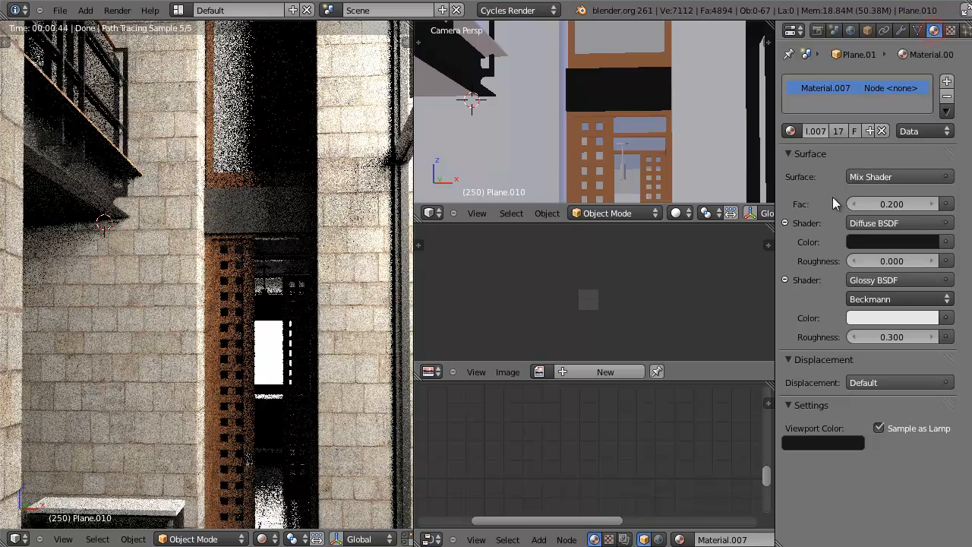
{"action": "left_click", "coordinate": [882, 131]}
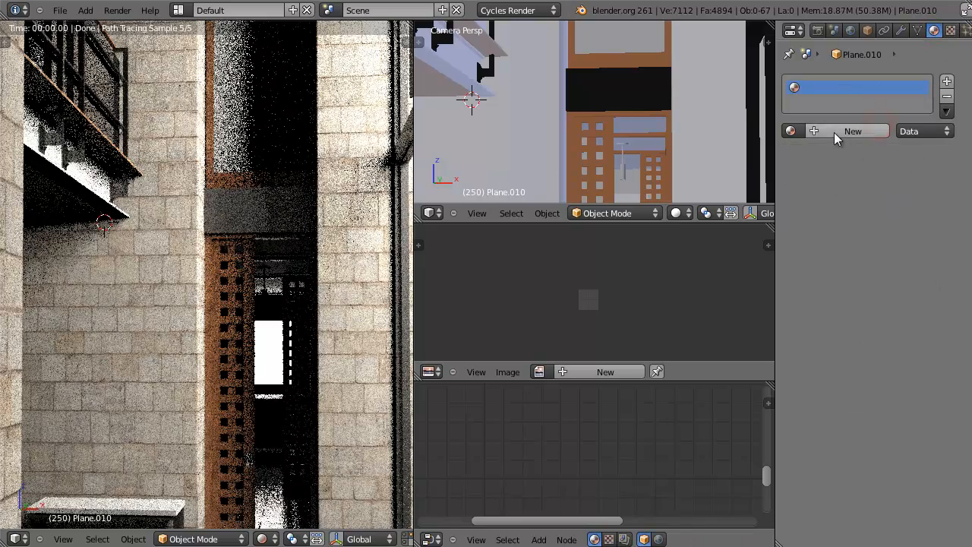
{"action": "left_click", "coordinate": [794, 131]}
{"action": "left_click", "coordinate": [833, 133]}
{"action": "left_click", "coordinate": [873, 176]}
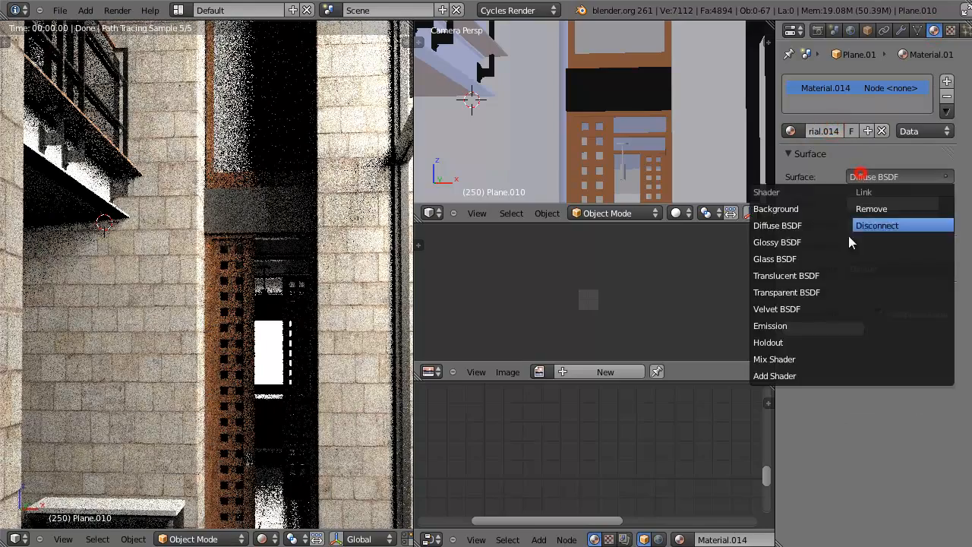
{"action": "left_click", "coordinate": [769, 342]}
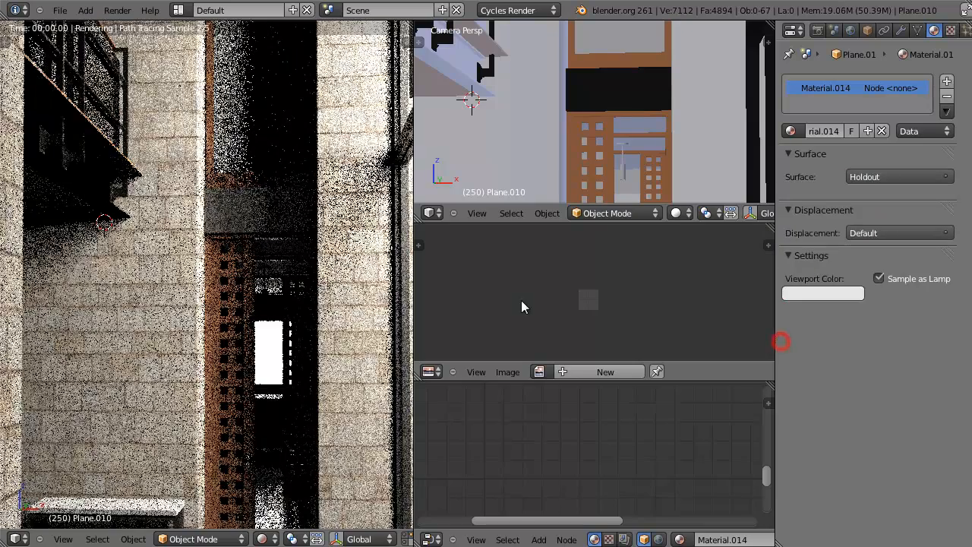
{"action": "key", "text": "Tab"}
{"action": "key", "text": "Tab"}
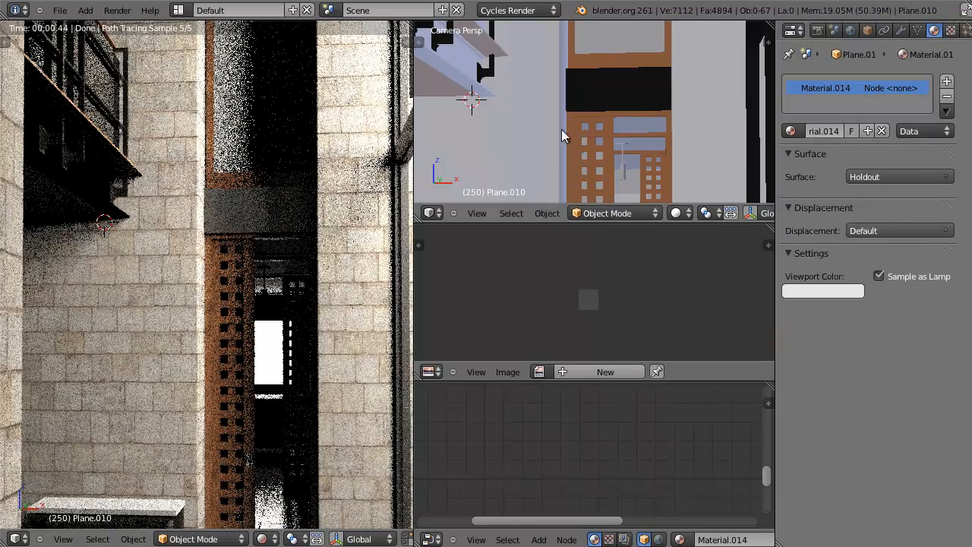
Step: Link the railing post's black material to the balcony beam
{"action": "scroll", "coordinate": [572, 108], "scroll_direction": "down", "scroll_amount": 3}
{"action": "scroll", "coordinate": [544, 96], "scroll_direction": "down", "scroll_amount": 2}
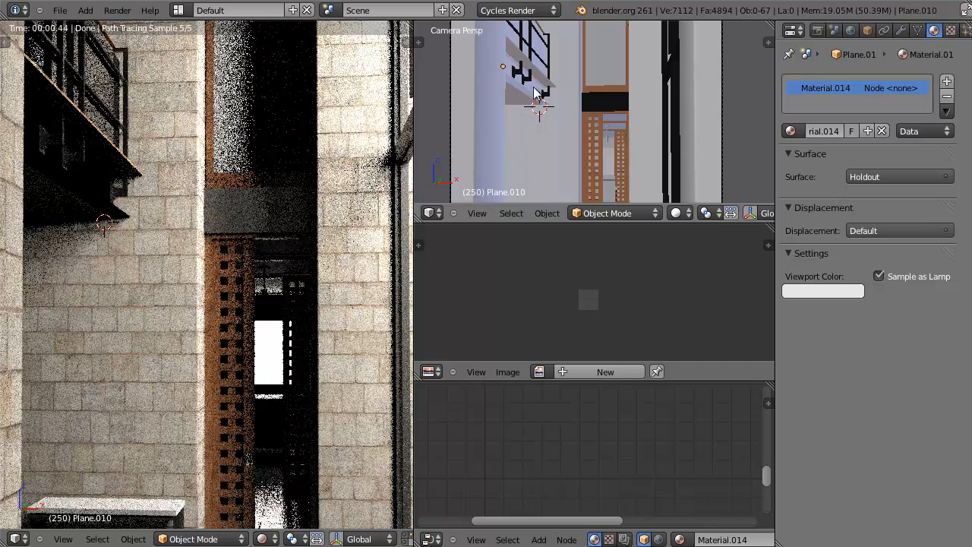
{"action": "scroll", "coordinate": [533, 89], "scroll_direction": "up", "scroll_amount": 3}
{"action": "middle_click_drag", "start_coordinate": [531, 88], "coordinate": [591, 151], "text": "shift"}
{"action": "right_click", "coordinate": [557, 149]}
{"action": "key", "text": "z"}
{"action": "scroll", "coordinate": [555, 148], "scroll_direction": "up", "scroll_amount": 2}
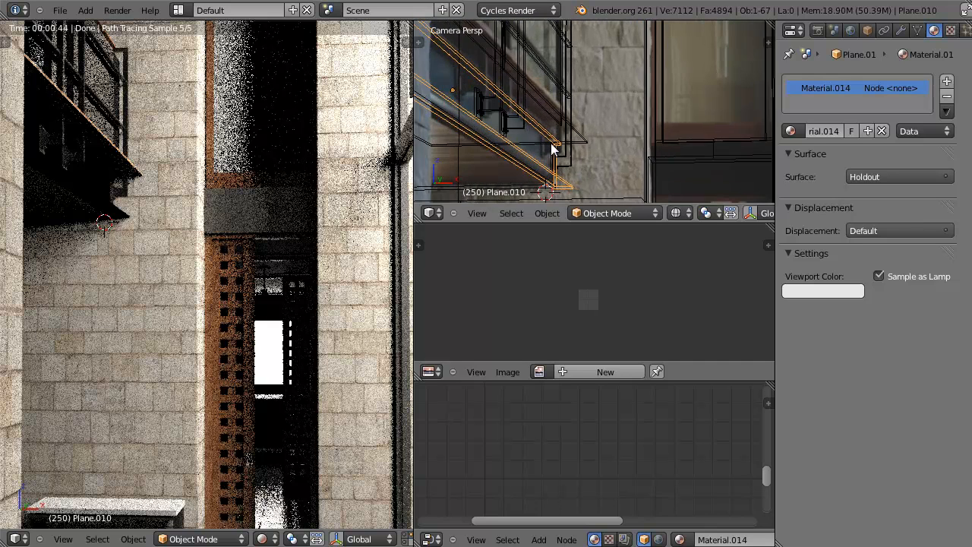
{"action": "key", "text": "z"}
{"action": "right_click", "coordinate": [520, 131]}
{"action": "key", "text": "ctrl+l"}
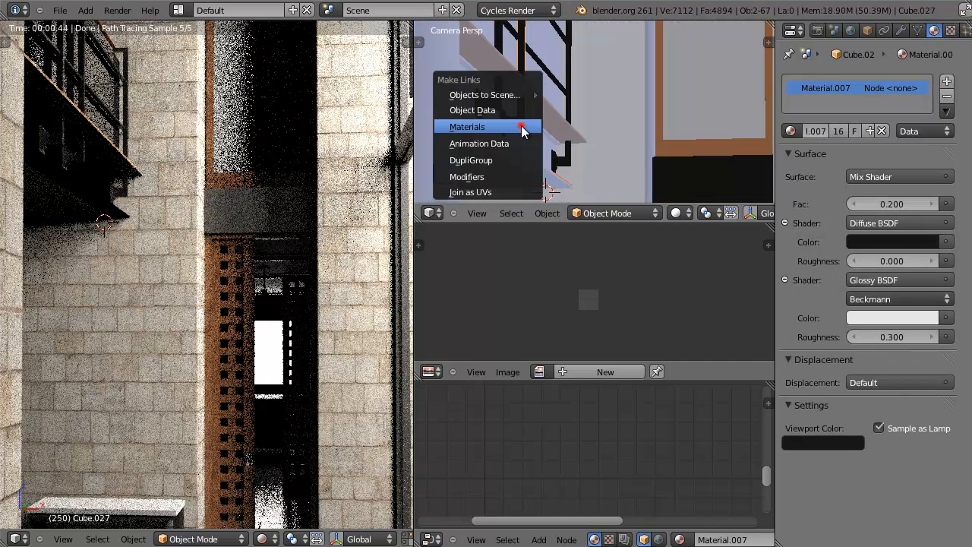
{"action": "left_click", "coordinate": [521, 127]}
Step: Replace the material on the panel above the lattice door with a new one that uses a Holdout surface
{"action": "scroll", "coordinate": [625, 162], "scroll_direction": "down", "scroll_amount": 2}
{"action": "right_click", "coordinate": [657, 161]}
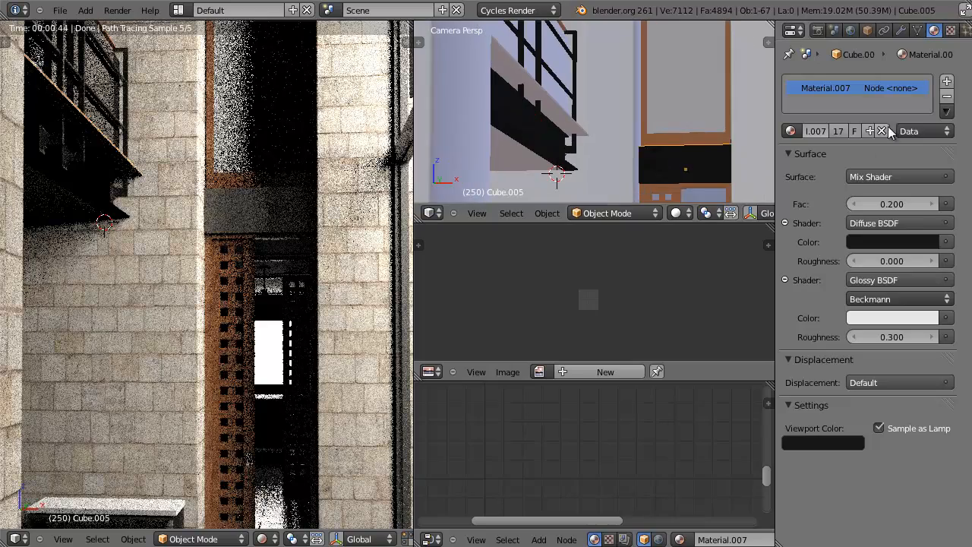
{"action": "left_click", "coordinate": [881, 130]}
{"action": "left_click", "coordinate": [868, 130]}
{"action": "left_click", "coordinate": [883, 176]}
{"action": "left_click", "coordinate": [775, 343]}
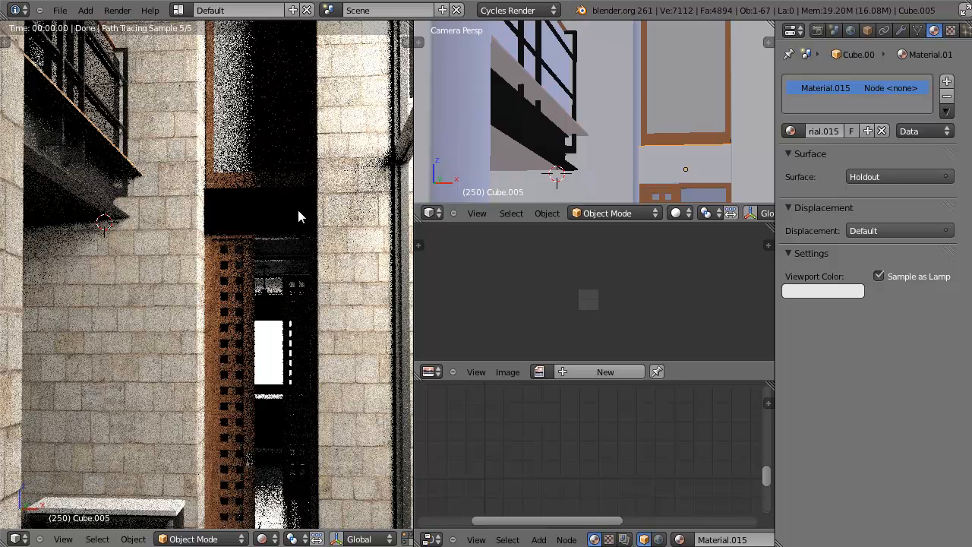
Step: Examine the panel and upper window above the door in the rendered preview and compare them with the reference photo
{"action": "scroll", "coordinate": [297, 215], "scroll_direction": "down", "scroll_amount": 3}
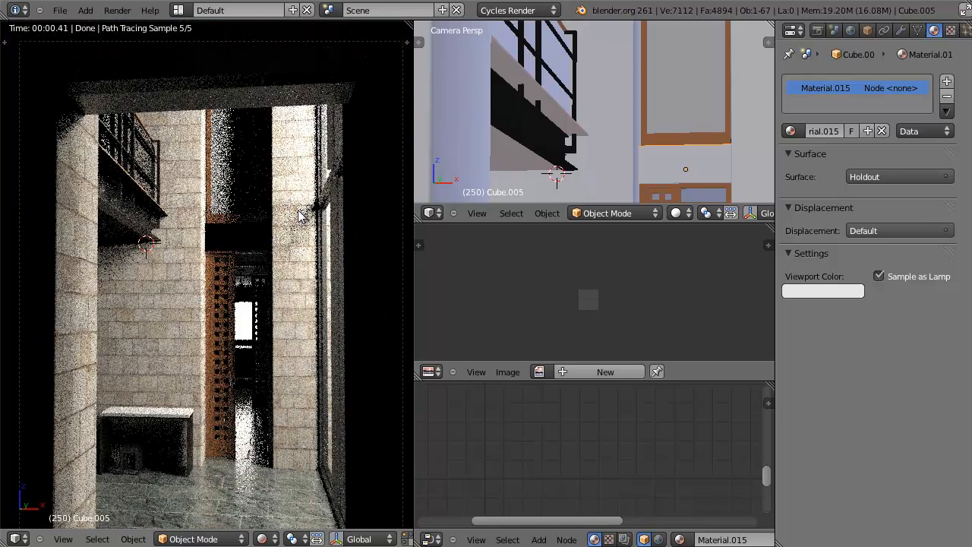
{"action": "middle_click_drag", "start_coordinate": [274, 341], "coordinate": [256, 283], "text": "shift"}
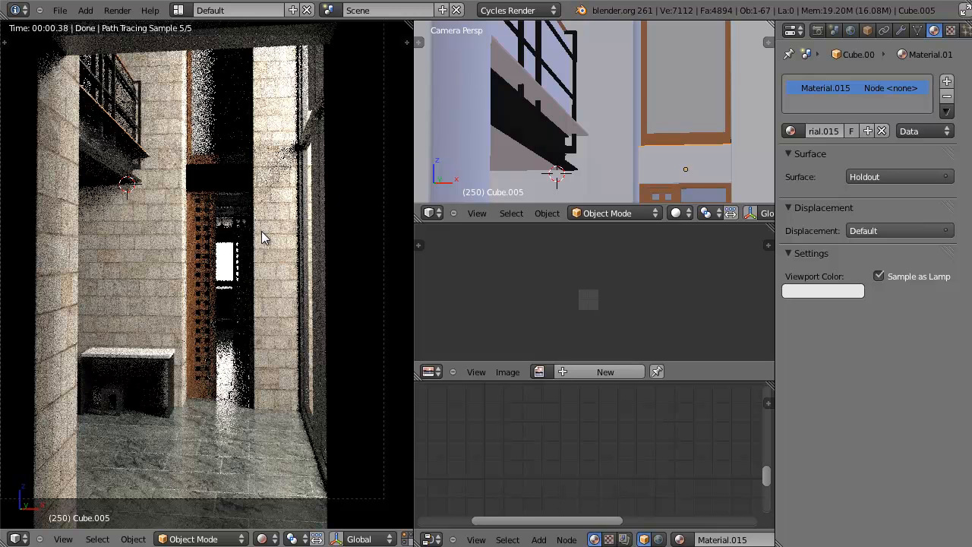
{"action": "middle_click_drag", "start_coordinate": [224, 167], "coordinate": [217, 144]}
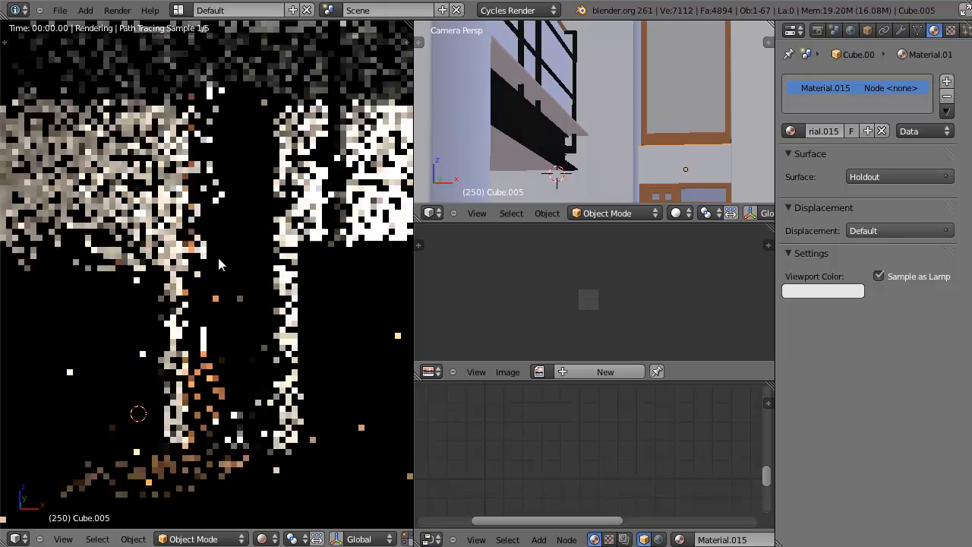
{"action": "right_click", "coordinate": [214, 111]}
{"action": "scroll", "coordinate": [709, 116], "scroll_direction": "down", "scroll_amount": 4}
{"action": "key", "text": "z"}
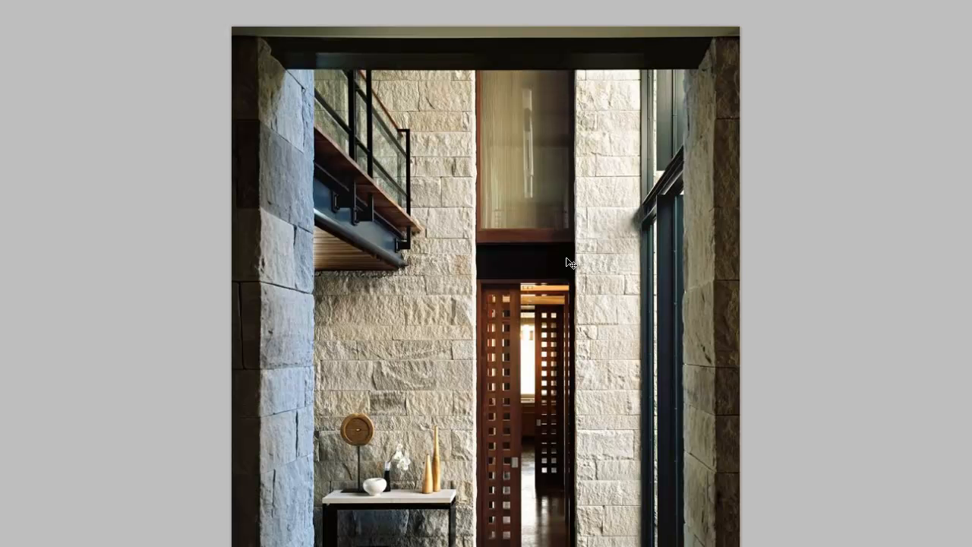
{"action": "scroll", "coordinate": [581, 176], "scroll_direction": "up", "scroll_amount": 2}
{"action": "key", "text": "ctrl+plus"}
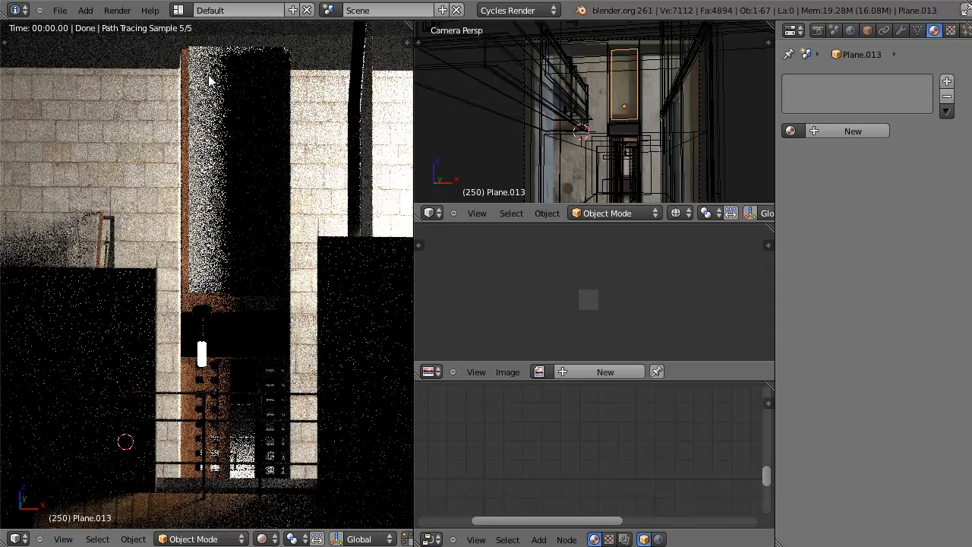
Step: Examine the balcony railing's glass pane and its material in the rendered preview from several angles
{"action": "scroll", "coordinate": [269, 190], "scroll_direction": "down", "scroll_amount": 4}
{"action": "key", "text": "KP_0"}
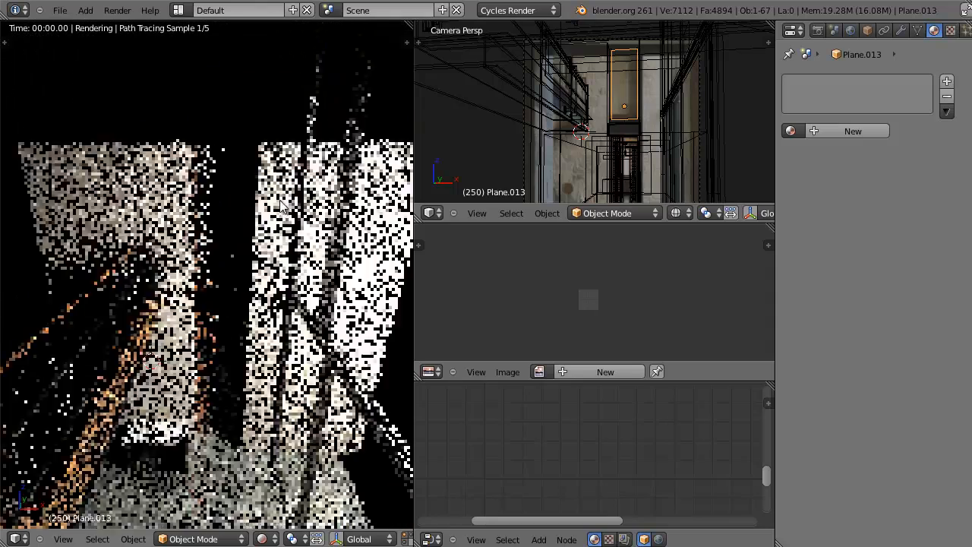
{"action": "scroll", "coordinate": [105, 178], "scroll_direction": "up", "scroll_amount": 6}
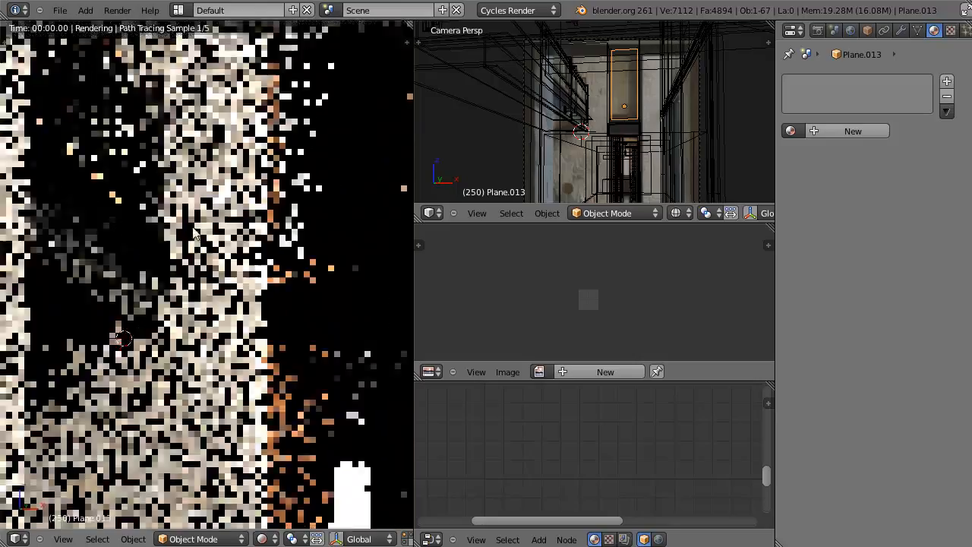
{"action": "middle_click_drag", "start_coordinate": [106, 179], "coordinate": [193, 152]}
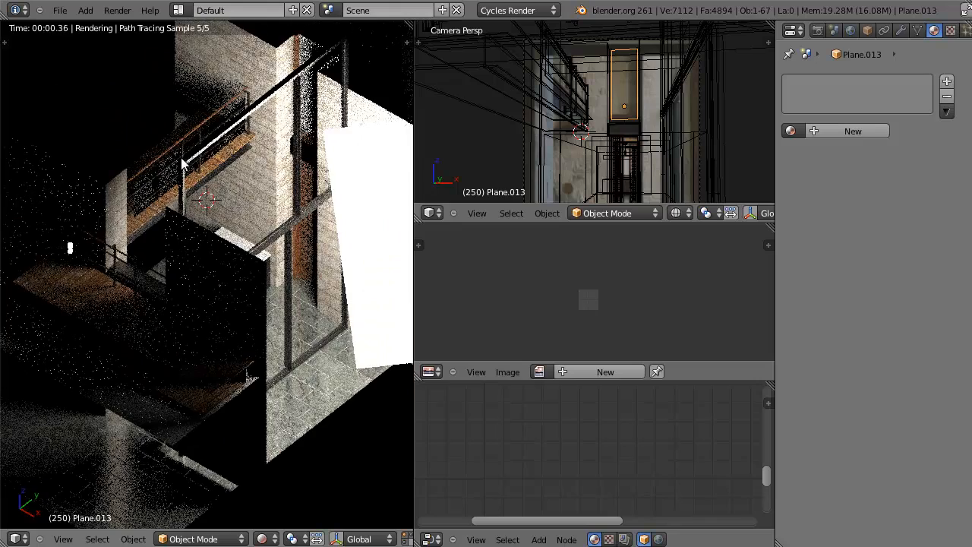
{"action": "right_click", "coordinate": [221, 121]}
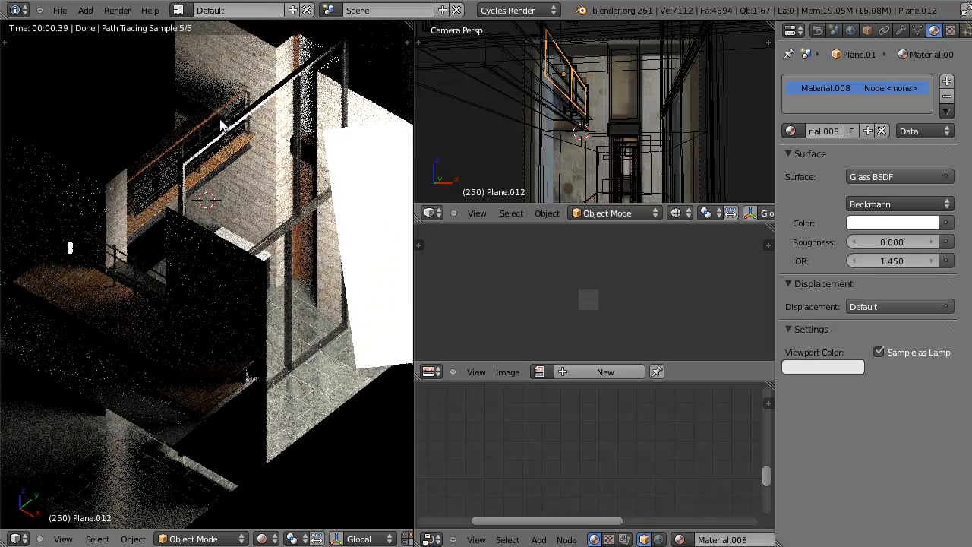
{"action": "key", "text": "KP_Decimal"}
{"action": "scroll", "coordinate": [203, 267], "scroll_direction": "up", "scroll_amount": 4}
{"action": "middle_click_drag", "start_coordinate": [257, 207], "coordinate": [287, 235]}
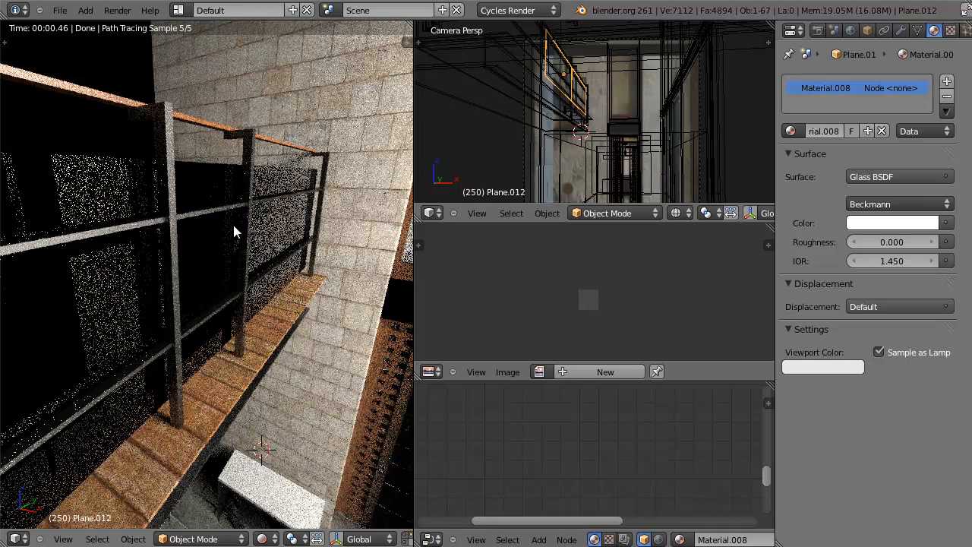
{"action": "scroll", "coordinate": [250, 285], "scroll_direction": "down", "scroll_amount": 6}
{"action": "middle_click_drag", "start_coordinate": [228, 272], "coordinate": [180, 192]}
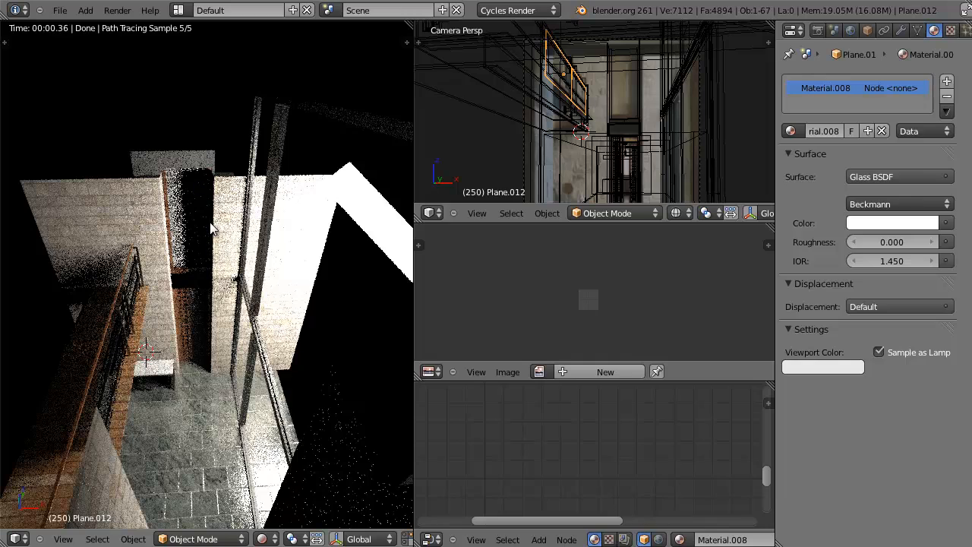
{"action": "scroll", "coordinate": [211, 218], "scroll_direction": "up", "scroll_amount": 3}
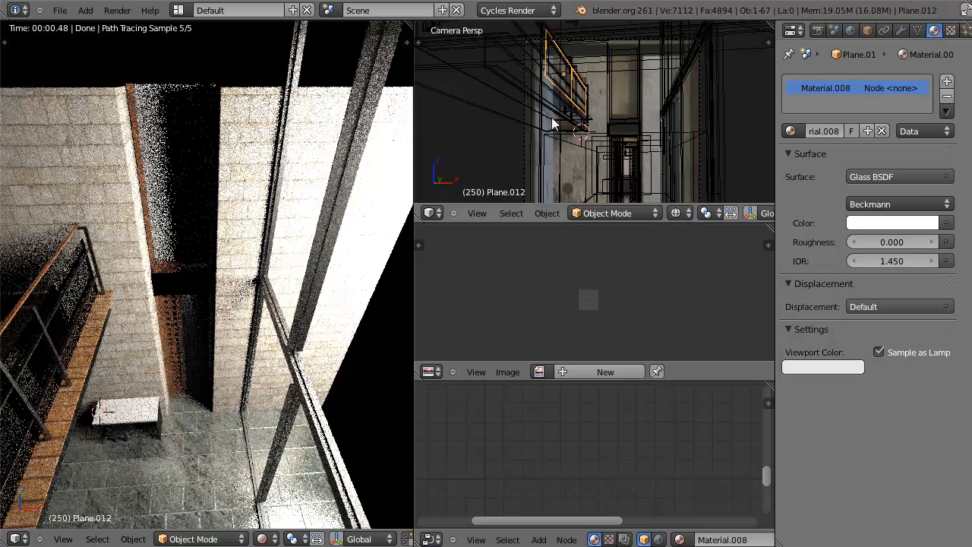
Step: Give the tall panel above the lattice door a new Mix Shader material combining Diffuse BSDF and Glossy BSDF
{"action": "right_click", "coordinate": [627, 97]}
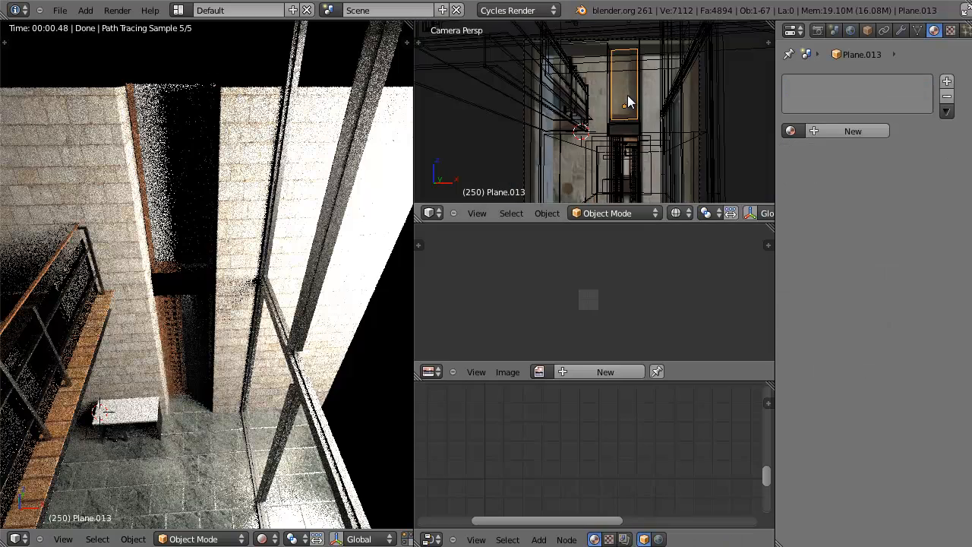
{"action": "left_click", "coordinate": [835, 130]}
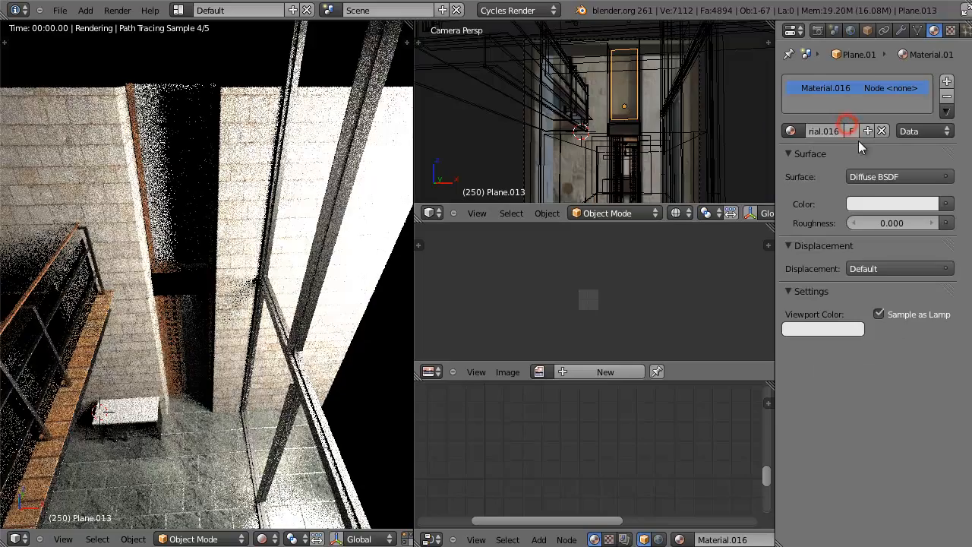
{"action": "left_click", "coordinate": [865, 176]}
{"action": "left_click", "coordinate": [774, 358]}
{"action": "left_click", "coordinate": [876, 219]}
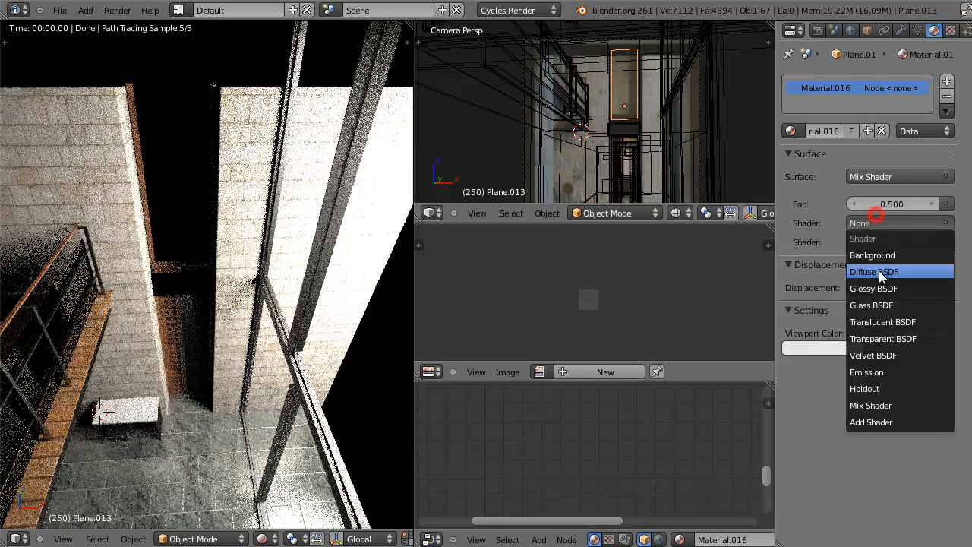
{"action": "left_click", "coordinate": [878, 269]}
{"action": "left_click", "coordinate": [892, 279]}
{"action": "left_click", "coordinate": [856, 341]}
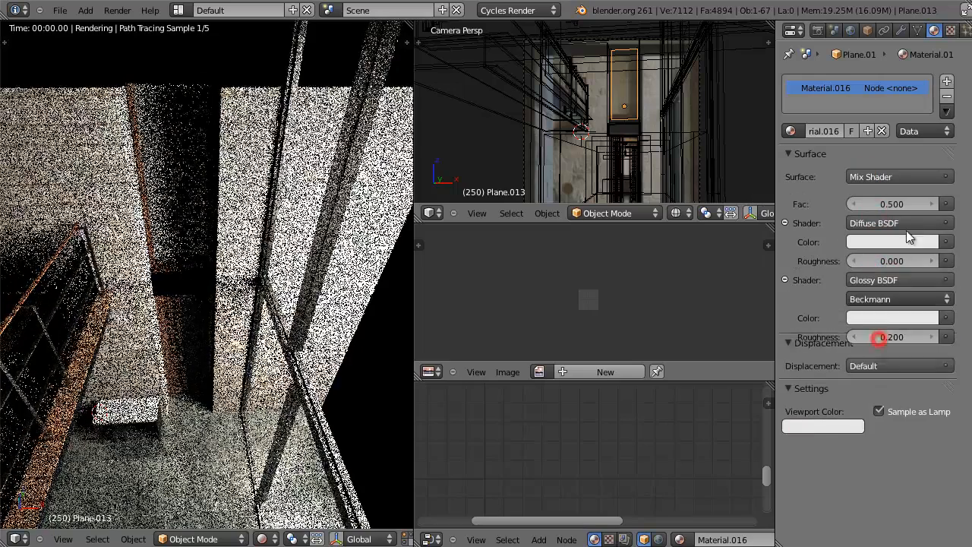
Step: Use an Image Texture with Plastic0046_3_L.jpg from Interior Textures as the diffuse color of the panel's material
{"action": "left_click", "coordinate": [945, 241]}
{"action": "left_click", "coordinate": [653, 275]}
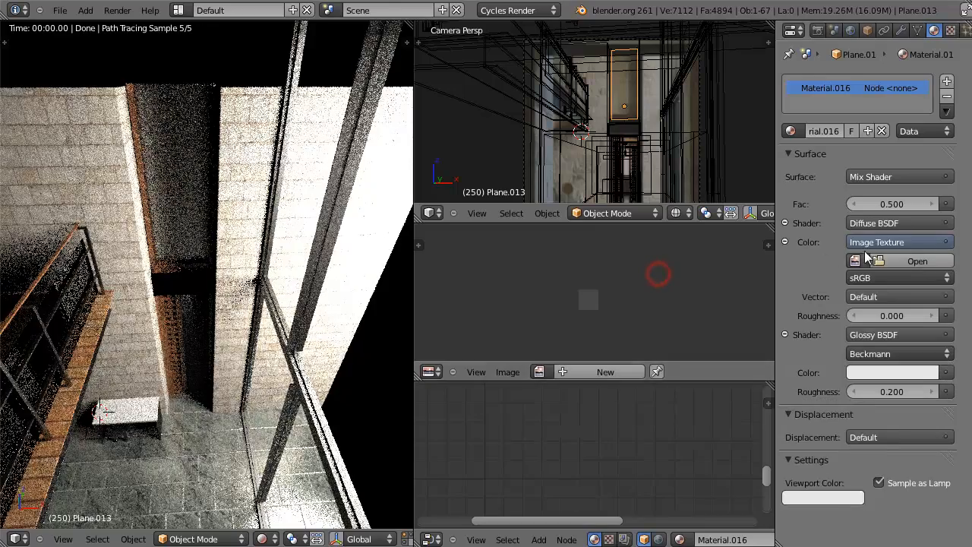
{"action": "left_click", "coordinate": [916, 261]}
{"action": "left_click", "coordinate": [271, 102]}
{"action": "left_click", "coordinate": [260, 31]}
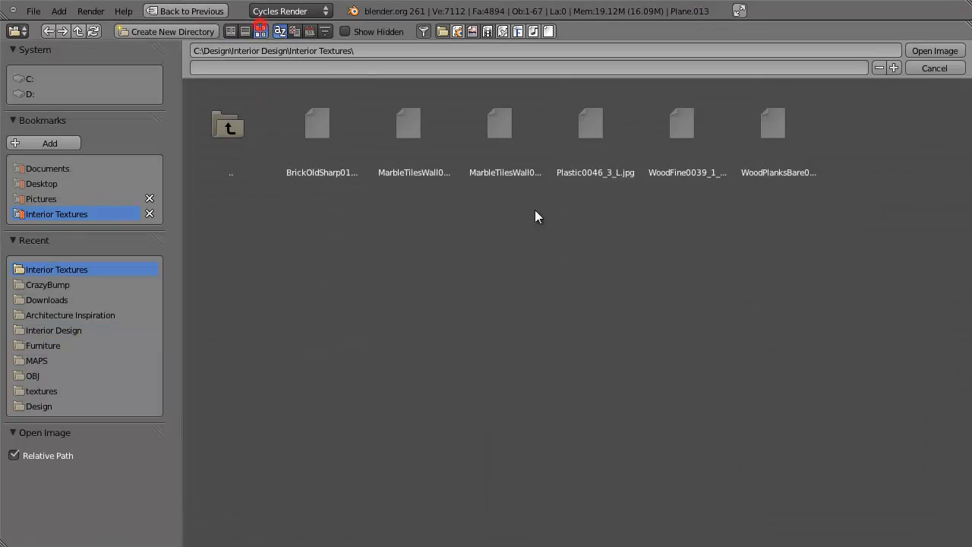
{"action": "left_click", "coordinate": [607, 139]}
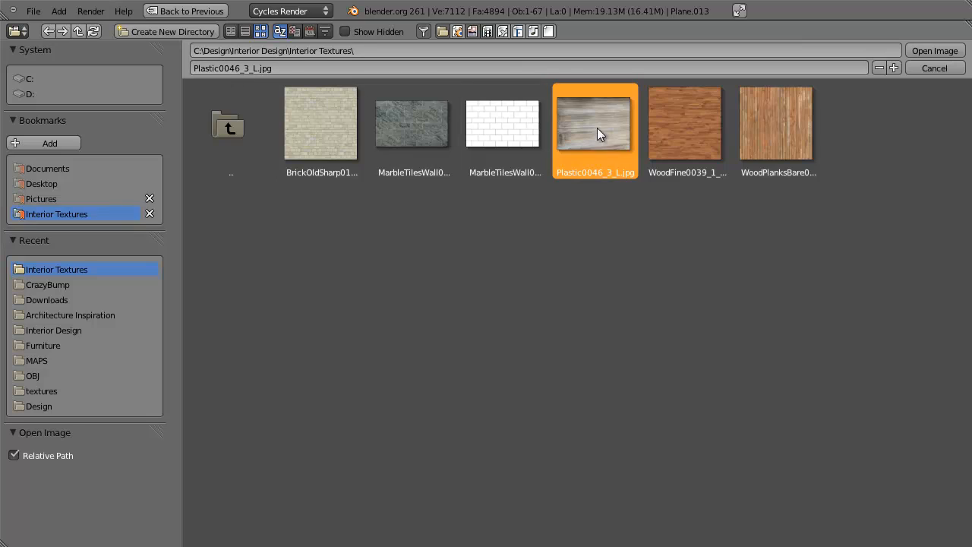
{"action": "left_click", "coordinate": [930, 50]}
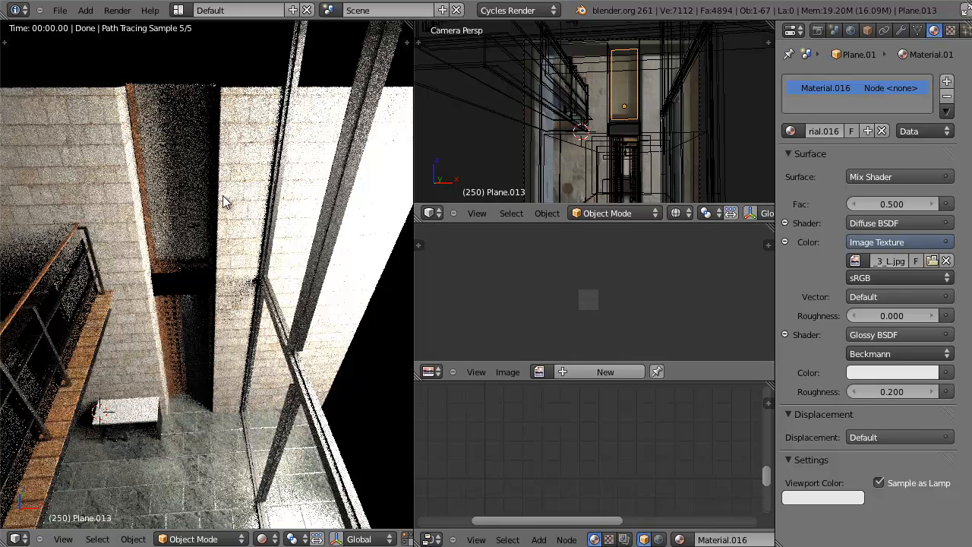
Step: Unwrap the tall panel's face from the orthographic front view with Project From View
{"action": "key", "text": "Tab"}
{"action": "scroll", "coordinate": [635, 122], "scroll_direction": "up", "scroll_amount": 2}
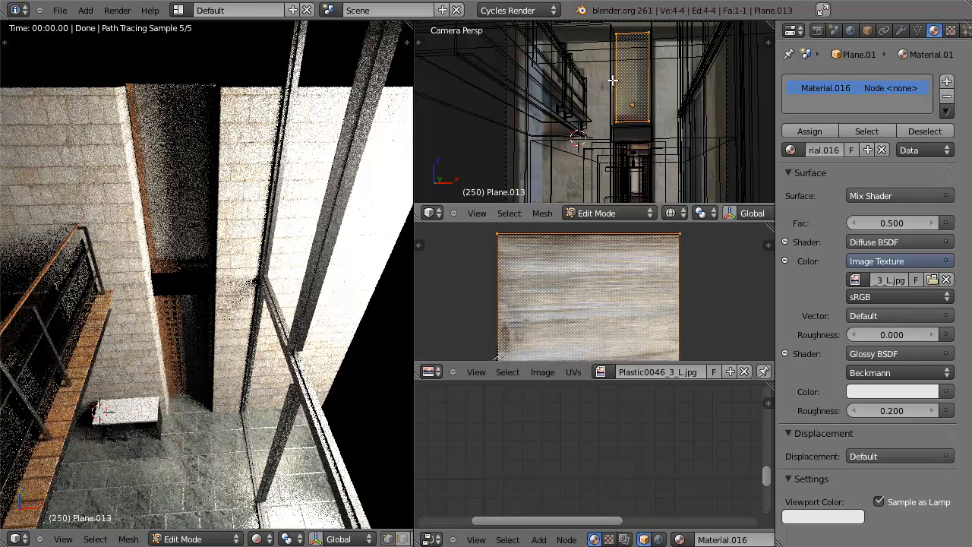
{"action": "scroll", "coordinate": [612, 281], "scroll_direction": "down", "scroll_amount": 3}
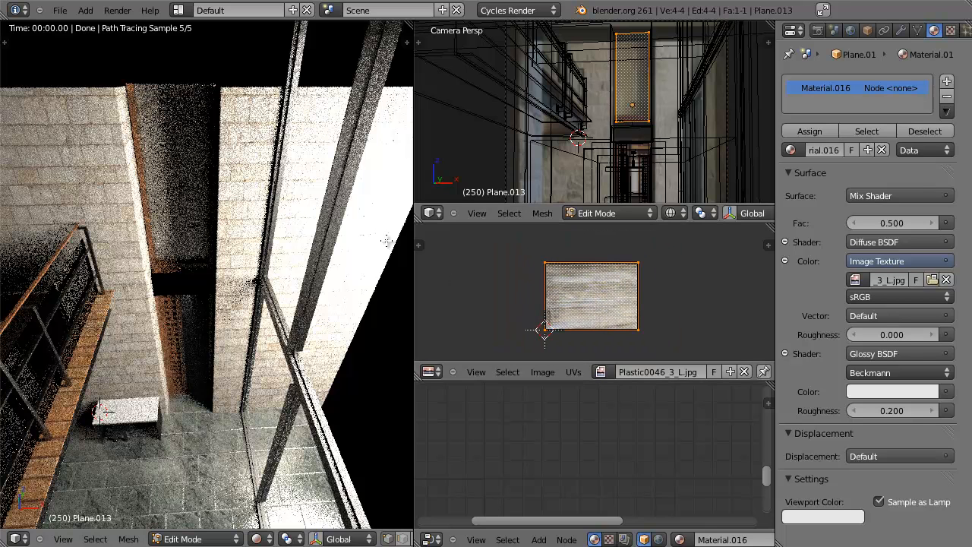
{"action": "key", "text": "KP_5"}
{"action": "key", "text": "KP_1"}
{"action": "key", "text": "u"}
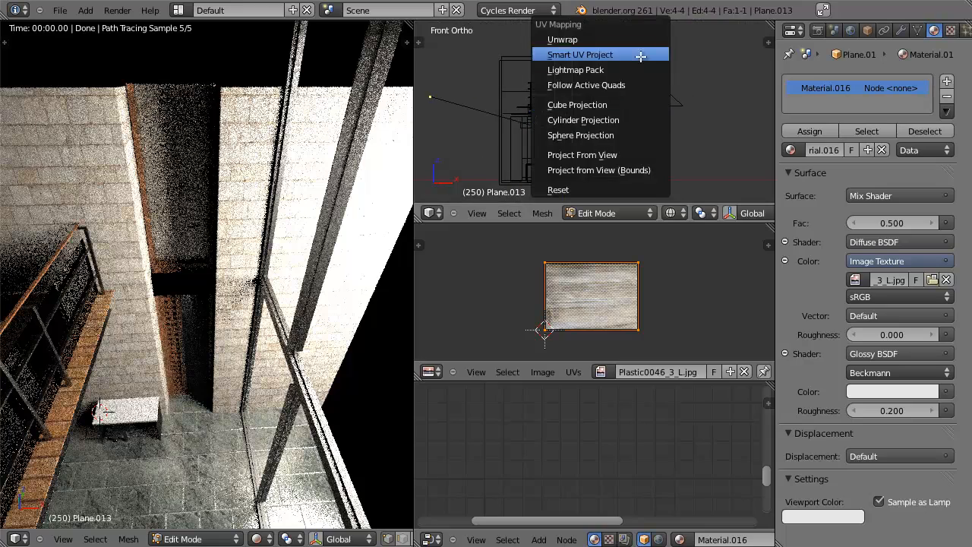
{"action": "left_click", "coordinate": [629, 152]}
Step: Rotate, enlarge and reposition the panel's UV island over the wood texture, then return to Object Mode
{"action": "scroll", "coordinate": [621, 315], "scroll_direction": "up", "scroll_amount": 3}
{"action": "key", "text": "r"}
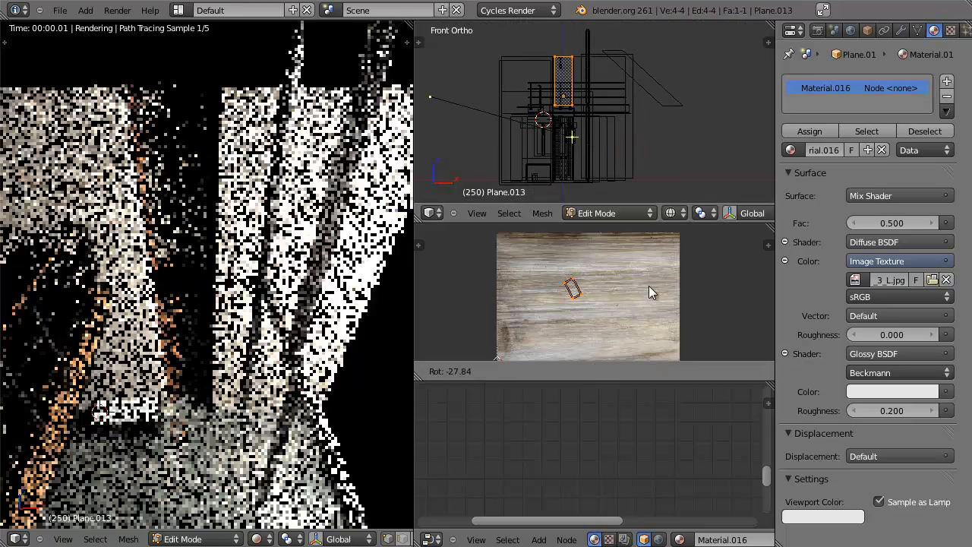
{"action": "left_click", "coordinate": [617, 220]}
{"action": "key", "text": "s"}
{"action": "left_click", "coordinate": [765, 334]}
{"action": "key", "text": "s"}
{"action": "left_click", "coordinate": [661, 319]}
{"action": "key", "text": "g"}
{"action": "key", "text": "x"}
{"action": "key", "text": "x"}
{"action": "key", "text": "y"}
{"action": "left_click", "coordinate": [668, 313]}
{"action": "key", "text": "Tab"}
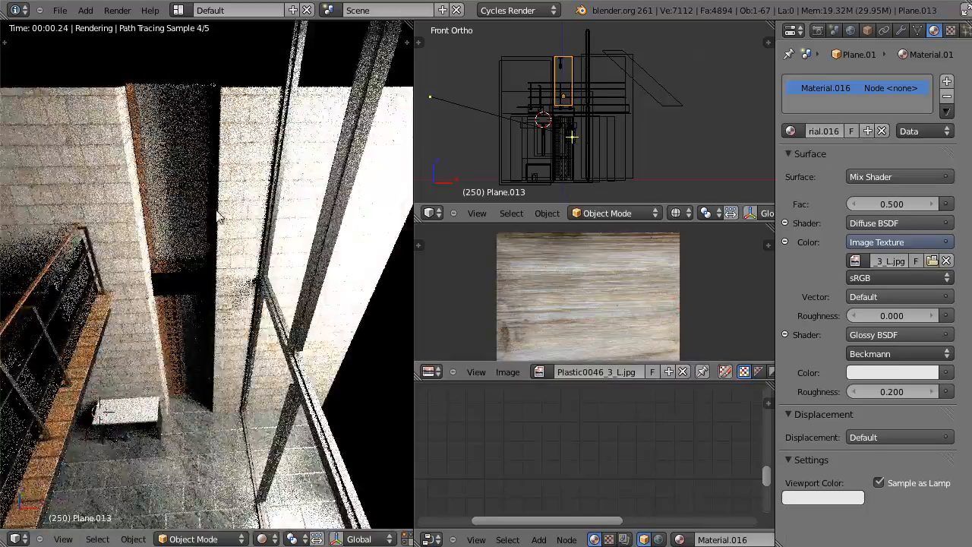
Step: Set the panel material's mix factor to 0.3 and its glossy roughness to 0
{"action": "middle_click_drag", "start_coordinate": [229, 261], "coordinate": [254, 338], "text": "shift"}
{"action": "scroll", "coordinate": [253, 339], "scroll_direction": "up", "scroll_amount": 2}
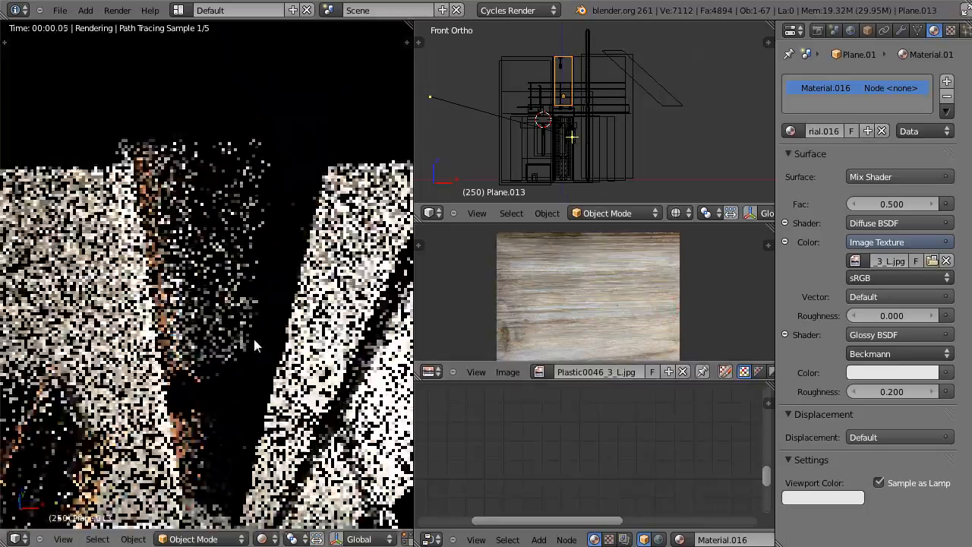
{"action": "left_click", "coordinate": [858, 201]}
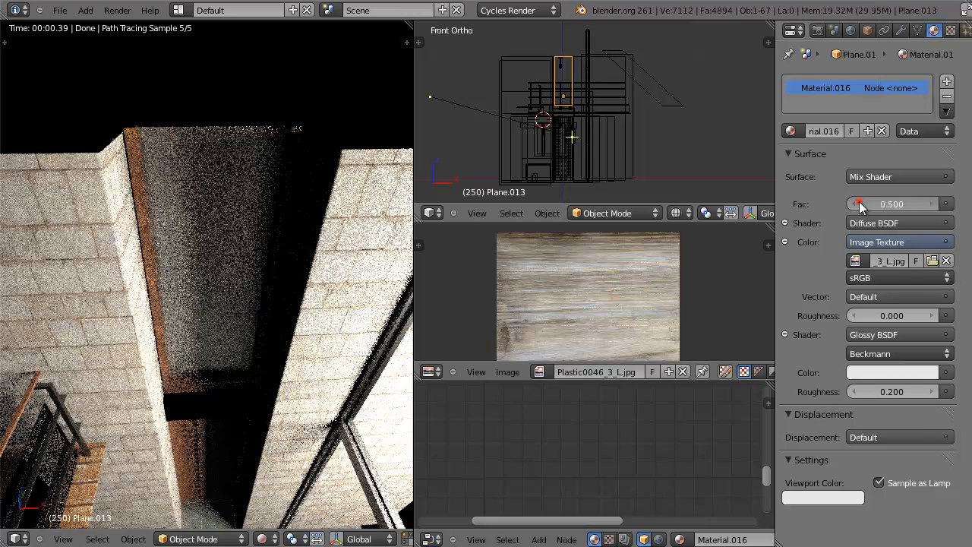
{"action": "left_click", "coordinate": [858, 201]}
{"action": "left_click", "coordinate": [859, 201]}
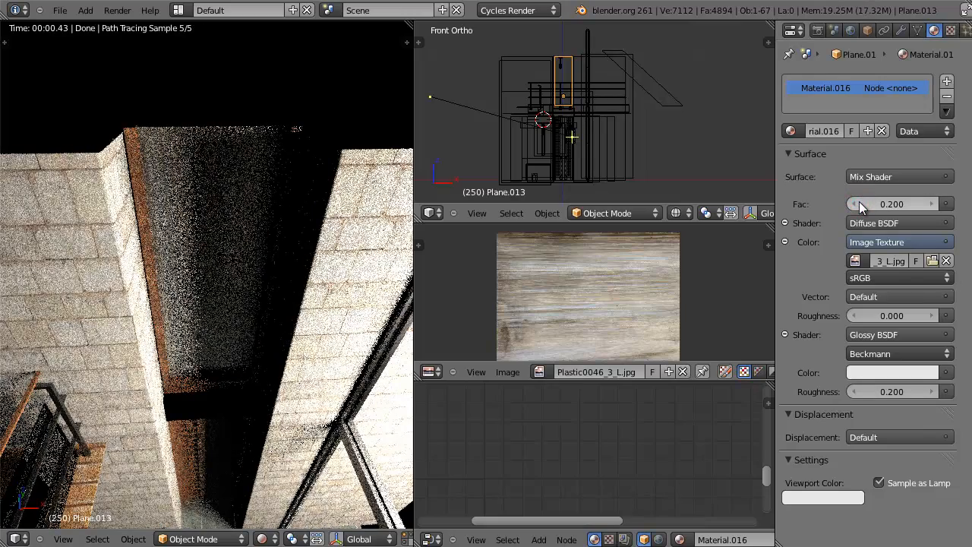
{"action": "left_click", "coordinate": [927, 204]}
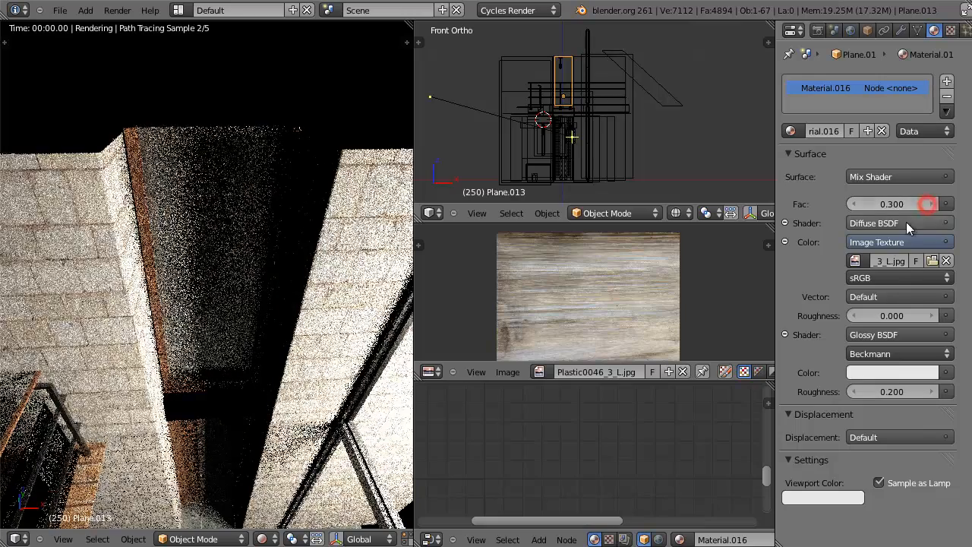
{"action": "left_click_drag", "start_coordinate": [888, 393], "coordinate": [760, 389]}
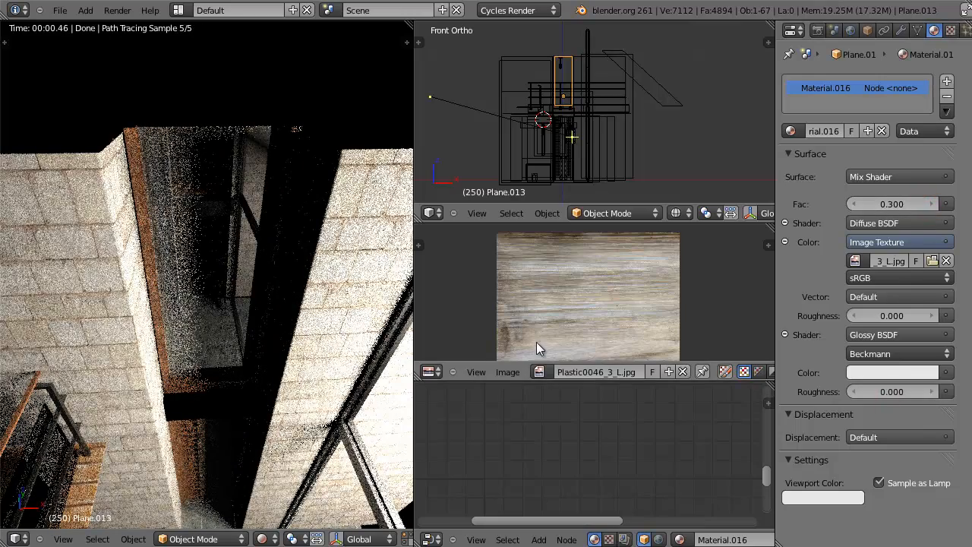
Step: Test the panel material's mix factor at 0 and 0.2 in the rendered preview
{"action": "middle_click_drag", "start_coordinate": [310, 234], "coordinate": [277, 224]}
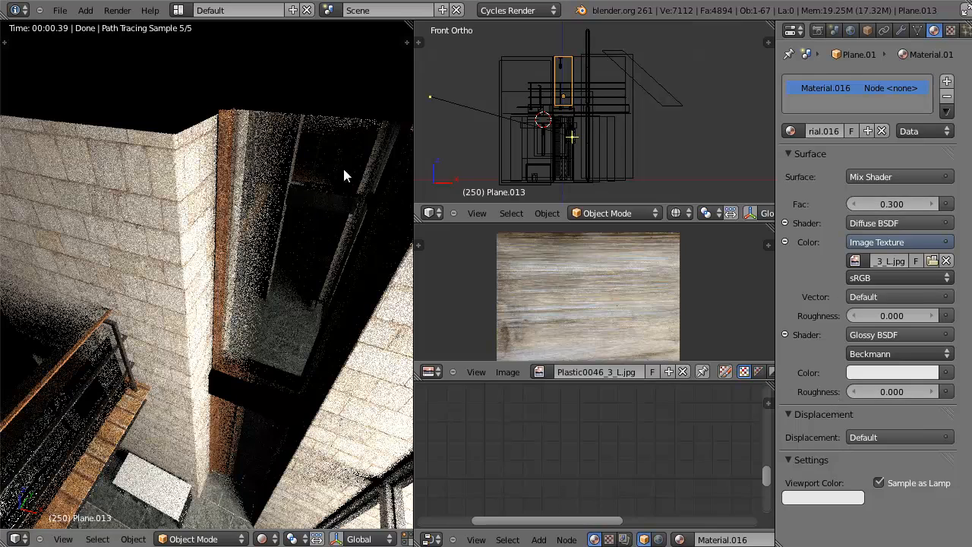
{"action": "left_click", "coordinate": [859, 203]}
{"action": "left_click", "coordinate": [859, 204]}
{"action": "left_click", "coordinate": [858, 204]}
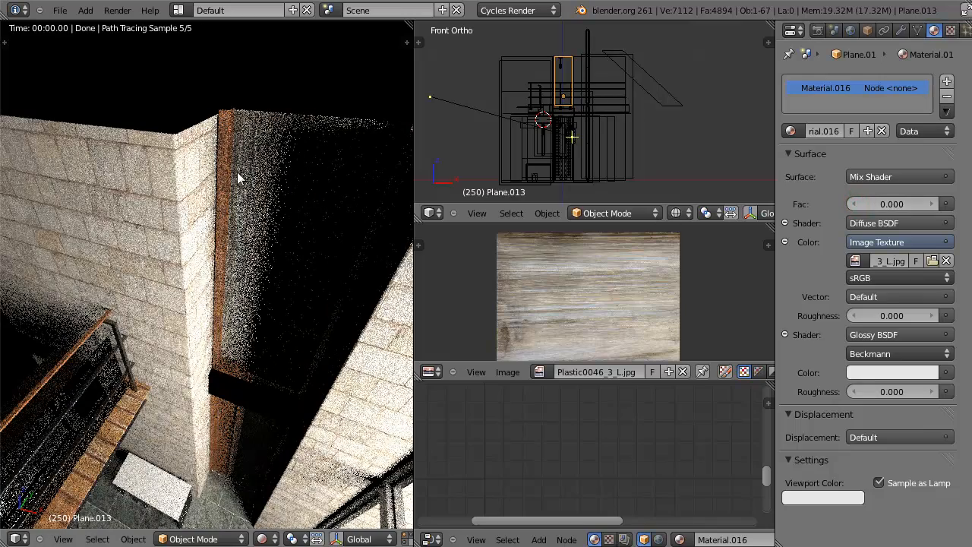
{"action": "left_click", "coordinate": [931, 203]}
{"action": "left_click", "coordinate": [931, 203]}
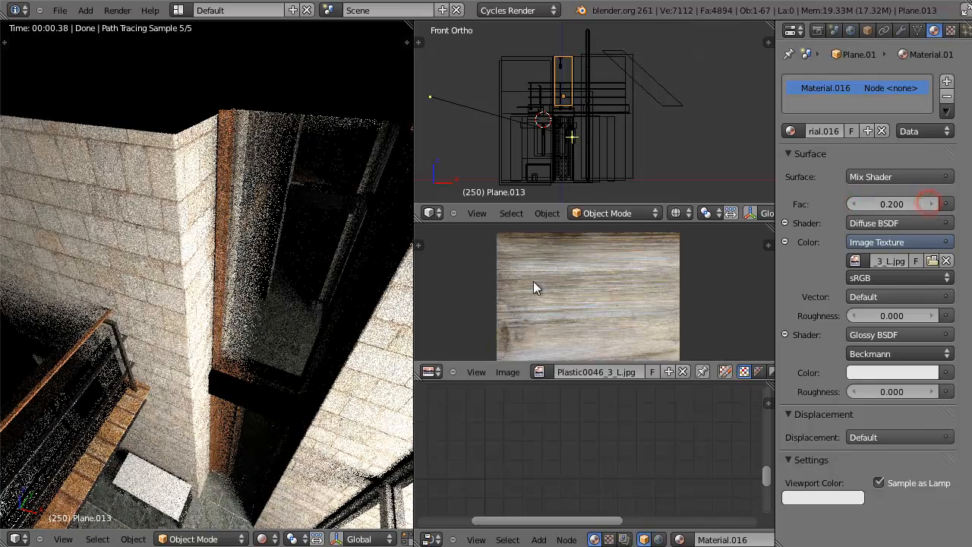
Step: Switch the integrator preset to Full Global Illumination and inspect the textured panel up close in the rendered preview
{"action": "left_click", "coordinate": [817, 30]}
{"action": "left_click", "coordinate": [853, 404]}
{"action": "left_click", "coordinate": [834, 441]}
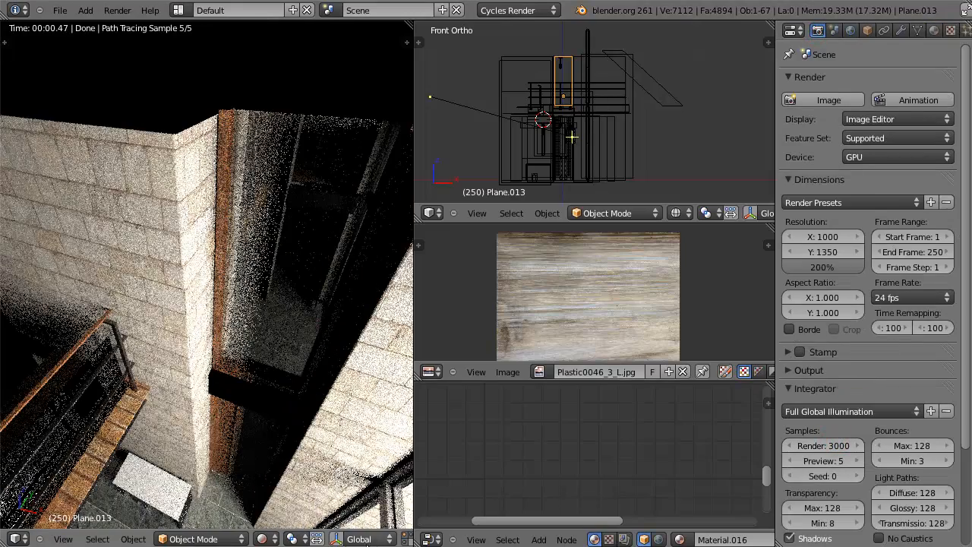
{"action": "key", "text": "Tab"}
{"action": "key", "text": "Tab"}
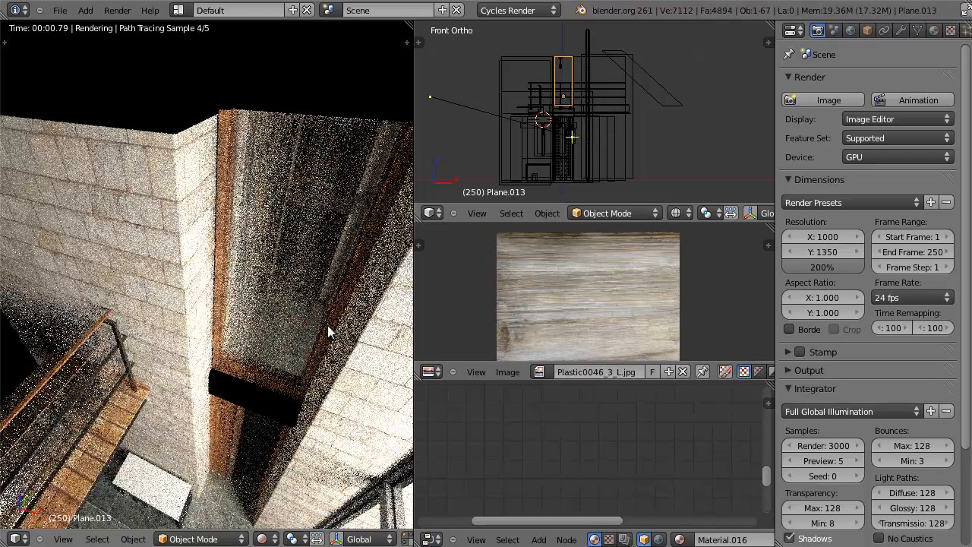
{"action": "scroll", "coordinate": [310, 245], "scroll_direction": "up", "scroll_amount": 5}
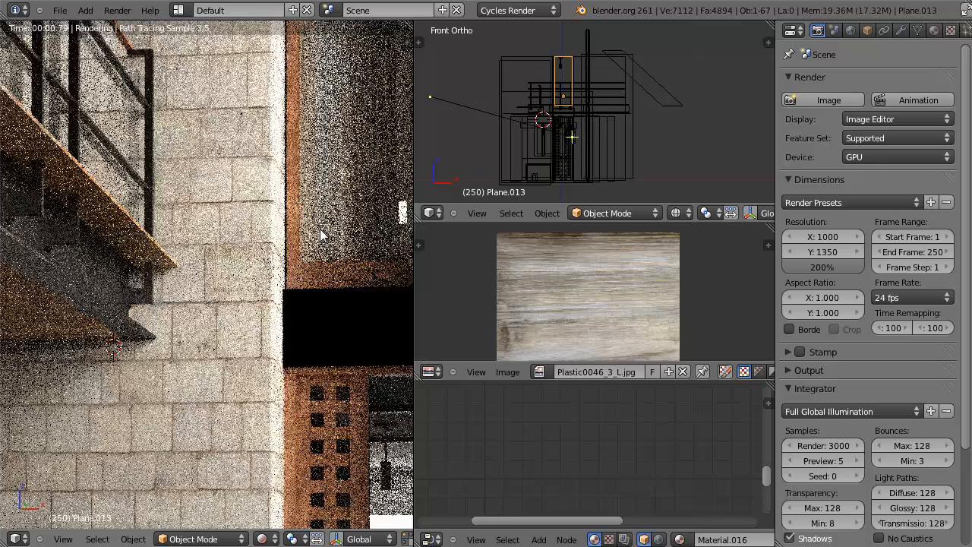
{"action": "middle_click_drag", "start_coordinate": [312, 240], "coordinate": [169, 341], "text": "shift"}
{"action": "scroll", "coordinate": [169, 341], "scroll_direction": "up", "scroll_amount": 3}
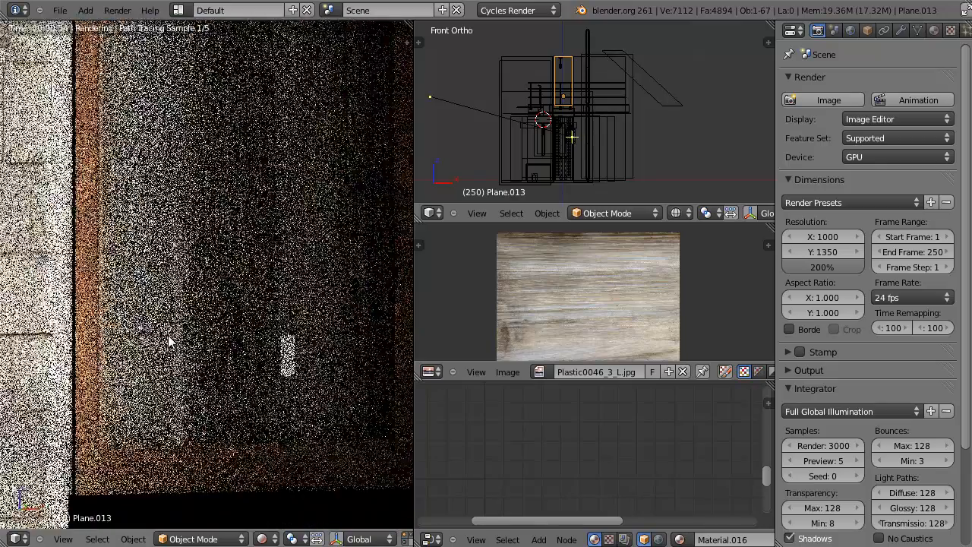
{"action": "scroll", "coordinate": [357, 283], "scroll_direction": "down", "scroll_amount": 2}
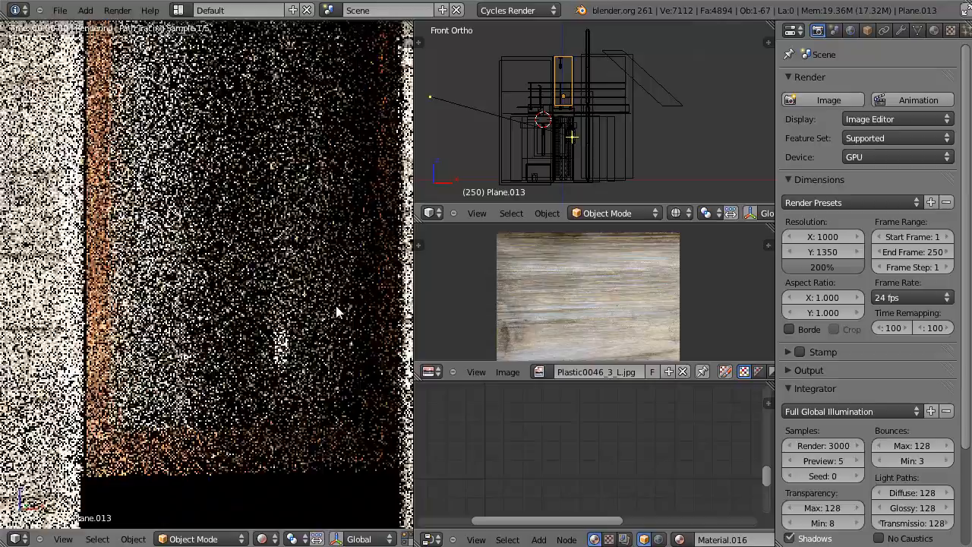
Step: Check the corresponding objects and their materials in the other, more complete Blender scene
{"action": "left_click", "coordinate": [936, 29]}
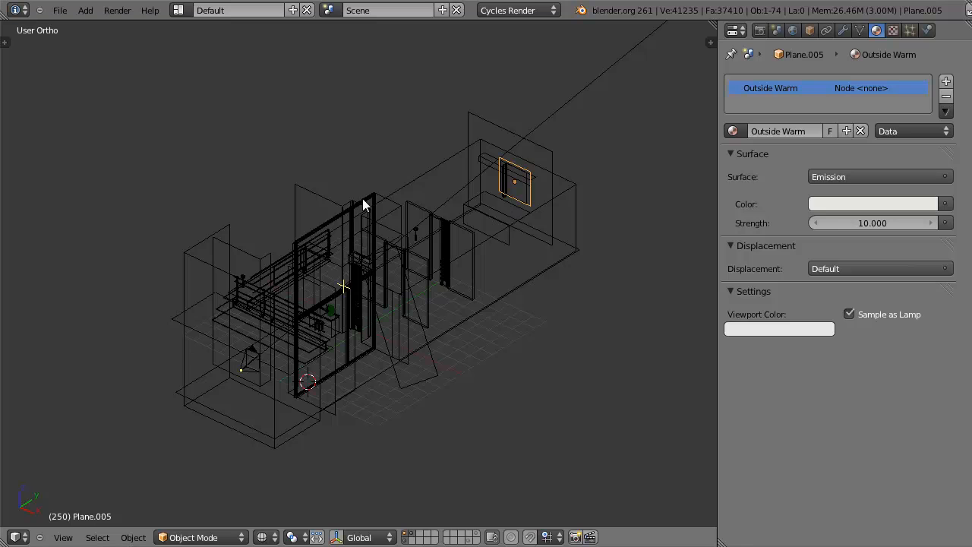
{"action": "scroll", "coordinate": [363, 198], "scroll_direction": "up", "scroll_amount": 2}
{"action": "key", "text": "z"}
{"action": "mouse_move", "coordinate": [364, 197]}
{"action": "middle_mouse_down"}
{"action": "mouse_move", "coordinate": [386, 182]}
{"action": "mouse_move", "coordinate": [458, 206]}
{"action": "middle_mouse_up"}
{"action": "right_click", "coordinate": [385, 199]}
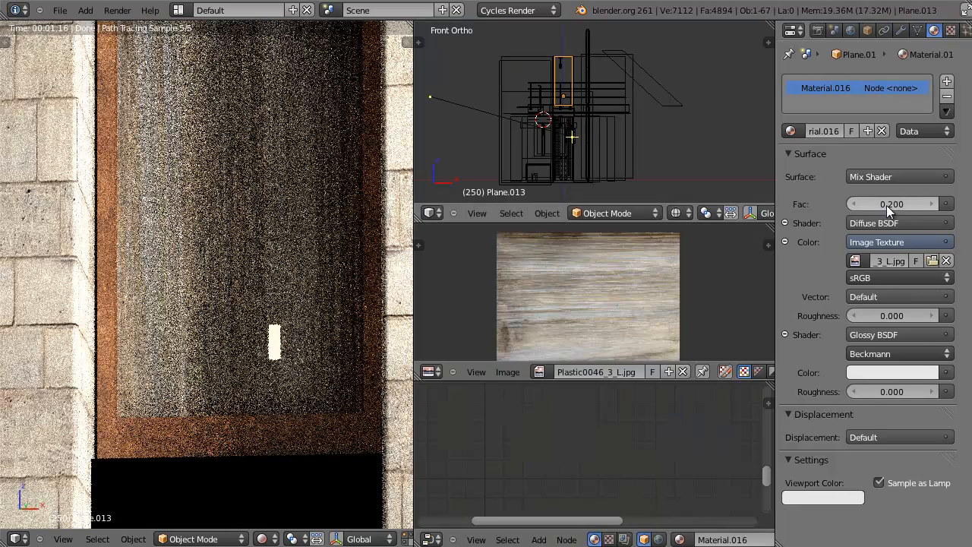
Step: Raise the panel material's mix factor back to 0.3 and check the panel with its surroundings
{"action": "left_click", "coordinate": [927, 204]}
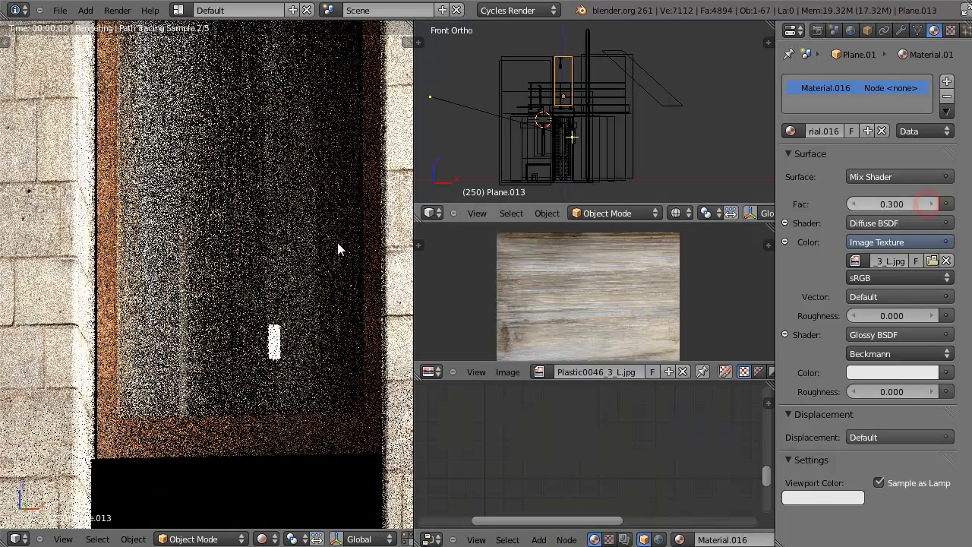
{"action": "scroll", "coordinate": [334, 244], "scroll_direction": "down", "scroll_amount": 3}
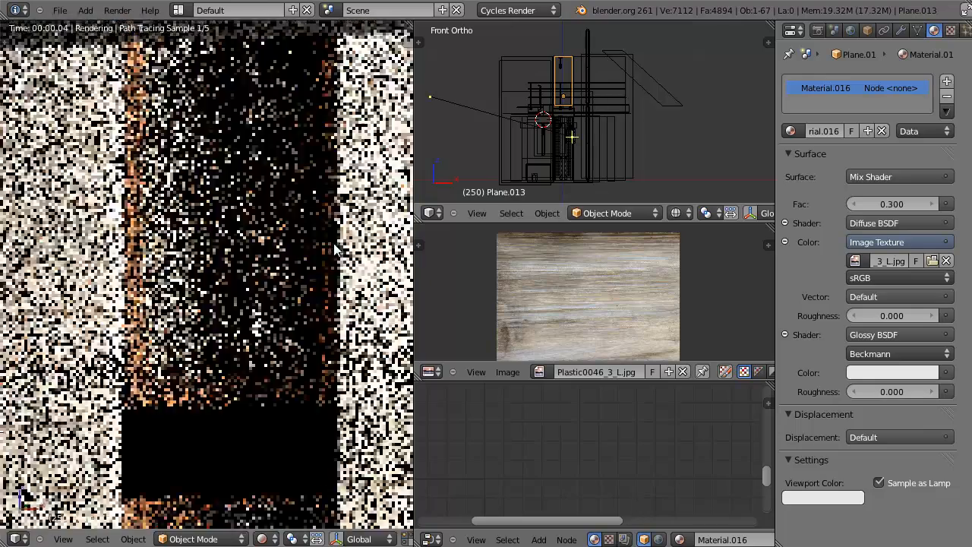
{"action": "scroll", "coordinate": [334, 243], "scroll_direction": "down", "scroll_amount": 2}
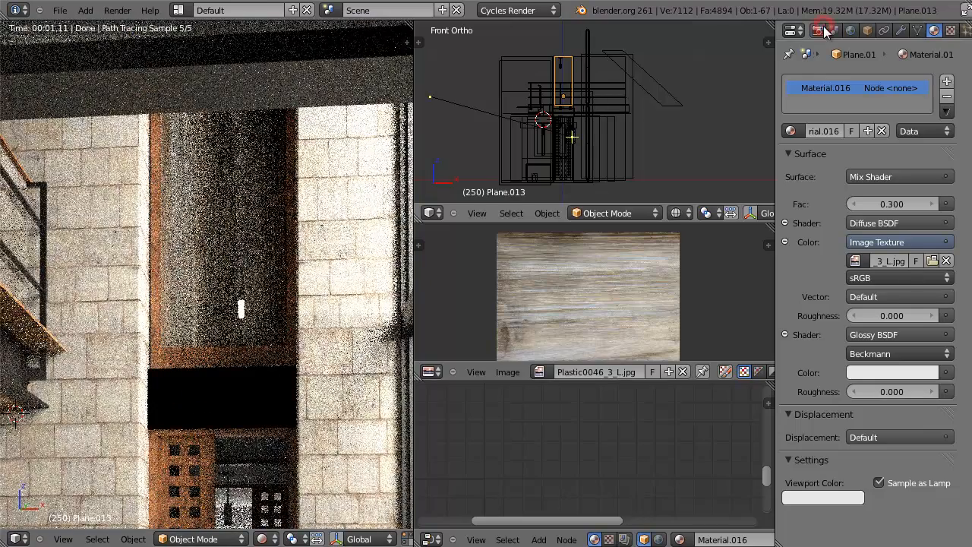
Step: Apply the Direct Light integrator preset and set the maximum bounces to 1
{"action": "left_click", "coordinate": [818, 30]}
{"action": "left_click", "coordinate": [843, 411]}
{"action": "left_click", "coordinate": [843, 425]}
{"action": "left_click", "coordinate": [921, 448]}
{"action": "type", "text": "1"}
{"action": "key", "text": "Return"}
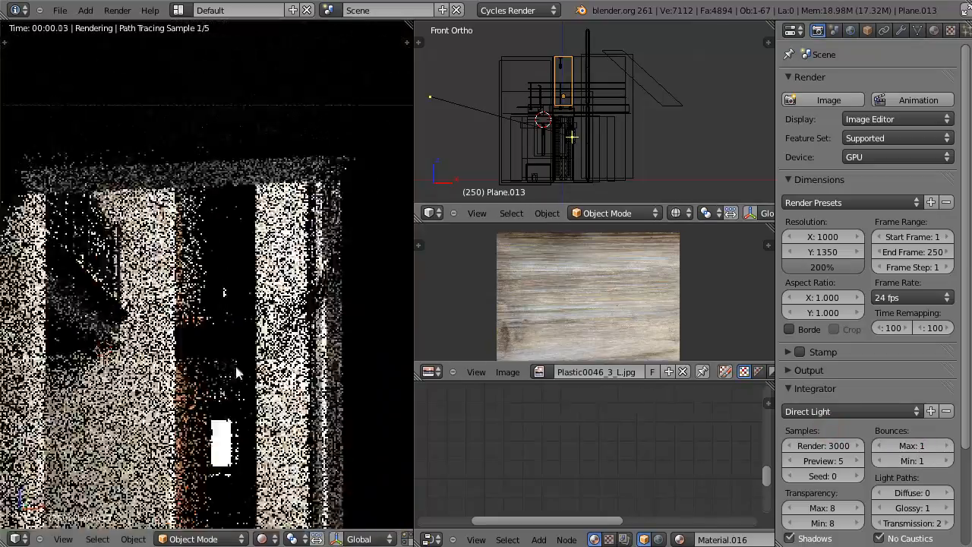
Step: Examine the doorway in the rendered preview and the hanging lamp against the reference photo in the camera view
{"action": "middle_click_drag", "start_coordinate": [297, 366], "coordinate": [254, 260], "text": "shift"}
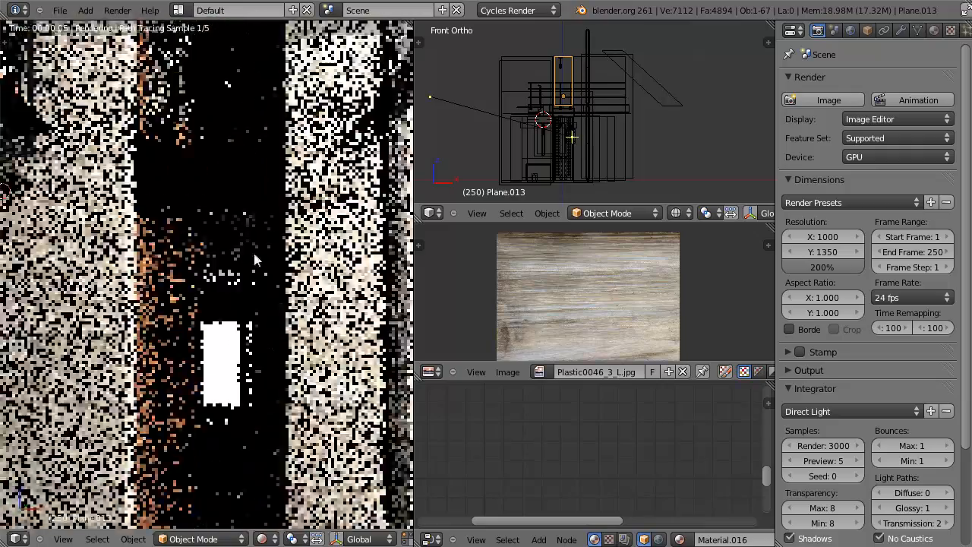
{"action": "scroll", "coordinate": [591, 122], "scroll_direction": "up", "scroll_amount": 3}
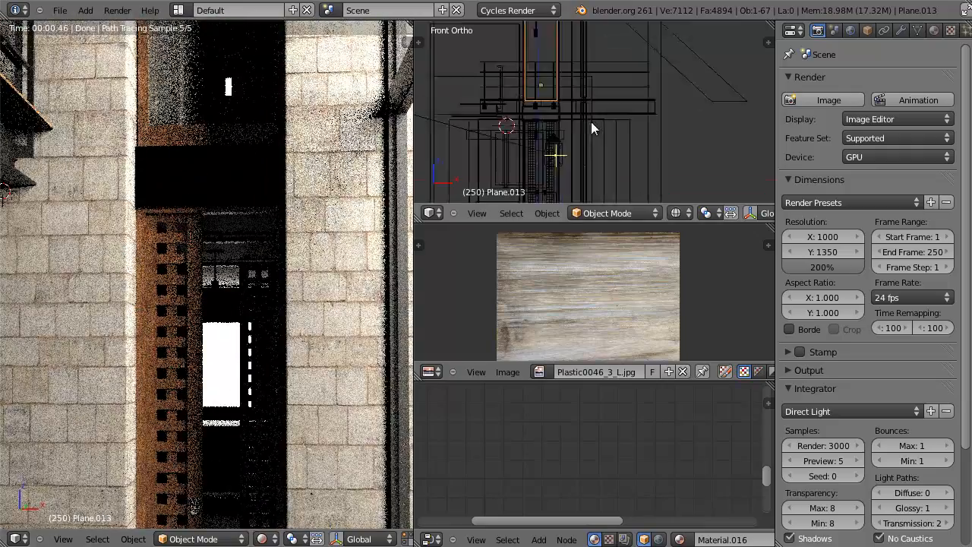
{"action": "key", "text": "KP_0"}
{"action": "scroll", "coordinate": [592, 126], "scroll_direction": "up", "scroll_amount": 3}
{"action": "scroll", "coordinate": [599, 94], "scroll_direction": "up", "scroll_amount": 4}
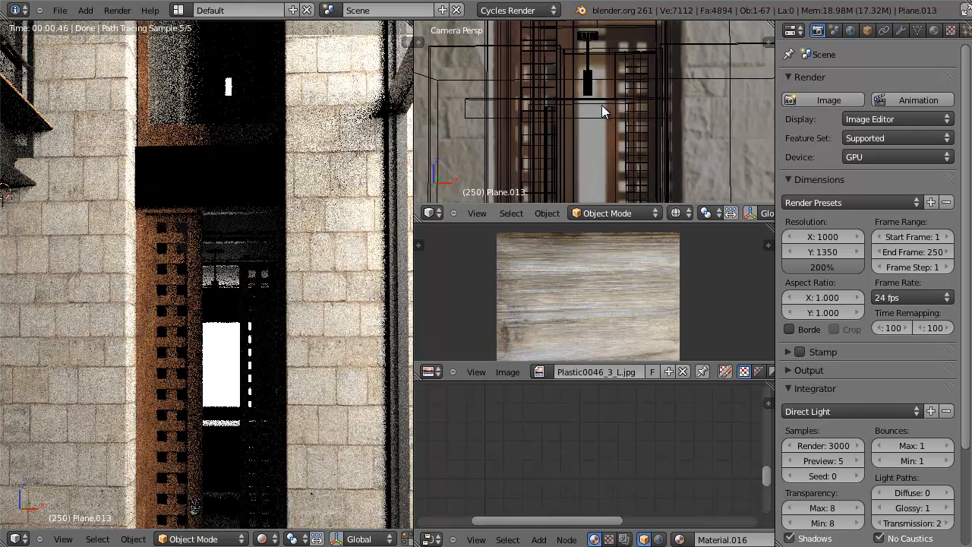
Step: Give the hanging lamp's cylinder in the doorway a new material with an Emission surface
{"action": "right_click", "coordinate": [593, 77]}
{"action": "key", "text": "z"}
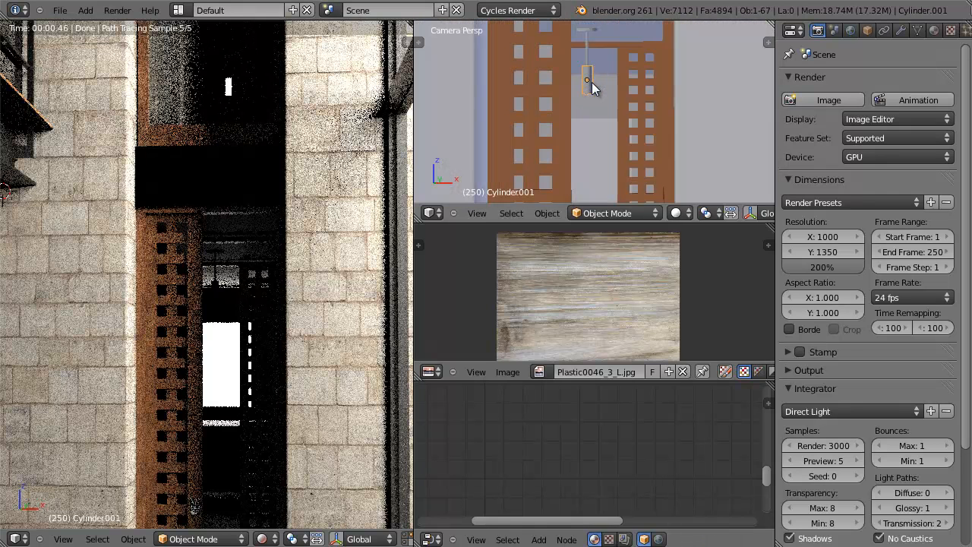
{"action": "key", "text": "ctrl+Up"}
{"action": "scroll", "coordinate": [591, 82], "scroll_direction": "up", "scroll_amount": 3}
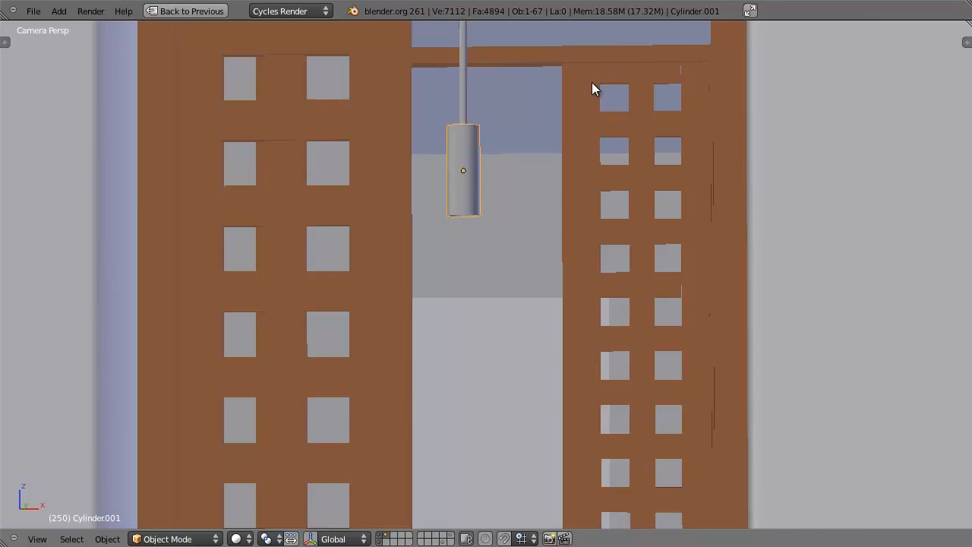
{"action": "key", "text": "ctrl+Up"}
{"action": "left_click", "coordinate": [933, 30]}
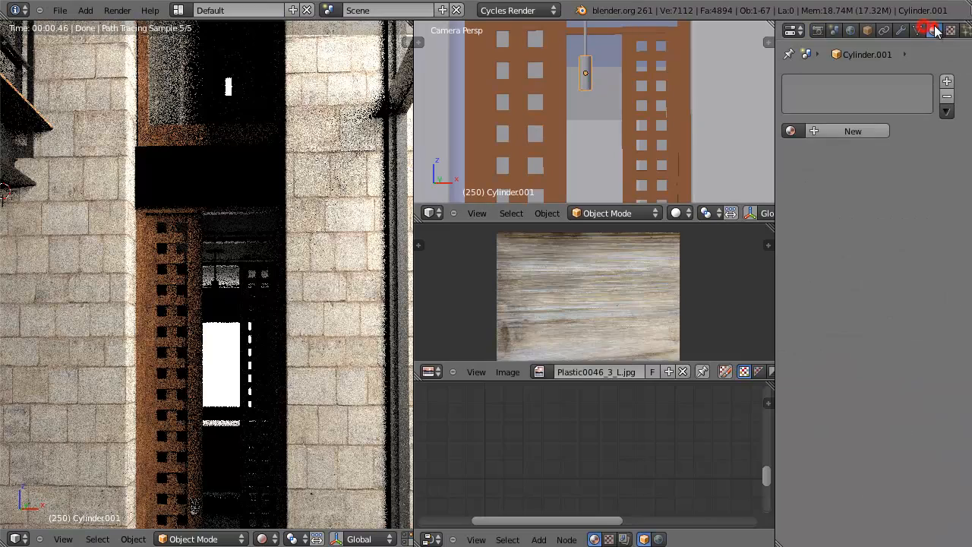
{"action": "left_click", "coordinate": [864, 129]}
{"action": "left_click", "coordinate": [883, 177]}
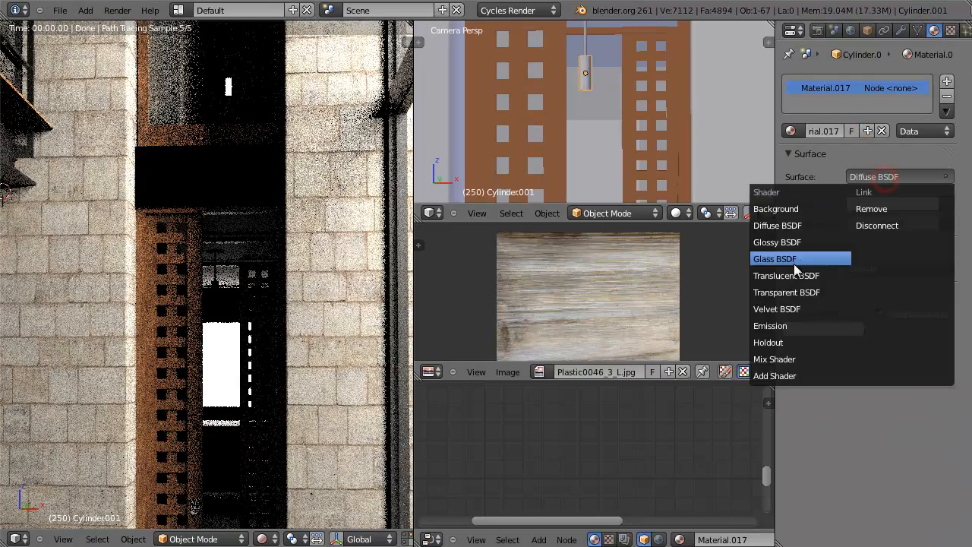
{"action": "left_click", "coordinate": [786, 324]}
Step: Set the lamp's emission colour to a pale warm cream and its strength to 20
{"action": "left_click", "coordinate": [886, 204]}
{"action": "left_click", "coordinate": [845, 292]}
{"action": "left_click", "coordinate": [731, 277]}
{"action": "left_click", "coordinate": [896, 222]}
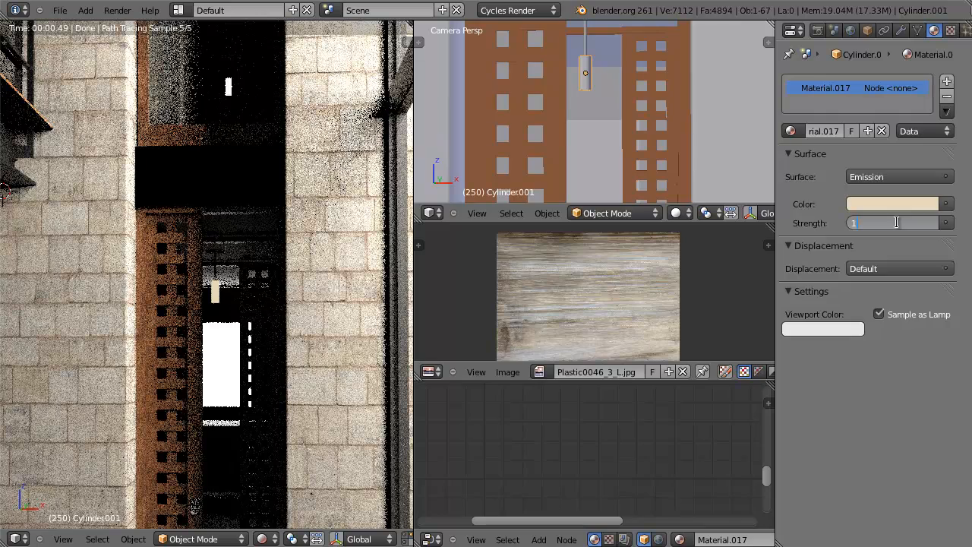
{"action": "type", "text": "20"}
{"action": "key", "text": "Return"}
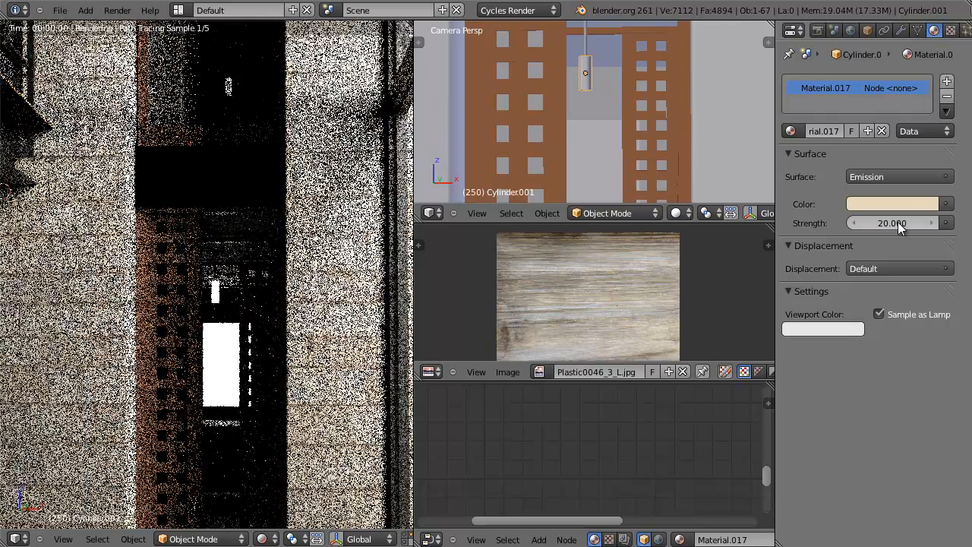
Step: Examine the lit interior in the rendered preview and the building's layout from above in solid view
{"action": "scroll", "coordinate": [288, 354], "scroll_direction": "down", "scroll_amount": 3}
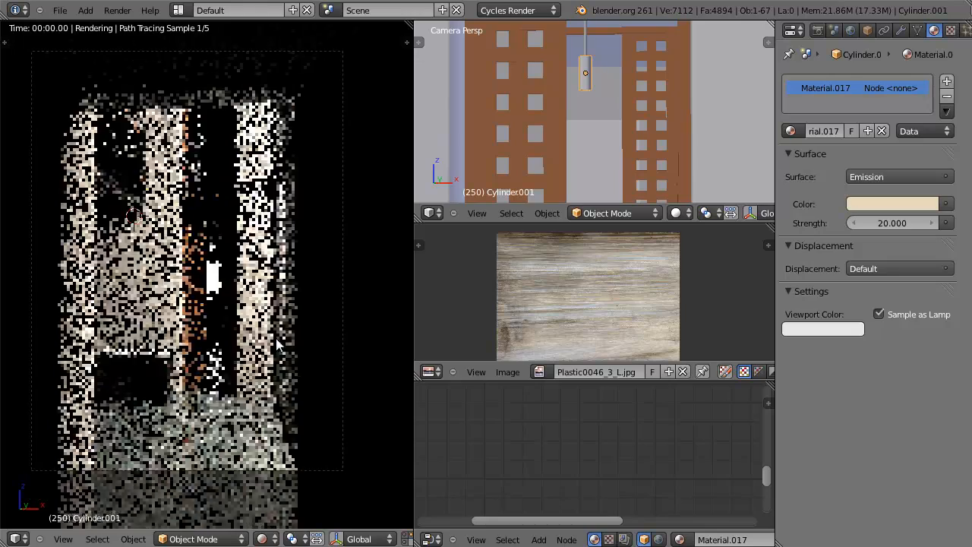
{"action": "scroll", "coordinate": [287, 342], "scroll_direction": "up", "scroll_amount": 1}
{"action": "middle_click_drag", "start_coordinate": [283, 200], "coordinate": [204, 245]}
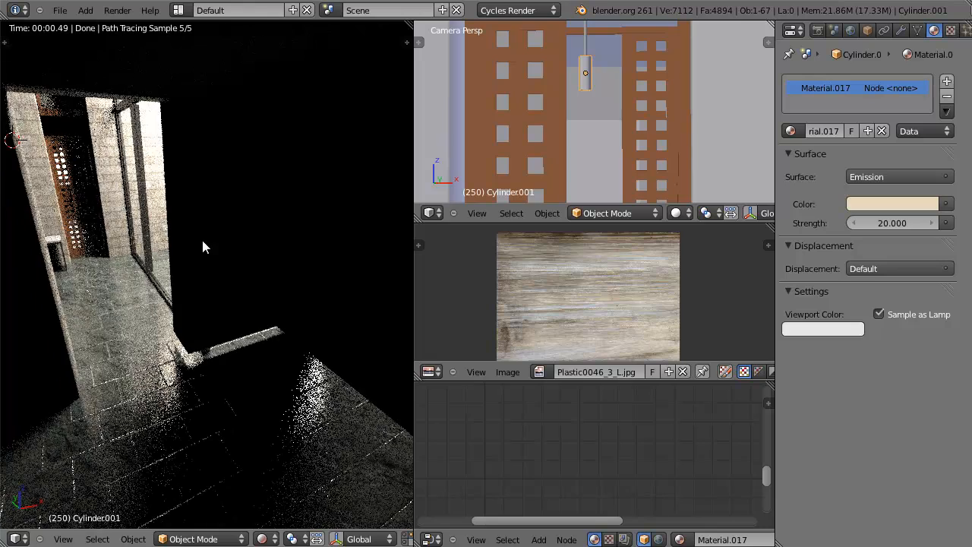
{"action": "middle_click_drag", "start_coordinate": [569, 157], "coordinate": [507, 290]}
{"action": "key", "text": "ctrl+Up"}
{"action": "middle_click_drag", "start_coordinate": [554, 118], "coordinate": [526, 283]}
{"action": "scroll", "coordinate": [623, 278], "scroll_direction": "up", "scroll_amount": 3}
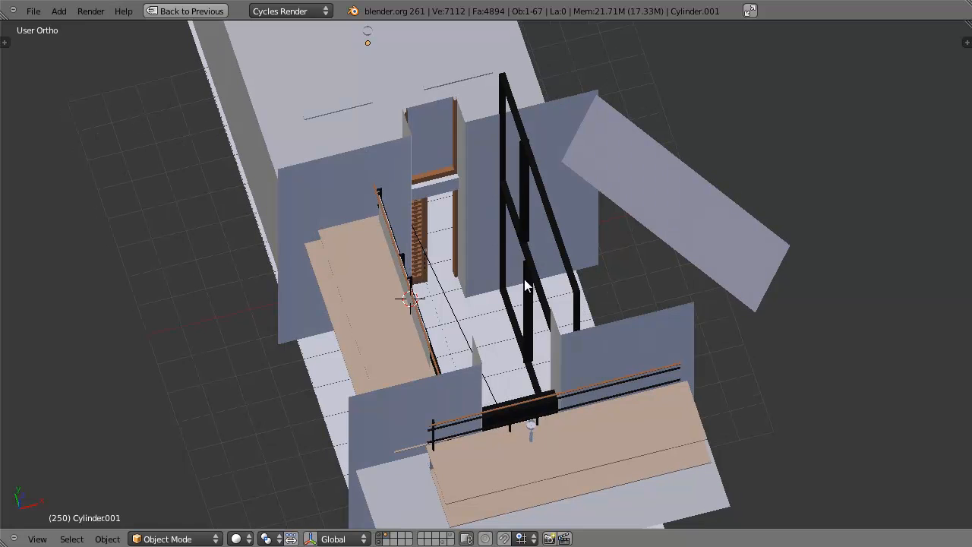
Step: Select the tilted plane outside the tall window to check its emission material, and examine the rendered room from the camera
{"action": "right_click", "coordinate": [716, 184]}
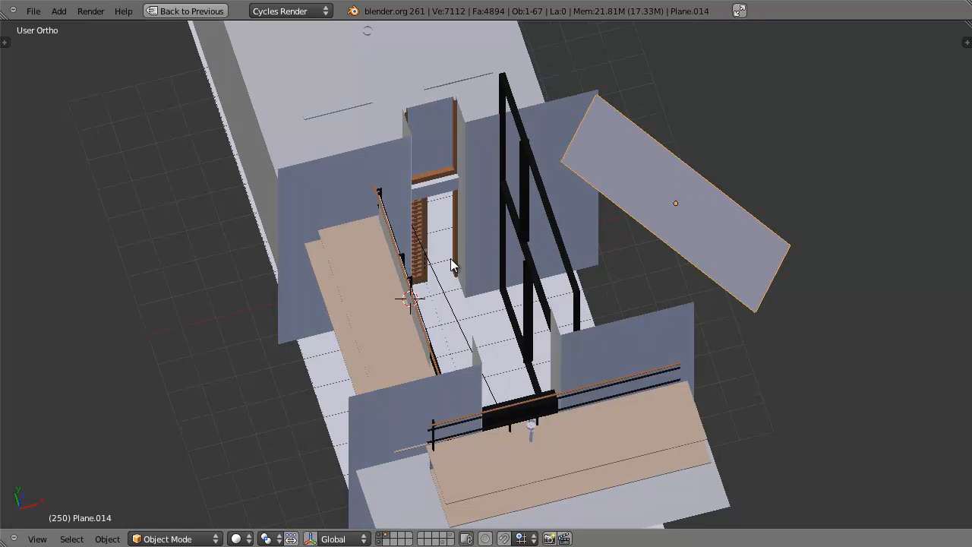
{"action": "middle_click_drag", "start_coordinate": [450, 258], "coordinate": [500, 256]}
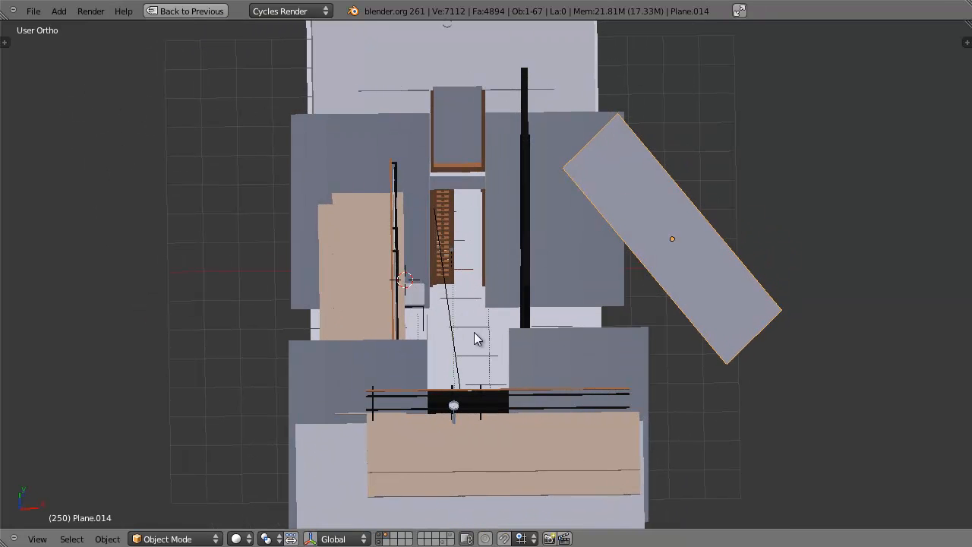
{"action": "key", "text": "KP_0"}
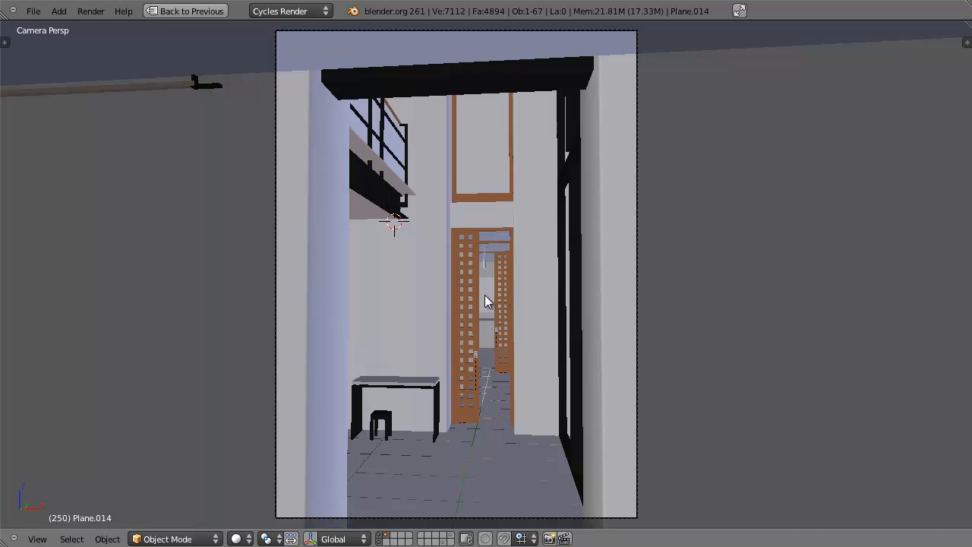
{"action": "key", "text": "ctrl+Up"}
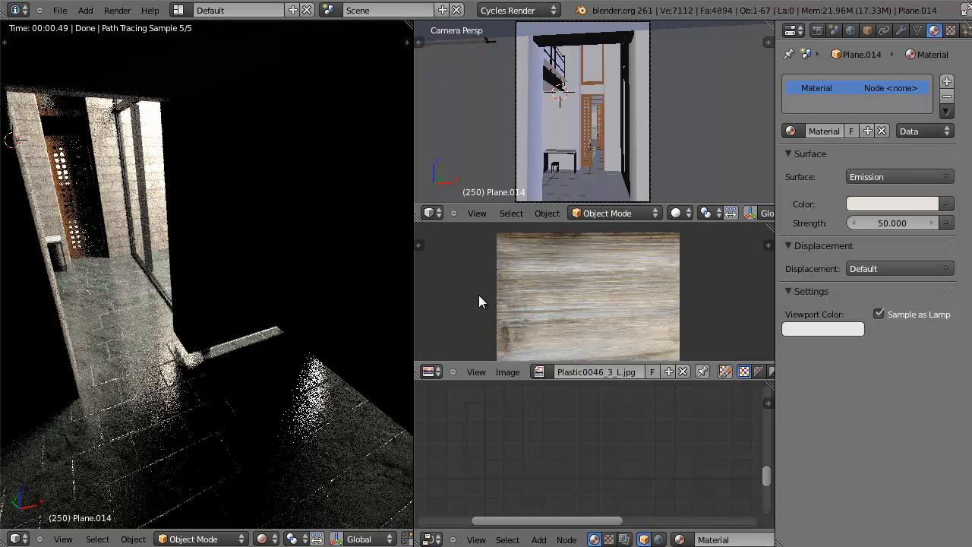
{"action": "key", "text": "KP_0"}
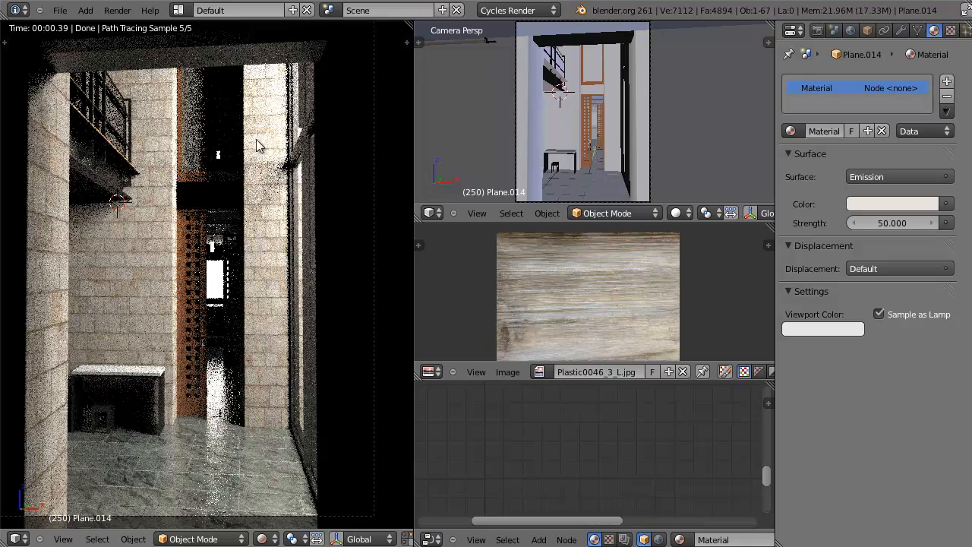
{"action": "scroll", "coordinate": [266, 139], "scroll_direction": "down", "scroll_amount": 1}
{"action": "middle_click_drag", "start_coordinate": [266, 139], "coordinate": [302, 144], "text": "shift"}
{"action": "scroll", "coordinate": [302, 144], "scroll_direction": "up", "scroll_amount": 1}
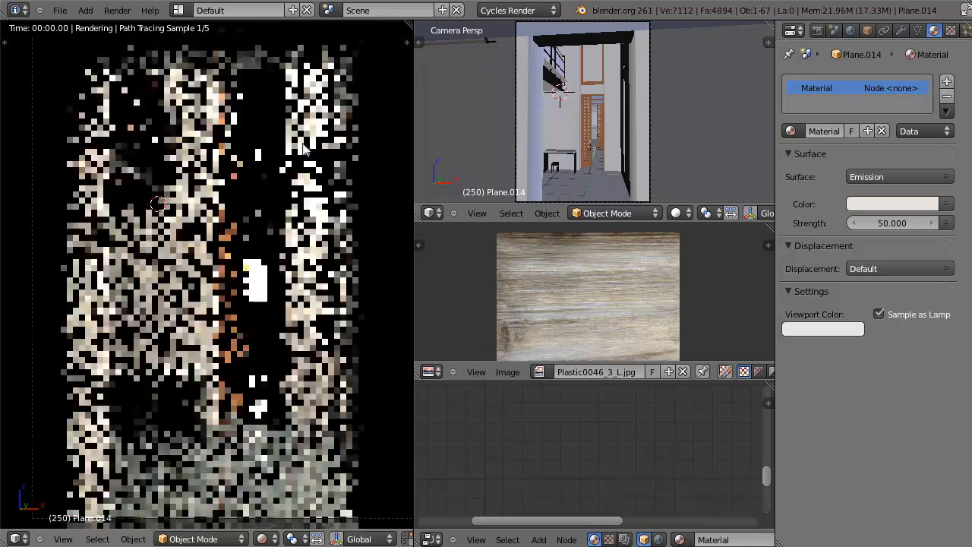
{"action": "middle_click_drag", "start_coordinate": [305, 181], "coordinate": [287, 179], "text": "shift"}
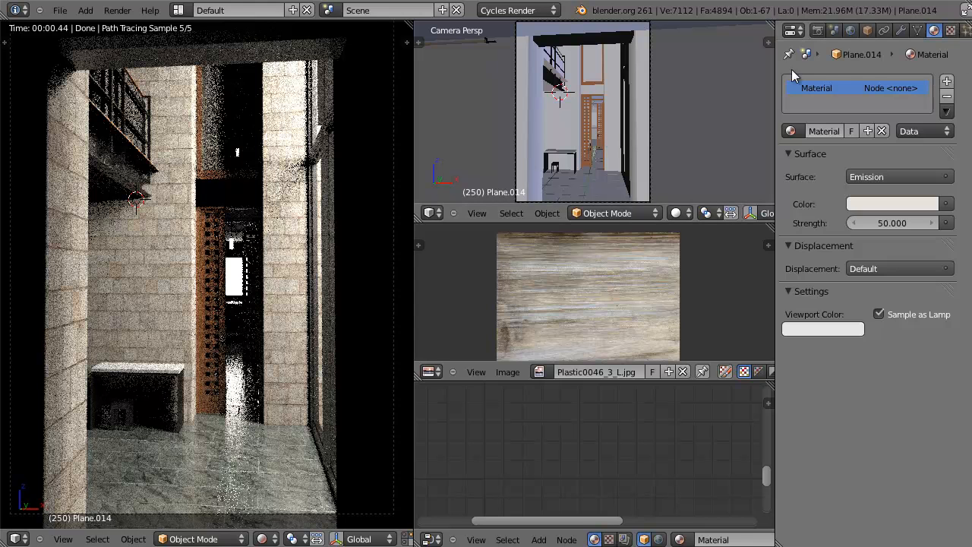
Step: Set the world background colour to a very dark blue, viewing the rendered building from outside
{"action": "left_click", "coordinate": [849, 31]}
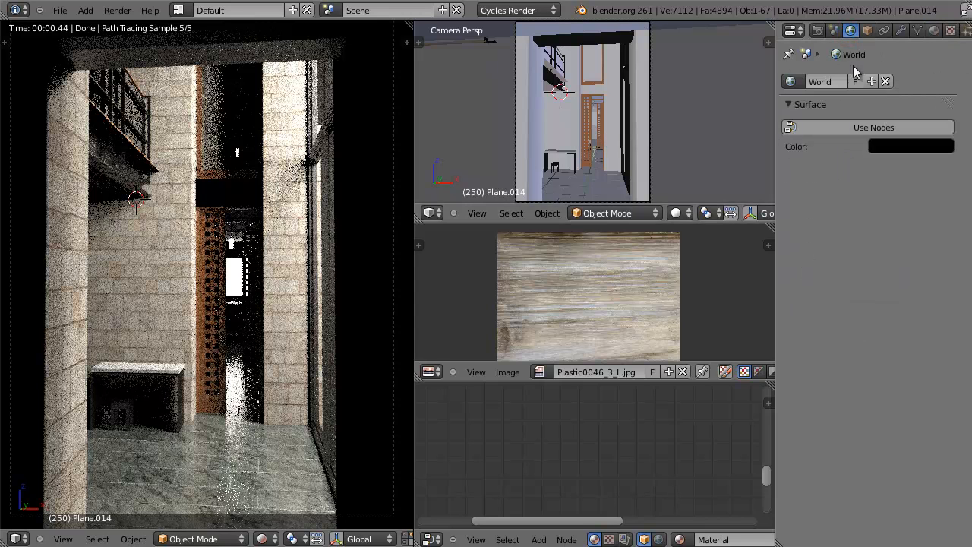
{"action": "middle_click_drag", "start_coordinate": [346, 221], "coordinate": [268, 279]}
{"action": "scroll", "coordinate": [267, 279], "scroll_direction": "down", "scroll_amount": 5}
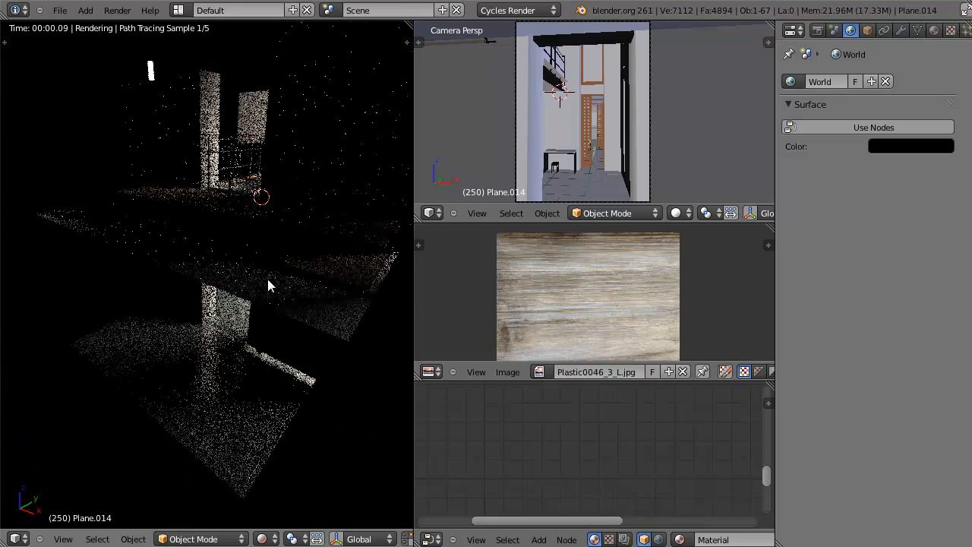
{"action": "mouse_move", "coordinate": [268, 169]}
{"action": "middle_mouse_down"}
{"action": "mouse_move", "coordinate": [172, 240]}
{"action": "mouse_move", "coordinate": [214, 263]}
{"action": "mouse_move", "coordinate": [275, 269]}
{"action": "mouse_move", "coordinate": [179, 277]}
{"action": "mouse_move", "coordinate": [105, 249]}
{"action": "mouse_move", "coordinate": [140, 263]}
{"action": "middle_mouse_up"}
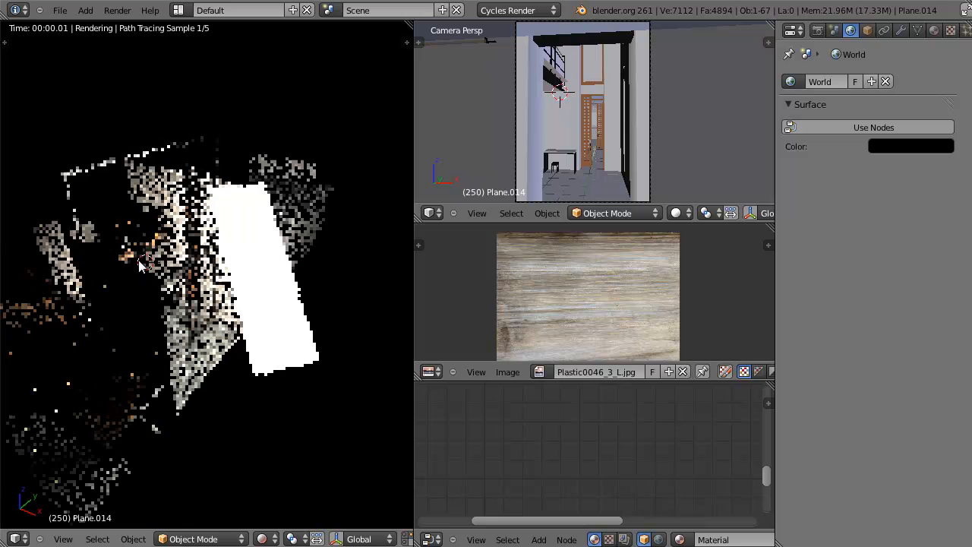
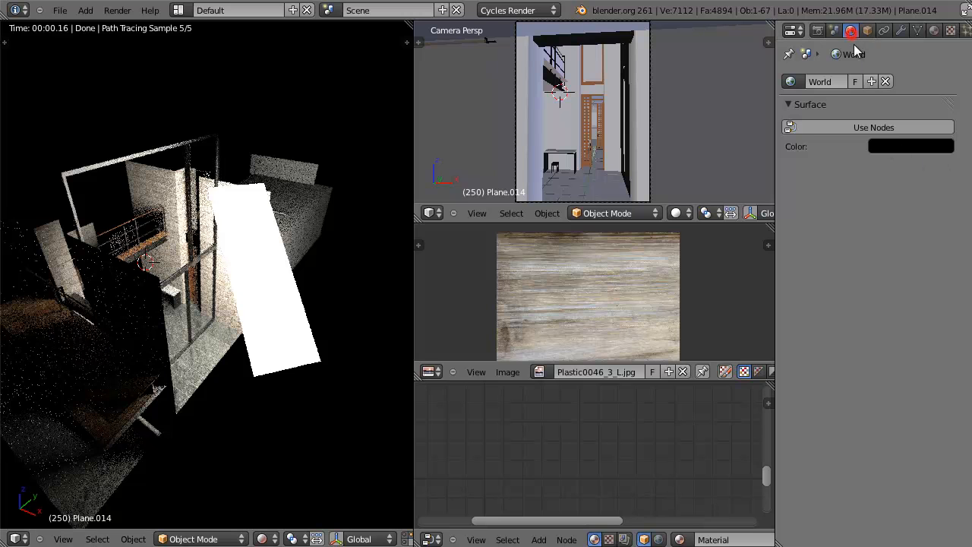
{"action": "left_click", "coordinate": [883, 145]}
{"action": "left_click", "coordinate": [890, 146]}
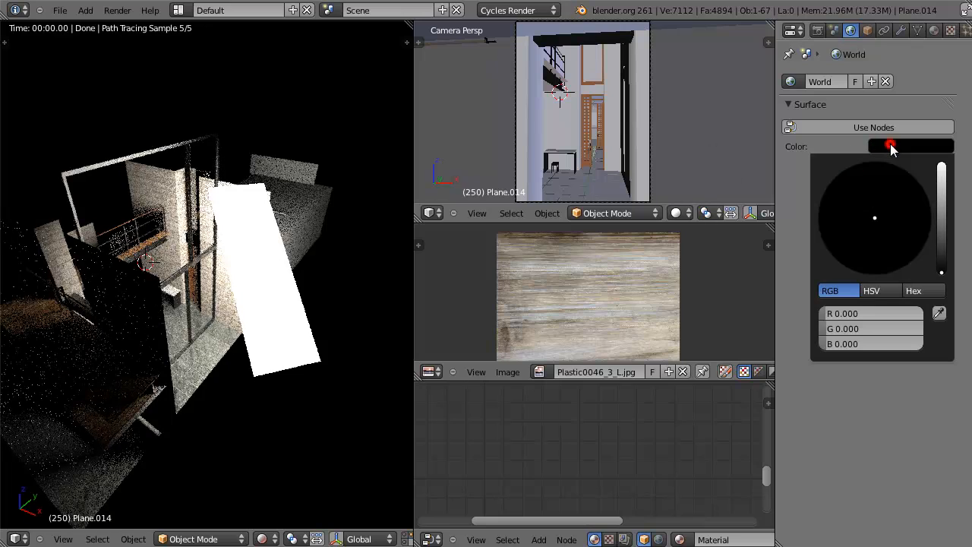
{"action": "left_click_drag", "start_coordinate": [944, 267], "coordinate": [942, 257]}
{"action": "left_click_drag", "start_coordinate": [884, 193], "coordinate": [896, 191]}
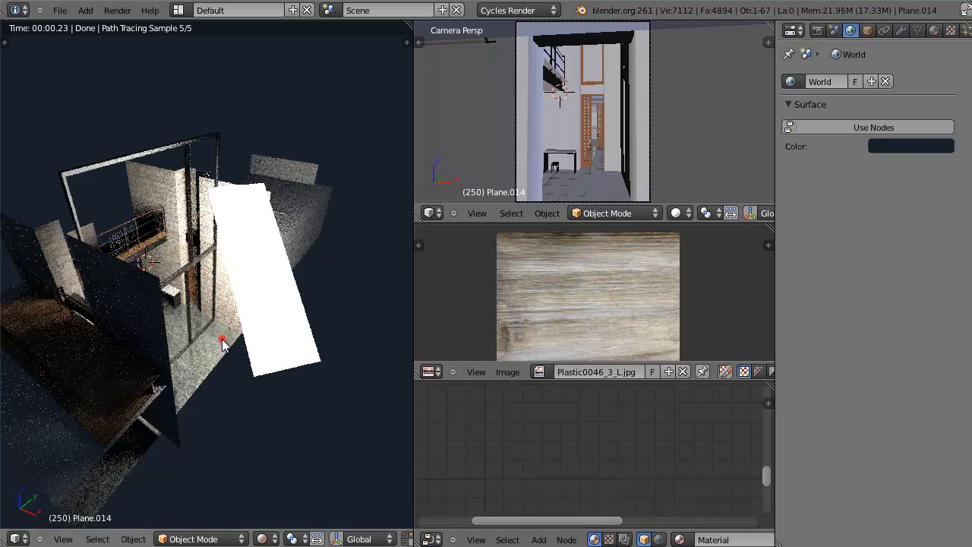
Step: Brighten the world colour slightly to R 0.01314, G 0.0212, B 0.03522 and check the room from the camera
{"action": "scroll", "coordinate": [220, 337], "scroll_direction": "up", "scroll_amount": 4}
{"action": "mouse_move", "coordinate": [220, 336]}
{"action": "middle_mouse_down"}
{"action": "mouse_move", "coordinate": [267, 275]}
{"action": "mouse_move", "coordinate": [235, 240]}
{"action": "mouse_move", "coordinate": [230, 273]}
{"action": "mouse_move", "coordinate": [275, 205]}
{"action": "mouse_move", "coordinate": [246, 255]}
{"action": "mouse_move", "coordinate": [229, 233]}
{"action": "middle_mouse_up"}
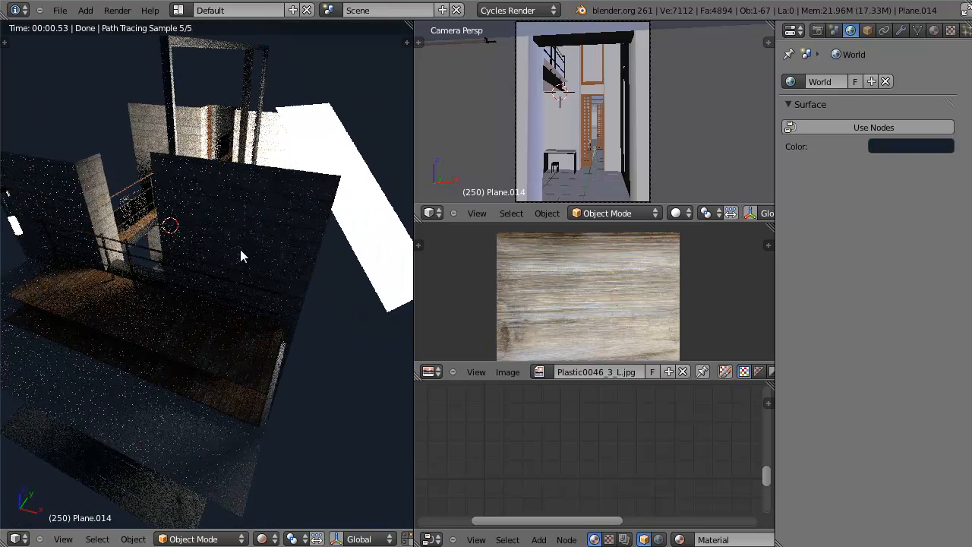
{"action": "left_click", "coordinate": [899, 146]}
{"action": "left_click_drag", "start_coordinate": [944, 243], "coordinate": [942, 251]}
{"action": "left_click", "coordinate": [941, 252]}
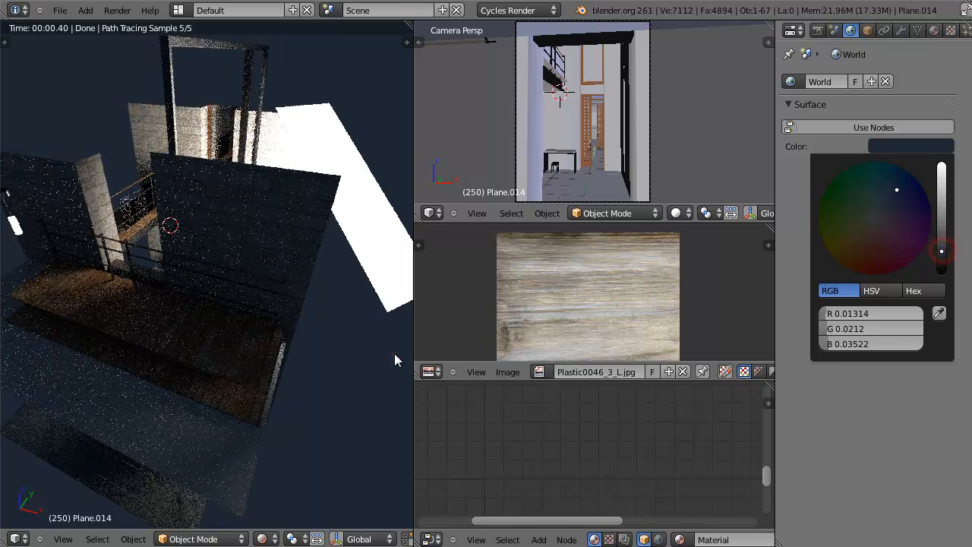
{"action": "left_click", "coordinate": [395, 353]}
{"action": "mouse_move", "coordinate": [167, 325]}
{"action": "middle_mouse_down"}
{"action": "mouse_move", "coordinate": [234, 319]}
{"action": "mouse_move", "coordinate": [140, 325]}
{"action": "middle_mouse_up"}
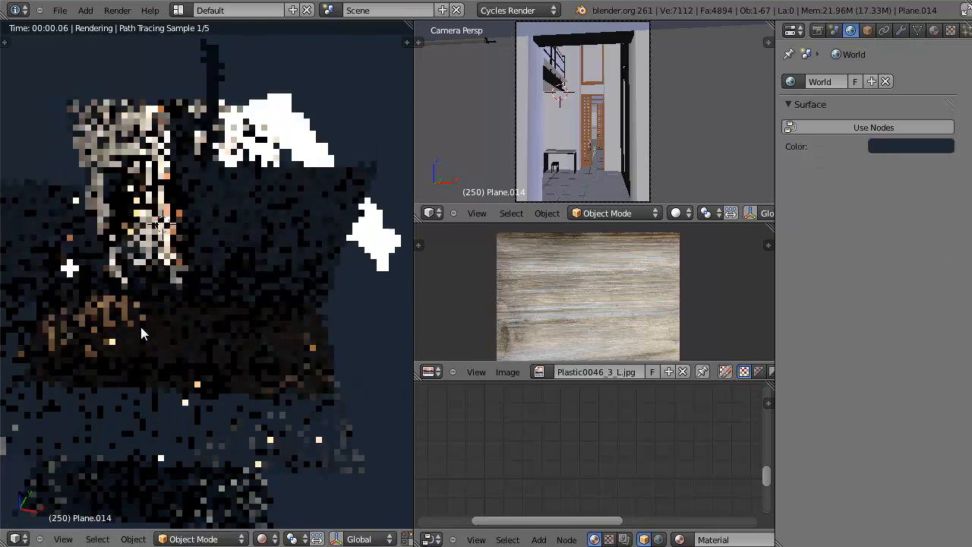
{"action": "key", "text": "KP_0"}
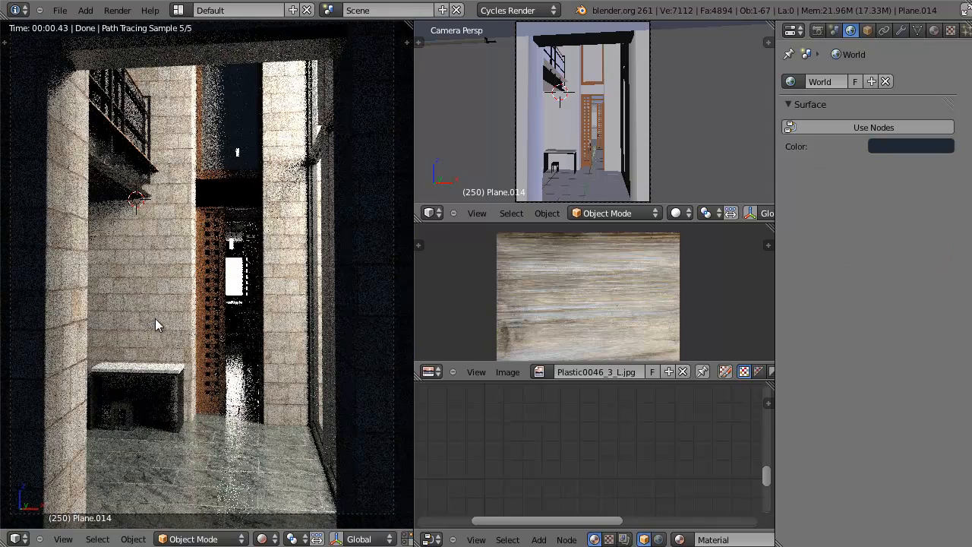
Step: Show the whole building from outside and switch its large rendered viewport to solid shading
{"action": "scroll", "coordinate": [126, 284], "scroll_direction": "down", "scroll_amount": 1}
{"action": "mouse_move", "coordinate": [125, 283]}
{"action": "middle_mouse_down"}
{"action": "mouse_move", "coordinate": [151, 280]}
{"action": "mouse_move", "coordinate": [42, 287]}
{"action": "mouse_move", "coordinate": [30, 266]}
{"action": "mouse_move", "coordinate": [76, 306]}
{"action": "mouse_move", "coordinate": [109, 308]}
{"action": "mouse_move", "coordinate": [136, 330]}
{"action": "middle_mouse_up"}
{"action": "scroll", "coordinate": [145, 276], "scroll_direction": "down", "scroll_amount": 3}
{"action": "scroll", "coordinate": [78, 302], "scroll_direction": "down", "scroll_amount": 4}
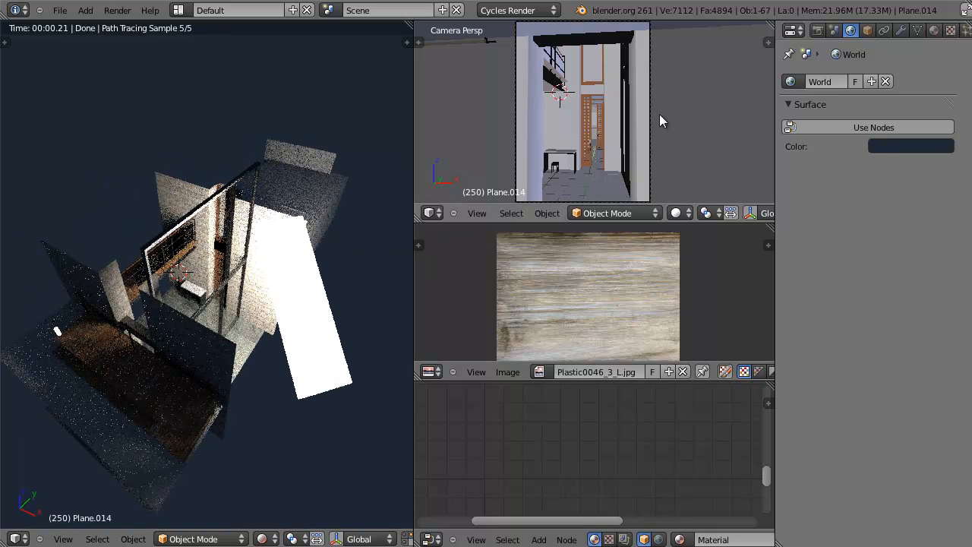
{"action": "left_click", "coordinate": [267, 538]}
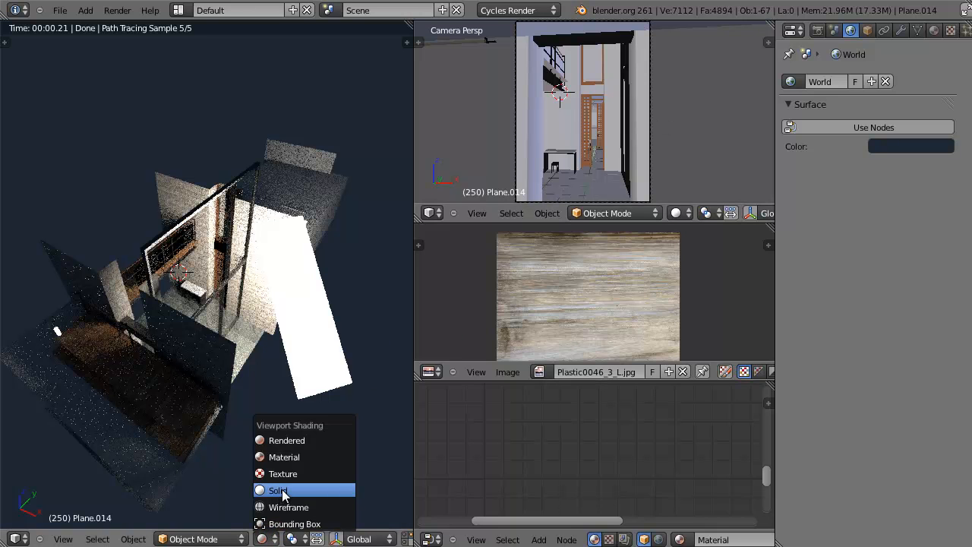
{"action": "left_click", "coordinate": [283, 490]}
Step: Examine the building's walls, open sides and outer light plane from several angles
{"action": "middle_click_drag", "start_coordinate": [294, 315], "coordinate": [231, 269]}
{"action": "mouse_move", "coordinate": [257, 217]}
{"action": "middle_mouse_down"}
{"action": "mouse_move", "coordinate": [151, 186]}
{"action": "mouse_move", "coordinate": [210, 178]}
{"action": "mouse_move", "coordinate": [246, 220]}
{"action": "middle_mouse_up"}
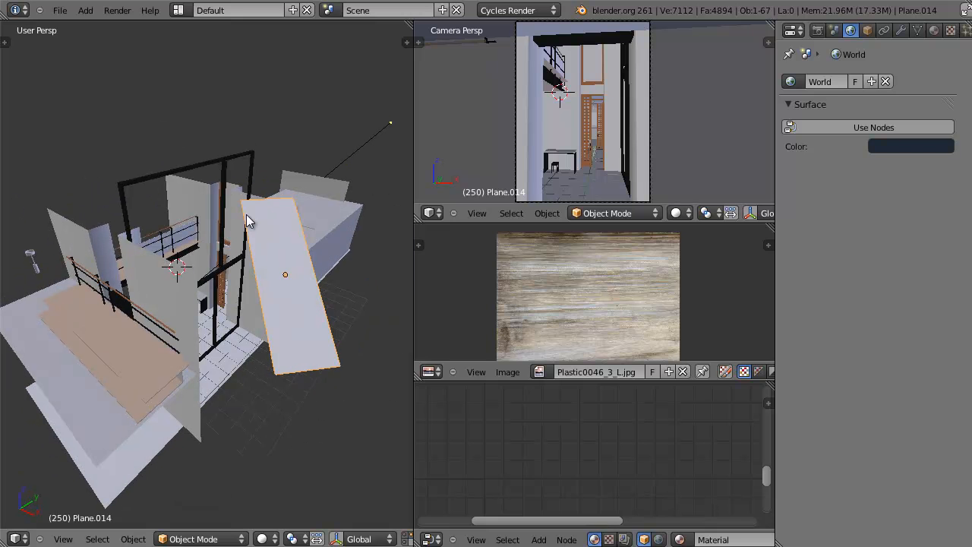
{"action": "middle_click_drag", "start_coordinate": [144, 223], "coordinate": [316, 210]}
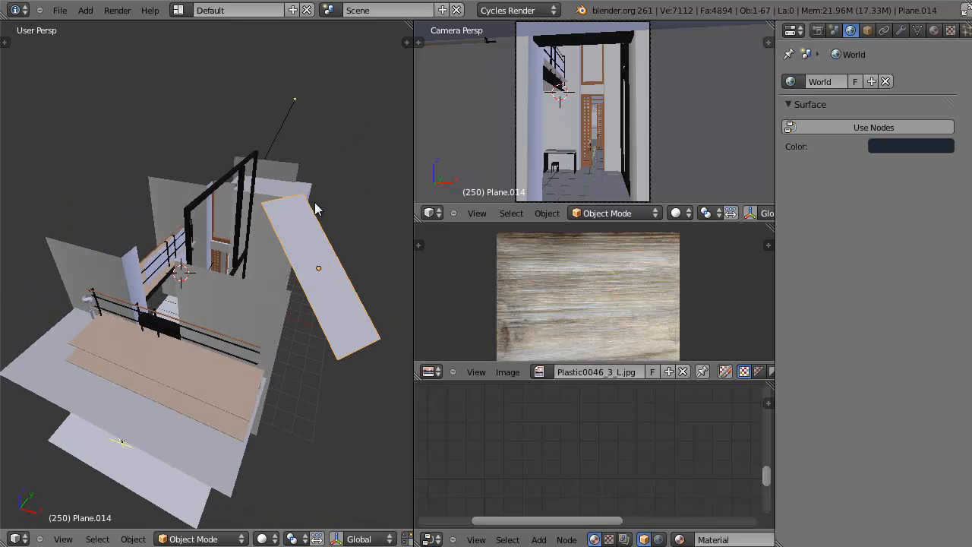
{"action": "middle_click_drag", "start_coordinate": [252, 252], "coordinate": [192, 339]}
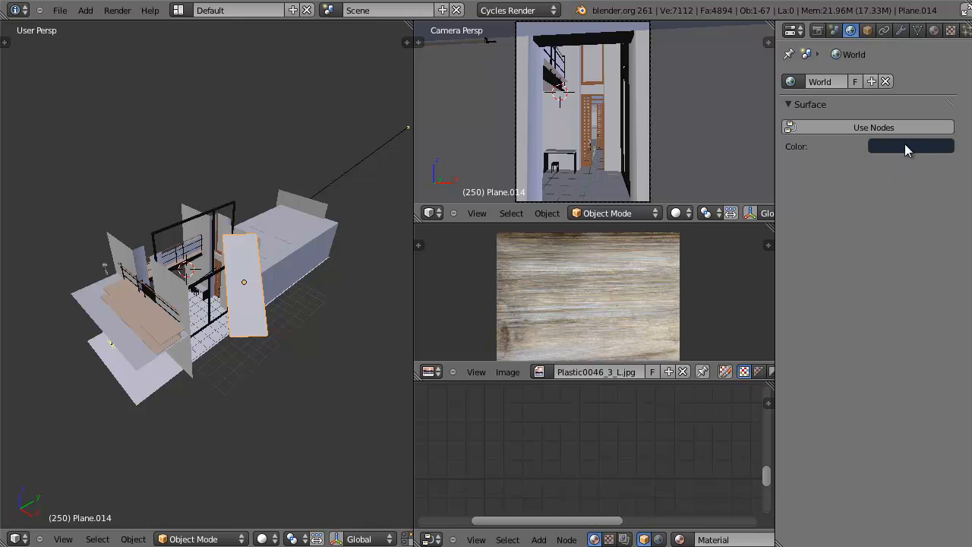
{"action": "middle_click_drag", "start_coordinate": [240, 232], "coordinate": [329, 272]}
{"action": "middle_click_drag", "start_coordinate": [402, 208], "coordinate": [224, 276]}
{"action": "mouse_move", "coordinate": [203, 243]}
{"action": "middle_mouse_down"}
{"action": "mouse_move", "coordinate": [160, 292]}
{"action": "mouse_move", "coordinate": [242, 295]}
{"action": "mouse_move", "coordinate": [212, 251]}
{"action": "middle_mouse_up"}
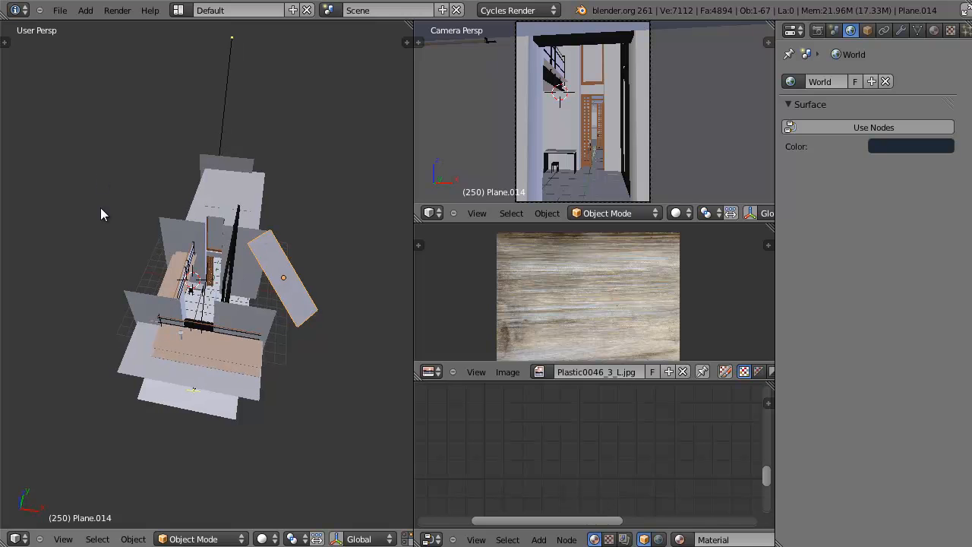
{"action": "mouse_move", "coordinate": [246, 314]}
{"action": "middle_mouse_down"}
{"action": "mouse_move", "coordinate": [243, 260]}
{"action": "mouse_move", "coordinate": [232, 284]}
{"action": "mouse_move", "coordinate": [305, 280]}
{"action": "mouse_move", "coordinate": [223, 279]}
{"action": "mouse_move", "coordinate": [251, 328]}
{"action": "middle_mouse_up"}
{"action": "scroll", "coordinate": [243, 282], "scroll_direction": "up", "scroll_amount": 4}
{"action": "scroll", "coordinate": [258, 279], "scroll_direction": "down", "scroll_amount": 4}
{"action": "scroll", "coordinate": [223, 279], "scroll_direction": "up", "scroll_amount": 2}
{"action": "scroll", "coordinate": [222, 279], "scroll_direction": "down", "scroll_amount": 2}
Step: Add a cube to the scene in an orthographic top view with wireframe shading
{"action": "key", "text": "KP_7"}
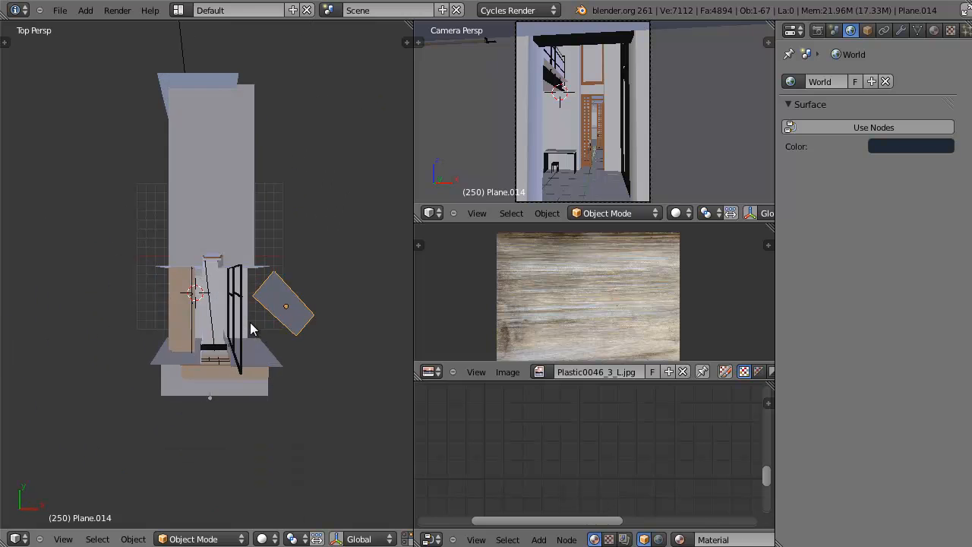
{"action": "key", "text": "z"}
{"action": "right_click", "coordinate": [252, 328]}
{"action": "key", "text": "KP_5"}
{"action": "scroll", "coordinate": [254, 324], "scroll_direction": "up", "scroll_amount": 4}
{"action": "key", "text": "shift+a"}
{"action": "mouse_move", "coordinate": [258, 326]}
{"action": "left_click", "coordinate": [302, 341]}
{"action": "scroll", "coordinate": [293, 342], "scroll_direction": "down", "scroll_amount": 2}
Step: Enlarge the new cube and move it over the main room so that it spans the tall window frame
{"action": "key", "text": "s"}
{"action": "left_click", "coordinate": [266, 343]}
{"action": "key", "text": "g"}
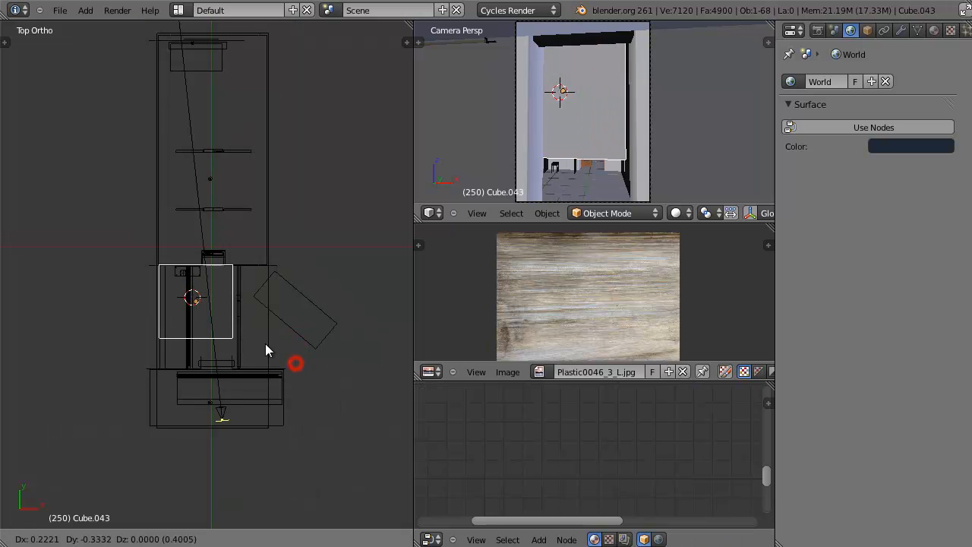
{"action": "left_click", "coordinate": [319, 357]}
{"action": "key", "text": "s"}
{"action": "left_click", "coordinate": [358, 393]}
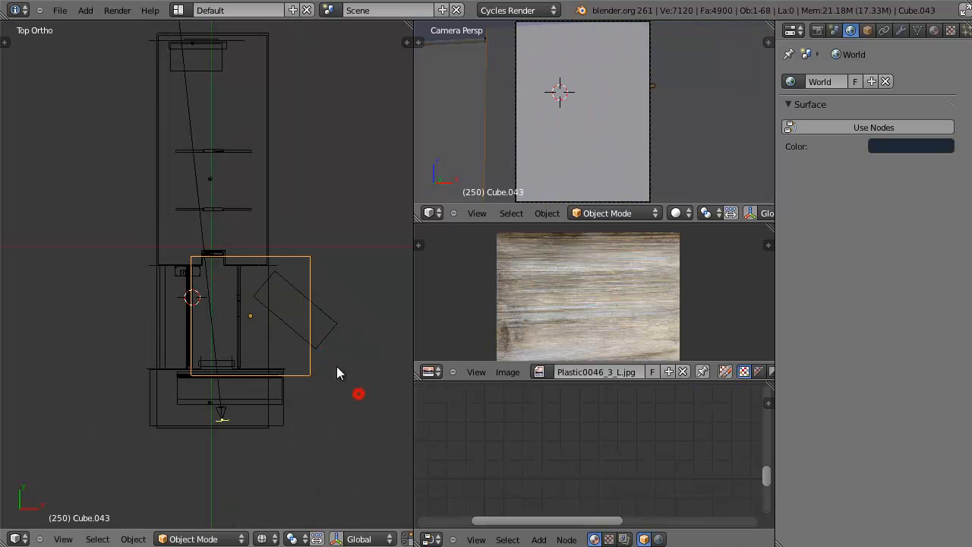
Step: Shrink the cube slightly and move it along the Y axis to line up with the main room's depth
{"action": "key", "text": "s"}
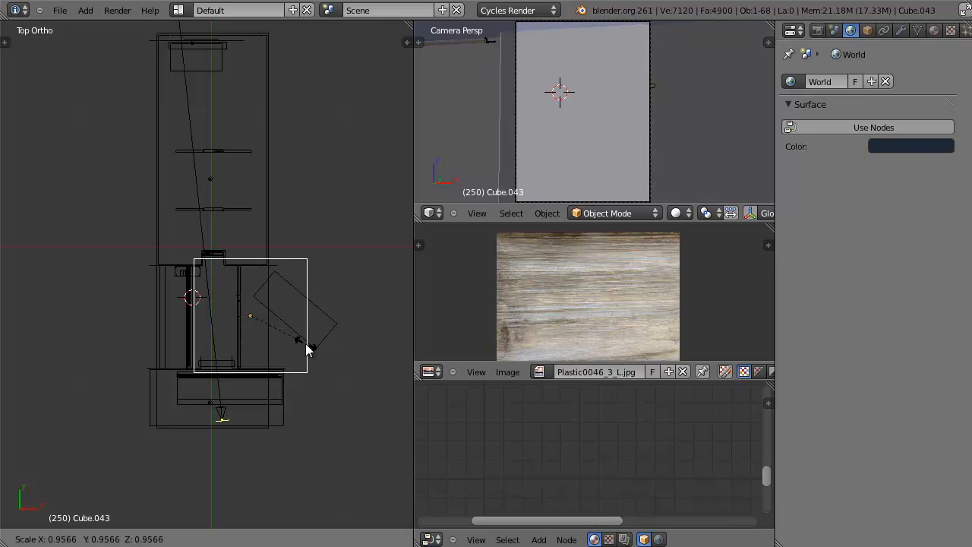
{"action": "left_click", "coordinate": [299, 344]}
{"action": "key", "text": "g"}
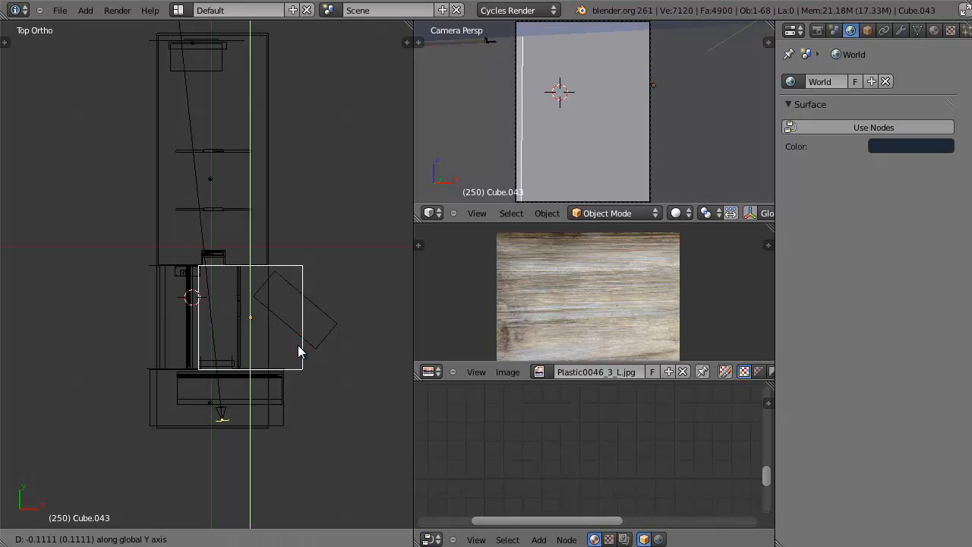
{"action": "left_click", "coordinate": [298, 345]}
Step: Stretch the cube along the Z axis to about 1.8 times its height so that it encloses the tall window frame
{"action": "mouse_move", "coordinate": [281, 356]}
{"action": "middle_mouse_down"}
{"action": "mouse_move", "coordinate": [256, 276]}
{"action": "mouse_move", "coordinate": [255, 192]}
{"action": "middle_mouse_up"}
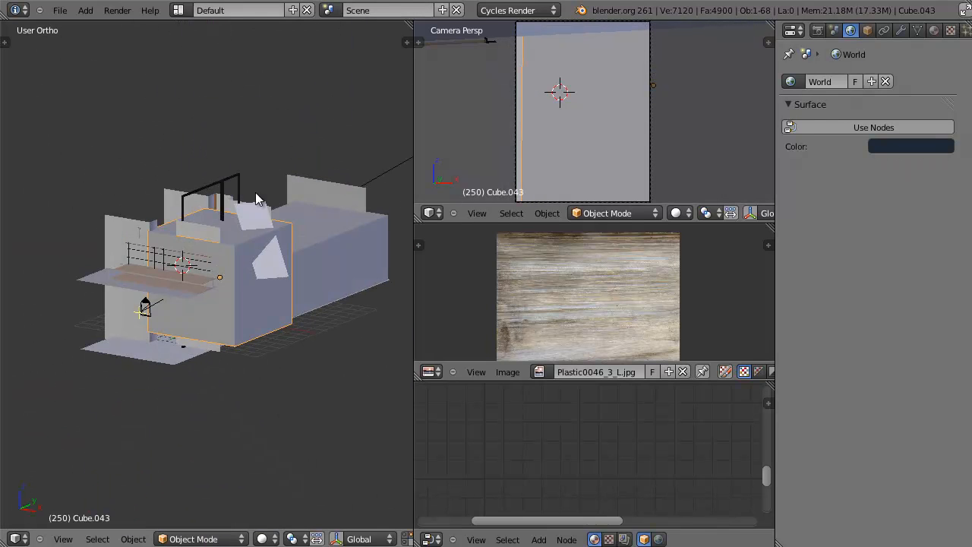
{"action": "key", "text": "s"}
{"action": "key", "text": "z"}
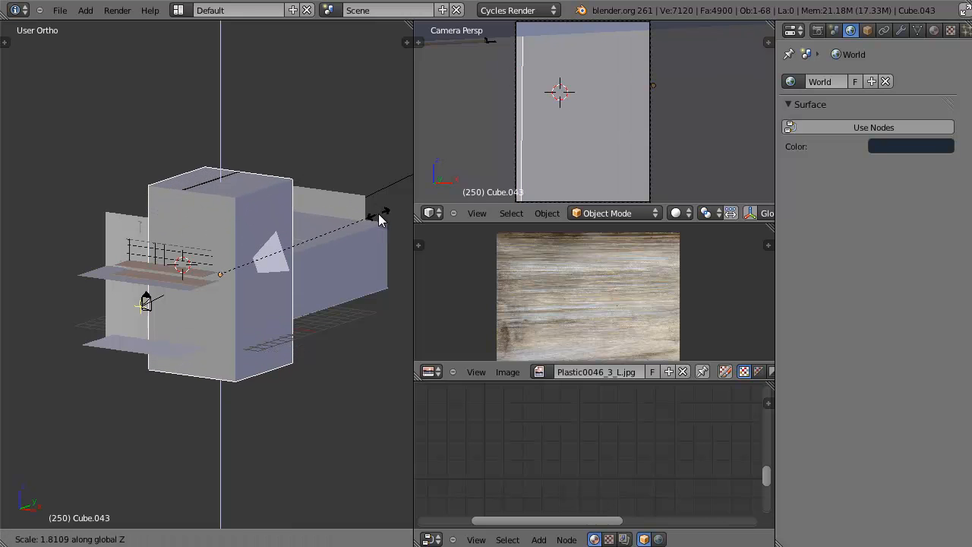
{"action": "left_click", "coordinate": [379, 219]}
{"action": "key", "text": "s"}
{"action": "key", "text": "z"}
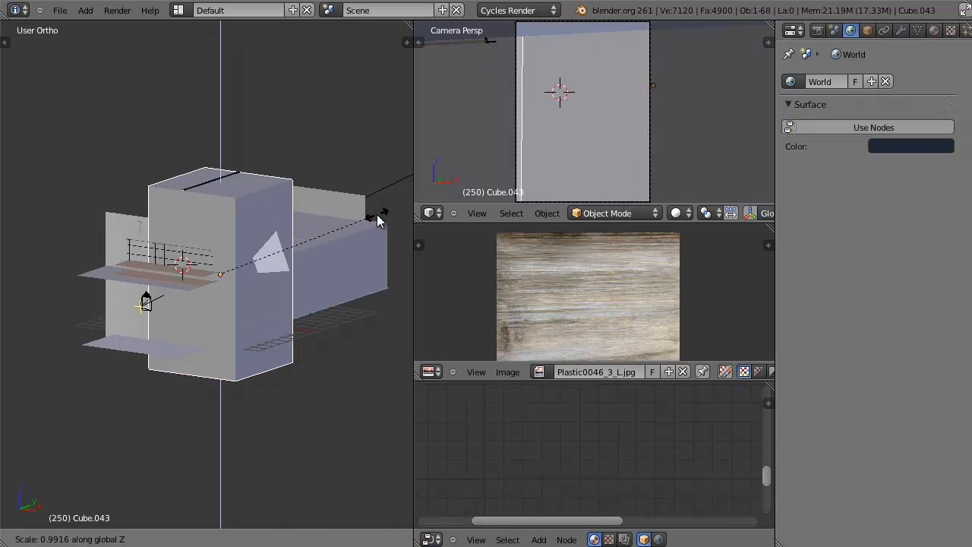
{"action": "left_click", "coordinate": [379, 219]}
Step: Adjust the cube's length and position along the Y axis so that its rear side meets the long corridor block
{"action": "mouse_move", "coordinate": [306, 215]}
{"action": "middle_mouse_down"}
{"action": "mouse_move", "coordinate": [234, 260]}
{"action": "mouse_move", "coordinate": [190, 262]}
{"action": "mouse_move", "coordinate": [303, 179]}
{"action": "mouse_move", "coordinate": [159, 205]}
{"action": "mouse_move", "coordinate": [283, 182]}
{"action": "middle_mouse_up"}
{"action": "key", "text": "s"}
{"action": "key", "text": "y"}
{"action": "left_click", "coordinate": [301, 183]}
{"action": "key", "text": "g"}
{"action": "key", "text": "y"}
{"action": "left_click", "coordinate": [167, 203]}
{"action": "left_click", "coordinate": [169, 202]}
{"action": "key", "text": "s"}
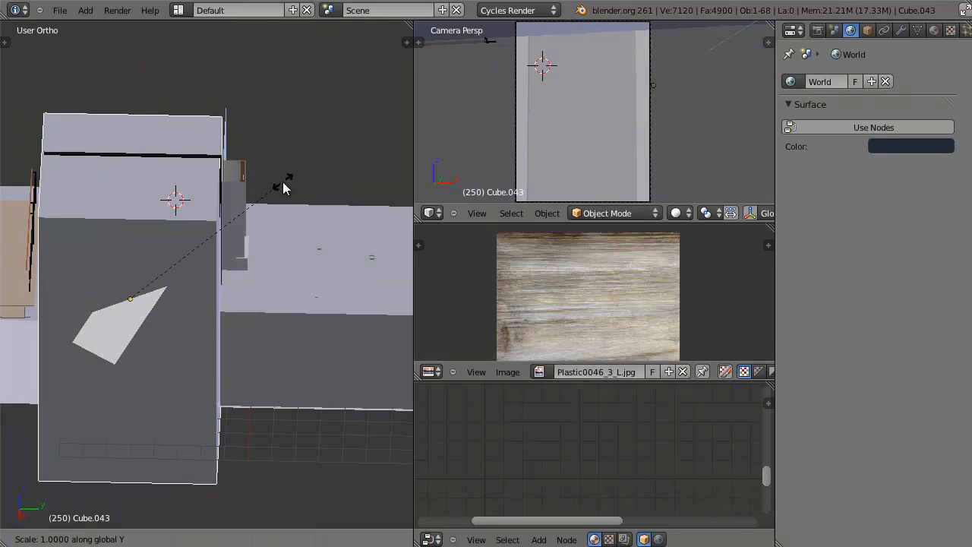
{"action": "left_click", "coordinate": [281, 183]}
{"action": "key", "text": "g"}
{"action": "key", "text": "y"}
{"action": "left_click", "coordinate": [283, 182]}
Step: Move the cube's face that blocks the camera's view along the Y axis, past the camera
{"action": "middle_click_drag", "start_coordinate": [283, 182], "coordinate": [154, 220]}
{"action": "scroll", "coordinate": [256, 198], "scroll_direction": "down", "scroll_amount": 2}
{"action": "key", "text": "Tab"}
{"action": "key", "text": "Tab"}
{"action": "key", "text": "Tab"}
{"action": "key", "text": "a"}
{"action": "key", "text": "z"}
{"action": "right_click", "coordinate": [109, 362]}
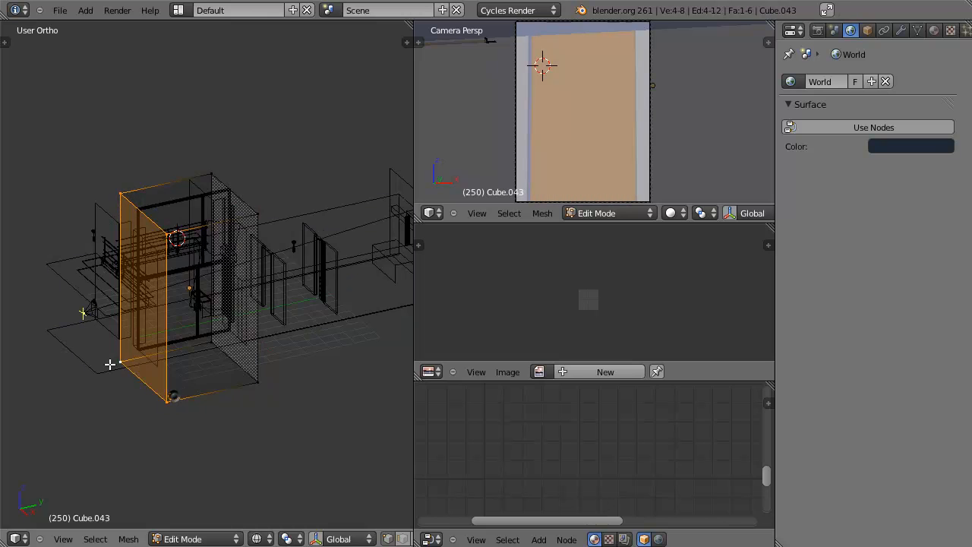
{"action": "key", "text": "z"}
{"action": "key", "text": "g"}
{"action": "key", "text": "y"}
{"action": "left_click", "coordinate": [170, 323]}
Step: Select the cube's balcony-side face and move it outward along the X axis to enclose the balcony and its outer wall
{"action": "middle_click_drag", "start_coordinate": [170, 323], "coordinate": [249, 250]}
{"action": "key", "text": "Tab"}
{"action": "key", "text": "Tab"}
{"action": "right_click", "coordinate": [218, 226]}
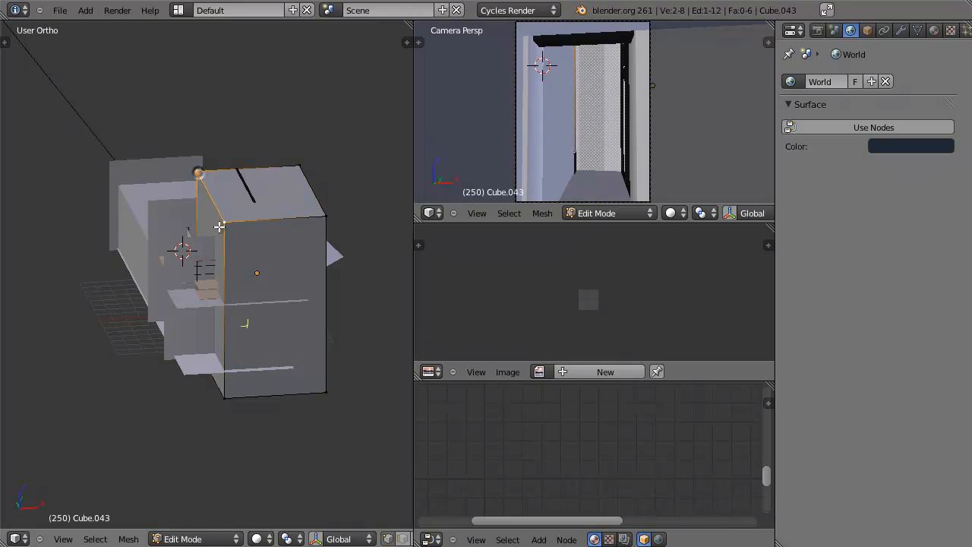
{"action": "key", "text": "z"}
{"action": "right_click", "coordinate": [193, 350], "text": "shift"}
{"action": "key", "text": "z"}
{"action": "key", "text": "g"}
{"action": "key", "text": "x"}
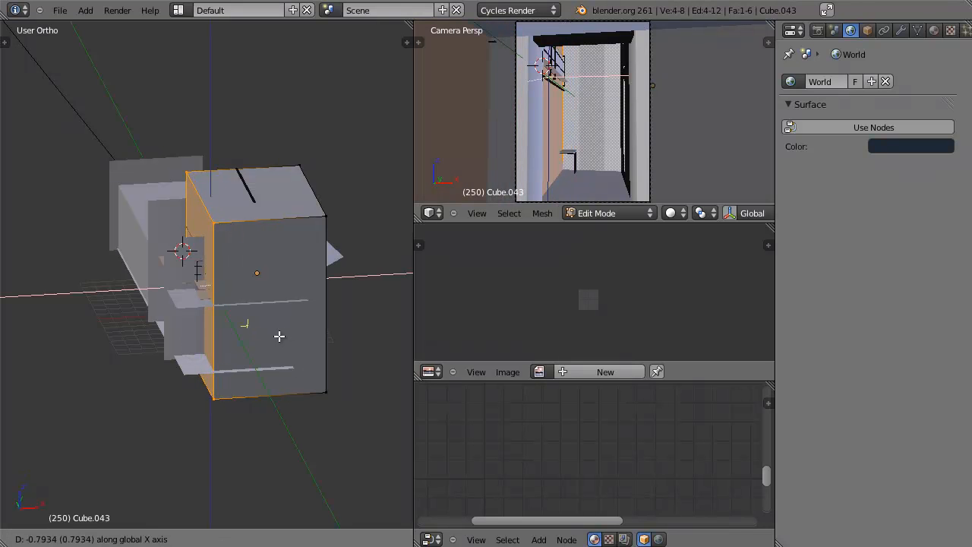
{"action": "left_click", "coordinate": [255, 343]}
{"action": "middle_click_drag", "start_coordinate": [255, 342], "coordinate": [299, 317]}
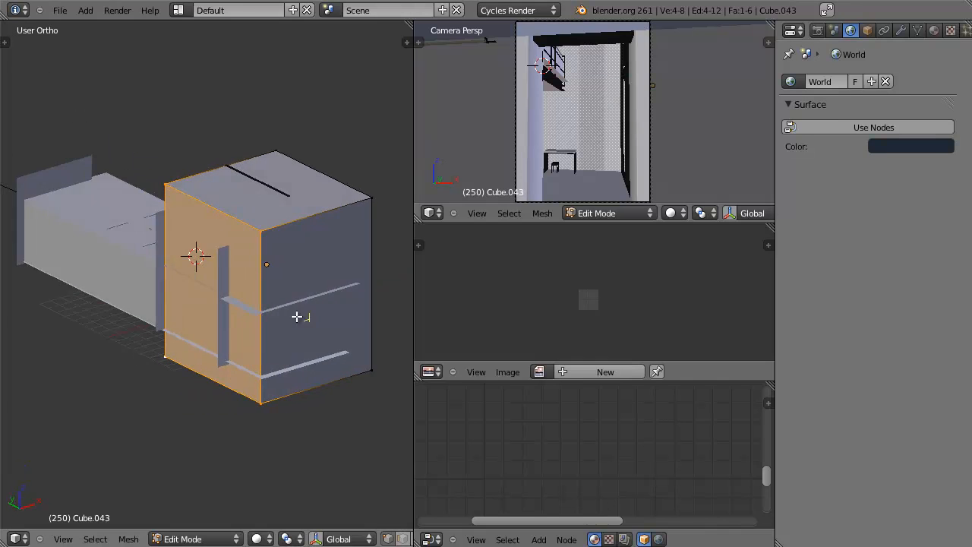
{"action": "key", "text": "g"}
{"action": "key", "text": "x"}
{"action": "left_click", "coordinate": [246, 331]}
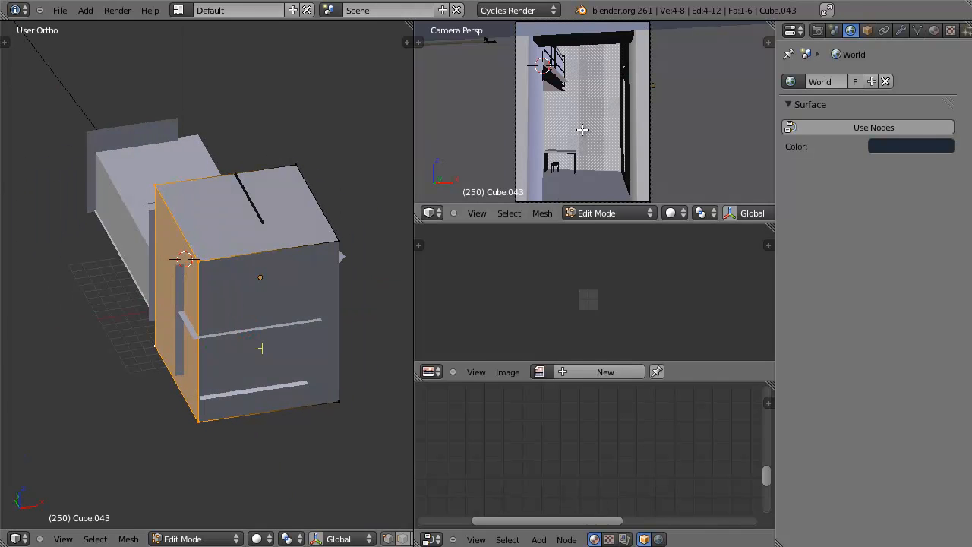
Step: Examine the enclosing cube in wireframe and solid shading from several angles and through the camera in an enlarged viewport
{"action": "key", "text": "Tab"}
{"action": "scroll", "coordinate": [580, 126], "scroll_direction": "up", "scroll_amount": 4}
{"action": "middle_click_drag", "start_coordinate": [512, 116], "coordinate": [550, 158]}
{"action": "key", "text": "z"}
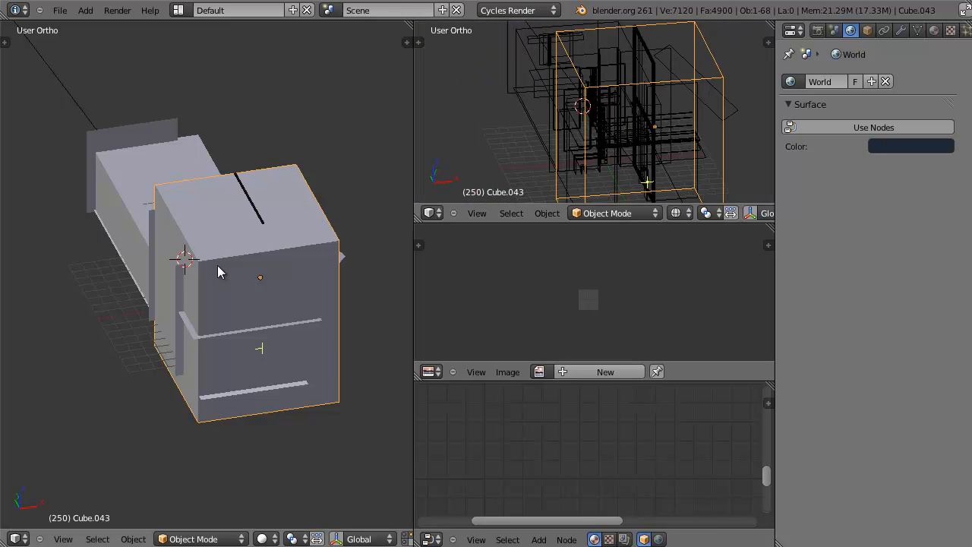
{"action": "scroll", "coordinate": [218, 302], "scroll_direction": "up", "scroll_amount": 3}
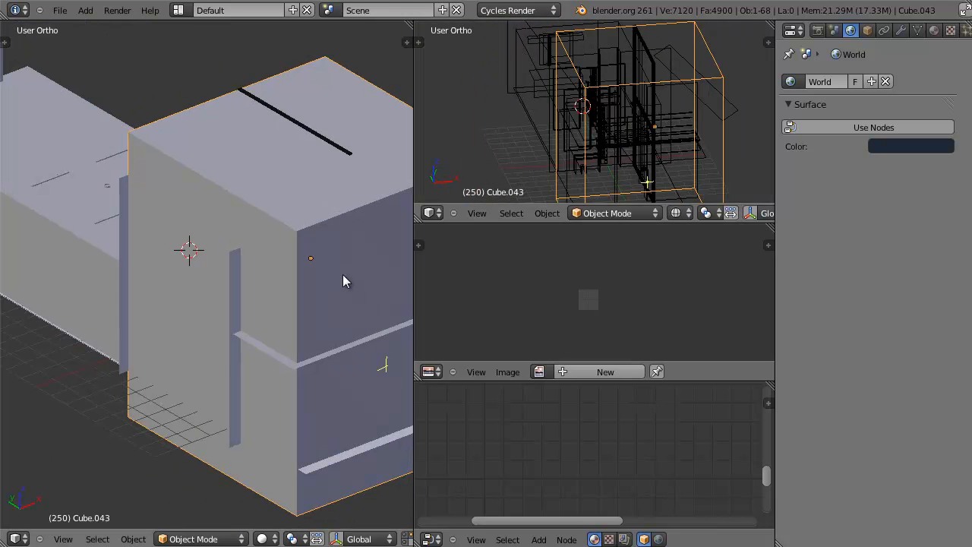
{"action": "key", "text": "ctrl+Up"}
{"action": "scroll", "coordinate": [342, 274], "scroll_direction": "down", "scroll_amount": 5}
{"action": "key", "text": "z"}
{"action": "key", "text": "z"}
{"action": "mouse_move", "coordinate": [427, 263]}
{"action": "middle_mouse_down"}
{"action": "mouse_move", "coordinate": [525, 267]}
{"action": "mouse_move", "coordinate": [531, 283]}
{"action": "middle_mouse_up"}
{"action": "key", "text": "KP_0"}
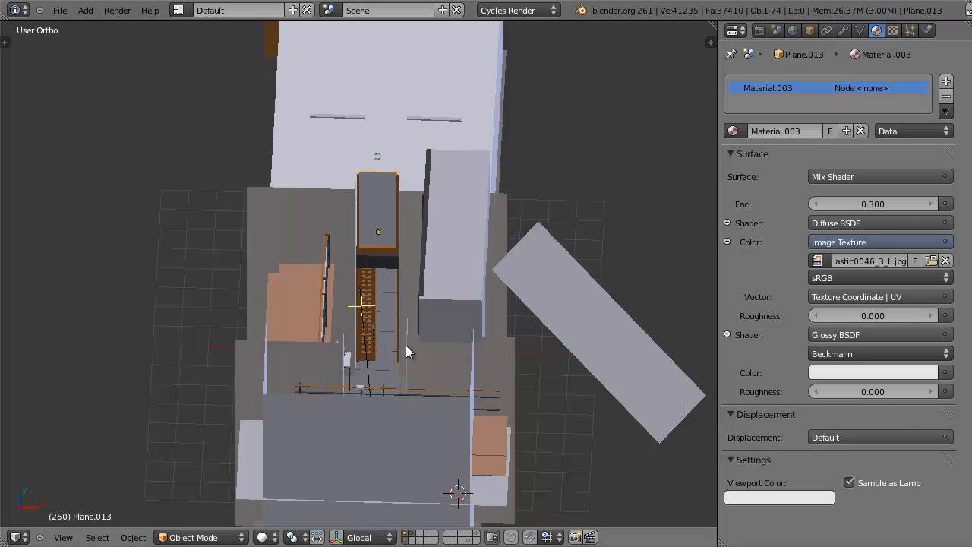
{"action": "middle_click_drag", "start_coordinate": [406, 346], "coordinate": [426, 334]}
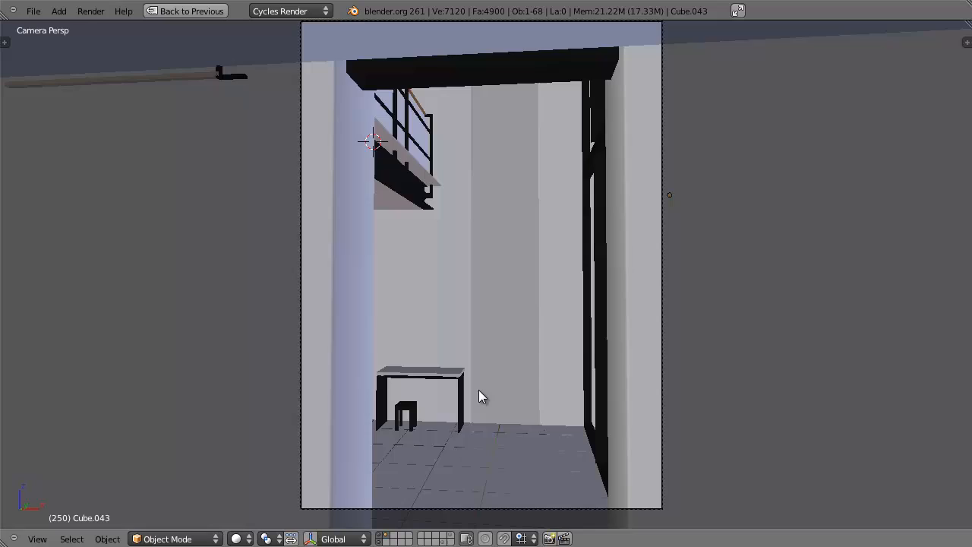
Step: Add a vertical loop cut to the cube in line with the protruding wall strip and a horizontal one near the strip's top
{"action": "middle_click_drag", "start_coordinate": [479, 395], "coordinate": [545, 255]}
{"action": "scroll", "coordinate": [422, 230], "scroll_direction": "down", "scroll_amount": 3}
{"action": "key", "text": "Tab"}
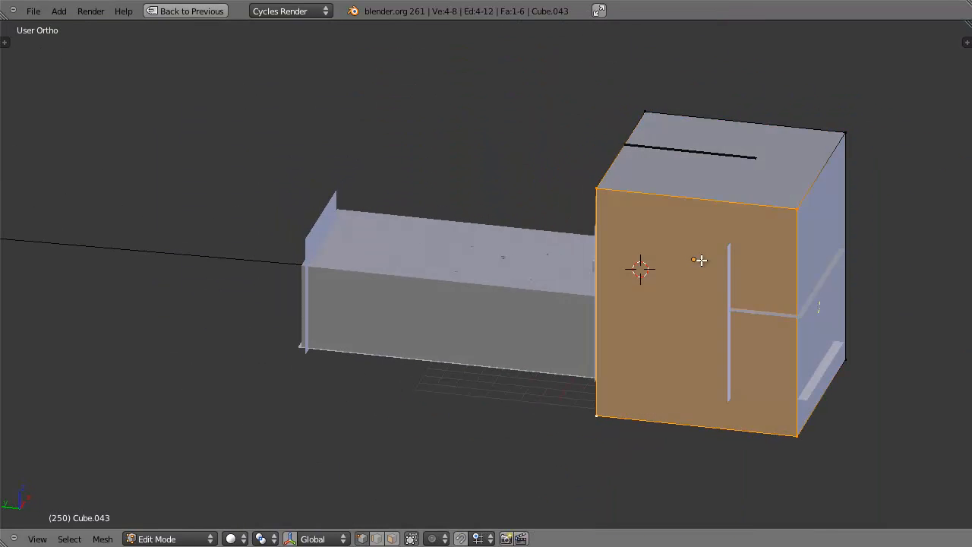
{"action": "middle_click_drag", "start_coordinate": [715, 270], "coordinate": [644, 248], "text": "shift"}
{"action": "key", "text": "a"}
{"action": "key", "text": "ctrl+r"}
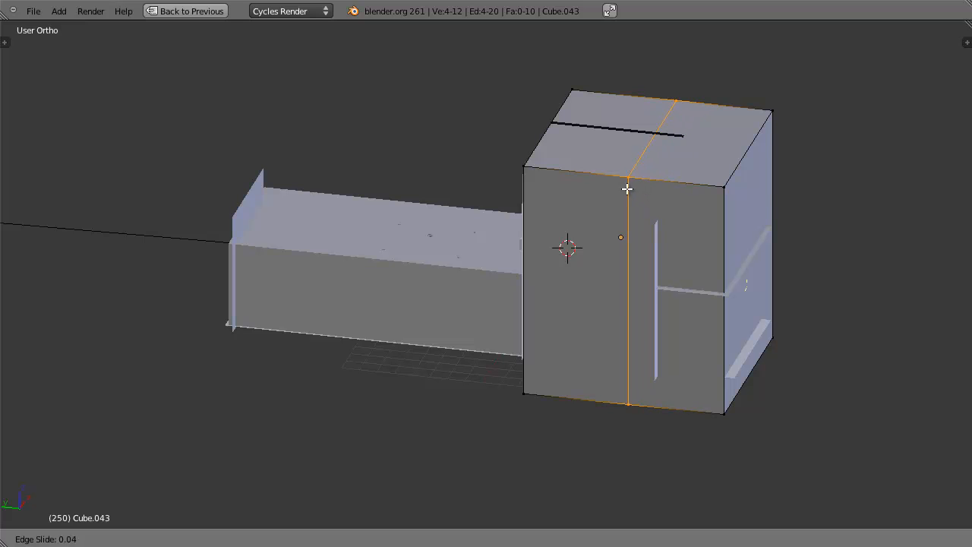
{"action": "left_click", "coordinate": [651, 207]}
{"action": "key", "text": "ctrl+r"}
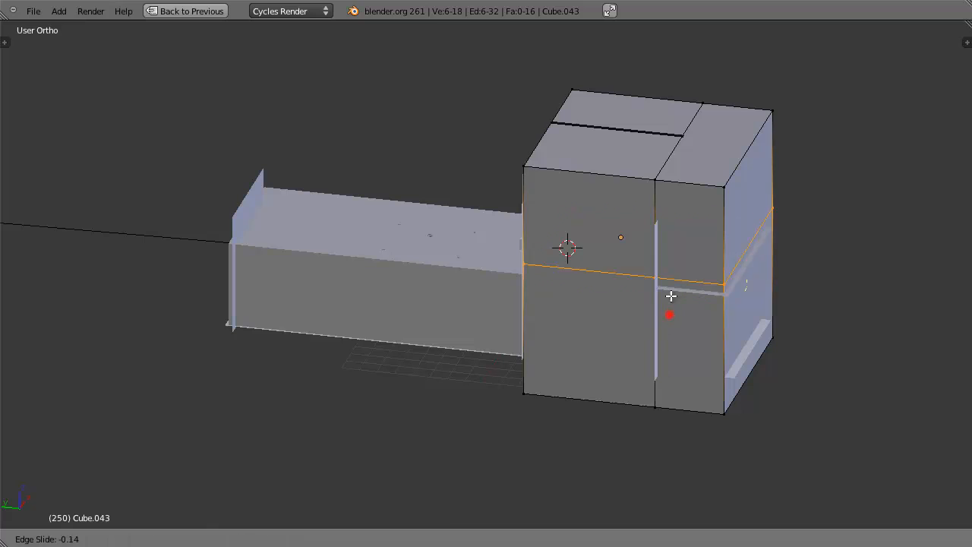
{"action": "left_click", "coordinate": [670, 243]}
Step: Delete the large lower face on the cube's balcony side and the adjoining floor face
{"action": "middle_click_drag", "start_coordinate": [670, 243], "coordinate": [585, 385]}
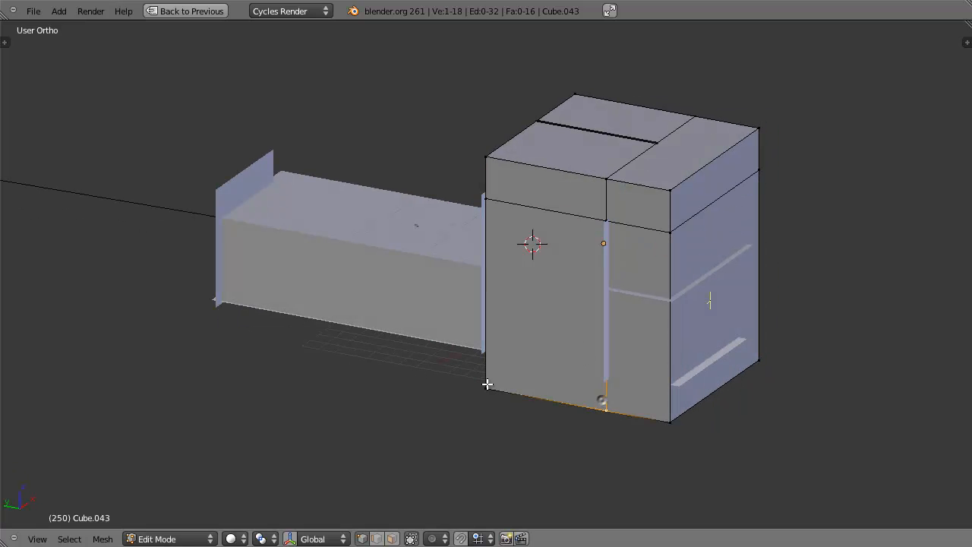
{"action": "right_click", "coordinate": [600, 219], "text": "shift"}
{"action": "key", "text": "x"}
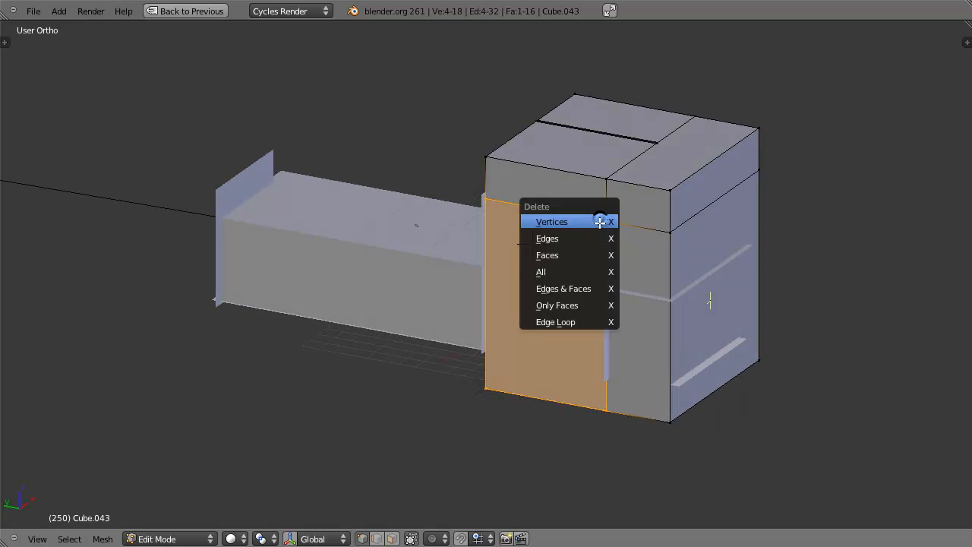
{"action": "left_click", "coordinate": [588, 255]}
{"action": "middle_click_drag", "start_coordinate": [589, 255], "coordinate": [519, 390]}
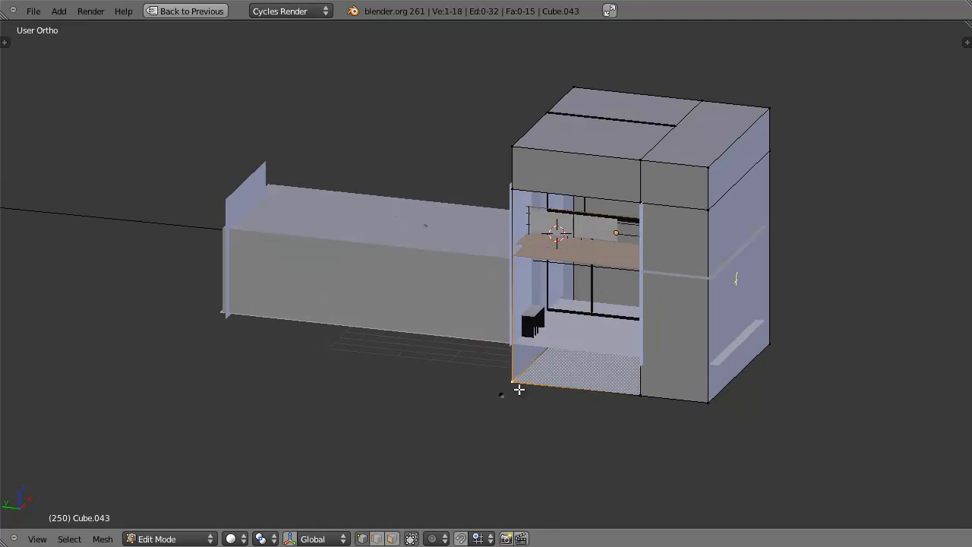
{"action": "right_click", "coordinate": [621, 397], "text": "shift"}
{"action": "key", "text": "x"}
{"action": "left_click", "coordinate": [613, 386]}
Step: Delete the large lower face on the cube's window side to open it towards the outer light plane
{"action": "middle_click_drag", "start_coordinate": [613, 386], "coordinate": [367, 338]}
{"action": "key", "text": "z"}
{"action": "key", "text": "z"}
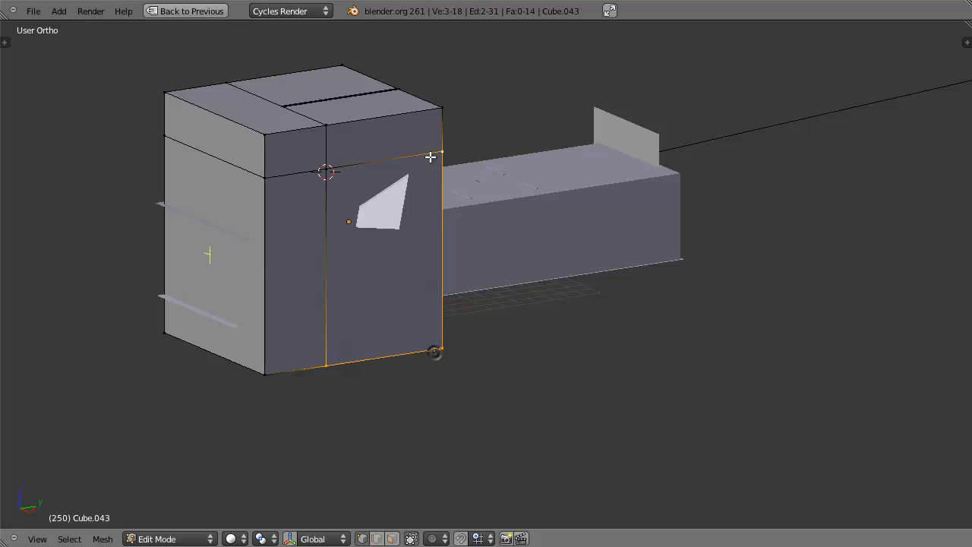
{"action": "right_click", "coordinate": [346, 170], "text": "shift"}
{"action": "key", "text": "x"}
{"action": "left_click", "coordinate": [325, 188]}
{"action": "middle_click_drag", "start_coordinate": [445, 210], "coordinate": [421, 170]}
{"action": "key", "text": "Tab"}
Step: Select the tilted light plane and move it farther away from the building in a wireframe top view
{"action": "middle_click_drag", "start_coordinate": [394, 116], "coordinate": [467, 163]}
{"action": "right_click", "coordinate": [473, 171]}
{"action": "key", "text": "KP_7"}
{"action": "key", "text": "z"}
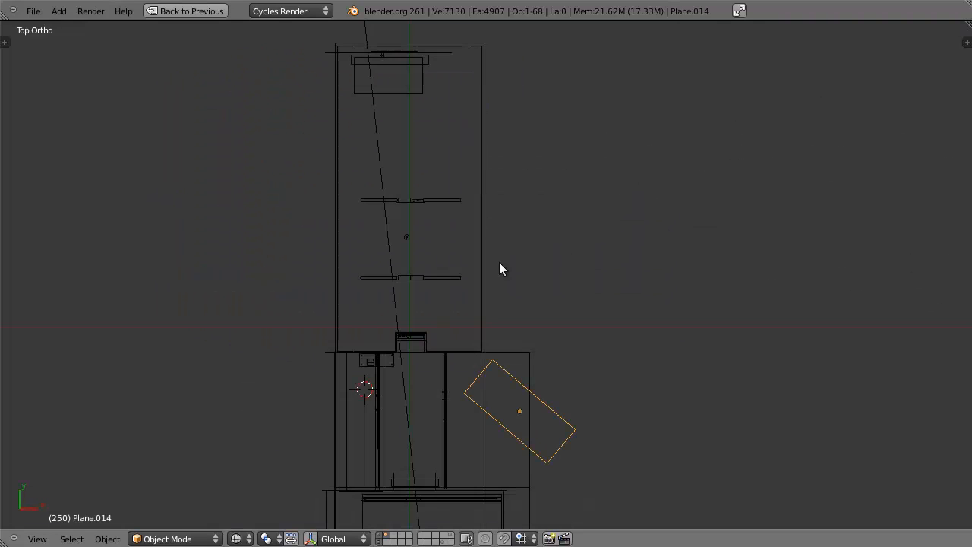
{"action": "key", "text": "g"}
{"action": "left_click", "coordinate": [582, 319]}
Step: Enlarge the light plane and adjust its height along the Z axis in front of the window-side opening
{"action": "mouse_move", "coordinate": [582, 319]}
{"action": "middle_mouse_down"}
{"action": "mouse_move", "coordinate": [464, 210]}
{"action": "mouse_move", "coordinate": [419, 146]}
{"action": "mouse_move", "coordinate": [476, 154]}
{"action": "middle_mouse_up"}
{"action": "key", "text": "z"}
{"action": "key", "text": "s"}
{"action": "left_click", "coordinate": [524, 182]}
{"action": "key", "text": "g"}
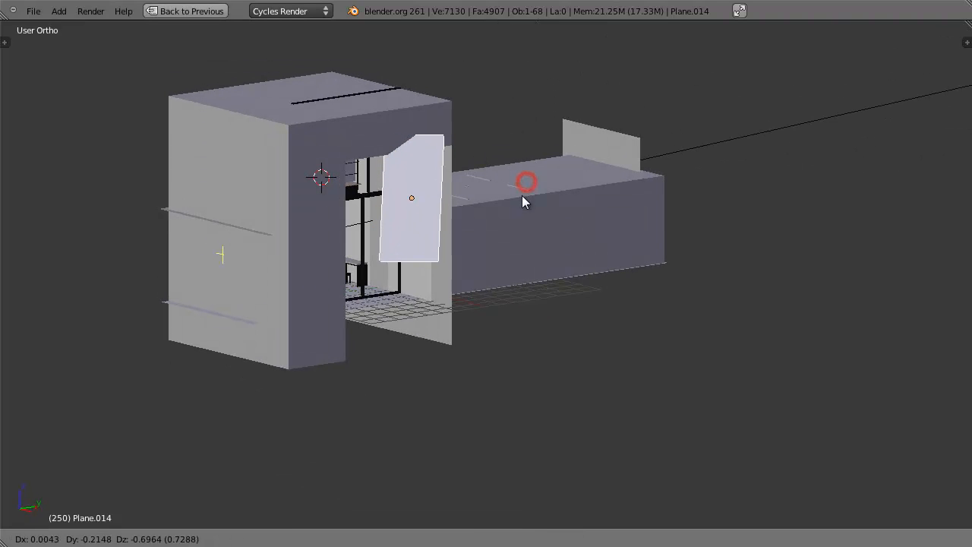
{"action": "key", "text": "z"}
{"action": "left_click", "coordinate": [527, 216]}
Step: Reposition the light plane along the X and Y axes so that it faces the opening in the cube
{"action": "middle_click_drag", "start_coordinate": [527, 214], "coordinate": [393, 186]}
{"action": "key", "text": "g"}
{"action": "key", "text": "x"}
{"action": "left_click", "coordinate": [607, 203]}
{"action": "key", "text": "g"}
{"action": "key", "text": "y"}
{"action": "left_click", "coordinate": [410, 212]}
{"action": "key", "text": "g"}
{"action": "key", "text": "y"}
{"action": "left_click", "coordinate": [425, 186]}
Step: Shift the vertical edge of the cube's window-side opening along the Y axis
{"action": "middle_click_drag", "start_coordinate": [455, 170], "coordinate": [352, 208]}
{"action": "key", "text": "Tab"}
{"action": "middle_click_drag", "start_coordinate": [318, 164], "coordinate": [301, 300]}
{"action": "key", "text": "g"}
{"action": "key", "text": "y"}
{"action": "left_click", "coordinate": [347, 321]}
{"action": "key", "text": "Tab"}
Step: Show the scene through the camera with rendered shading and restore the multi-panel layout
{"action": "middle_click_drag", "start_coordinate": [347, 321], "coordinate": [313, 261]}
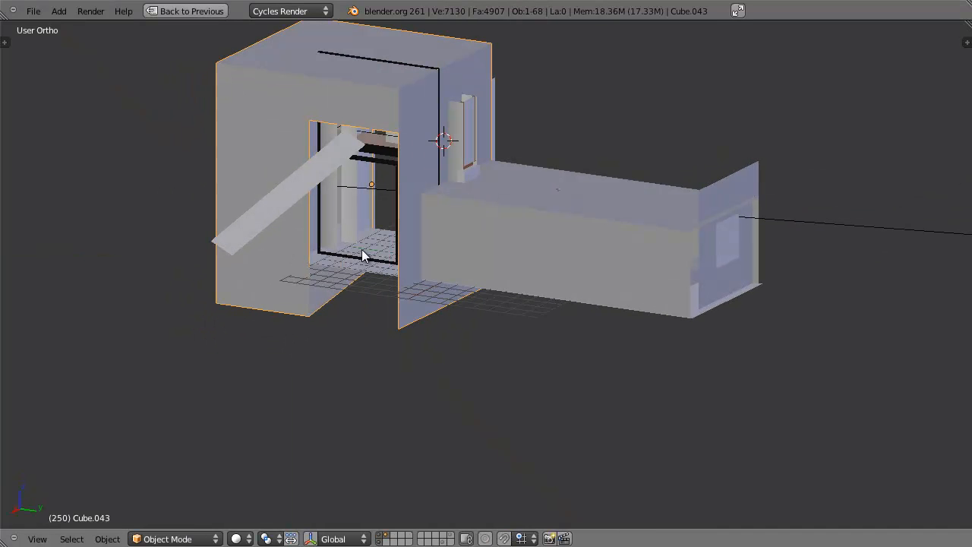
{"action": "key", "text": "KP_0"}
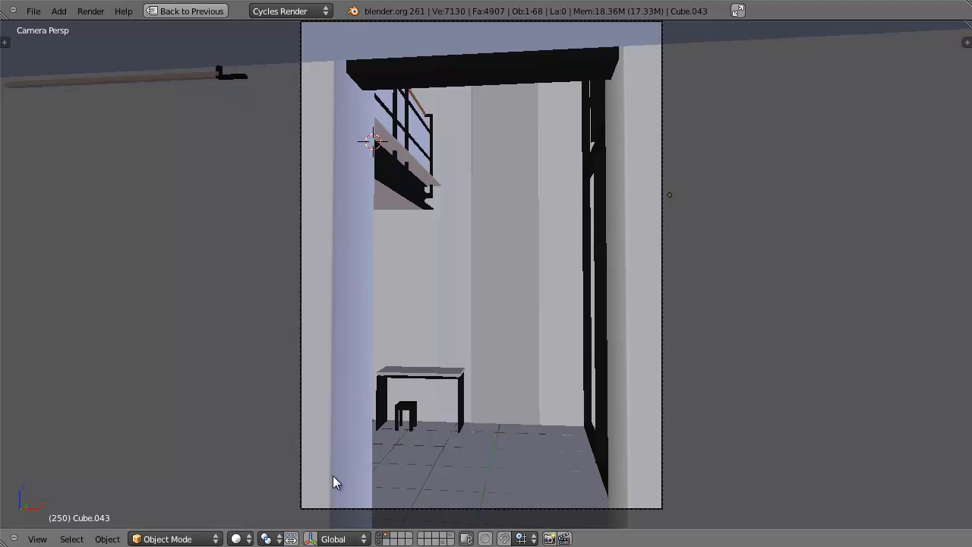
{"action": "left_click", "coordinate": [236, 538]}
{"action": "left_click", "coordinate": [275, 431]}
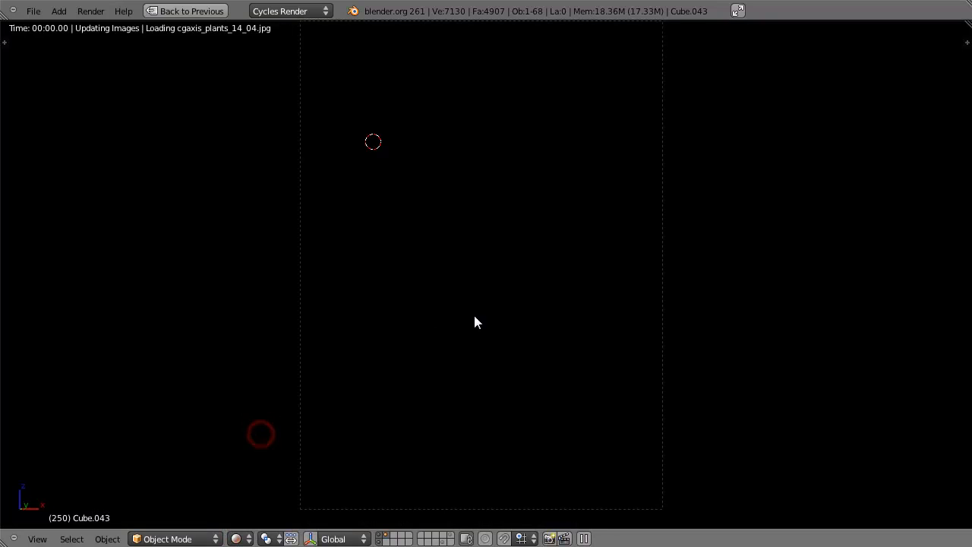
{"action": "key", "text": "ctrl+Down"}
{"action": "scroll", "coordinate": [235, 330], "scroll_direction": "up", "scroll_amount": 2}
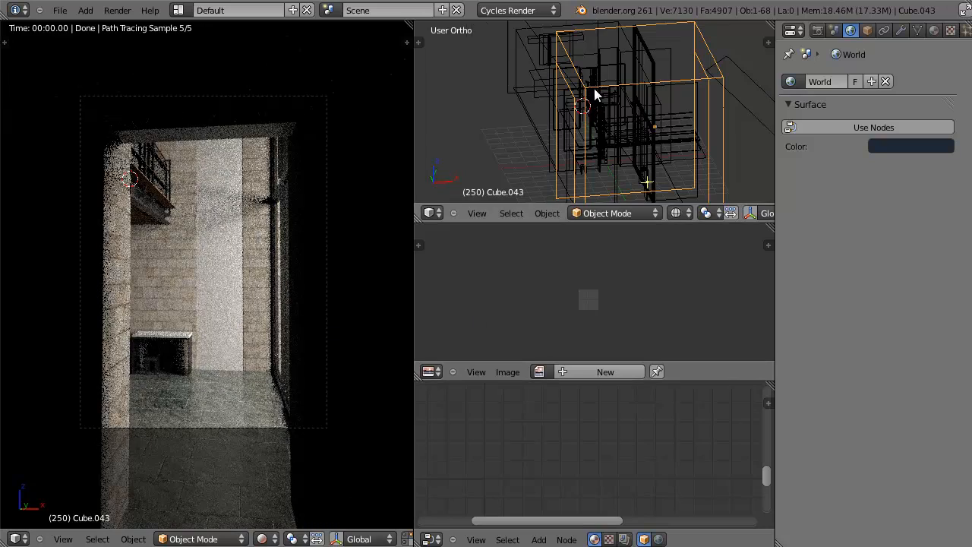
Step: Add a vertical loop cut to the cube's corridor-side wall beside the passage, working in solid shading
{"action": "key", "text": "z"}
{"action": "mouse_move", "coordinate": [594, 94]}
{"action": "middle_mouse_down"}
{"action": "mouse_move", "coordinate": [676, 122]}
{"action": "mouse_move", "coordinate": [479, 89]}
{"action": "middle_mouse_up"}
{"action": "key", "text": "Tab"}
{"action": "mouse_move", "coordinate": [681, 98]}
{"action": "middle_mouse_down"}
{"action": "mouse_move", "coordinate": [613, 127]}
{"action": "mouse_move", "coordinate": [534, 143]}
{"action": "mouse_move", "coordinate": [572, 82]}
{"action": "mouse_move", "coordinate": [516, 78]}
{"action": "mouse_move", "coordinate": [590, 89]}
{"action": "mouse_move", "coordinate": [601, 135]}
{"action": "middle_mouse_up"}
{"action": "key", "text": "z"}
{"action": "key", "text": "z"}
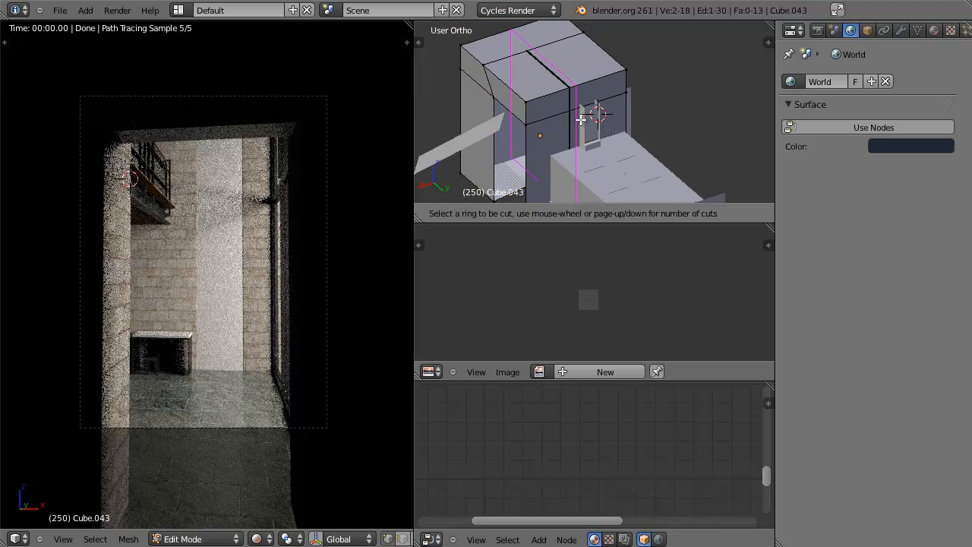
{"action": "left_click", "coordinate": [580, 119]}
{"action": "left_click", "coordinate": [551, 120]}
Step: Add a second vertical loop cut on the other side of the passage in the corridor-side wall
{"action": "scroll", "coordinate": [551, 119], "scroll_direction": "up", "scroll_amount": 4}
{"action": "key", "text": "z"}
{"action": "mouse_move", "coordinate": [599, 128]}
{"action": "middle_mouse_down"}
{"action": "mouse_move", "coordinate": [564, 141]}
{"action": "mouse_move", "coordinate": [591, 122]}
{"action": "middle_mouse_up"}
{"action": "key", "text": "z"}
{"action": "left_click", "coordinate": [608, 114]}
{"action": "left_click", "coordinate": [610, 114]}
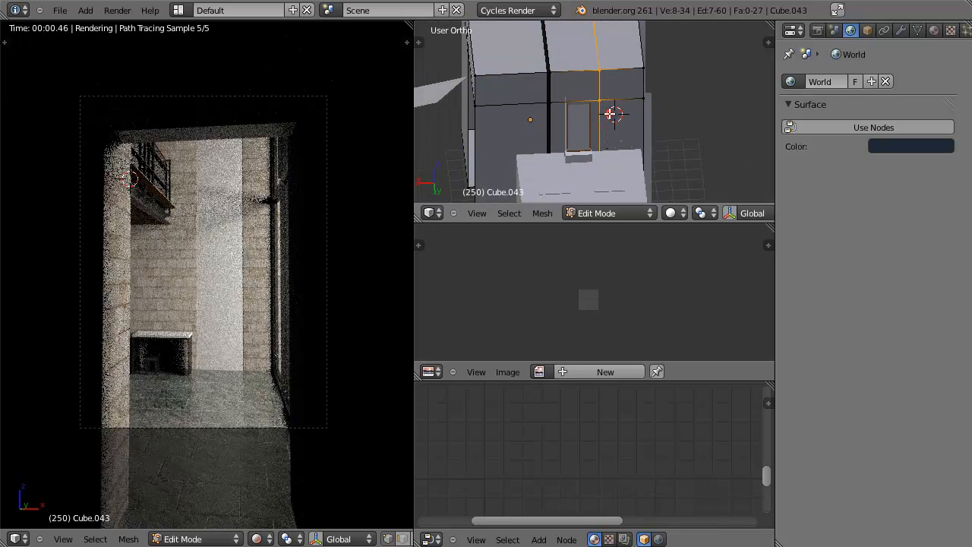
Step: Delete the bottom edge between the two vertical cuts to open the cube's wall towards the corridor, and finish editing the mesh
{"action": "key", "text": "z"}
{"action": "scroll", "coordinate": [596, 183], "scroll_direction": "down", "scroll_amount": 3}
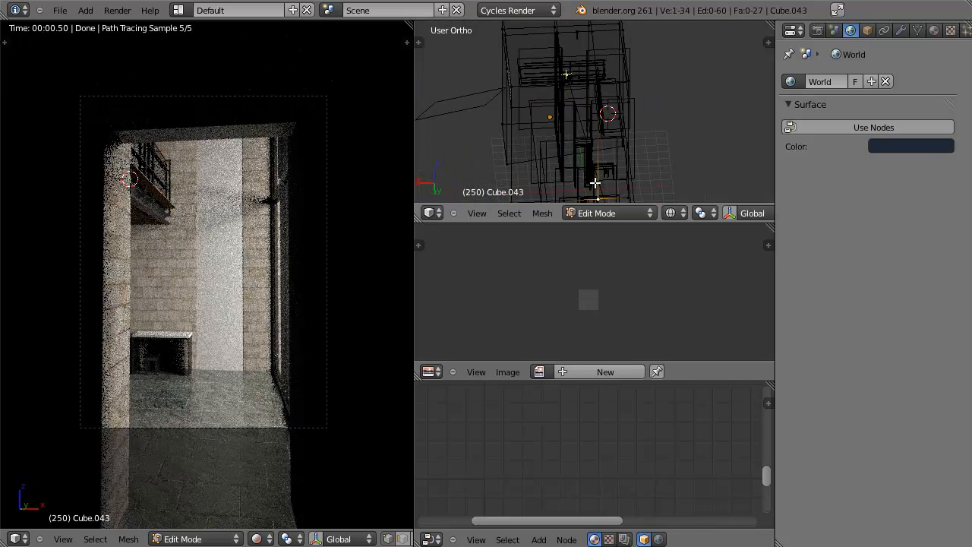
{"action": "scroll", "coordinate": [565, 191], "scroll_direction": "down", "scroll_amount": 2}
{"action": "key", "text": "x"}
{"action": "left_click", "coordinate": [567, 189]}
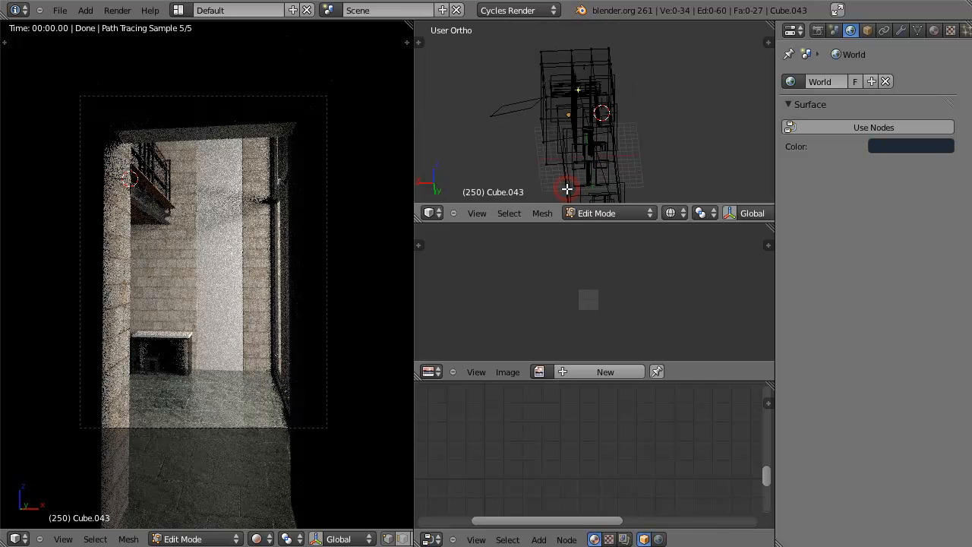
{"action": "right_click", "coordinate": [591, 163], "text": "shift"}
{"action": "key", "text": "x"}
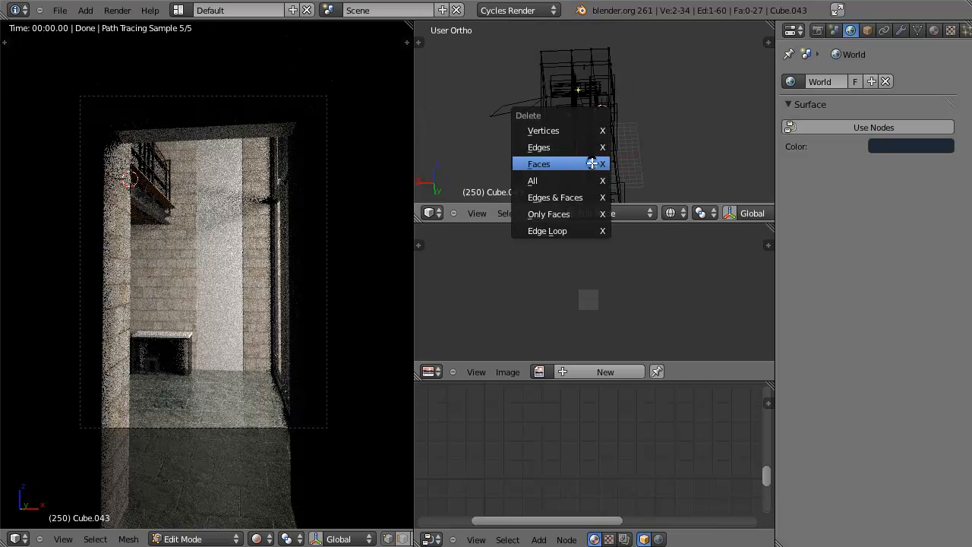
{"action": "left_click", "coordinate": [583, 147]}
{"action": "scroll", "coordinate": [581, 152], "scroll_direction": "up", "scroll_amount": 4}
{"action": "key", "text": "z"}
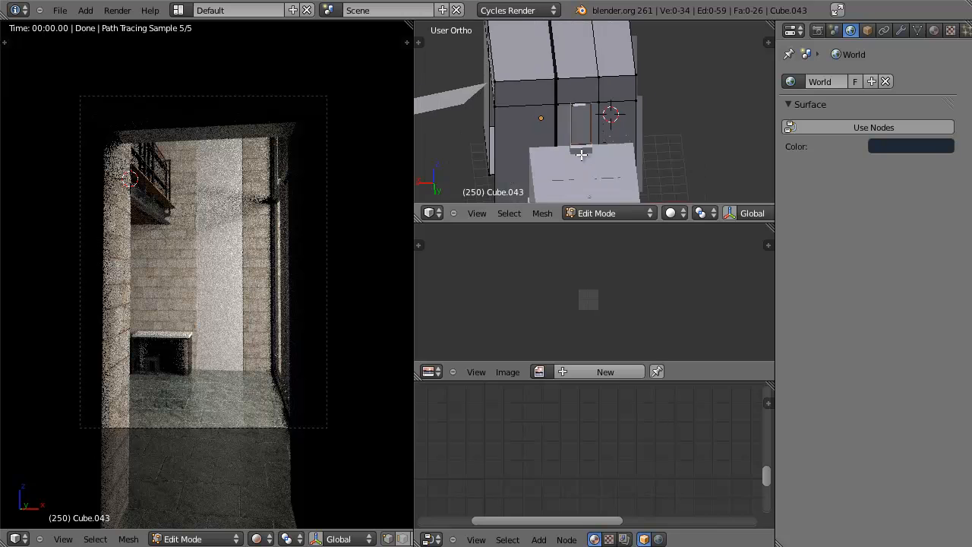
{"action": "middle_click_drag", "start_coordinate": [610, 132], "coordinate": [580, 114]}
{"action": "key", "text": "Tab"}
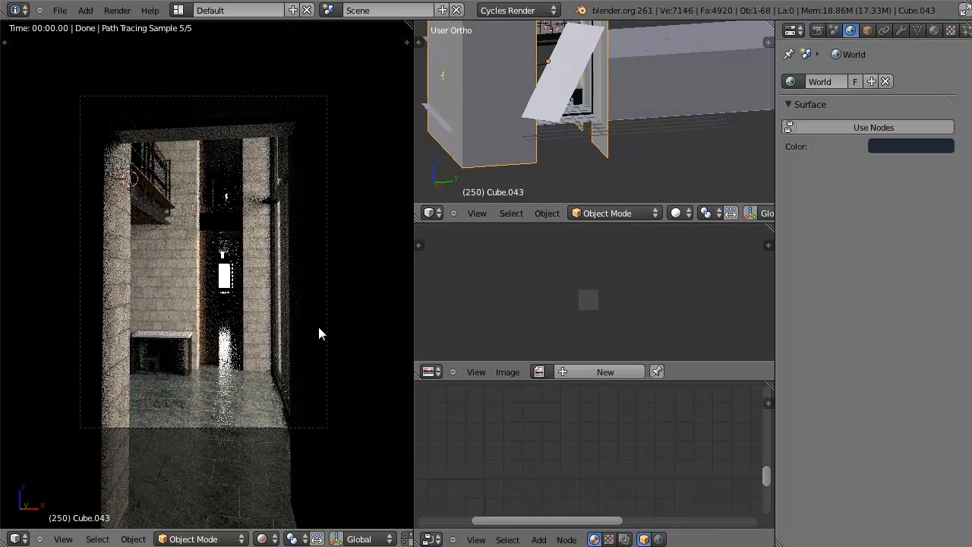
Step: Move the vertical edge of the cube's opening beside the light plane about 0.96 along the Y axis, finishing in solid shading
{"action": "scroll", "coordinate": [318, 327], "scroll_direction": "up", "scroll_amount": 2}
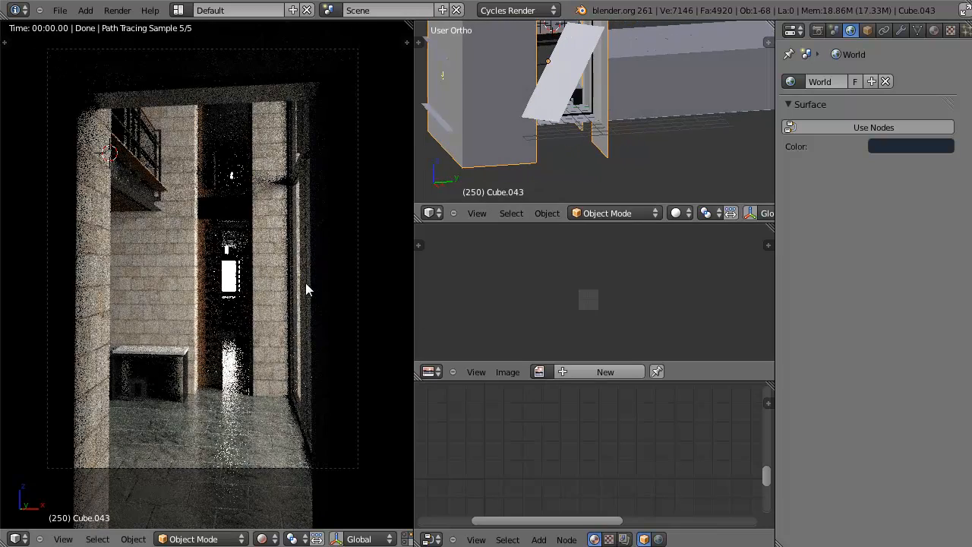
{"action": "middle_click_drag", "start_coordinate": [641, 129], "coordinate": [630, 138]}
{"action": "middle_click_drag", "start_coordinate": [523, 68], "coordinate": [534, 128]}
{"action": "key", "text": "Tab"}
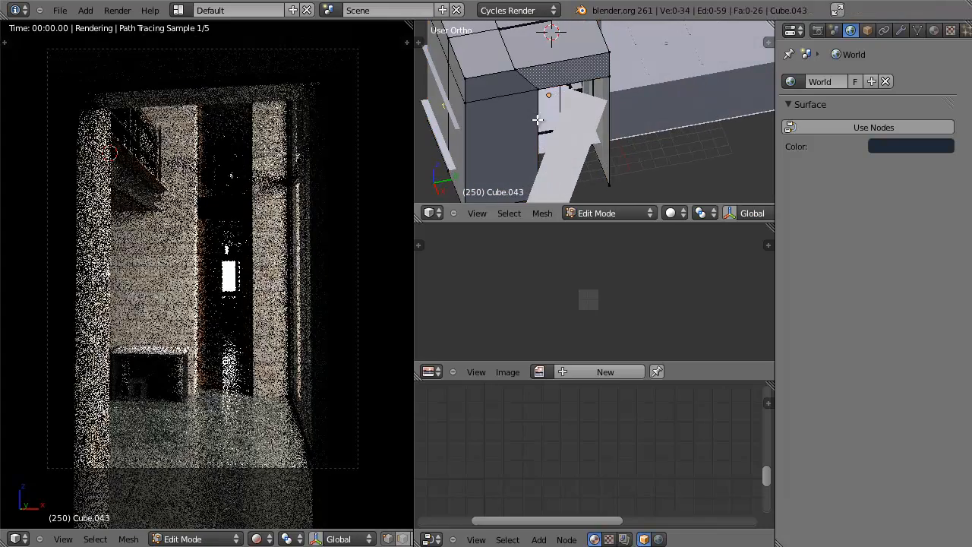
{"action": "key", "text": "z"}
{"action": "key", "text": "g"}
{"action": "key", "text": "y"}
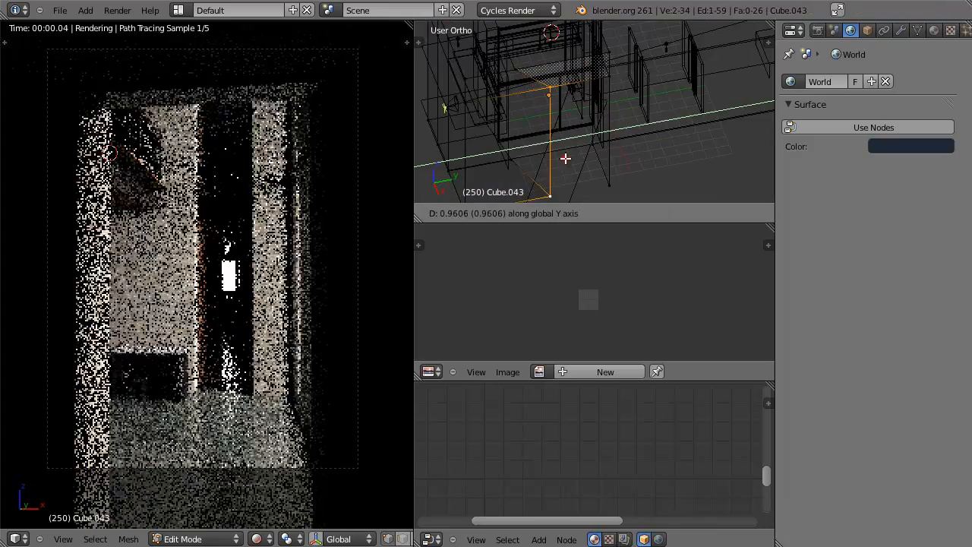
{"action": "left_click", "coordinate": [565, 158]}
{"action": "key", "text": "Tab"}
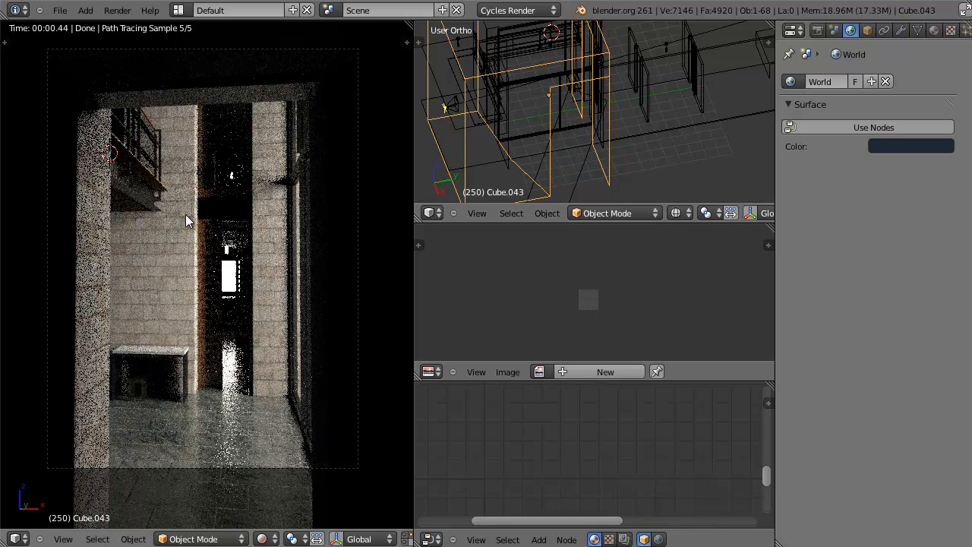
{"action": "key", "text": "z"}
{"action": "mouse_move", "coordinate": [601, 119]}
{"action": "middle_mouse_down"}
{"action": "mouse_move", "coordinate": [573, 89]}
{"action": "mouse_move", "coordinate": [616, 102]}
{"action": "mouse_move", "coordinate": [658, 92]}
{"action": "middle_mouse_up"}
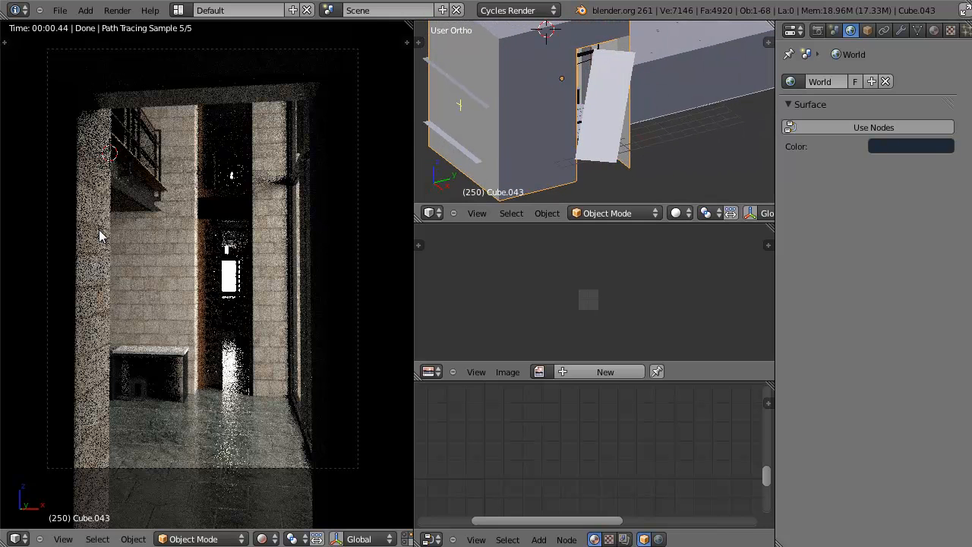
Step: Delete one more horizontal edge of the cube to open its shell further, working in wireframe, and finish editing the mesh
{"action": "key", "text": "Tab"}
{"action": "mouse_move", "coordinate": [486, 114]}
{"action": "middle_mouse_down"}
{"action": "mouse_move", "coordinate": [503, 101]}
{"action": "mouse_move", "coordinate": [618, 141]}
{"action": "mouse_move", "coordinate": [503, 147]}
{"action": "mouse_move", "coordinate": [573, 80]}
{"action": "mouse_move", "coordinate": [585, 169]}
{"action": "mouse_move", "coordinate": [576, 141]}
{"action": "middle_mouse_up"}
{"action": "key", "text": "z"}
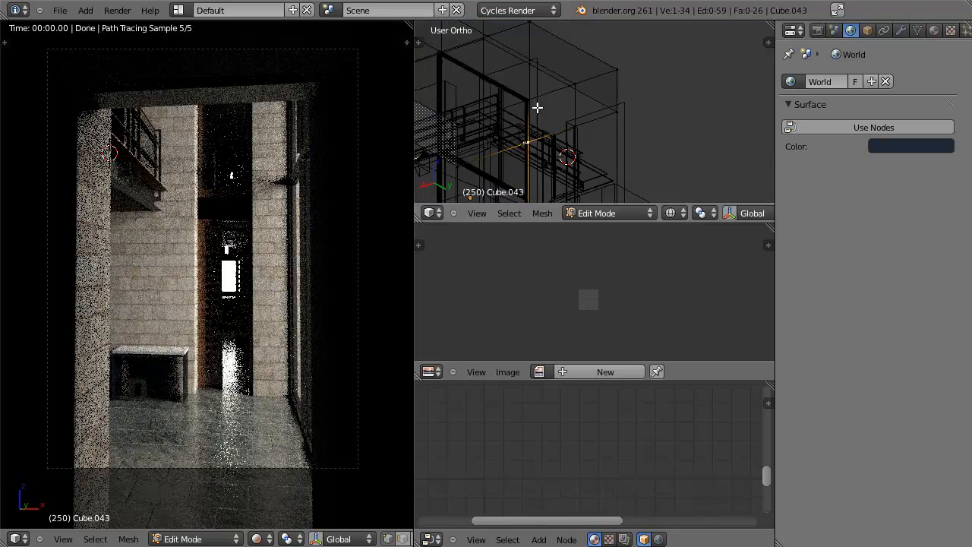
{"action": "right_click", "coordinate": [563, 134], "text": "shift"}
{"action": "key", "text": "x"}
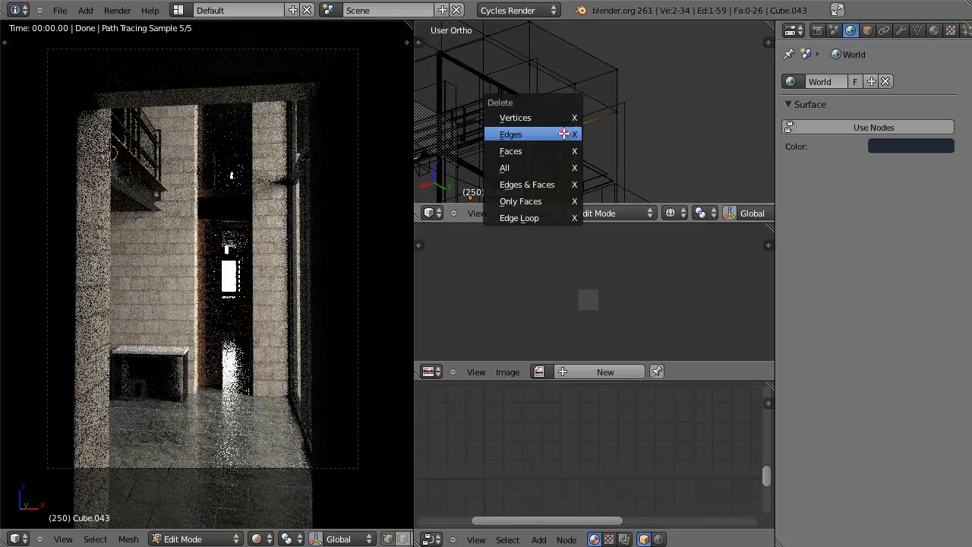
{"action": "left_click", "coordinate": [563, 134]}
{"action": "key", "text": "Tab"}
Step: Examine the opened cube from outside and inspect the upper glass panel above the doorway in the rendered camera view
{"action": "scroll", "coordinate": [615, 139], "scroll_direction": "up", "scroll_amount": 3}
{"action": "scroll", "coordinate": [614, 138], "scroll_direction": "down", "scroll_amount": 5}
{"action": "middle_click_drag", "start_coordinate": [553, 151], "coordinate": [627, 142]}
{"action": "scroll", "coordinate": [622, 155], "scroll_direction": "up", "scroll_amount": 4}
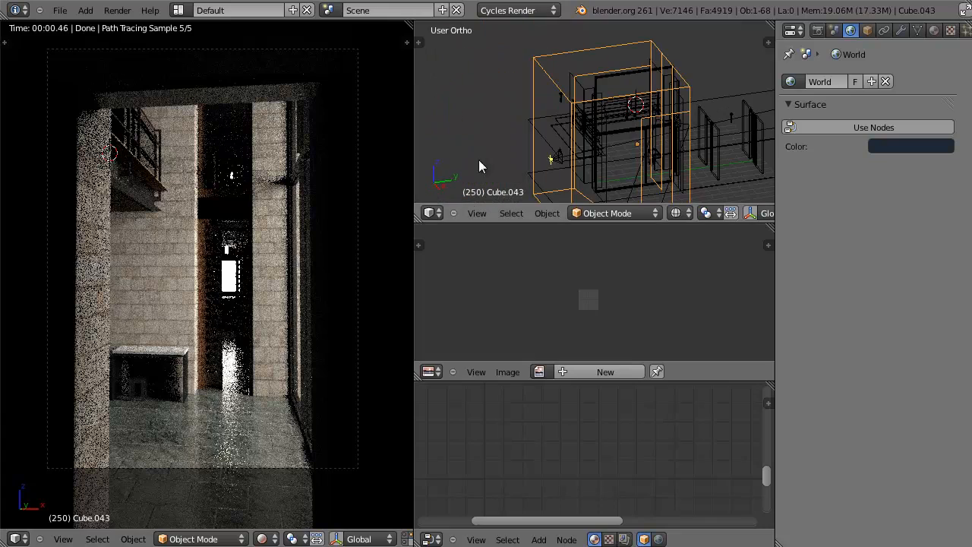
{"action": "scroll", "coordinate": [218, 150], "scroll_direction": "up", "scroll_amount": 4}
{"action": "middle_click_drag", "start_coordinate": [250, 116], "coordinate": [223, 328], "text": "shift"}
{"action": "scroll", "coordinate": [223, 330], "scroll_direction": "up", "scroll_amount": 2}
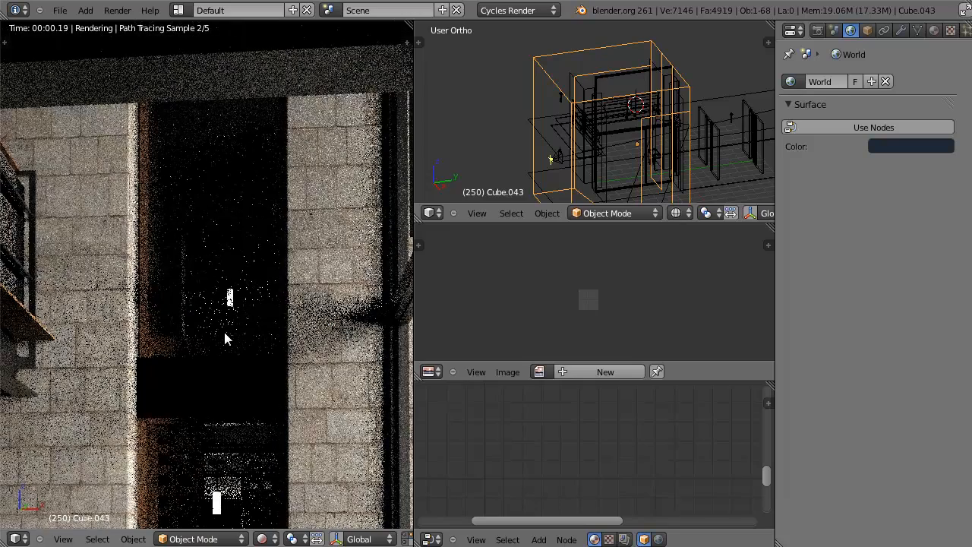
{"action": "scroll", "coordinate": [613, 96], "scroll_direction": "down", "scroll_amount": 2}
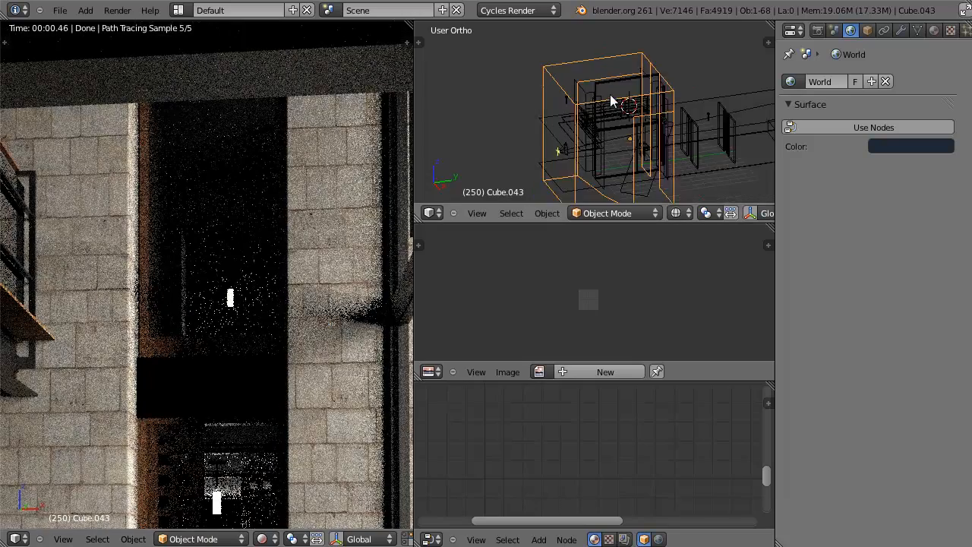
Step: Delete the upper middle face between the vertical cuts in the cube's wall behind the camera, working in solid shading
{"action": "key", "text": "Tab"}
{"action": "scroll", "coordinate": [592, 141], "scroll_direction": "up", "scroll_amount": 3}
{"action": "key", "text": "z"}
{"action": "mouse_move", "coordinate": [592, 118]}
{"action": "middle_mouse_down"}
{"action": "mouse_move", "coordinate": [593, 141]}
{"action": "mouse_move", "coordinate": [640, 139]}
{"action": "mouse_move", "coordinate": [486, 145]}
{"action": "middle_mouse_up"}
{"action": "scroll", "coordinate": [536, 130], "scroll_direction": "down", "scroll_amount": 3}
{"action": "key", "text": "z"}
{"action": "scroll", "coordinate": [538, 128], "scroll_direction": "up", "scroll_amount": 3}
{"action": "key", "text": "z"}
{"action": "middle_click_drag", "start_coordinate": [538, 129], "coordinate": [513, 120]}
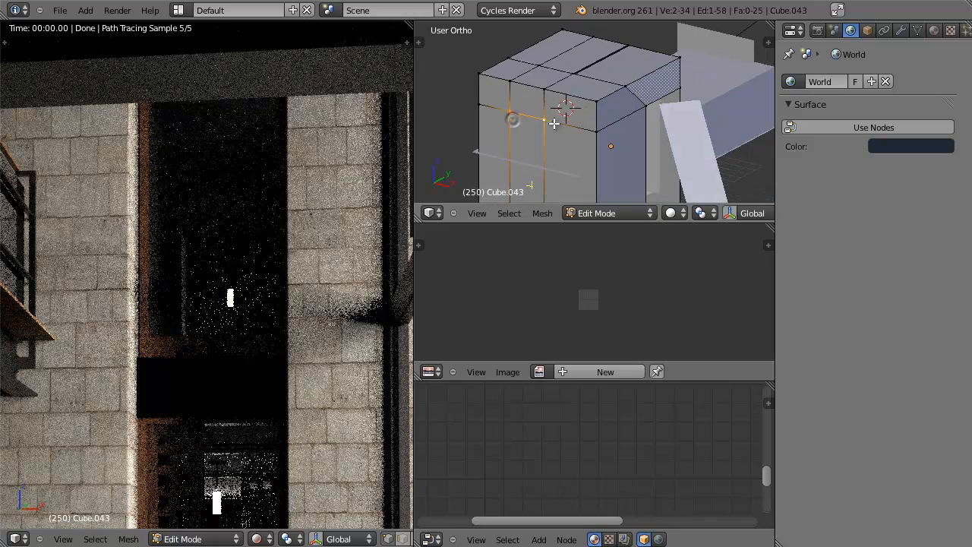
{"action": "right_click", "coordinate": [514, 82], "text": "shift"}
{"action": "key", "text": "x"}
{"action": "left_click", "coordinate": [510, 124]}
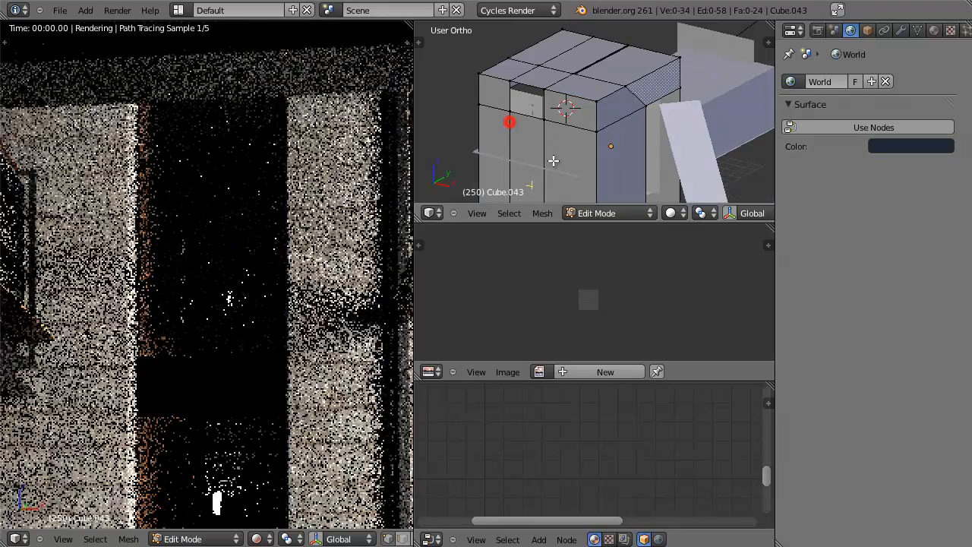
Step: Add a horizontal loop cut around the cube's walls below the new opening behind the camera
{"action": "right_click", "coordinate": [549, 117], "text": "shift"}
{"action": "key", "text": "x"}
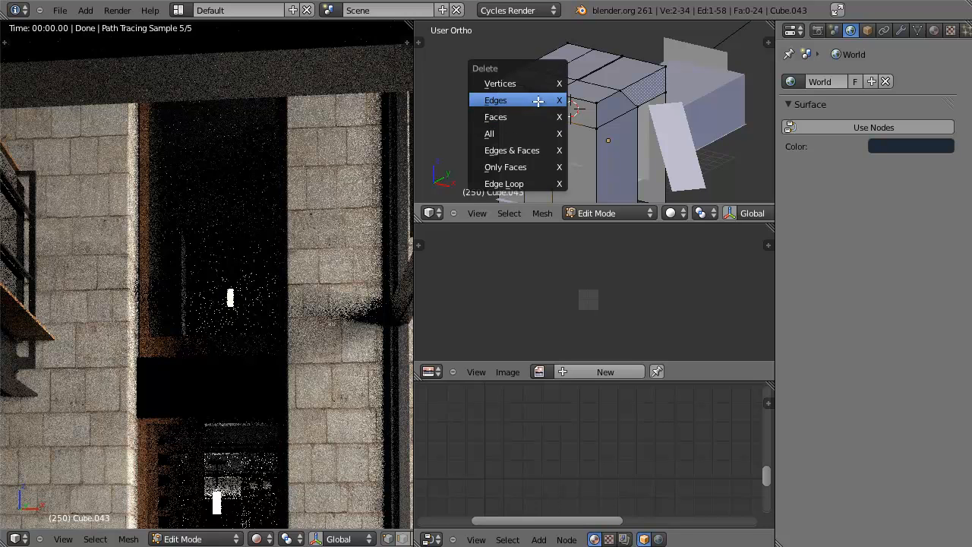
{"action": "scroll", "coordinate": [577, 171], "scroll_direction": "down", "scroll_amount": 1}
{"action": "middle_click_drag", "start_coordinate": [568, 171], "coordinate": [588, 170], "text": "shift"}
{"action": "key", "text": "ctrl+e"}
{"action": "key", "text": "ctrl+r"}
{"action": "left_click", "coordinate": [630, 164]}
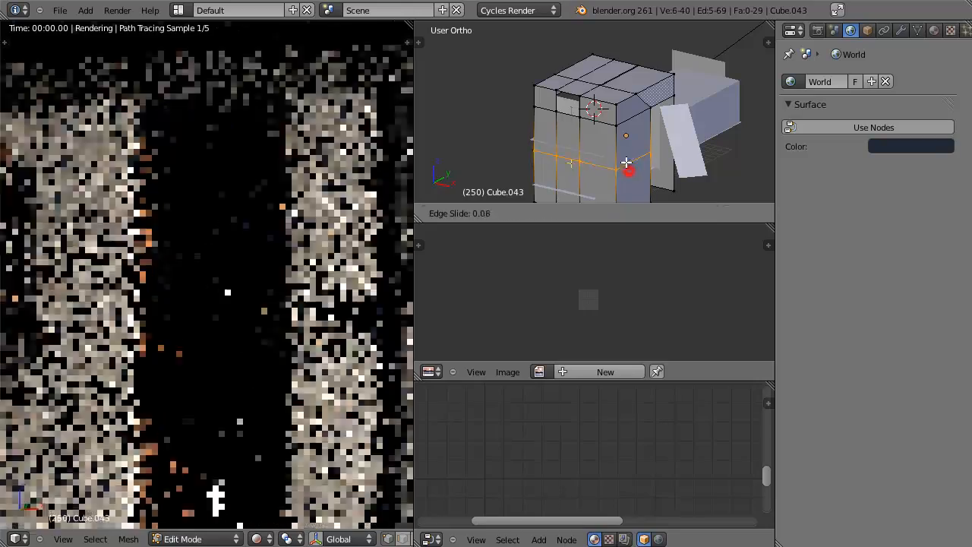
{"action": "left_click", "coordinate": [625, 158]}
Step: Try to extend the opening behind the camera down to the horizontal cut by deleting its lower edge
{"action": "right_click", "coordinate": [580, 117]}
{"action": "key", "text": "g"}
{"action": "right_click", "coordinate": [558, 115]}
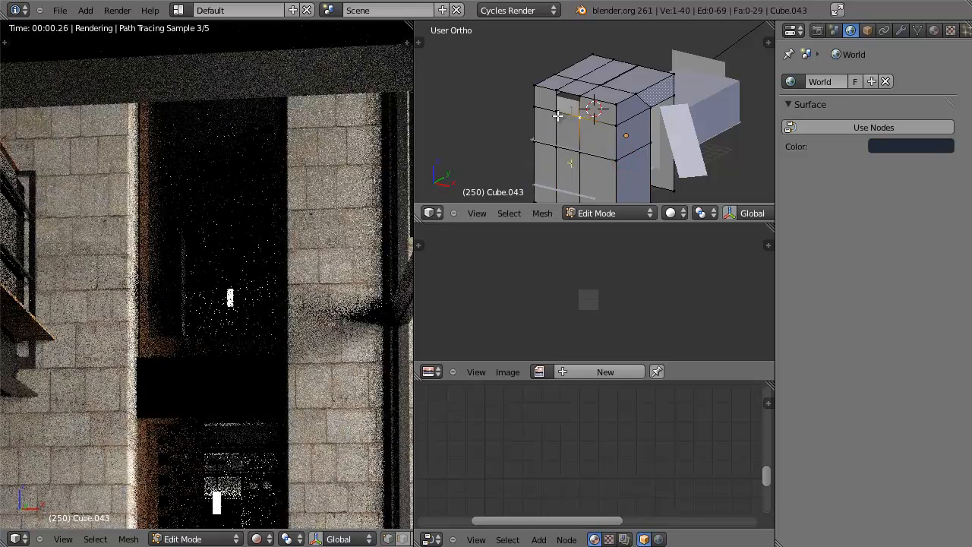
{"action": "key", "text": "x"}
{"action": "left_click", "coordinate": [558, 102]}
{"action": "key", "text": "Tab"}
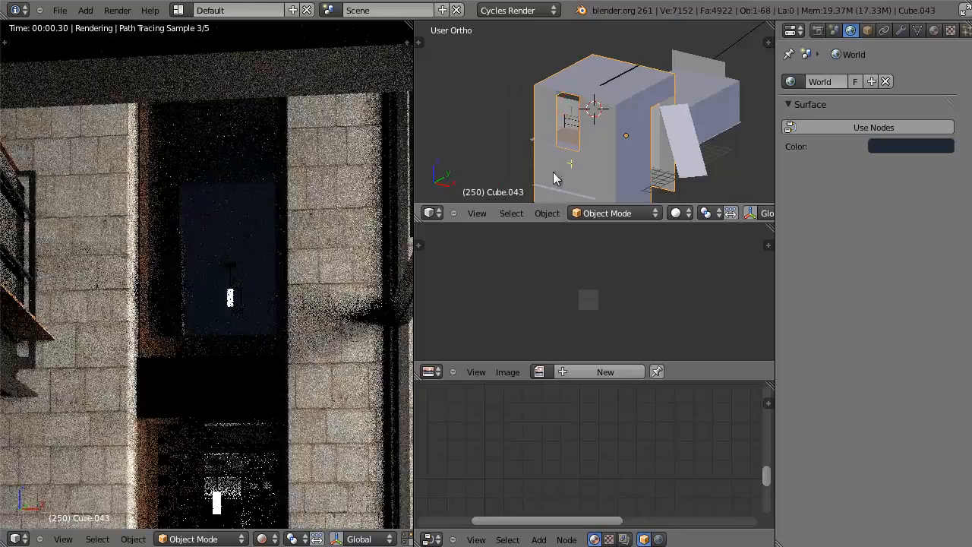
{"action": "key", "text": "Tab"}
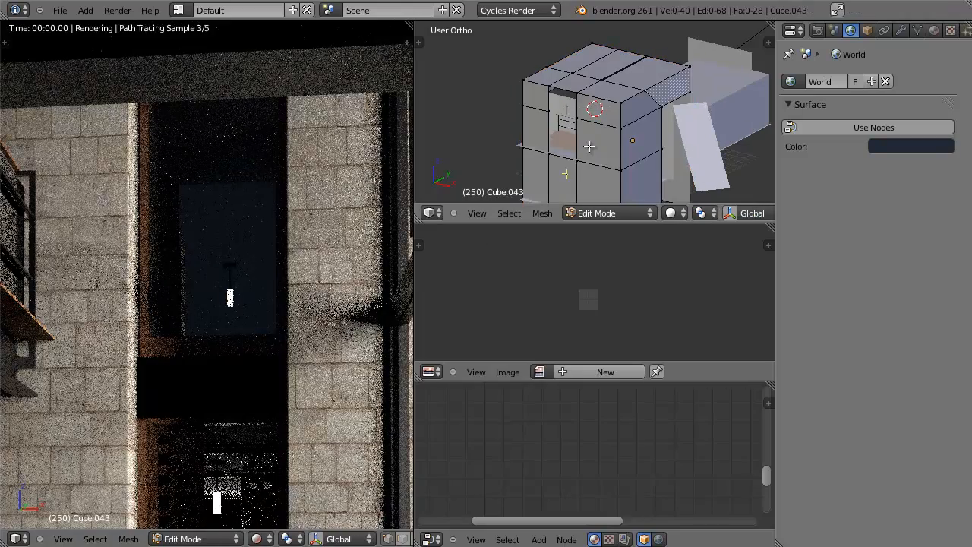
{"action": "key", "text": "Tab"}
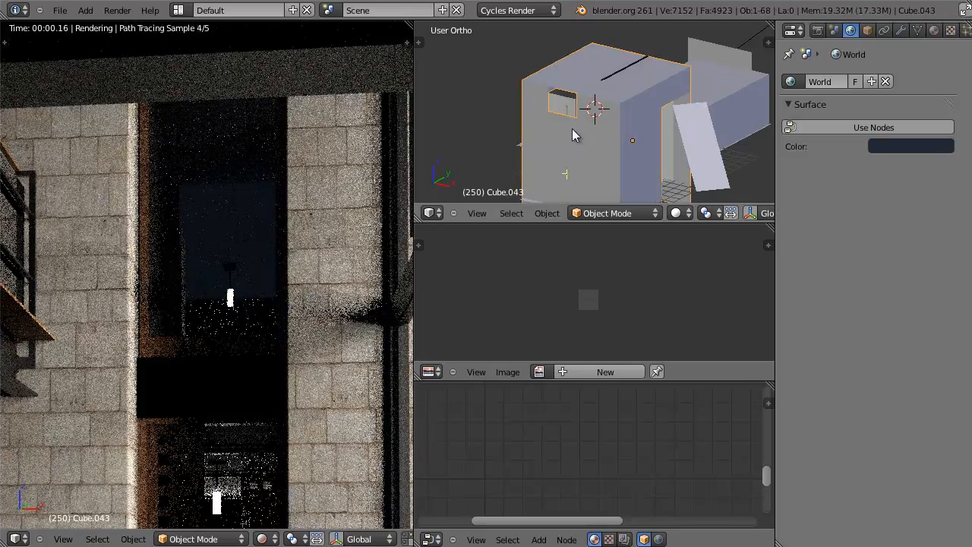
Step: Scale the slanted light plane up slightly and move it along the X axis
{"action": "scroll", "coordinate": [270, 304], "scroll_direction": "down", "scroll_amount": 4}
{"action": "middle_click_drag", "start_coordinate": [267, 318], "coordinate": [273, 191], "text": "shift"}
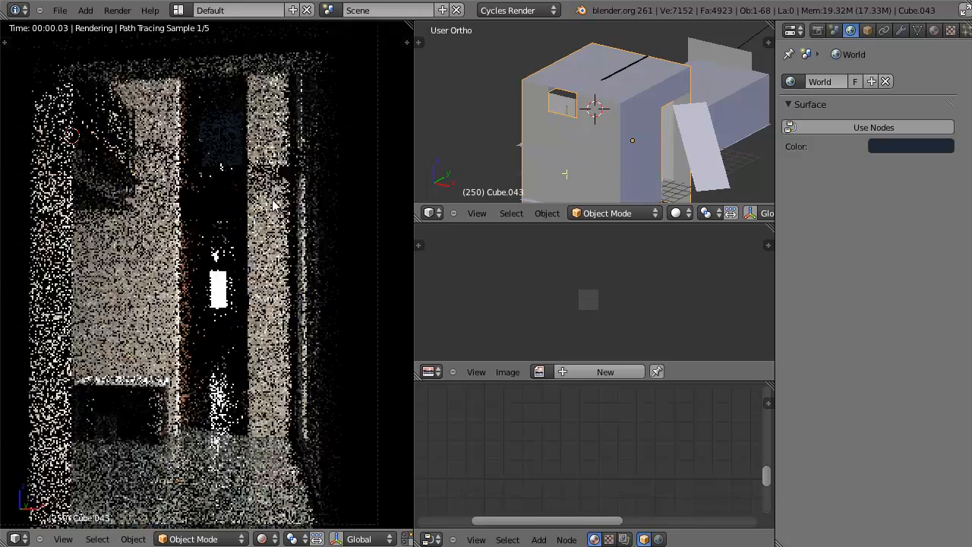
{"action": "scroll", "coordinate": [273, 193], "scroll_direction": "down", "scroll_amount": 1}
{"action": "scroll", "coordinate": [273, 192], "scroll_direction": "up", "scroll_amount": 1}
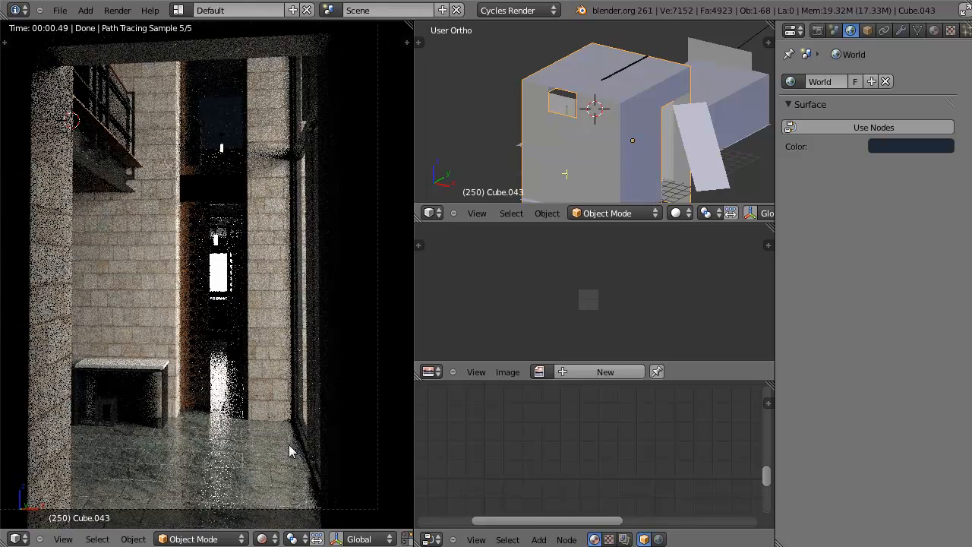
{"action": "right_click", "coordinate": [683, 119]}
{"action": "key", "text": "s"}
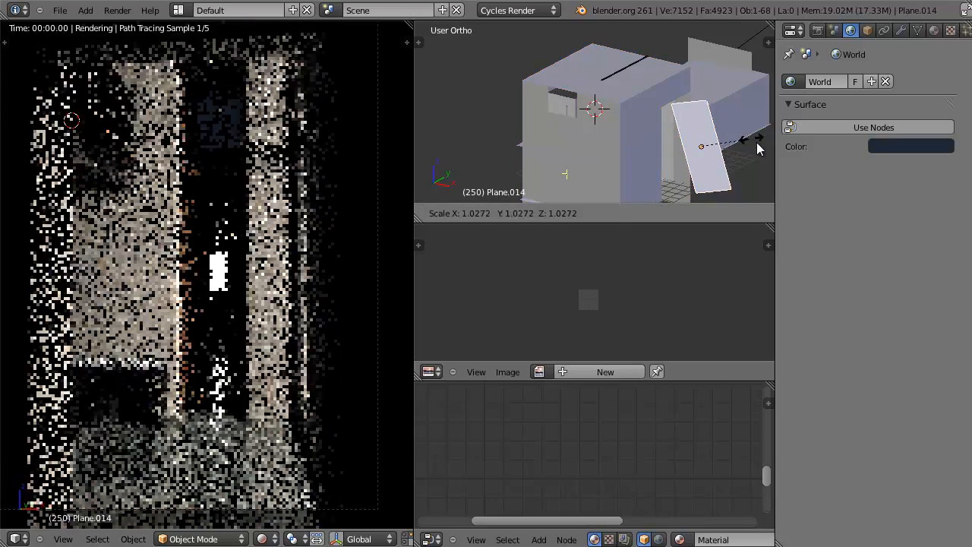
{"action": "left_click", "coordinate": [760, 147]}
{"action": "middle_click_drag", "start_coordinate": [685, 130], "coordinate": [598, 114]}
{"action": "key", "text": "g"}
{"action": "key", "text": "x"}
{"action": "left_click", "coordinate": [730, 142]}
Step: Show the light plane's material settings and adjust the plane's position along the Y axis in front of the cube's side opening
{"action": "middle_click_drag", "start_coordinate": [662, 154], "coordinate": [680, 94], "text": "shift"}
{"action": "left_click", "coordinate": [933, 30]}
{"action": "key", "text": "g"}
{"action": "key", "text": "y"}
{"action": "left_click", "coordinate": [687, 56]}
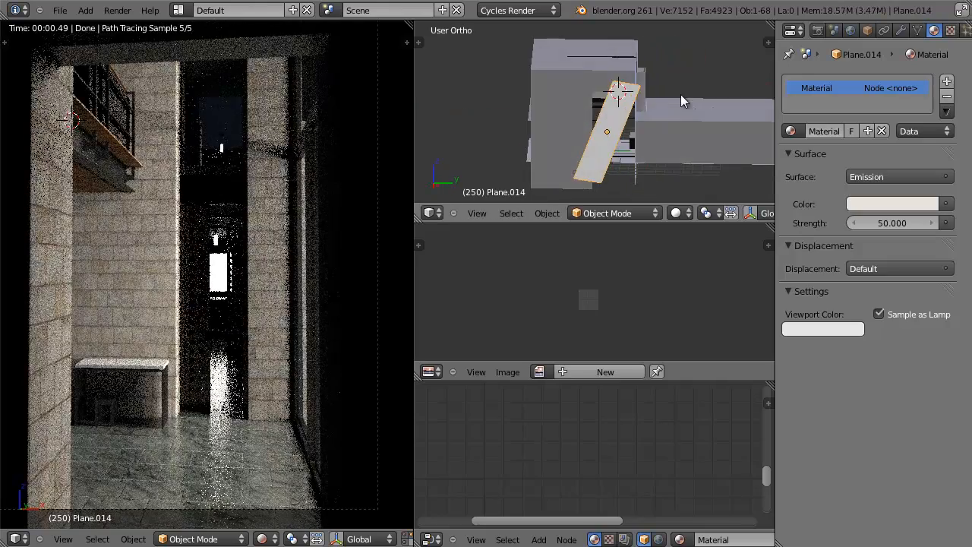
{"action": "key", "text": "g"}
{"action": "key", "text": "y"}
{"action": "left_click", "coordinate": [675, 94]}
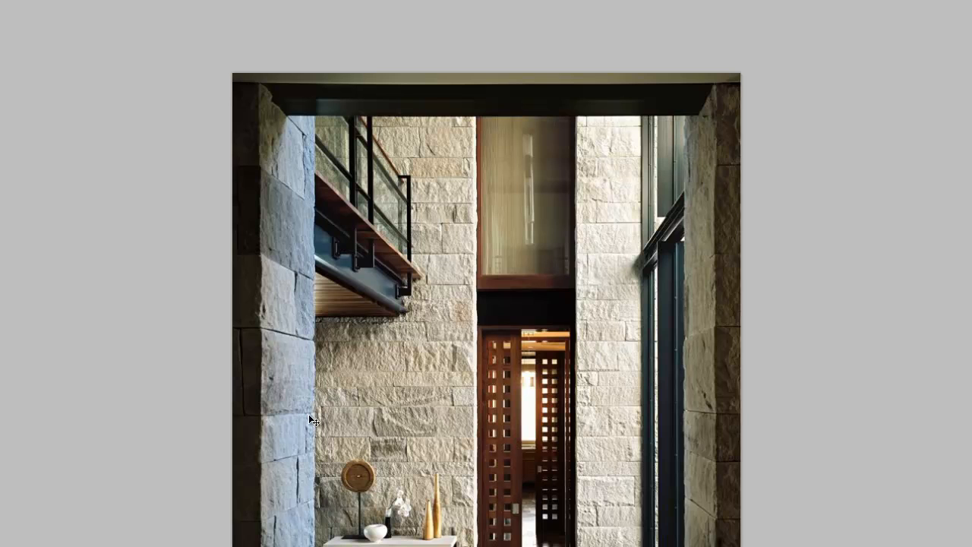
Step: Show the second 3D view through the camera in solid shading and select the wooden lattice door to display its material
{"action": "scroll", "coordinate": [582, 249], "scroll_direction": "down", "scroll_amount": 6}
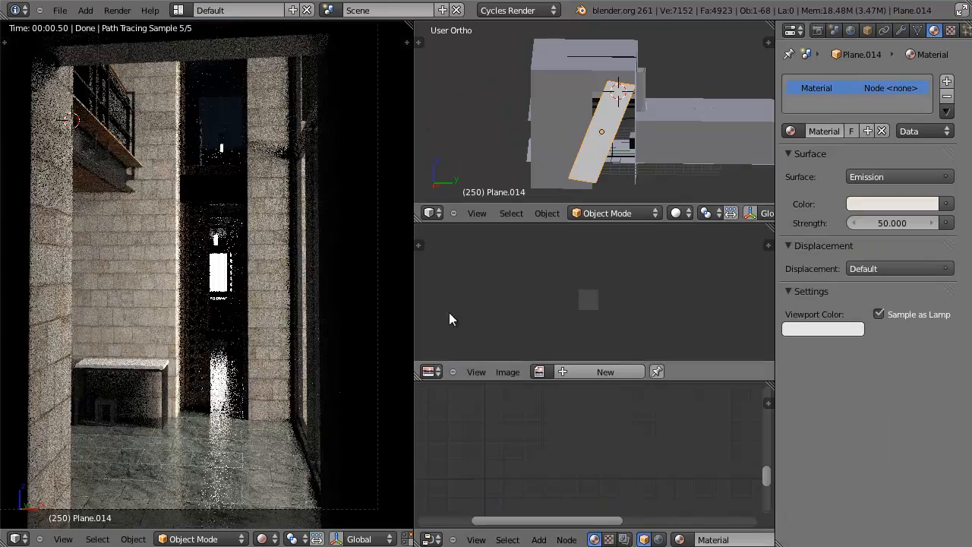
{"action": "scroll", "coordinate": [292, 241], "scroll_direction": "up", "scroll_amount": 3}
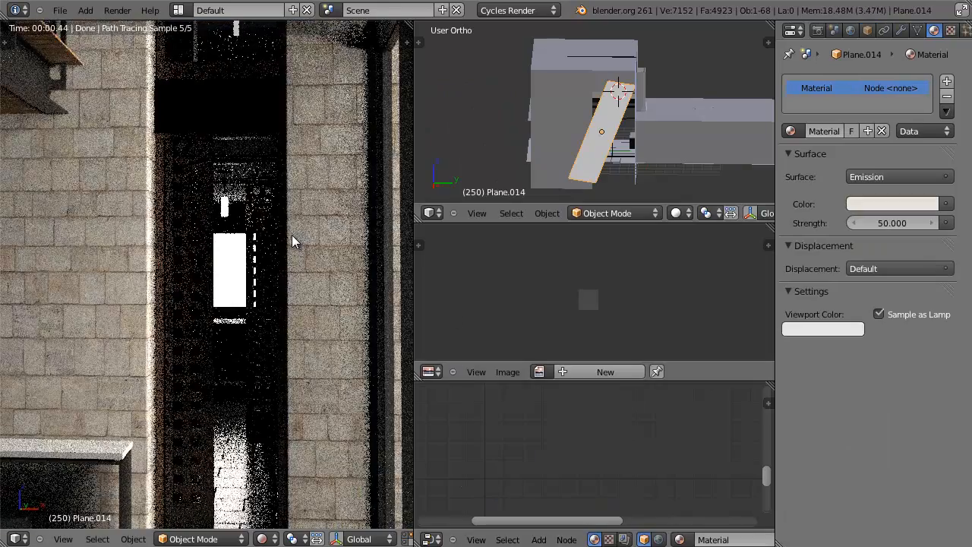
{"action": "scroll", "coordinate": [292, 240], "scroll_direction": "down", "scroll_amount": 4}
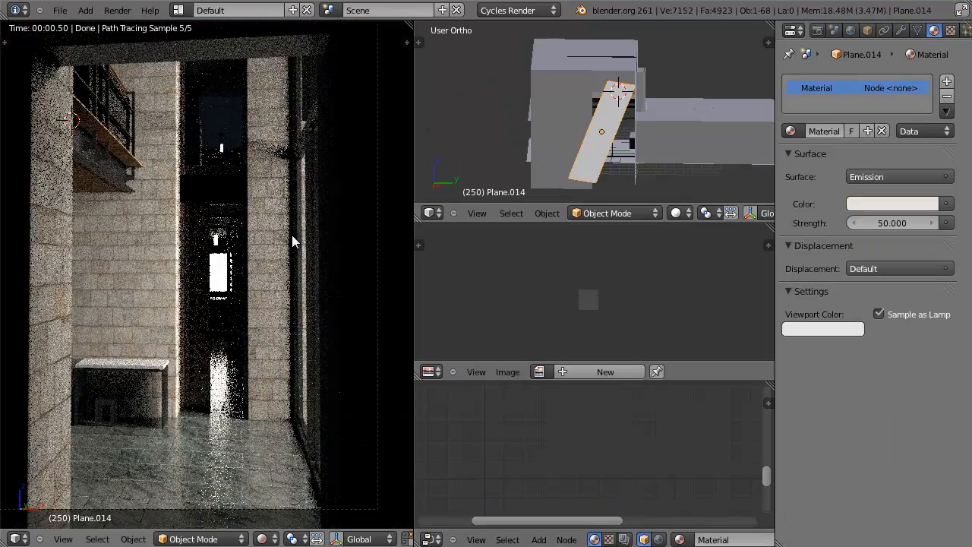
{"action": "scroll", "coordinate": [254, 224], "scroll_direction": "down", "scroll_amount": 1}
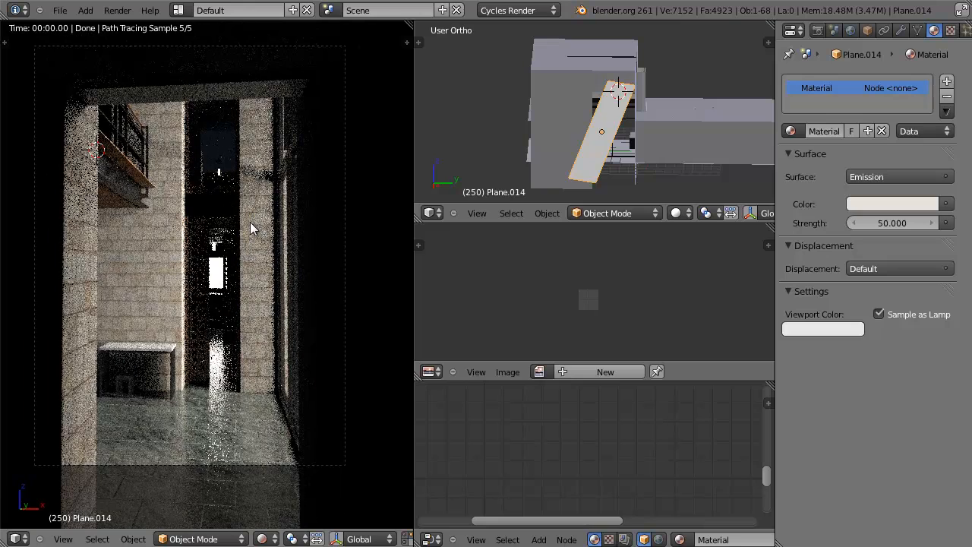
{"action": "middle_click_drag", "start_coordinate": [569, 133], "coordinate": [645, 150]}
{"action": "scroll", "coordinate": [645, 150], "scroll_direction": "up", "scroll_amount": 4}
{"action": "key", "text": "z"}
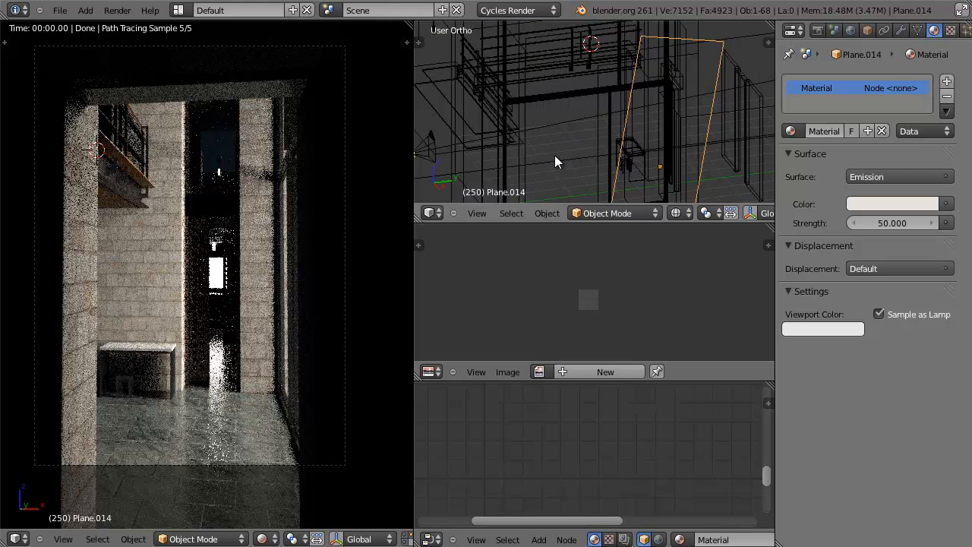
{"action": "key", "text": "KP_5"}
{"action": "key", "text": "KP_0"}
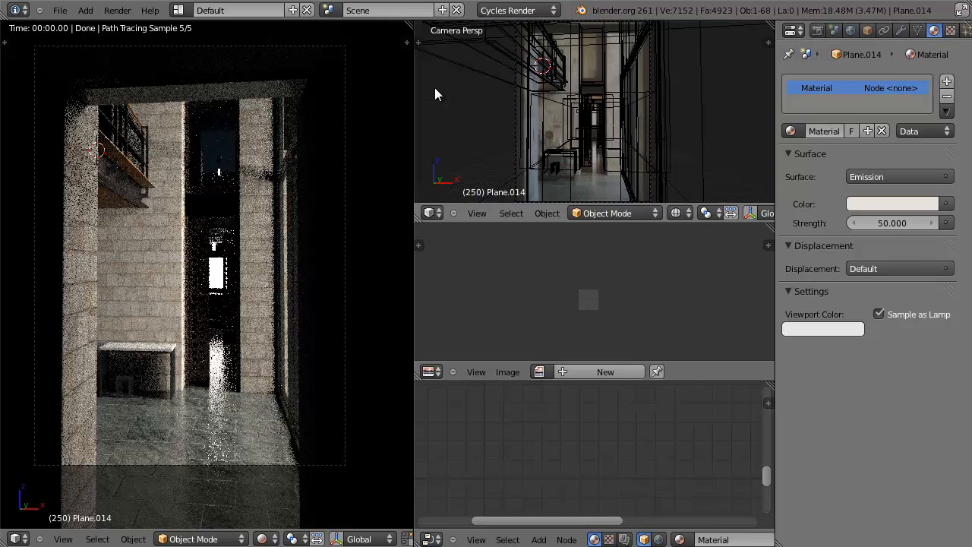
{"action": "key", "text": "z"}
{"action": "right_click", "coordinate": [580, 127]}
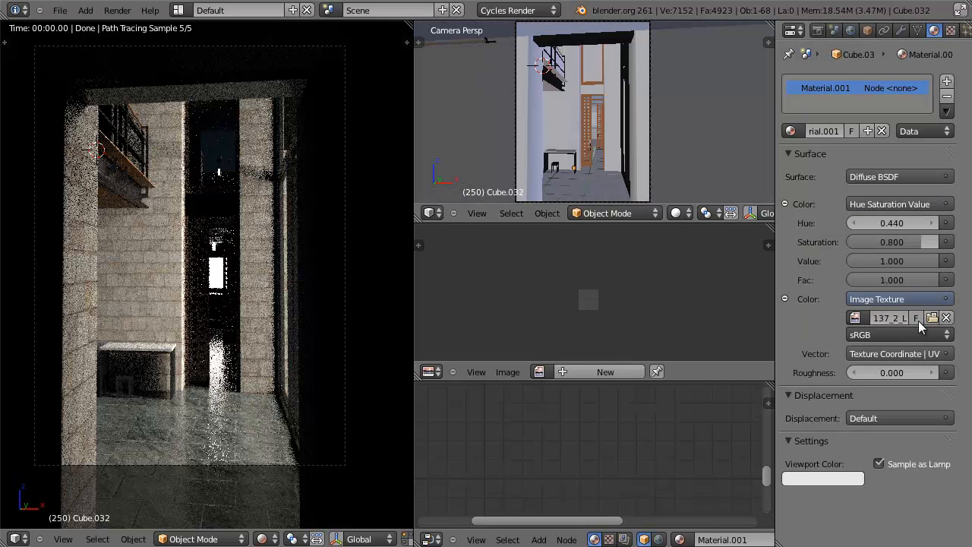
Step: Enlarge the node editor and move the Texture Coordinate and Image Texture nodes away from the Hue Saturation Value node along X
{"action": "left_click_drag", "start_coordinate": [574, 380], "coordinate": [581, 247]}
{"action": "scroll", "coordinate": [597, 303], "scroll_direction": "down", "scroll_amount": 4}
{"action": "middle_click_drag", "start_coordinate": [600, 342], "coordinate": [652, 367]}
{"action": "left_click", "coordinate": [555, 324]}
{"action": "left_click", "coordinate": [480, 321], "text": "shift"}
{"action": "key", "text": "g"}
{"action": "key", "text": "x"}
{"action": "left_click", "coordinate": [471, 318]}
{"action": "middle_click_drag", "start_coordinate": [582, 365], "coordinate": [630, 339]}
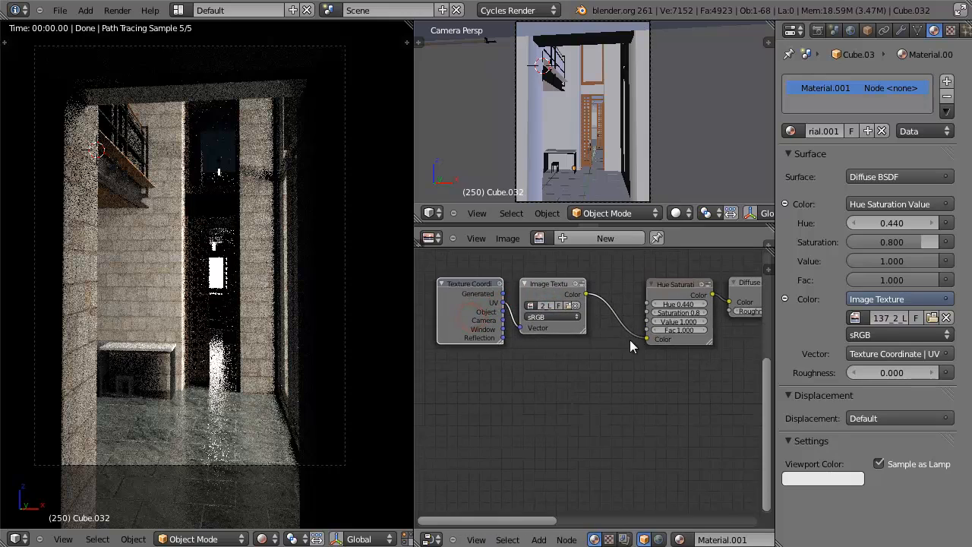
Step: Move the Hue Saturation Value and Diffuse BSDF nodes towards the Material Output node to widen the gap after the Image Texture
{"action": "scroll", "coordinate": [270, 272], "scroll_direction": "up", "scroll_amount": 6}
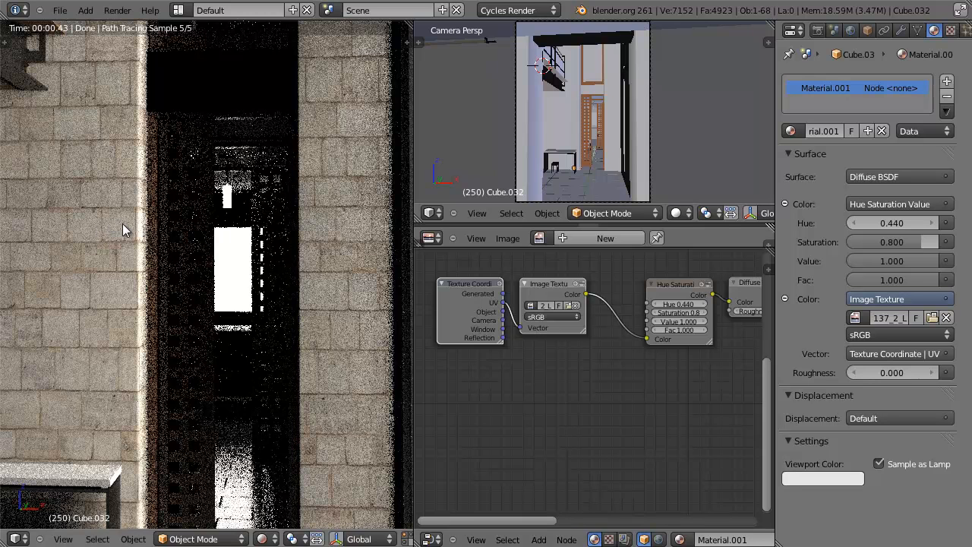
{"action": "scroll", "coordinate": [599, 357], "scroll_direction": "down", "scroll_amount": 4}
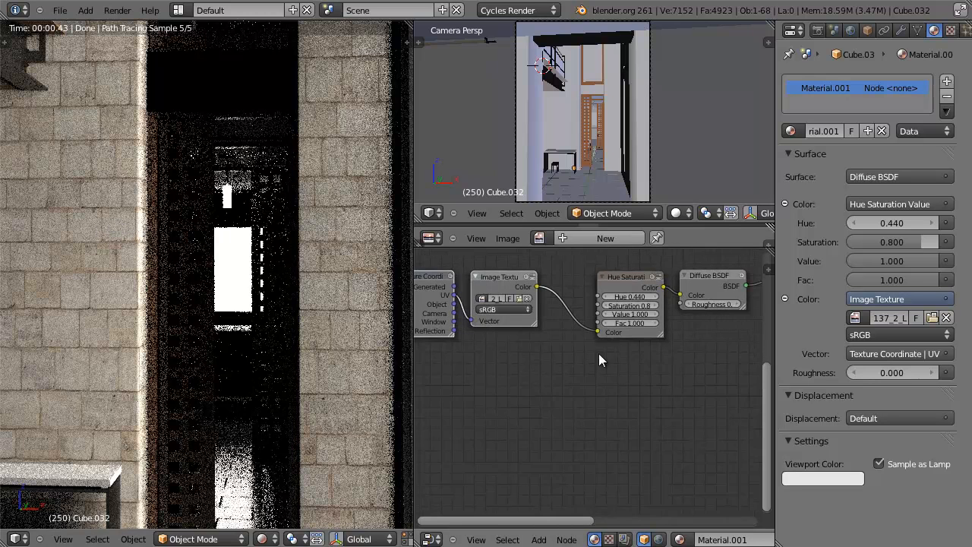
{"action": "left_click", "coordinate": [620, 324]}
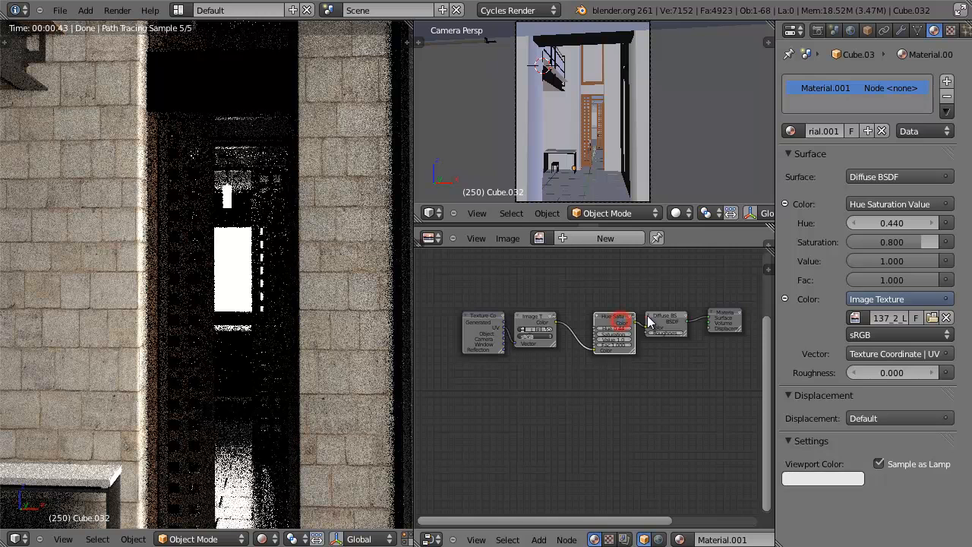
{"action": "left_click", "coordinate": [649, 317], "text": "shift"}
{"action": "key", "text": "g"}
{"action": "key", "text": "x"}
{"action": "left_click", "coordinate": [669, 317]}
{"action": "left_click_drag", "start_coordinate": [627, 315], "coordinate": [631, 316]}
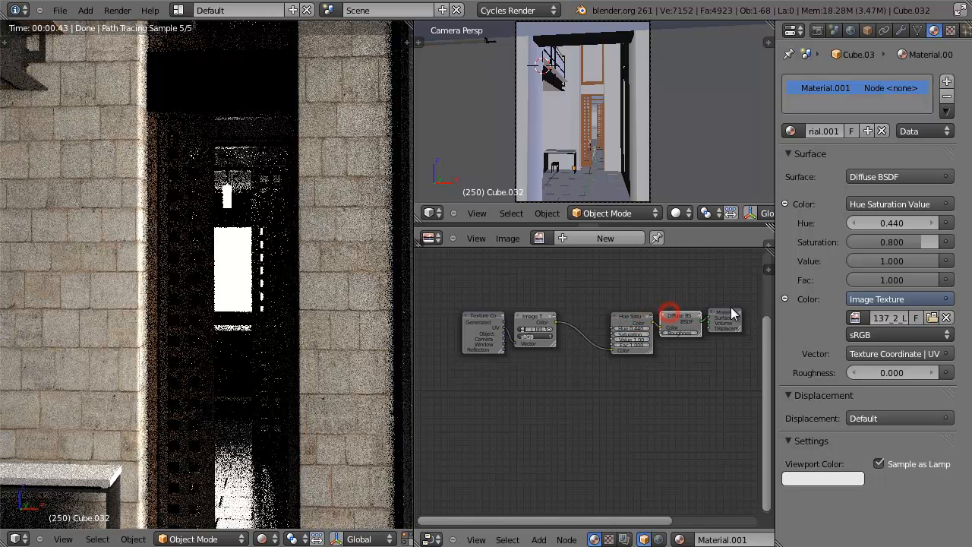
Step: Nudge the Material Output node into line and add a Mix colour node below the Hue Saturation Value node
{"action": "left_click_drag", "start_coordinate": [724, 317], "coordinate": [727, 321]}
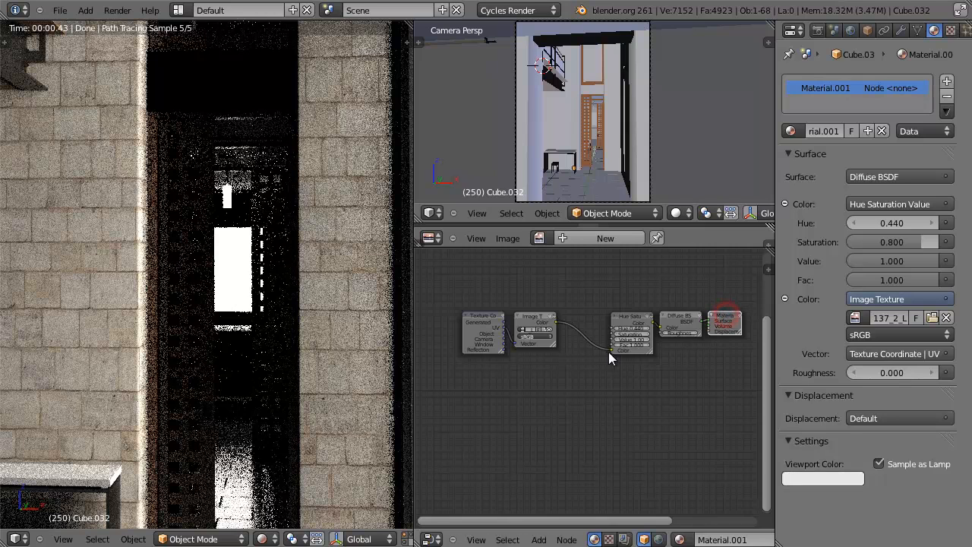
{"action": "scroll", "coordinate": [595, 361], "scroll_direction": "up", "scroll_amount": 2}
{"action": "key", "text": "shift+a"}
{"action": "mouse_move", "coordinate": [575, 382]}
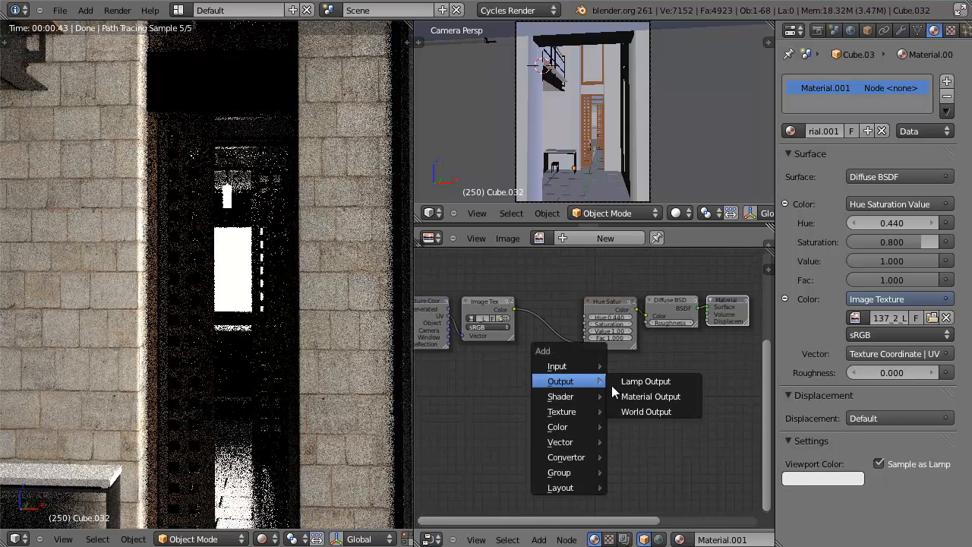
{"action": "left_click", "coordinate": [616, 422]}
{"action": "left_click", "coordinate": [604, 375]}
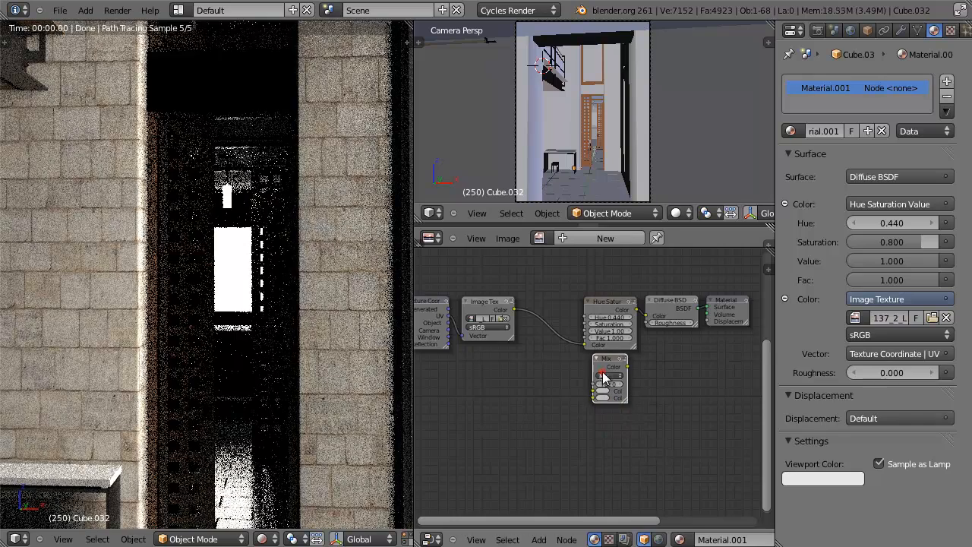
Step: Connect the Image Texture's colour to the Mix node's Color2 input and set its blend type to Multiply
{"action": "left_click_drag", "start_coordinate": [594, 408], "coordinate": [593, 397]}
{"action": "scroll", "coordinate": [612, 380], "scroll_direction": "up", "scroll_amount": 1}
{"action": "left_click", "coordinate": [612, 375]}
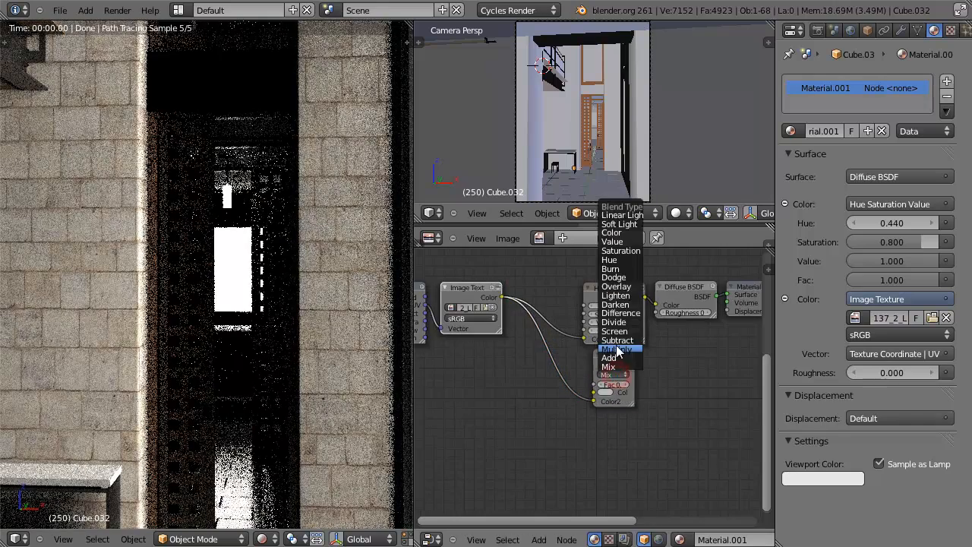
{"action": "left_click", "coordinate": [617, 348]}
Step: Connect the Multiply node's colour output to the Displacement input of the Material Output node
{"action": "scroll", "coordinate": [618, 345], "scroll_direction": "up", "scroll_amount": 1}
{"action": "middle_click_drag", "start_coordinate": [623, 384], "coordinate": [522, 426]}
{"action": "left_click_drag", "start_coordinate": [532, 420], "coordinate": [635, 346]}
{"action": "middle_click_drag", "start_coordinate": [593, 392], "coordinate": [679, 330]}
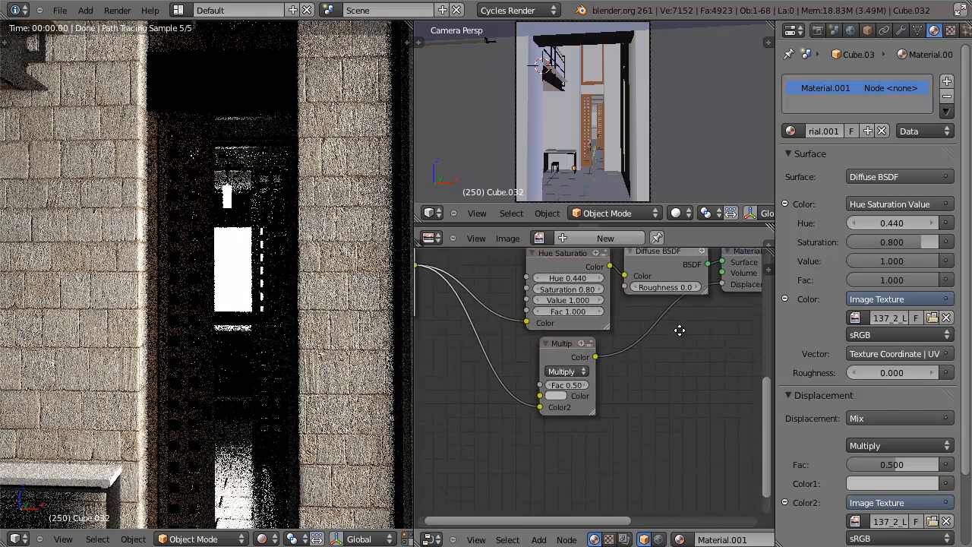
Step: Set the Multiply node's factor to 0.12 and check the brick relief in the rendered camera view
{"action": "scroll", "coordinate": [247, 307], "scroll_direction": "up", "scroll_amount": 4}
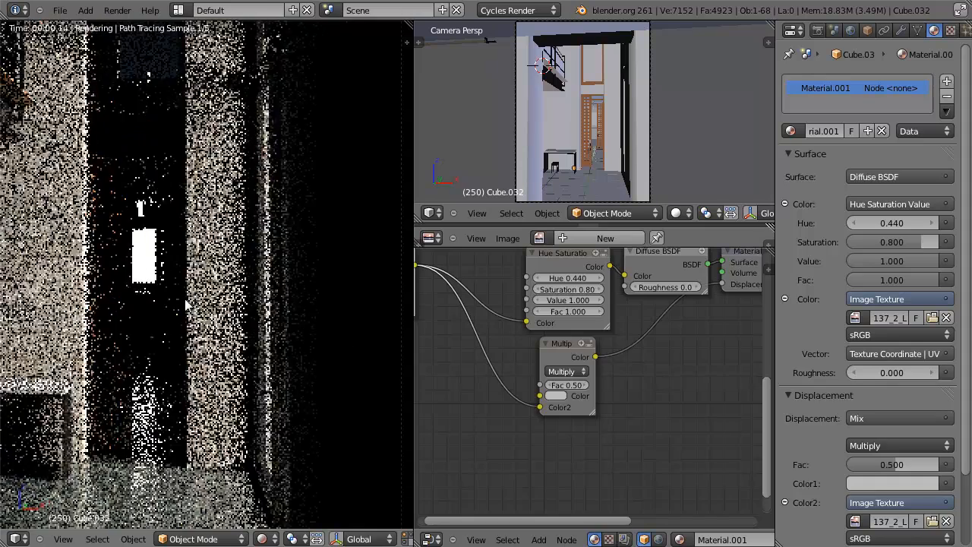
{"action": "scroll", "coordinate": [185, 299], "scroll_direction": "up", "scroll_amount": 1}
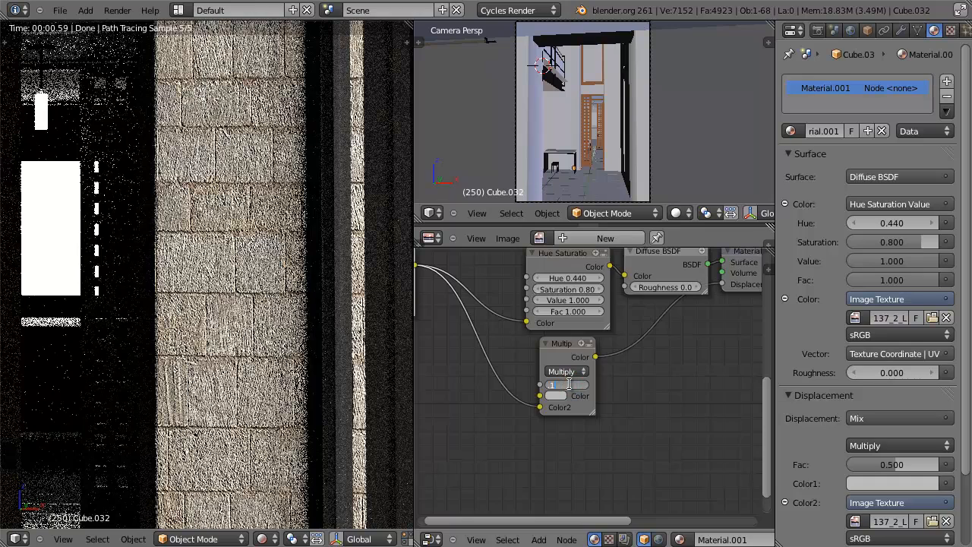
{"action": "key", "text": "Return"}
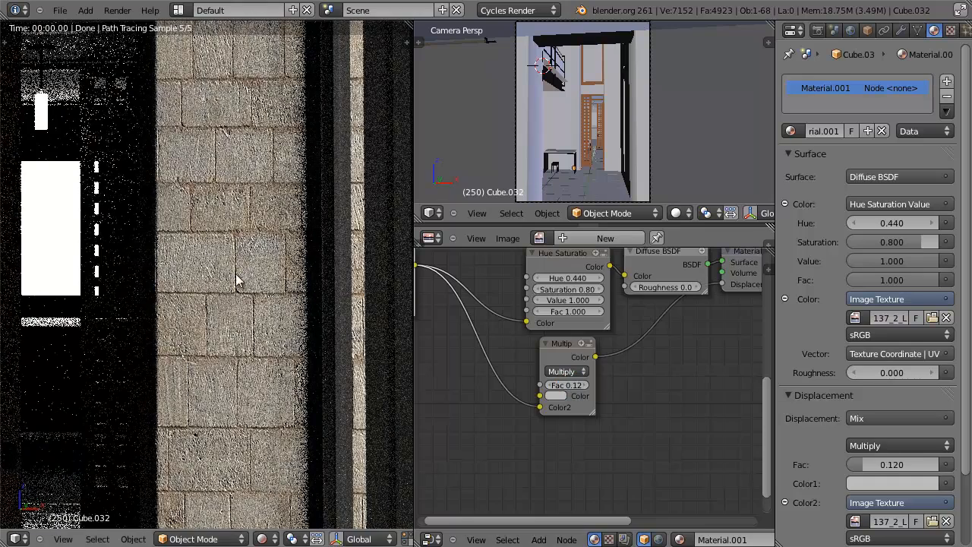
{"action": "scroll", "coordinate": [230, 132], "scroll_direction": "down", "scroll_amount": 6}
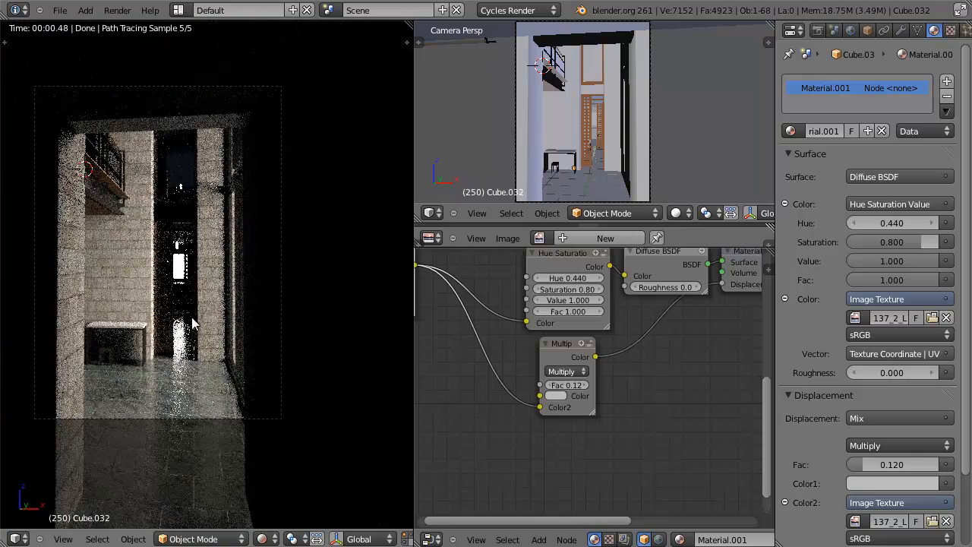
{"action": "scroll", "coordinate": [192, 322], "scroll_direction": "up", "scroll_amount": 5}
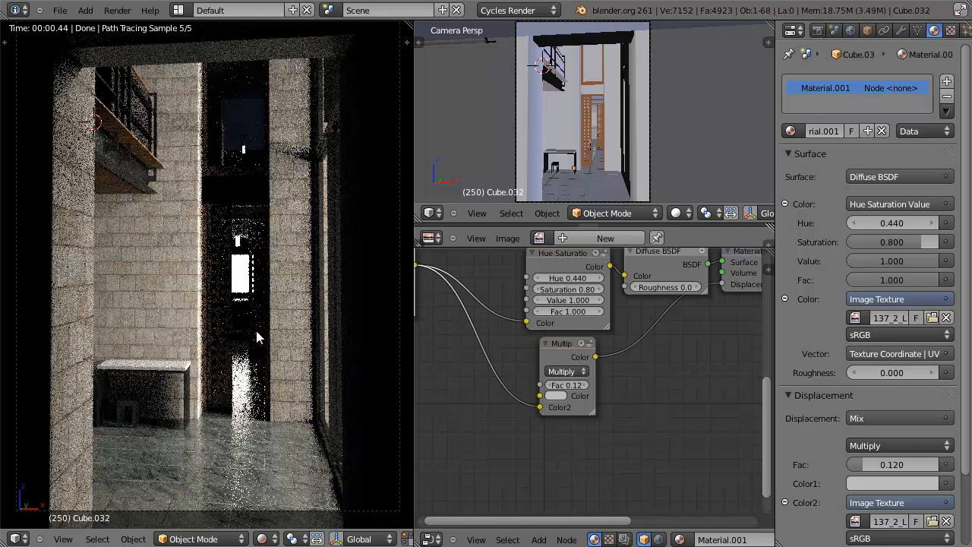
{"action": "middle_click_drag", "start_coordinate": [256, 338], "coordinate": [202, 340]}
{"action": "key", "text": "KP_0"}
Step: Apply the Full Global Illumination integrator preset to the scene and refresh the rendered view
{"action": "left_click", "coordinate": [851, 31]}
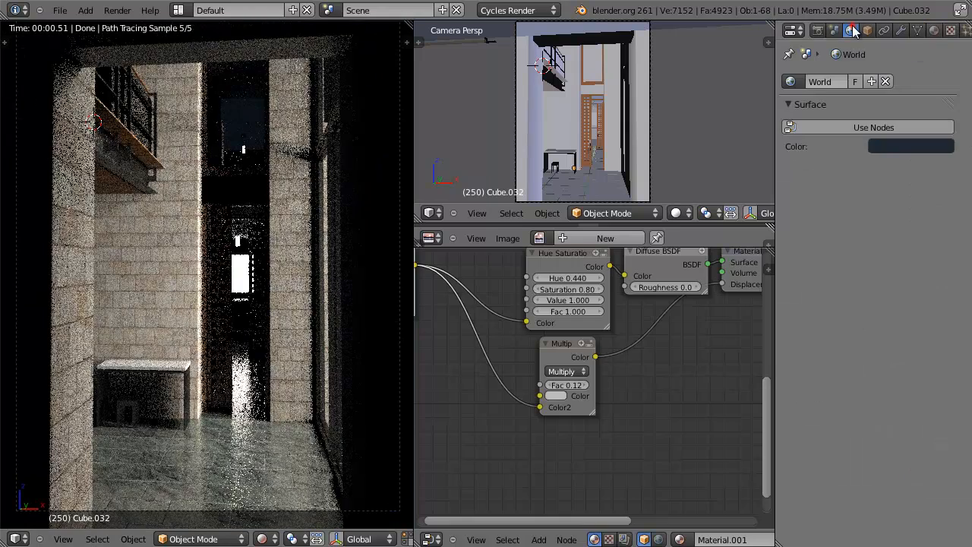
{"action": "left_click", "coordinate": [817, 30]}
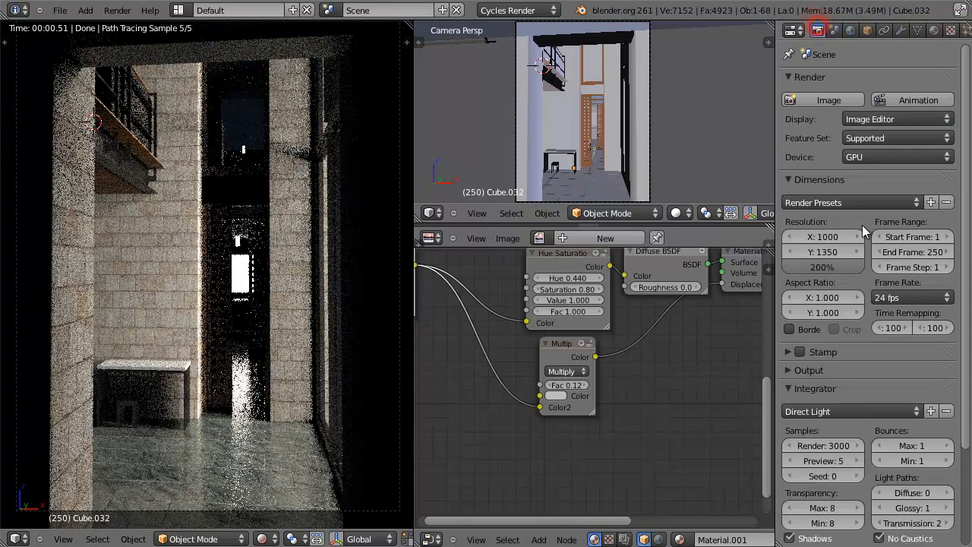
{"action": "left_click", "coordinate": [856, 412]}
{"action": "left_click", "coordinate": [850, 440]}
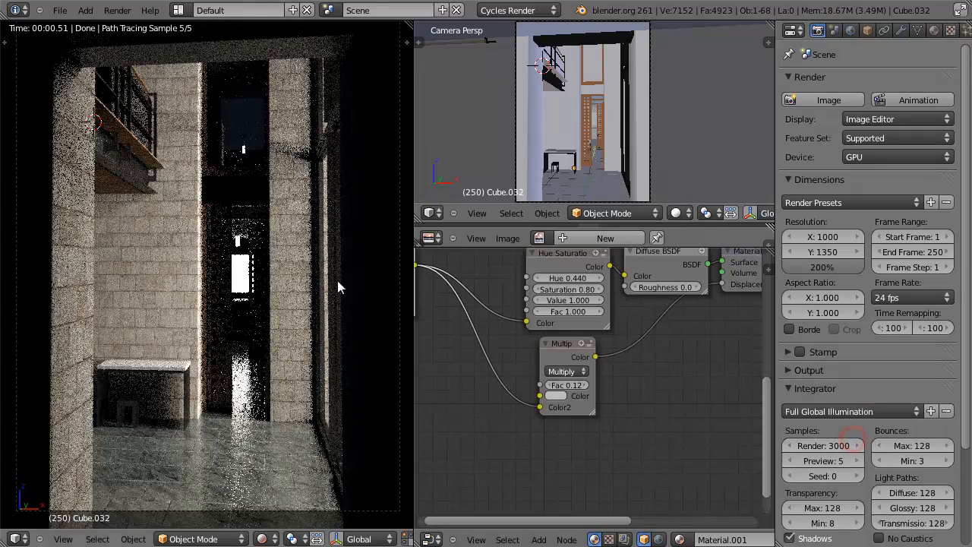
{"action": "key", "text": "Tab"}
{"action": "key", "text": "Tab"}
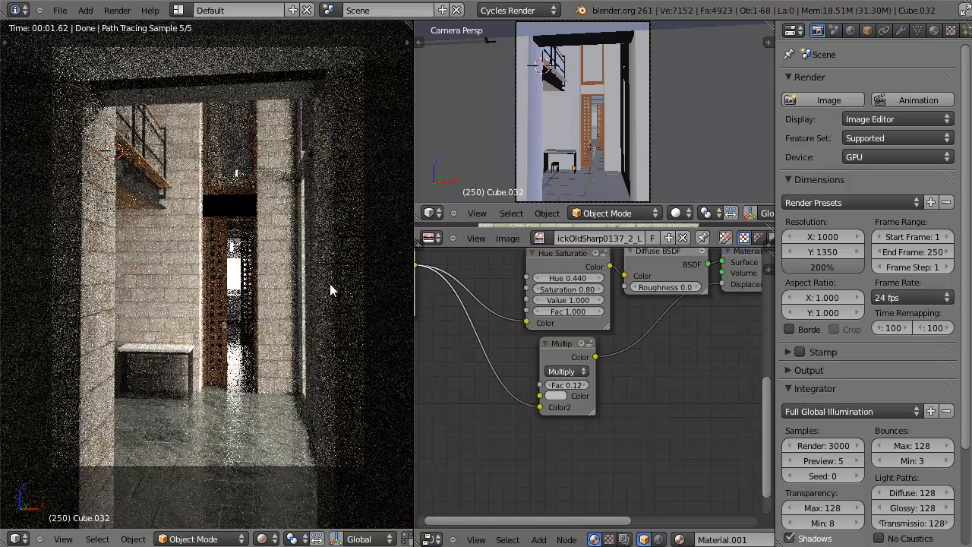
Step: Select the camera and shrink the node editor to enlarge the image editor with the brick texture
{"action": "scroll", "coordinate": [329, 284], "scroll_direction": "up", "scroll_amount": 1}
{"action": "left_click", "coordinate": [329, 286]}
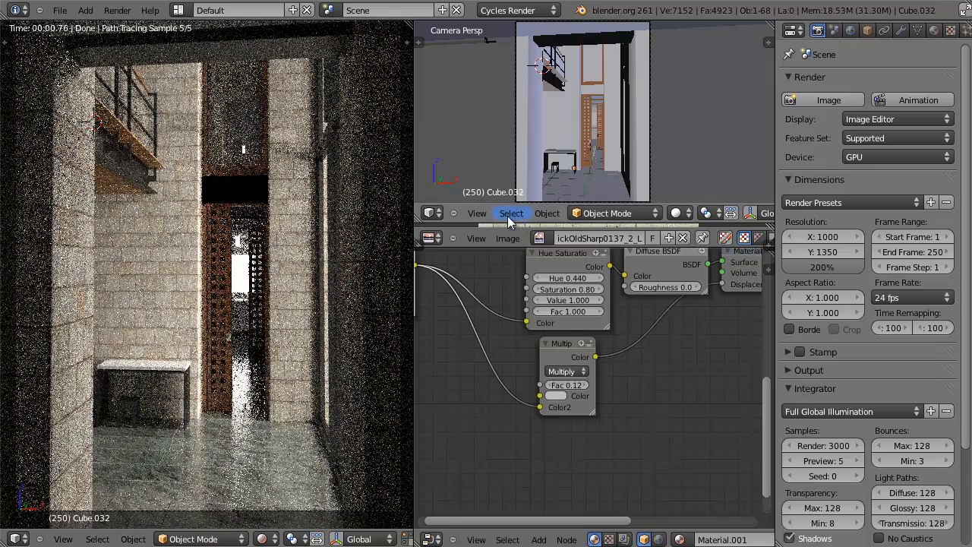
{"action": "scroll", "coordinate": [330, 188], "scroll_direction": "down", "scroll_amount": 1}
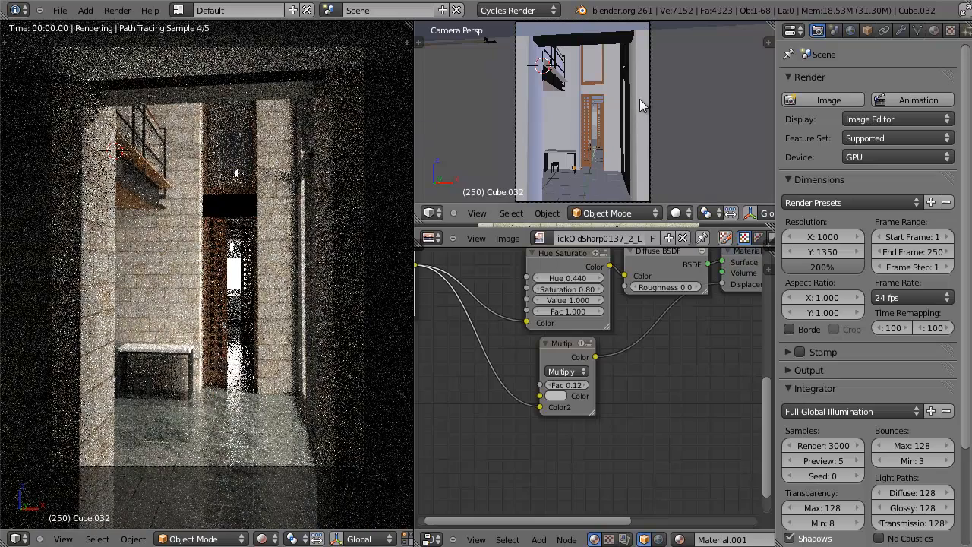
{"action": "right_click", "coordinate": [650, 97]}
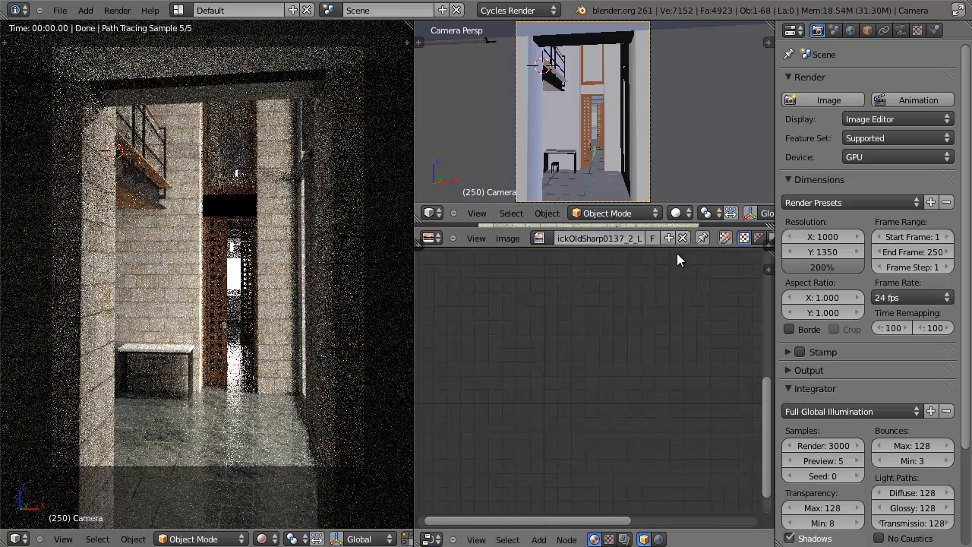
{"action": "left_click_drag", "start_coordinate": [675, 247], "coordinate": [713, 417]}
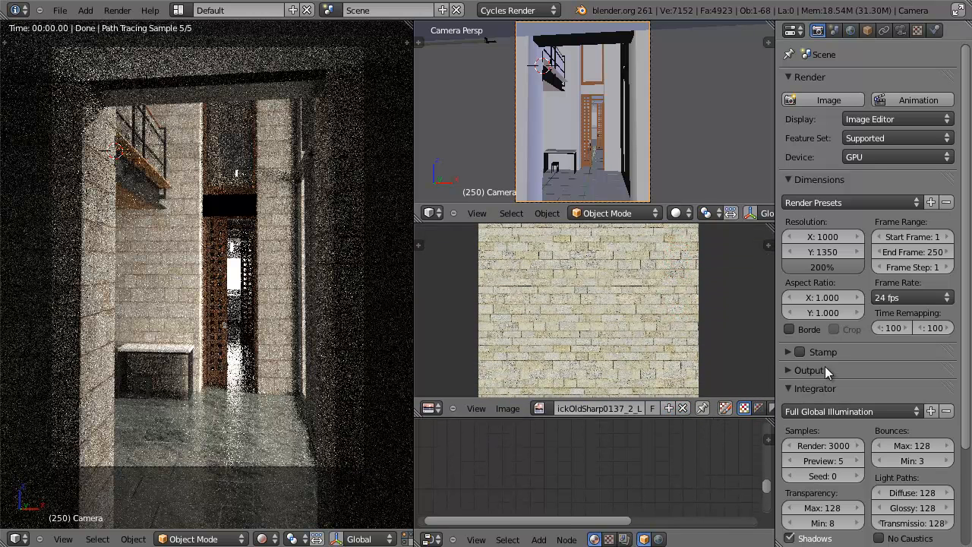
Step: Show the large 3D view in wireframe from the side of the building and display the camera's lens and depth of field settings
{"action": "mouse_move", "coordinate": [293, 294]}
{"action": "middle_mouse_down"}
{"action": "mouse_move", "coordinate": [230, 315]}
{"action": "mouse_move", "coordinate": [209, 304]}
{"action": "mouse_move", "coordinate": [290, 277]}
{"action": "mouse_move", "coordinate": [215, 284]}
{"action": "mouse_move", "coordinate": [262, 284]}
{"action": "middle_mouse_up"}
{"action": "key", "text": "z"}
{"action": "middle_click_drag", "start_coordinate": [255, 249], "coordinate": [175, 296]}
{"action": "left_click", "coordinate": [901, 30]}
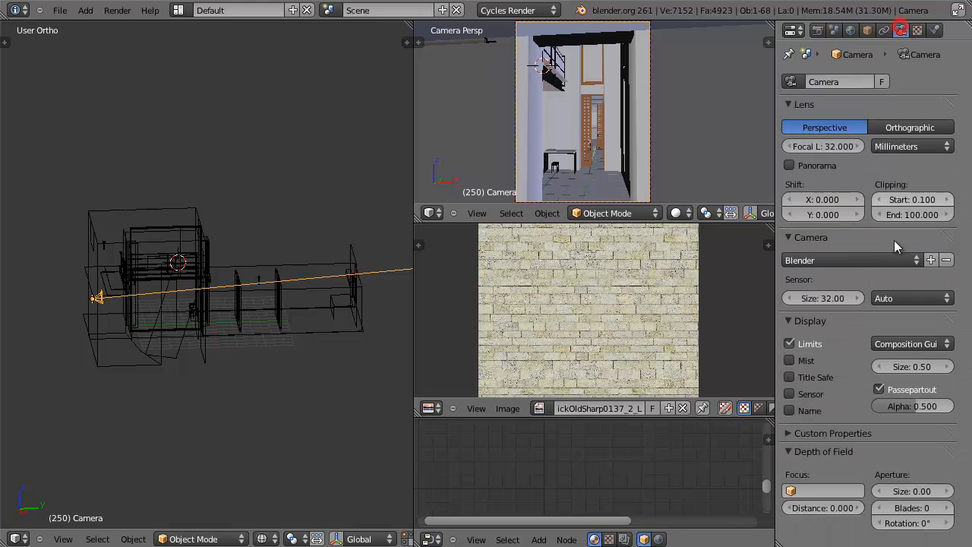
{"action": "left_click", "coordinate": [790, 450]}
{"action": "left_click", "coordinate": [789, 451]}
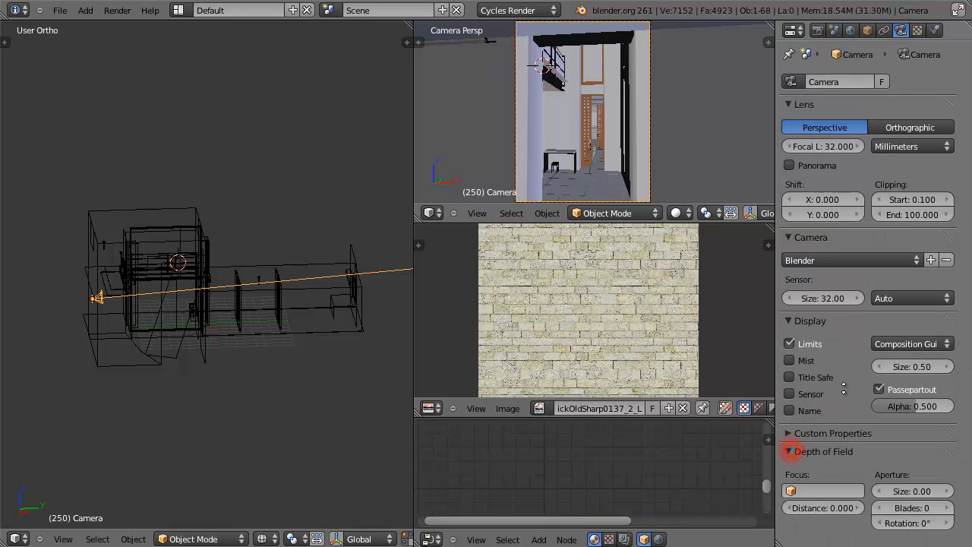
Step: Set the camera's depth of field distance to 11.31, placing the focus marker at the room's rear wall with the camera limits shown
{"action": "scroll", "coordinate": [222, 327], "scroll_direction": "up", "scroll_amount": 5}
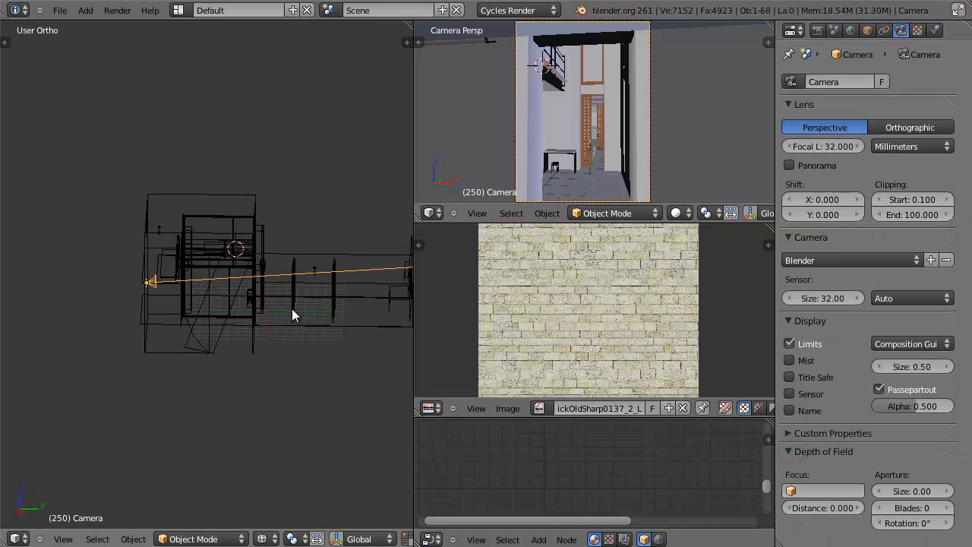
{"action": "middle_click_drag", "start_coordinate": [289, 306], "coordinate": [342, 319]}
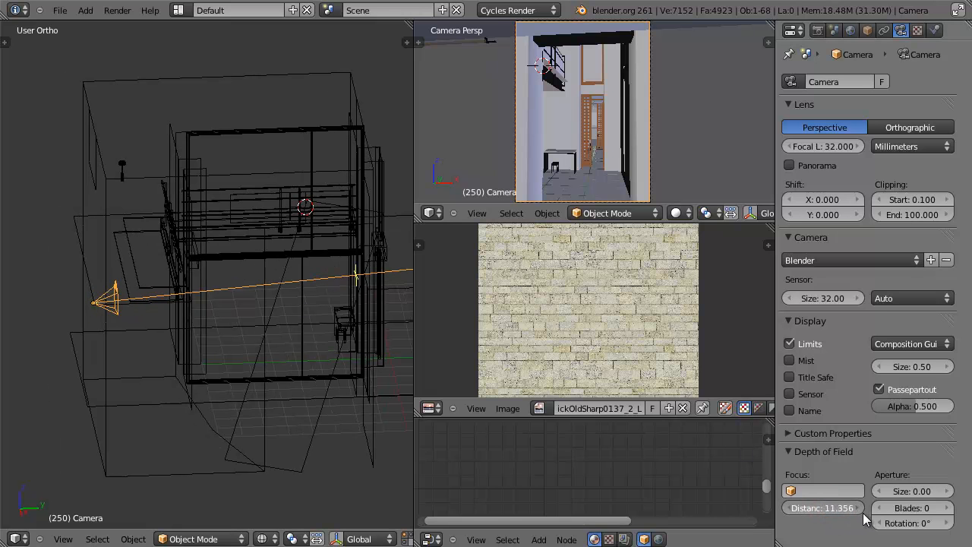
{"action": "left_click", "coordinate": [789, 345]}
{"action": "left_click", "coordinate": [790, 345]}
{"action": "left_click", "coordinate": [790, 345]}
{"action": "left_click", "coordinate": [791, 345]}
{"action": "middle_click_drag", "start_coordinate": [408, 342], "coordinate": [256, 252]}
{"action": "left_click", "coordinate": [833, 514]}
{"action": "left_click_drag", "start_coordinate": [831, 510], "coordinate": [824, 510]}
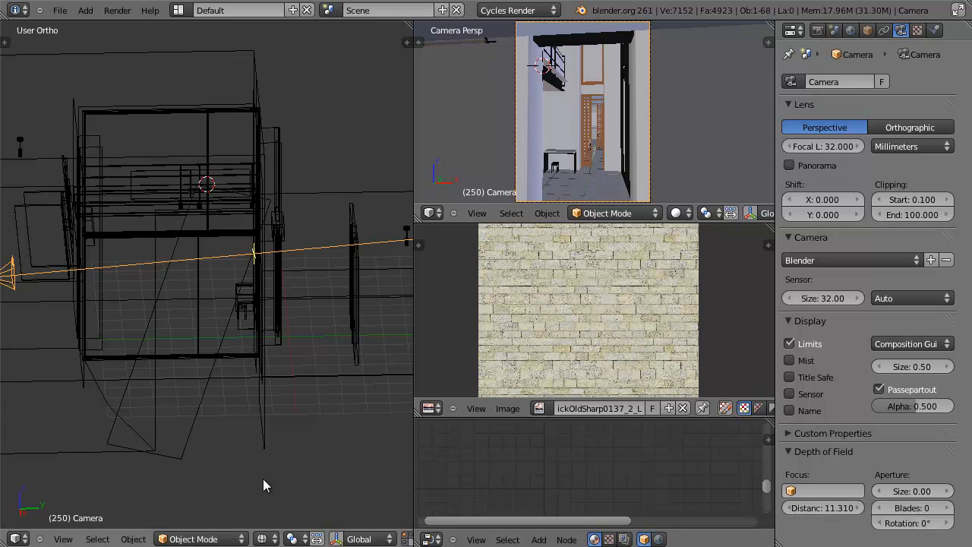
Step: Return the large 3D view to the camera view with rendered shading
{"action": "key", "text": "KP_0"}
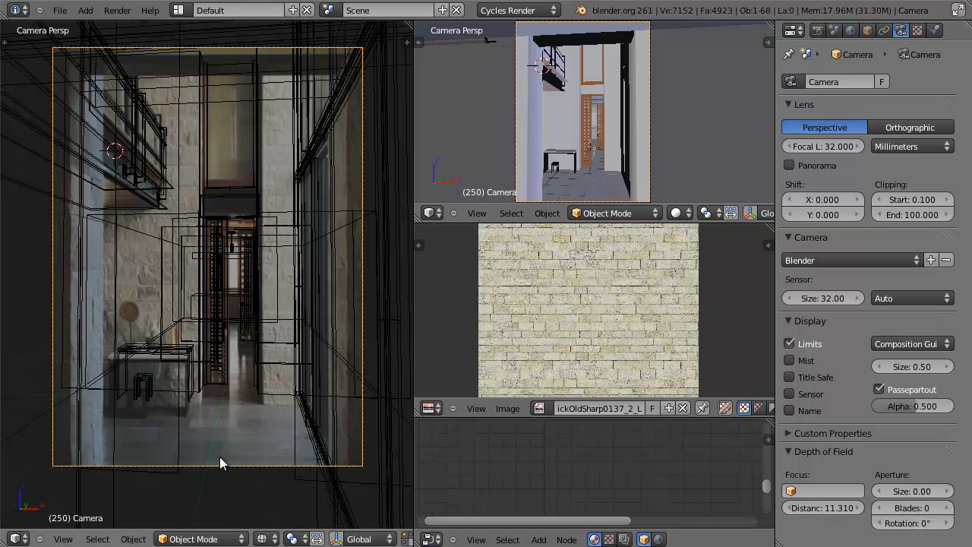
{"action": "left_click", "coordinate": [264, 538]}
{"action": "left_click", "coordinate": [282, 440]}
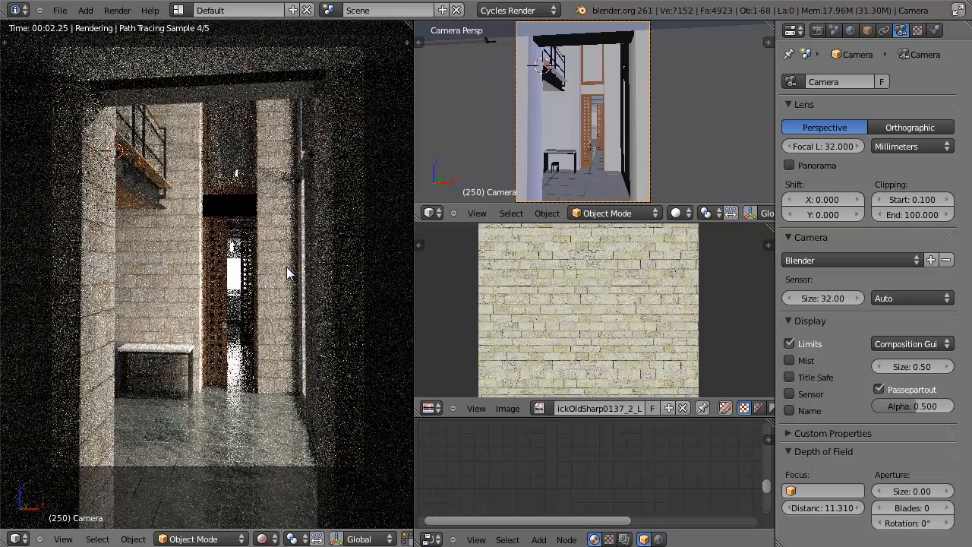
Step: Try a camera aperture size of 0.3 and examine the depth of field blur around the table and doors
{"action": "left_click", "coordinate": [917, 491]}
{"action": "type", "text": ".3"}
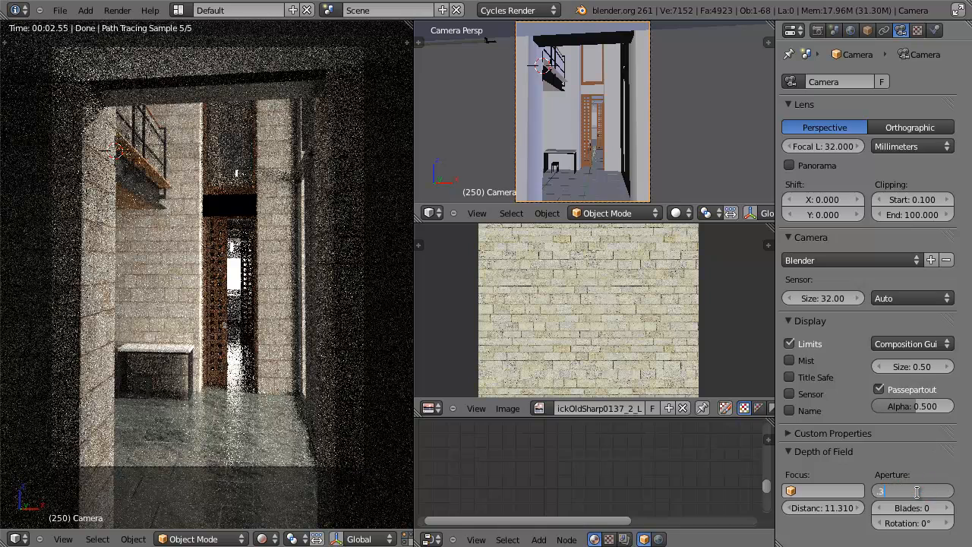
{"action": "key", "text": "Return"}
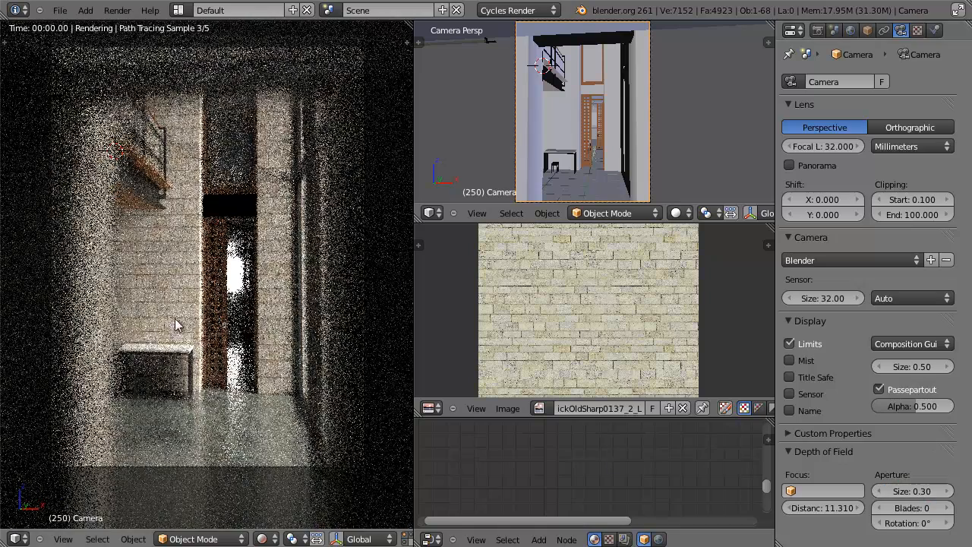
{"action": "scroll", "coordinate": [162, 335], "scroll_direction": "up", "scroll_amount": 2}
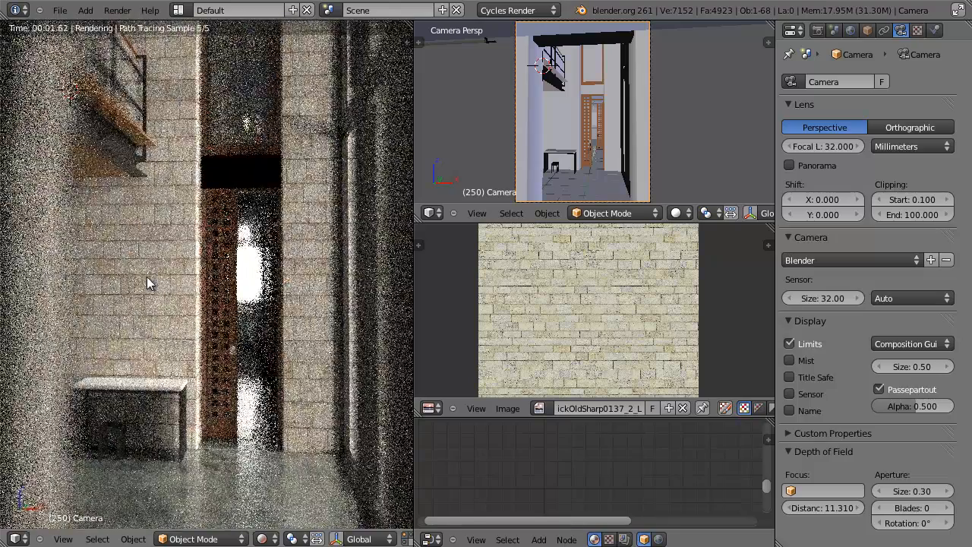
{"action": "middle_click_drag", "start_coordinate": [225, 298], "coordinate": [248, 298], "text": "shift"}
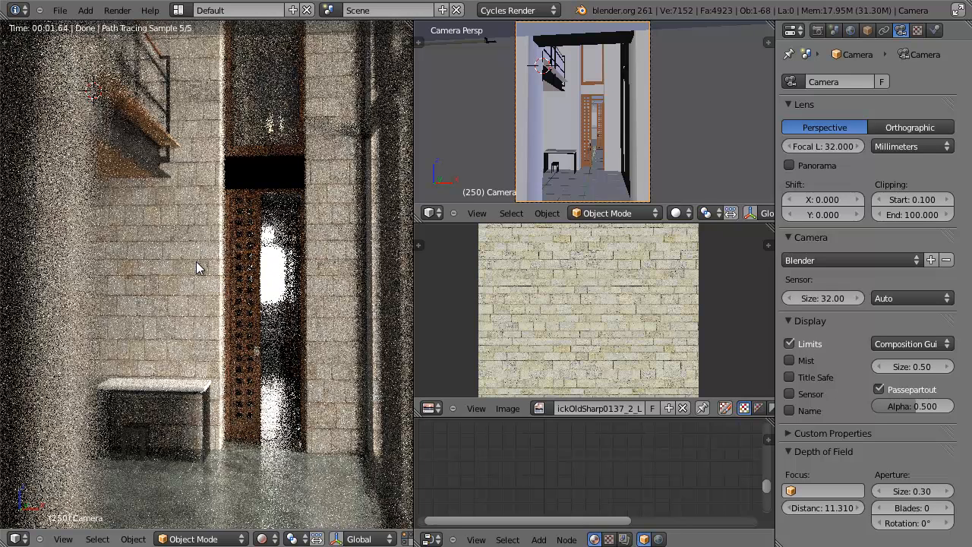
Step: Set the camera's aperture size to 0.01
{"action": "left_click", "coordinate": [912, 491]}
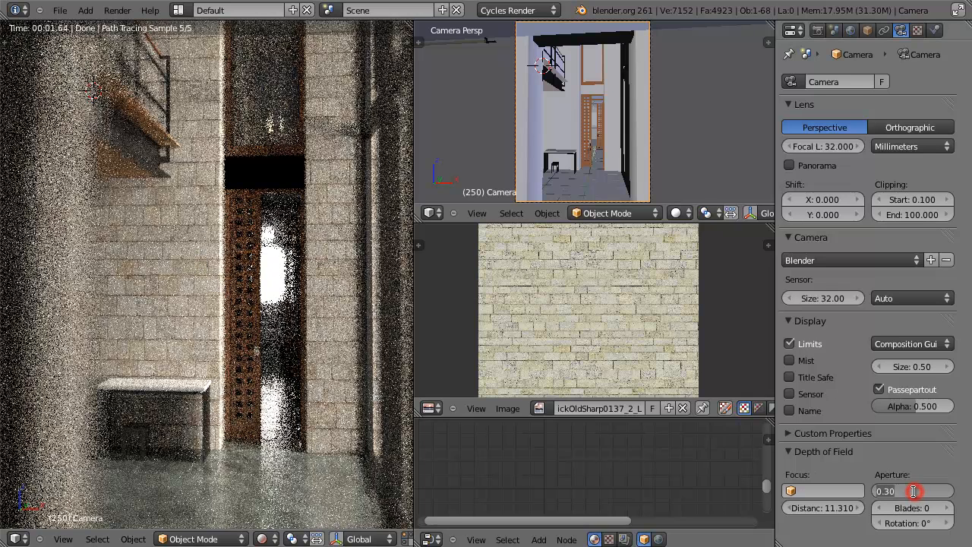
{"action": "key", "text": "BackSpace"}
{"action": "type", "text": ".01"}
{"action": "key", "text": "Return"}
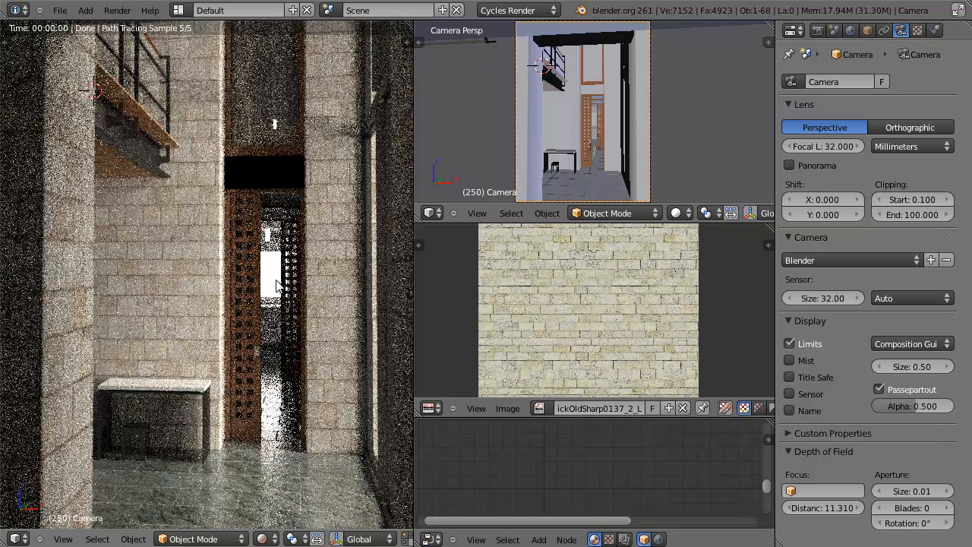
Step: Select the frames and panels behind the lattice doors together with the wooden door and link its material to them
{"action": "scroll", "coordinate": [592, 138], "scroll_direction": "up", "scroll_amount": 9}
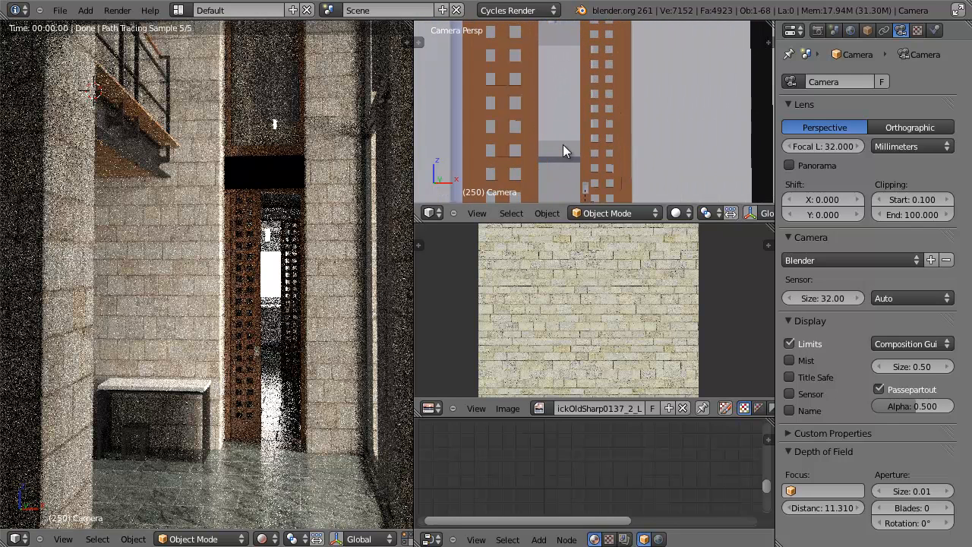
{"action": "right_click", "coordinate": [562, 148]}
{"action": "key", "text": "alt+z"}
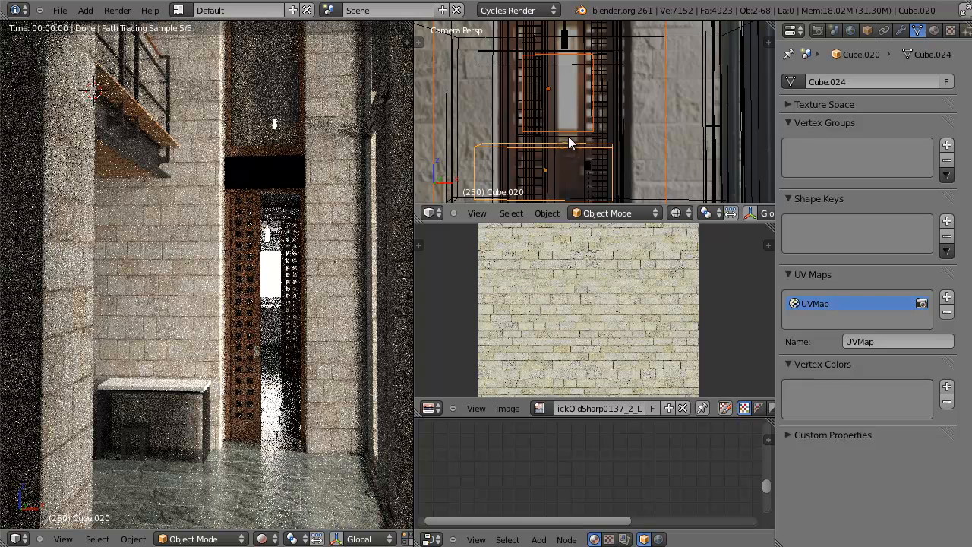
{"action": "key", "text": "alt+z"}
{"action": "key", "text": "z"}
{"action": "right_click", "coordinate": [580, 73]}
{"action": "key", "text": "z"}
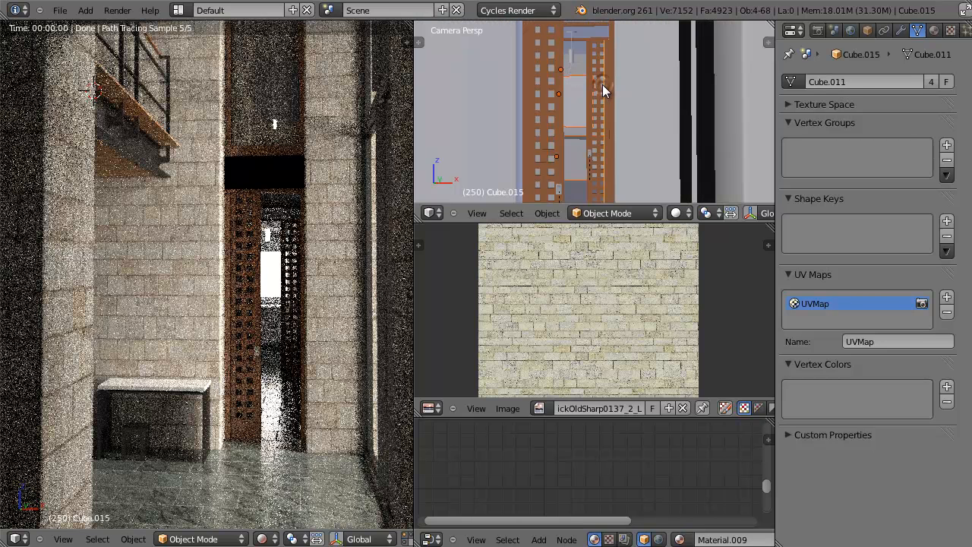
{"action": "key", "text": "ctrl+l"}
{"action": "left_click", "coordinate": [603, 86]}
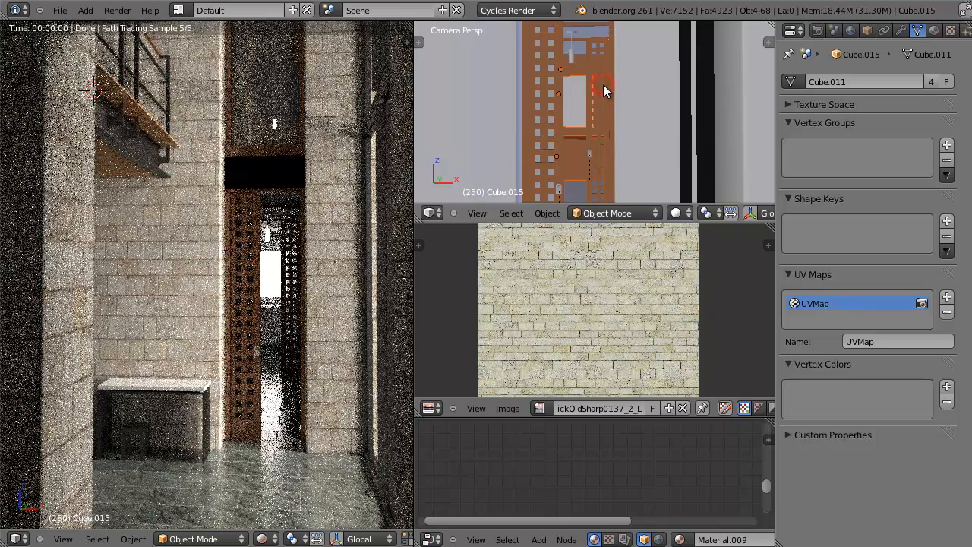
Step: Refresh the rendered camera view and examine the wood material on the doors at different distances
{"action": "key", "text": "Tab"}
{"action": "key", "text": "Tab"}
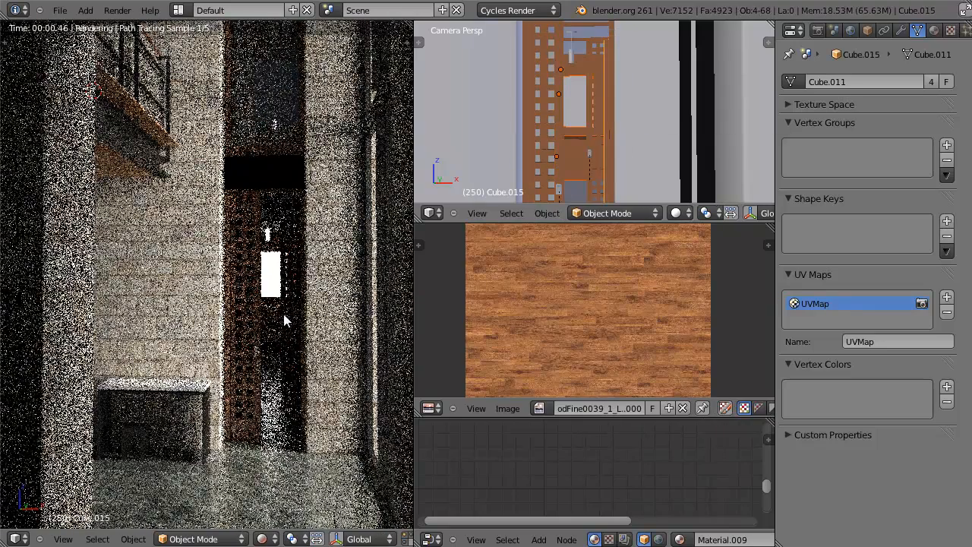
{"action": "scroll", "coordinate": [279, 359], "scroll_direction": "down", "scroll_amount": 2}
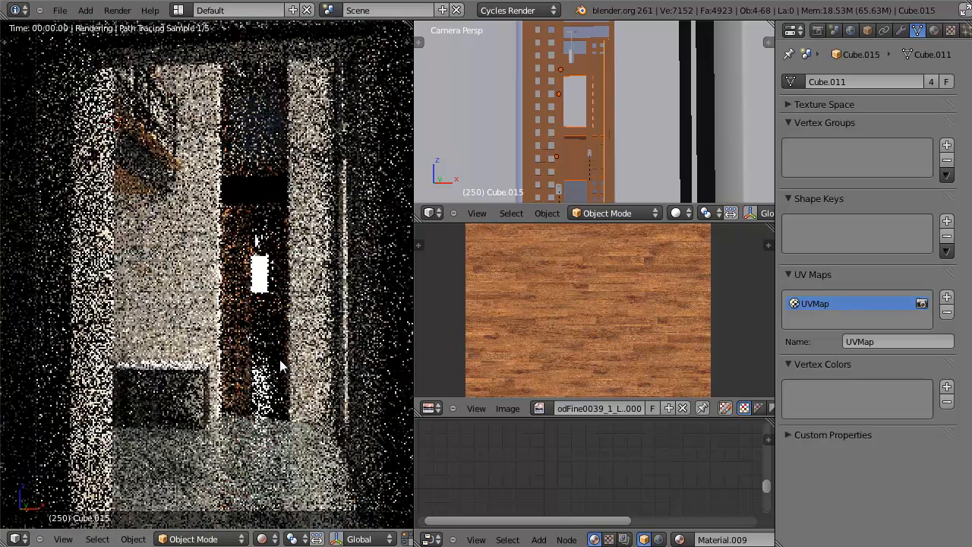
{"action": "scroll", "coordinate": [245, 309], "scroll_direction": "down", "scroll_amount": 2}
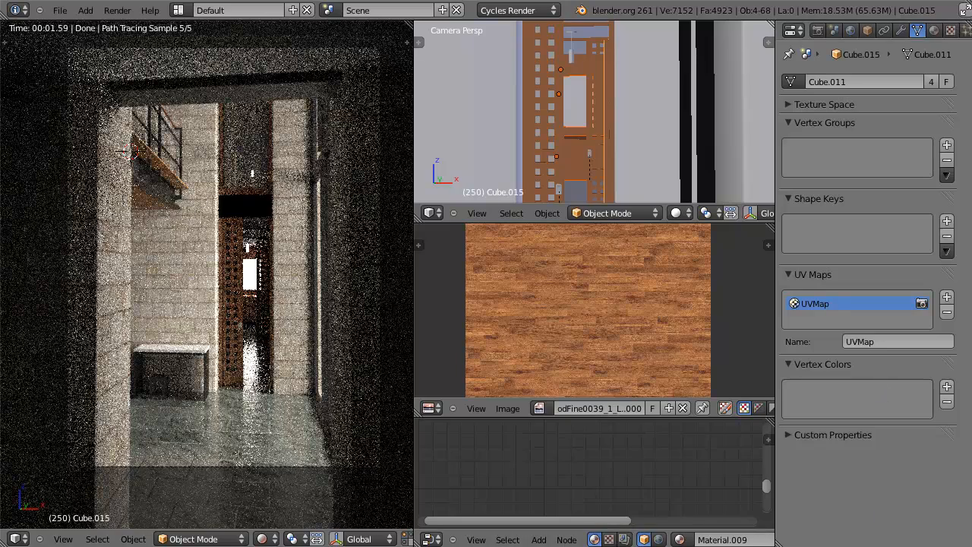
{"action": "scroll", "coordinate": [251, 454], "scroll_direction": "up", "scroll_amount": 2}
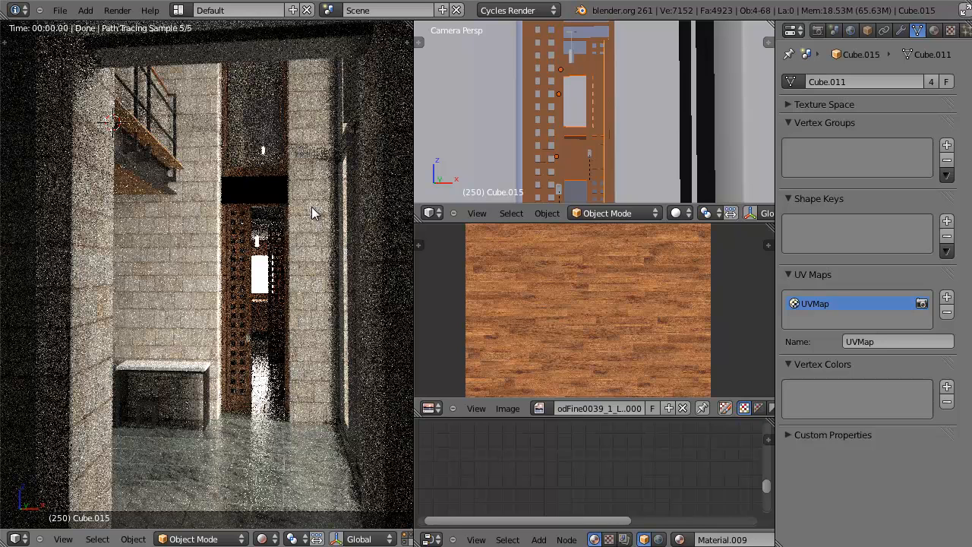
{"action": "left_click", "coordinate": [296, 262]}
{"action": "key", "text": "F12"}
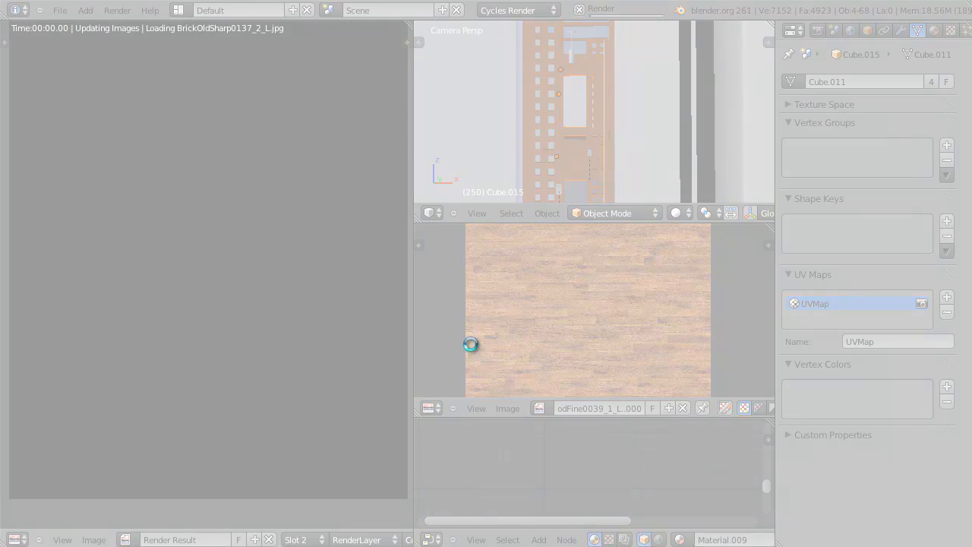
{"action": "left_click", "coordinate": [430, 324]}
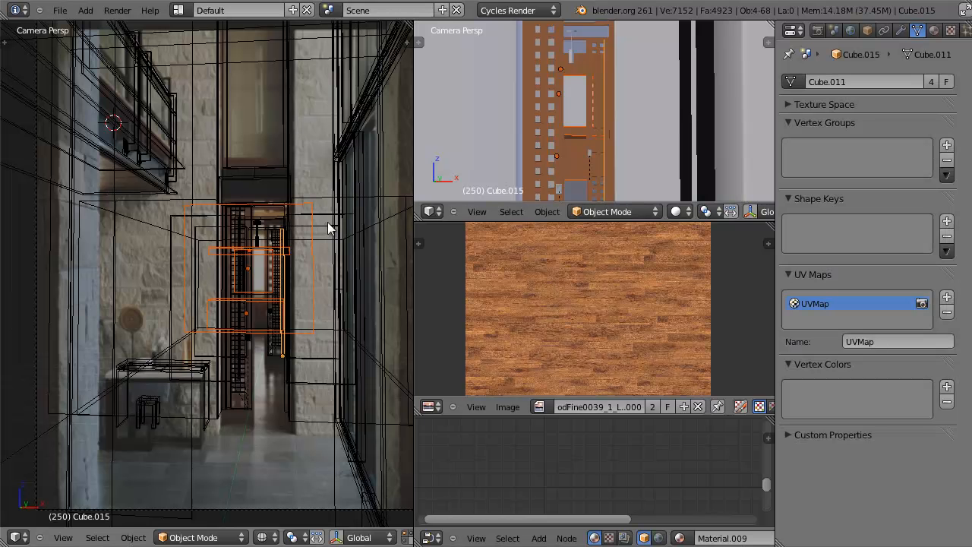
Step: Deselect everything in solid shading, then set the render resolution to 50% with the Full Global Illumination integrator preset
{"action": "left_click", "coordinate": [817, 29]}
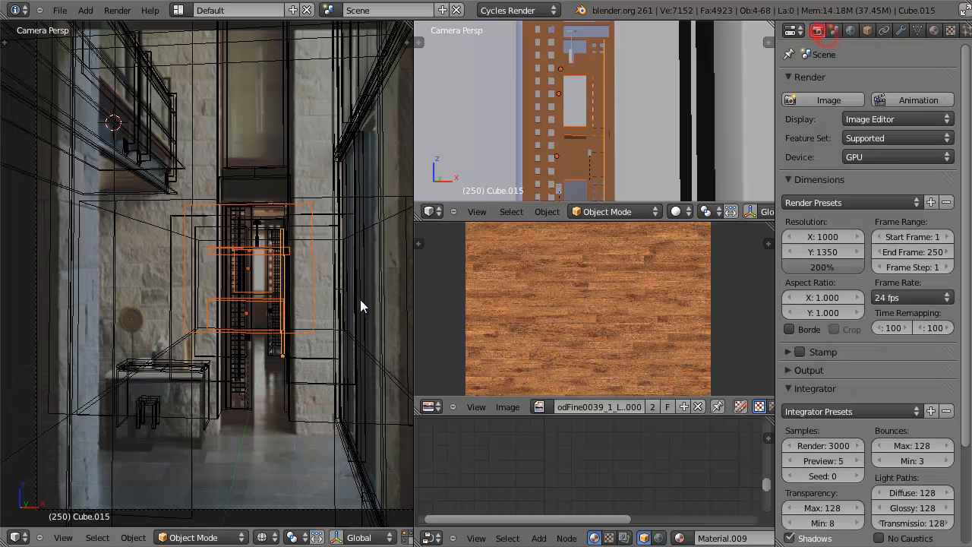
{"action": "key", "text": "z"}
{"action": "key", "text": "a"}
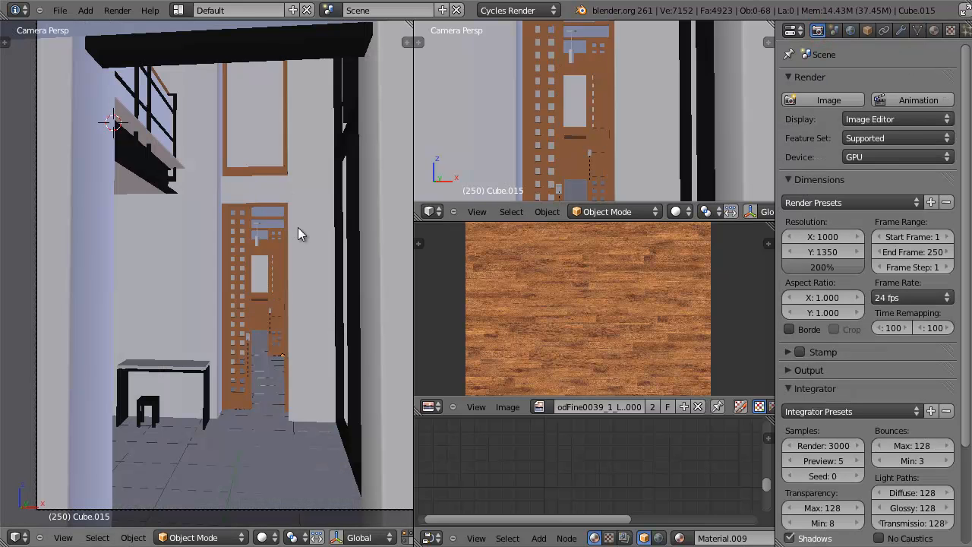
{"action": "left_click", "coordinate": [820, 268]}
{"action": "type", "text": "50"}
{"action": "key", "text": "Return"}
{"action": "scroll", "coordinate": [820, 268], "scroll_direction": "down", "scroll_amount": 5}
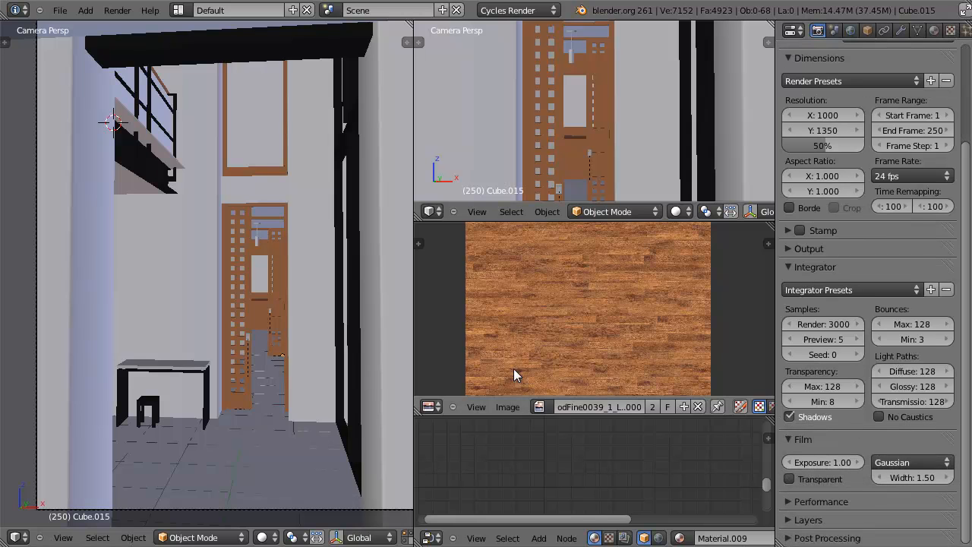
{"action": "left_click", "coordinate": [852, 289]}
{"action": "left_click", "coordinate": [805, 317]}
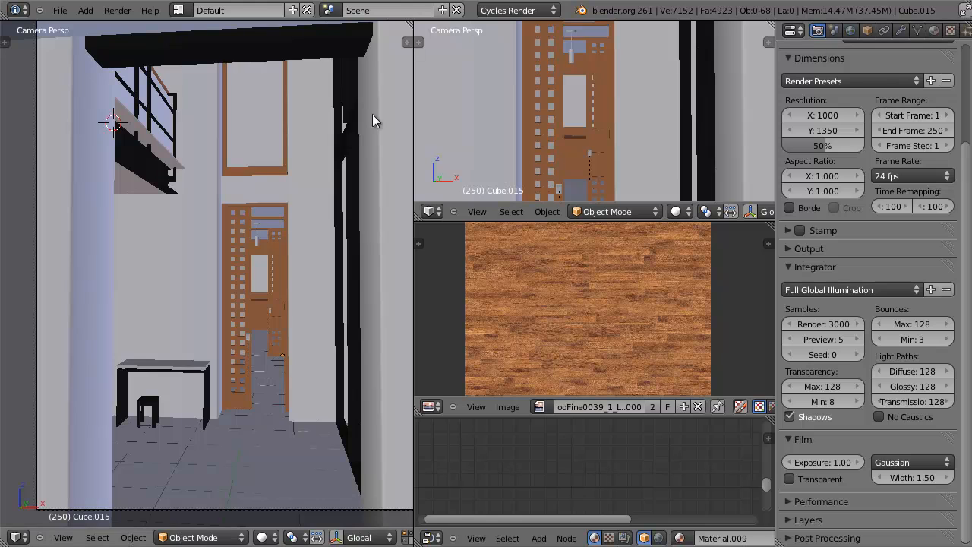
Step: Select the camera and apply the Canon 550D sensor preset to it
{"action": "scroll", "coordinate": [338, 152], "scroll_direction": "down", "scroll_amount": 3}
{"action": "right_click", "coordinate": [340, 155]}
{"action": "left_click", "coordinate": [901, 30]}
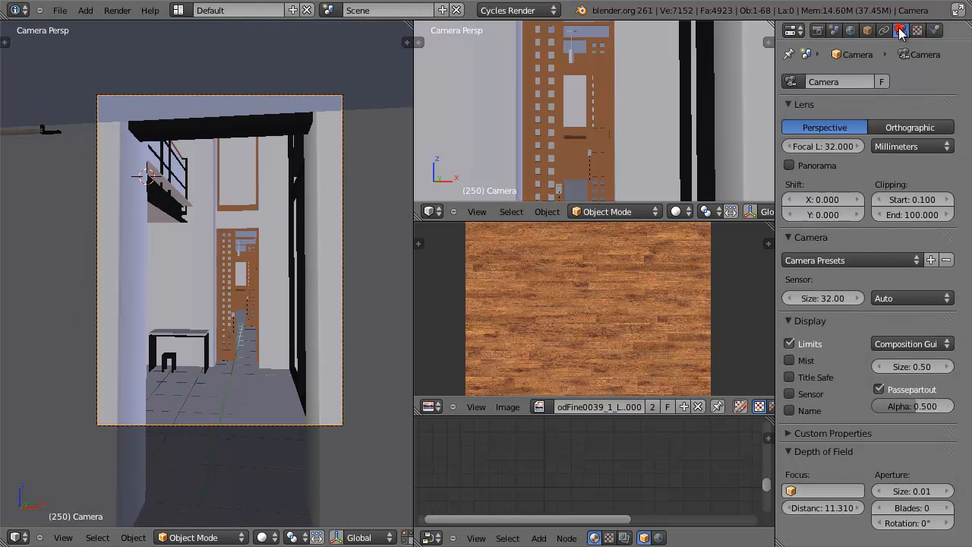
{"action": "left_click", "coordinate": [847, 260]}
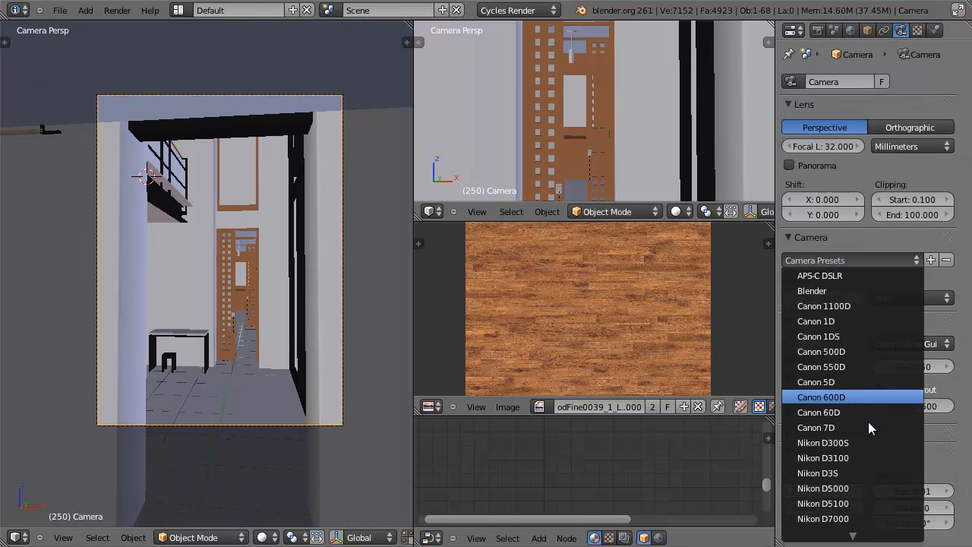
{"action": "left_click", "coordinate": [851, 252]}
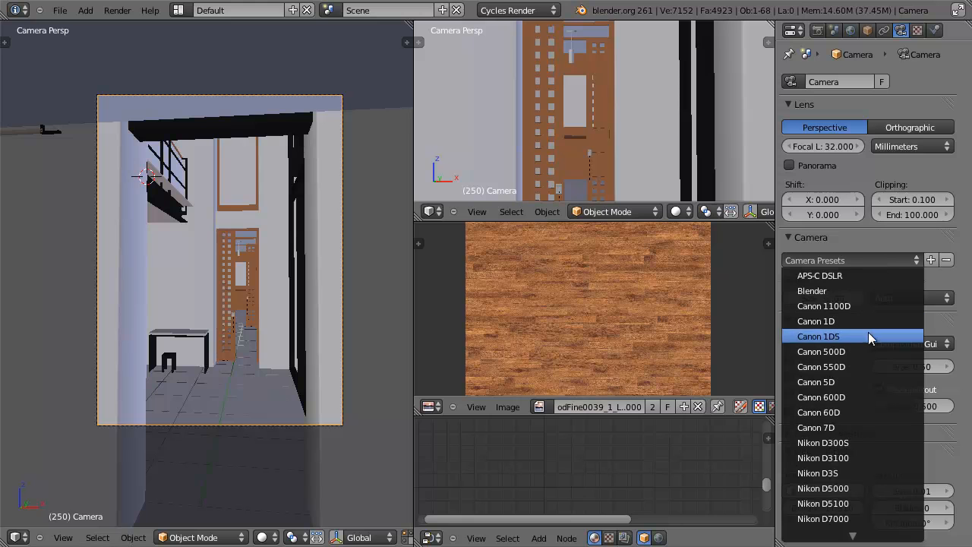
{"action": "left_click", "coordinate": [846, 365]}
{"action": "scroll", "coordinate": [320, 348], "scroll_direction": "up", "scroll_amount": 1}
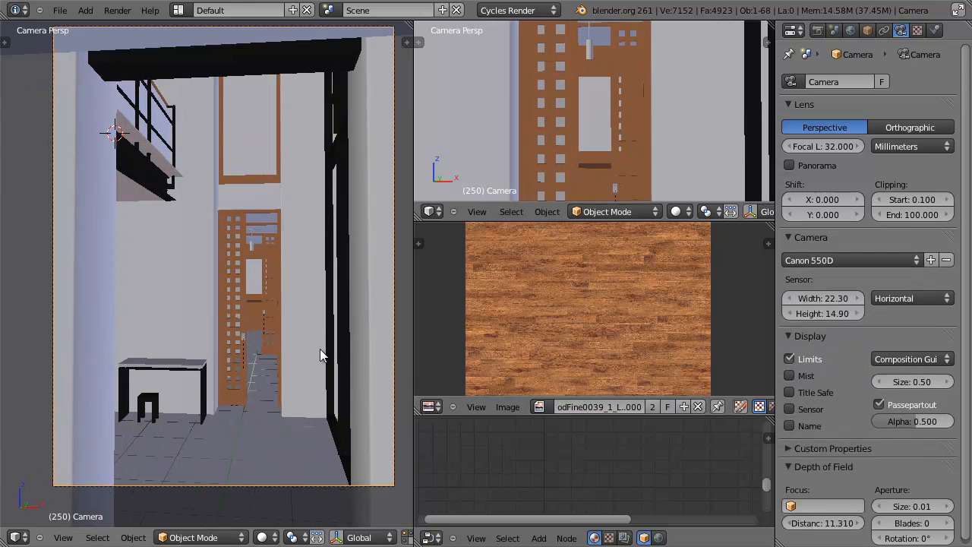
{"action": "scroll", "coordinate": [314, 349], "scroll_direction": "up", "scroll_amount": 1}
{"action": "middle_click_drag", "start_coordinate": [313, 374], "coordinate": [309, 366], "text": "shift"}
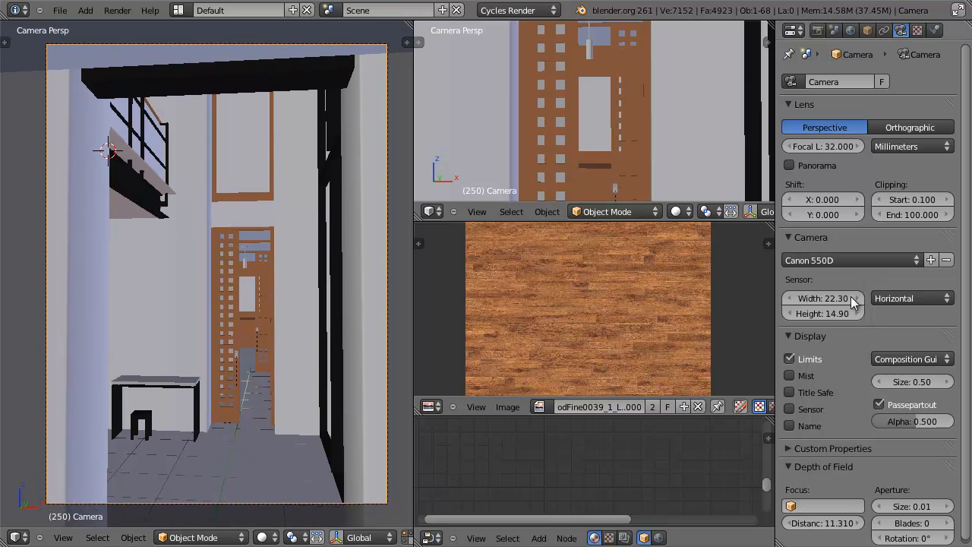
{"action": "left_click", "coordinate": [854, 260]}
{"action": "left_click", "coordinate": [857, 262]}
Step: Save the file over the existing version and start rendering the camera image
{"action": "key", "text": "ctrl+s"}
{"action": "left_click", "coordinate": [273, 332]}
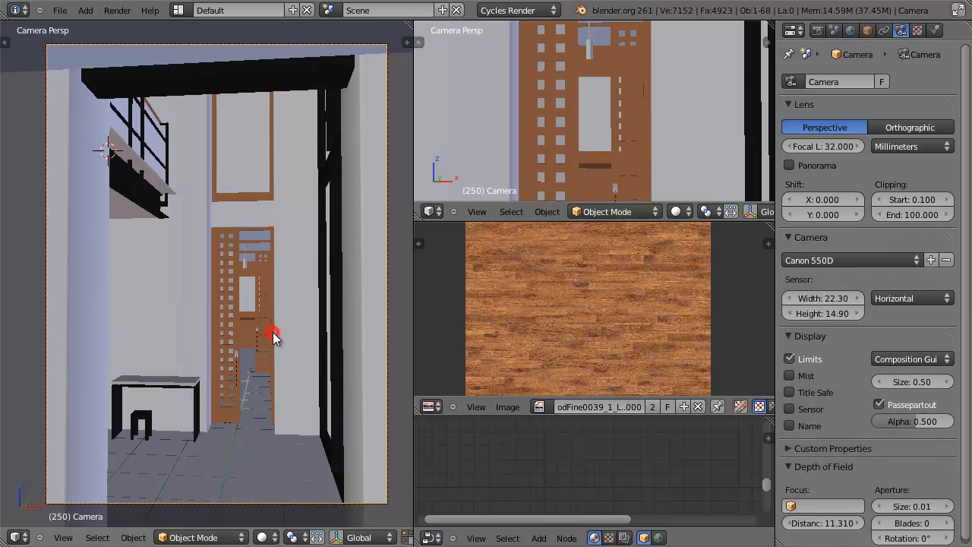
{"action": "key", "text": "F12"}
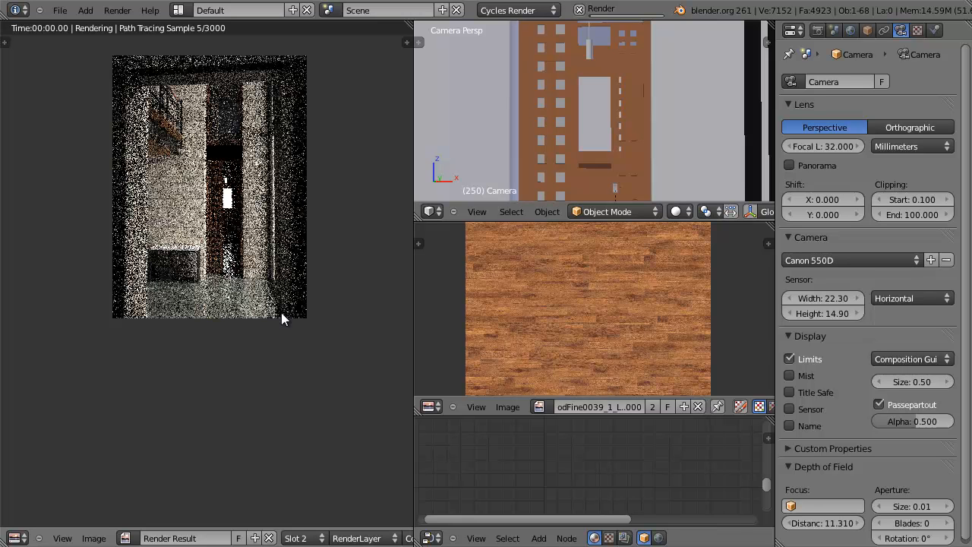
Step: Examine the brick walls, wooden doors and floor in the progressing render, and stop it early
{"action": "scroll", "coordinate": [281, 312], "scroll_direction": "up", "scroll_amount": 1}
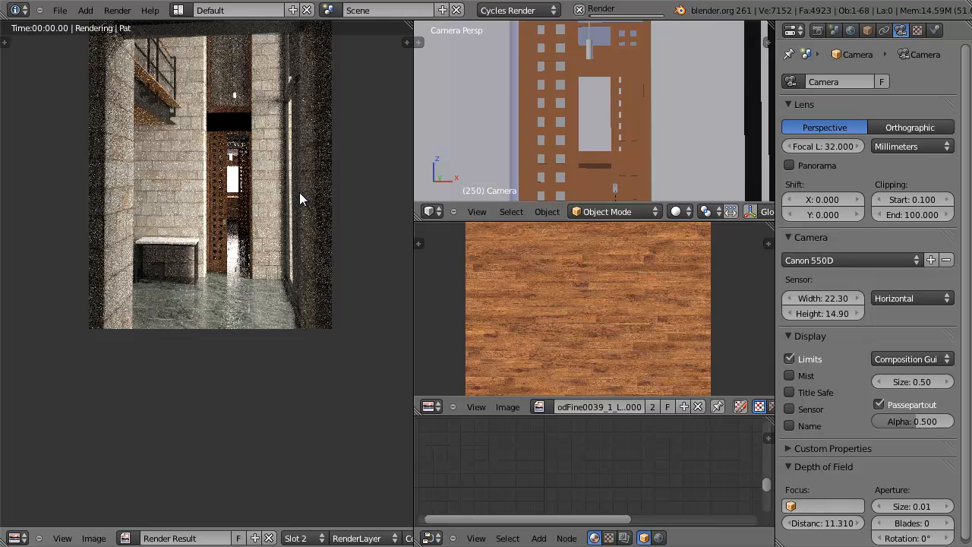
{"action": "scroll", "coordinate": [299, 199], "scroll_direction": "up", "scroll_amount": 2}
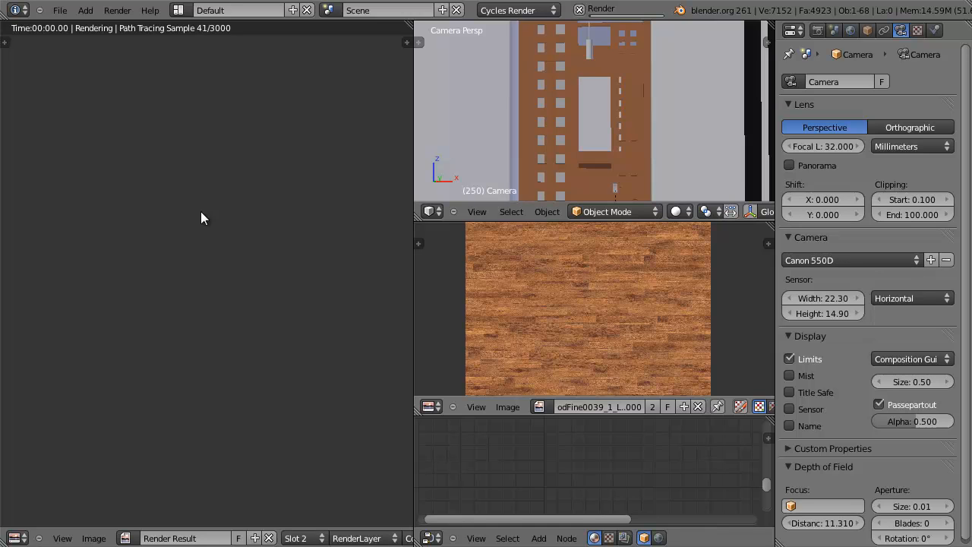
{"action": "middle_click_drag", "start_coordinate": [227, 187], "coordinate": [219, 87]}
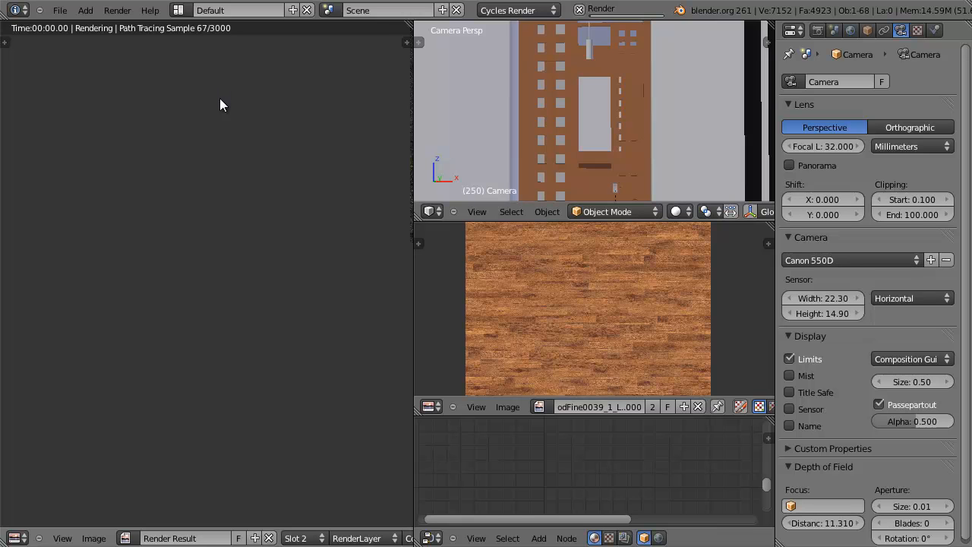
{"action": "middle_click_drag", "start_coordinate": [378, 184], "coordinate": [213, 286]}
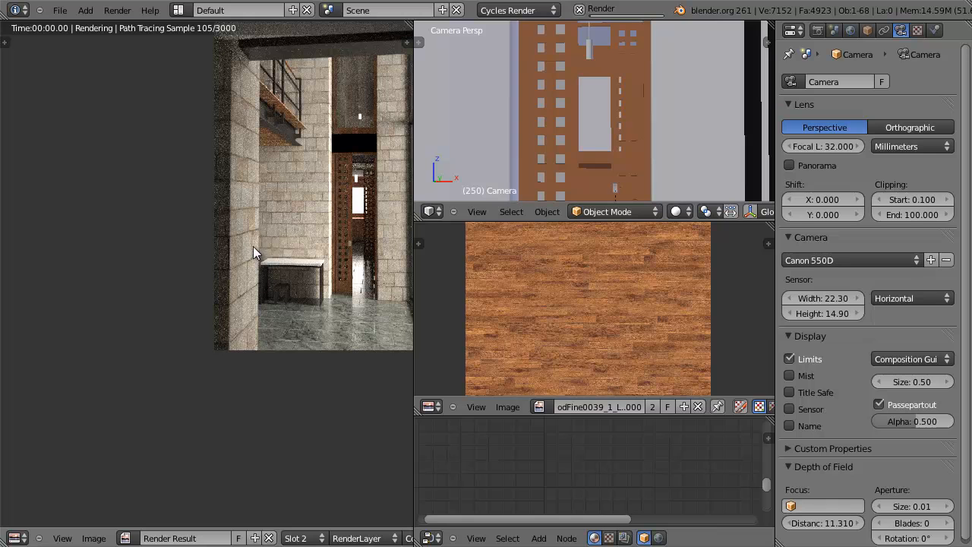
{"action": "middle_click_drag", "start_coordinate": [298, 216], "coordinate": [139, 309]}
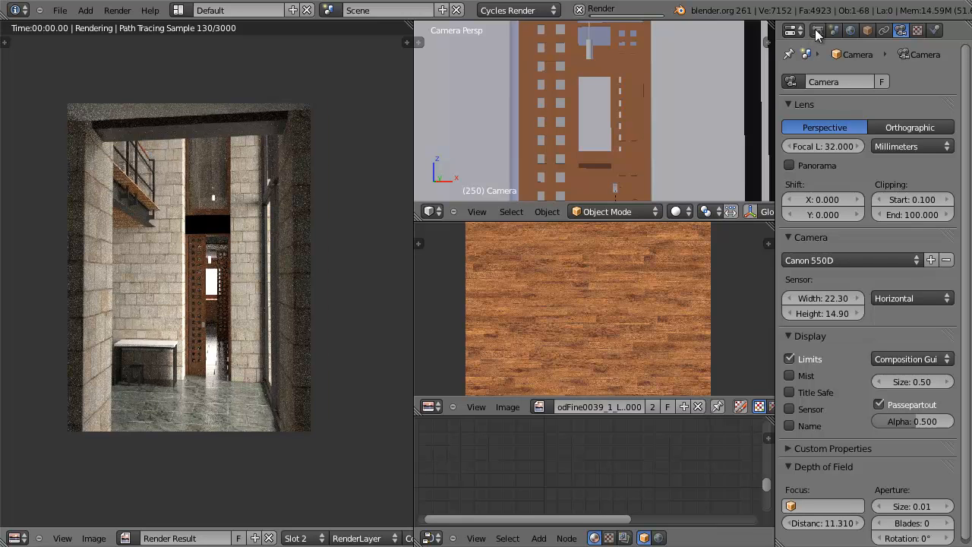
{"action": "left_click", "coordinate": [816, 30]}
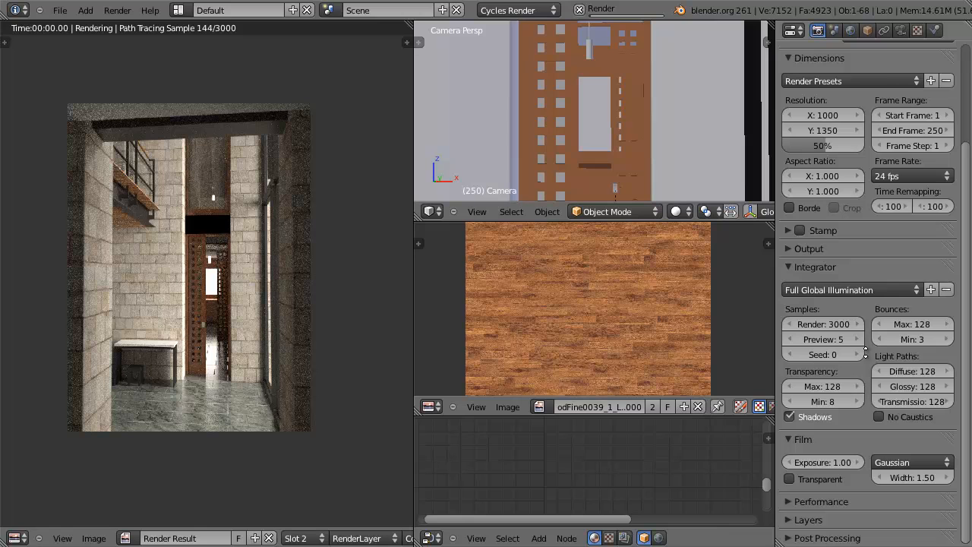
{"action": "scroll", "coordinate": [877, 69], "scroll_direction": "up", "scroll_amount": 3}
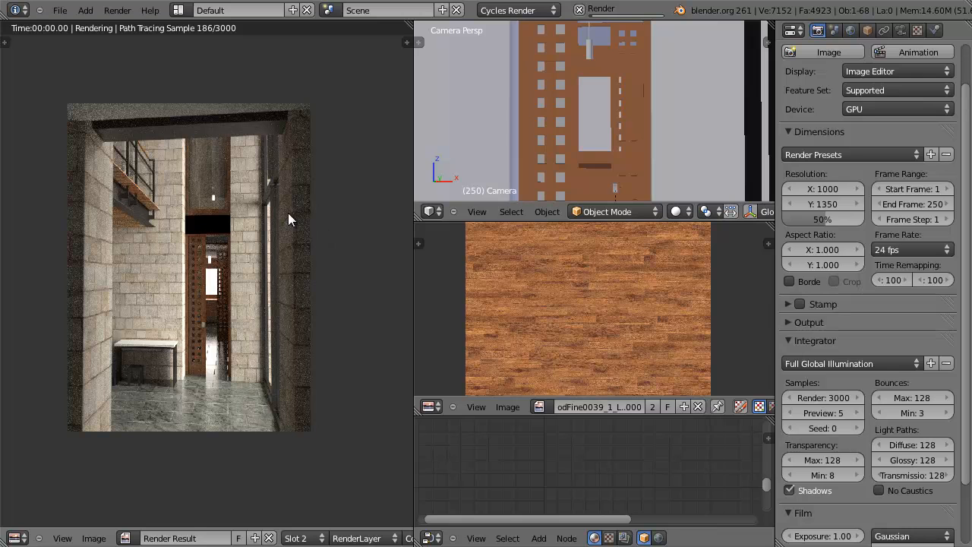
{"action": "scroll", "coordinate": [287, 212], "scroll_direction": "up", "scroll_amount": 1}
{"action": "key", "text": "Escape"}
{"action": "scroll", "coordinate": [287, 212], "scroll_direction": "up", "scroll_amount": 1}
{"action": "scroll", "coordinate": [287, 213], "scroll_direction": "down", "scroll_amount": 1}
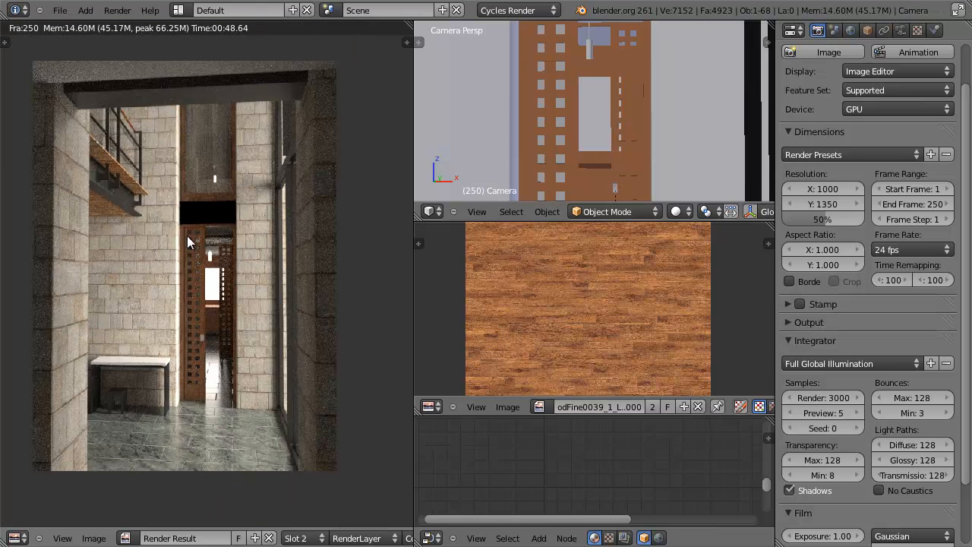
{"action": "scroll", "coordinate": [269, 388], "scroll_direction": "up", "scroll_amount": 1}
{"action": "scroll", "coordinate": [267, 381], "scroll_direction": "down", "scroll_amount": 1}
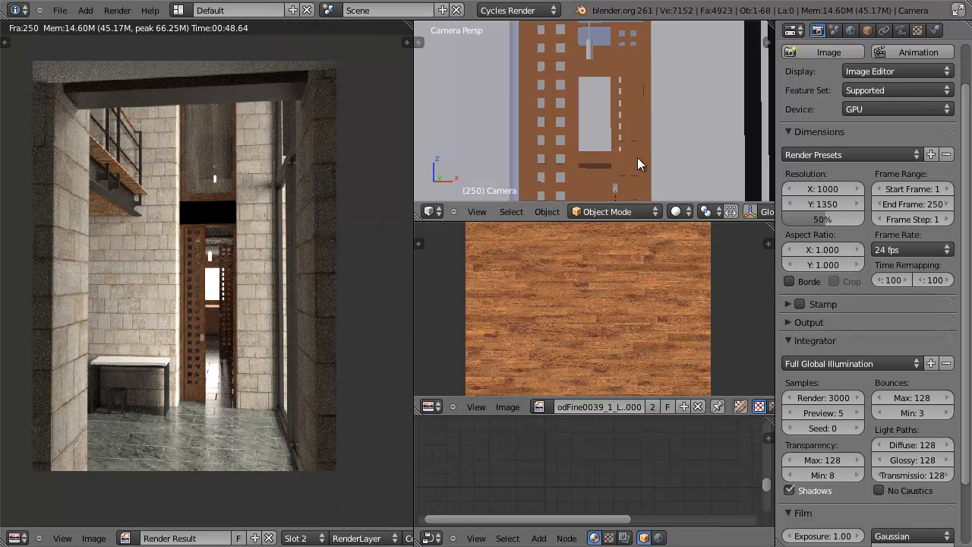
Step: Examine the building model from outside in the small 3D view and compare it with the render
{"action": "scroll", "coordinate": [637, 156], "scroll_direction": "down", "scroll_amount": 8}
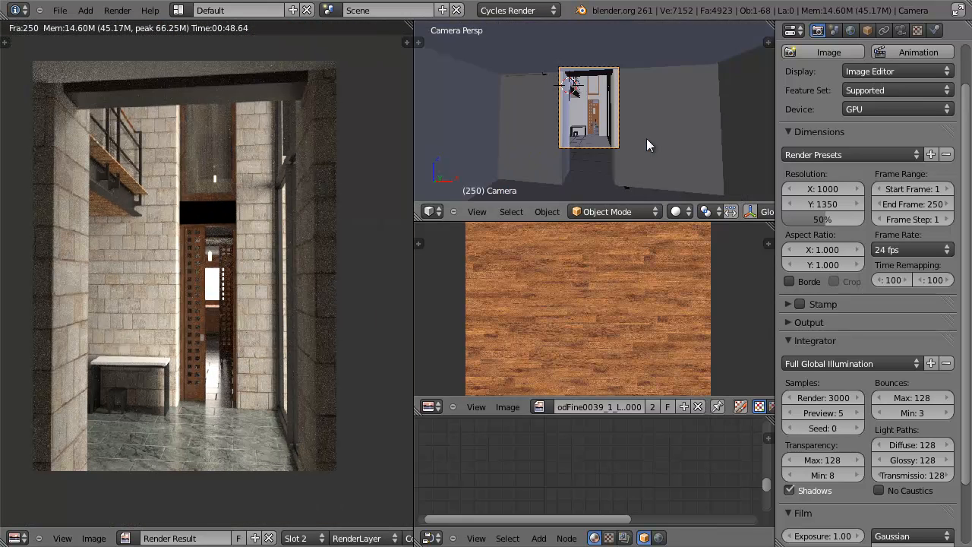
{"action": "middle_click_drag", "start_coordinate": [646, 139], "coordinate": [553, 159]}
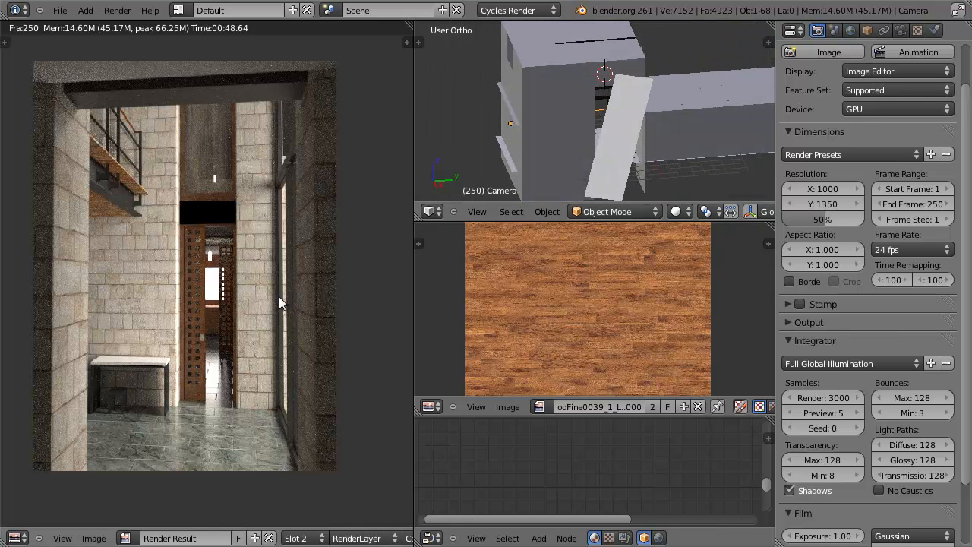
{"action": "scroll", "coordinate": [228, 353], "scroll_direction": "up", "scroll_amount": 2}
{"action": "scroll", "coordinate": [232, 362], "scroll_direction": "down", "scroll_amount": 2}
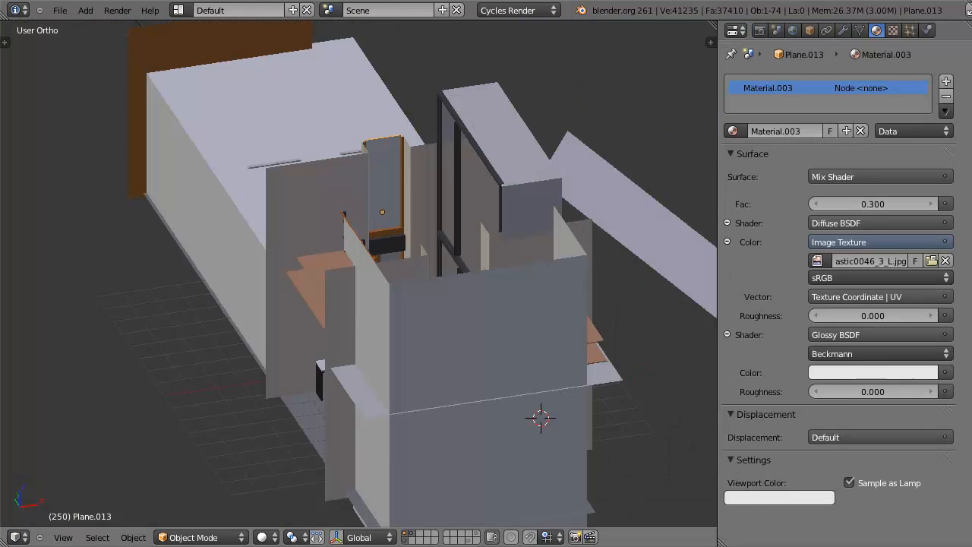
Step: Inspect the finished scene's layout from outside in wireframe, then go to the camera view near the table
{"action": "middle_click_drag", "start_coordinate": [532, 342], "coordinate": [362, 312]}
{"action": "key", "text": "z"}
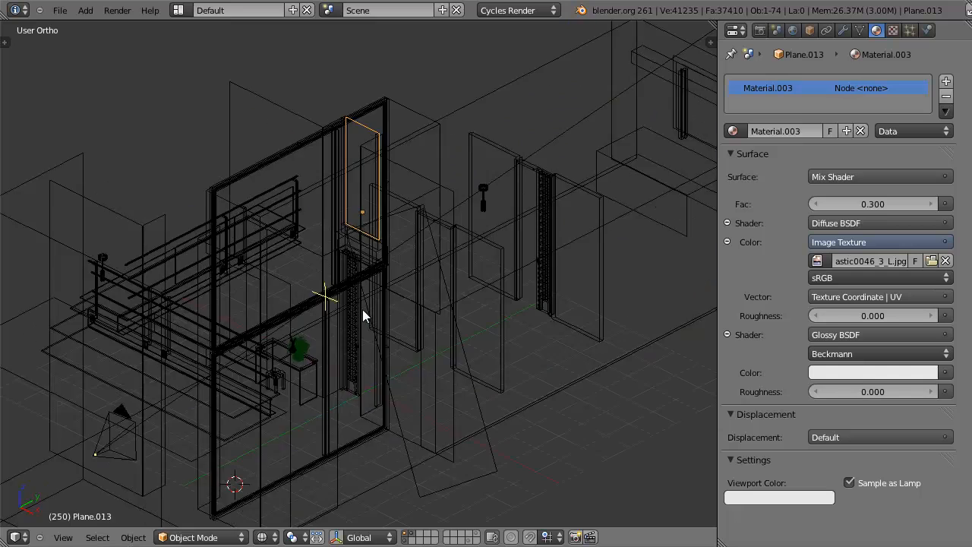
{"action": "key", "text": "z"}
{"action": "key", "text": "KP_0"}
{"action": "scroll", "coordinate": [362, 311], "scroll_direction": "up", "scroll_amount": 3}
Step: Inspect the materials of the flowers, the water and the glass vase on the table
{"action": "right_click", "coordinate": [275, 415]}
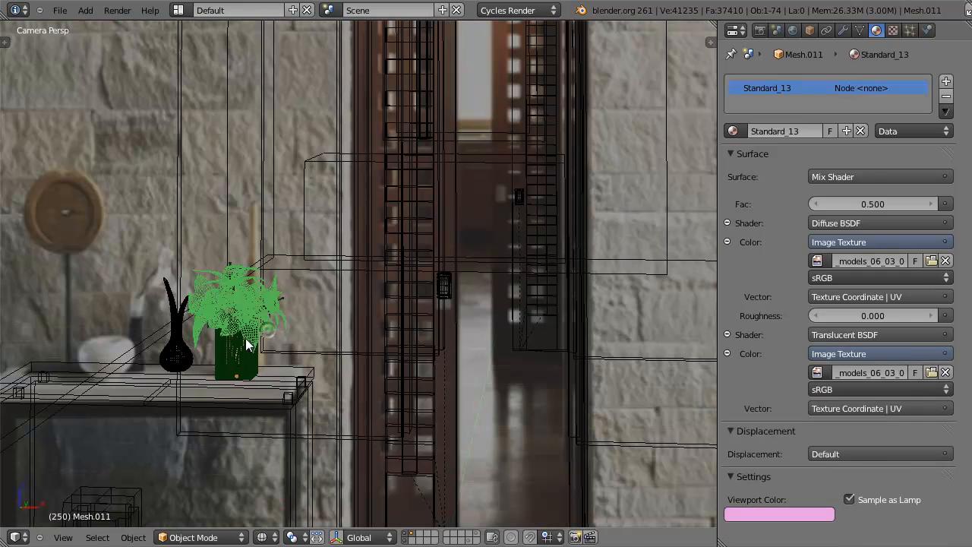
{"action": "right_click", "coordinate": [247, 346]}
{"action": "right_click", "coordinate": [223, 335]}
{"action": "right_click", "coordinate": [183, 331]}
{"action": "right_click", "coordinate": [227, 323]}
{"action": "right_click", "coordinate": [227, 323]}
{"action": "right_click", "coordinate": [227, 323]}
{"action": "right_click", "coordinate": [227, 322]}
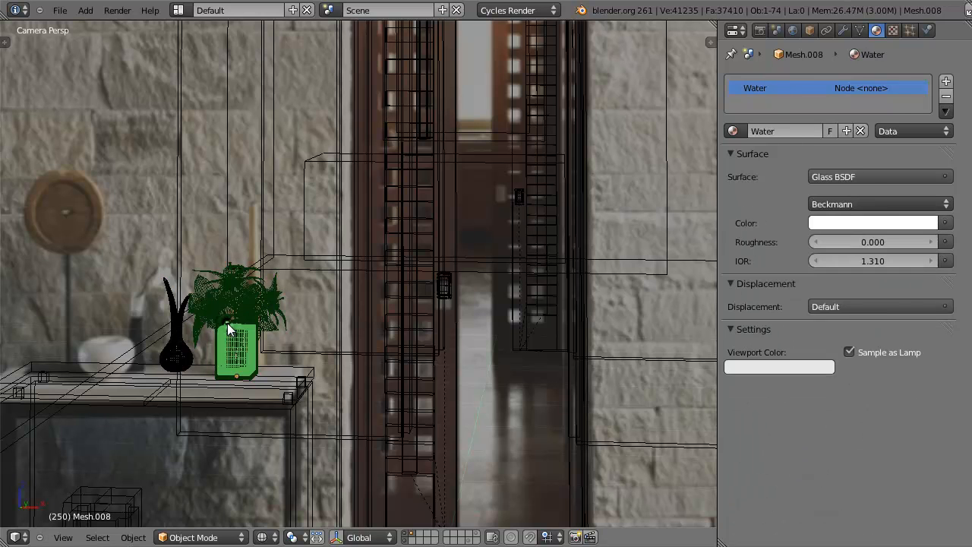
{"action": "right_click", "coordinate": [227, 323]}
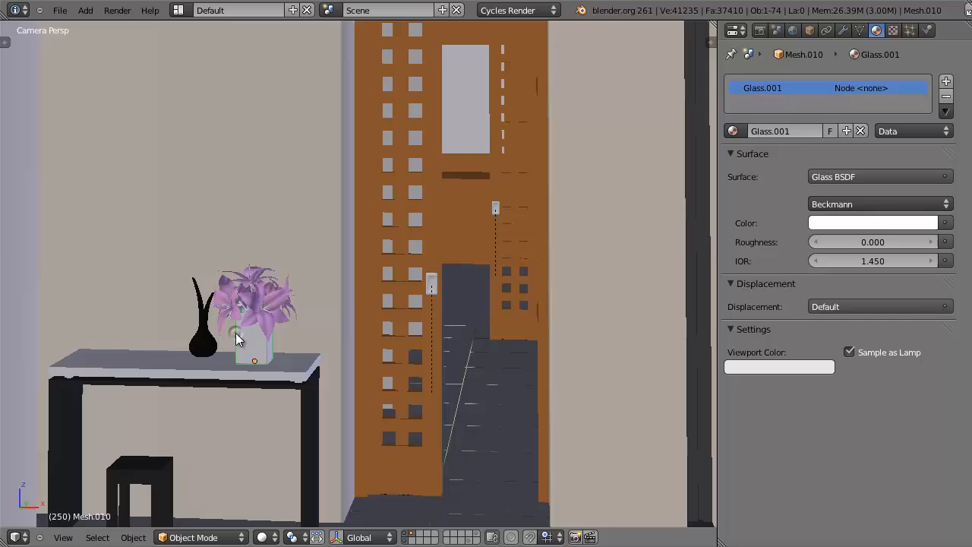
Step: Inspect the BrickWall material of the wall behind the table, and review the whole interior in solid and wireframe display
{"action": "scroll", "coordinate": [236, 332], "scroll_direction": "down", "scroll_amount": 5}
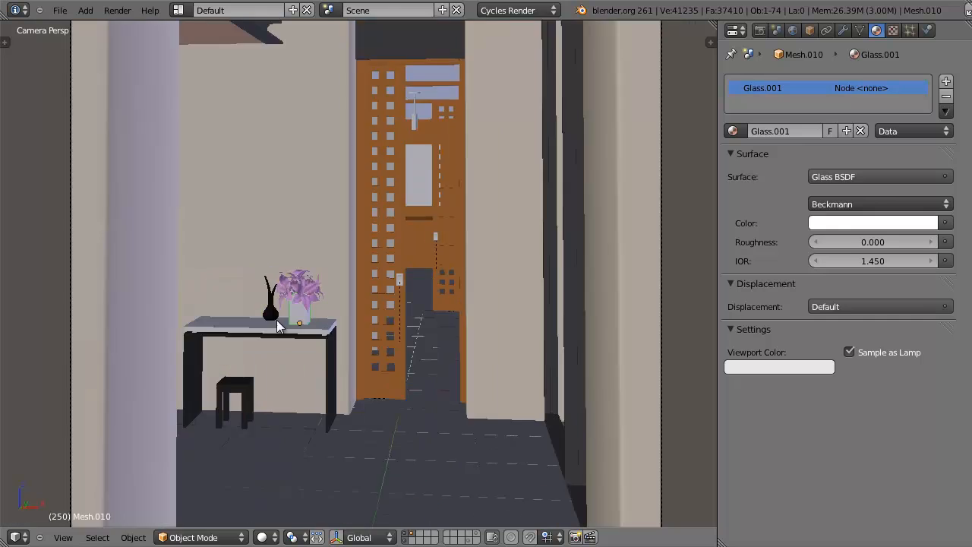
{"action": "right_click", "coordinate": [352, 187]}
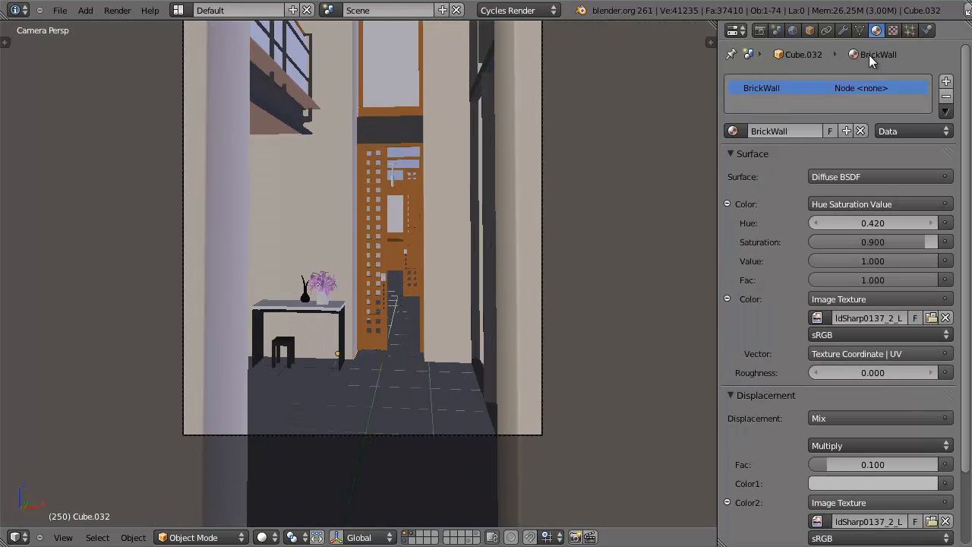
{"action": "middle_click_drag", "start_coordinate": [509, 184], "coordinate": [504, 259], "text": "shift"}
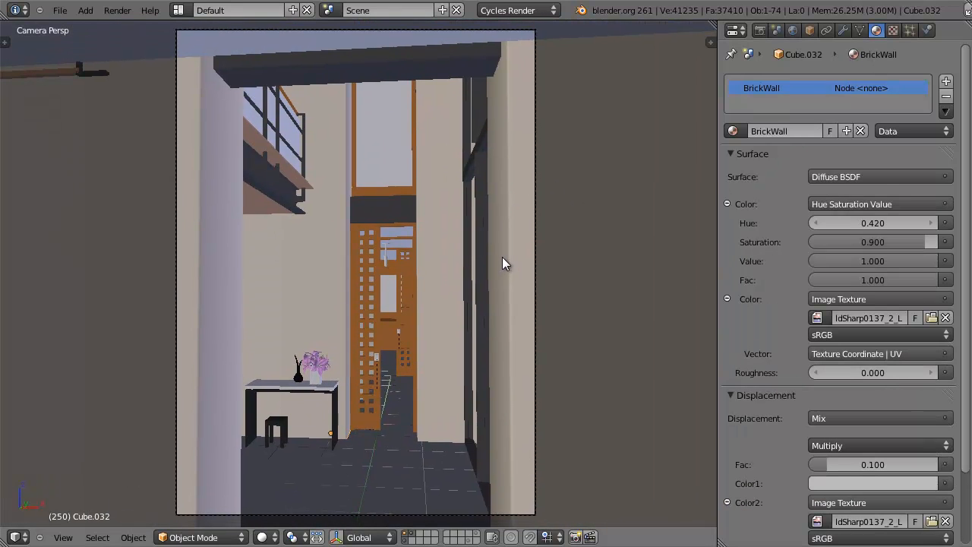
{"action": "key", "text": "z"}
{"action": "key", "text": "z"}
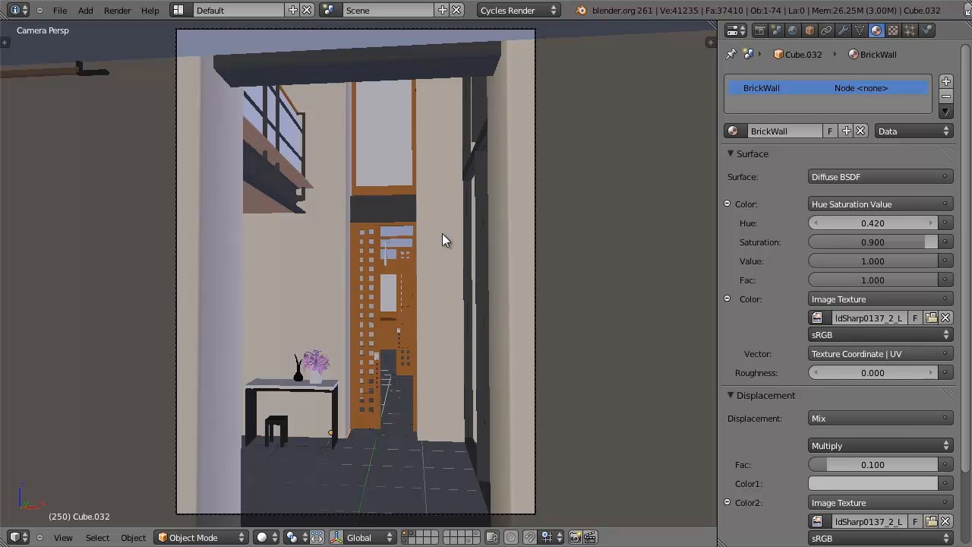
{"action": "left_click", "coordinate": [327, 233]}
{"action": "key", "text": "z"}
{"action": "key", "text": "z"}
{"action": "middle_click_drag", "start_coordinate": [337, 173], "coordinate": [455, 263]}
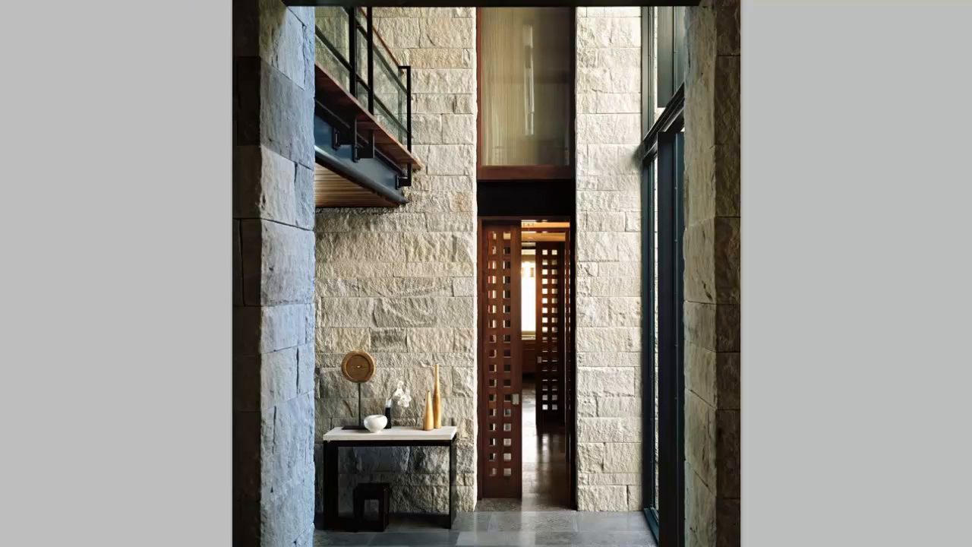
Step: Switch to Photoshop, start opening an image, and browse to the Design folder on Local Disk (C:)
{"action": "key", "text": "alt+f"}
{"action": "left_click", "coordinate": [561, 99]}
{"action": "key", "text": "alt+f"}
{"action": "left_click", "coordinate": [48, 3]}
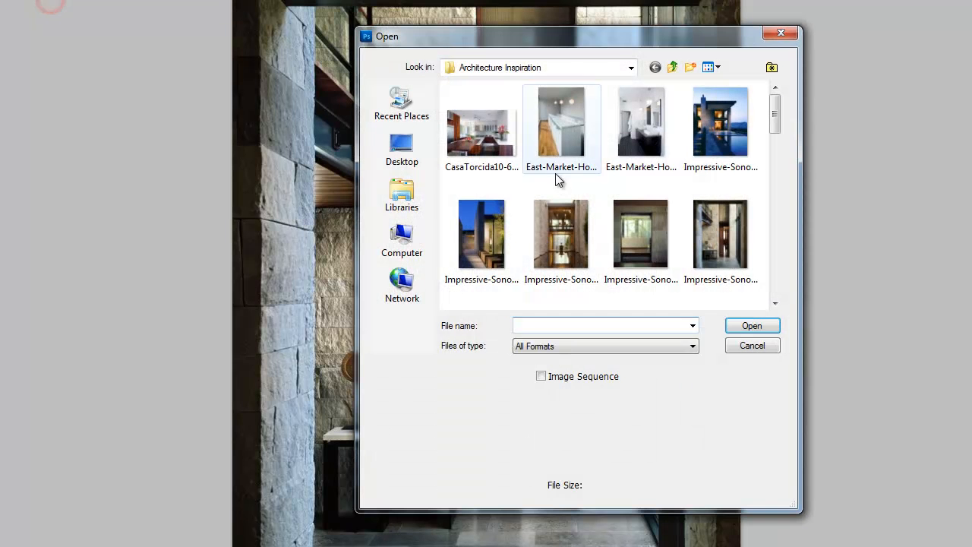
{"action": "mouse_move", "coordinate": [772, 107]}
{"action": "left_mouse_down"}
{"action": "mouse_move", "coordinate": [773, 117]}
{"action": "mouse_move", "coordinate": [773, 107]}
{"action": "left_mouse_up"}
{"action": "left_click", "coordinate": [401, 241]}
{"action": "double_click", "coordinate": [481, 121]}
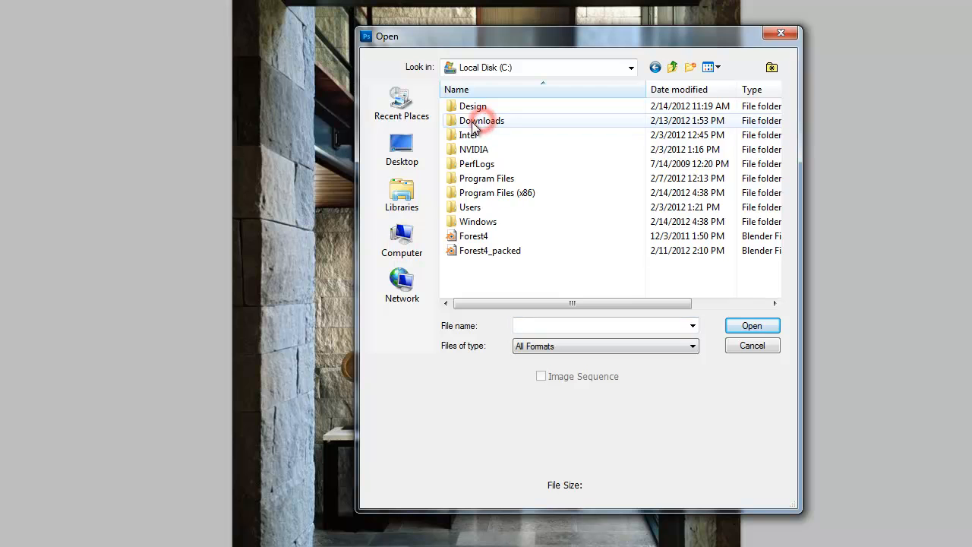
{"action": "double_click", "coordinate": [468, 103]}
Step: Open render21.png from the Interior Design folder
{"action": "left_click", "coordinate": [561, 129]}
{"action": "left_click_drag", "start_coordinate": [774, 114], "coordinate": [679, 243]}
{"action": "double_click", "coordinate": [565, 121]}
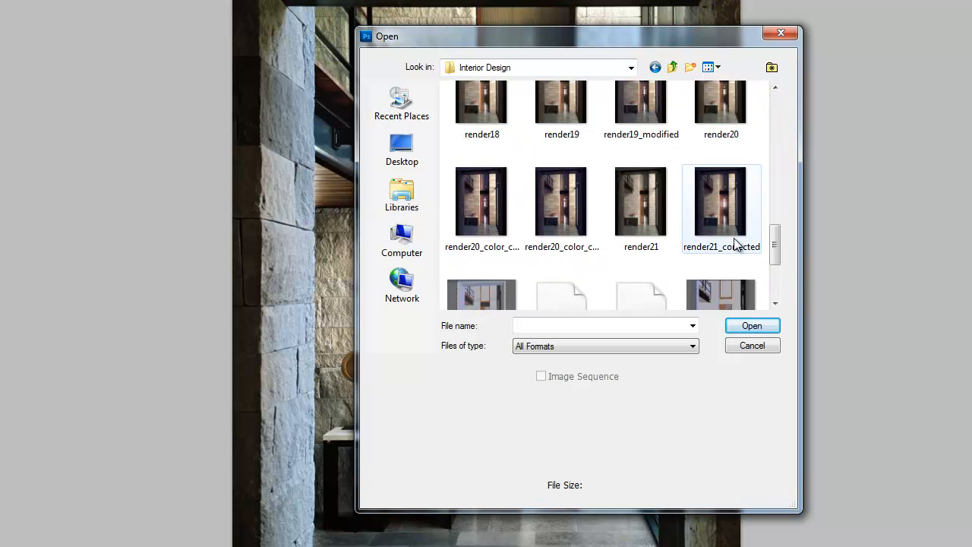
{"action": "mouse_move", "coordinate": [774, 239]}
{"action": "left_mouse_down"}
{"action": "mouse_move", "coordinate": [775, 271]}
{"action": "mouse_move", "coordinate": [775, 257]}
{"action": "left_mouse_up"}
{"action": "double_click", "coordinate": [637, 150]}
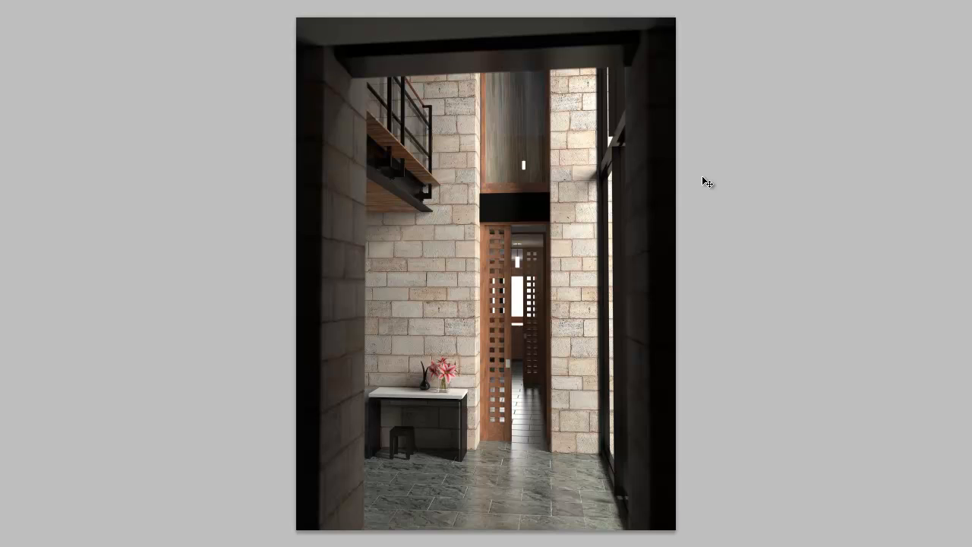
Step: Compare the walls, doors and lighting of the Impressive-Sonoma-Vineyard-Residence reference photo with render21.png in the tabbed document view
{"action": "key", "text": "f"}
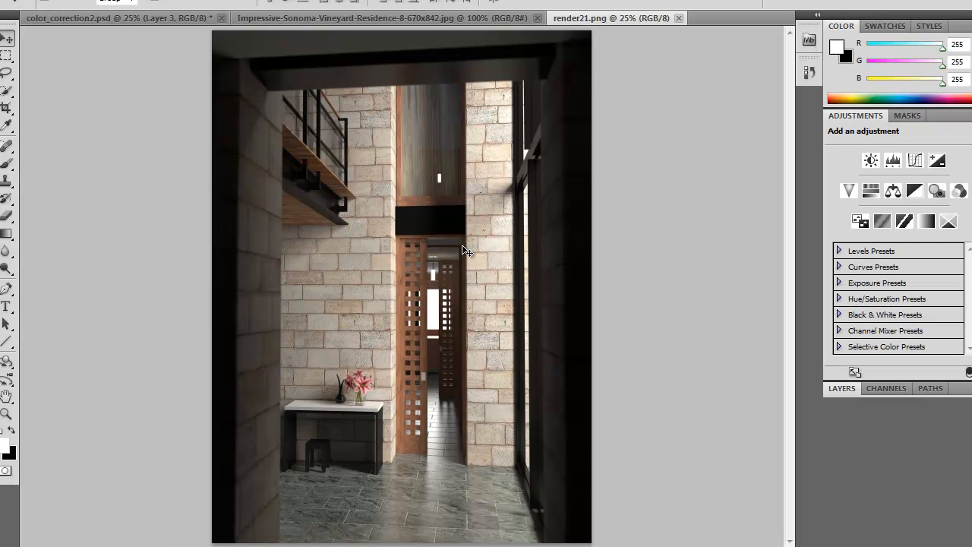
{"action": "left_click", "coordinate": [334, 17]}
{"action": "scroll", "coordinate": [494, 235], "scroll_direction": "up", "scroll_amount": 1}
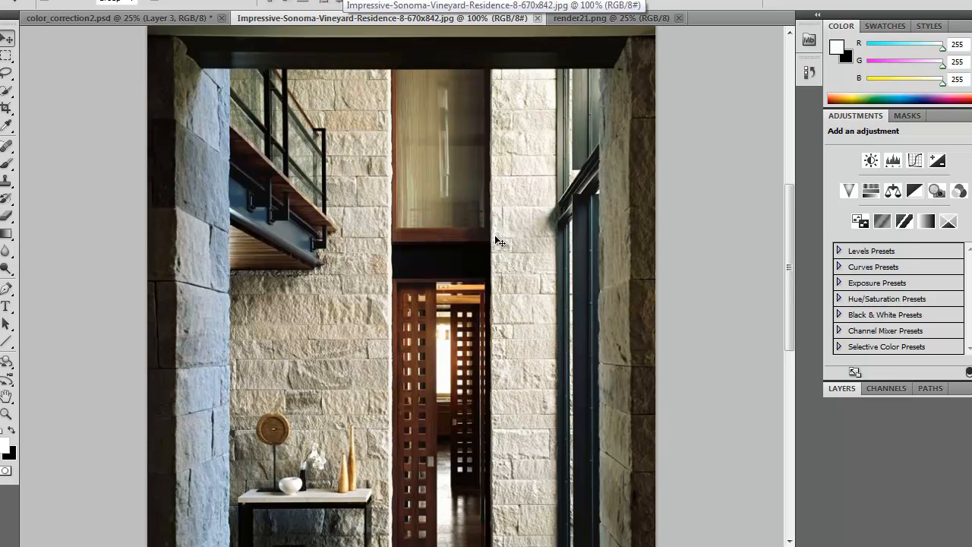
{"action": "scroll", "coordinate": [494, 236], "scroll_direction": "down", "scroll_amount": 1}
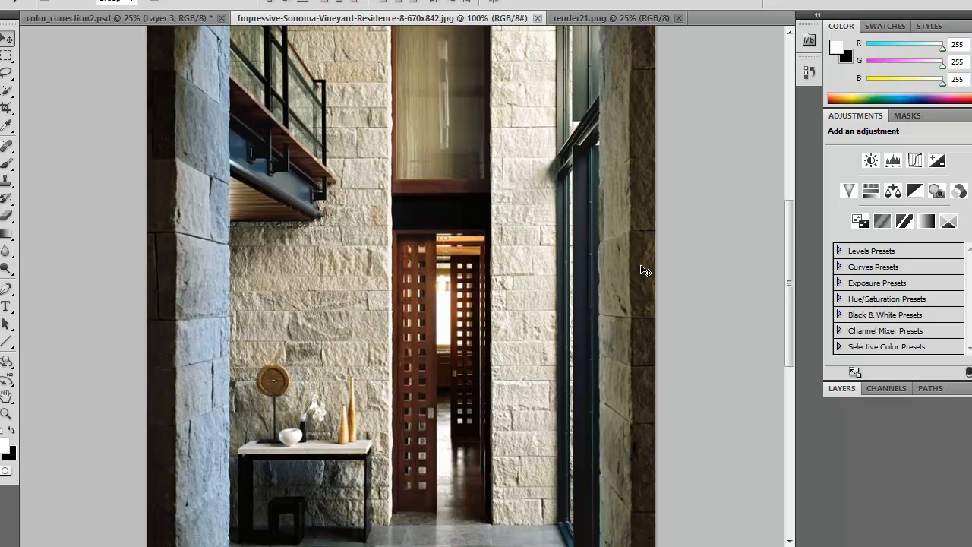
{"action": "key", "text": "ctrl+minus"}
{"action": "key", "text": "ctrl+plus"}
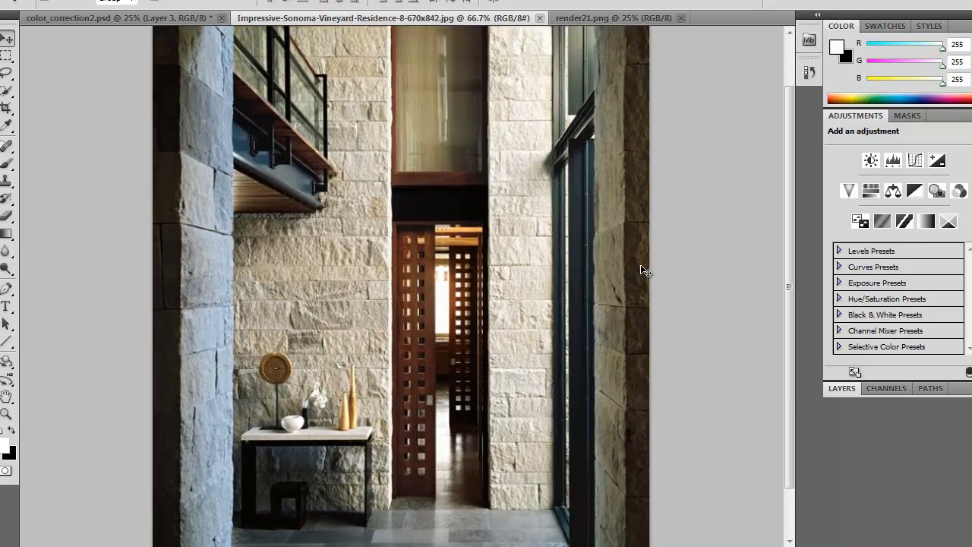
{"action": "key", "text": "ctrl+plus"}
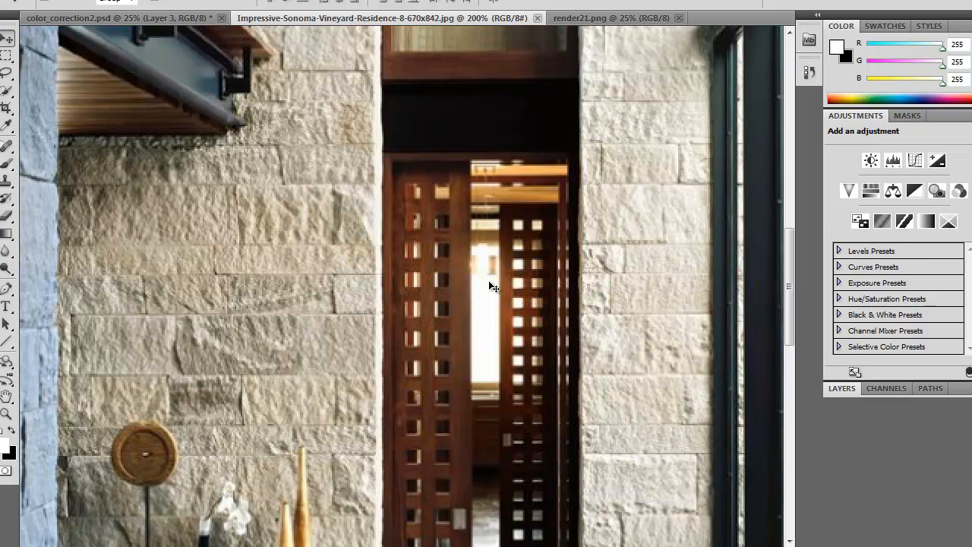
{"action": "key", "text": "ctrl+minus"}
{"action": "key", "text": "ctrl+minus"}
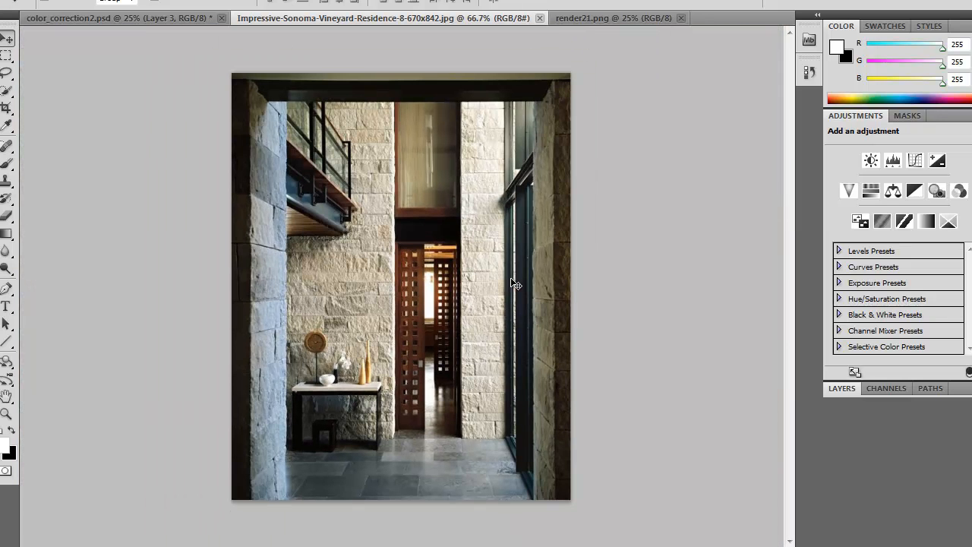
{"action": "left_click", "coordinate": [591, 18]}
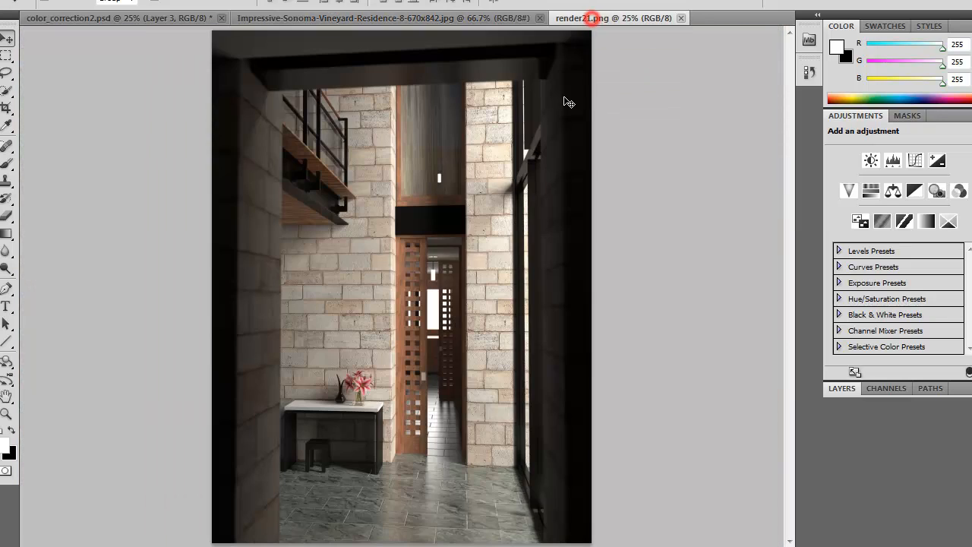
{"action": "left_click", "coordinate": [482, 18]}
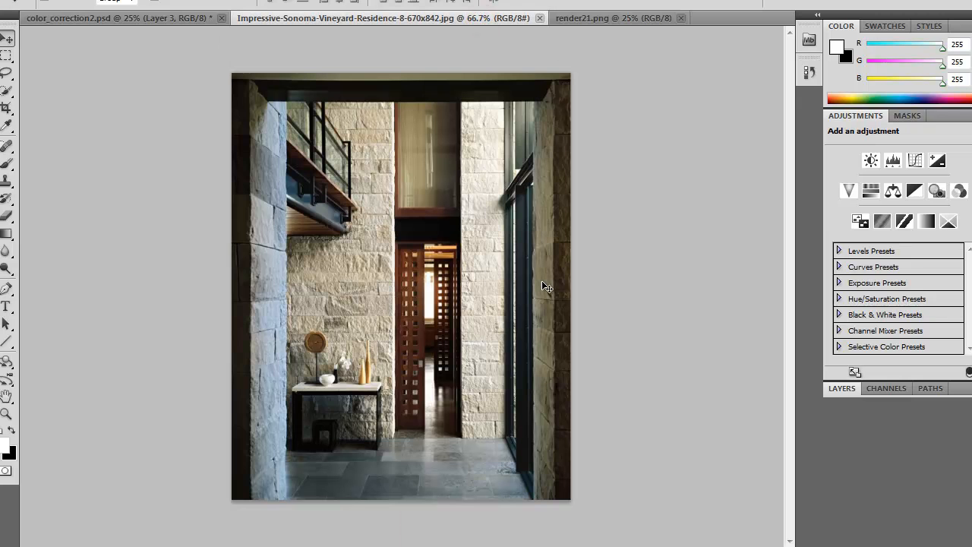
{"action": "left_click", "coordinate": [608, 18]}
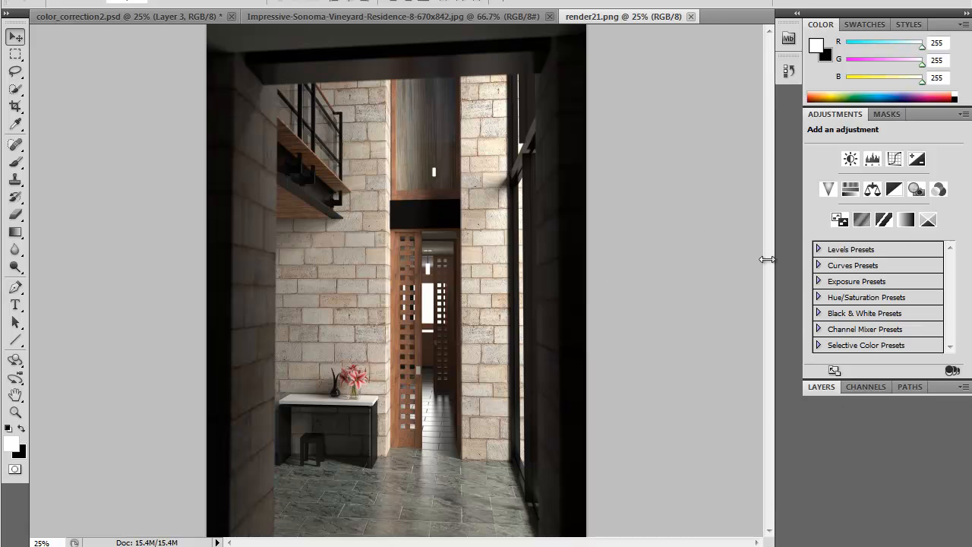
Step: Duplicate the Background layer of render21.png and keep the copy selected
{"action": "left_click", "coordinate": [822, 386]}
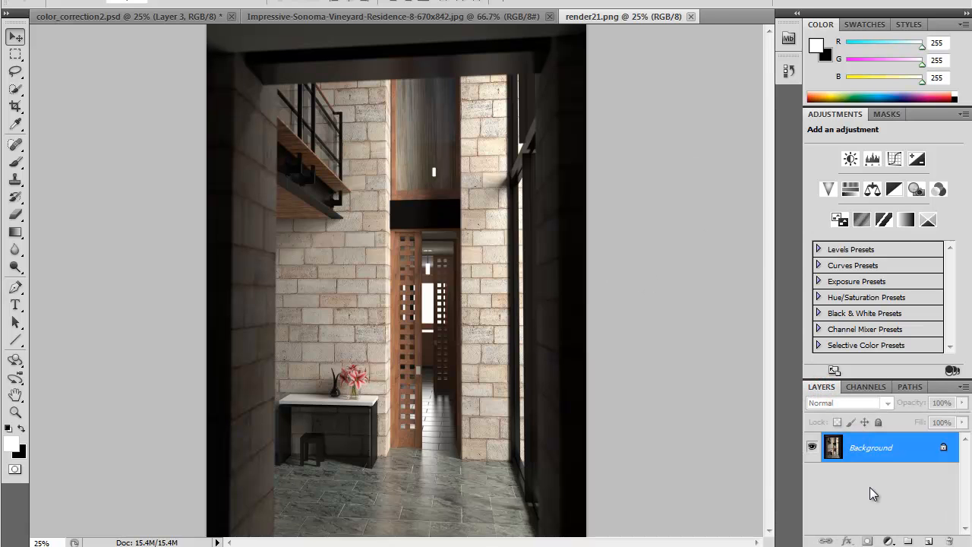
{"action": "key", "text": "ctrl+j"}
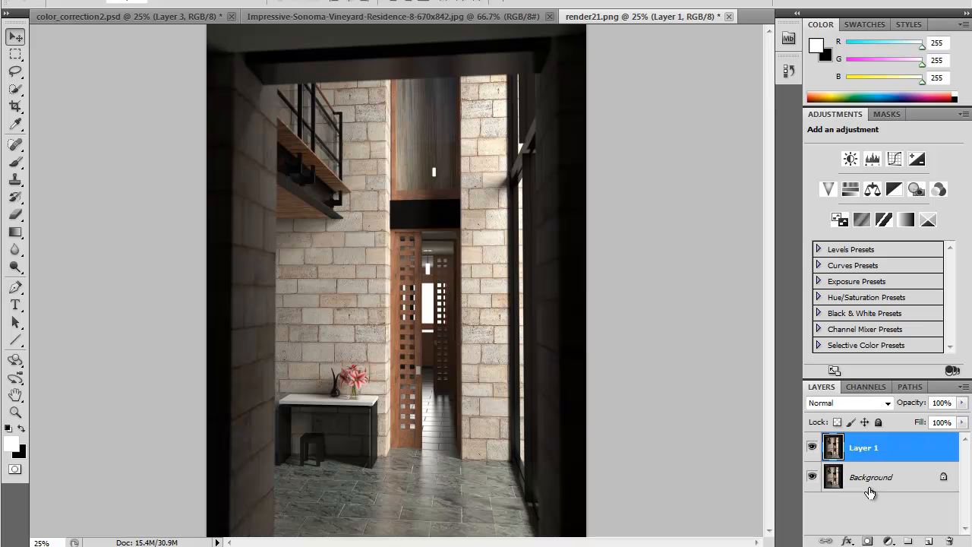
{"action": "left_click", "coordinate": [876, 475]}
{"action": "left_click", "coordinate": [878, 451]}
{"action": "key", "text": "alt+l"}
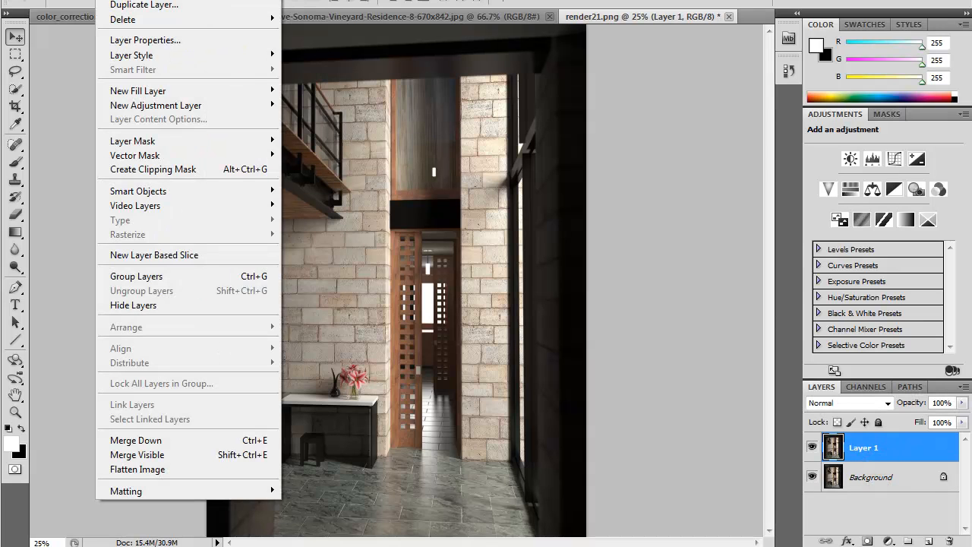
{"action": "key", "text": "Escape"}
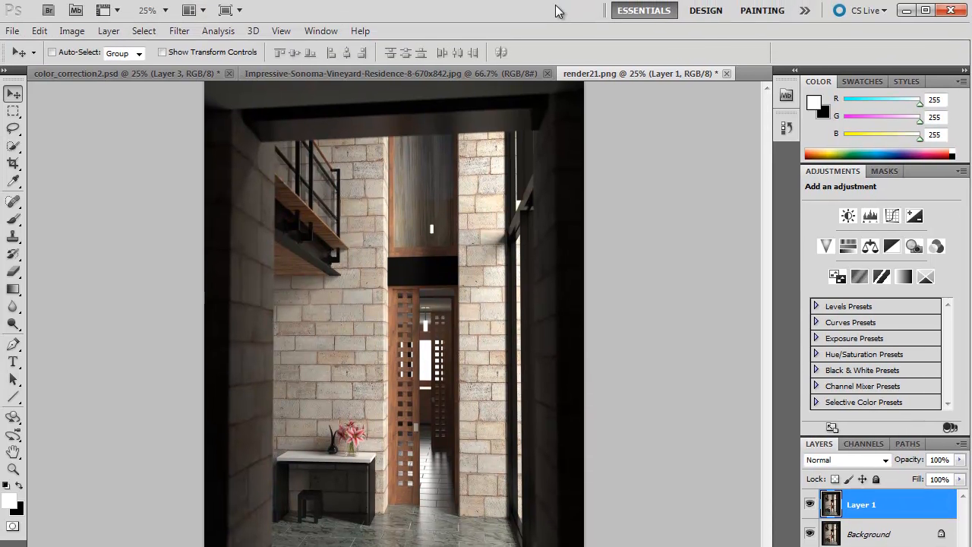
{"action": "mouse_move", "coordinate": [503, 546]}
{"action": "left_mouse_down"}
{"action": "mouse_move", "coordinate": [503, 529]}
{"action": "mouse_move", "coordinate": [515, 541]}
{"action": "left_mouse_up"}
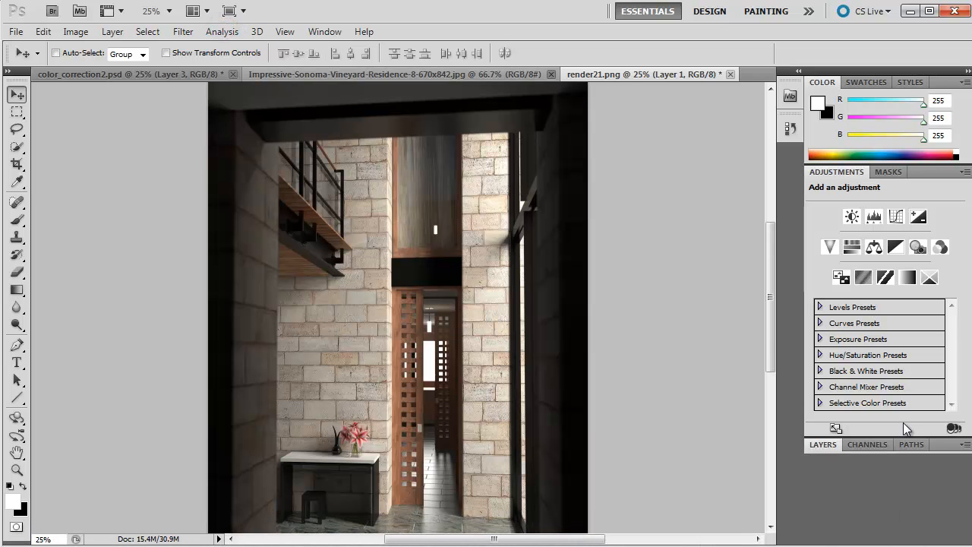
Step: Enlarge the layer list and add a Curves adjustment layer above the duplicated render layer
{"action": "left_click", "coordinate": [826, 444]}
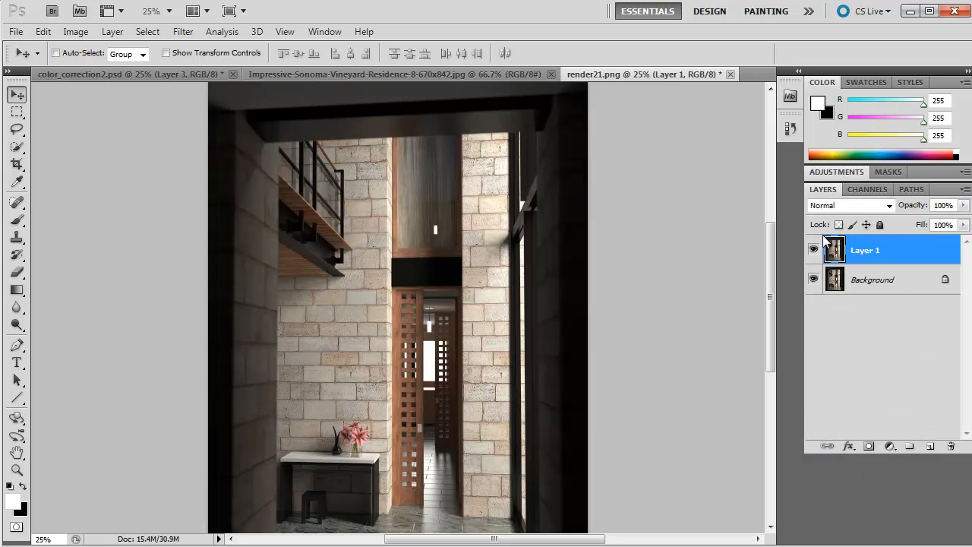
{"action": "left_click", "coordinate": [892, 449]}
{"action": "left_click", "coordinate": [870, 511]}
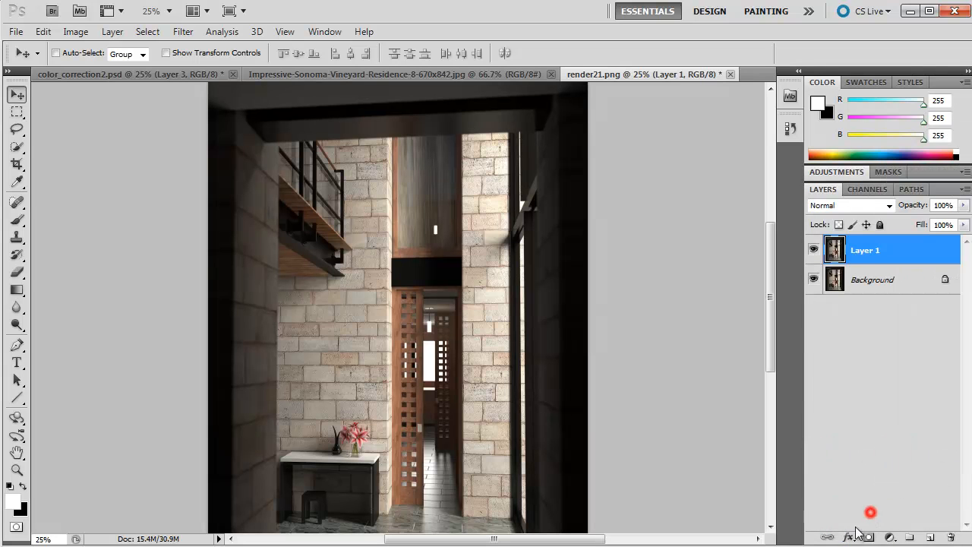
{"action": "left_click", "coordinate": [846, 539]}
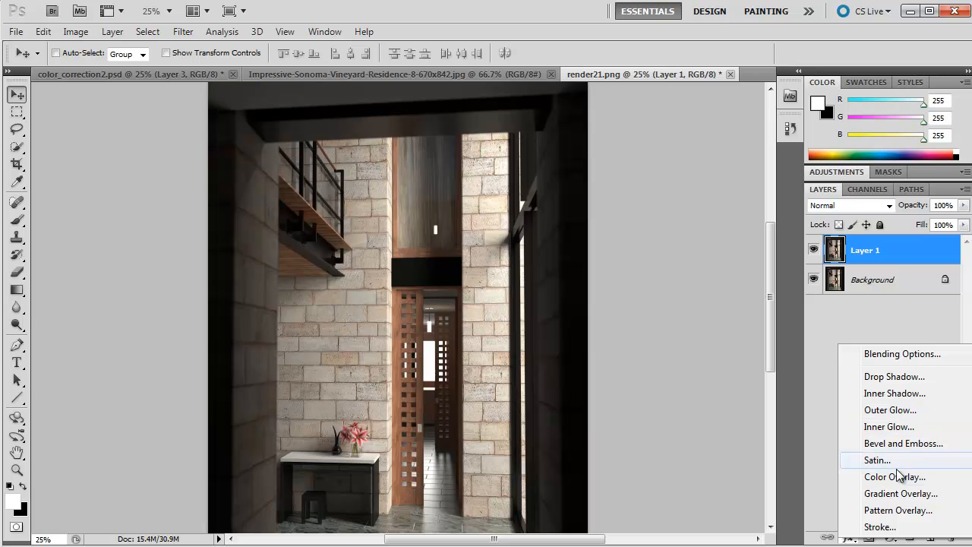
{"action": "left_click", "coordinate": [838, 393]}
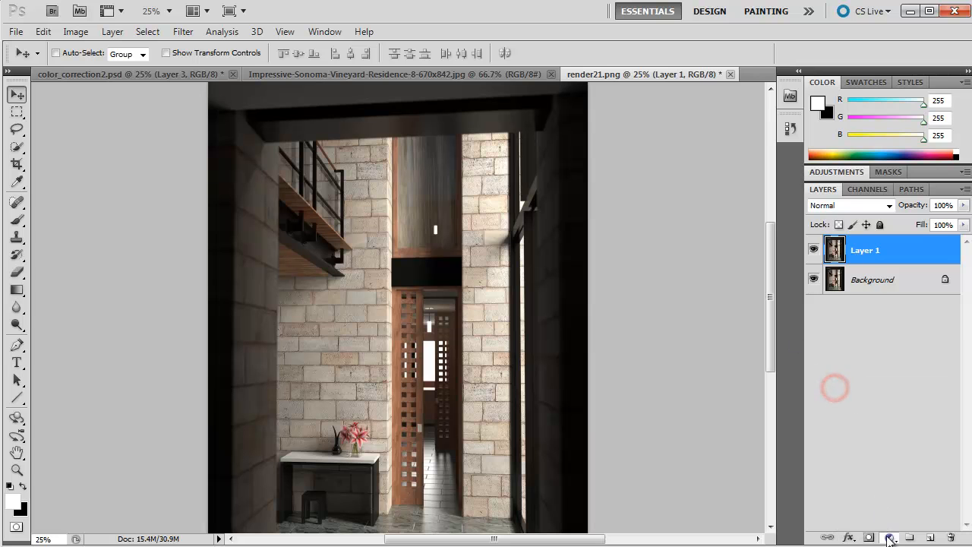
{"action": "left_click", "coordinate": [888, 538]}
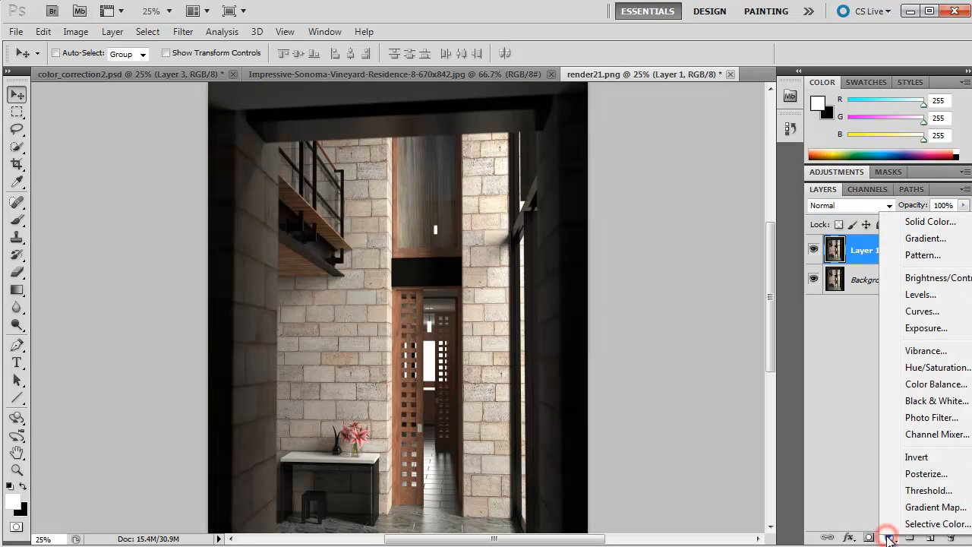
{"action": "left_click", "coordinate": [933, 312]}
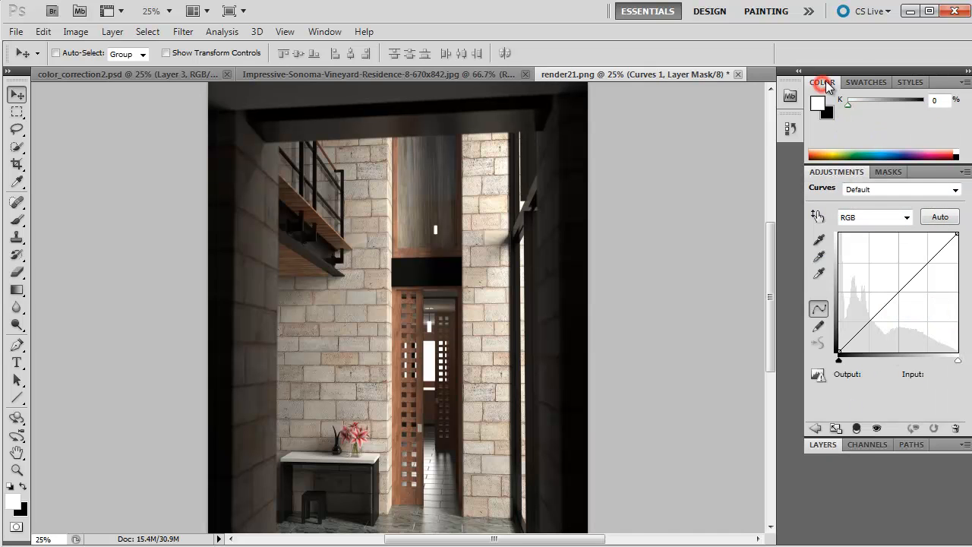
Step: Minimize the color settings group so that the layer list can be shown together with the curve settings
{"action": "left_click", "coordinate": [967, 71]}
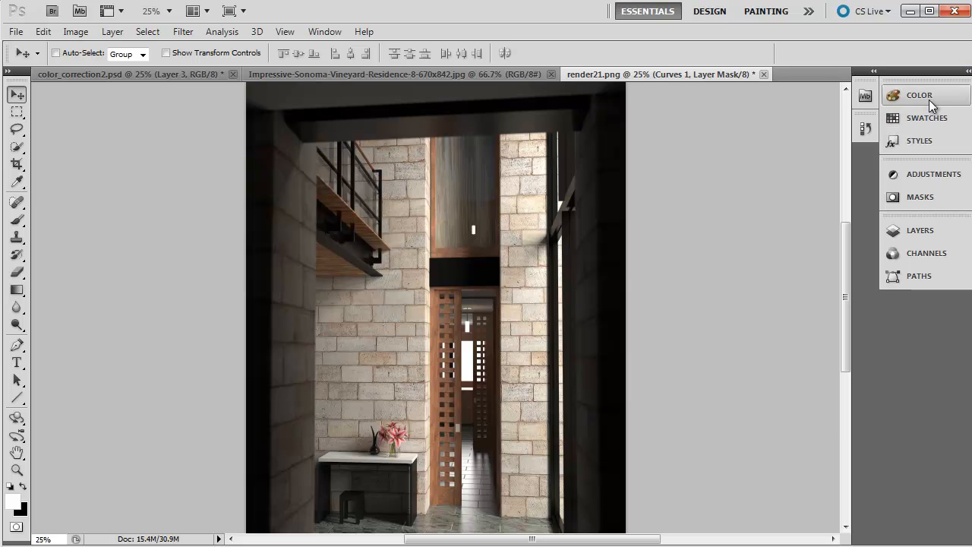
{"action": "left_click", "coordinate": [967, 70]}
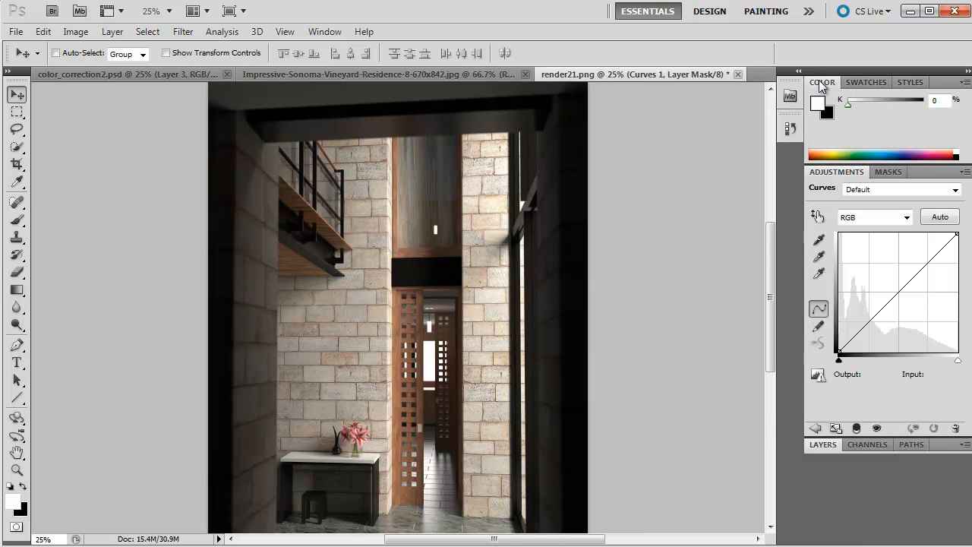
{"action": "right_click", "coordinate": [931, 85]}
{"action": "left_click", "coordinate": [879, 120]}
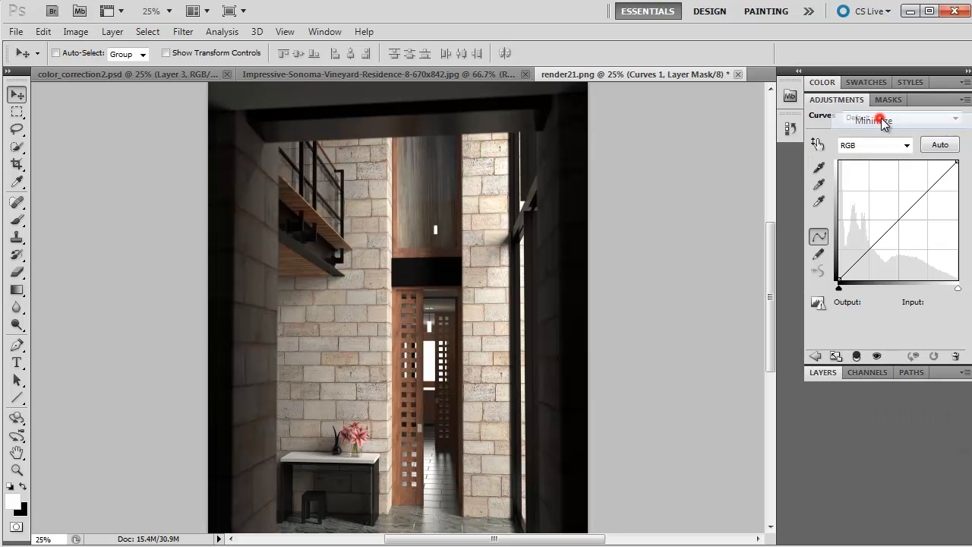
{"action": "left_click", "coordinate": [823, 372]}
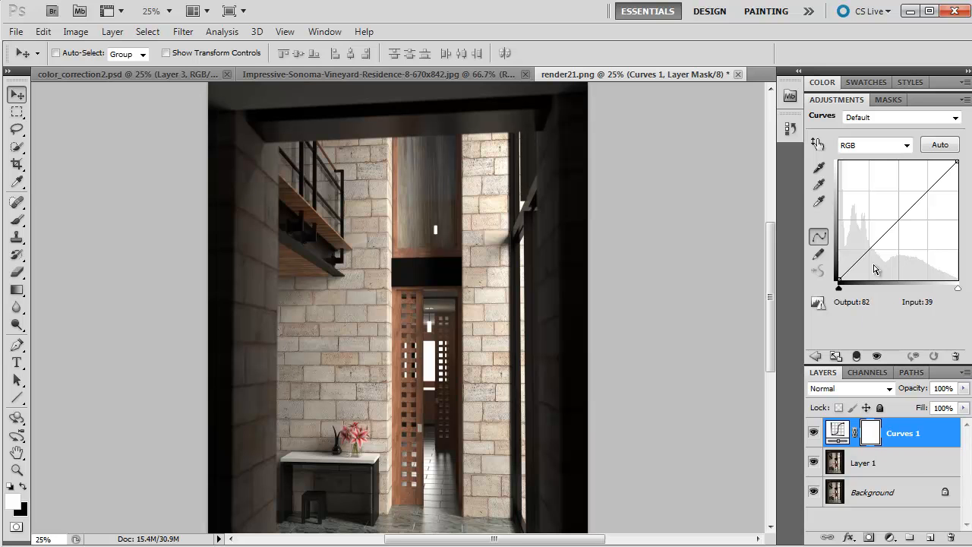
Step: Darken the render's shadows with a point on the RGB curve at input 66 and output 56
{"action": "left_click_drag", "start_coordinate": [866, 245], "coordinate": [870, 253]}
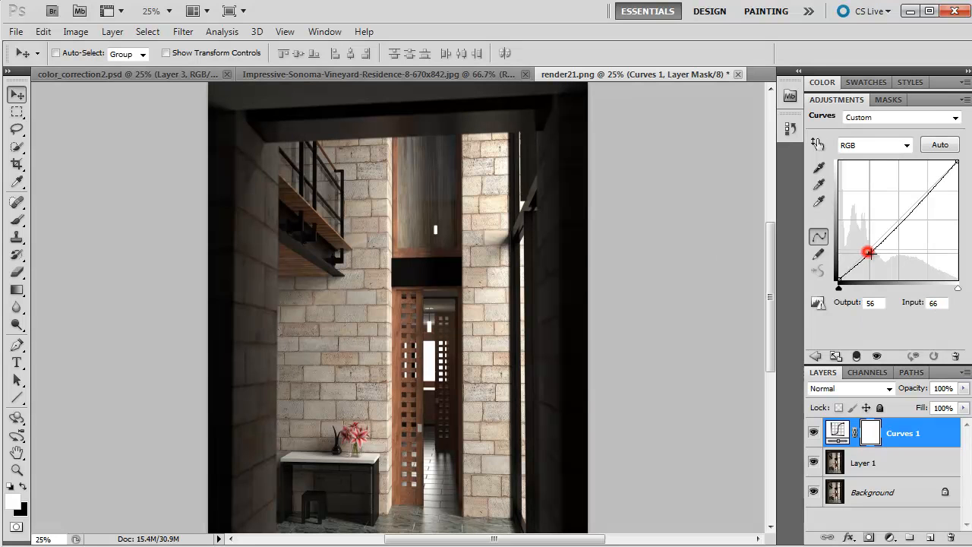
{"action": "left_click_drag", "start_coordinate": [604, 348], "coordinate": [614, 278]}
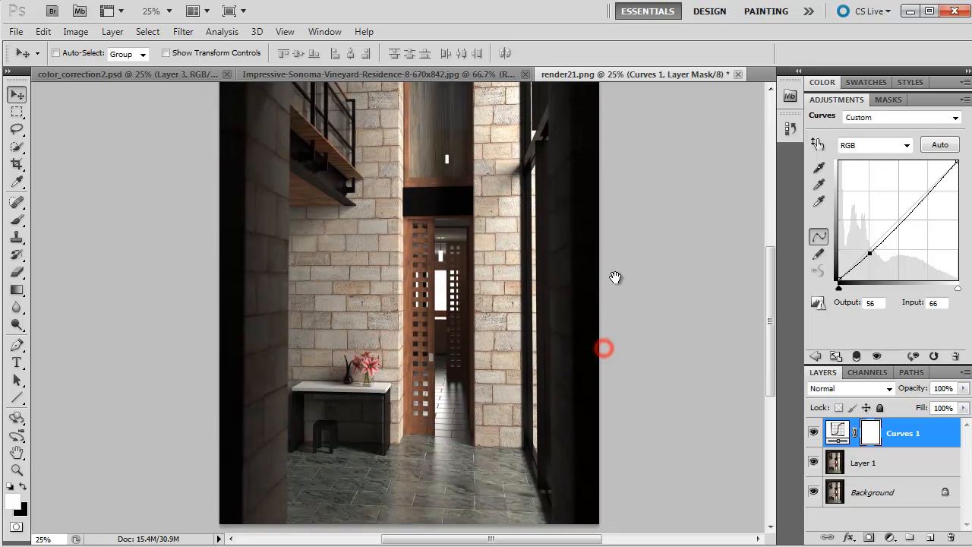
Step: Lower the RGB curve's shadow point slightly and lift the Blue channel's shadows, placing one point at input 81, output 96
{"action": "left_click_drag", "start_coordinate": [873, 253], "coordinate": [872, 255]}
{"action": "left_click_drag", "start_coordinate": [647, 220], "coordinate": [677, 250]}
{"action": "left_click", "coordinate": [875, 145]}
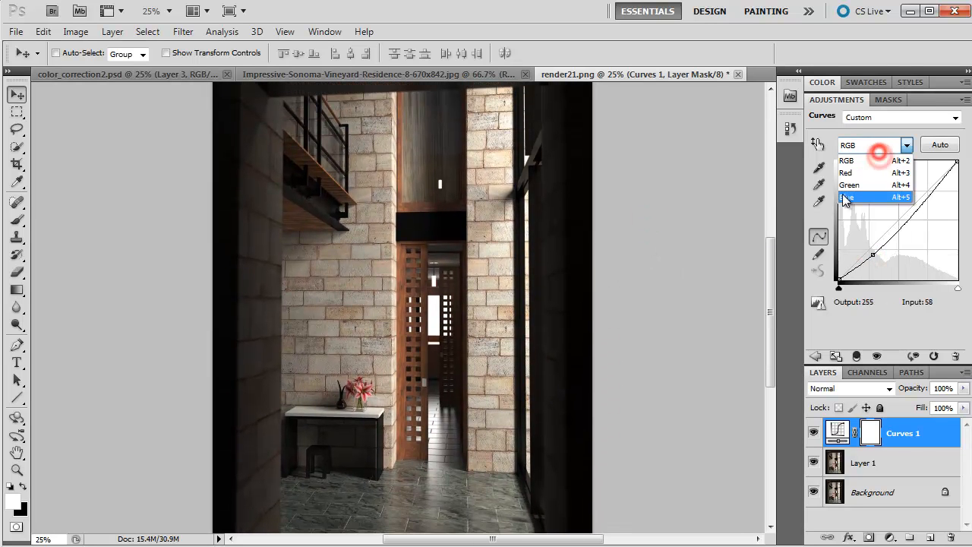
{"action": "left_click", "coordinate": [844, 190]}
{"action": "left_click_drag", "start_coordinate": [838, 278], "coordinate": [877, 236]}
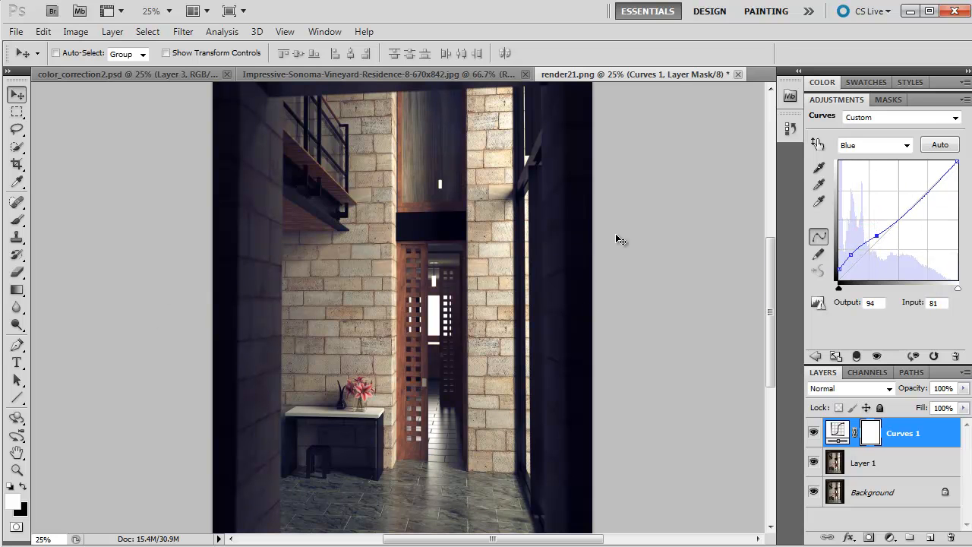
{"action": "left_click_drag", "start_coordinate": [876, 236], "coordinate": [876, 235]}
Step: Refine the Blue curve by shifting its upper shadow point towards the darks and adding a point in the darkest tones
{"action": "left_click_drag", "start_coordinate": [769, 300], "coordinate": [770, 314]}
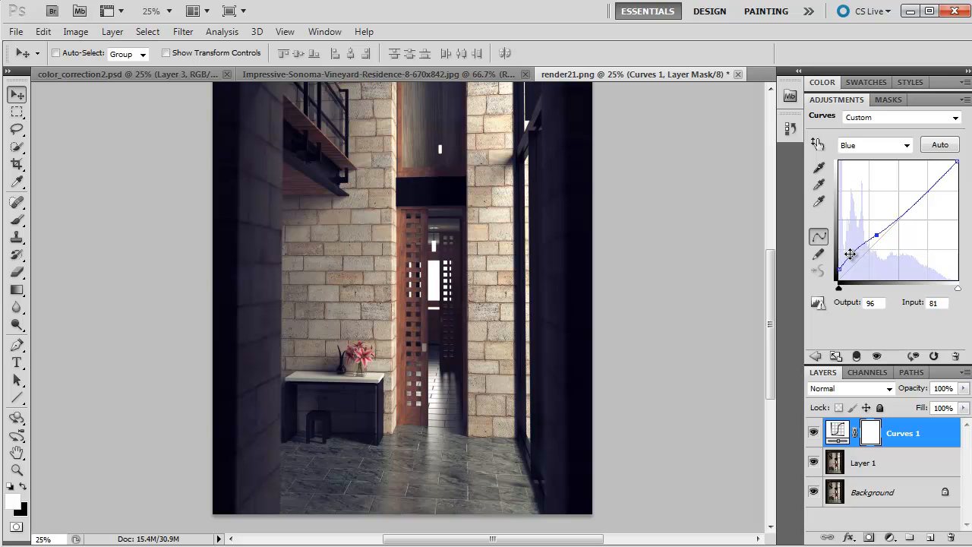
{"action": "mouse_move", "coordinate": [873, 237]}
{"action": "left_mouse_down"}
{"action": "mouse_move", "coordinate": [878, 230]}
{"action": "mouse_move", "coordinate": [869, 237]}
{"action": "left_mouse_up"}
{"action": "left_click", "coordinate": [851, 252]}
{"action": "mouse_move", "coordinate": [771, 295]}
{"action": "left_mouse_down"}
{"action": "mouse_move", "coordinate": [779, 277]}
{"action": "mouse_move", "coordinate": [781, 294]}
{"action": "mouse_move", "coordinate": [776, 271]}
{"action": "mouse_move", "coordinate": [778, 285]}
{"action": "left_mouse_up"}
Step: Add a 50-300mm Zoom lens flare at 40% brightness to Layer 1, centred on the hanging lamp in the doorway
{"action": "left_click", "coordinate": [885, 466]}
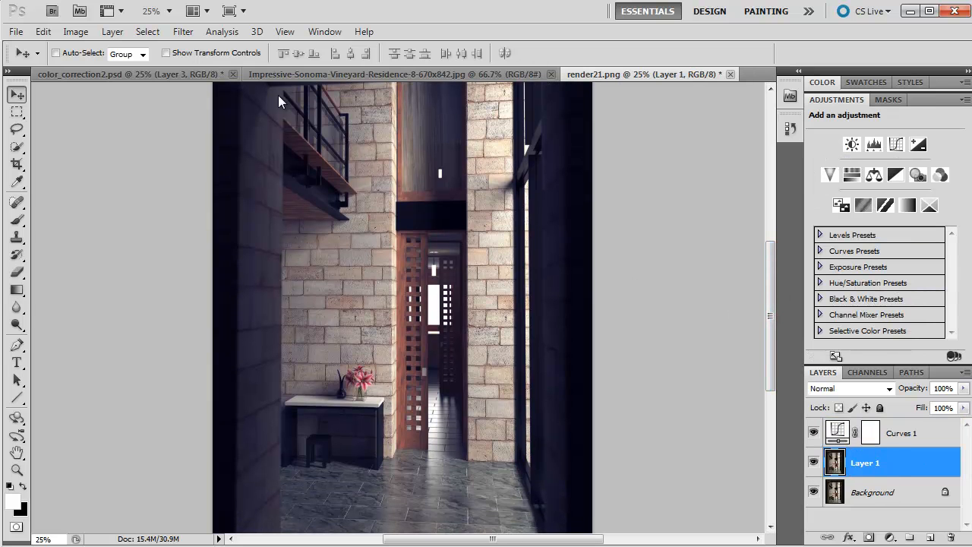
{"action": "left_click", "coordinate": [181, 31]}
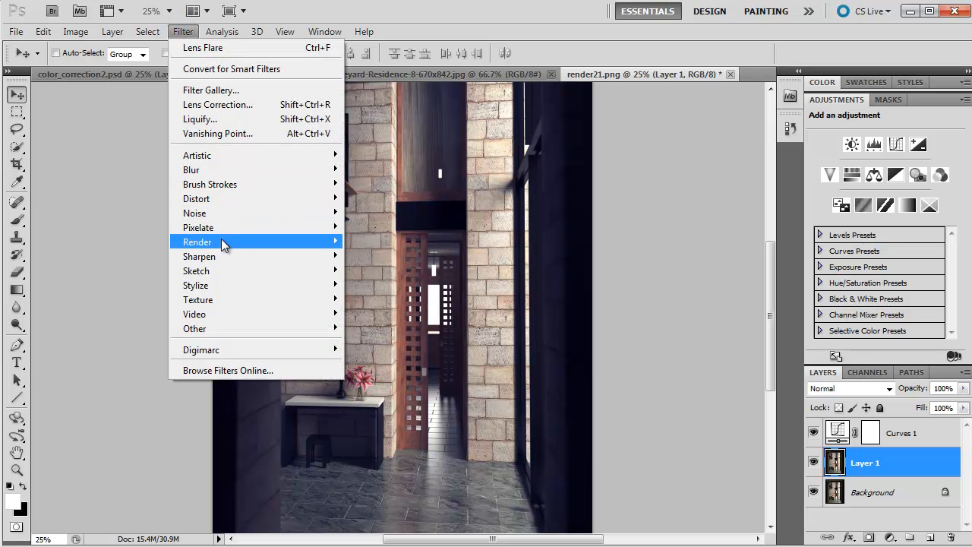
{"action": "mouse_move", "coordinate": [222, 243]}
{"action": "left_click", "coordinate": [379, 285]}
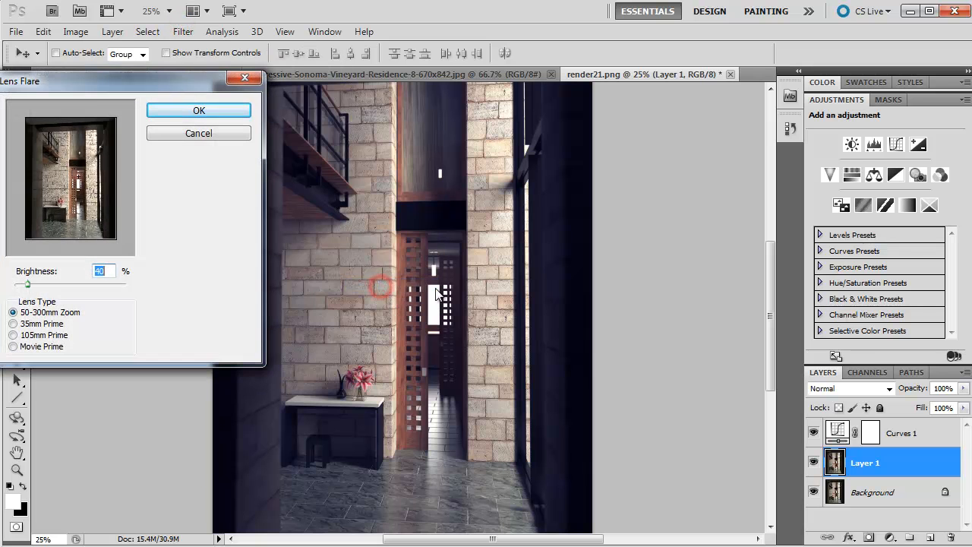
{"action": "left_click_drag", "start_coordinate": [85, 82], "coordinate": [328, 123]}
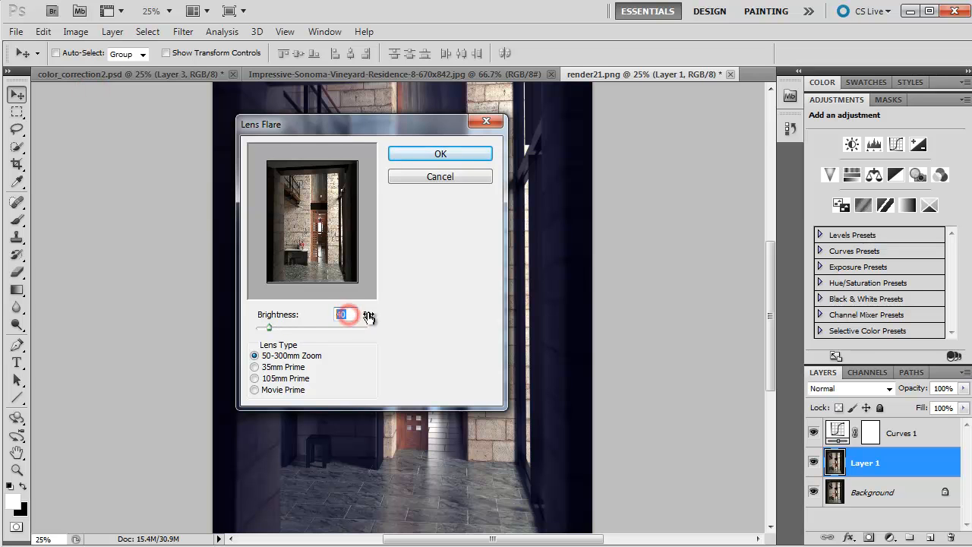
{"action": "left_click", "coordinate": [451, 153]}
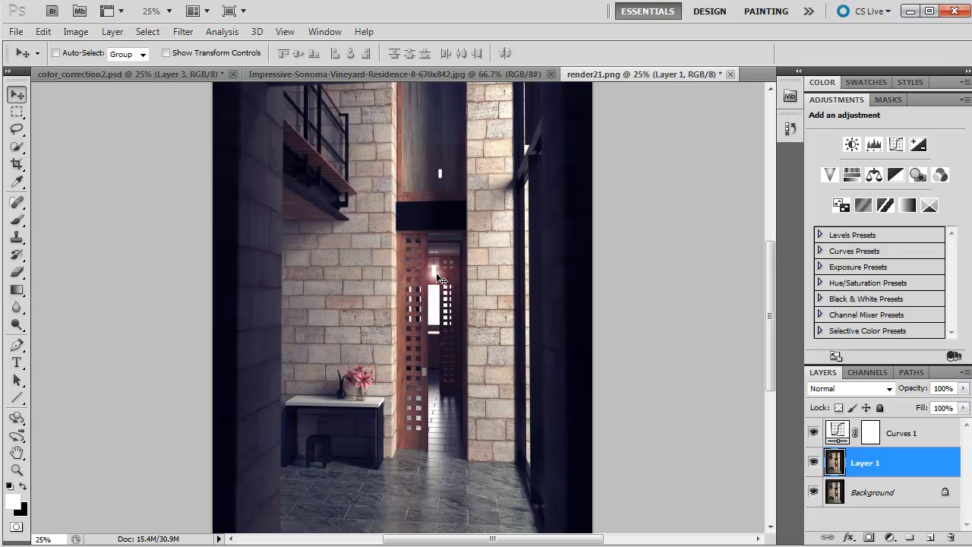
Step: Add a new layer above Layer 1 and paint a soft white 600 px brush glow over the bright window in the doorway
{"action": "key", "text": "ctrl+plus"}
{"action": "key", "text": "ctrl+plus"}
{"action": "key", "text": "ctrl+plus"}
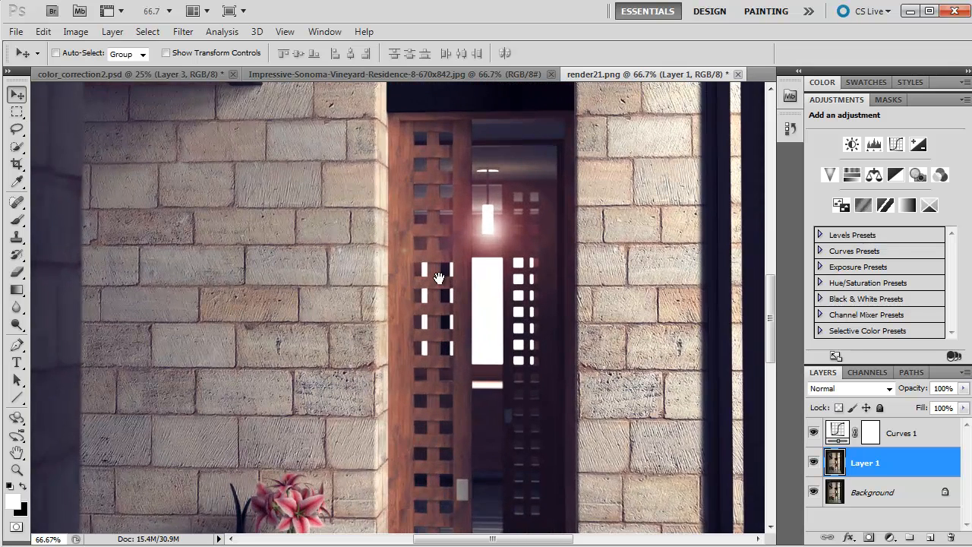
{"action": "left_click_drag", "start_coordinate": [445, 279], "coordinate": [368, 220]}
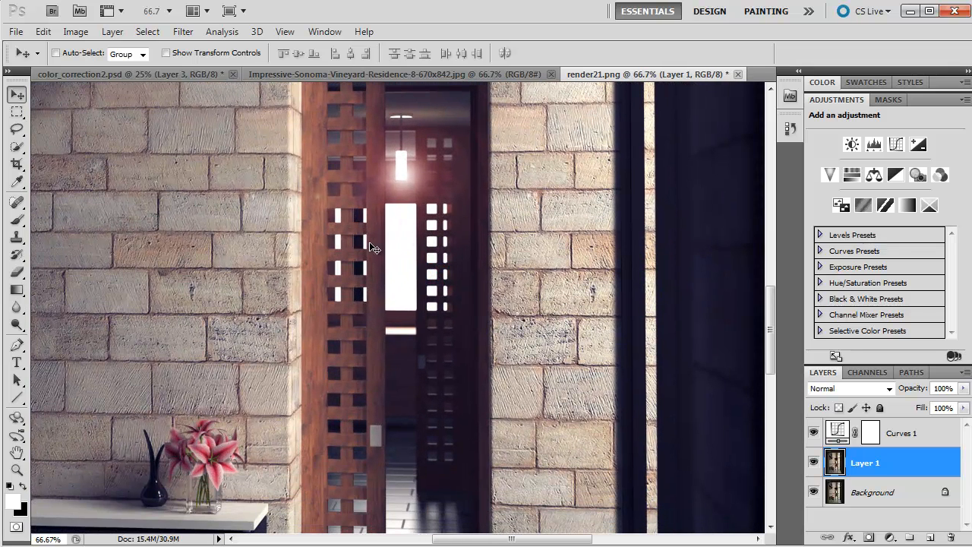
{"action": "left_click", "coordinate": [927, 538]}
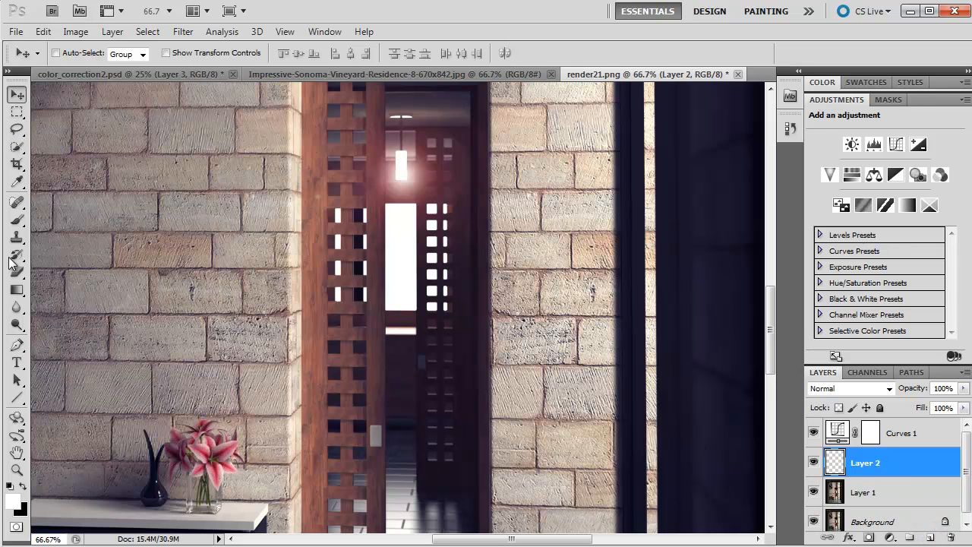
{"action": "left_click", "coordinate": [17, 219]}
{"action": "left_click", "coordinate": [397, 257]}
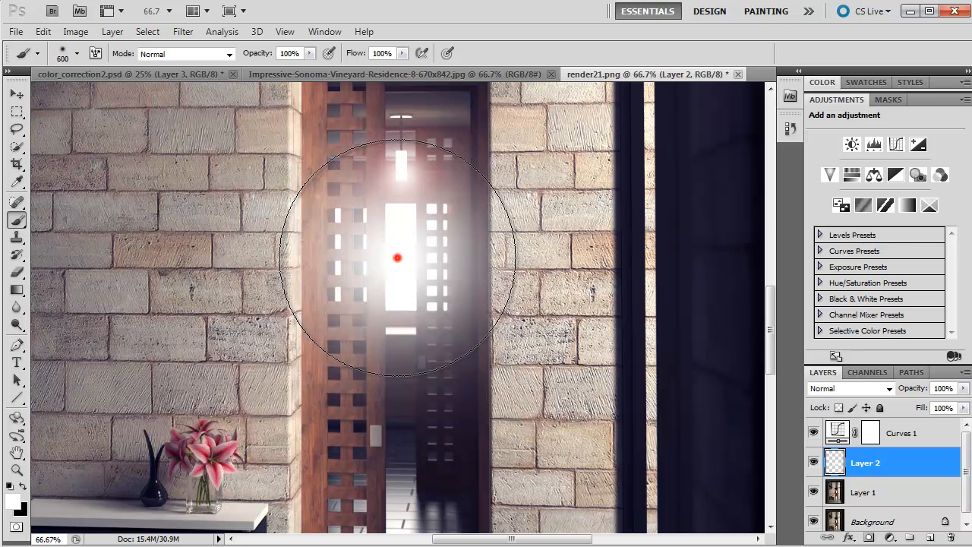
Step: Dab smaller soft white glows over the lit lattice openings on both sides of the window, reducing the brush down to 60 px
{"action": "key", "text": "bracketleft"}
{"action": "key", "text": "bracketleft"}
{"action": "key", "text": "bracketleft"}
{"action": "key", "text": "bracketleft"}
{"action": "key", "text": "bracketleft"}
{"action": "key", "text": "bracketleft"}
{"action": "key", "text": "bracketleft"}
{"action": "key", "text": "bracketleft"}
{"action": "key", "text": "bracketleft"}
{"action": "left_click", "coordinate": [335, 213]}
{"action": "left_click", "coordinate": [336, 242]}
{"action": "left_click", "coordinate": [336, 267]}
{"action": "left_click", "coordinate": [336, 292]}
{"action": "left_click", "coordinate": [431, 305]}
{"action": "left_click", "coordinate": [431, 291]}
{"action": "left_click", "coordinate": [429, 276]}
{"action": "left_click", "coordinate": [431, 259]}
{"action": "left_click", "coordinate": [431, 241]}
{"action": "left_click", "coordinate": [431, 224]}
{"action": "left_click", "coordinate": [432, 214]}
{"action": "key", "text": "bracketleft"}
{"action": "key", "text": "bracketleft"}
{"action": "left_click", "coordinate": [443, 208]}
{"action": "left_click", "coordinate": [444, 222]}
{"action": "left_click", "coordinate": [444, 241]}
{"action": "left_click", "coordinate": [446, 262]}
{"action": "left_click", "coordinate": [443, 277]}
{"action": "left_click", "coordinate": [444, 296]}
{"action": "left_click", "coordinate": [442, 307]}
Step: Lower the opacity of the painted glow layer to 49%, judging its strength against the whole render
{"action": "left_click", "coordinate": [962, 387]}
{"action": "left_click_drag", "start_coordinate": [962, 404], "coordinate": [920, 407]}
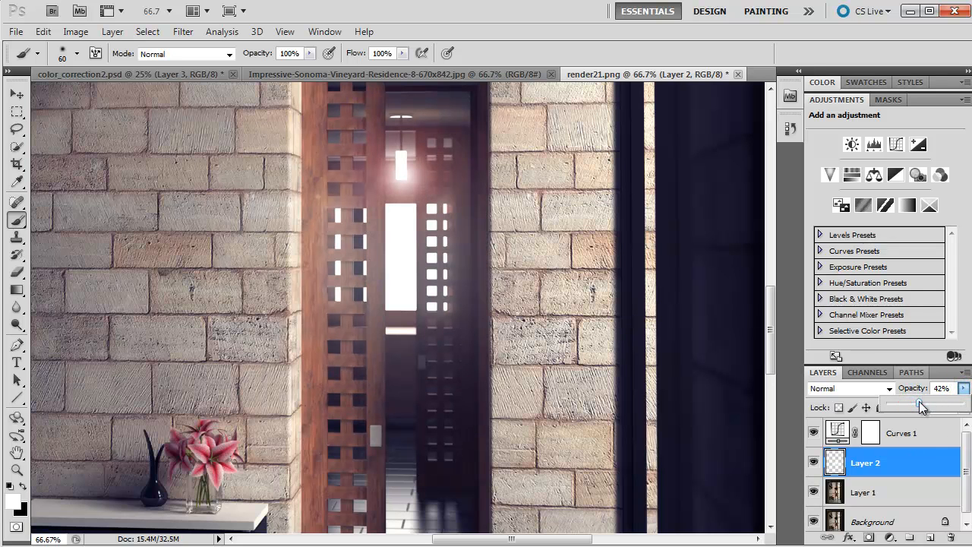
{"action": "left_click", "coordinate": [900, 458]}
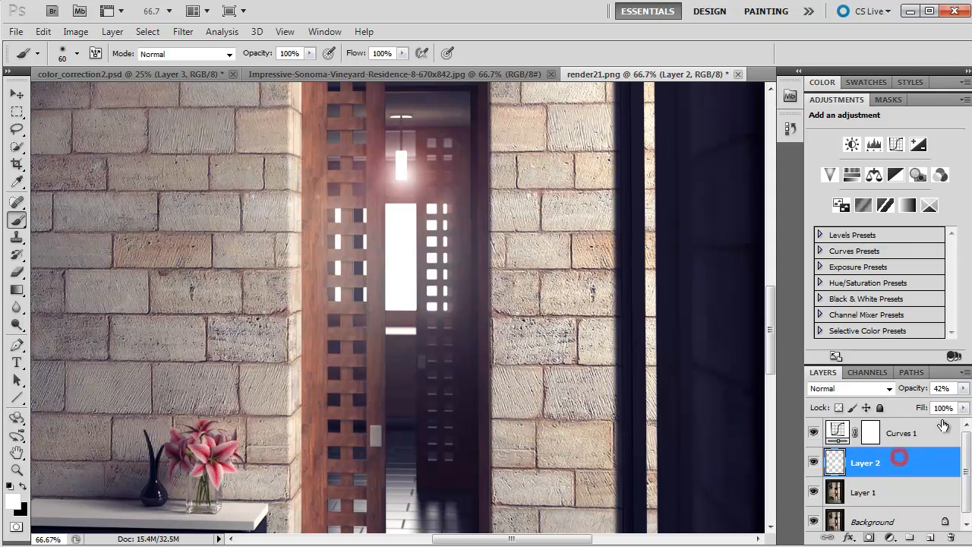
{"action": "key", "text": "ctrl+minus"}
{"action": "key", "text": "ctrl+minus"}
{"action": "key", "text": "ctrl+minus"}
{"action": "key", "text": "ctrl+minus"}
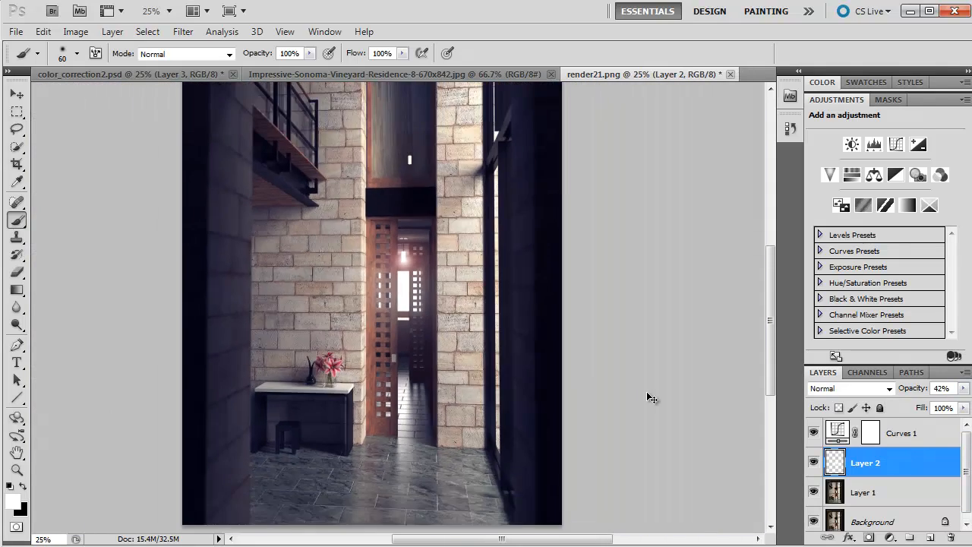
{"action": "key", "text": "ctrl+plus"}
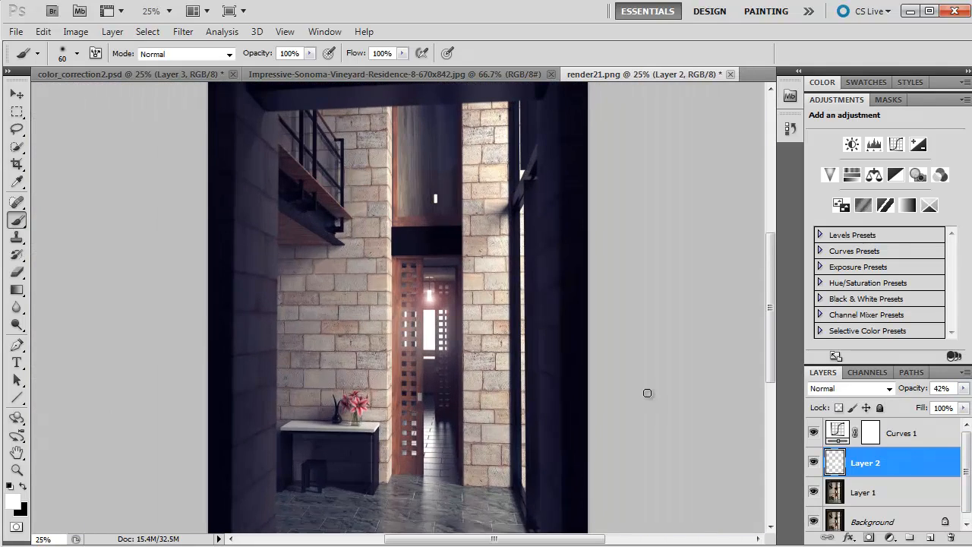
{"action": "left_click_drag", "start_coordinate": [962, 388], "coordinate": [928, 408]}
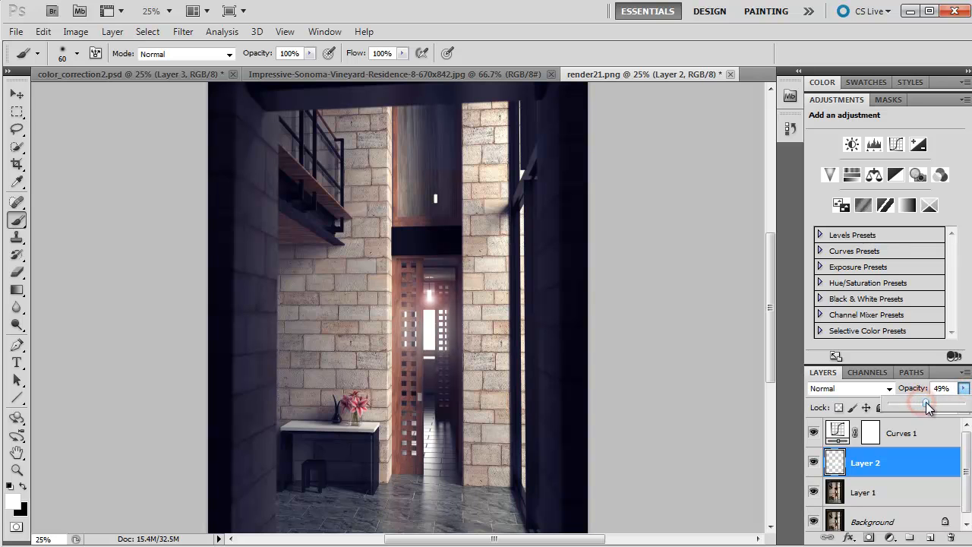
{"action": "left_click", "coordinate": [775, 380]}
{"action": "mouse_move", "coordinate": [769, 369]}
{"action": "left_mouse_down"}
{"action": "mouse_move", "coordinate": [773, 332]}
{"action": "mouse_move", "coordinate": [783, 389]}
{"action": "mouse_move", "coordinate": [771, 360]}
{"action": "mouse_move", "coordinate": [775, 367]}
{"action": "left_mouse_up"}
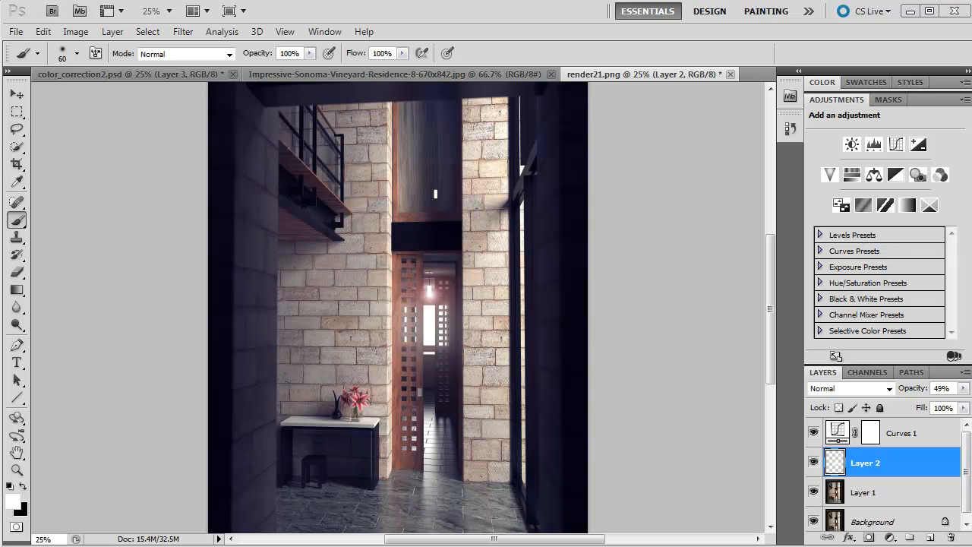
Step: Switch to the web browser showing the Freshome architecture page and enlarge its window to fill the screen
{"action": "left_click_drag", "start_coordinate": [971, 31], "coordinate": [394, 7]}
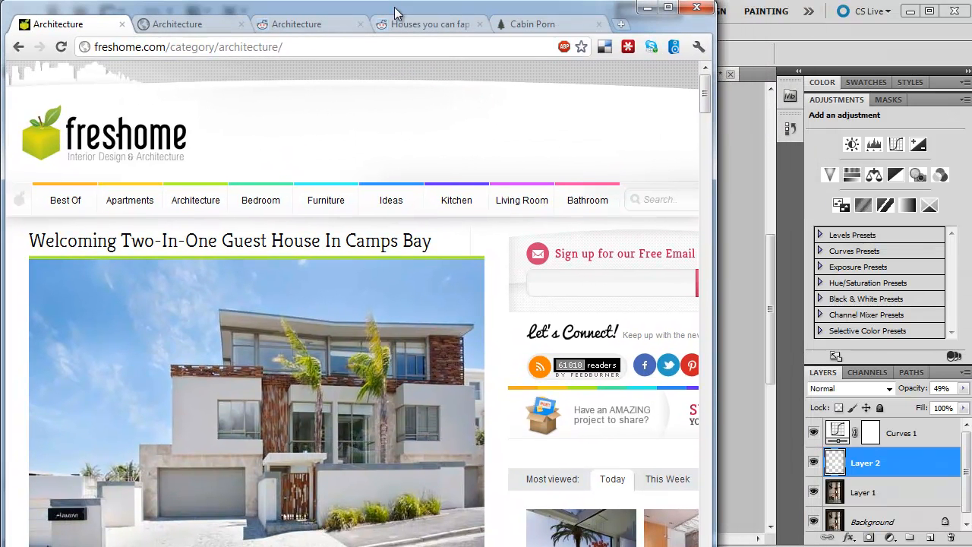
{"action": "left_click_drag", "start_coordinate": [719, 420], "coordinate": [971, 439]}
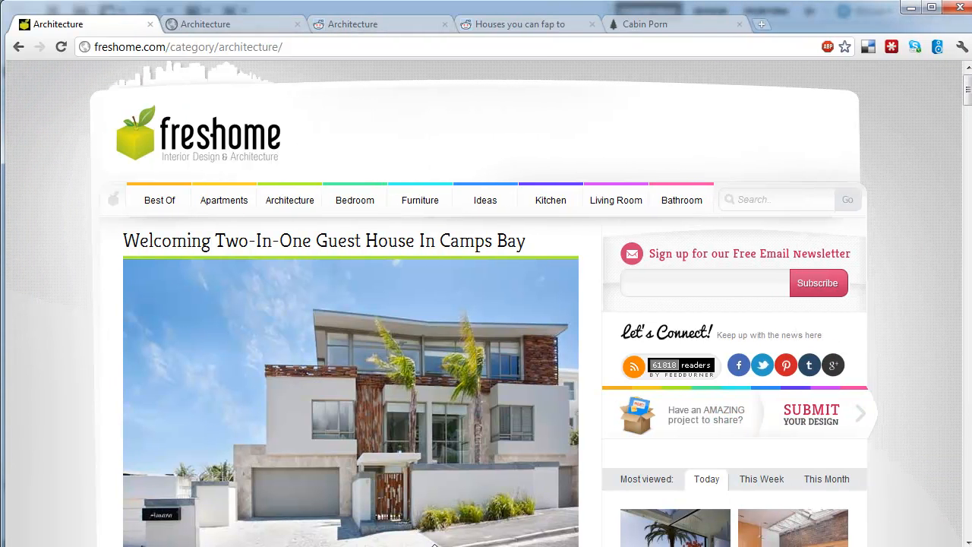
{"action": "left_click_drag", "start_coordinate": [5, 124], "coordinate": [0, 123]}
{"action": "left_click_drag", "start_coordinate": [124, 6], "coordinate": [124, 2]}
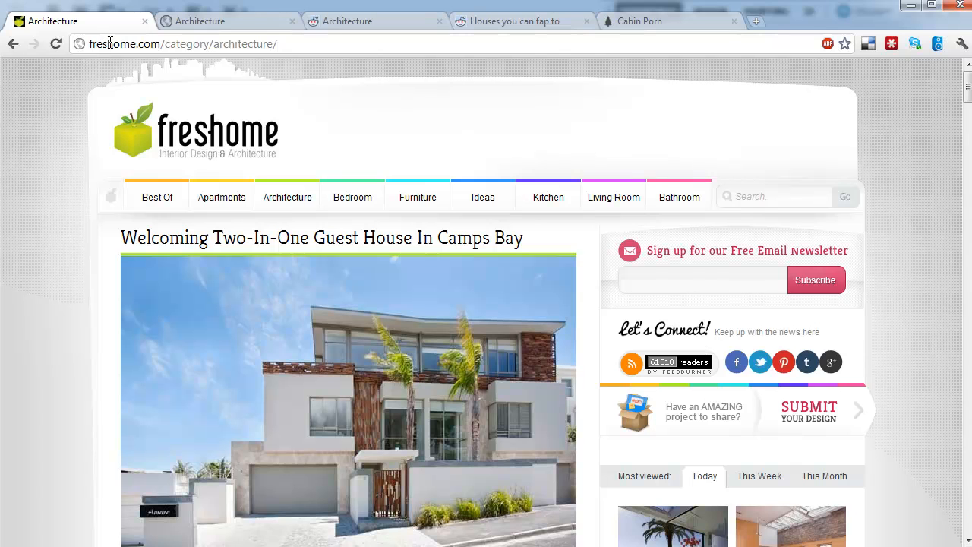
Step: Open Freshome's Modern Beach Cottage article from the architecture listing and look through its exterior and interior photos
{"action": "left_click_drag", "start_coordinate": [967, 91], "coordinate": [966, 129]}
{"action": "left_click", "coordinate": [343, 293]}
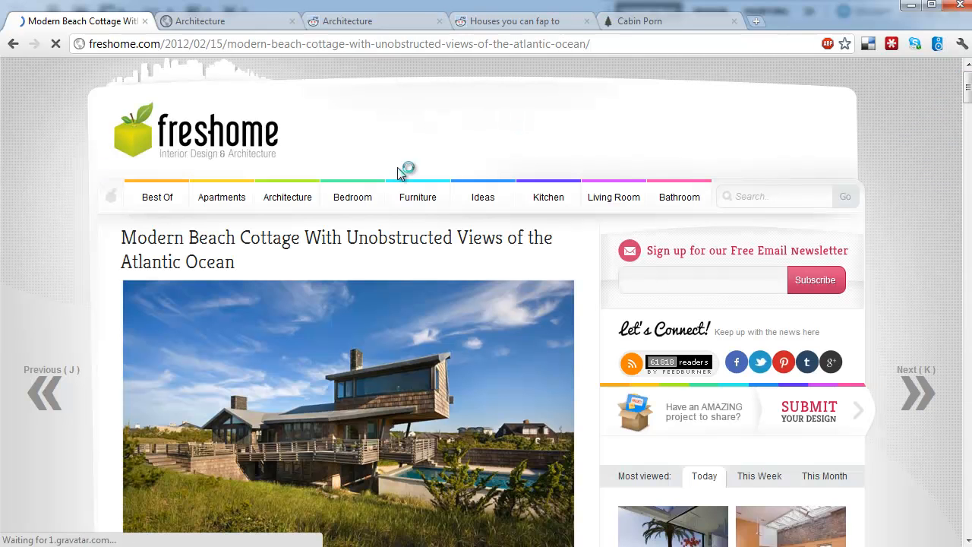
{"action": "left_click_drag", "start_coordinate": [967, 89], "coordinate": [967, 238]}
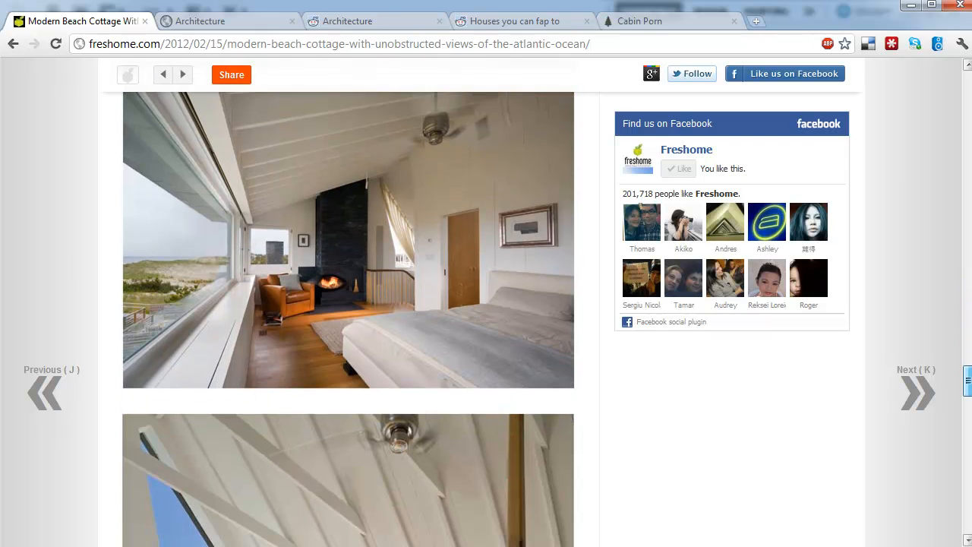
{"action": "scroll", "coordinate": [348, 319], "scroll_direction": "down", "scroll_amount": 5}
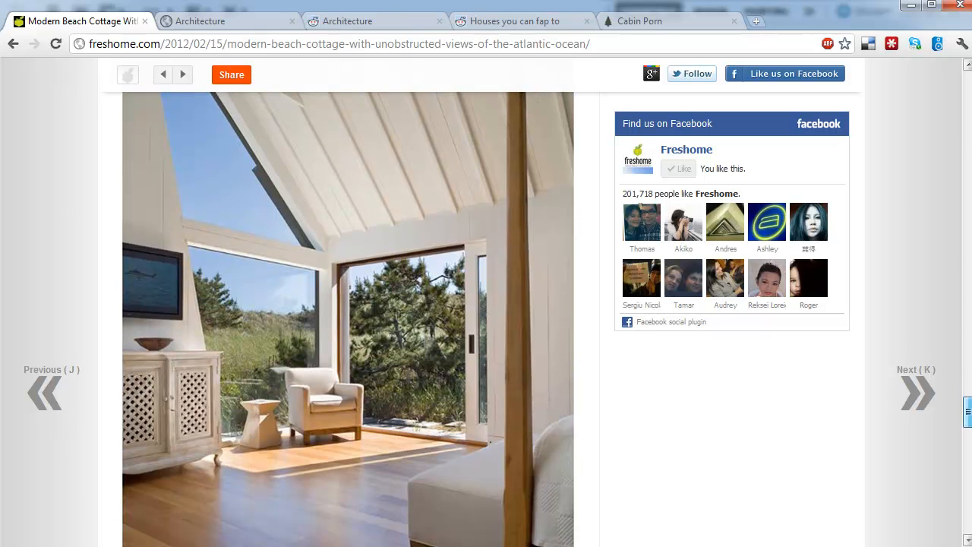
{"action": "left_click", "coordinate": [738, 389]}
{"action": "scroll", "coordinate": [347, 319], "scroll_direction": "down", "scroll_amount": 8}
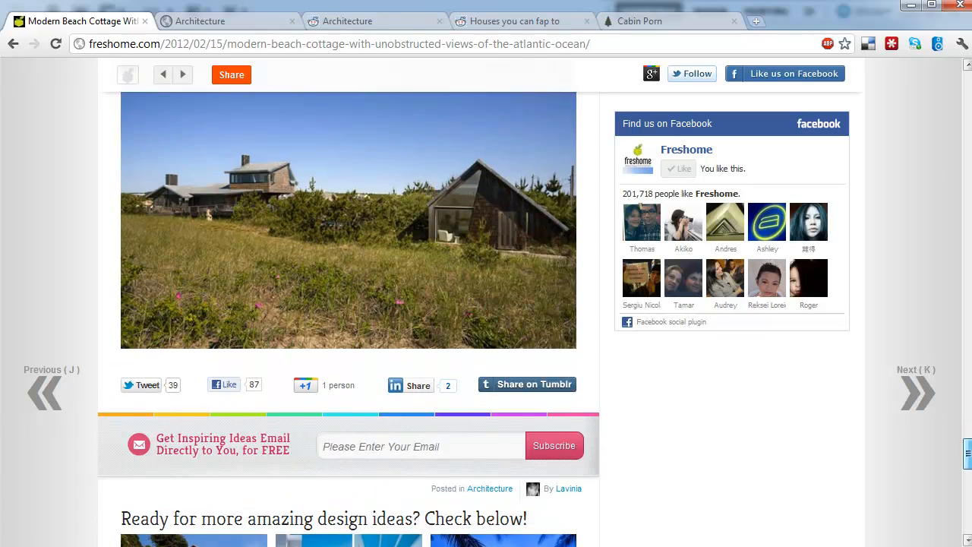
{"action": "left_click_drag", "start_coordinate": [966, 453], "coordinate": [965, 82]}
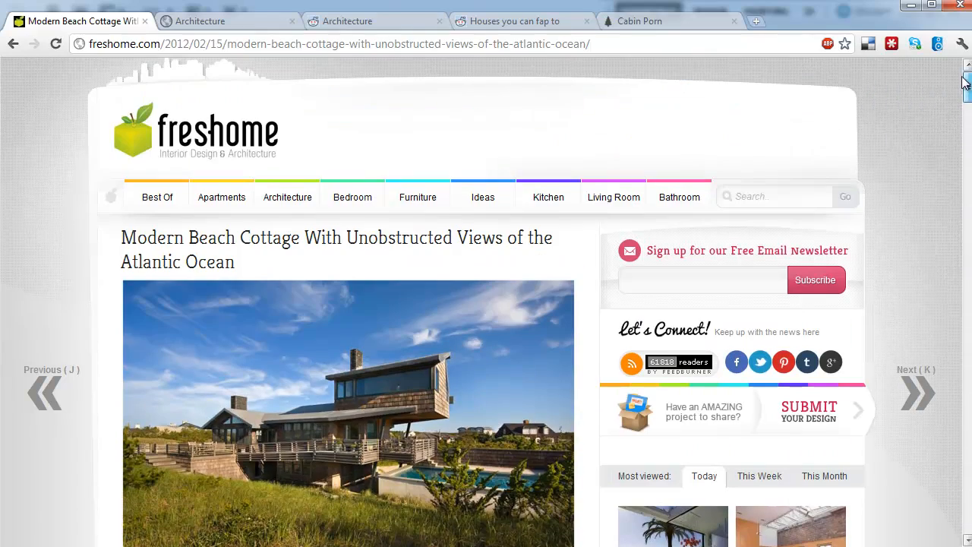
Step: Look through the Fancy Cribs architecture listing and examine the photos in its Impressive Sonoma Vineyard Residence article
{"action": "left_click", "coordinate": [201, 23]}
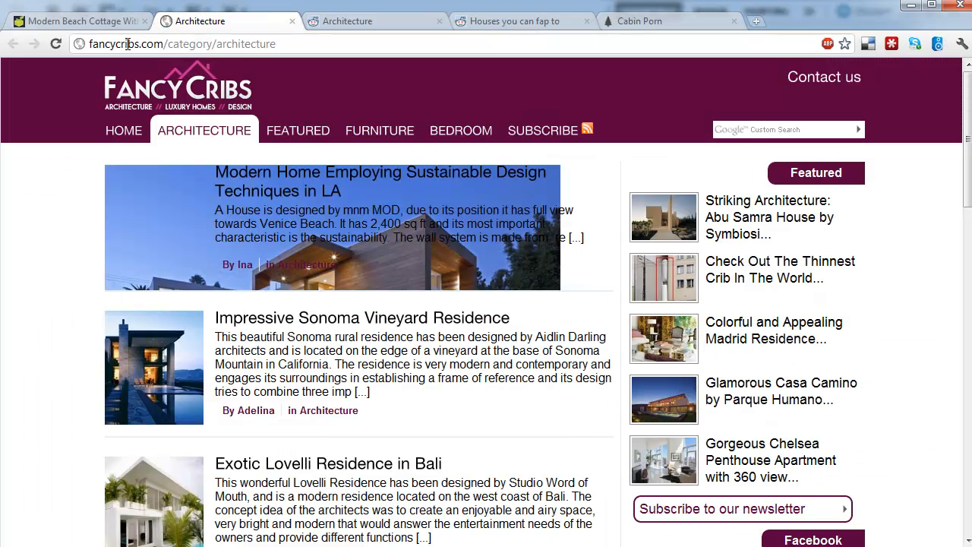
{"action": "left_click_drag", "start_coordinate": [966, 104], "coordinate": [966, 171]}
{"action": "scroll", "coordinate": [317, 228], "scroll_direction": "down", "scroll_amount": 2}
{"action": "scroll", "coordinate": [317, 228], "scroll_direction": "up", "scroll_amount": 2}
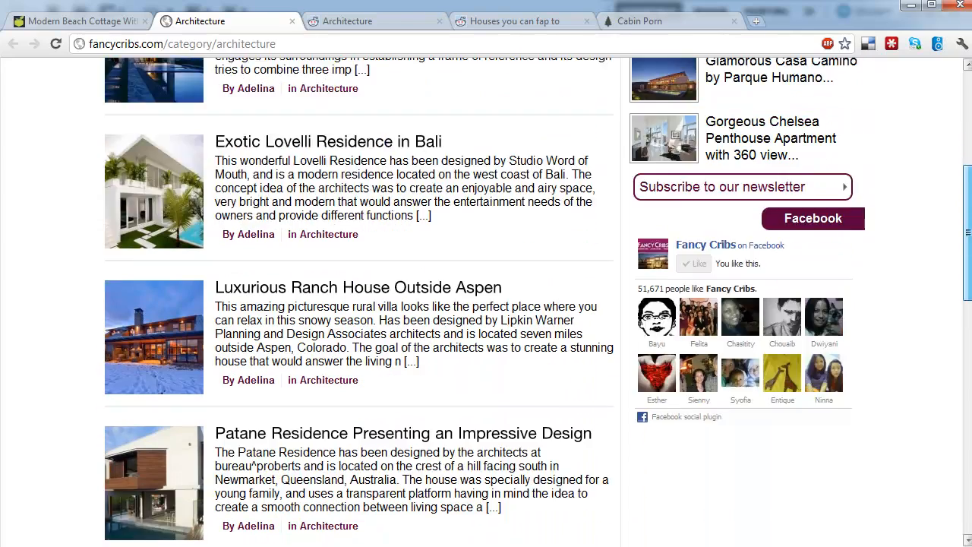
{"action": "left_click", "coordinate": [318, 76]}
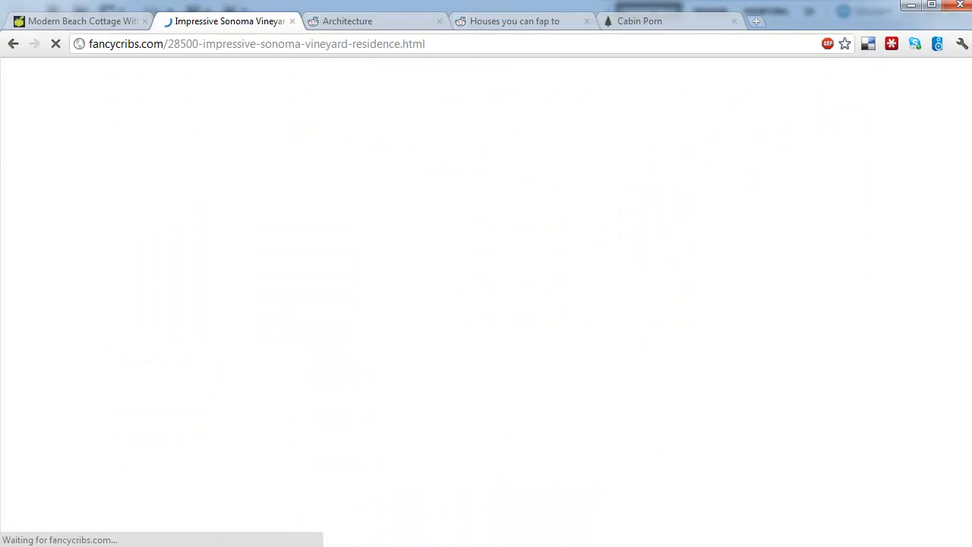
{"action": "scroll", "coordinate": [485, 304], "scroll_direction": "down", "scroll_amount": 5}
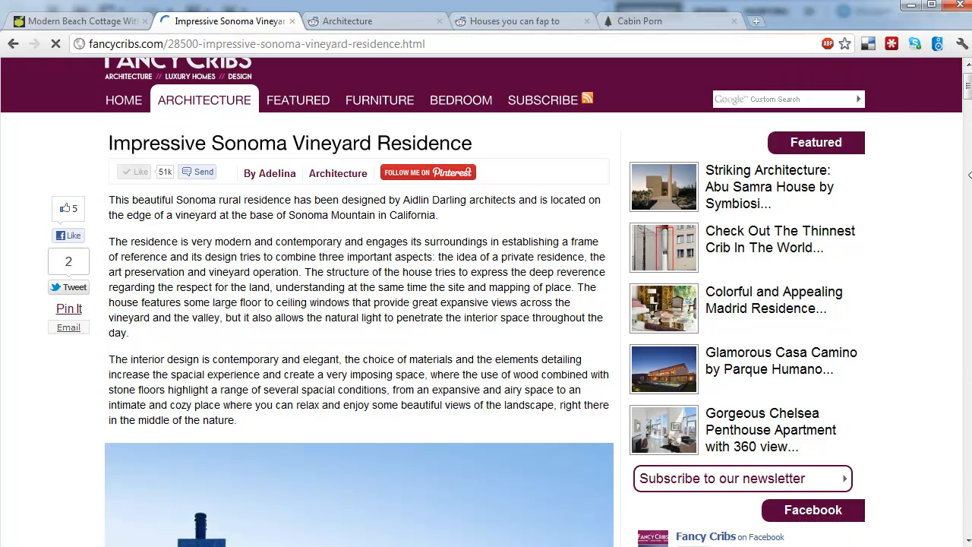
{"action": "scroll", "coordinate": [969, 175], "scroll_direction": "down", "scroll_amount": 1}
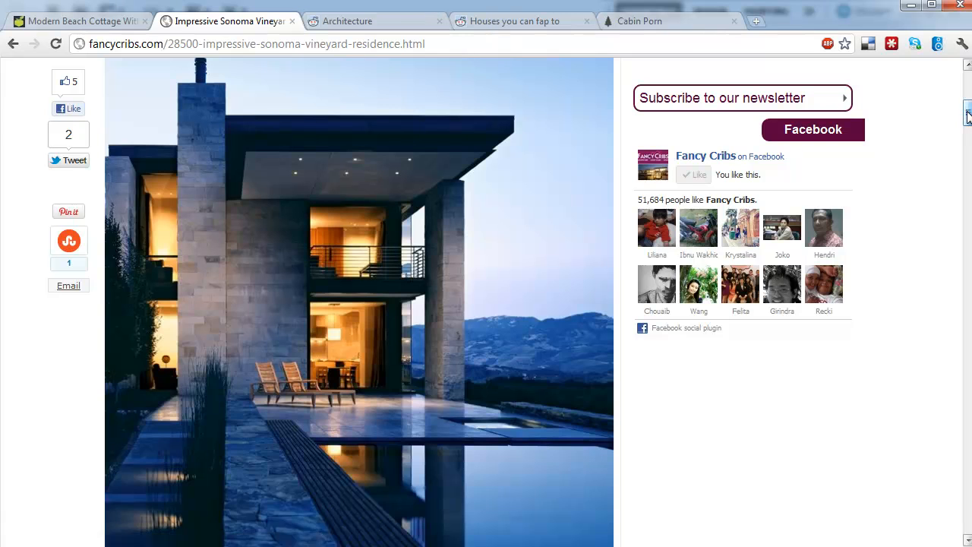
{"action": "left_click_drag", "start_coordinate": [967, 119], "coordinate": [966, 113]}
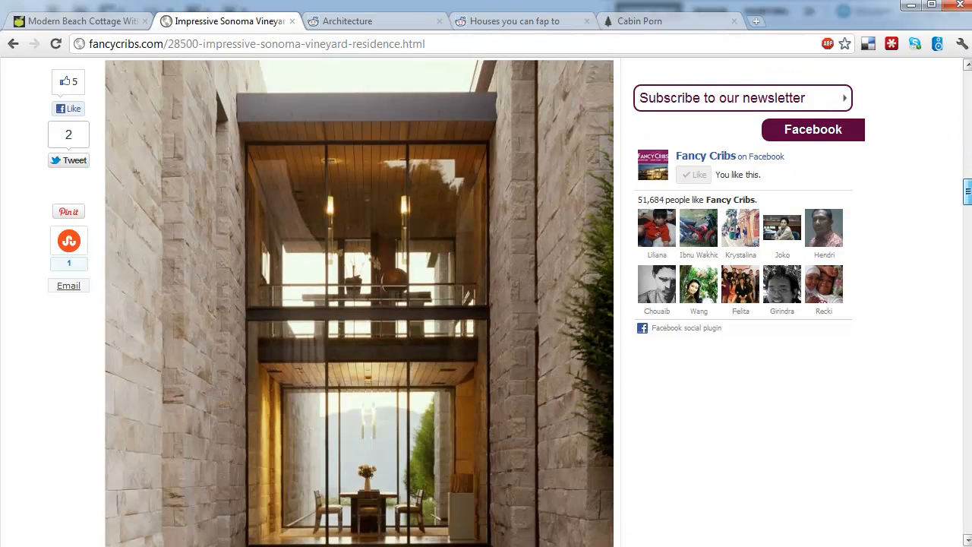
{"action": "left_click_drag", "start_coordinate": [967, 192], "coordinate": [967, 382]}
Step: Switch to reddit's architecture community and browse down its list of current posts
{"action": "left_click", "coordinate": [328, 19]}
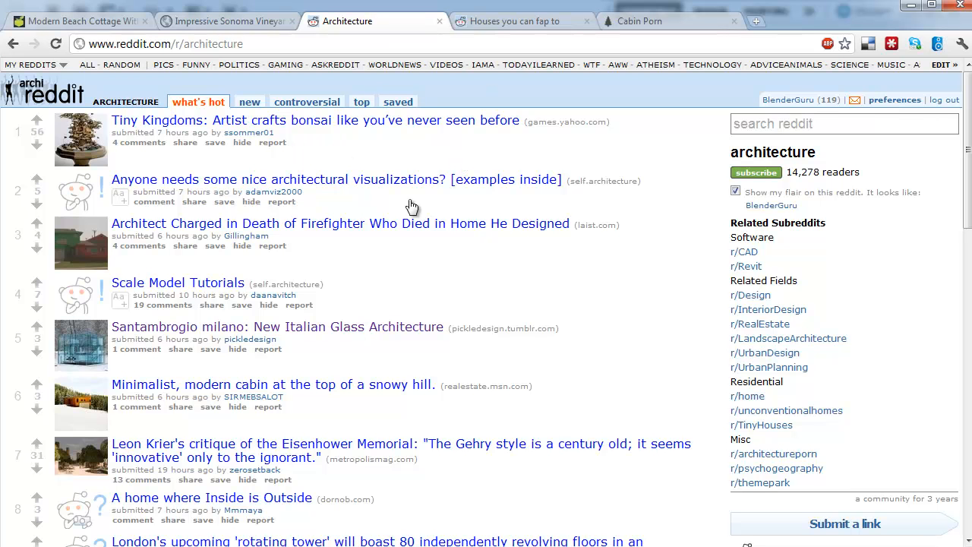
{"action": "left_click_drag", "start_coordinate": [969, 119], "coordinate": [970, 166]}
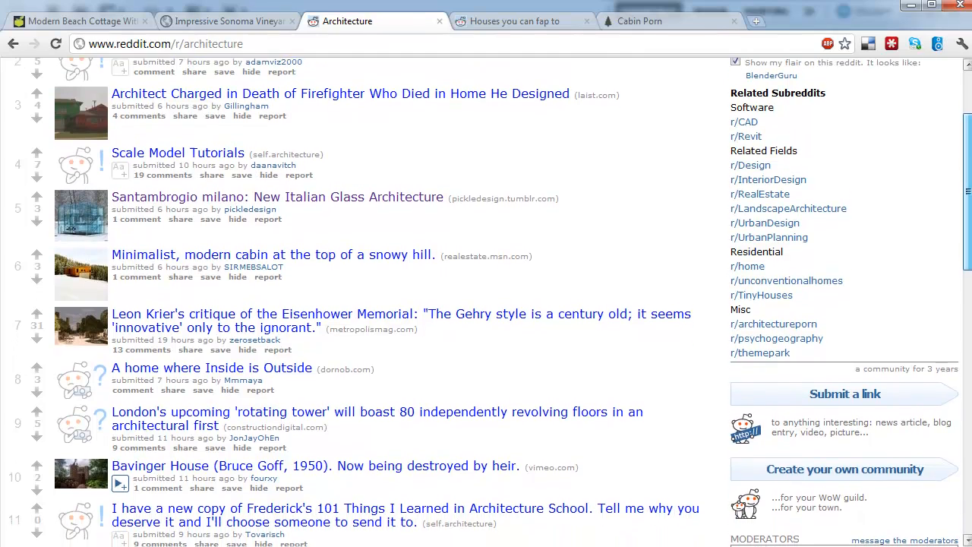
{"action": "scroll", "coordinate": [603, 270], "scroll_direction": "down", "scroll_amount": 8}
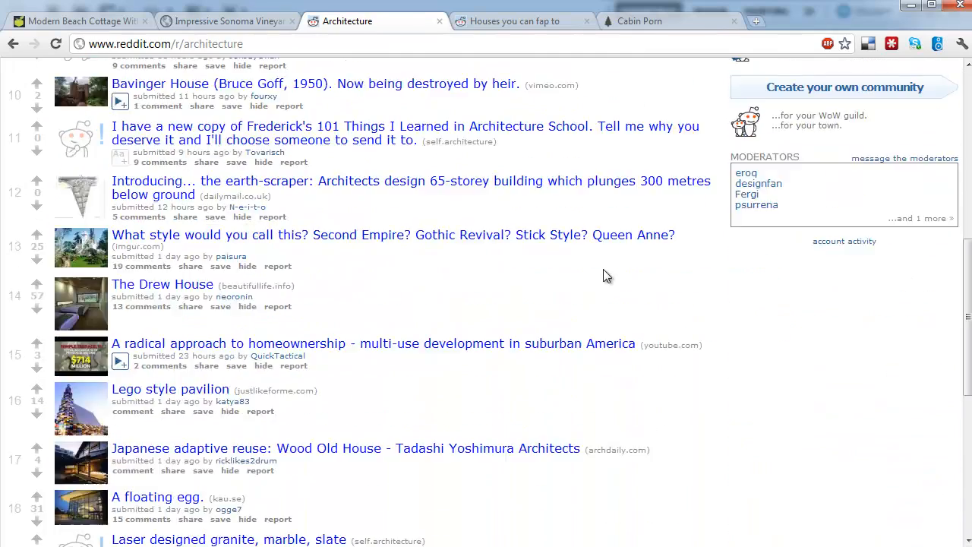
Step: Look through the remaining posts on reddit's architecture page and return to the start of the list
{"action": "scroll", "coordinate": [488, 206], "scroll_direction": "down", "scroll_amount": 3}
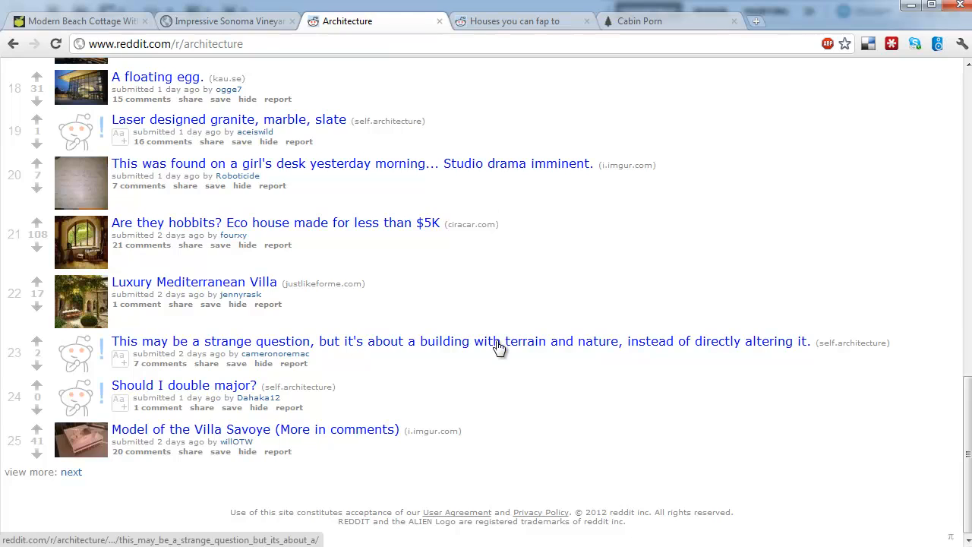
{"action": "scroll", "coordinate": [496, 390], "scroll_direction": "up", "scroll_amount": 12}
{"action": "scroll", "coordinate": [493, 380], "scroll_direction": "up", "scroll_amount": 1}
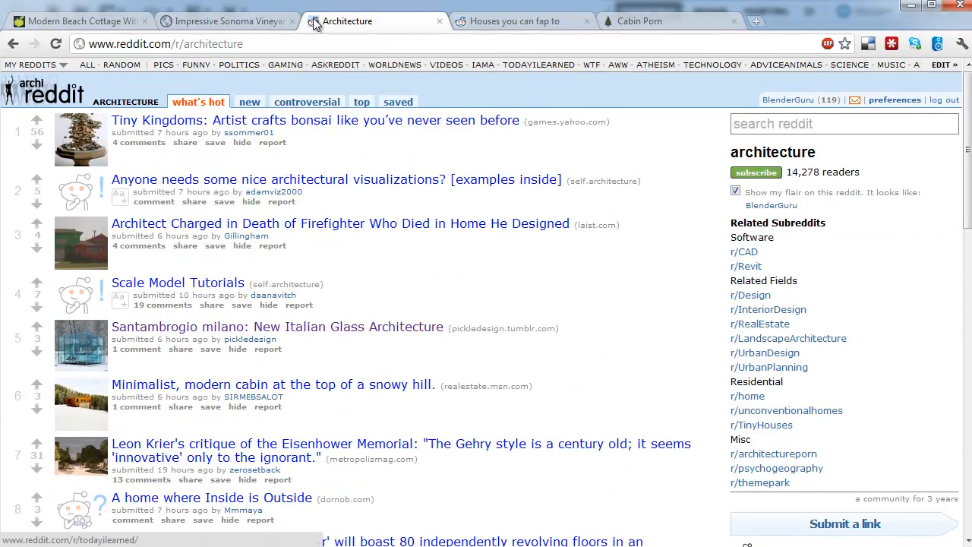
Step: Switch to reddit's r/houseporn community and look through its list of house and residence posts
{"action": "left_click", "coordinate": [529, 27]}
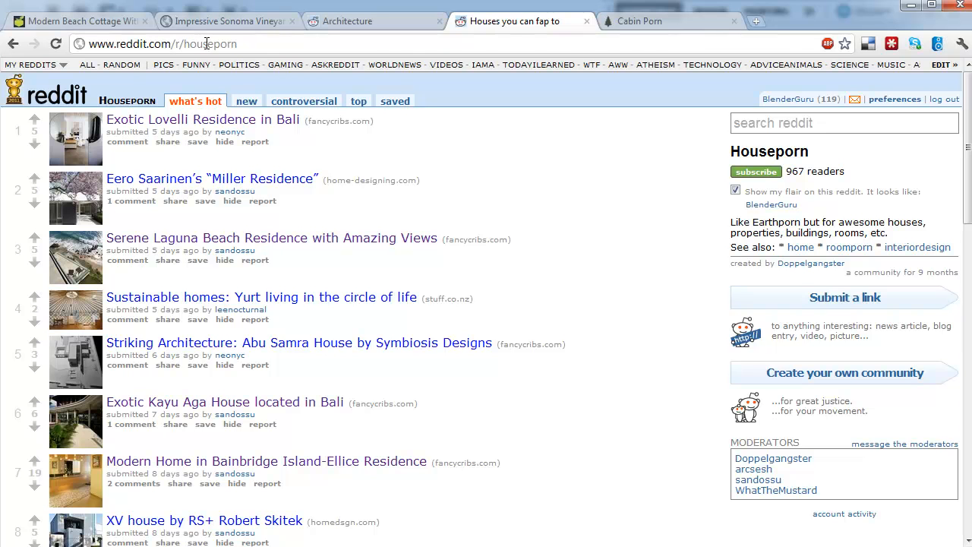
{"action": "left_click", "coordinate": [509, 164]}
{"action": "scroll", "coordinate": [205, 228], "scroll_direction": "down", "scroll_amount": 3}
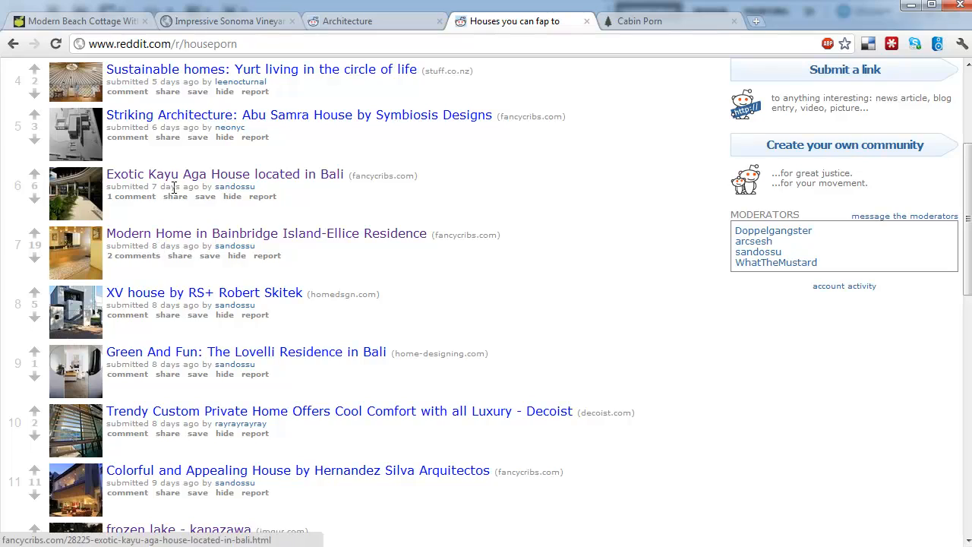
{"action": "scroll", "coordinate": [228, 281], "scroll_direction": "down", "scroll_amount": 3}
{"action": "scroll", "coordinate": [448, 284], "scroll_direction": "down", "scroll_amount": 5}
{"action": "scroll", "coordinate": [494, 287], "scroll_direction": "up", "scroll_amount": 10}
Step: Switch to the freecabinporn.com page and examine its cabin photos, from the lit lavvu tent to the cabin floating on water
{"action": "left_click", "coordinate": [650, 20]}
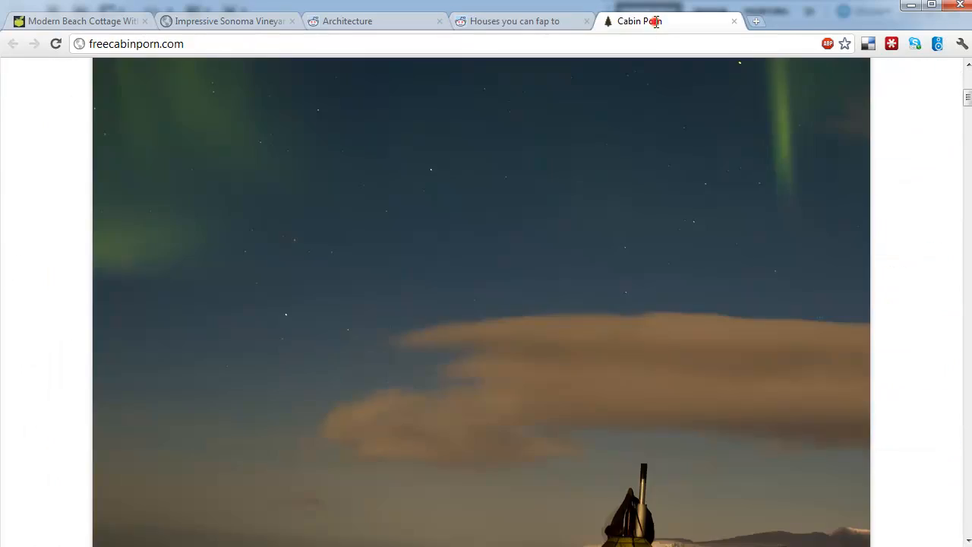
{"action": "scroll", "coordinate": [968, 121], "scroll_direction": "up", "scroll_amount": 4}
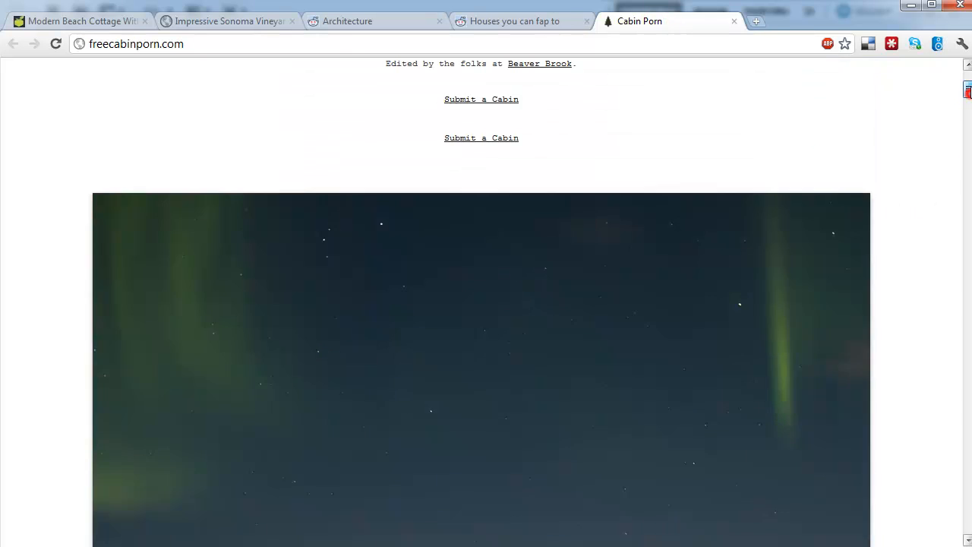
{"action": "scroll", "coordinate": [968, 121], "scroll_direction": "down", "scroll_amount": 8}
{"action": "scroll", "coordinate": [967, 121], "scroll_direction": "down", "scroll_amount": 5}
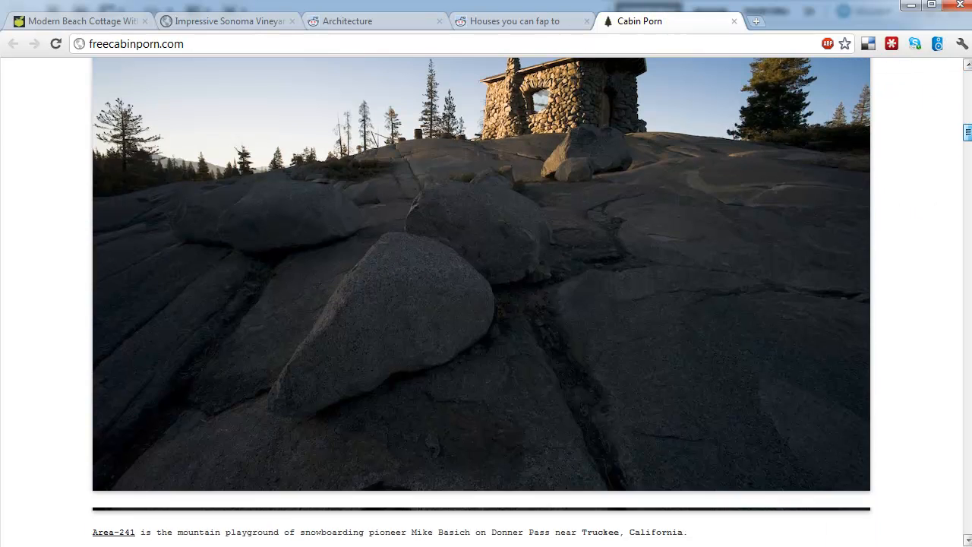
{"action": "scroll", "coordinate": [968, 122], "scroll_direction": "up", "scroll_amount": 6}
{"action": "scroll", "coordinate": [968, 122], "scroll_direction": "down", "scroll_amount": 8}
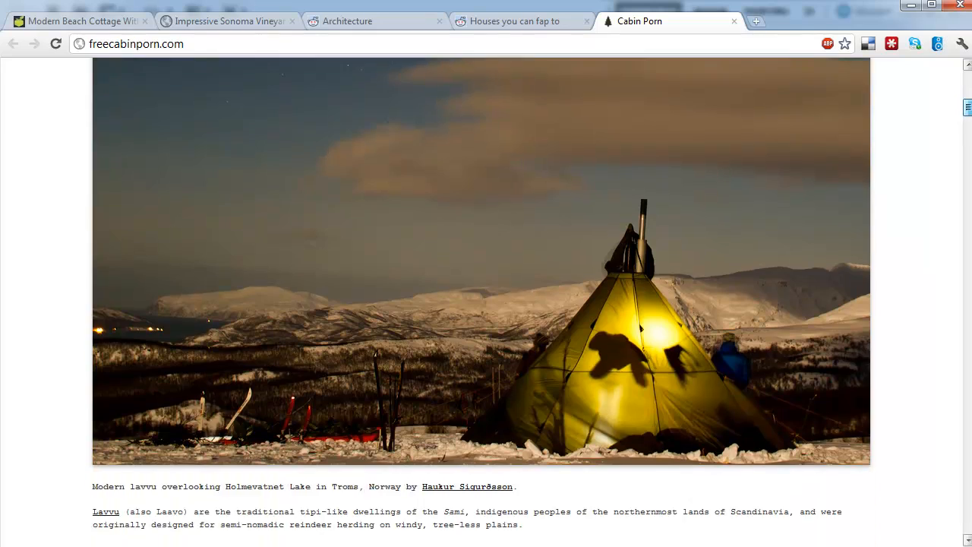
{"action": "scroll", "coordinate": [486, 304], "scroll_direction": "down", "scroll_amount": 10}
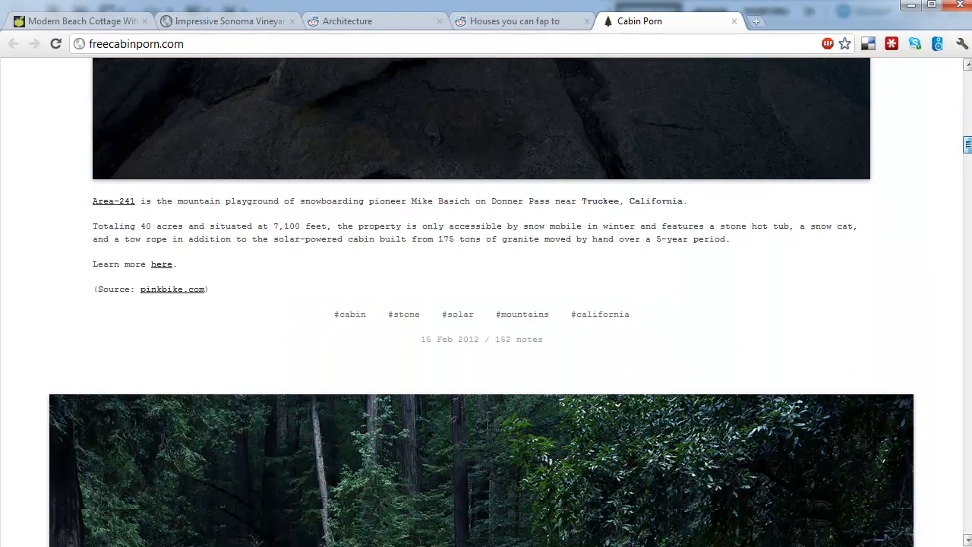
{"action": "scroll", "coordinate": [486, 303], "scroll_direction": "down", "scroll_amount": 1}
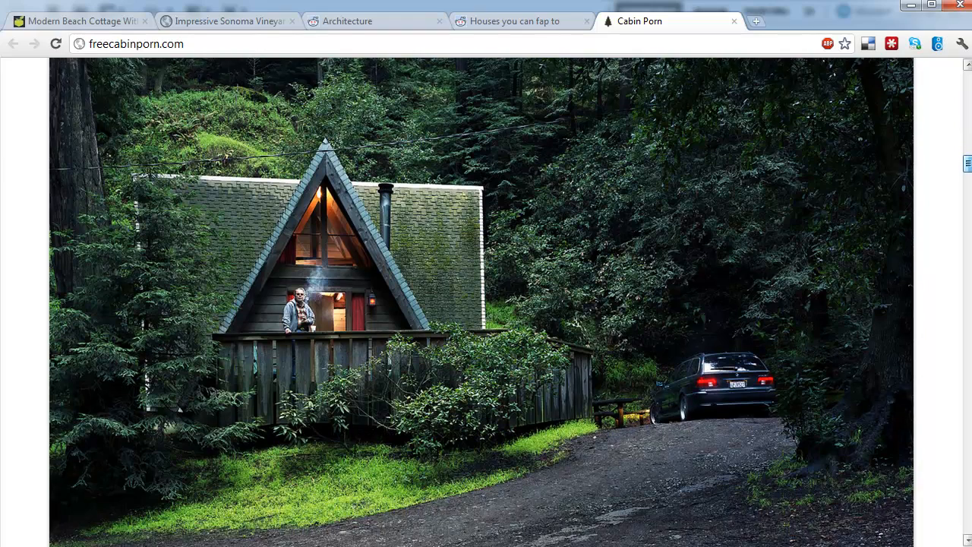
{"action": "scroll", "coordinate": [764, 281], "scroll_direction": "down", "scroll_amount": 10}
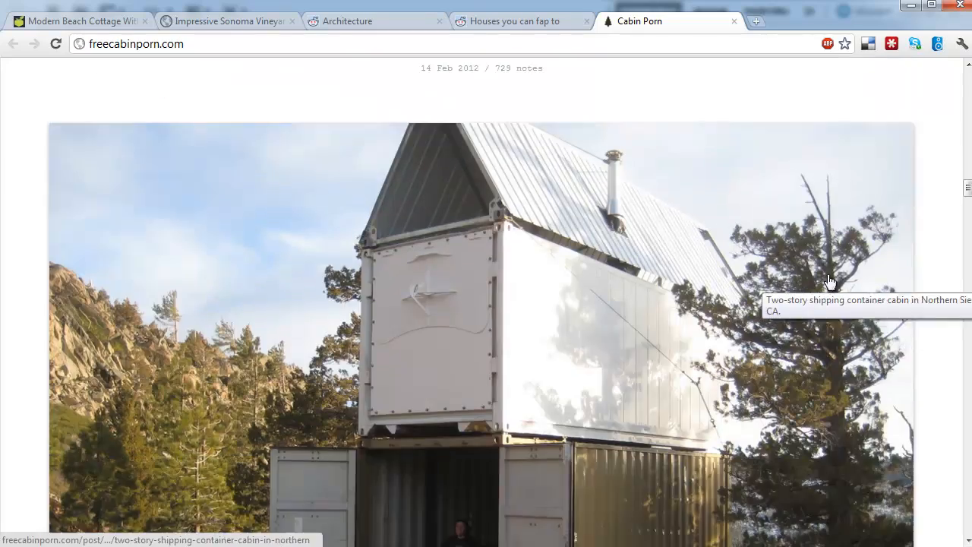
{"action": "left_click_drag", "start_coordinate": [967, 190], "coordinate": [968, 457]}
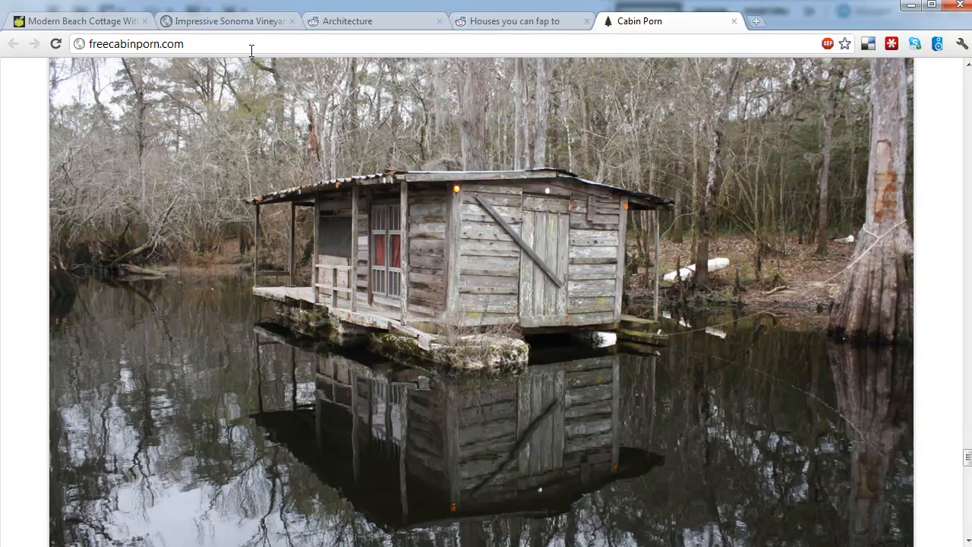
Step: Return to the Freshome article, switch to Photoshop and review the interior render in color_correction2.psd
{"action": "left_click", "coordinate": [90, 20]}
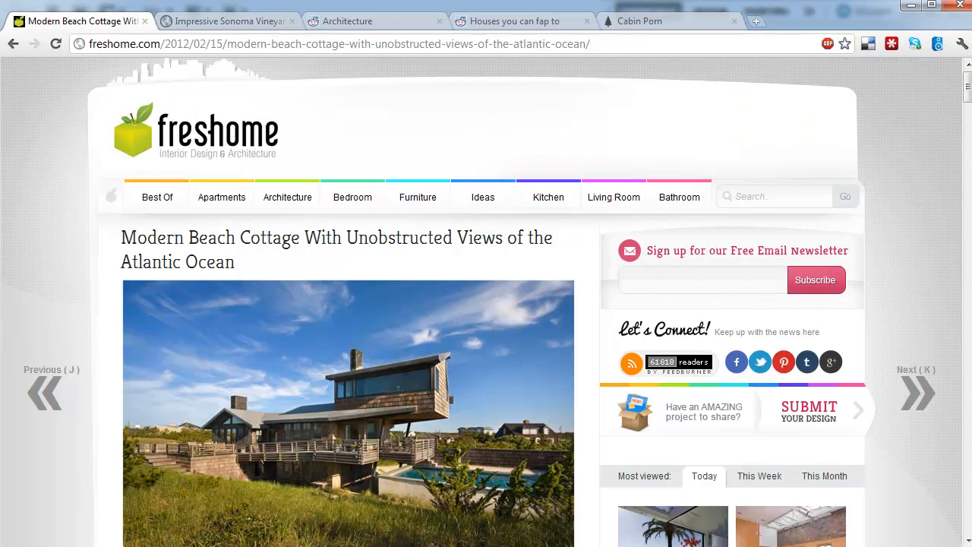
{"action": "key", "text": "alt+Tab"}
{"action": "left_click", "coordinate": [186, 73]}
{"action": "mouse_move", "coordinate": [770, 247]}
{"action": "left_mouse_down"}
{"action": "mouse_move", "coordinate": [774, 268]}
{"action": "mouse_move", "coordinate": [774, 232]}
{"action": "mouse_move", "coordinate": [782, 260]}
{"action": "left_mouse_up"}
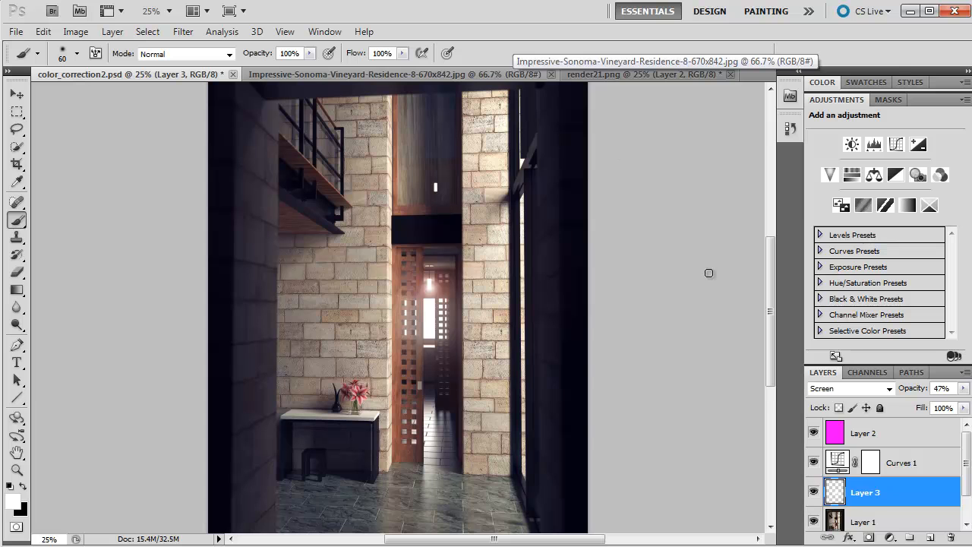
{"action": "mouse_move", "coordinate": [767, 293]}
{"action": "left_mouse_down"}
{"action": "mouse_move", "coordinate": [772, 305]}
{"action": "mouse_move", "coordinate": [757, 277]}
{"action": "mouse_move", "coordinate": [764, 286]}
{"action": "left_mouse_up"}
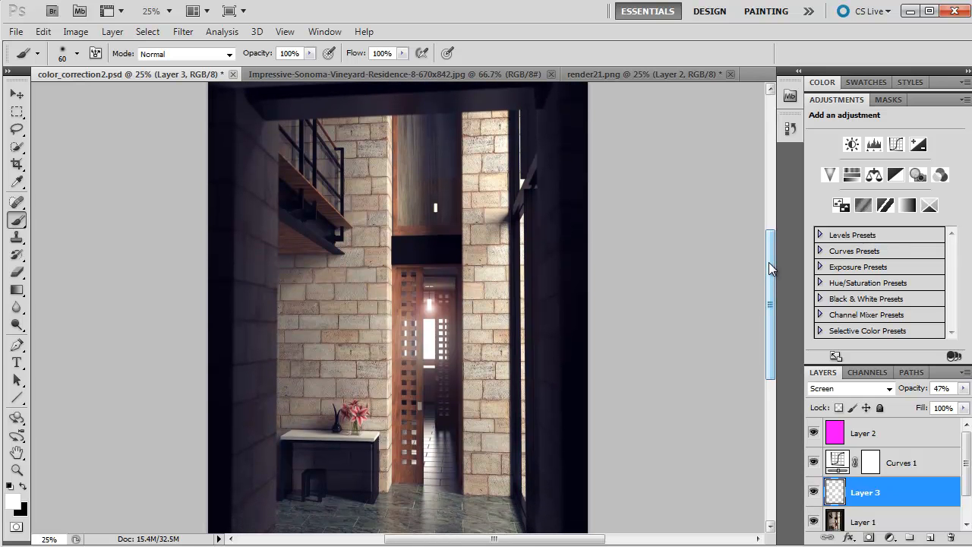